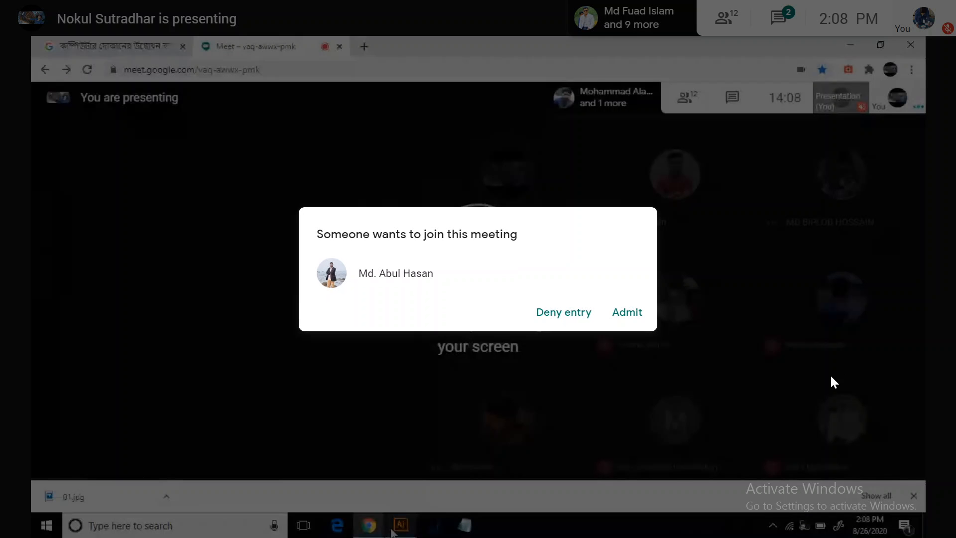
Admit the four people waiting to join the meeting and take the meeting view out of full screen
click(617, 314)
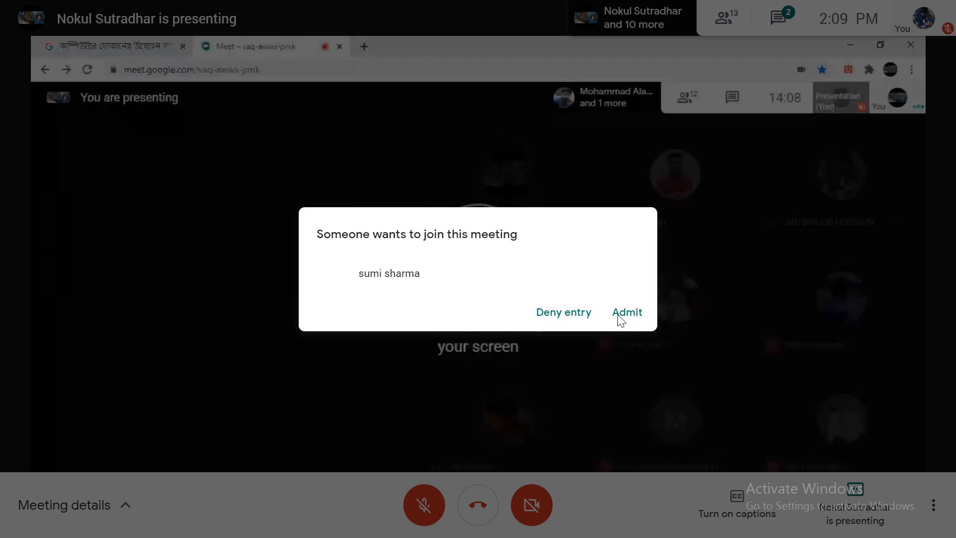
click(617, 317)
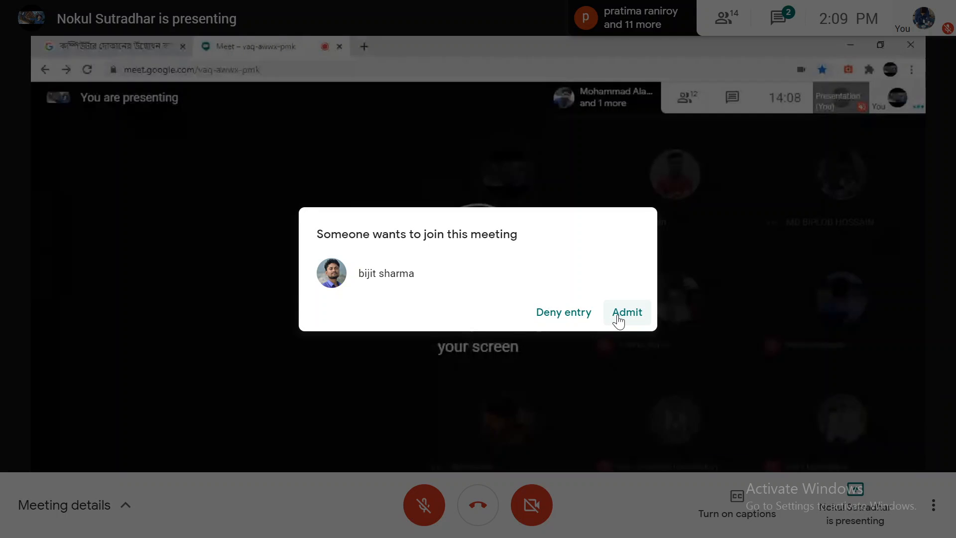
click(619, 314)
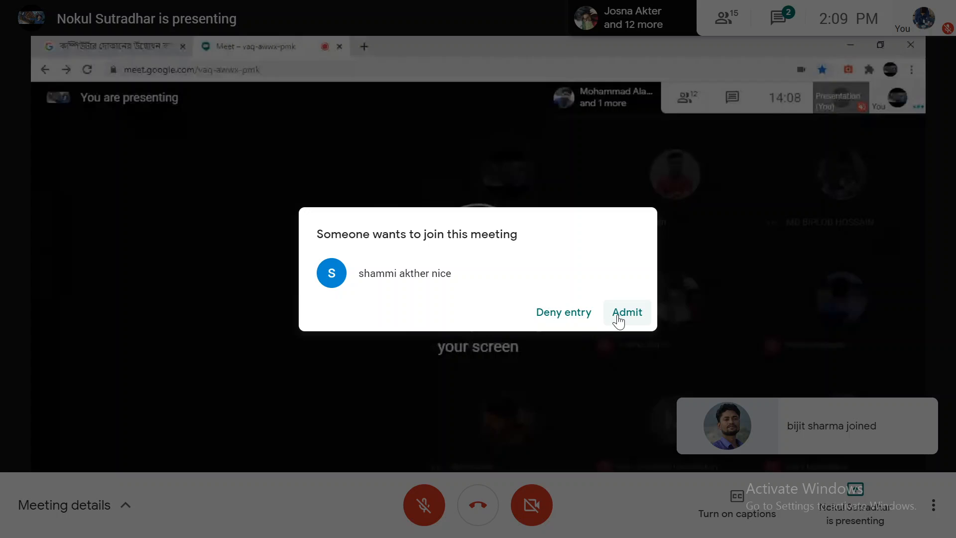
click(618, 315)
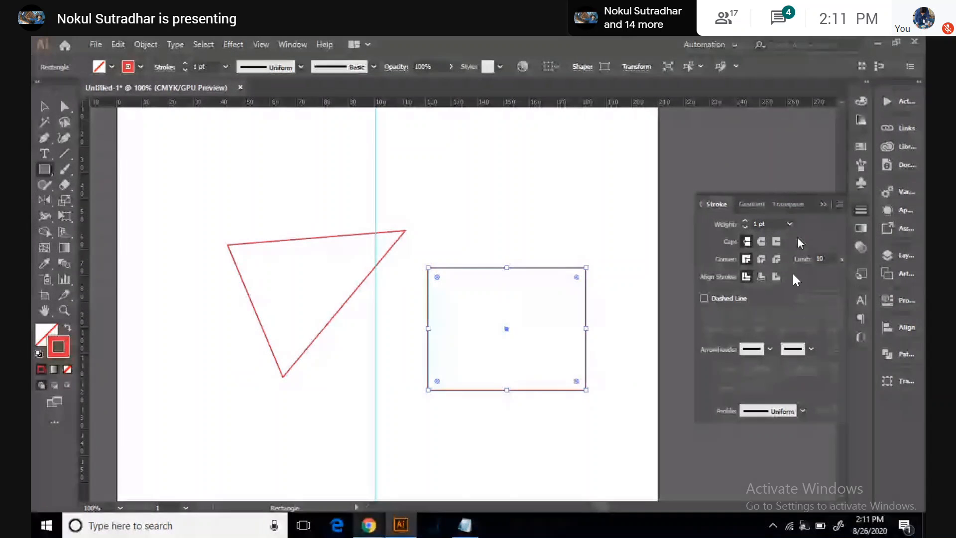
click(934, 504)
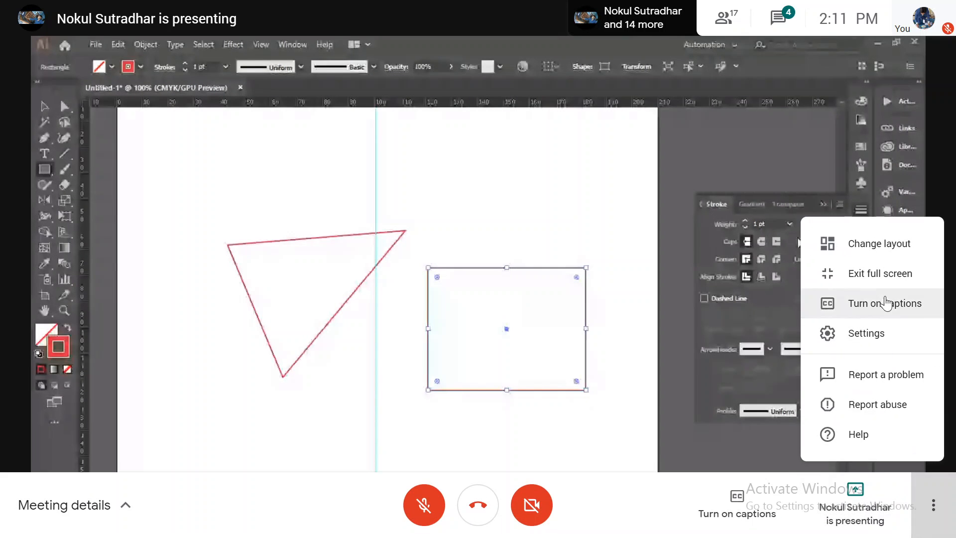
click(882, 273)
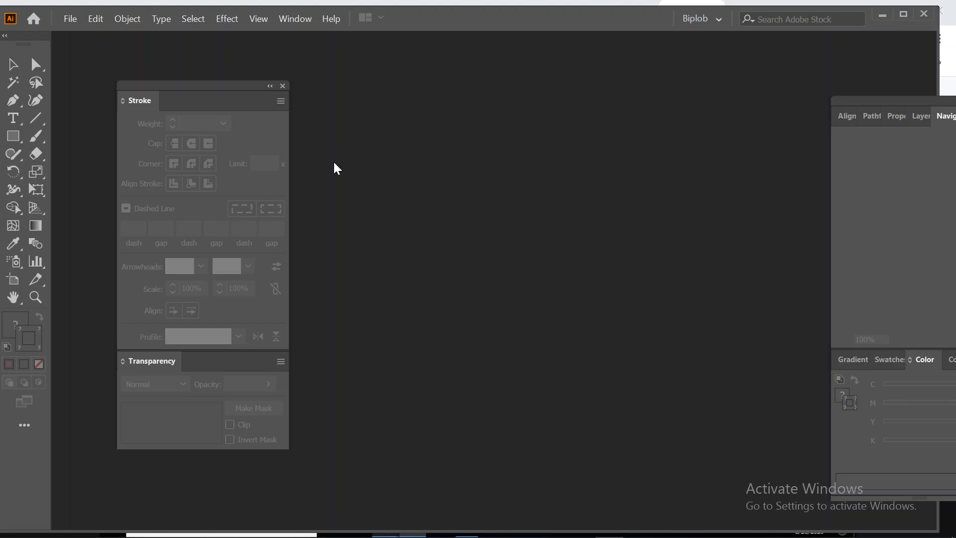
Create a new one-artboard CMYK document, 8.27 in wide and 11.69 in high, in portrait orientation
click(70, 20)
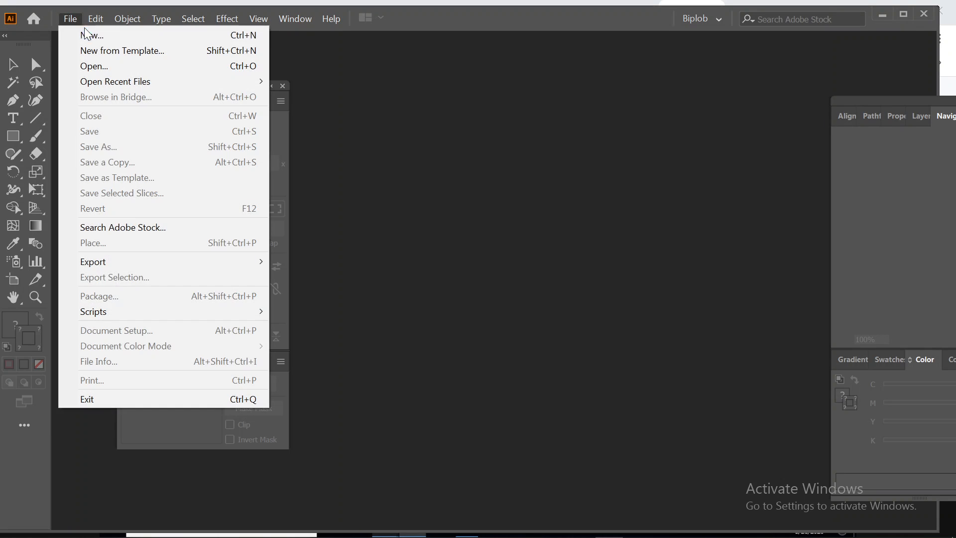
click(98, 37)
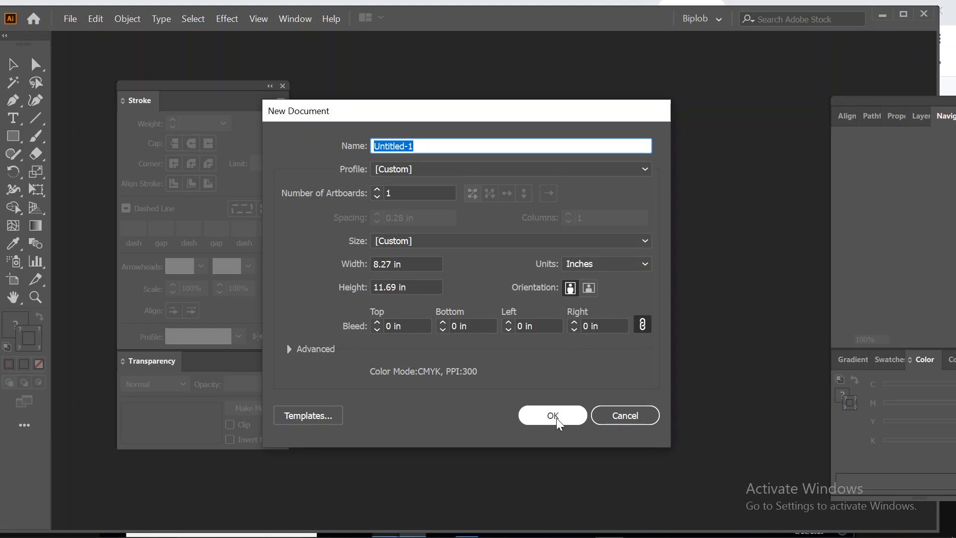
click(555, 416)
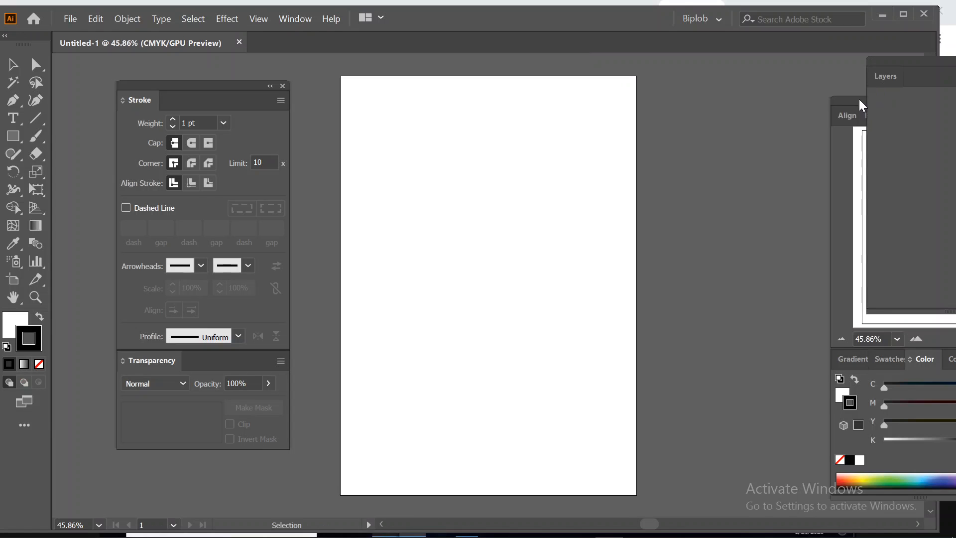
Dock the Layers panel above the Navigator group, bring the panel stack fully into view, and maximize the Illustrator window
drag(887, 74, 884, 109)
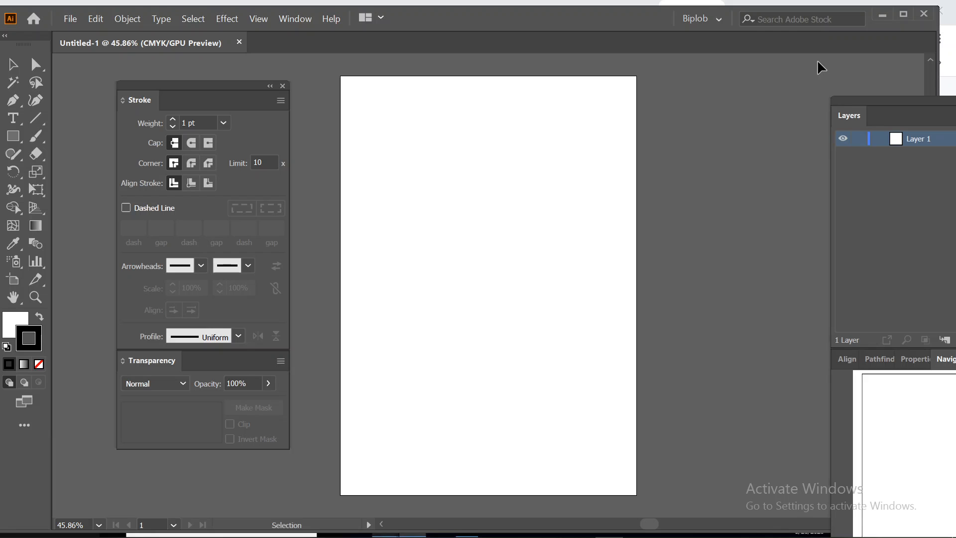
drag(906, 100, 840, 59)
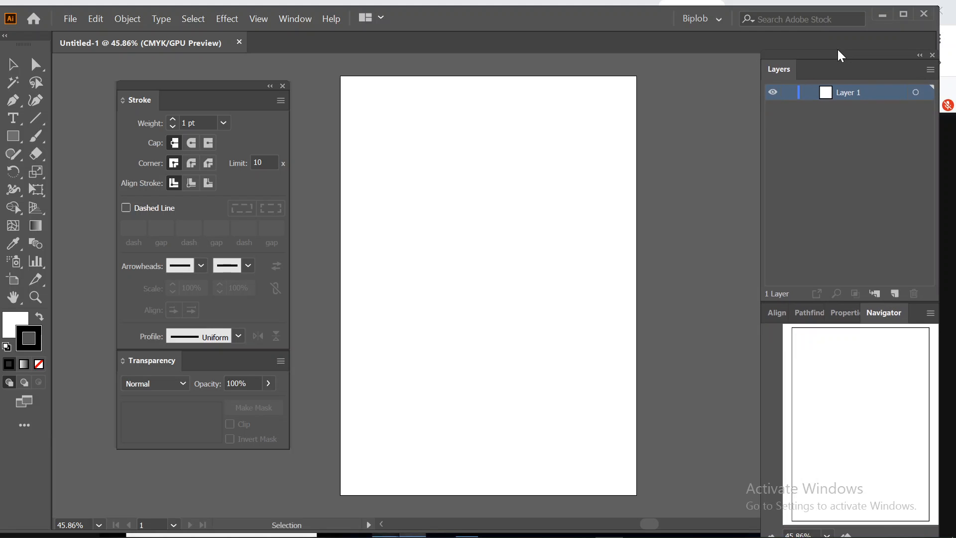
click(903, 15)
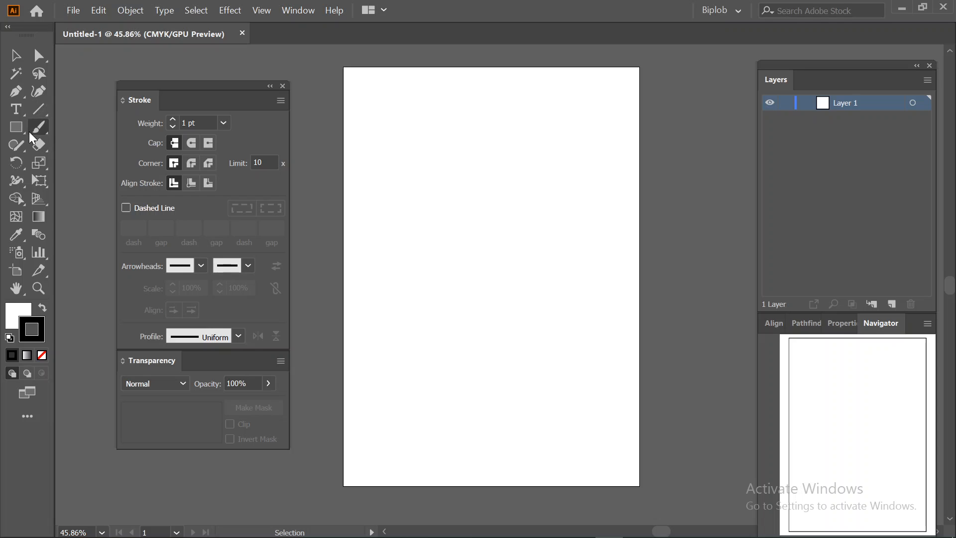
Draw a rectangle in the upper half of the artboard and enlarge it slightly from its lower-right corner
click(16, 128)
mouse_move(408, 162)
mouse_down()
mouse_move(559, 252)
mouse_move(563, 264)
mouse_up()
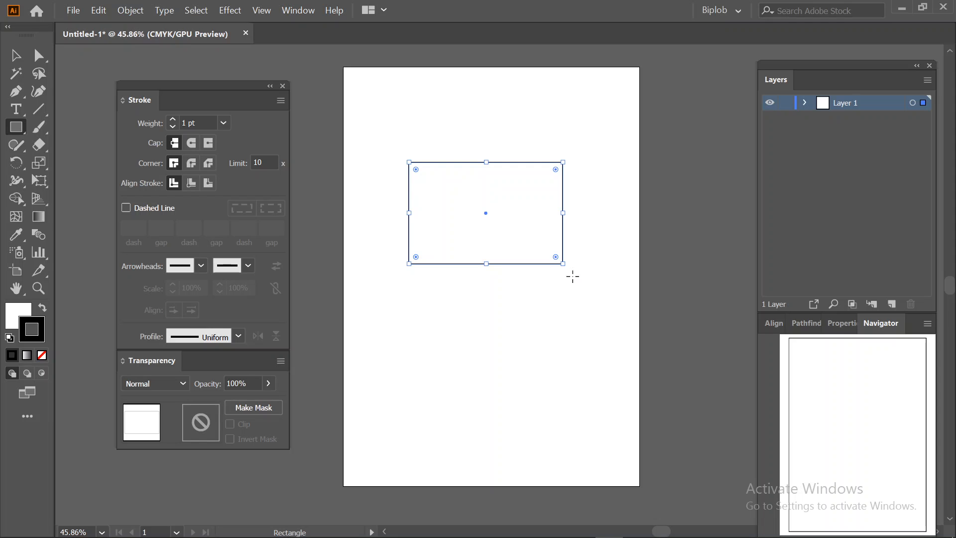
mouse_move(566, 267)
mouse_down()
mouse_move(518, 213)
mouse_move(557, 250)
mouse_move(589, 307)
mouse_move(659, 250)
mouse_move(461, 245)
mouse_move(535, 297)
mouse_move(572, 282)
mouse_move(576, 269)
mouse_up()
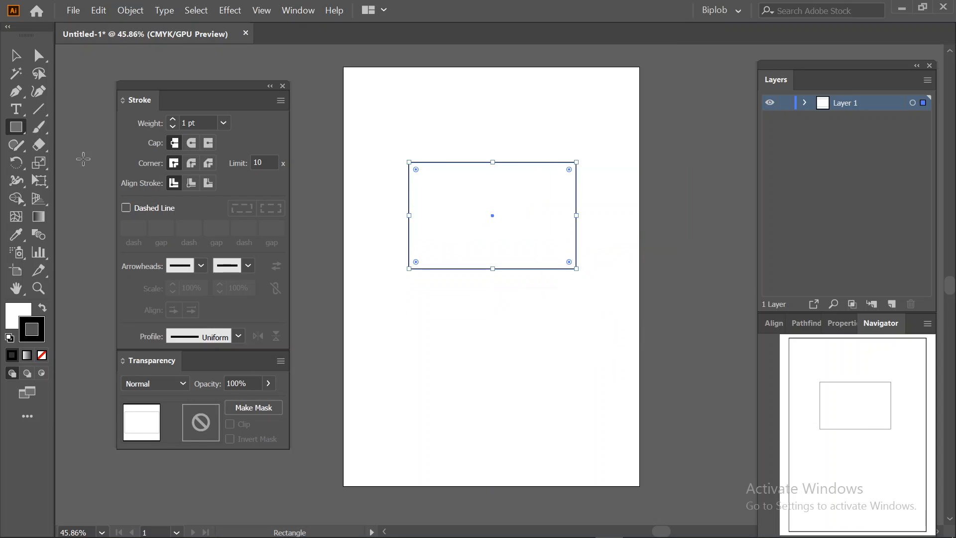
click(41, 164)
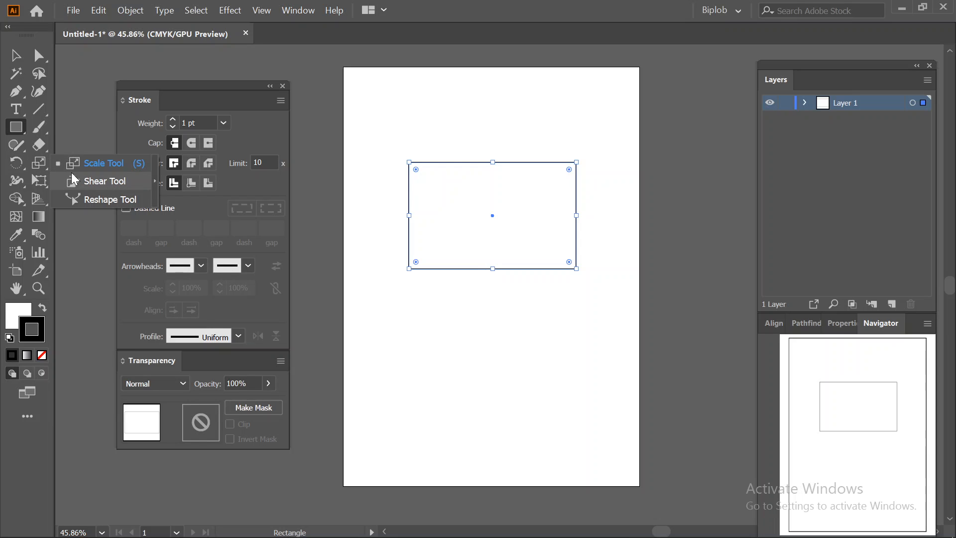
click(53, 166)
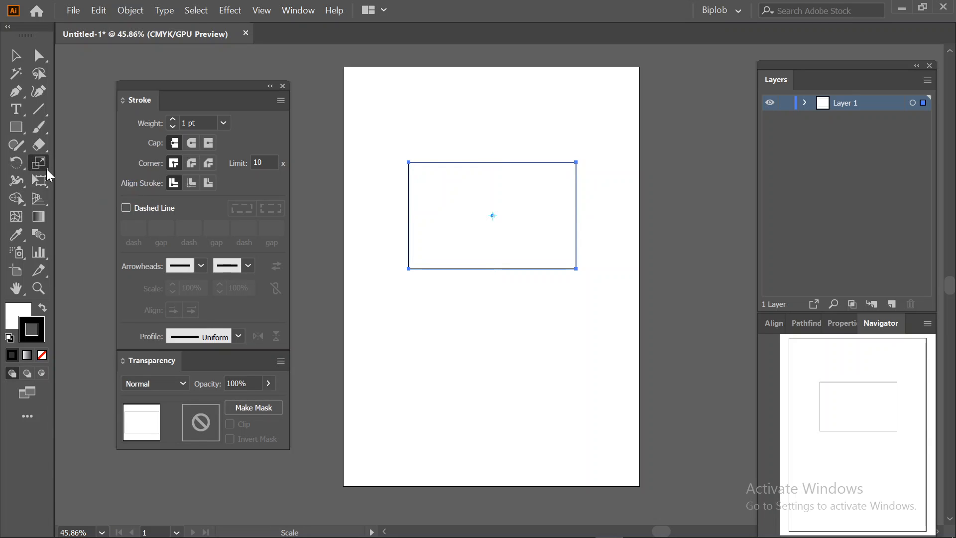
click(46, 169)
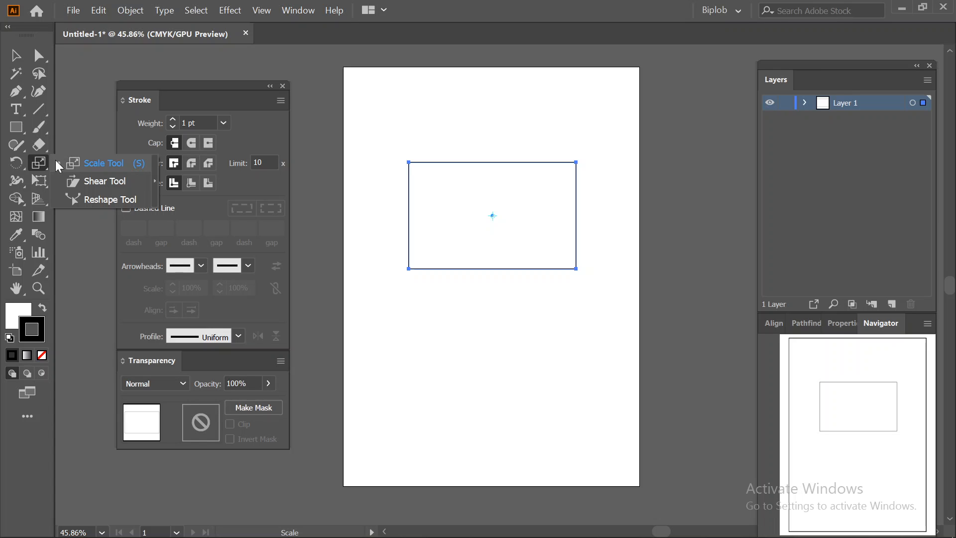
double_click(46, 167)
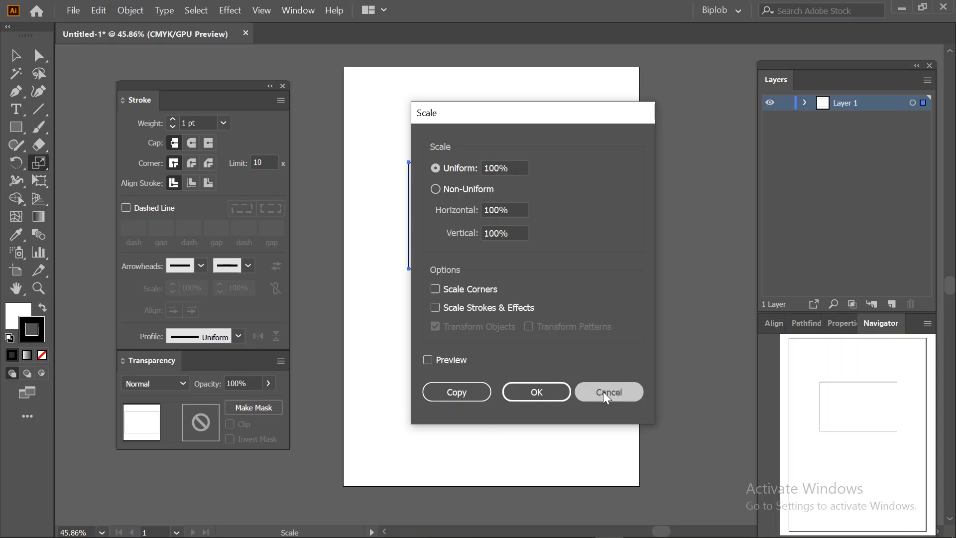
click(610, 392)
Use the Scale tool to make the rectangle slightly taller about a reference point outside the artboard
click(41, 166)
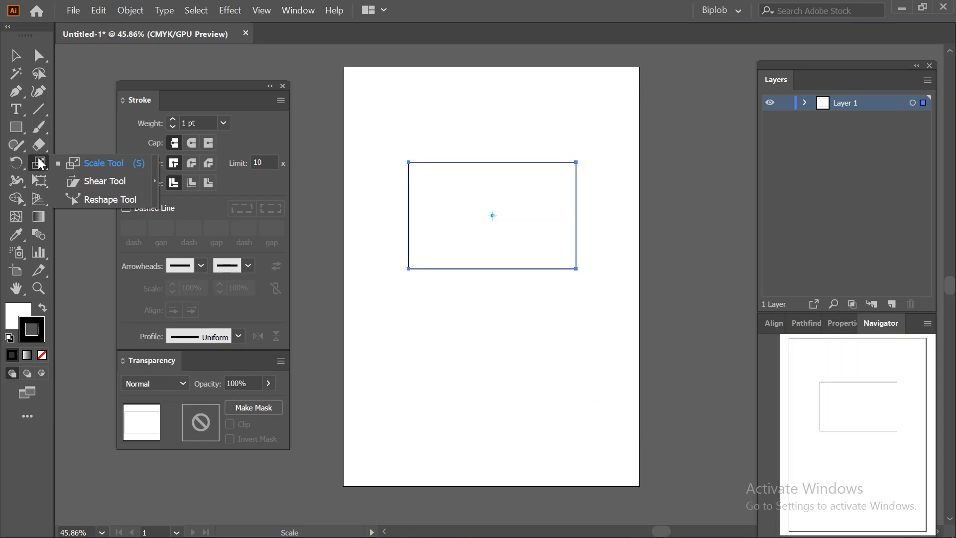
click(93, 117)
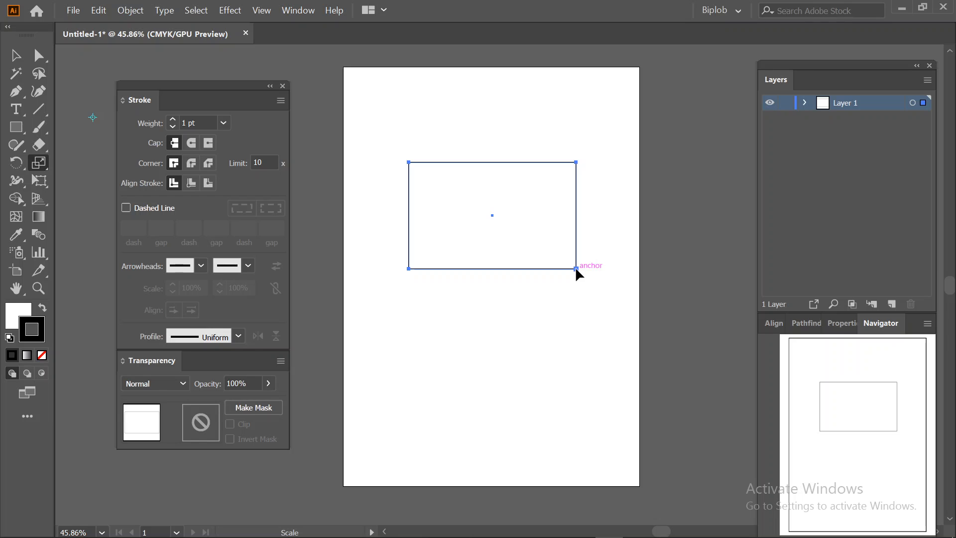
mouse_move(576, 271)
mouse_down()
mouse_move(497, 232)
mouse_move(530, 236)
mouse_move(573, 287)
mouse_up()
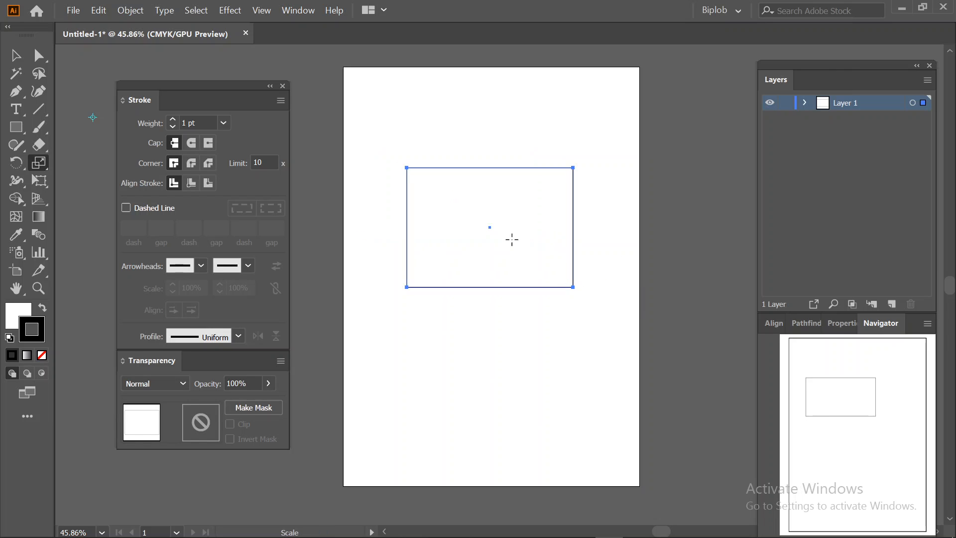
Scale a slightly smaller copy of the rectangle about a point near its upper-left corner, and repeat the transformation until the nested copies become tiny
click(438, 201)
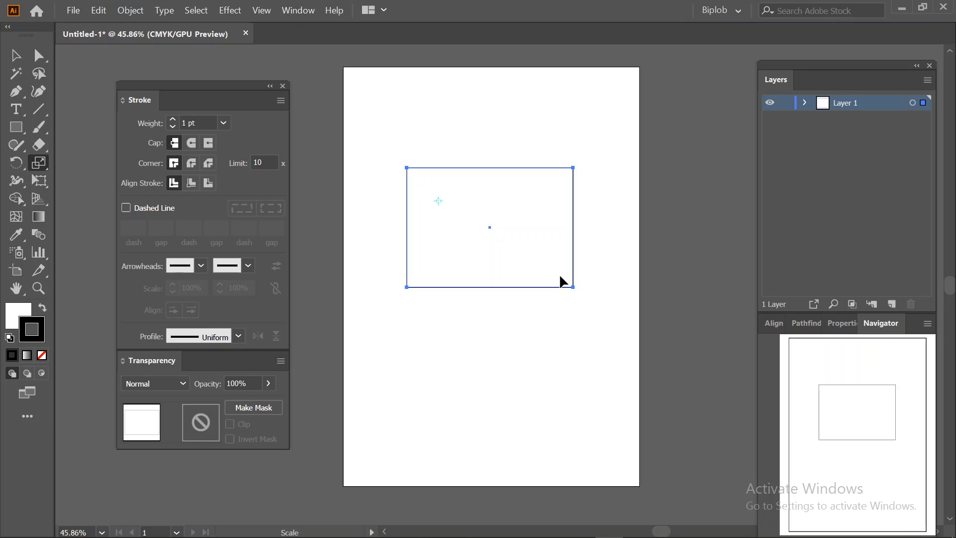
drag(573, 287, 599, 347)
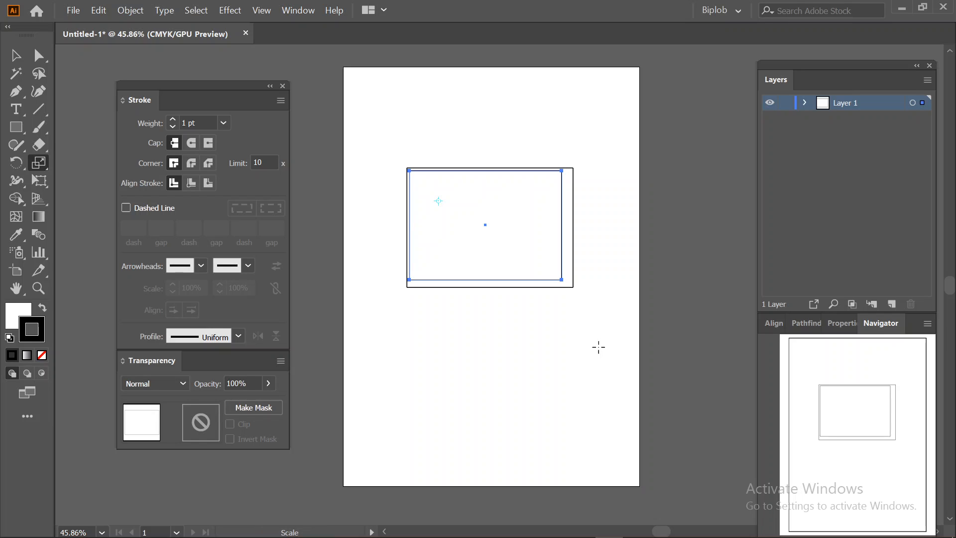
key(ctrl+d)
key(ctrl+d)
key(ctrl+d)
key(ctrl+d)
key(ctrl+d)
key(ctrl+d)
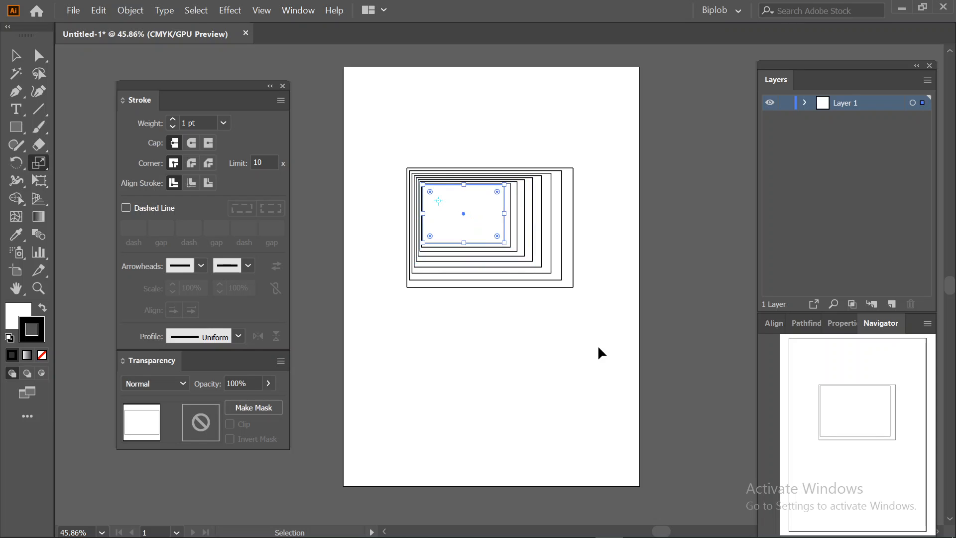
key(ctrl+d)
key(ctrl+d)
key(ctrl+d)
key(ctrl+d)
key(ctrl+d)
key(ctrl+d)
key(ctrl+d)
key(ctrl+d)
key(ctrl+d)
key(ctrl+d)
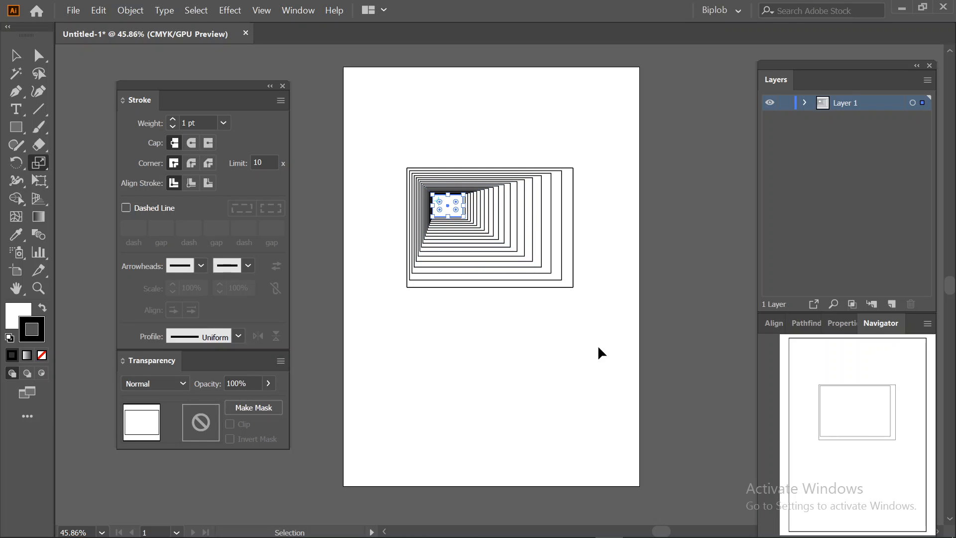
key(ctrl+d)
key(ctrl+d)
key(ctrl+d)
key(ctrl+d)
key(ctrl+d)
key(ctrl+d)
key(ctrl+d)
key(ctrl+d)
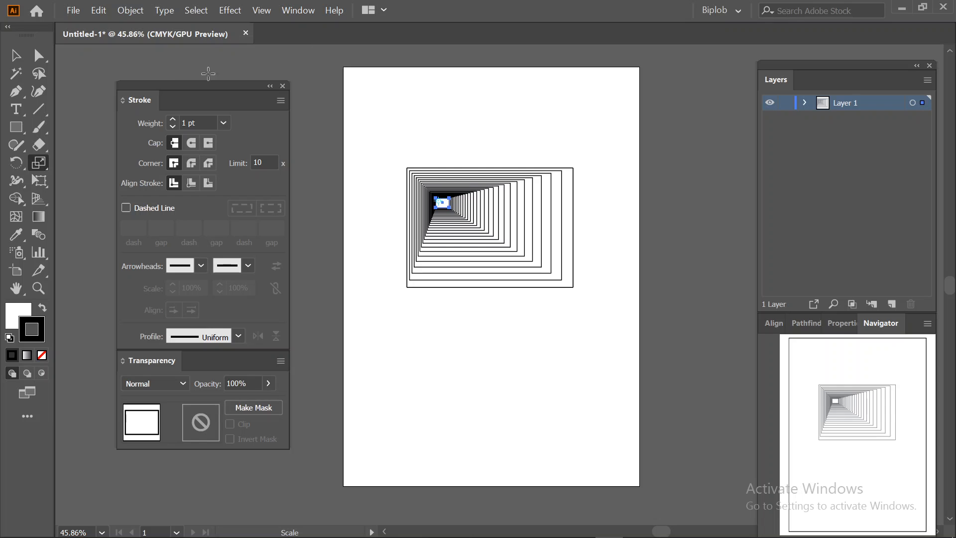
Draw a wide rectangle above the nested rectangles and use the Scale tool to narrow and widen it about its centre
click(15, 129)
drag(389, 102, 562, 156)
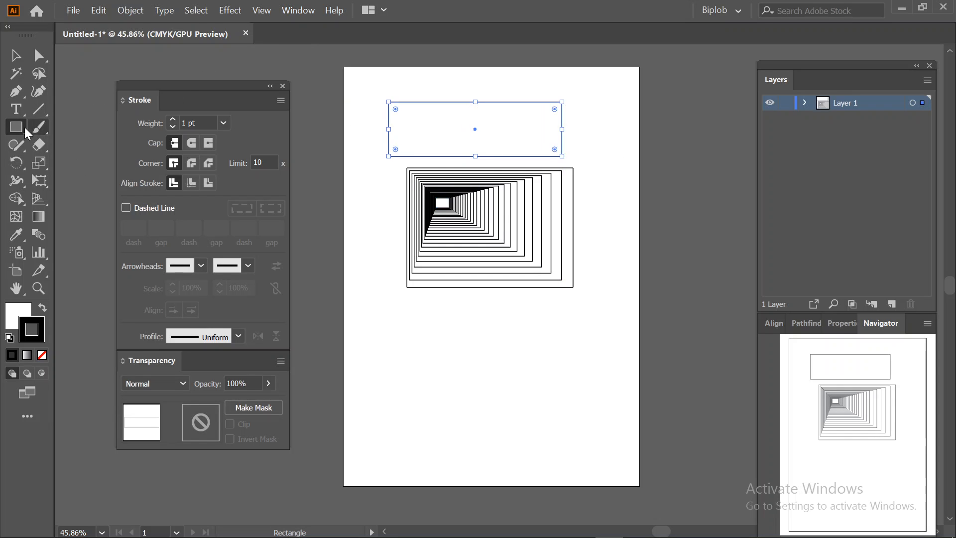
click(49, 170)
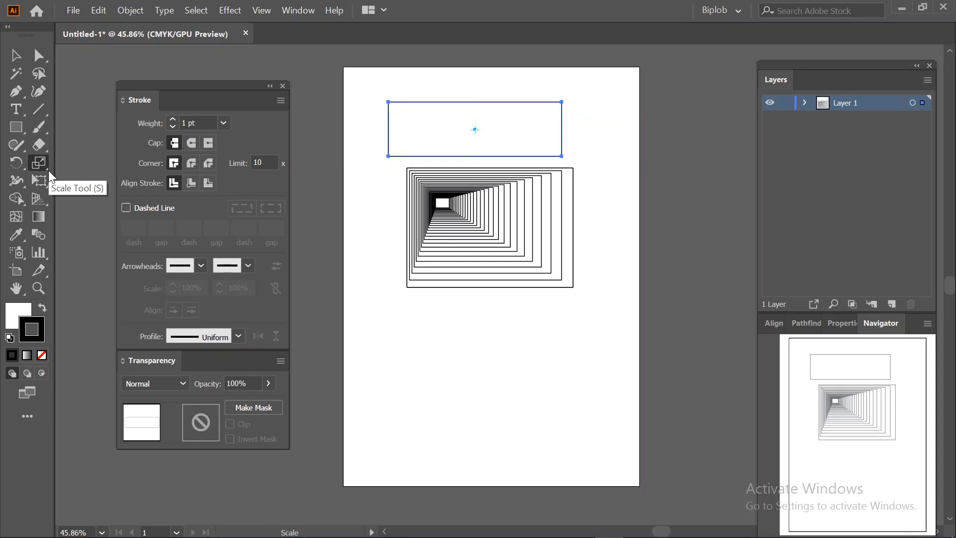
click(49, 172)
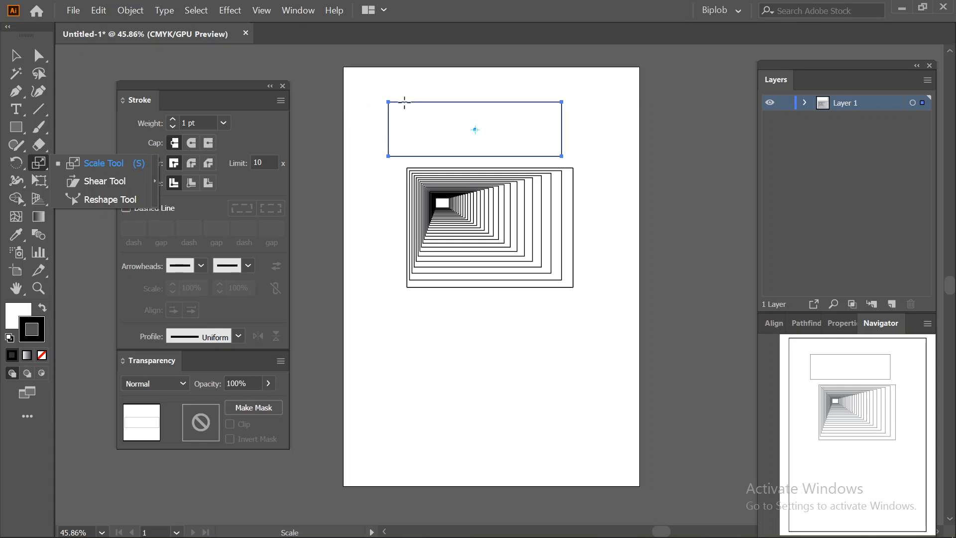
drag(451, 101, 486, 106)
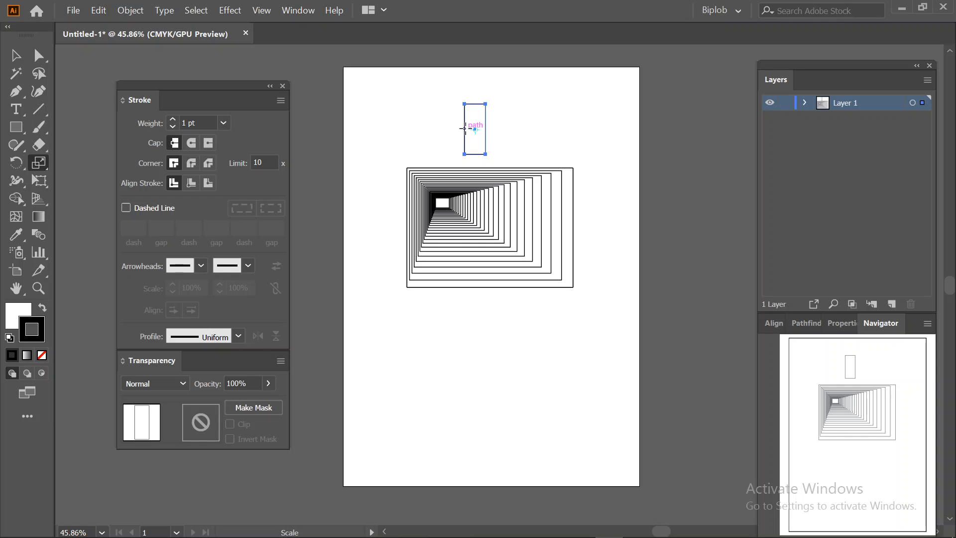
drag(453, 134, 391, 140)
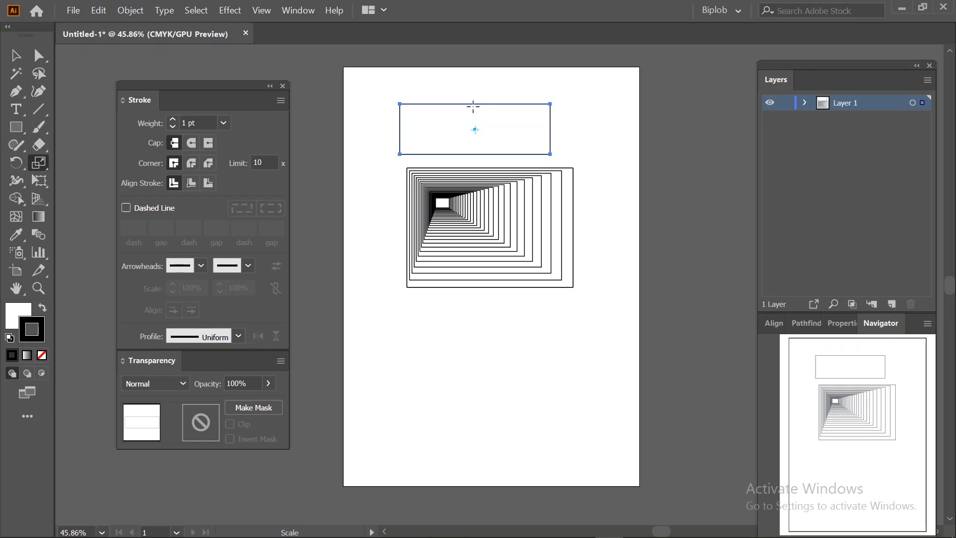
Set the scaling reference point on the upper rectangle's top edge, right of its centre, and widen the rectangle about that point
click(472, 104)
click(503, 104)
drag(477, 105, 473, 105)
drag(478, 349, 477, 354)
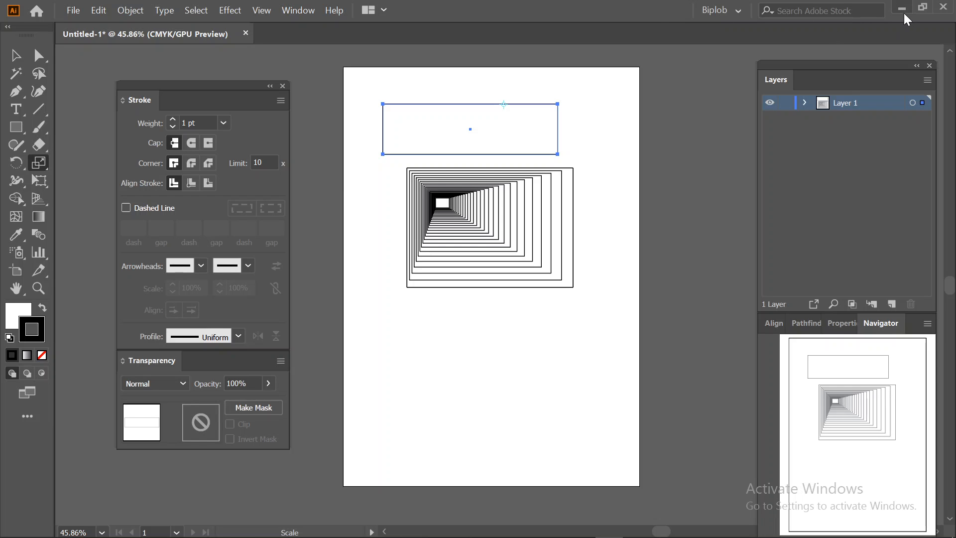
Switch back to the Google Meet call and admit the person waiting to join
key(alt+Tab)
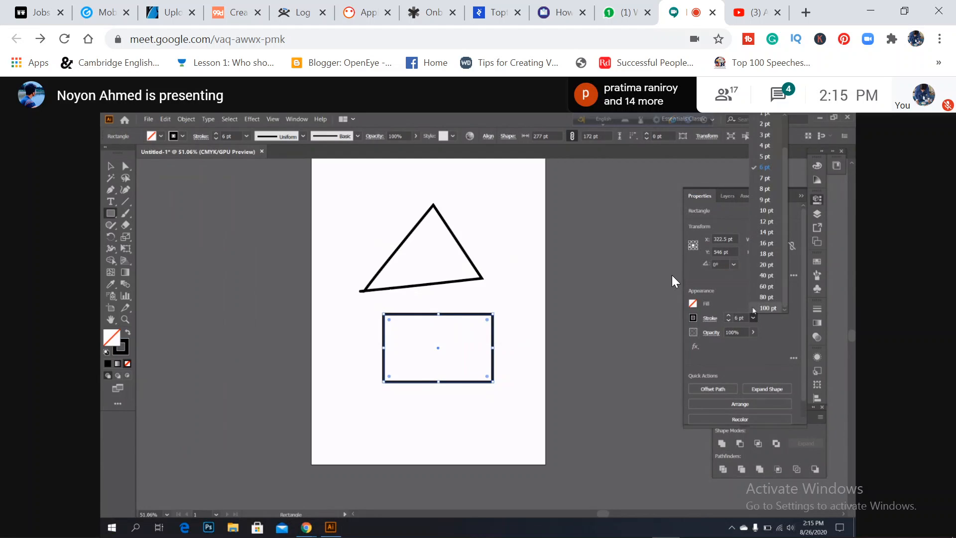
click(766, 210)
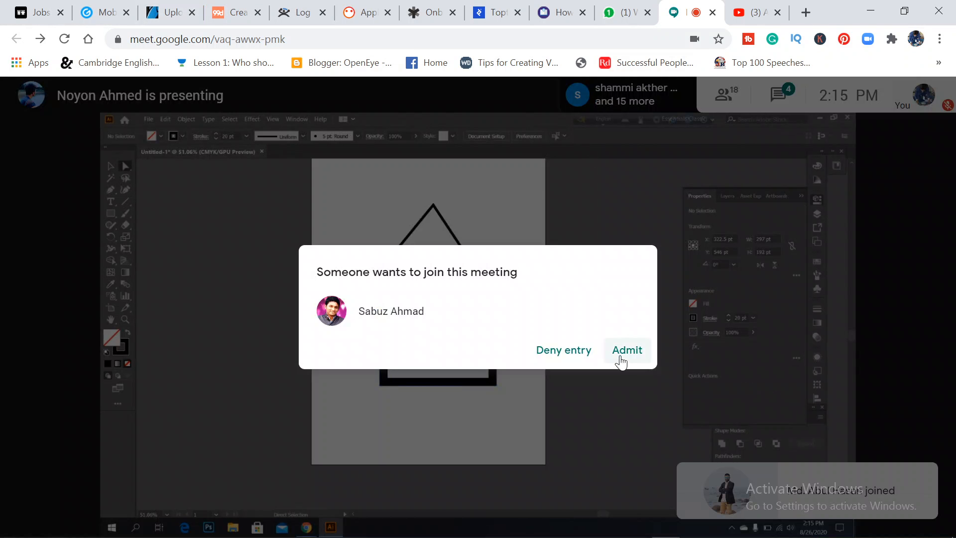
click(621, 355)
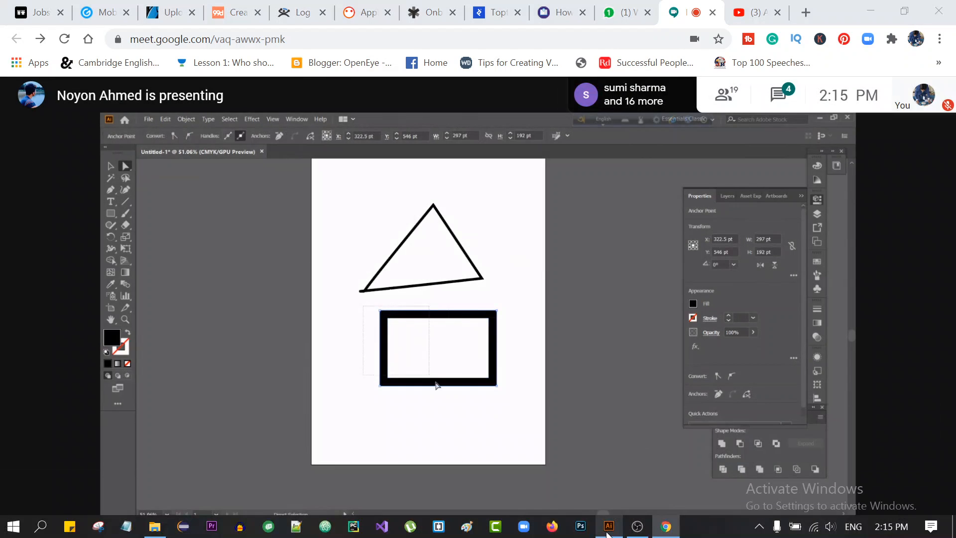
Switch to Illustrator, shift the upper rectangle's two top corners slightly right, and scale that edge wider to form a trapezoid
click(609, 529)
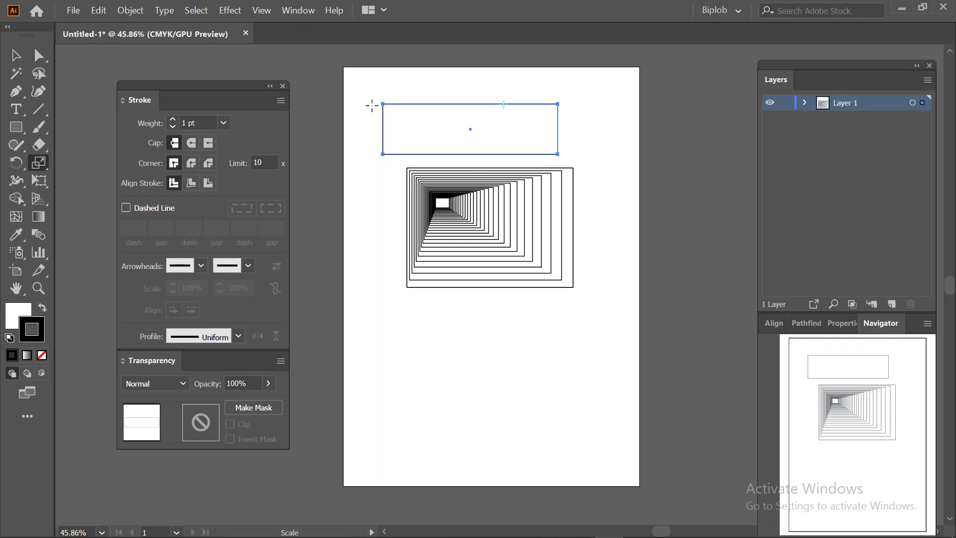
click(39, 55)
drag(372, 82, 577, 118)
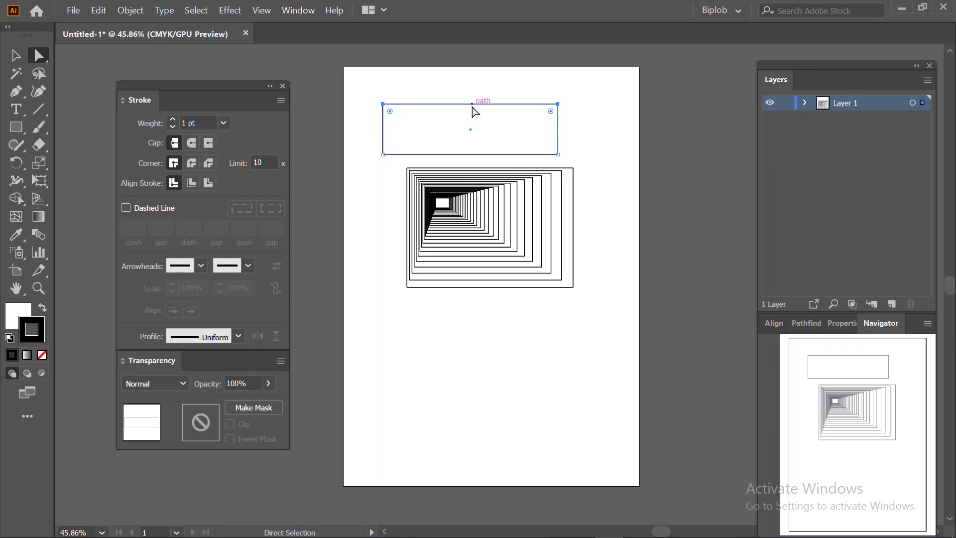
mouse_move(480, 104)
mouse_down()
mouse_move(534, 96)
mouse_move(463, 103)
mouse_move(517, 108)
mouse_move(482, 101)
mouse_up()
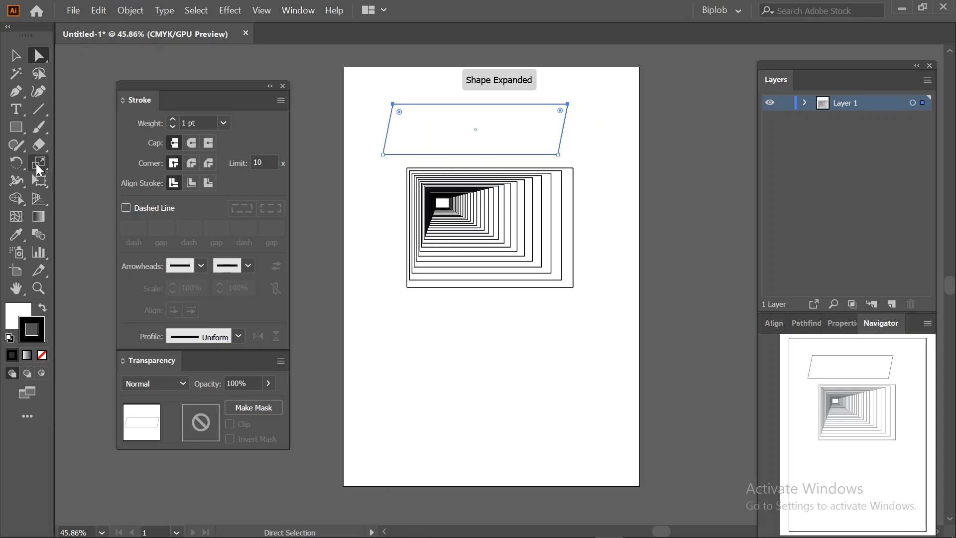
mouse_move(463, 104)
mouse_down()
mouse_move(412, 111)
mouse_move(459, 110)
mouse_up()
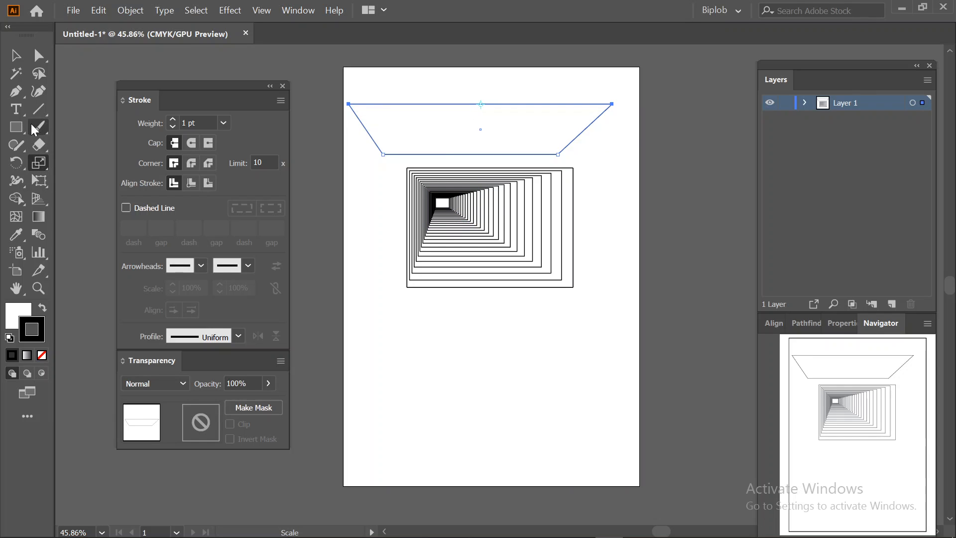
Draw a small rectangle below the nested rectangles and duplicate it into three rows of six
key(m)
drag(378, 317, 417, 346)
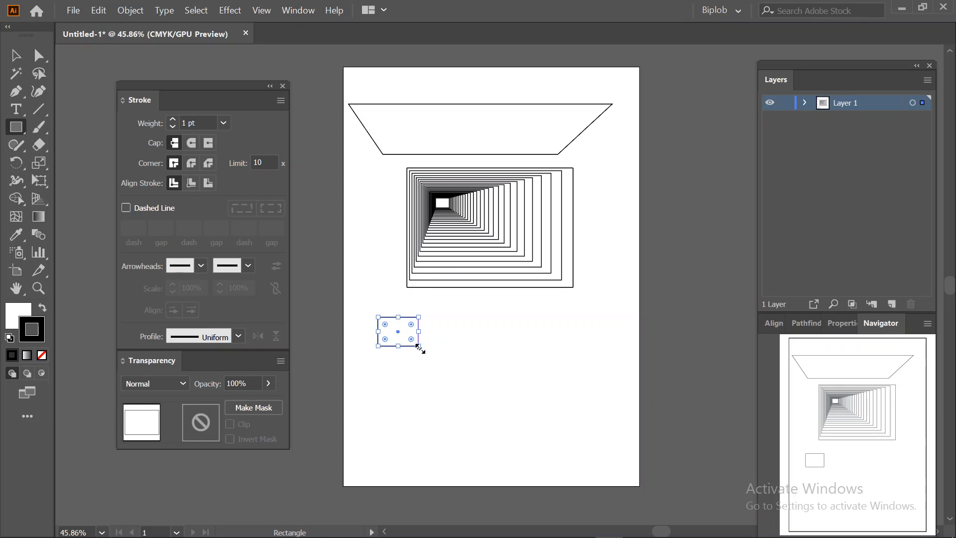
click(24, 61)
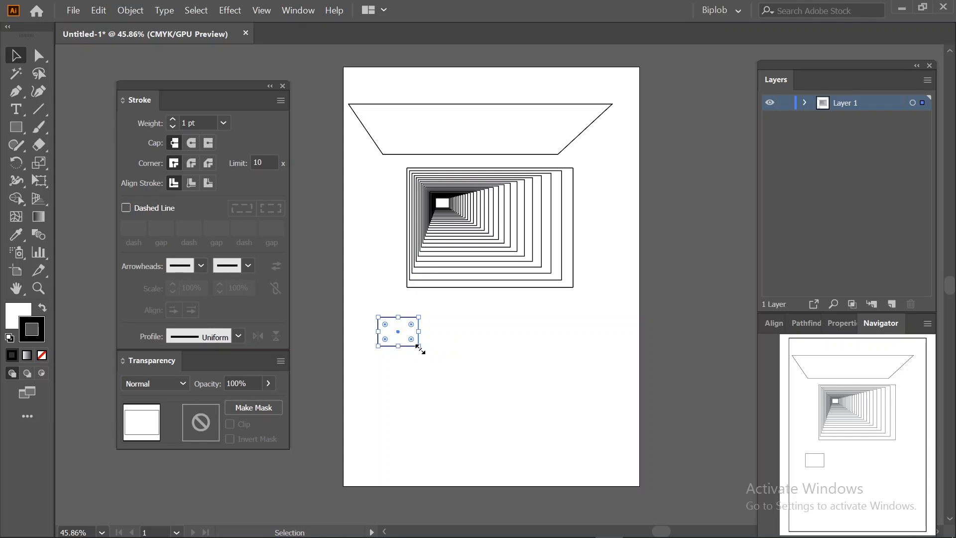
alt+drag(413, 350, 464, 350)
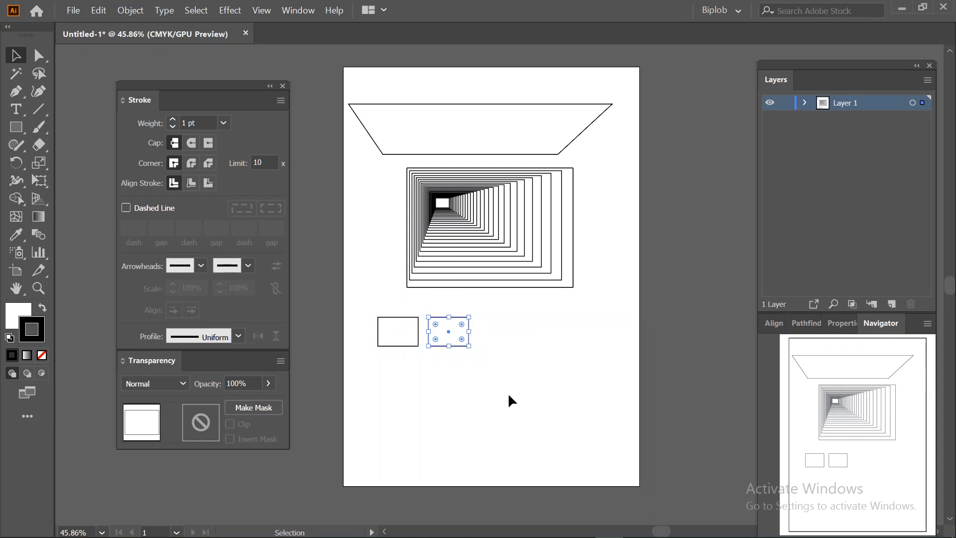
key(ctrl+d)
key(ctrl+d)
key(ctrl+d)
key(ctrl+d)
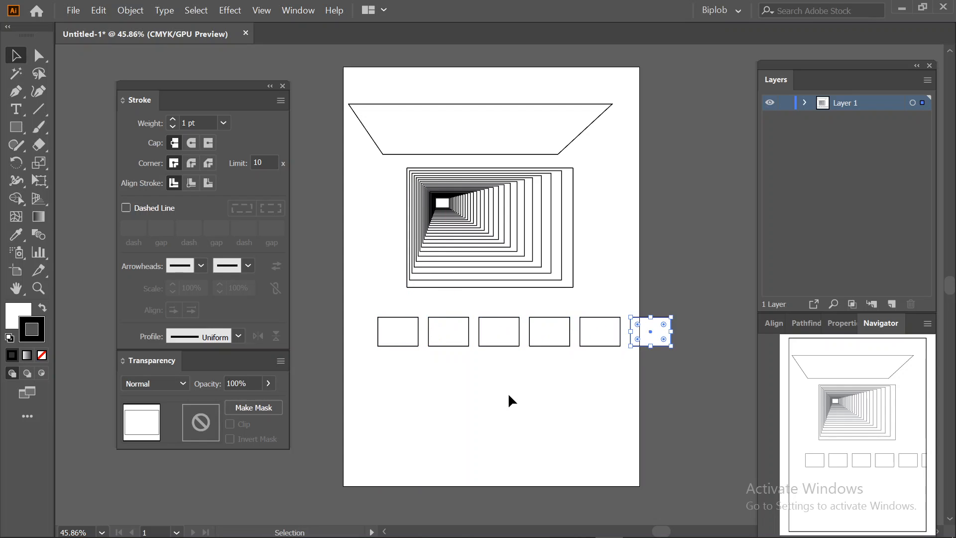
drag(363, 310, 666, 369)
drag(445, 348, 450, 440)
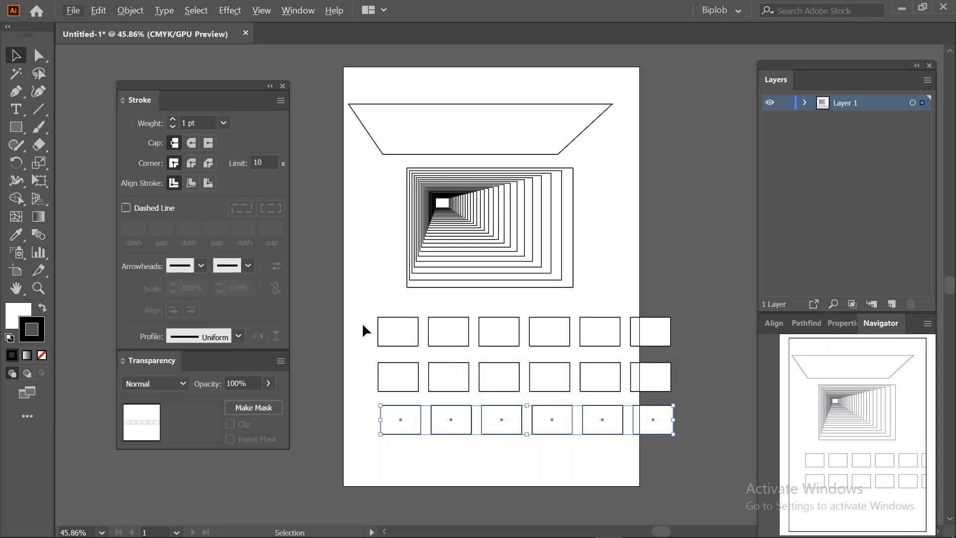
Select all three rows of small rectangles, move them slightly left, and widen them together with the Scale tool
drag(363, 305, 707, 448)
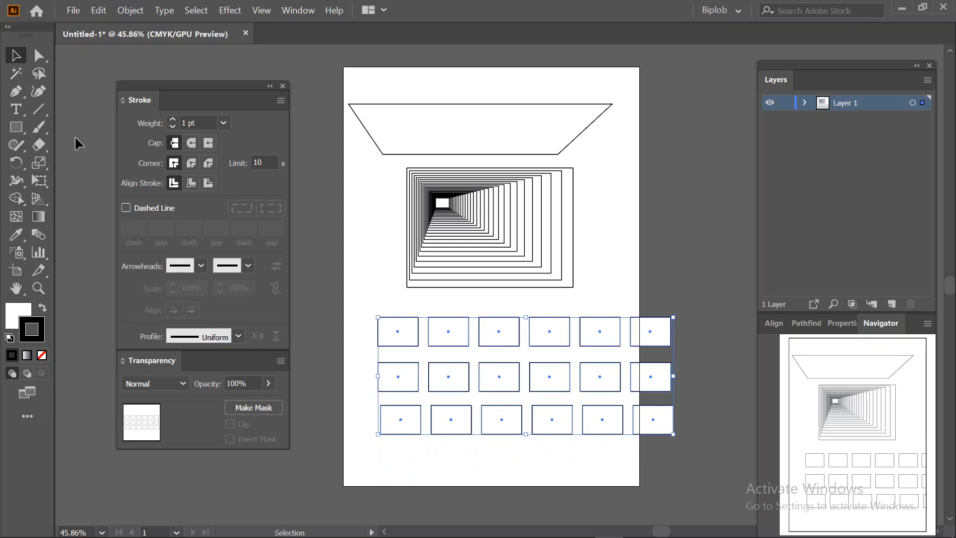
click(39, 55)
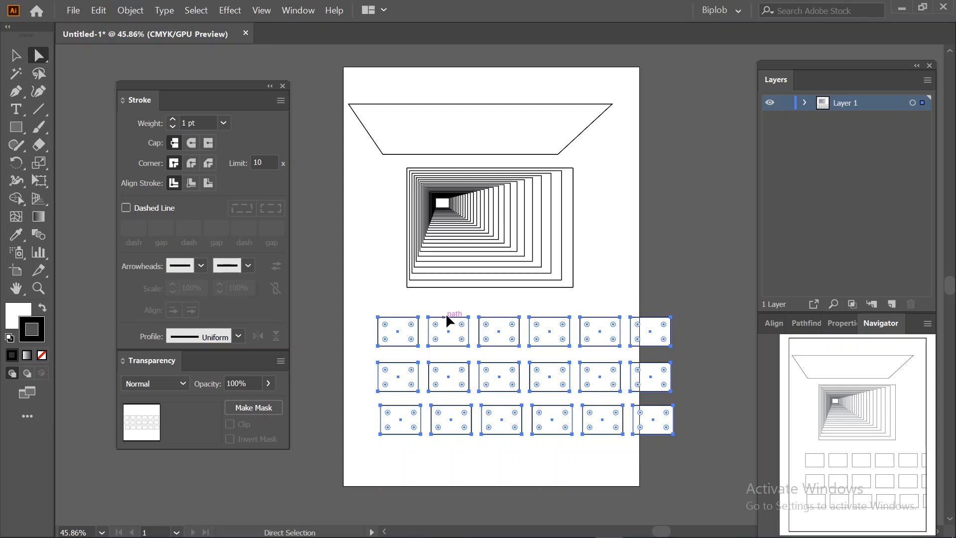
mouse_move(443, 318)
mouse_down()
mouse_move(461, 318)
mouse_move(425, 316)
mouse_up()
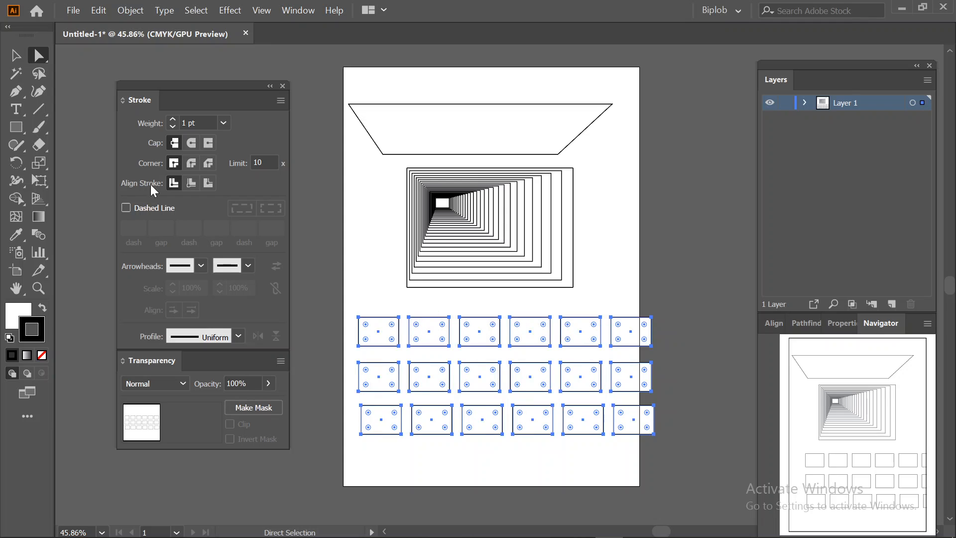
click(39, 162)
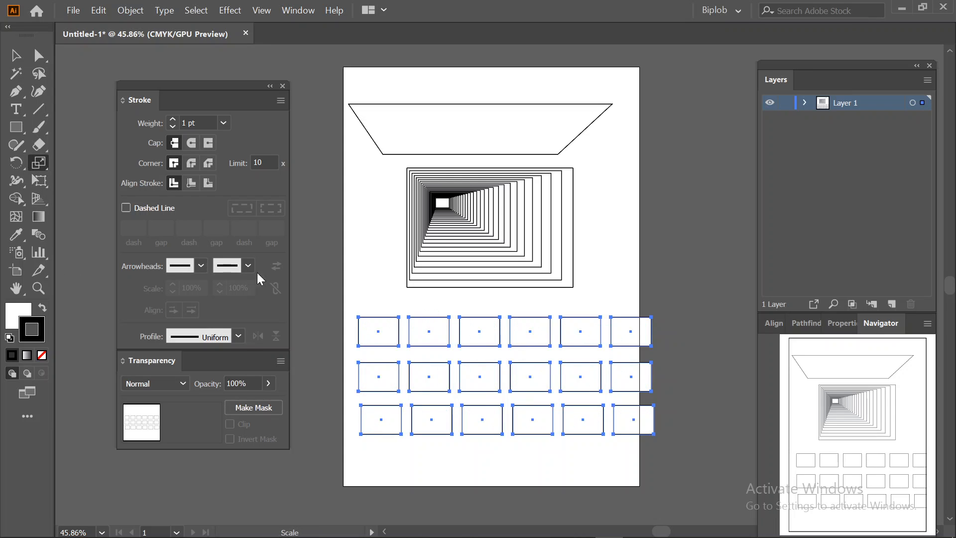
drag(432, 320, 407, 325)
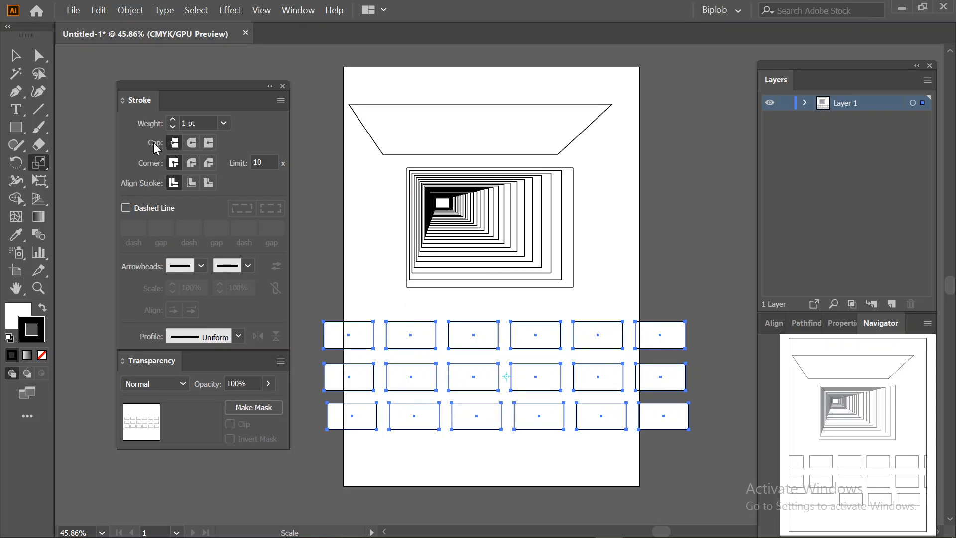
Select the top row's upper anchor points, shift them left and slightly down, and scale them inward to converge towards the middle
click(40, 62)
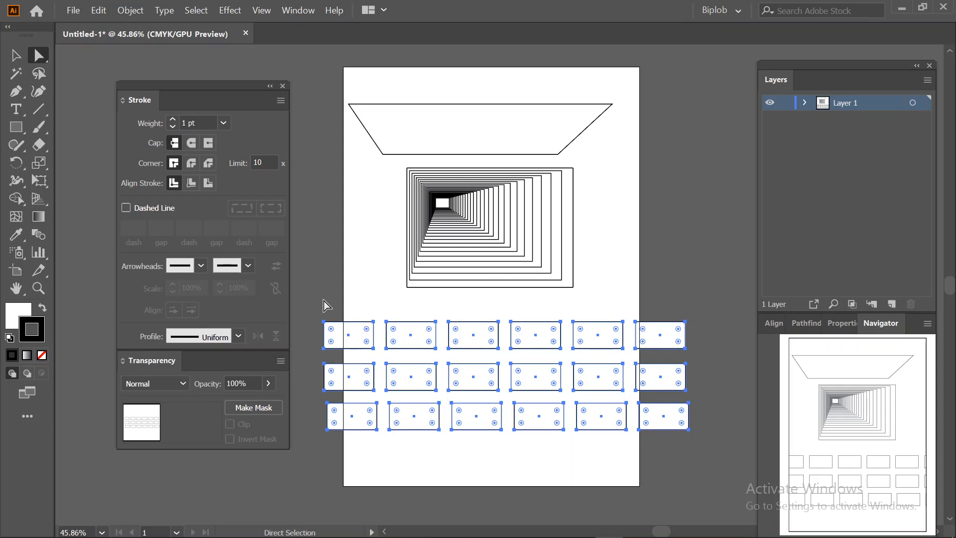
drag(310, 297, 686, 331)
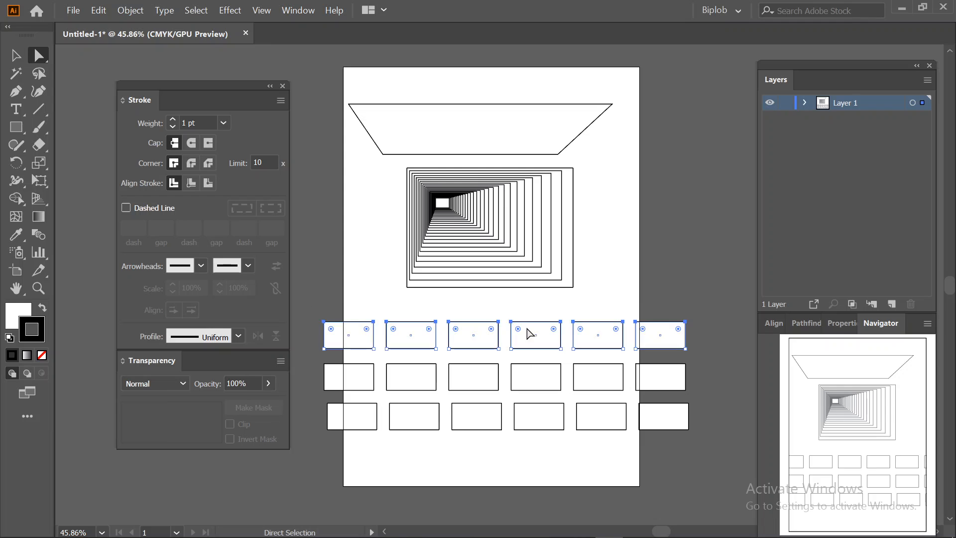
mouse_move(489, 324)
mouse_down()
mouse_move(506, 321)
mouse_move(461, 325)
mouse_move(471, 324)
mouse_up()
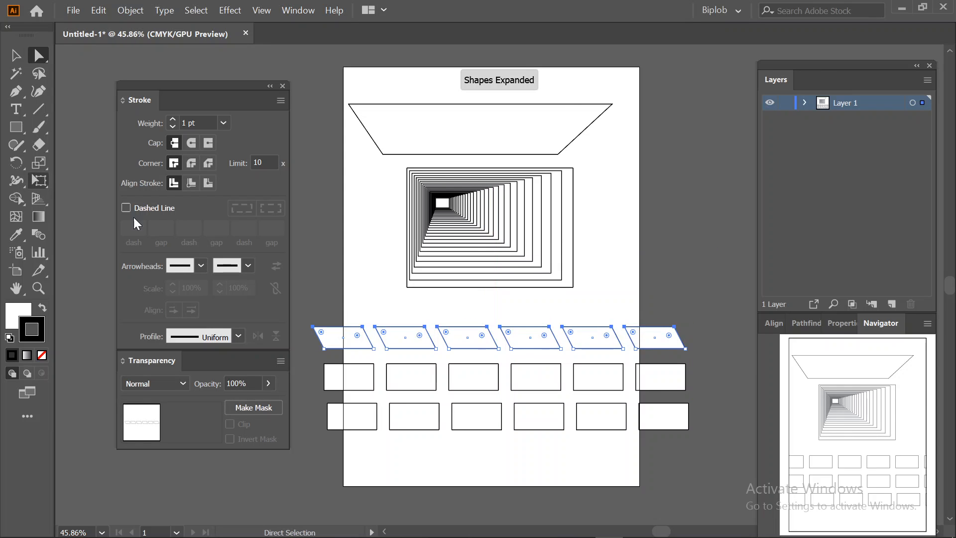
key(s)
drag(405, 335, 462, 333)
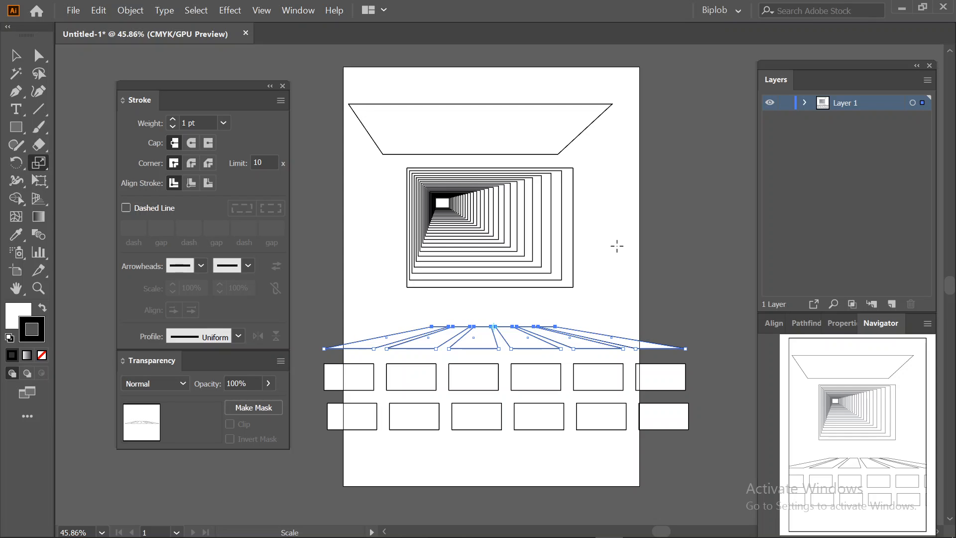
Select all artwork in the document and delete it to clear the artboard
key(ctrl)
key(ctrl+a)
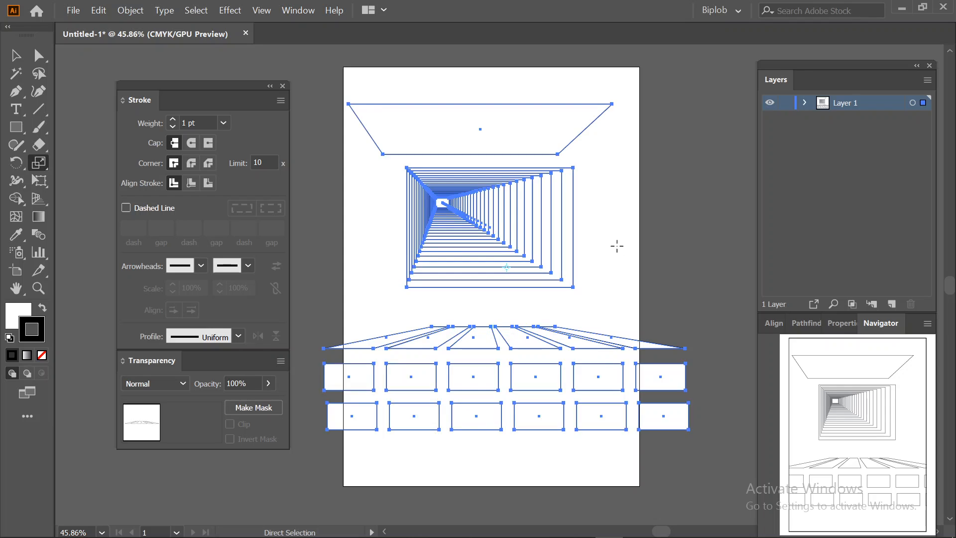
key(Delete)
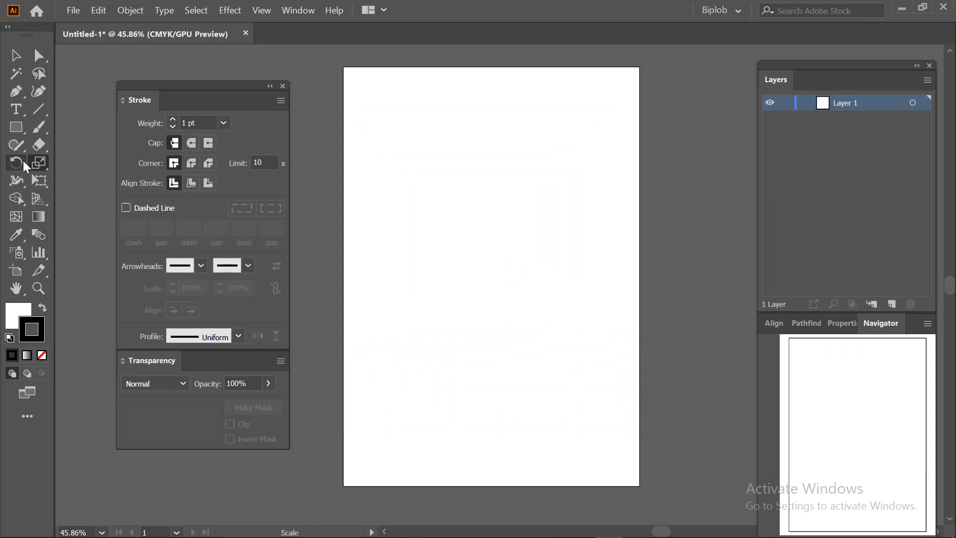
Draw a tall ellipse in the right half of the artboard with the Ellipse tool
click(15, 132)
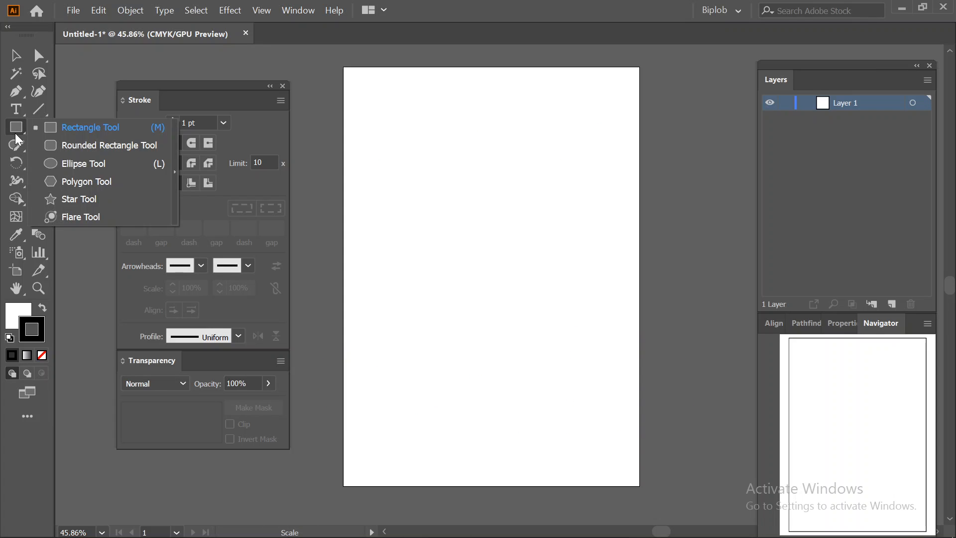
click(74, 163)
drag(465, 186, 604, 414)
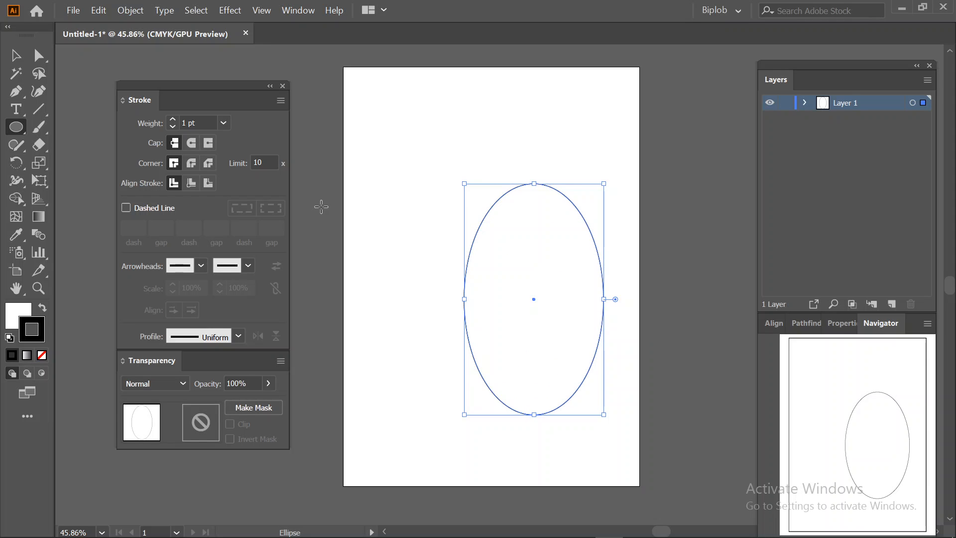
Select the ellipse's top anchor point and scale its direction handles horizontally outward about that point
click(39, 55)
drag(458, 171, 612, 199)
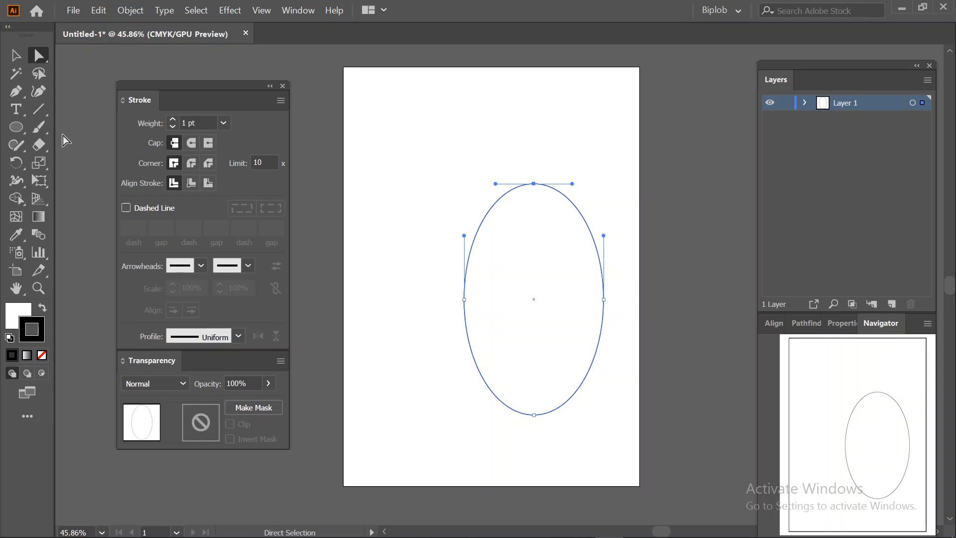
click(42, 161)
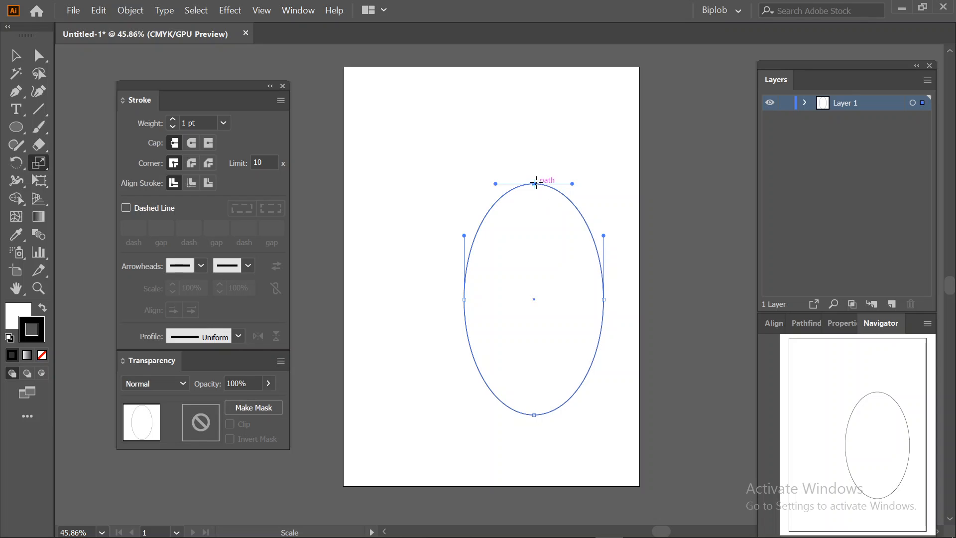
click(534, 184)
mouse_move(575, 183)
mouse_down()
mouse_move(722, 188)
mouse_move(587, 188)
mouse_up()
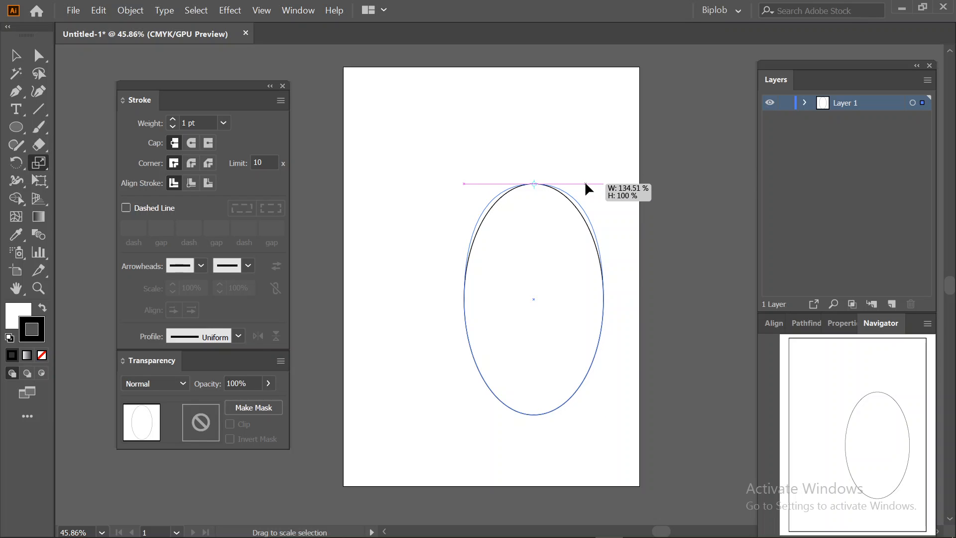
drag(587, 189, 84, 53)
Reshape the ellipse by tilting the right anchor's direction handles and moving the left anchor point slightly outward
click(35, 55)
drag(625, 251, 605, 391)
drag(630, 263, 544, 350)
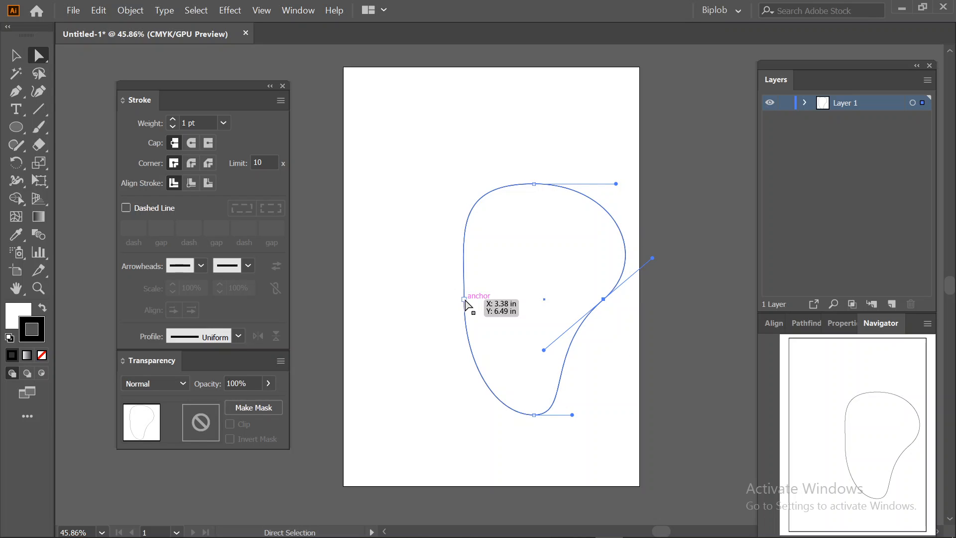
mouse_move(464, 299)
mouse_down()
mouse_move(438, 300)
mouse_move(460, 300)
mouse_up()
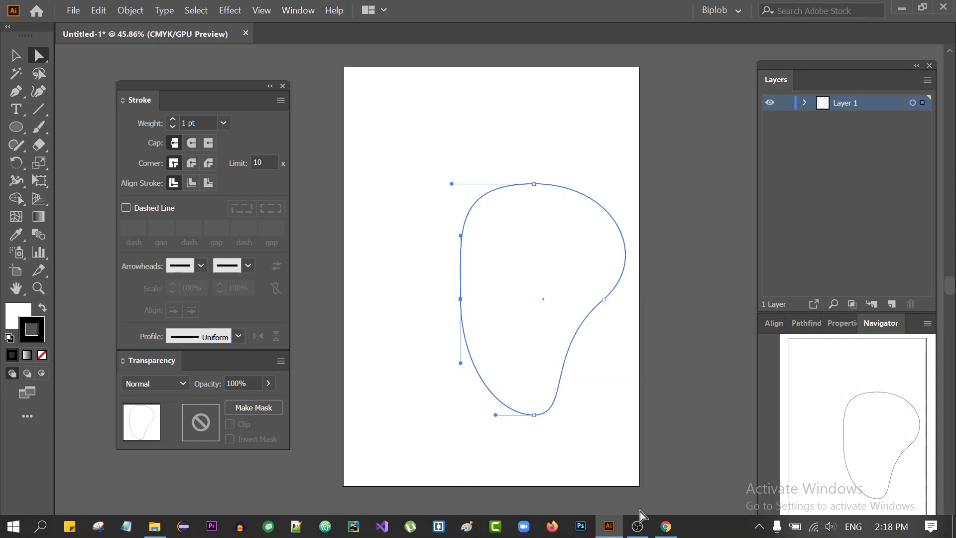
Check the Google Meet call, then return to Illustrator and delete the reshaped ellipse
click(666, 526)
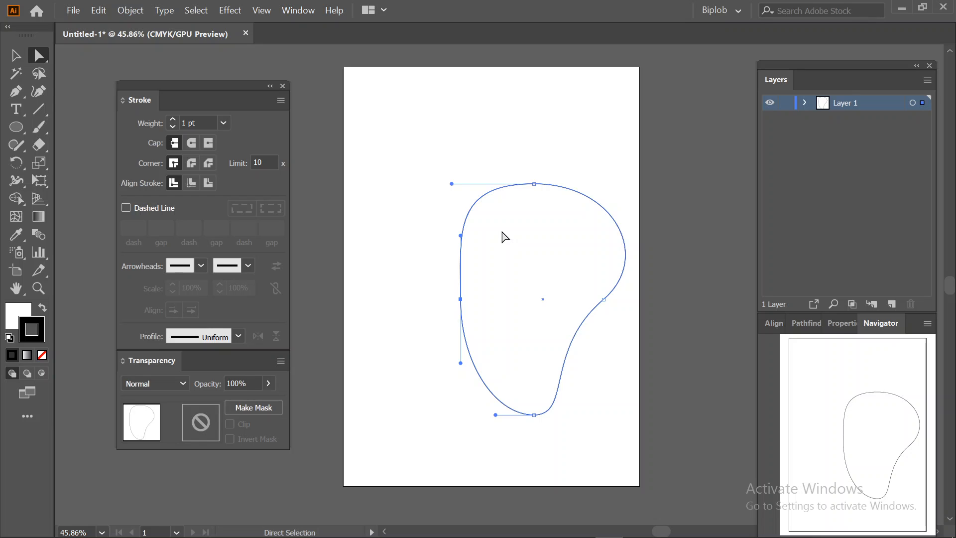
key(ctrl+a)
key(Delete)
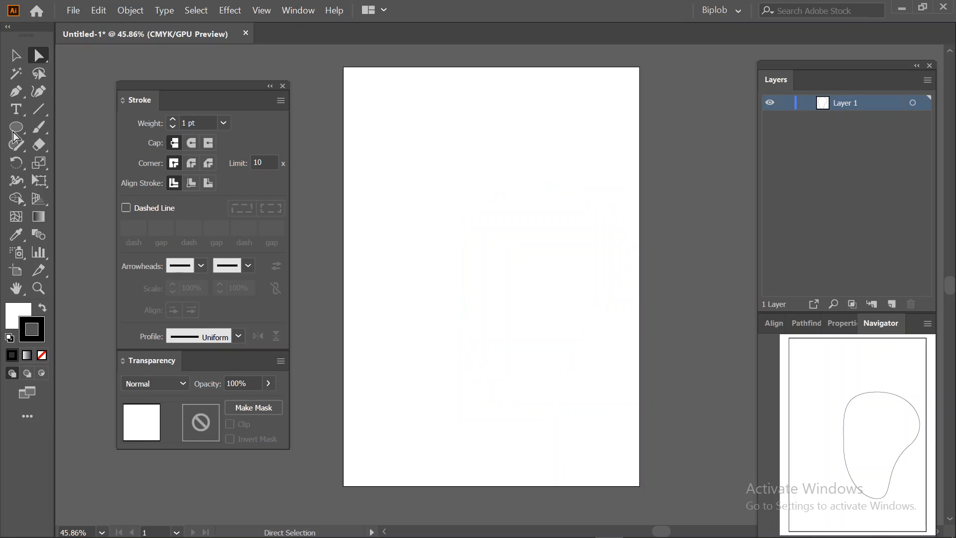
Draw a small square near the artboard's upper-left area and duplicate it rightwards into an evenly spaced row of six
drag(14, 132, 74, 127)
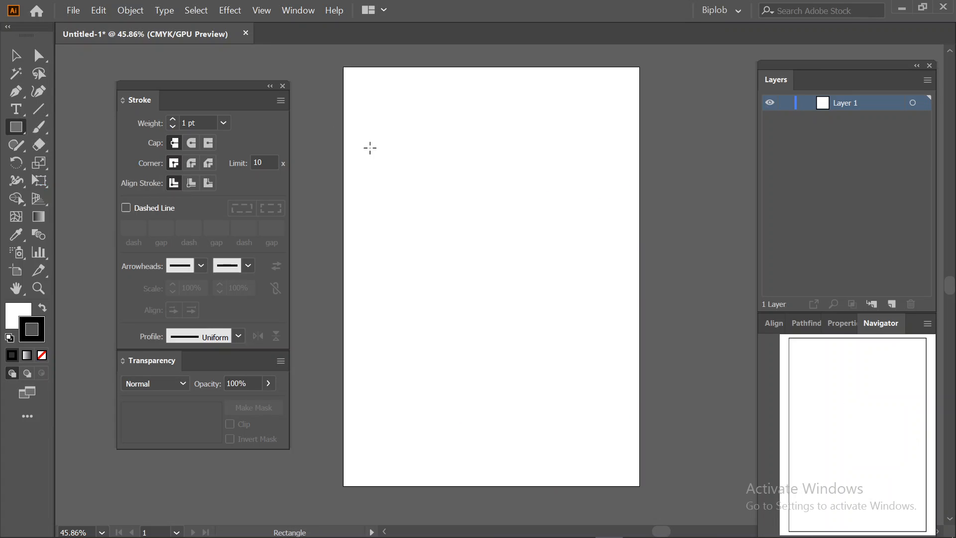
mouse_move(370, 147)
mouse_down()
mouse_move(419, 185)
mouse_move(404, 181)
mouse_up()
key(v)
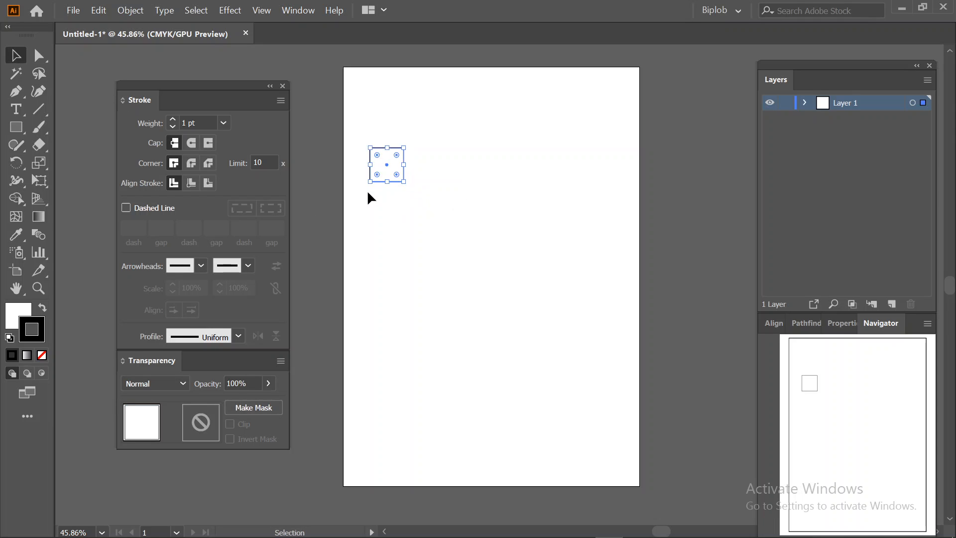
drag(377, 184, 419, 185)
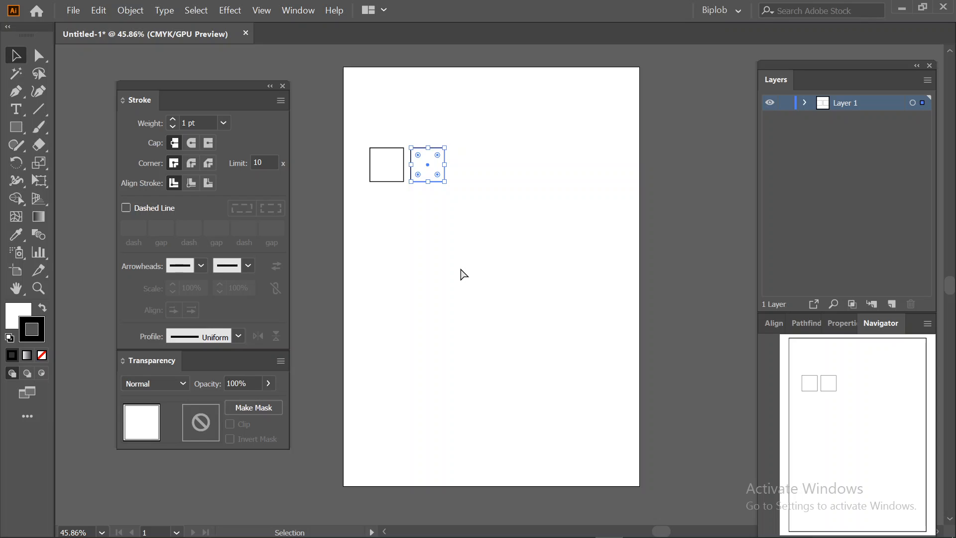
key(ctrl+d)
key(ctrl+d)
key(ctrl+d)
key(ctrl+d)
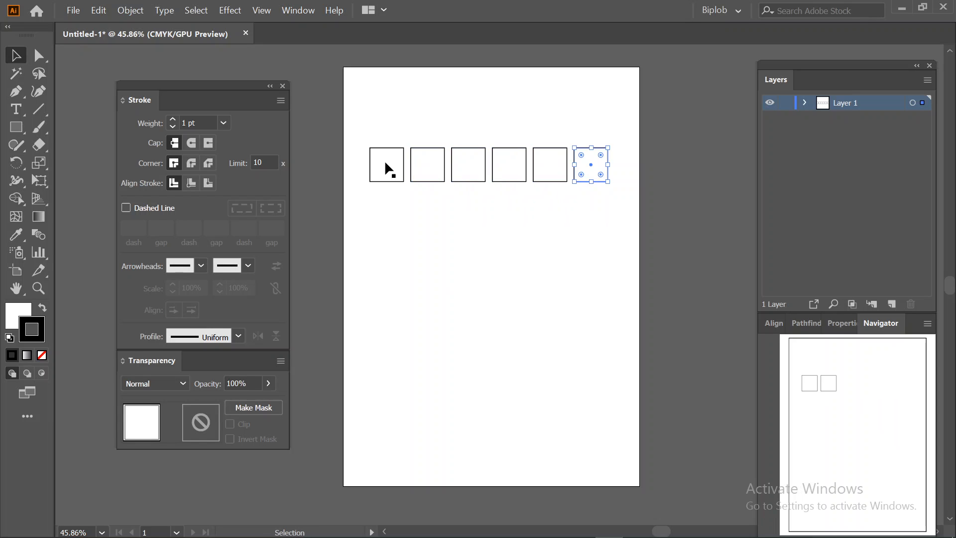
Copy the whole row of squares downwards and repeat the transformation to build a grid of five rows
drag(354, 128, 612, 185)
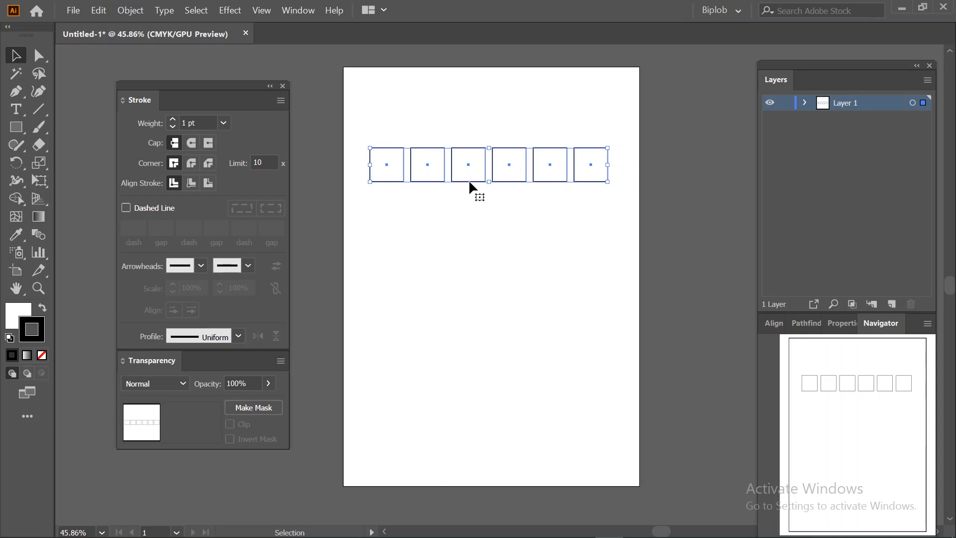
drag(470, 187, 470, 234)
key(ctrl+d)
key(ctrl+d)
key(ctrl+d)
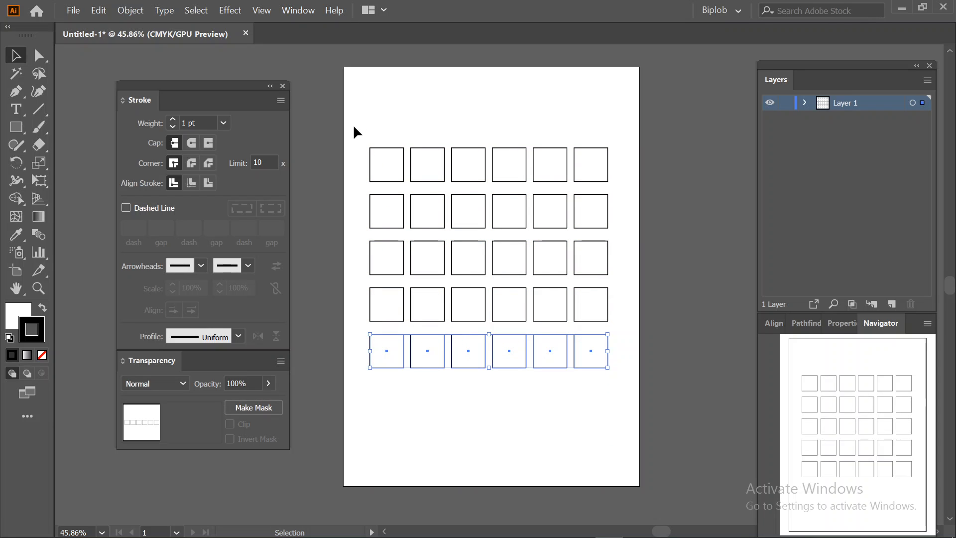
click(40, 56)
drag(359, 138, 620, 172)
mouse_move(469, 148)
mouse_down()
mouse_move(497, 152)
mouse_move(424, 150)
mouse_move(462, 150)
mouse_up()
key(ctrl+z)
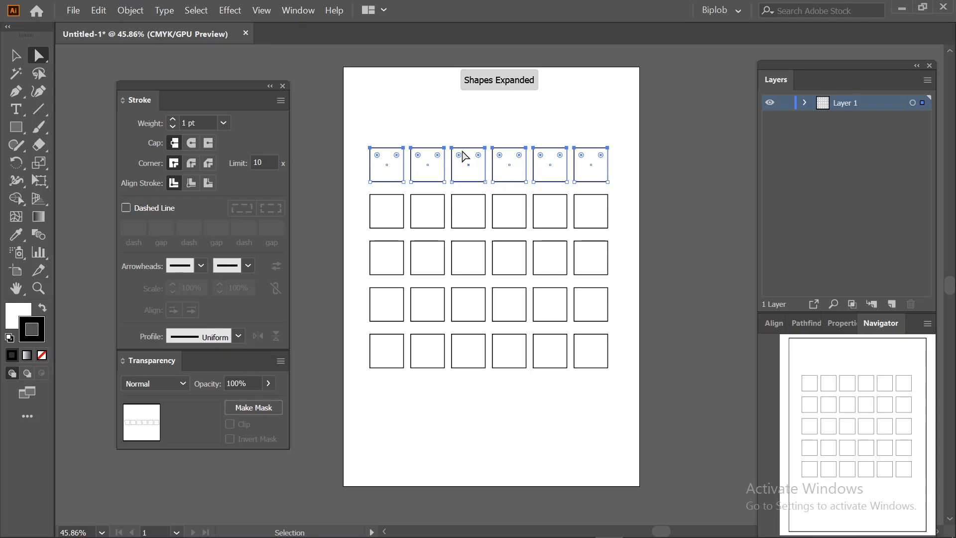
Select the anchor points of the entire grid of squares and slant it rightwards with the Shear tool
mouse_move(363, 108)
mouse_down()
mouse_move(469, 386)
mouse_move(593, 384)
mouse_up()
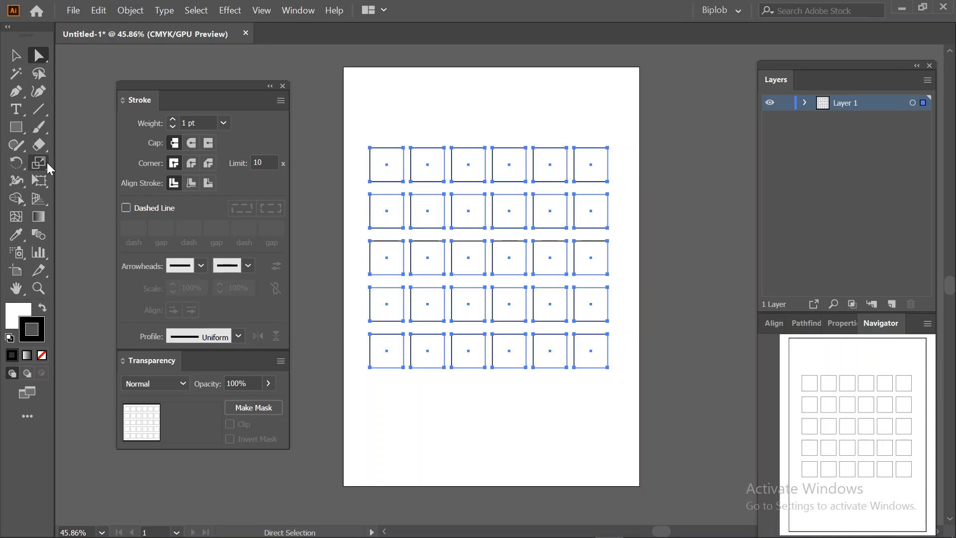
drag(47, 162, 106, 182)
drag(434, 149, 467, 149)
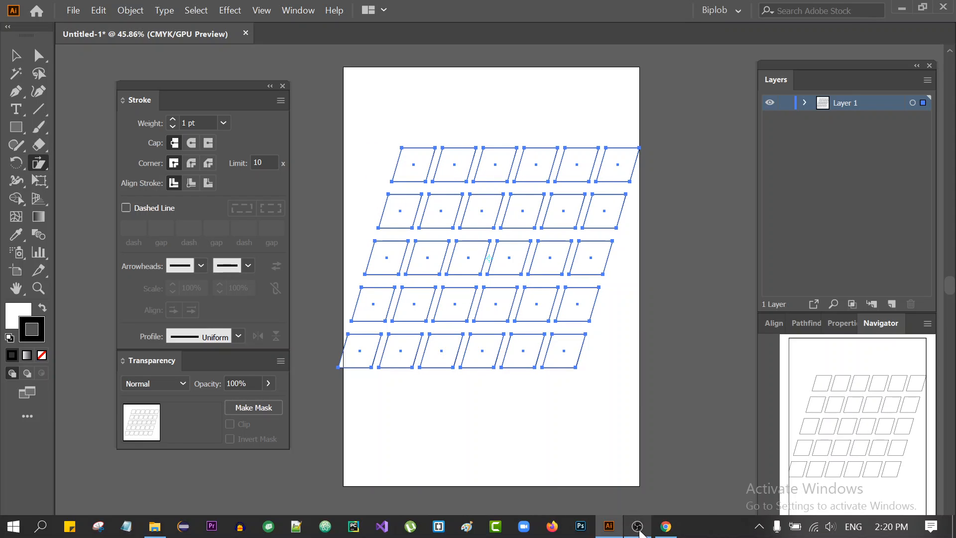
Check the Google Meet call, then return to Illustrator and delete the slanted grid
mouse_move(638, 530)
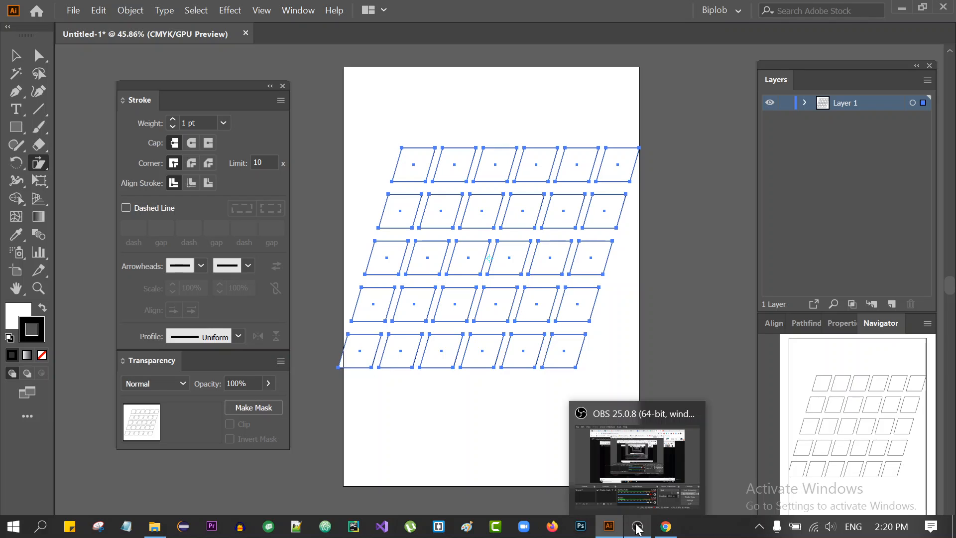
click(667, 528)
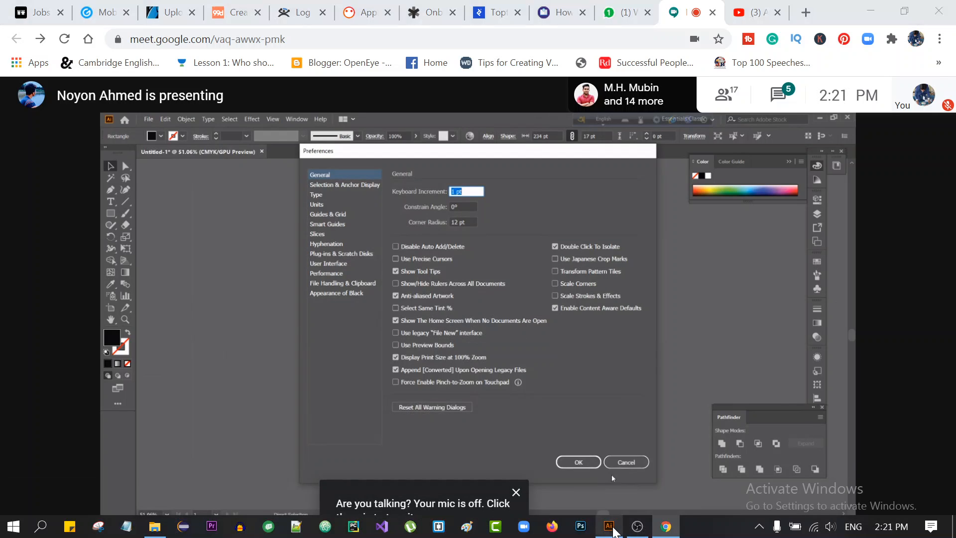
click(611, 474)
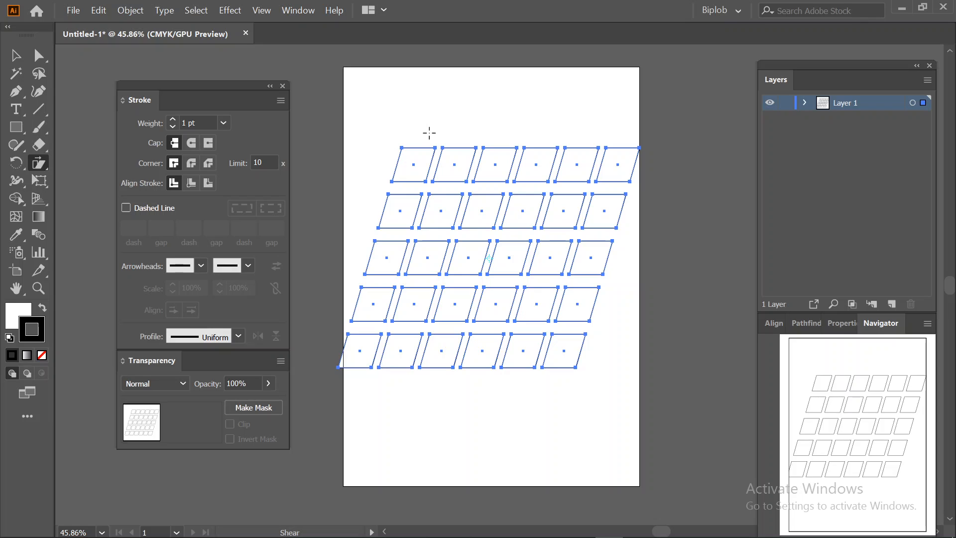
key(Delete)
Draw a tall narrow rectangle, add an anchor point high on its right edge and move that point outwards
key(m)
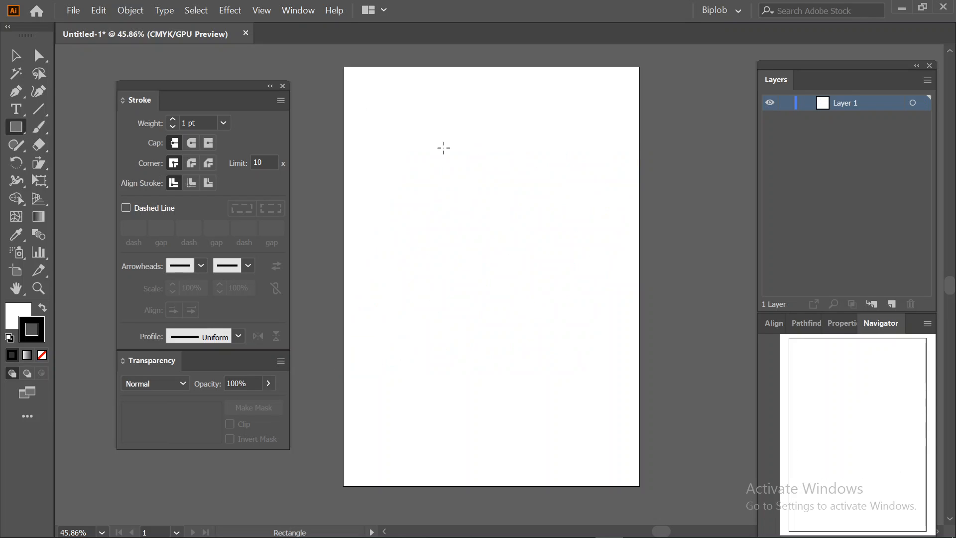
mouse_move(444, 148)
mouse_down()
mouse_move(537, 368)
mouse_move(499, 434)
mouse_up()
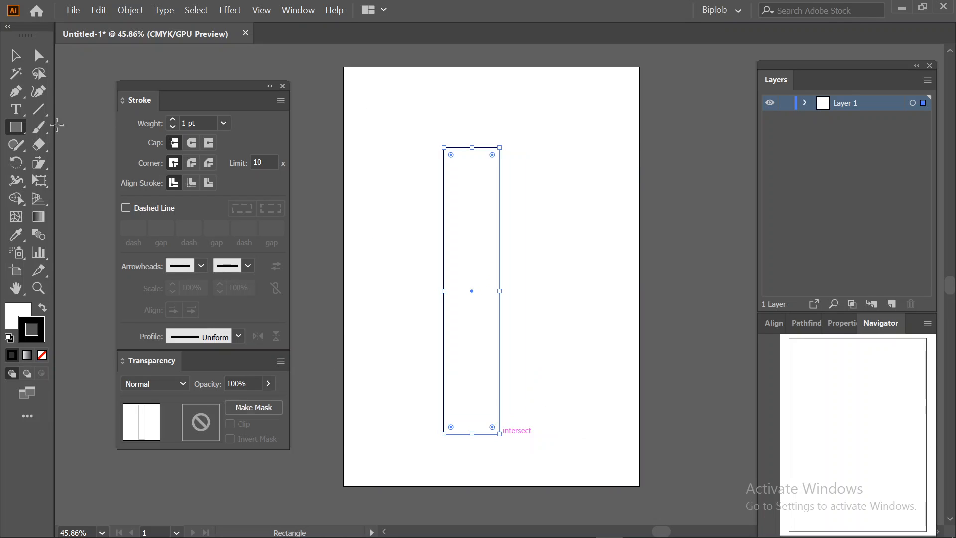
click(16, 92)
click(499, 203)
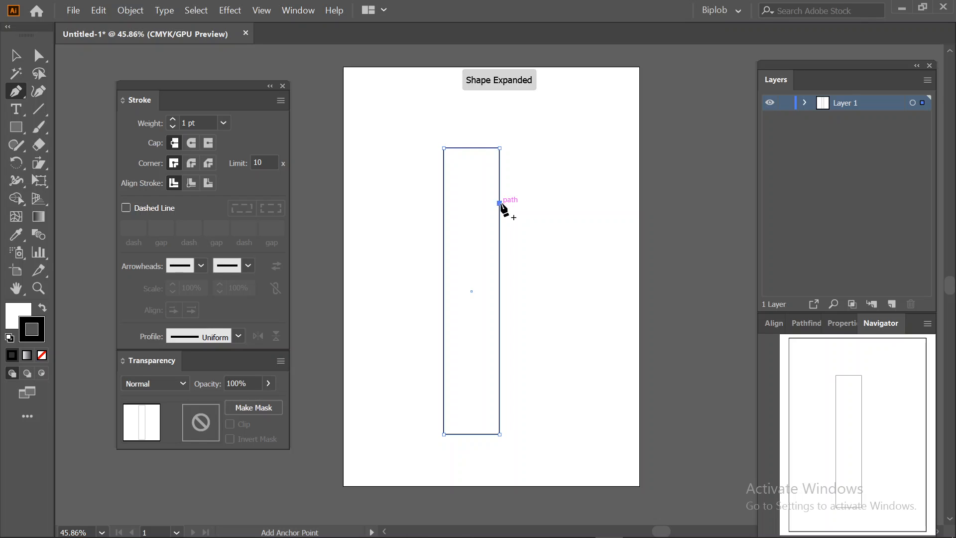
click(39, 55)
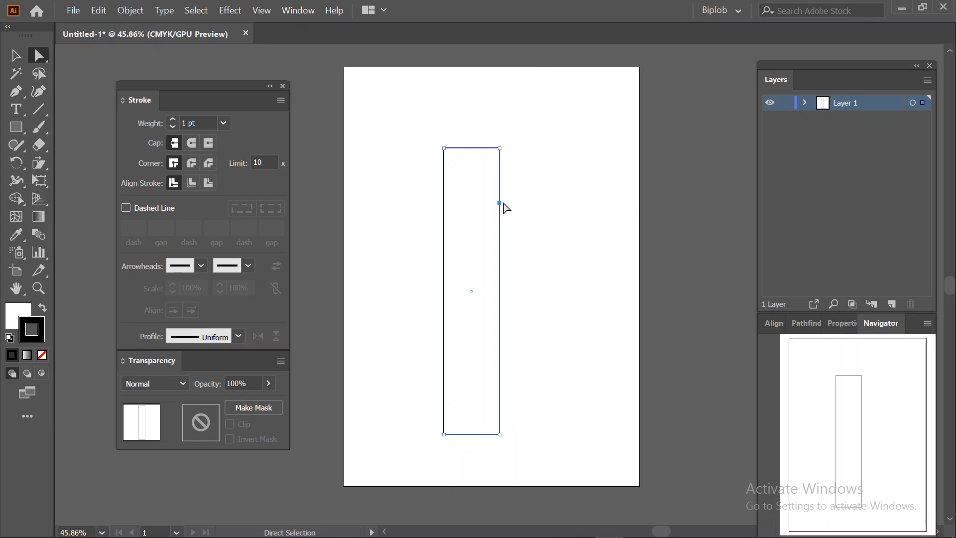
drag(500, 203, 530, 203)
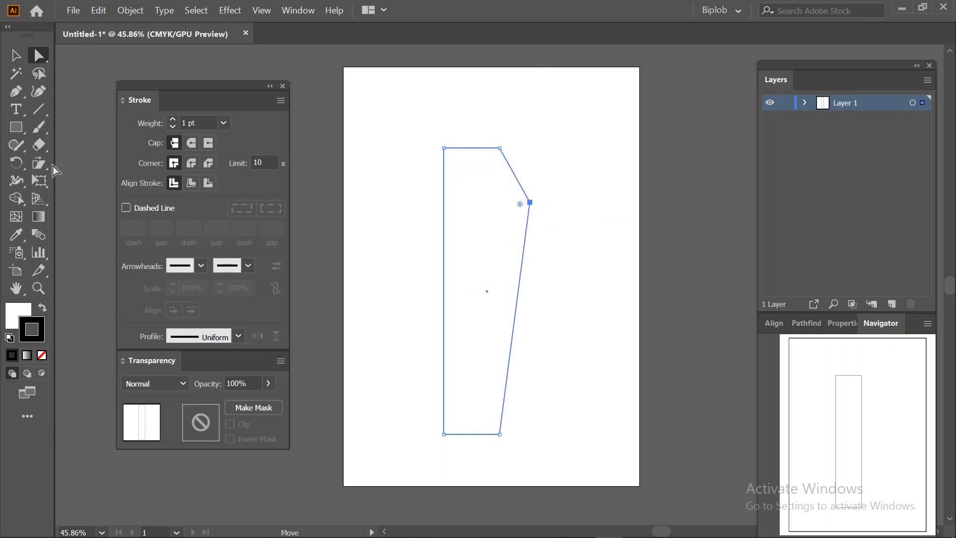
Convert the outer right corner point into a smooth curve with near-vertical direction handles using the Anchor Point tool
drag(22, 95, 75, 143)
click(531, 203)
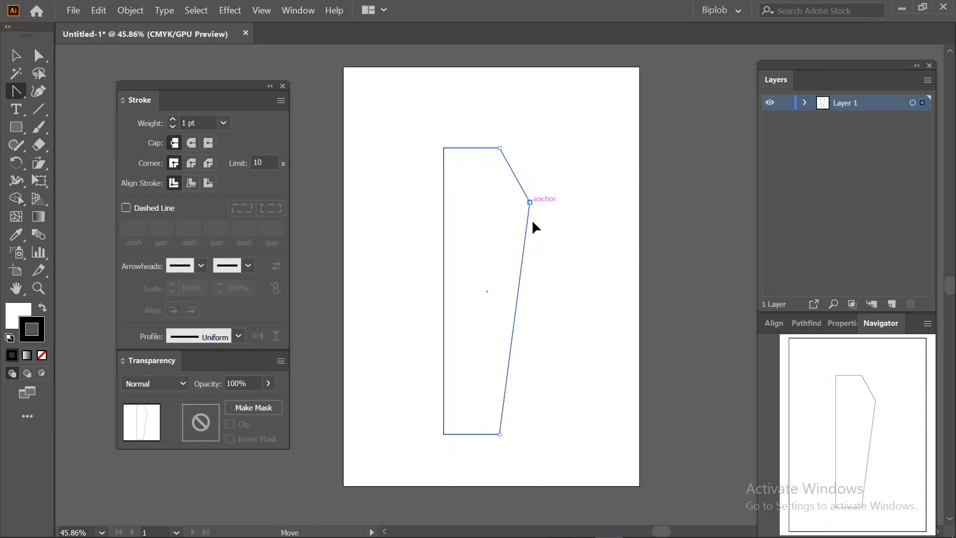
drag(529, 201, 527, 260)
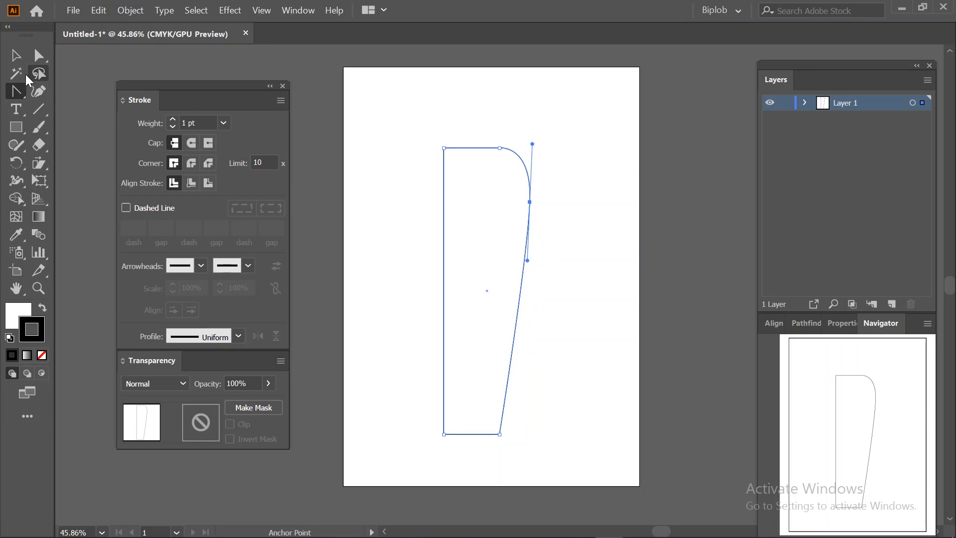
Draw a second tall narrow rectangle on the artboard, to the right of the curved shape
drag(17, 128, 570, 371)
drag(15, 91, 51, 96)
key(m)
drag(566, 157, 613, 451)
Select the second rectangle's right edge and bulge its upper part outwards with the Reshape tool
key(a)
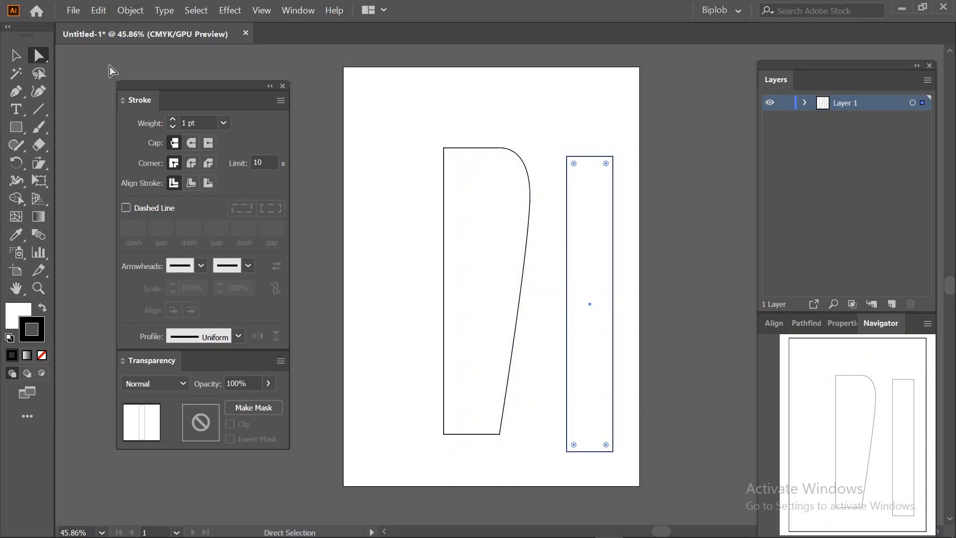
drag(622, 185, 592, 243)
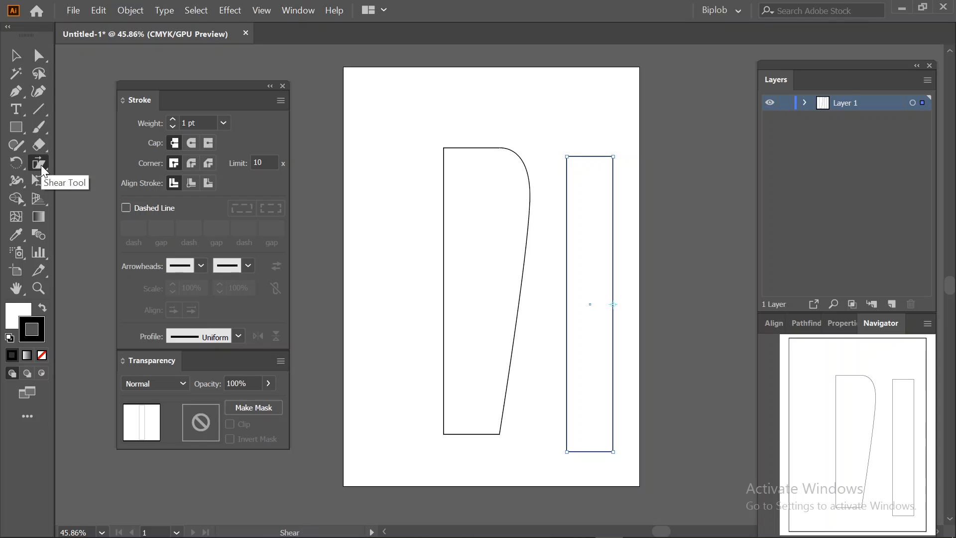
drag(41, 169, 75, 179)
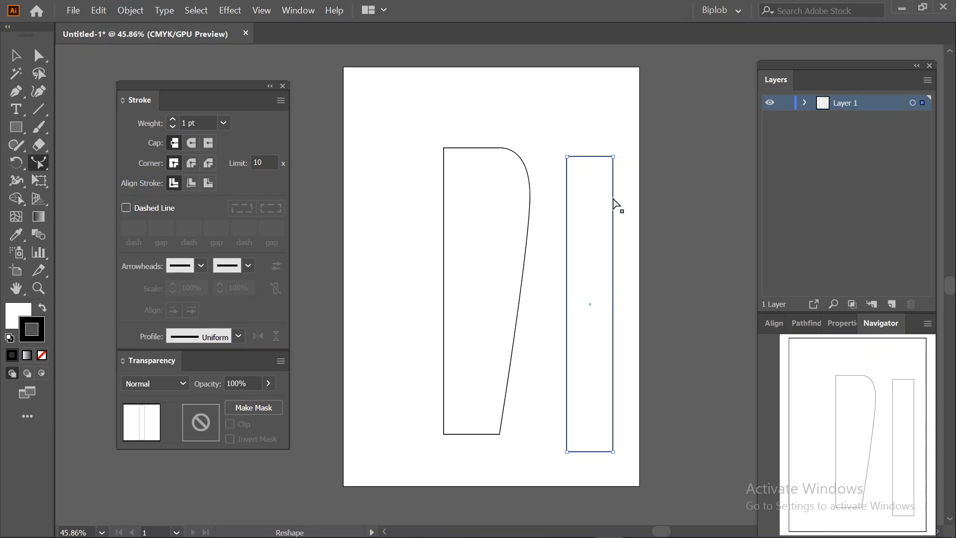
drag(614, 197, 635, 188)
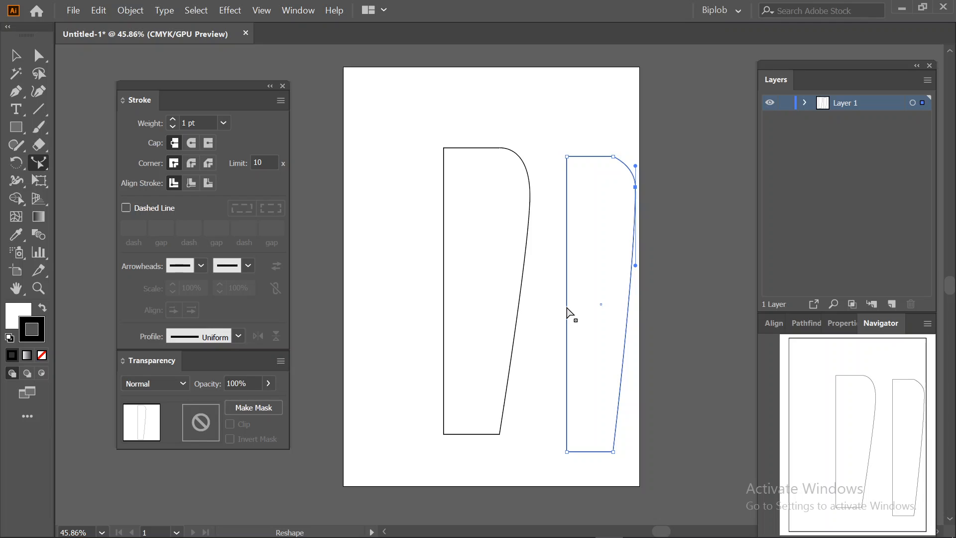
Reshape the second shape's other sides, bowing the left edge outwards, pulling the top edge up to the right and the bottom edge leftwards
drag(569, 309, 523, 300)
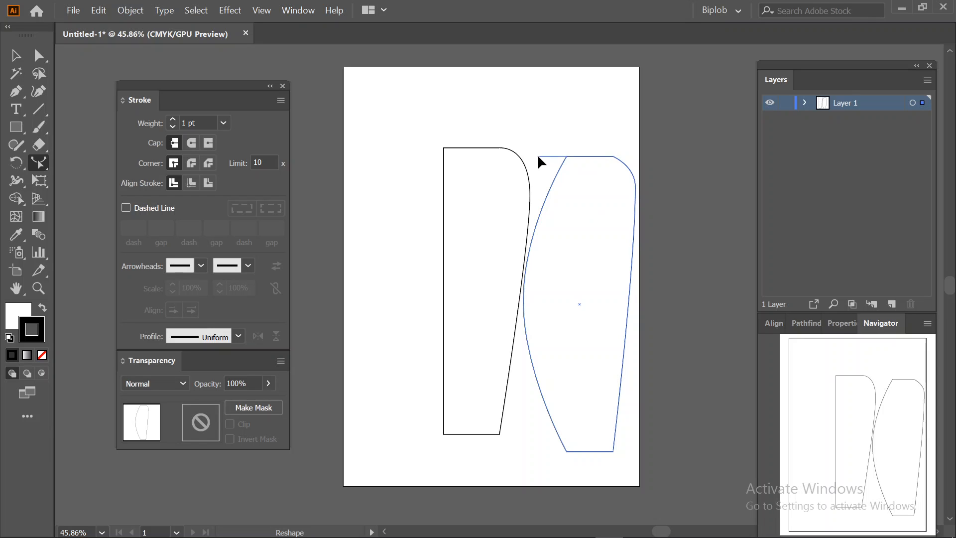
drag(539, 157, 628, 138)
drag(594, 452, 487, 452)
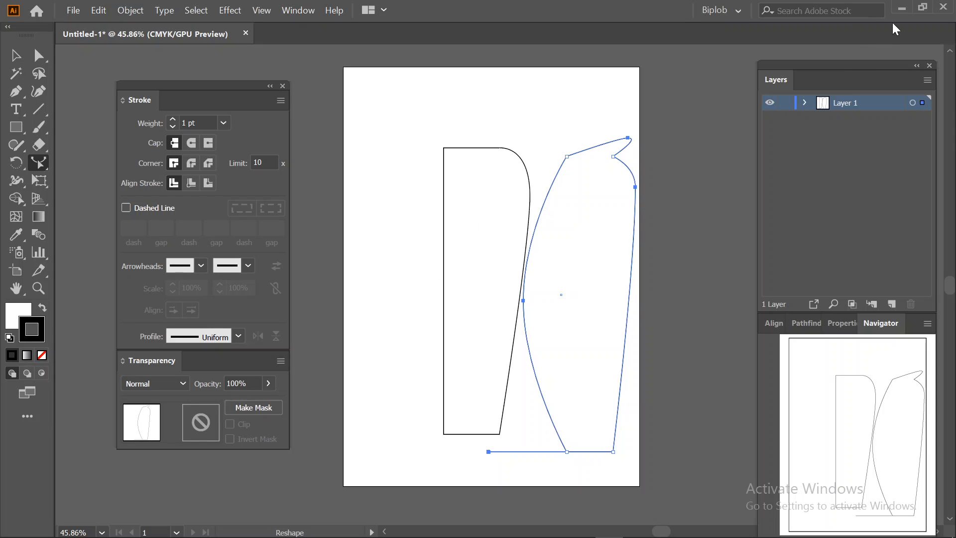
Select both reshaped rectangles and delete them from the artboard
click(902, 9)
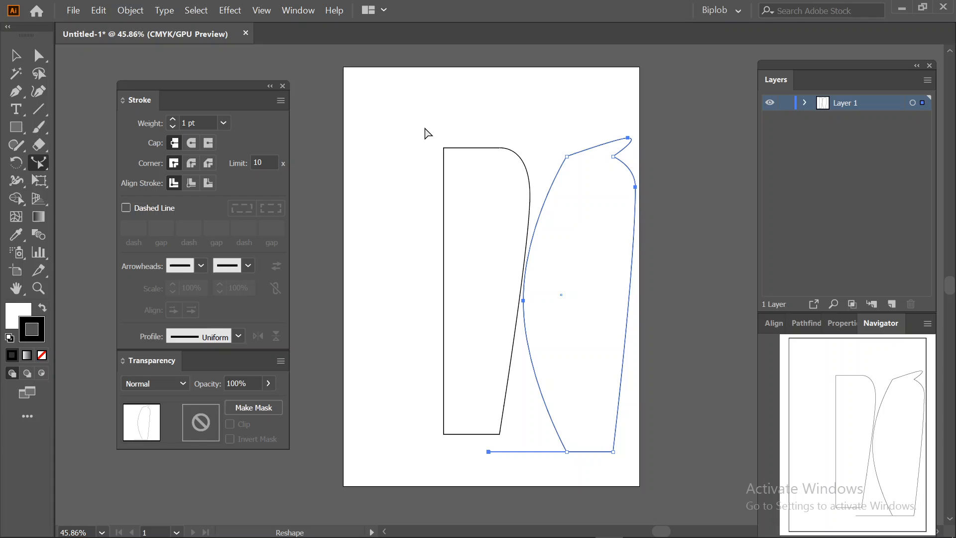
drag(425, 128, 737, 459)
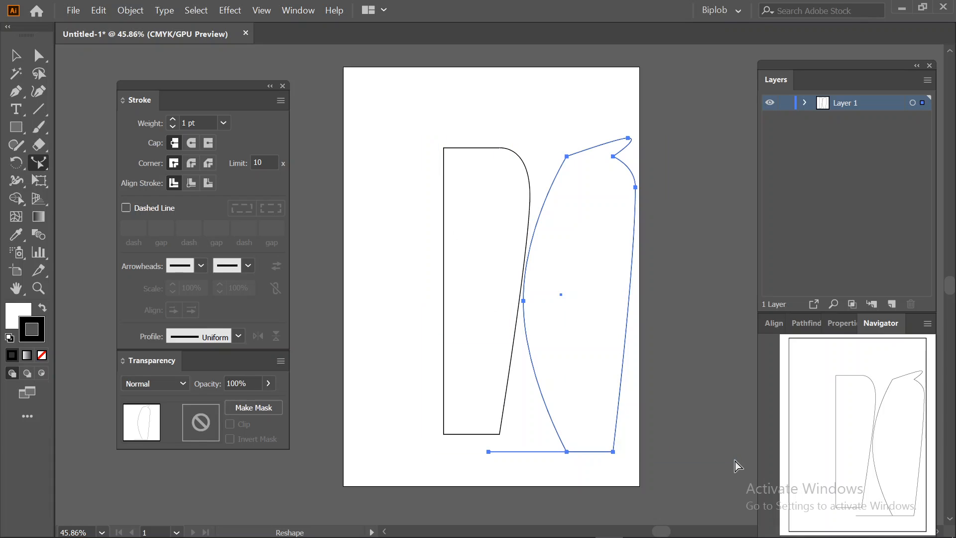
click(15, 56)
drag(411, 145, 587, 393)
key(Delete)
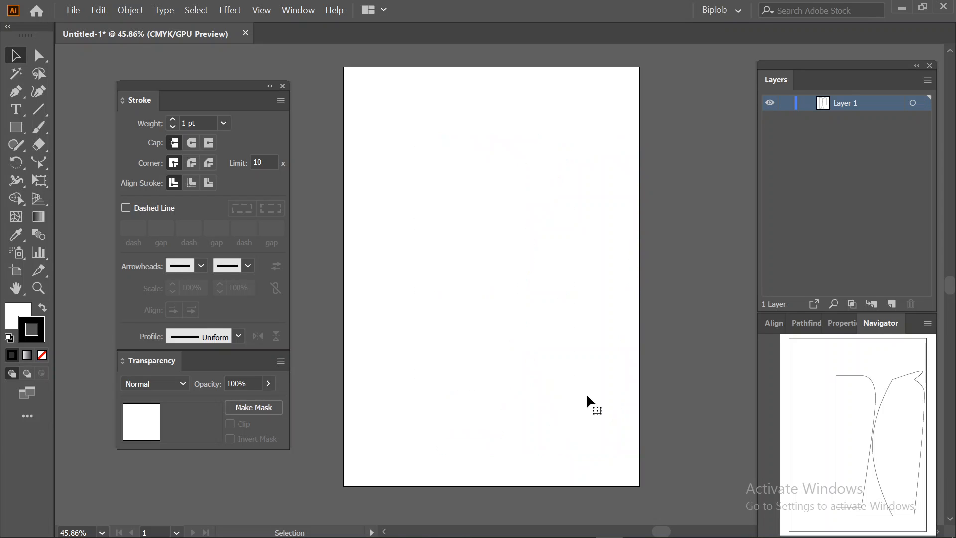
Draw a new tall narrow rectangle and pull its upper right edge with the Reshape tool while all its anchor points are selected
click(15, 127)
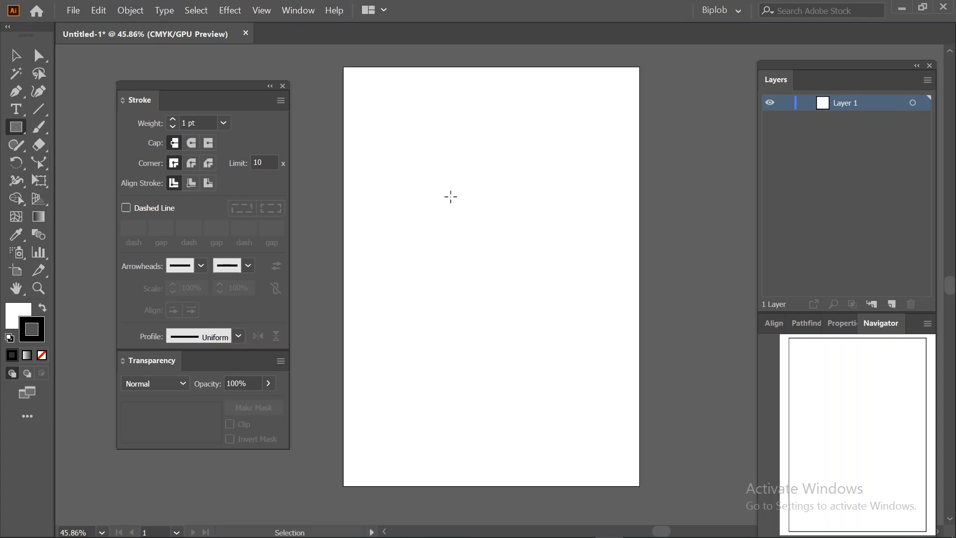
mouse_move(455, 170)
mouse_down()
mouse_move(522, 397)
mouse_move(495, 471)
mouse_up()
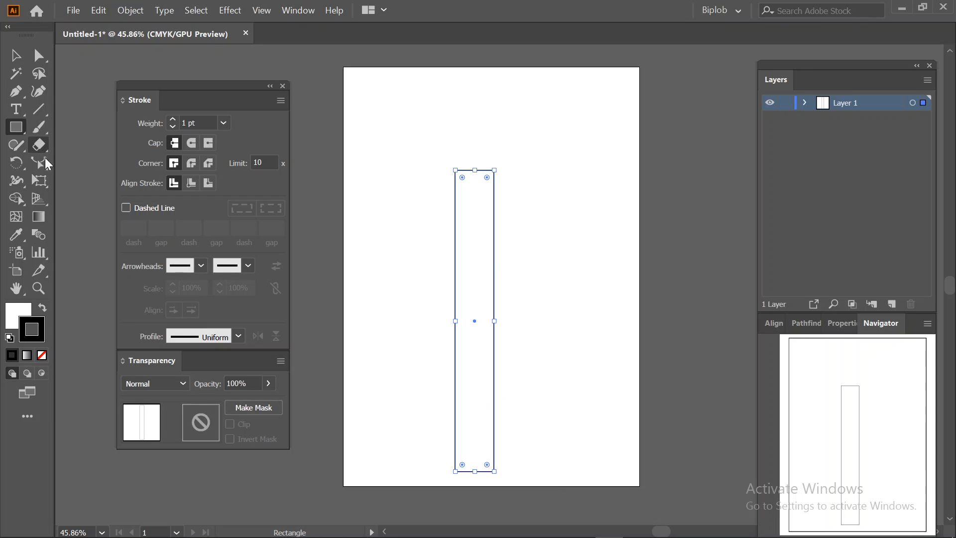
click(46, 159)
drag(502, 226, 479, 435)
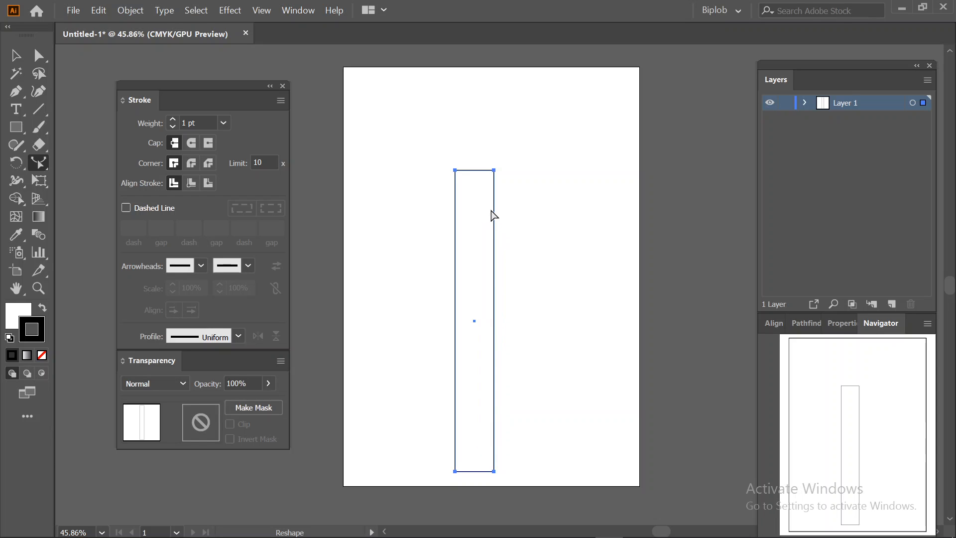
drag(493, 207, 561, 177)
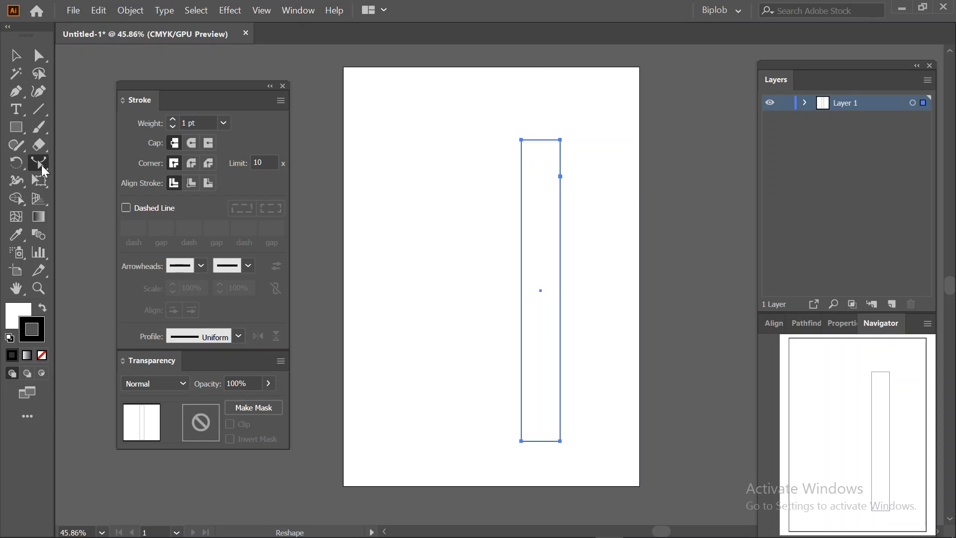
Select only the rectangle's right edge and bulge its upper part outwards with the Reshape tool
click(39, 55)
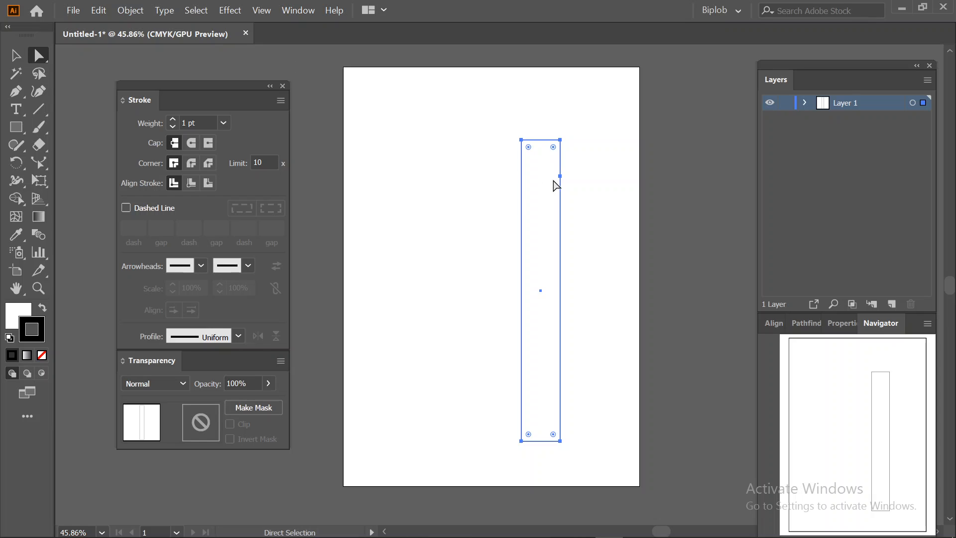
drag(580, 157, 548, 265)
click(39, 163)
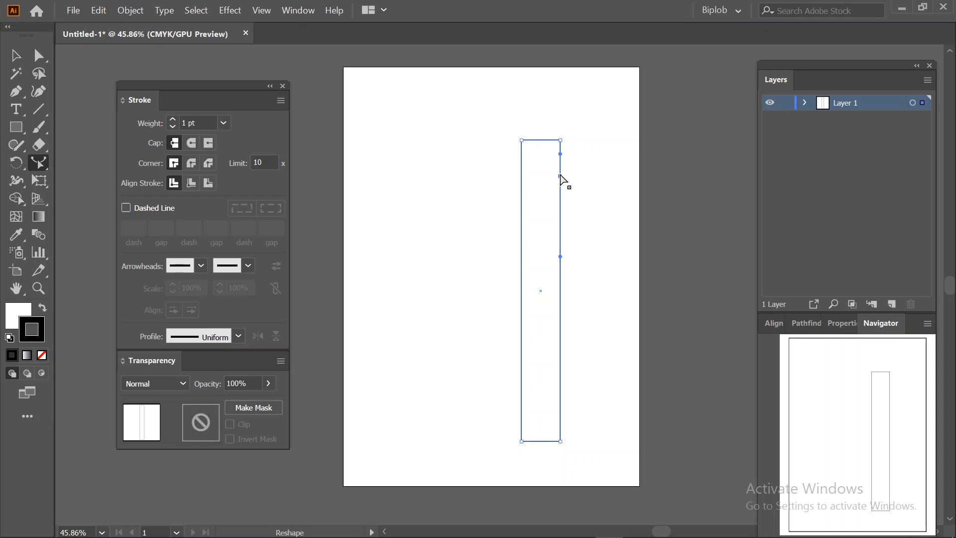
drag(560, 175, 592, 161)
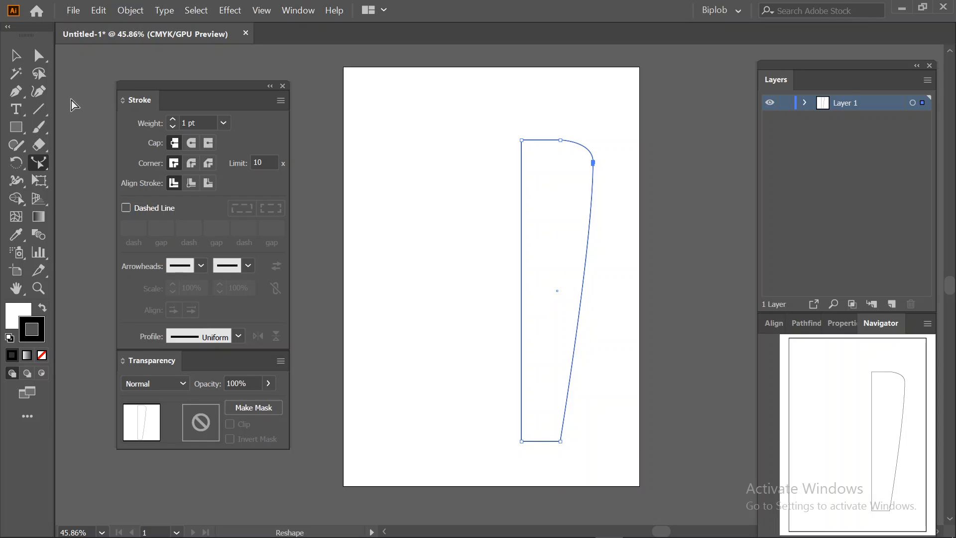
Bend the lower part of the shape's right edge inwards with the Direct Selection tool
click(39, 55)
drag(602, 316, 564, 399)
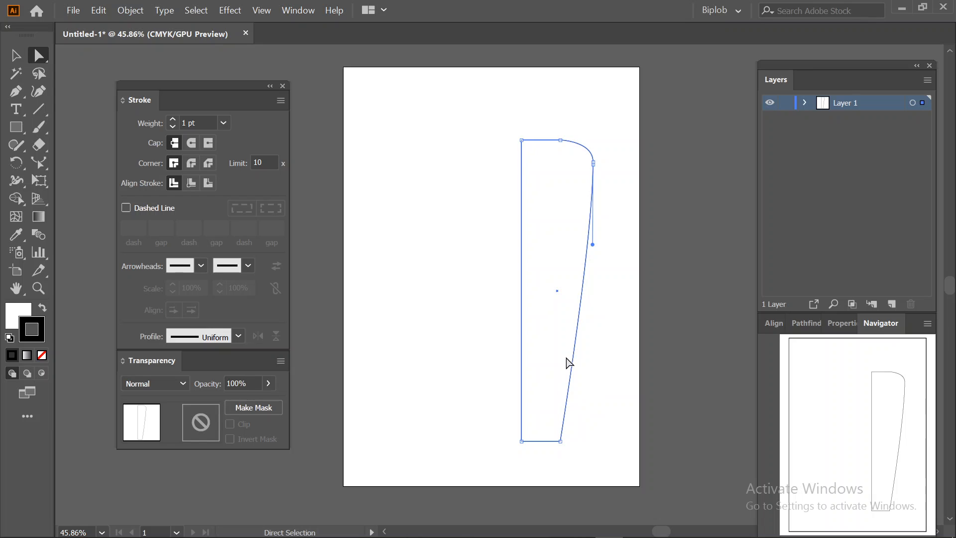
drag(574, 354, 550, 339)
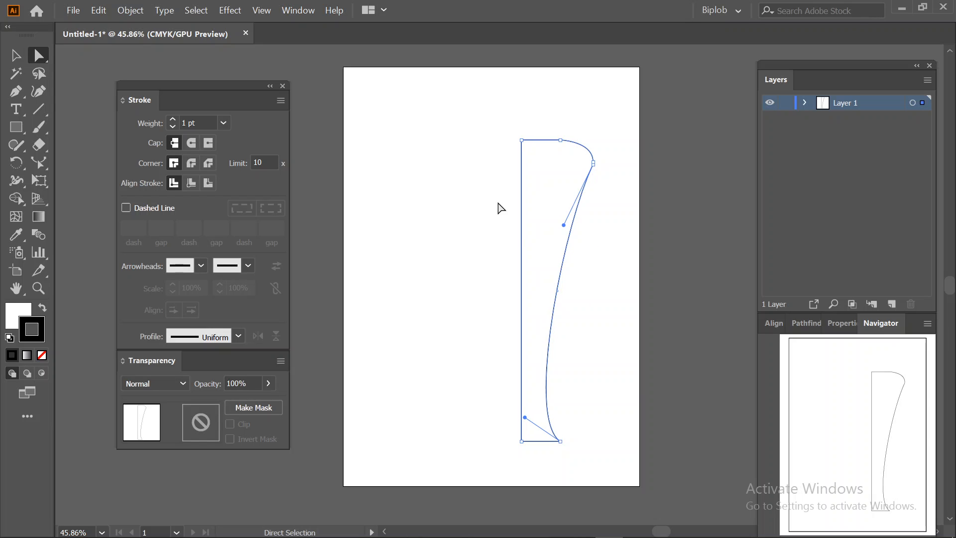
Pull the upper part of the shape's left edge outwards and up with the Reshape tool, then select the entire shape
drag(494, 188, 558, 245)
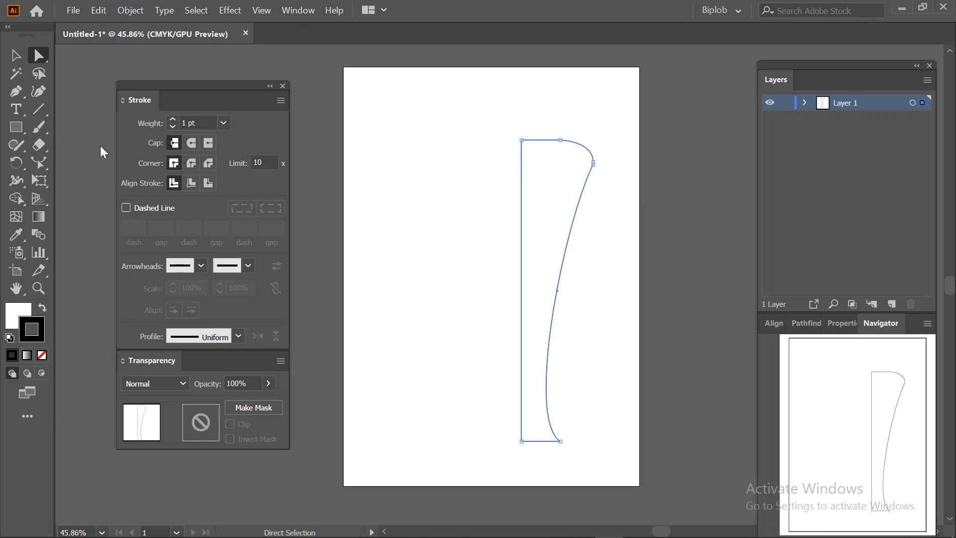
click(40, 163)
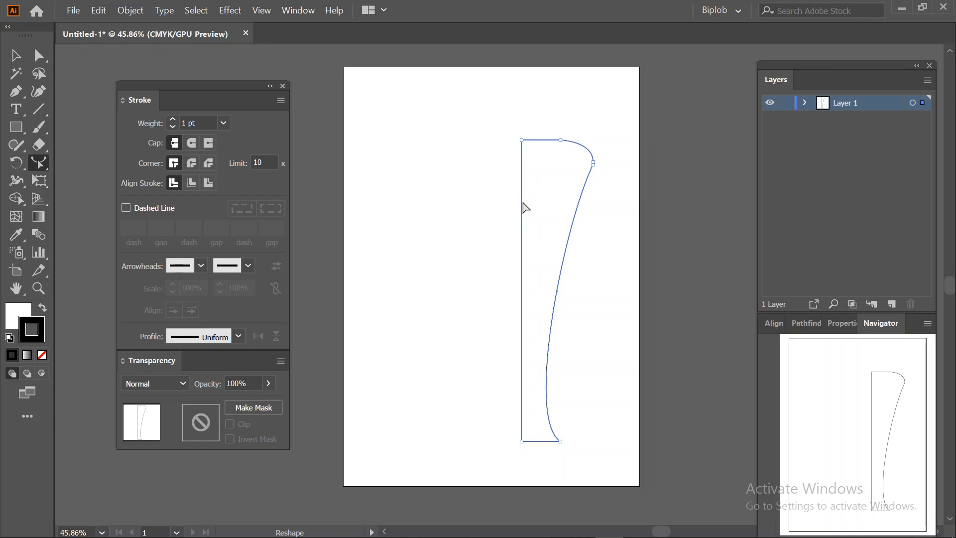
drag(526, 191, 455, 124)
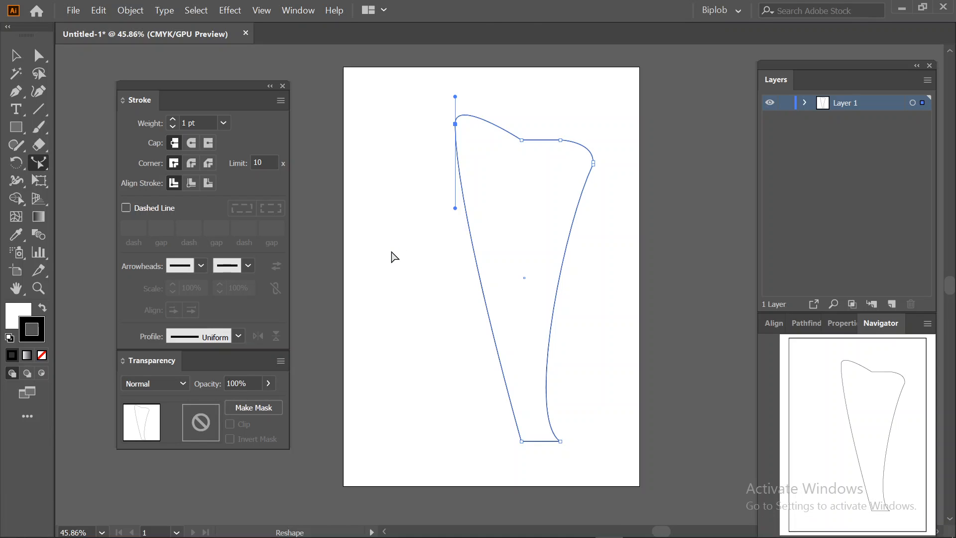
key(ctrl+a)
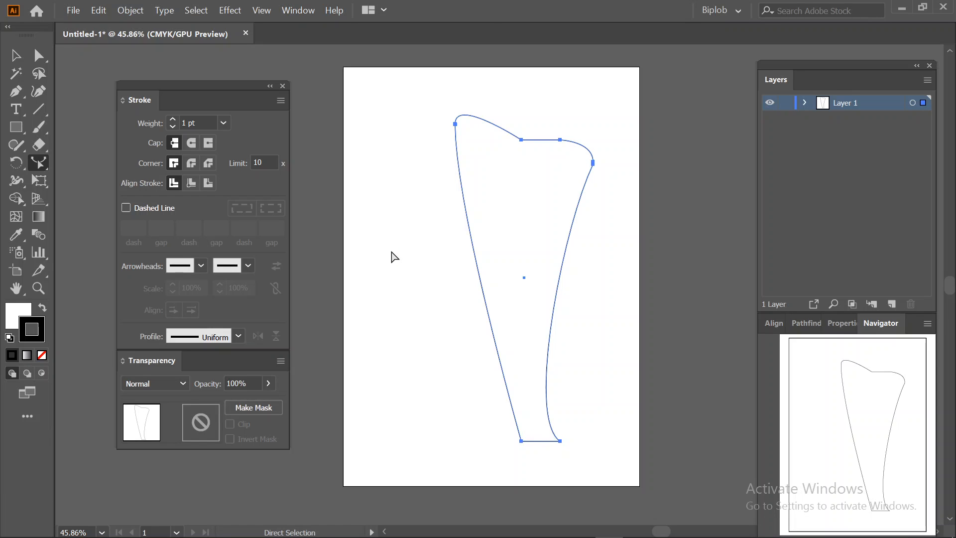
Replace the reshaped shape with a new tall narrow rectangle on the artboard and activate the Gradient tool
key(Delete)
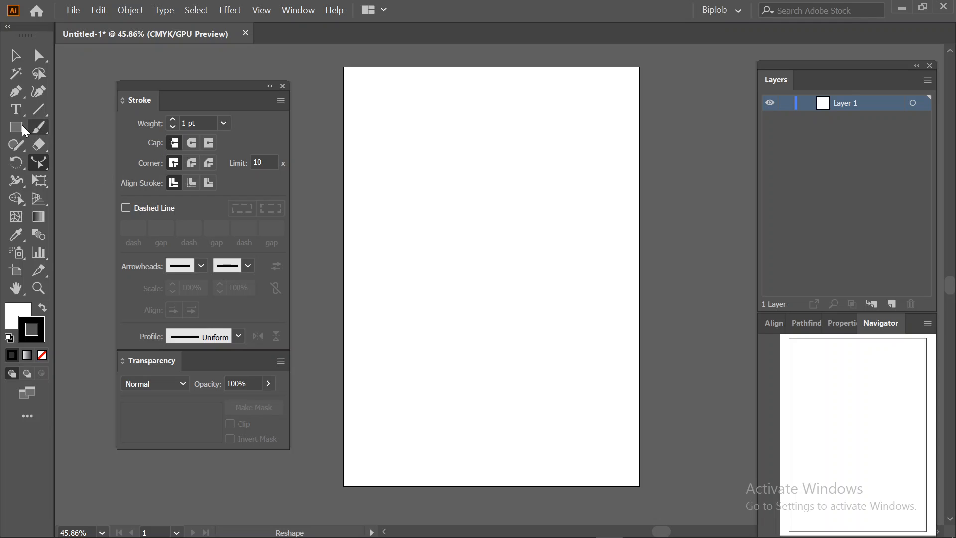
click(18, 126)
drag(451, 153, 477, 440)
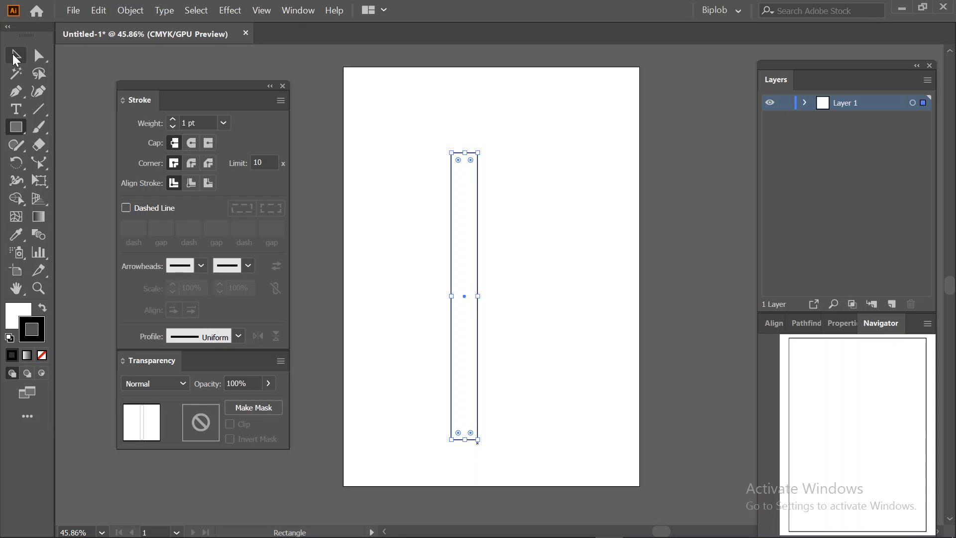
click(18, 59)
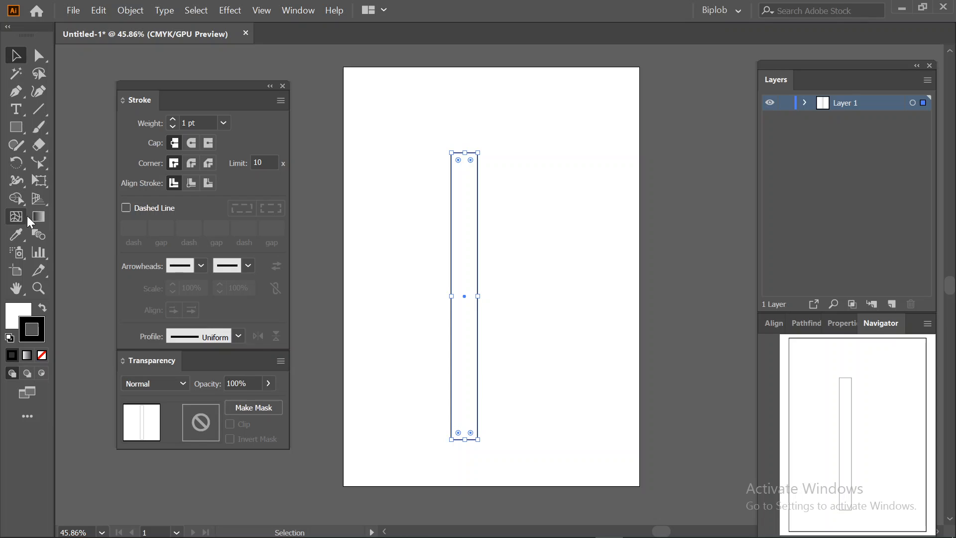
click(40, 216)
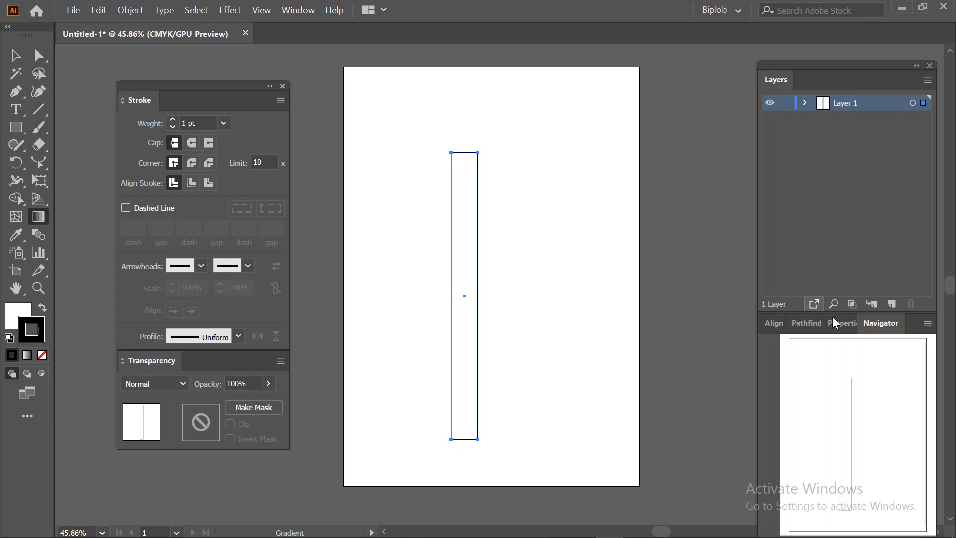
Combine the Stroke, Transparency and Layers panels into one tabbed group, then show the Gradient panel and move the whole stack up
mouse_move(835, 61)
mouse_down()
mouse_move(808, 60)
mouse_move(813, 44)
mouse_up()
mouse_move(214, 98)
mouse_down()
mouse_move(543, 115)
mouse_move(822, 82)
mouse_move(824, 59)
mouse_move(841, 60)
mouse_move(835, 49)
mouse_up()
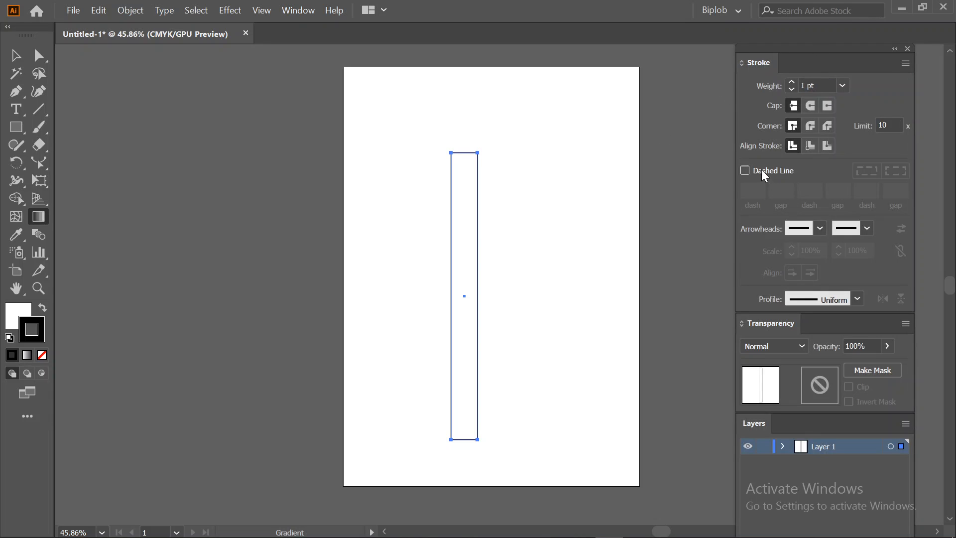
mouse_move(771, 323)
mouse_down()
mouse_move(857, 76)
mouse_move(841, 64)
mouse_up()
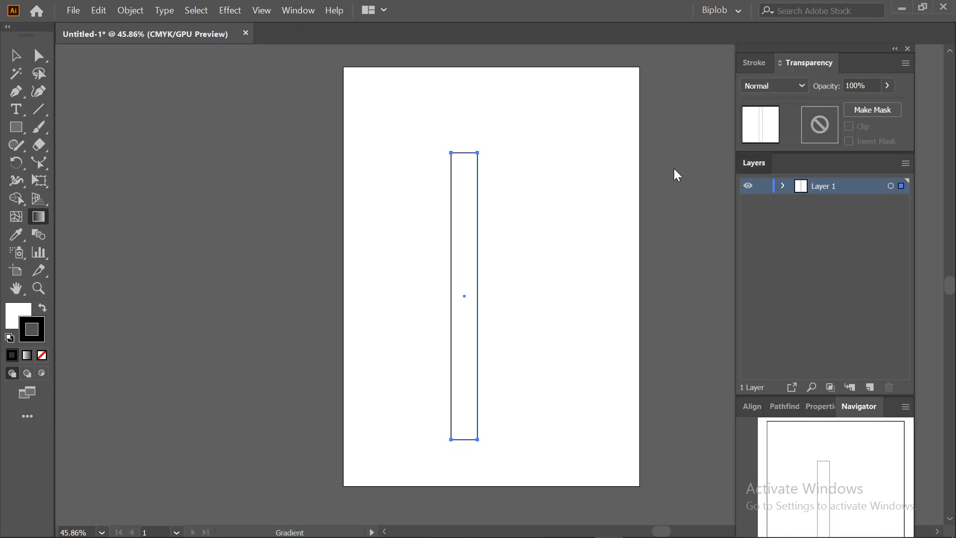
drag(753, 163, 846, 59)
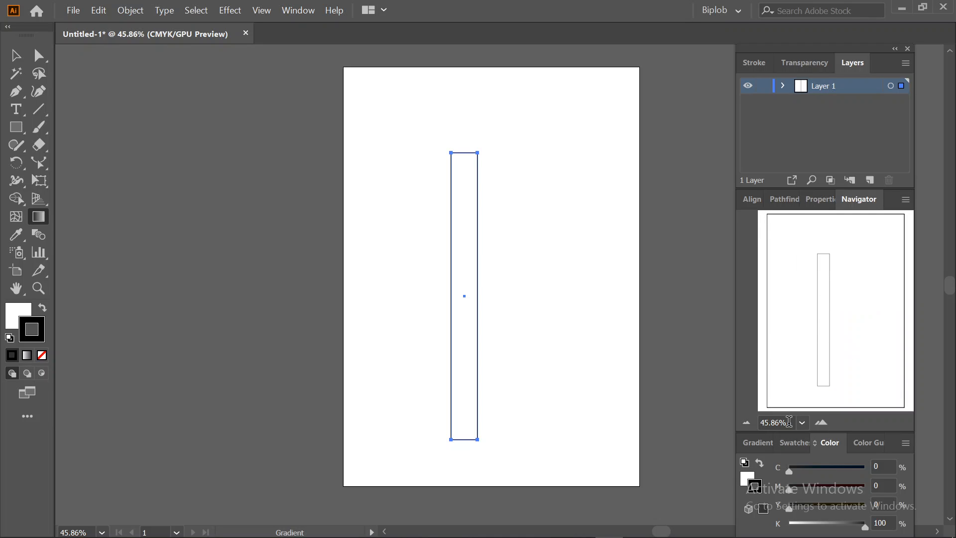
click(763, 444)
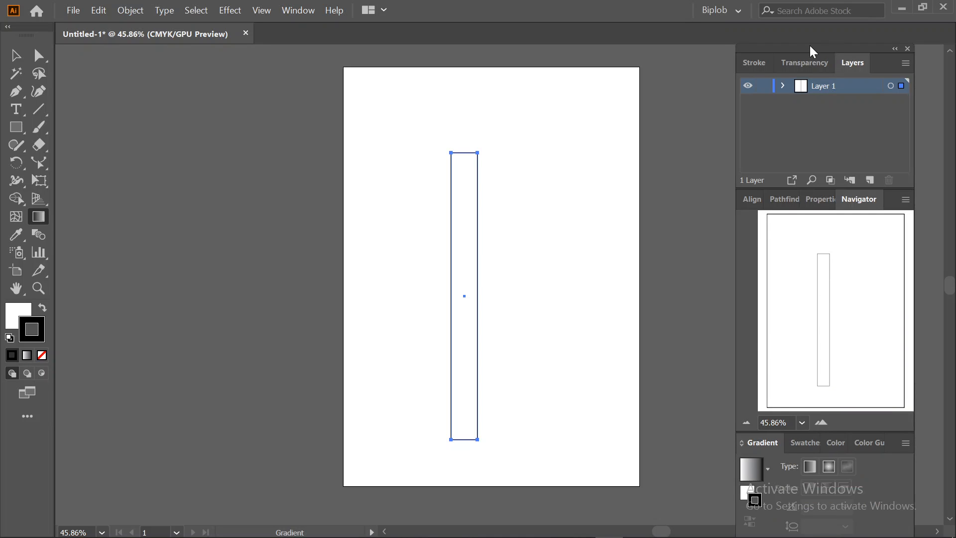
drag(809, 46, 818, 6)
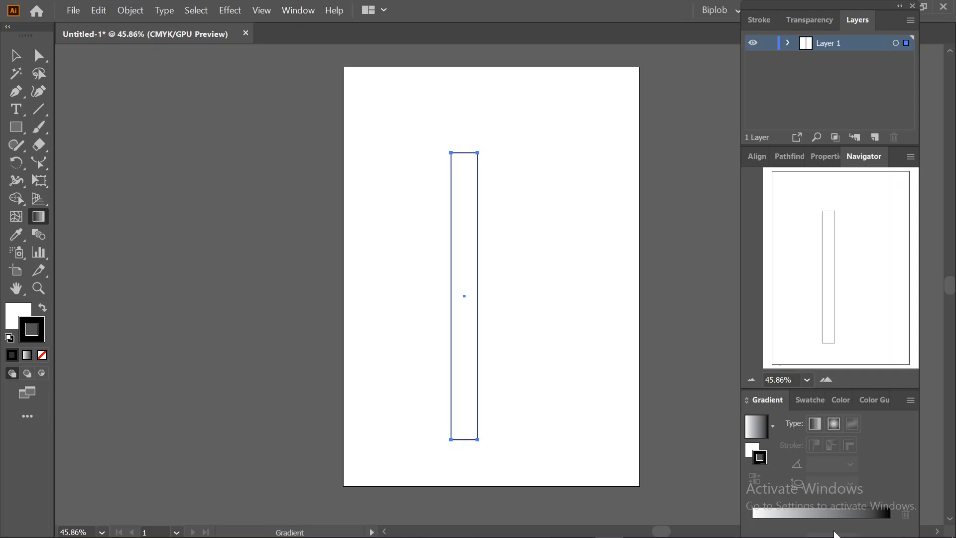
Apply the white-to-black linear gradient to the rectangle's stroke and group the Gradient panel with the Layers panel
key(period)
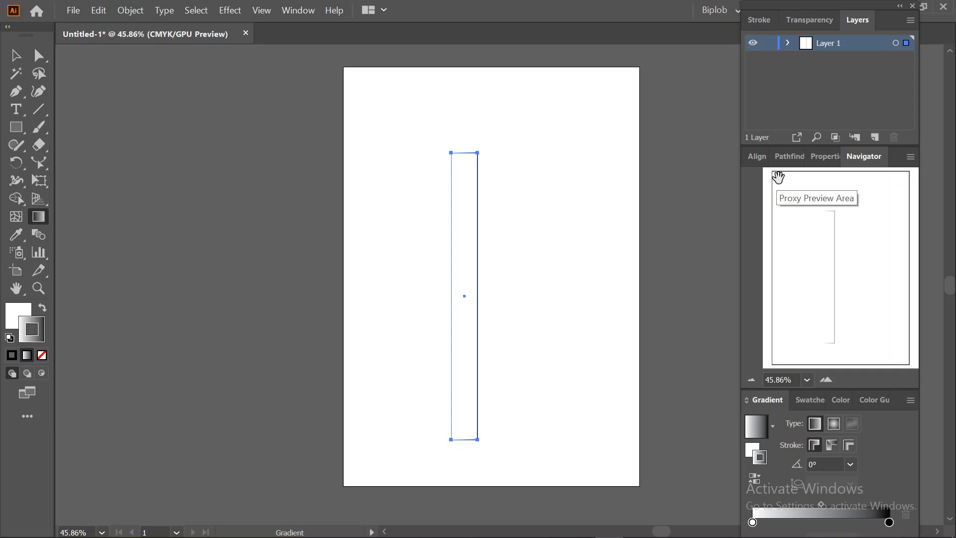
mouse_move(830, 532)
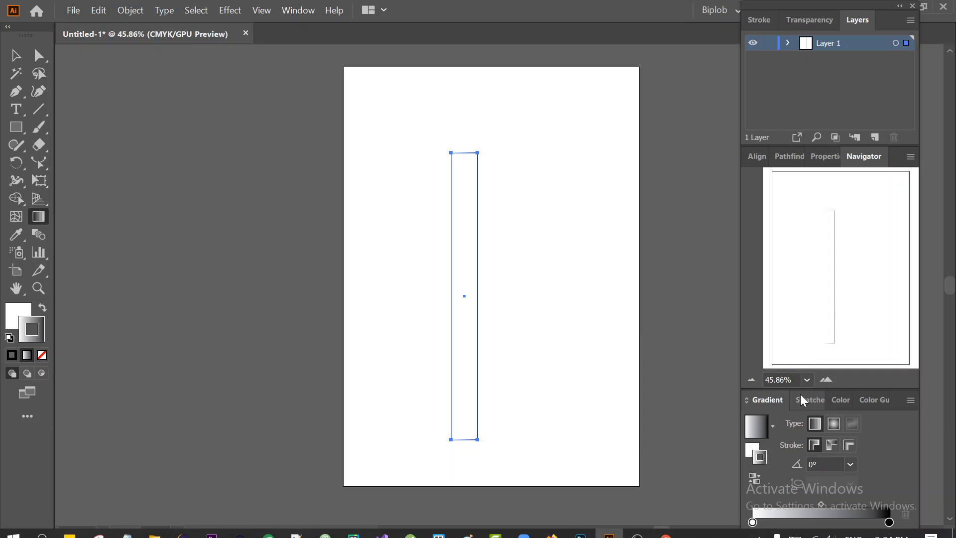
drag(766, 400, 877, 15)
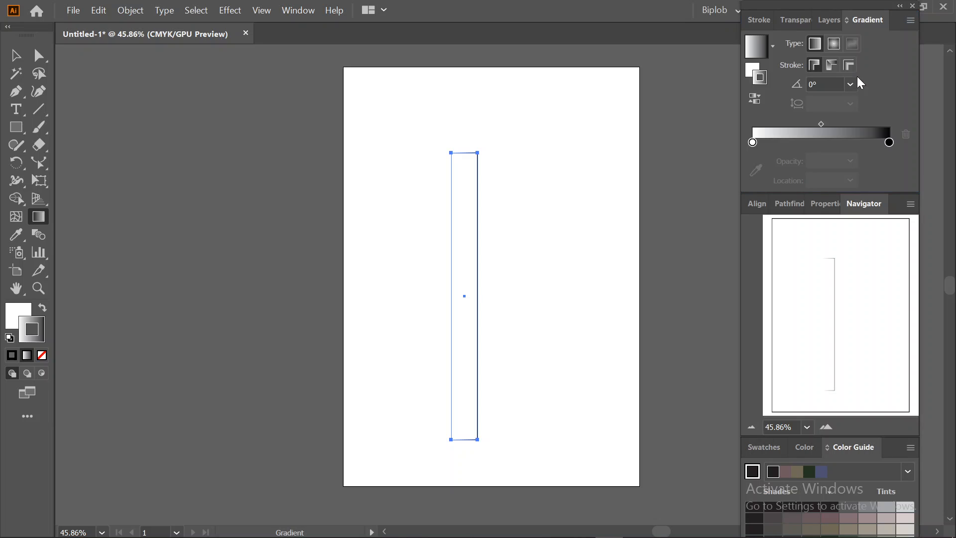
Add two extra colour stops to the stroke gradient, at locations 30.57% and 14.88%
click(794, 148)
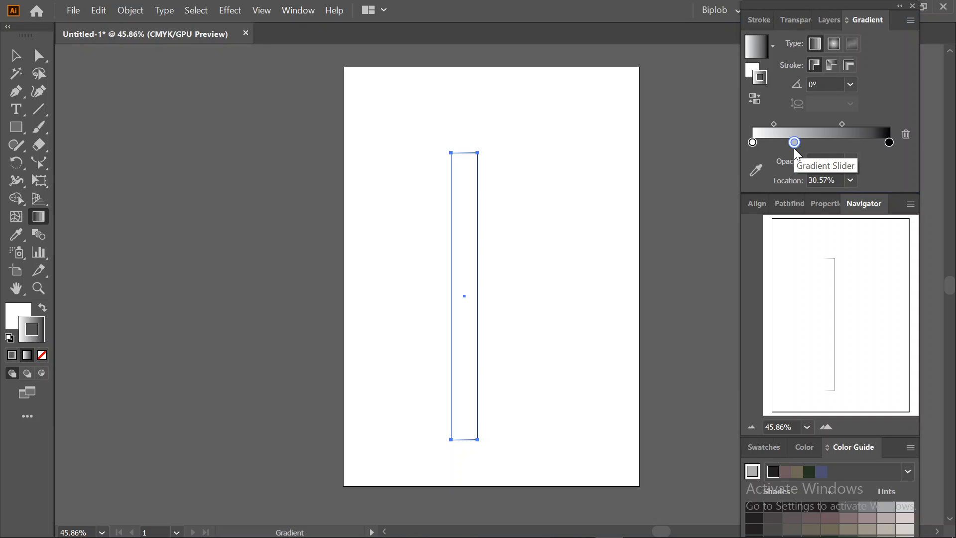
click(784, 164)
click(773, 148)
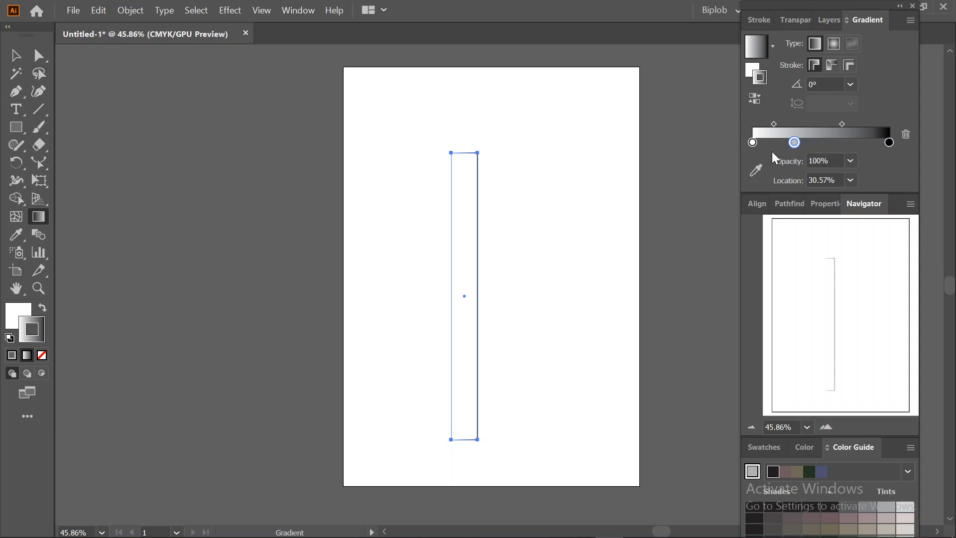
Select the rectangle with the Selection tool and move the Color Guide panel into the Gradient panel's group
click(16, 49)
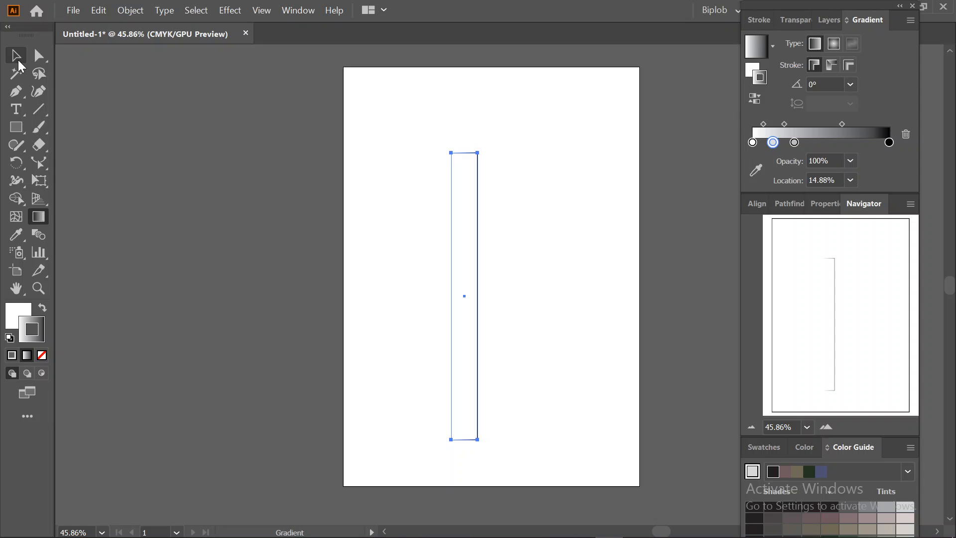
drag(435, 118, 533, 402)
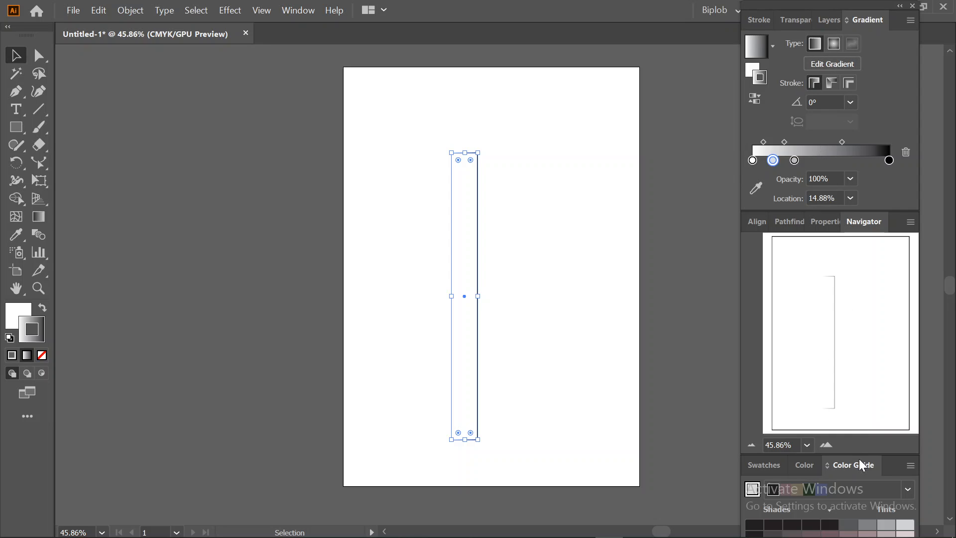
drag(840, 466, 874, 13)
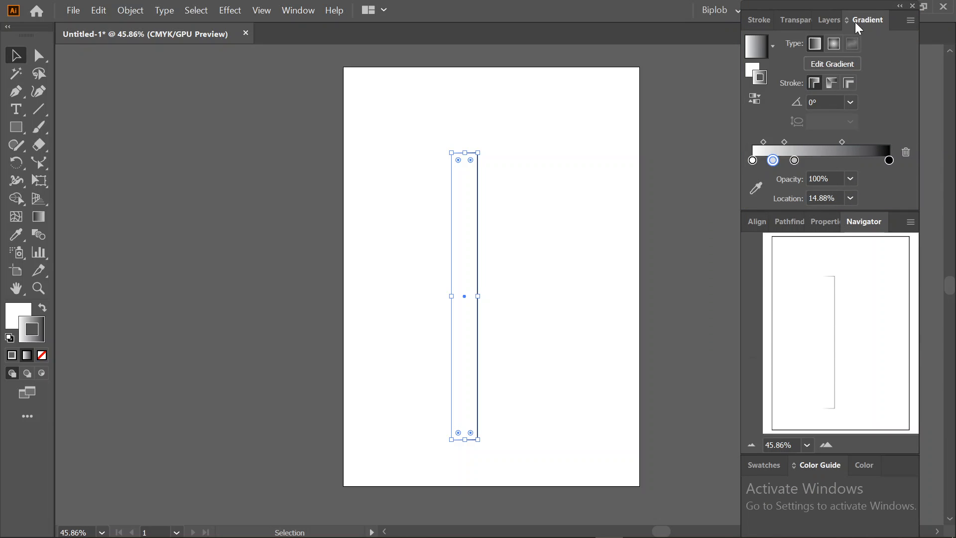
mouse_move(774, 23)
mouse_down()
mouse_move(772, 189)
mouse_move(844, 170)
mouse_up()
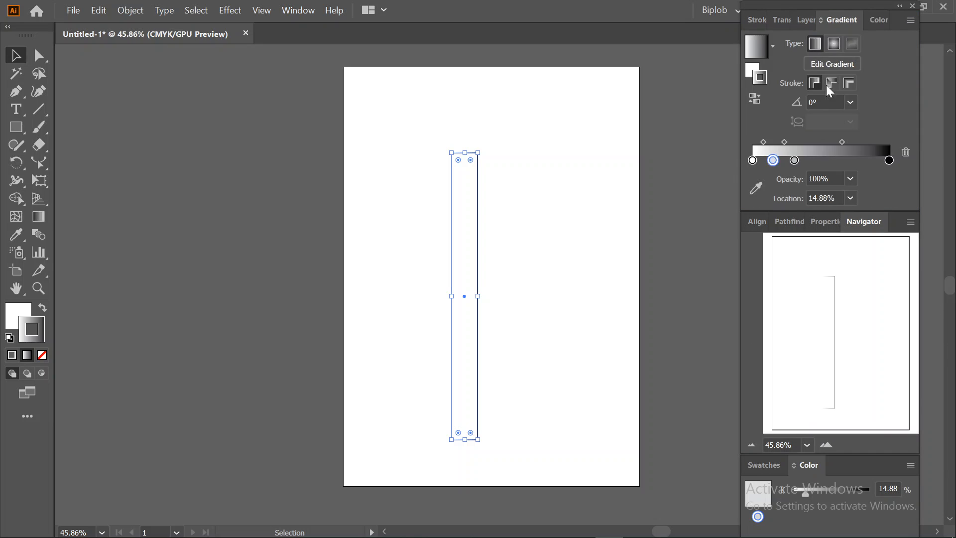
Remove the black and mid-grey stops from the stroke gradient and place the light grey stop at 77.63%
drag(888, 160, 888, 199)
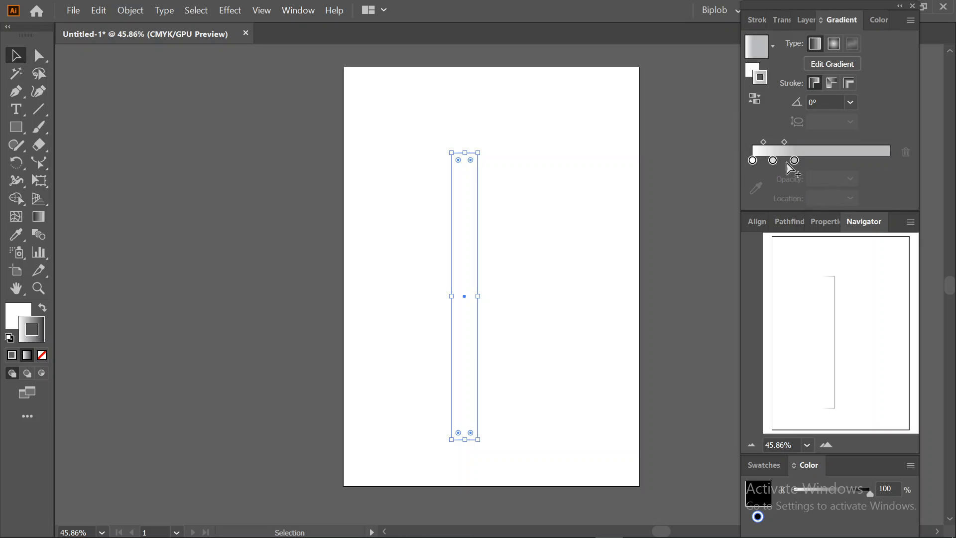
click(794, 160)
drag(794, 159, 859, 160)
click(774, 160)
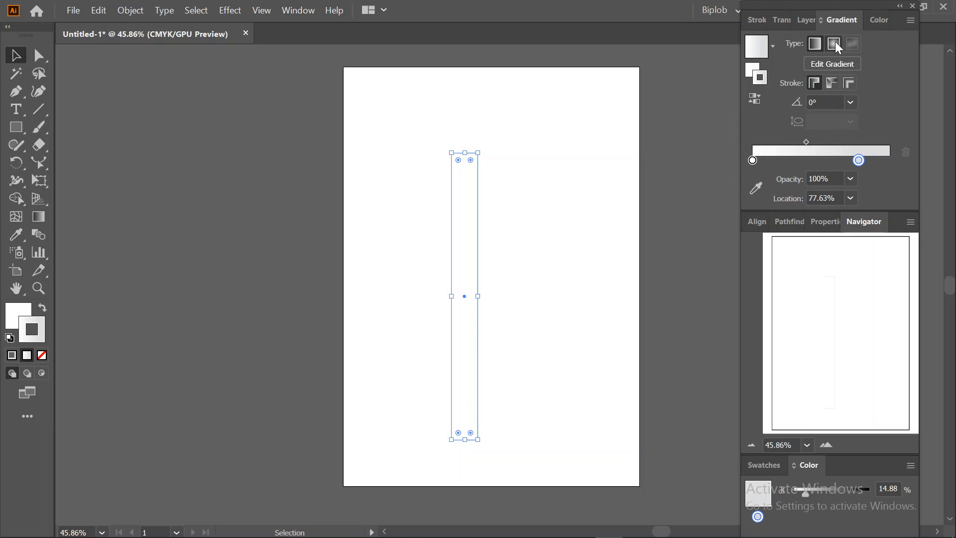
Set the rectangle's stroke to a solid black shade from the Color Guide
click(884, 22)
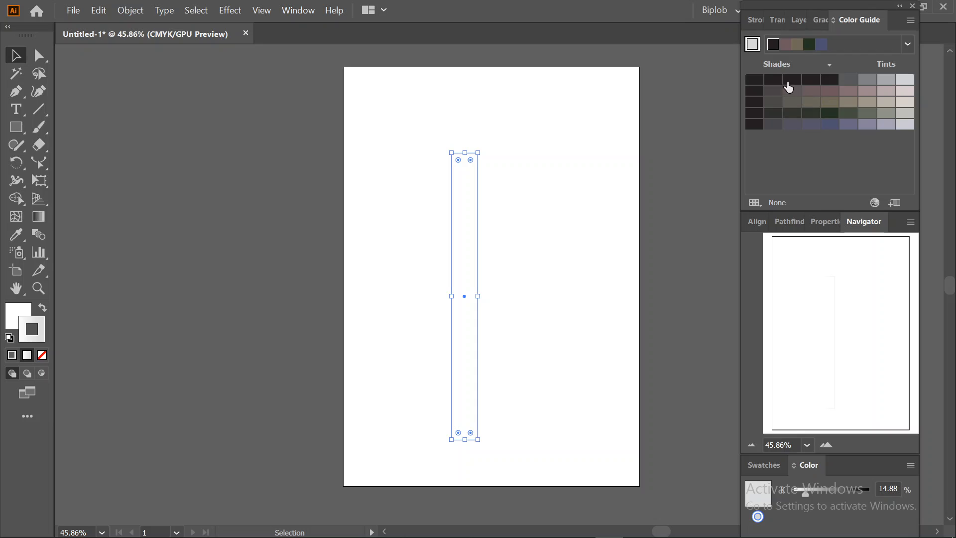
click(760, 82)
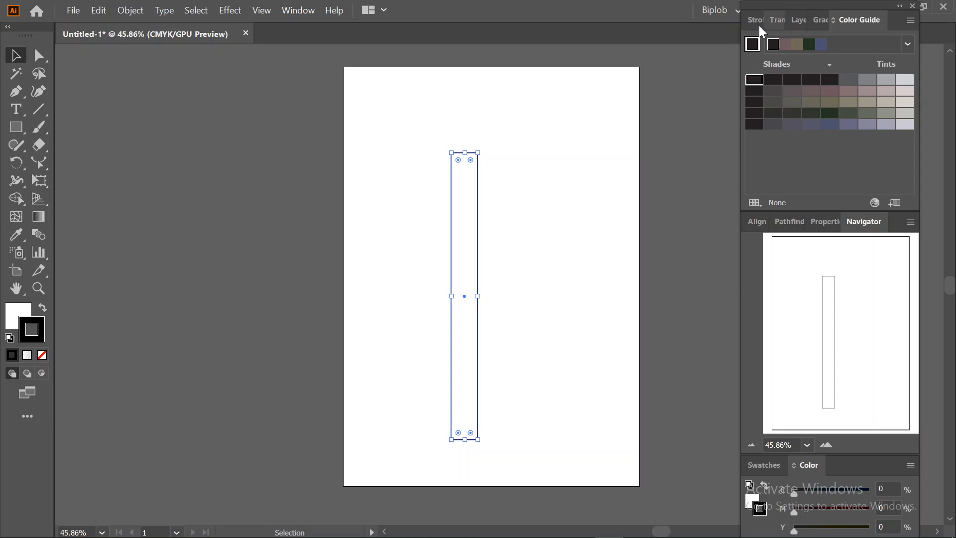
Detach the Stroke panel, close the Transparency panel, and group Swatches and Color with the Layers, Gradient and Color Guide panels
drag(759, 26, 671, 104)
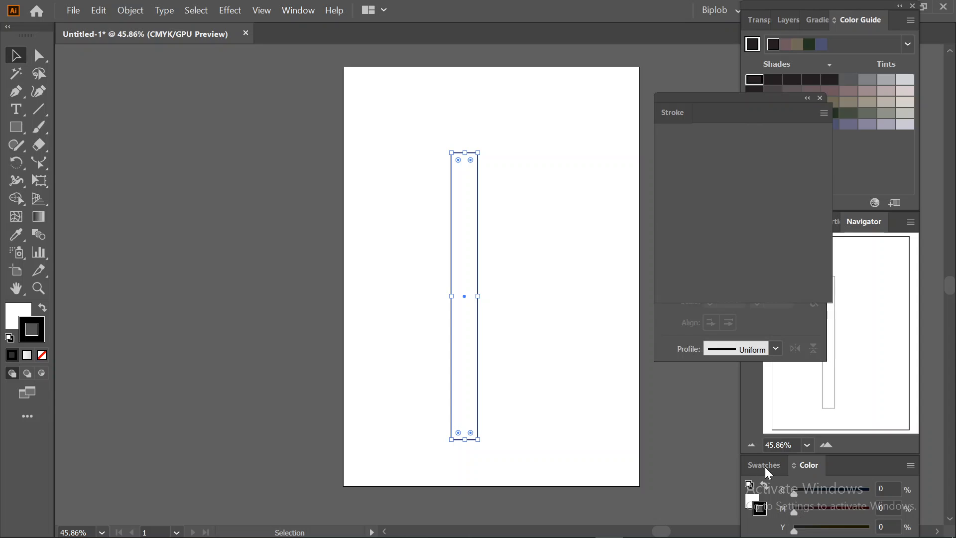
drag(759, 20, 664, 45)
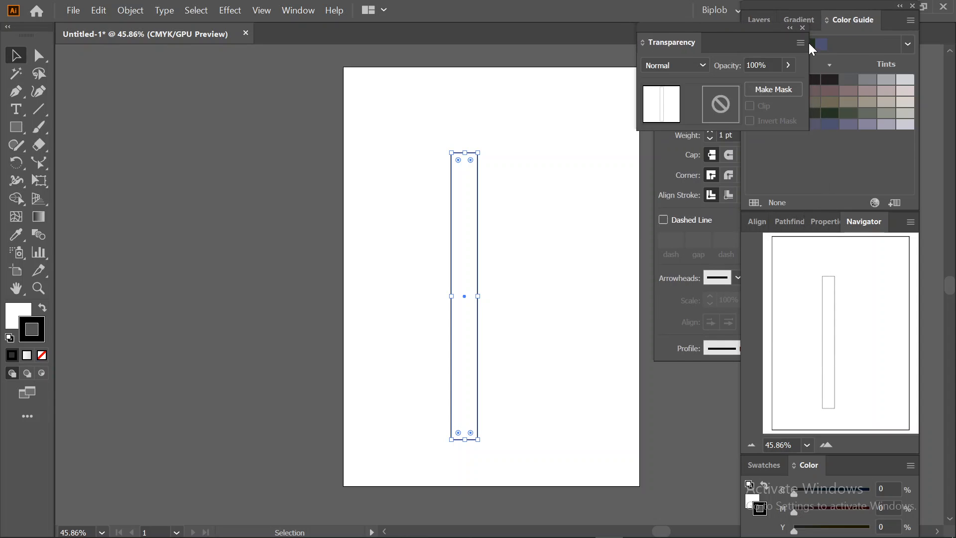
click(802, 28)
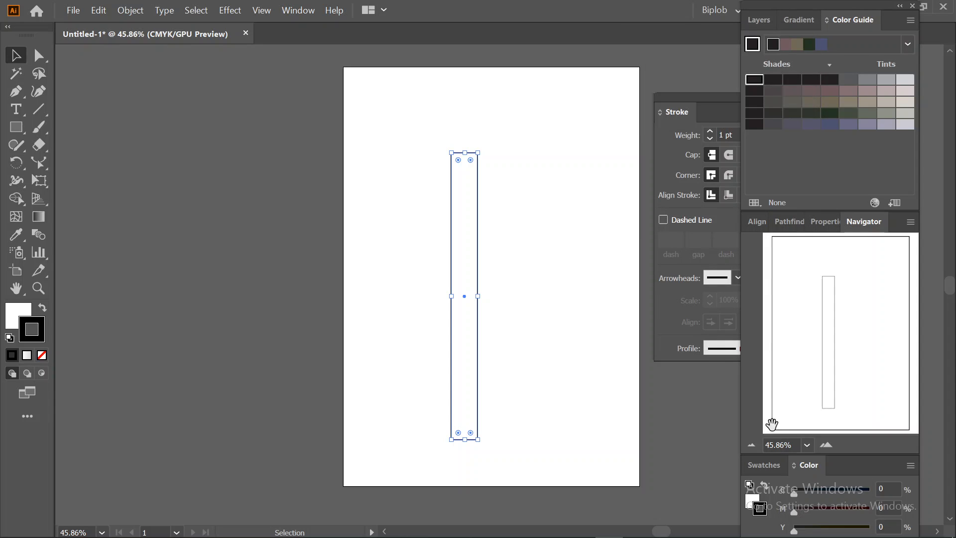
drag(769, 471, 809, 22)
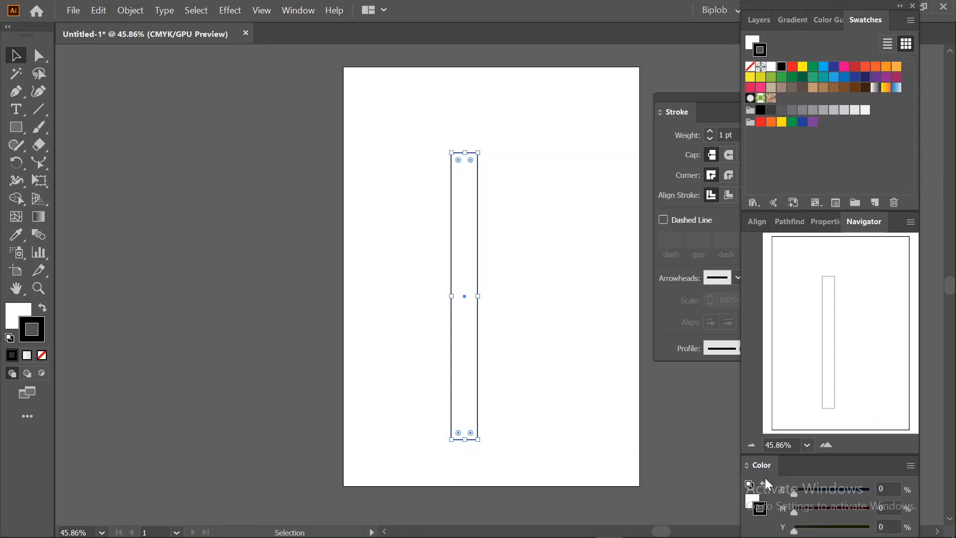
drag(736, 467, 786, 22)
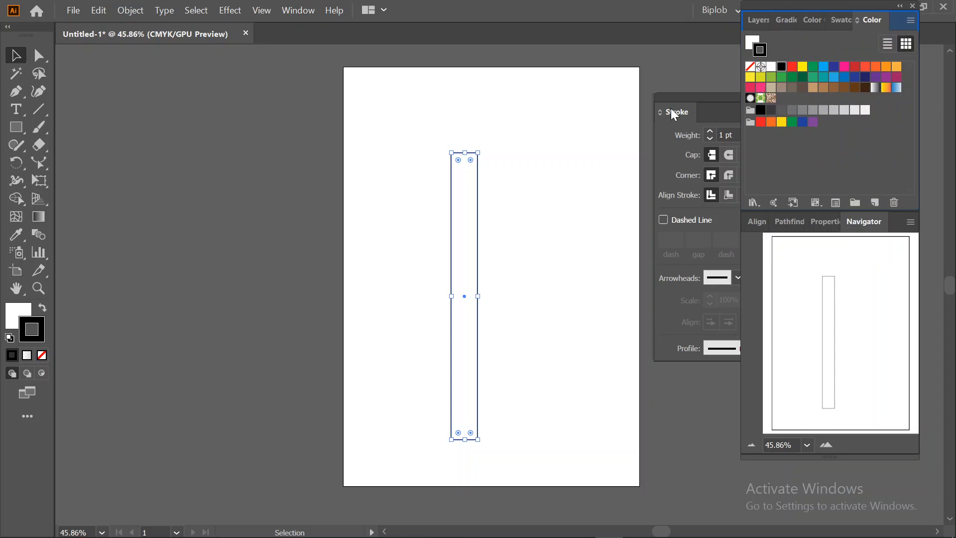
Attach the Stroke panel to the side of the main panel group, collapse it to an icon and reposition the group
mouse_move(679, 103)
mouse_down()
mouse_move(722, 412)
mouse_move(761, 196)
mouse_move(809, 235)
mouse_move(508, 204)
mouse_move(919, 230)
mouse_move(593, 225)
mouse_move(485, 205)
mouse_up()
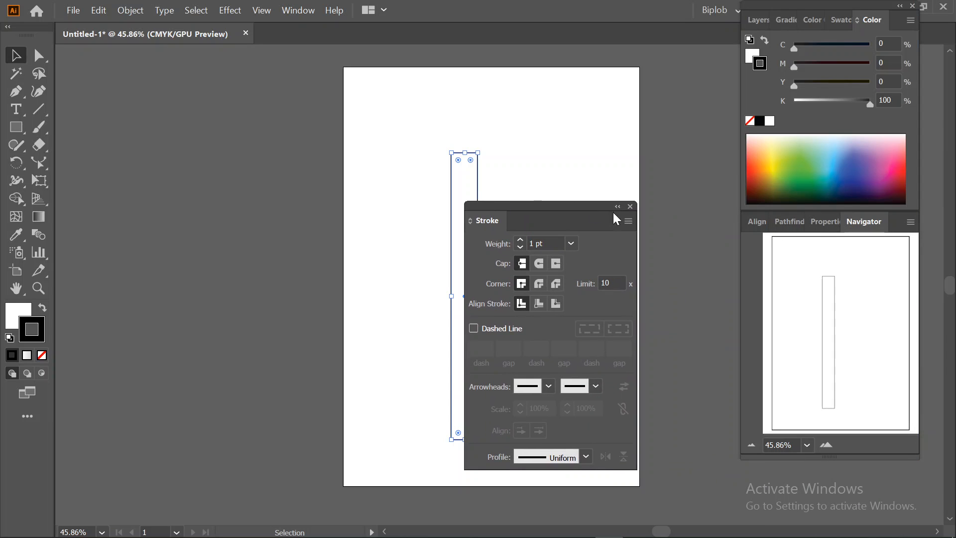
mouse_move(600, 214)
mouse_down()
mouse_move(709, 246)
mouse_move(746, 217)
mouse_up()
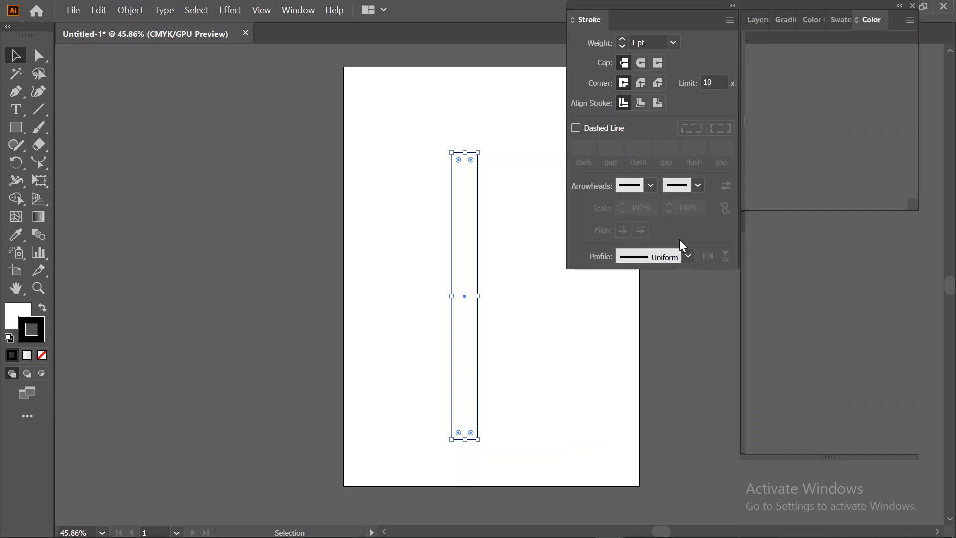
mouse_move(657, 6)
mouse_down()
mouse_move(686, 268)
mouse_move(678, 25)
mouse_up()
click(755, 28)
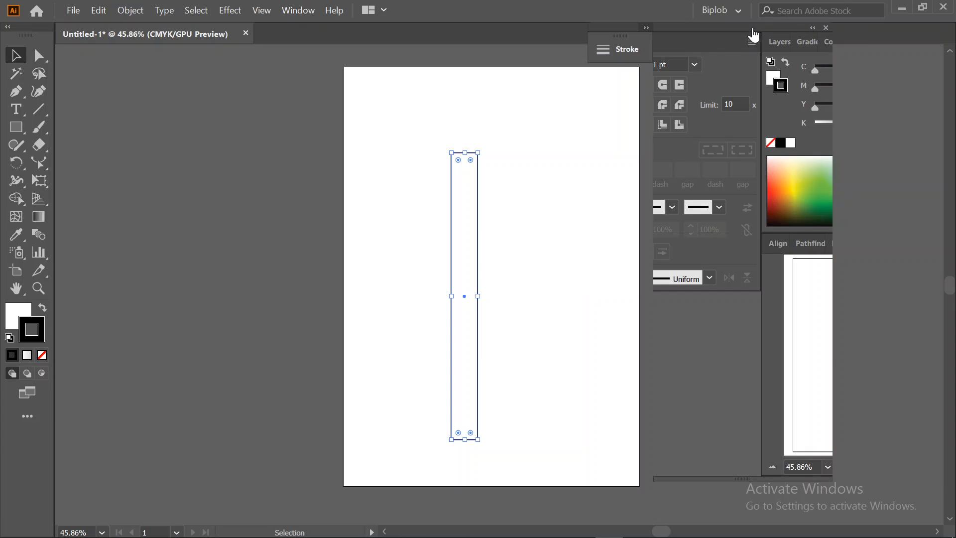
drag(747, 28, 832, 31)
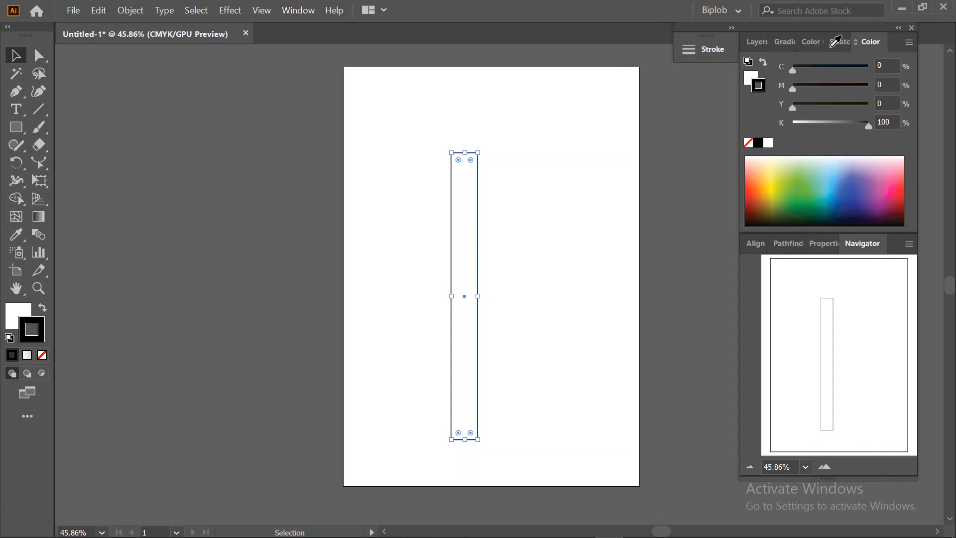
Pick a dark brown swatch for the rectangle's stroke and add that brown to the stroke gradient as a stop at 1.34%
click(841, 43)
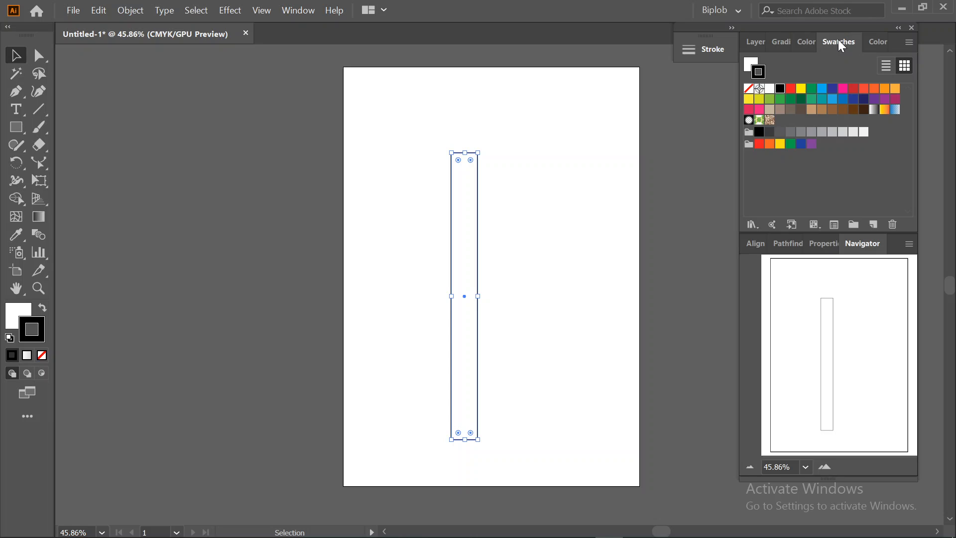
click(853, 111)
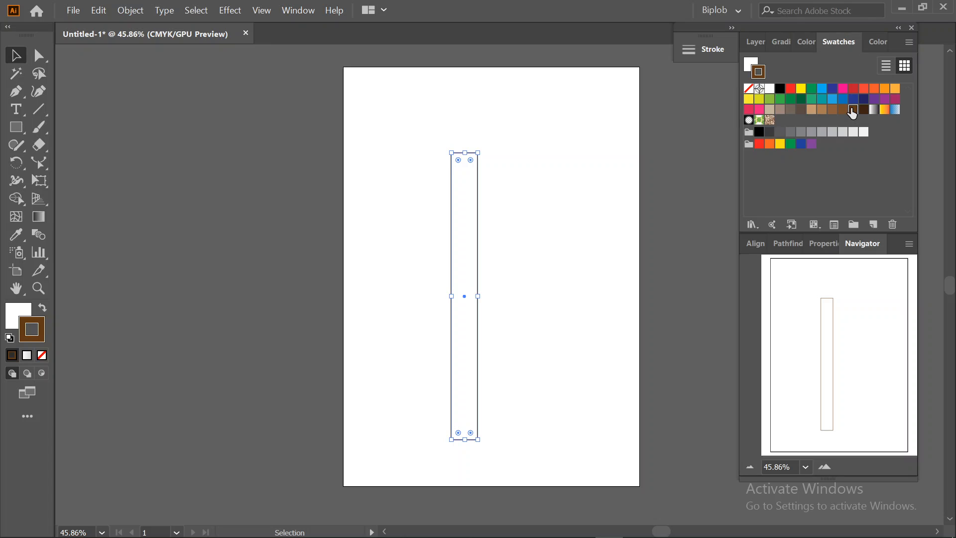
click(781, 42)
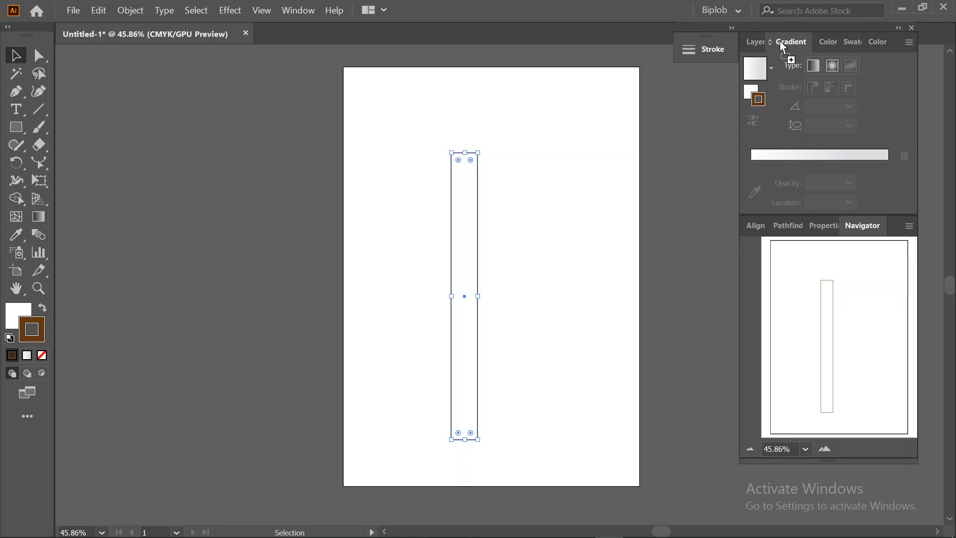
drag(779, 88, 753, 158)
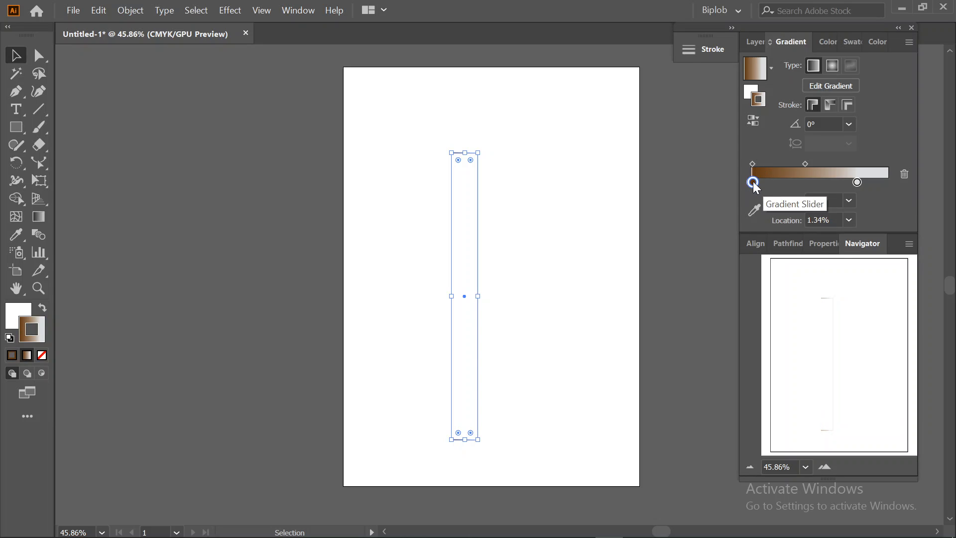
Make the stroke gradient brown at both ends, removing the white stop and placing the brown stops at 3.12% and 100%
drag(754, 182, 885, 222)
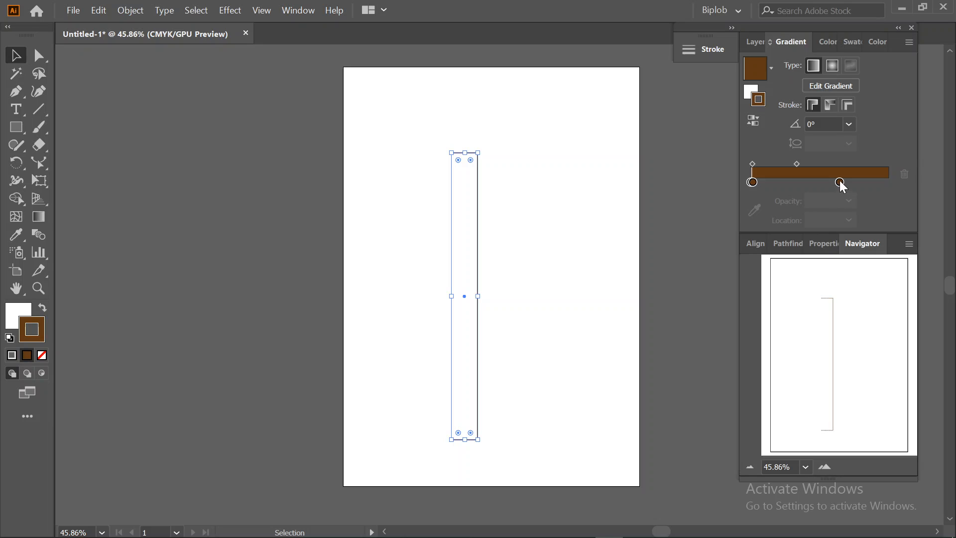
drag(840, 182, 889, 182)
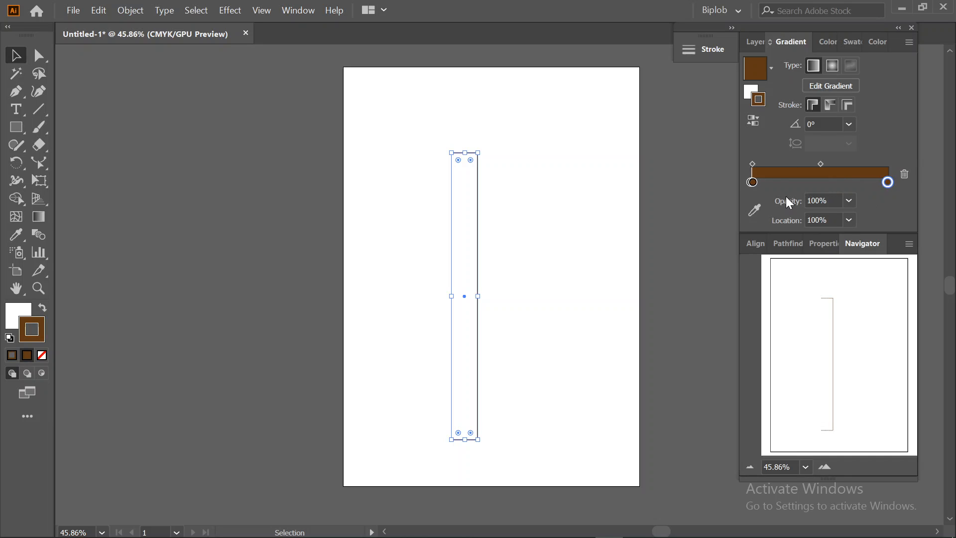
drag(754, 184, 773, 183)
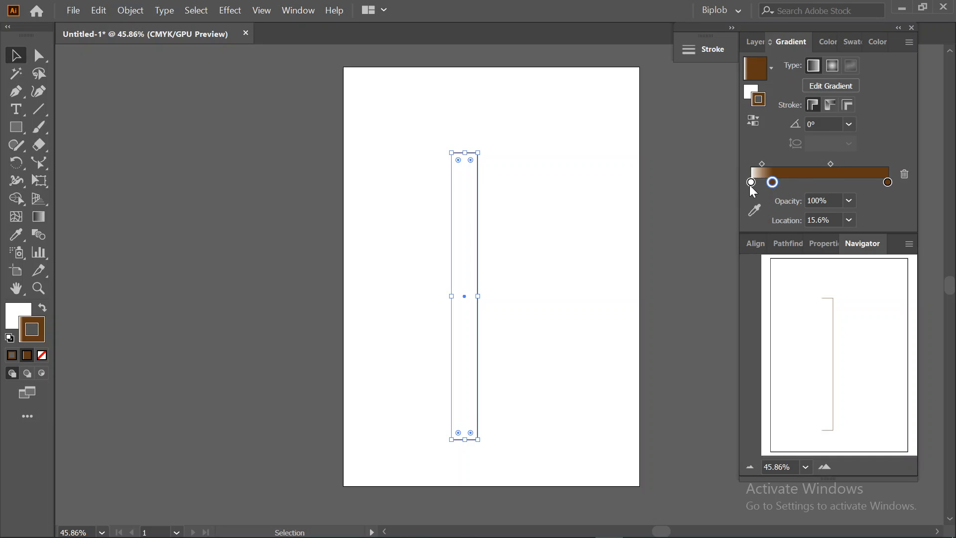
drag(751, 185, 730, 214)
drag(774, 183, 754, 177)
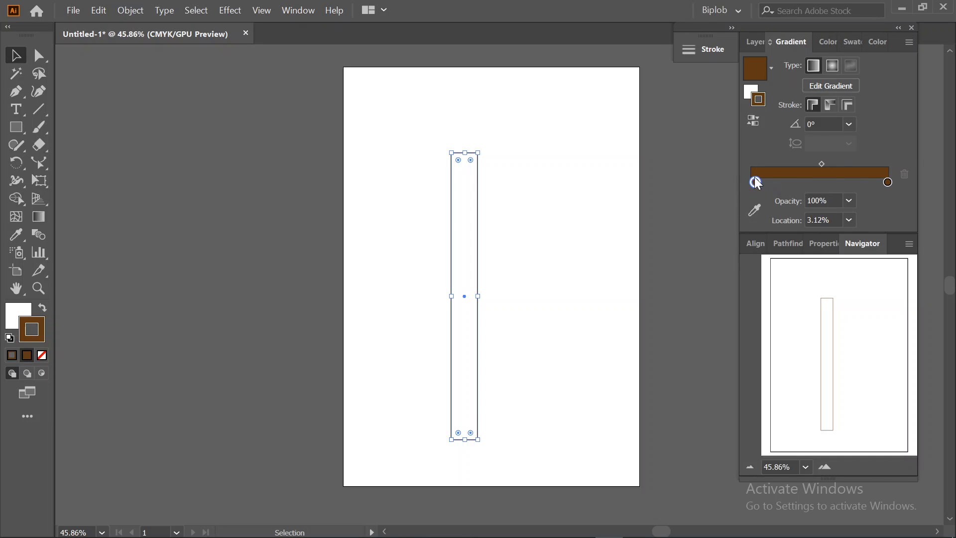
Move the brown end stop of the rectangle's stroke gradient to 95.45%
click(887, 183)
click(827, 47)
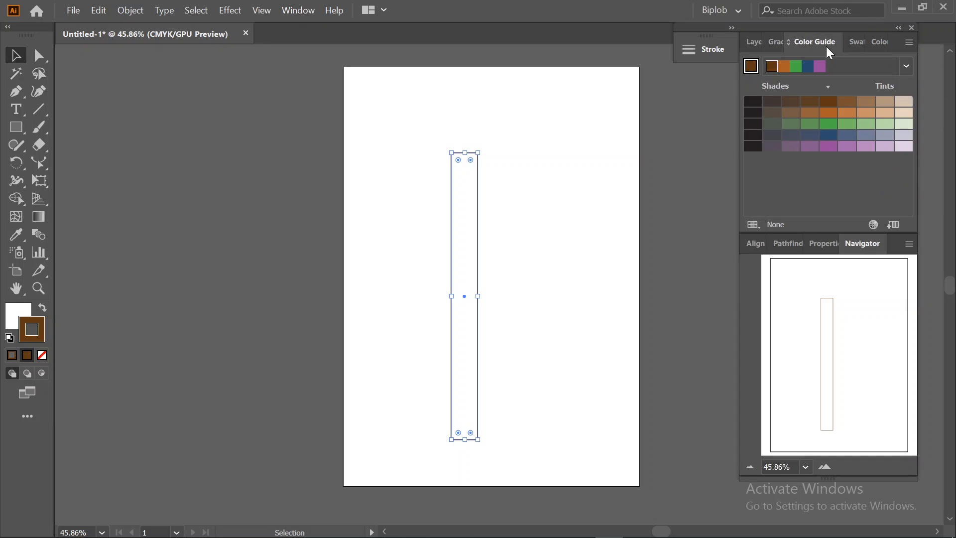
click(777, 46)
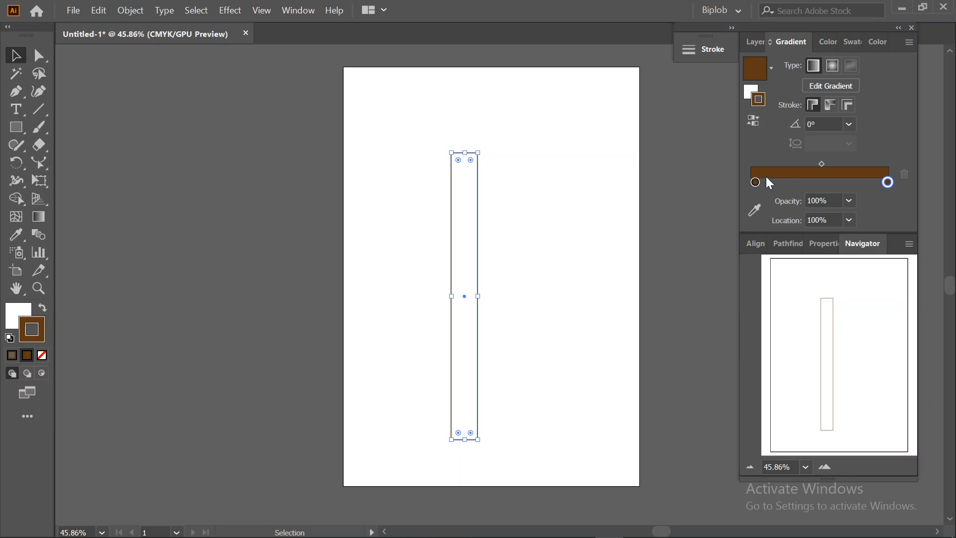
click(753, 179)
click(856, 182)
drag(856, 184, 882, 180)
Set the rectangle's stroke to a lighter brown tint from the Color Guide and deselect the rectangle
click(825, 41)
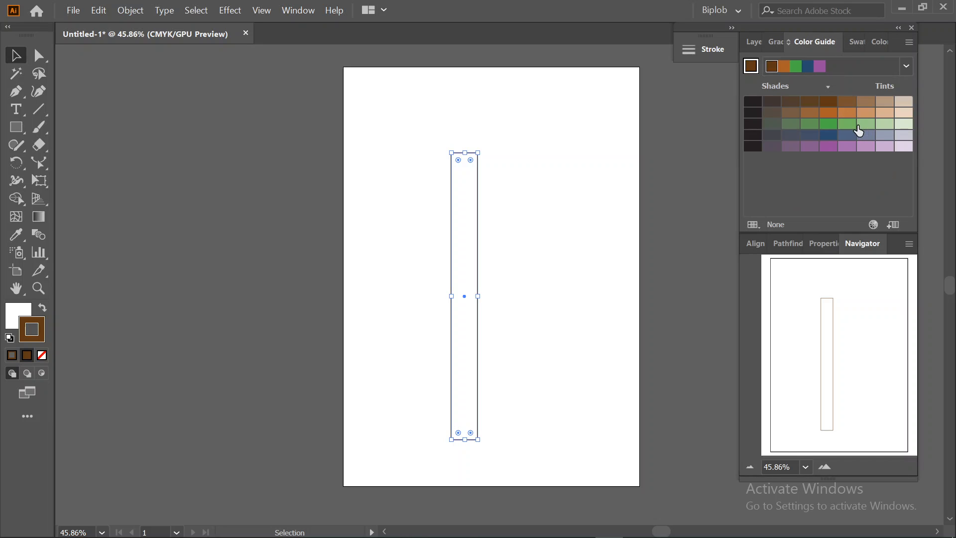
click(866, 102)
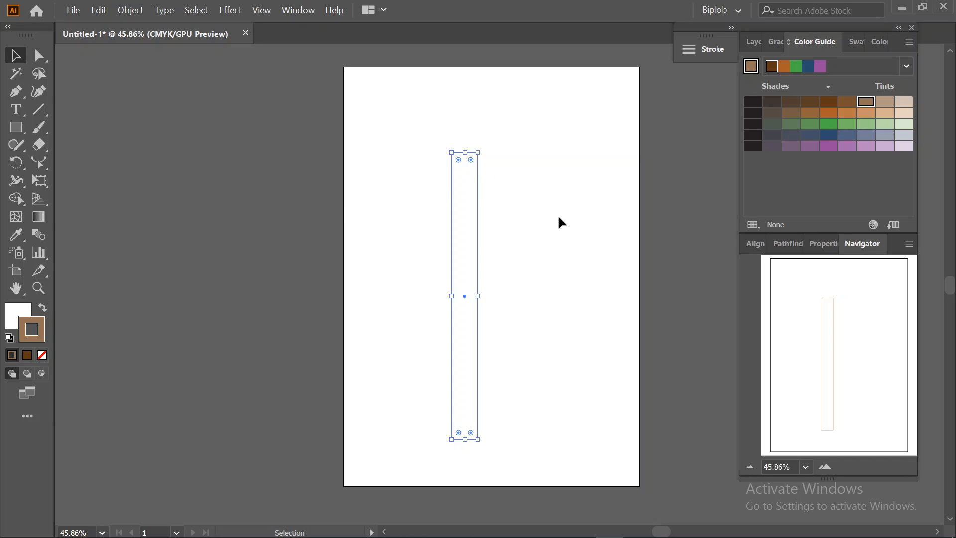
click(539, 206)
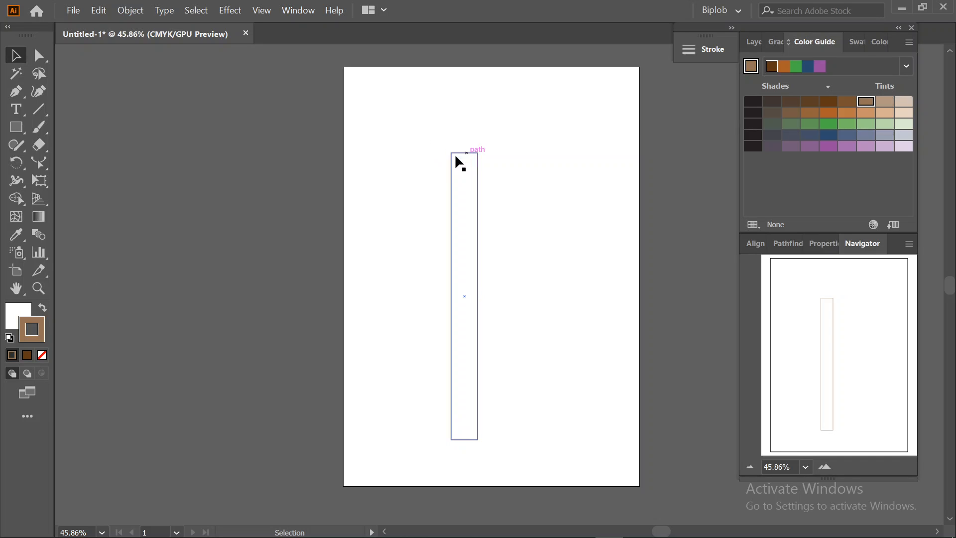
Swap the fill and stroke colours, set the stroke to none, and set the brown fill's black value to 48%
click(23, 310)
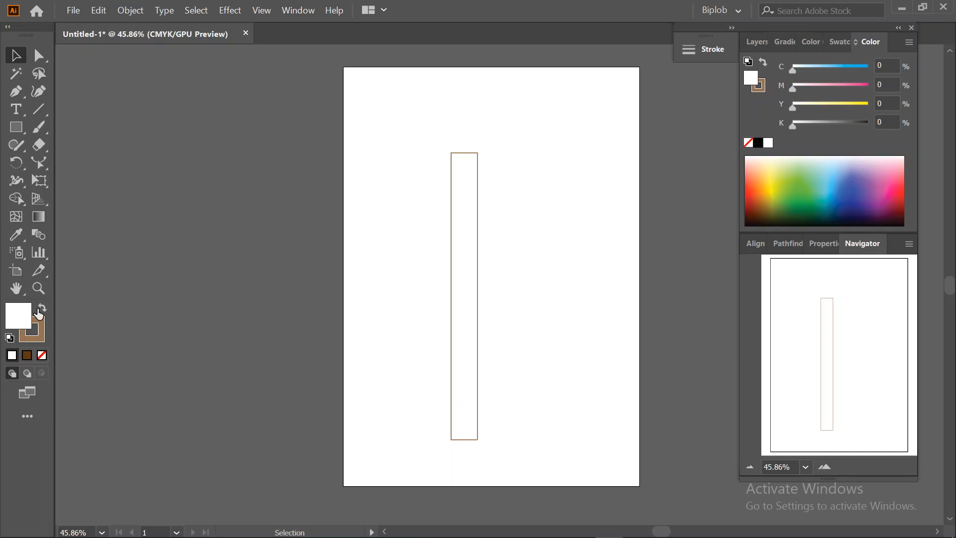
click(42, 309)
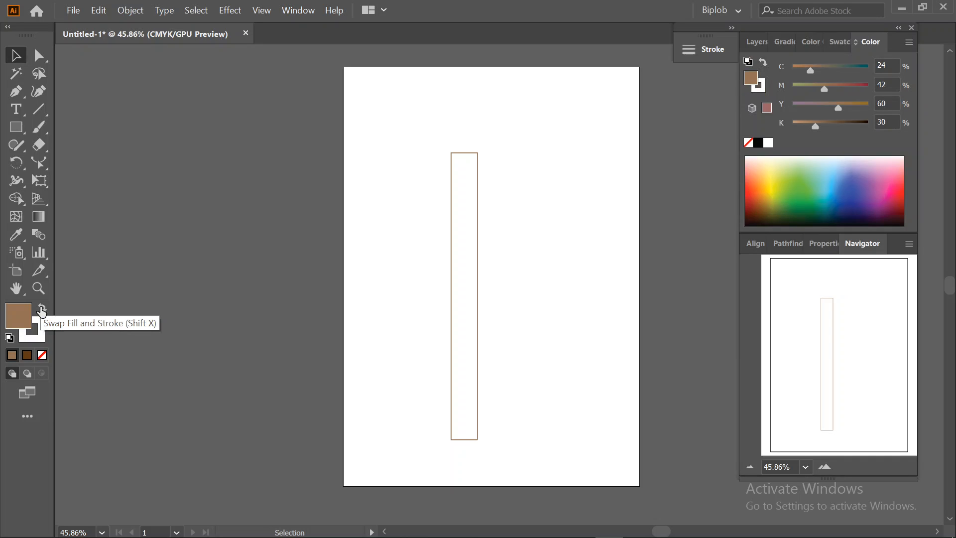
click(45, 328)
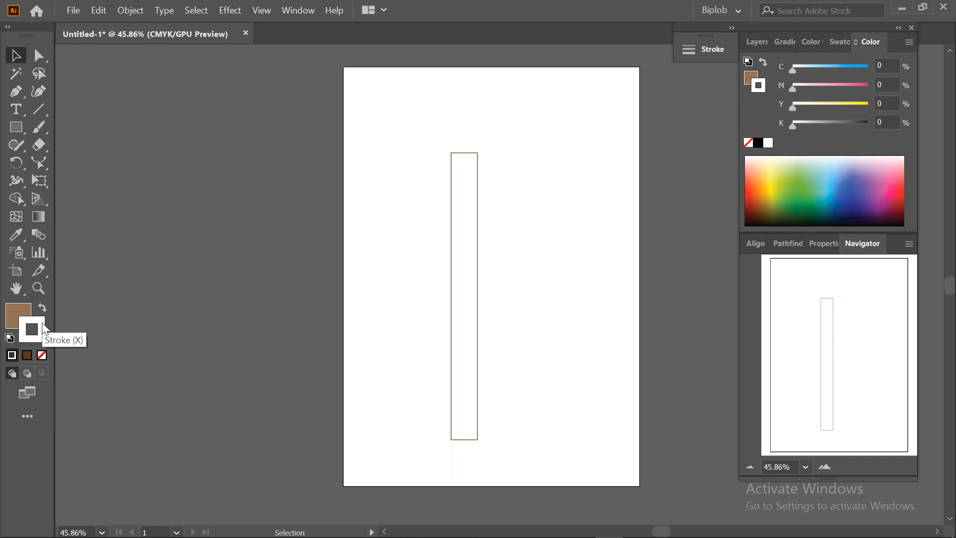
click(43, 355)
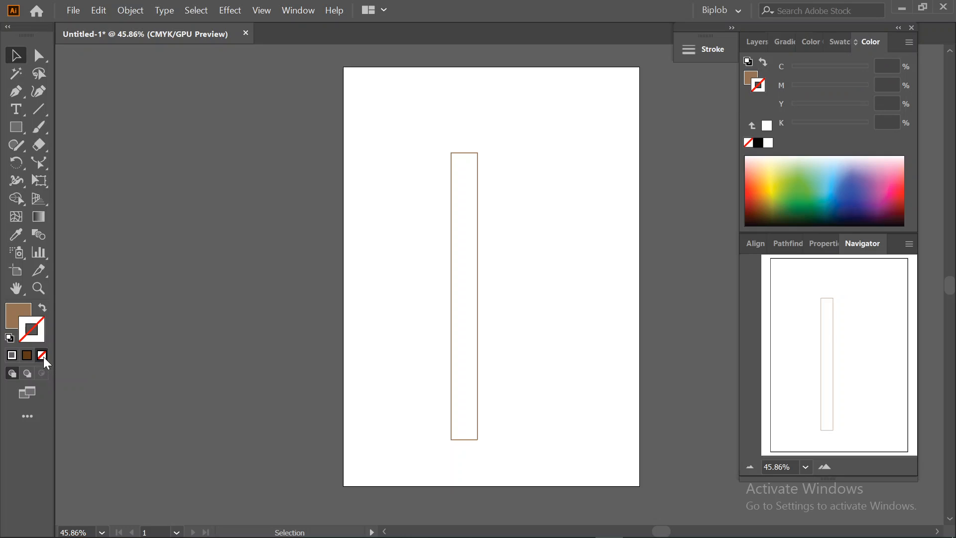
click(18, 315)
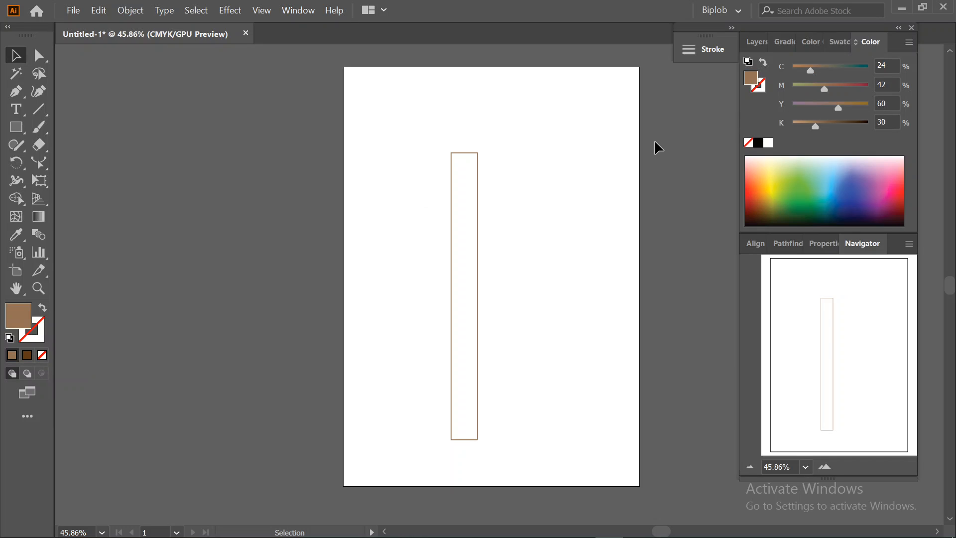
drag(815, 126, 830, 127)
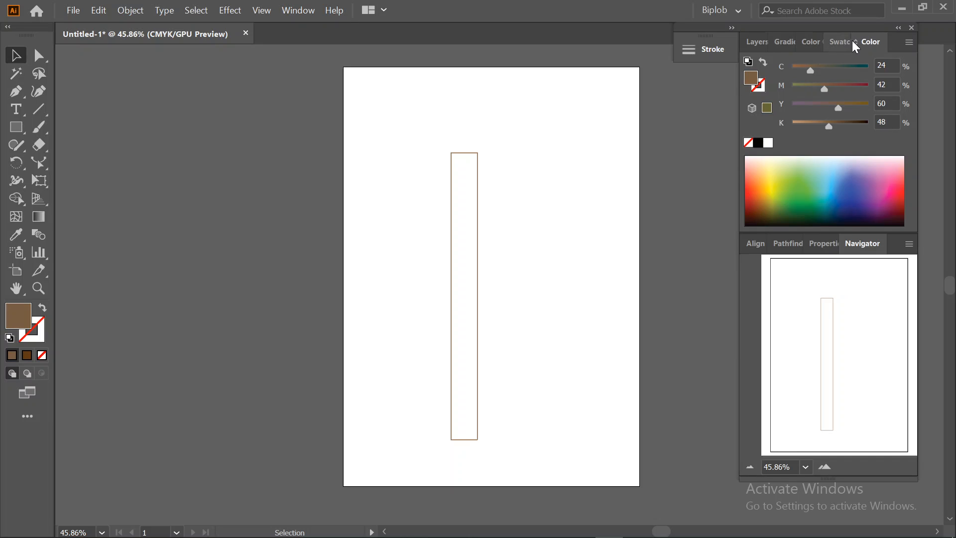
Apply the brown linear gradient as the fill and draw a tall, narrow rectangle beside the first one
click(784, 45)
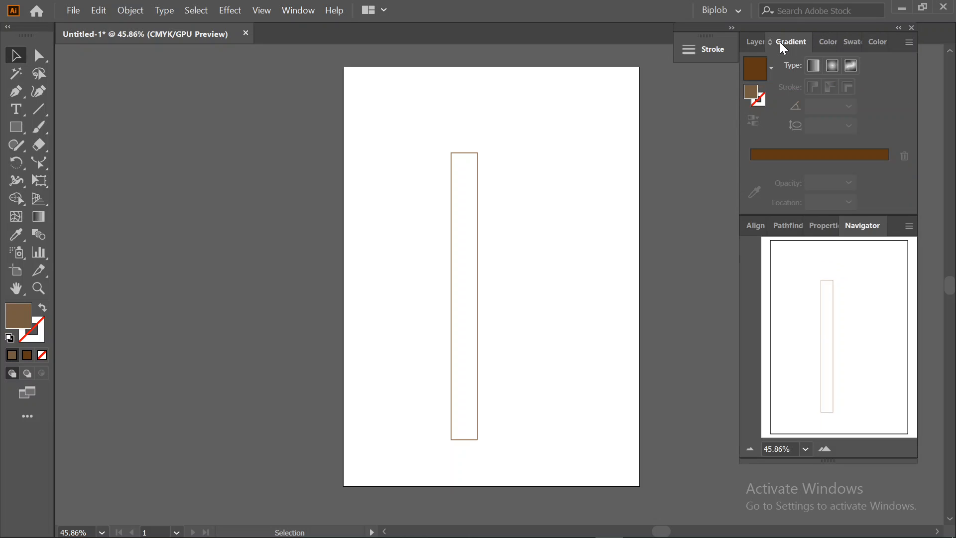
click(770, 173)
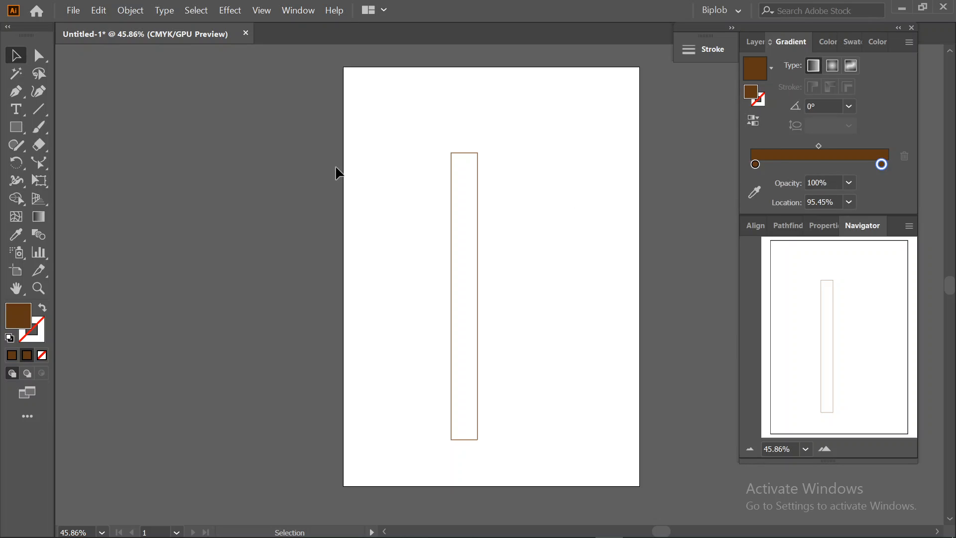
click(16, 128)
mouse_move(517, 155)
mouse_down()
mouse_move(572, 358)
mouse_move(552, 410)
mouse_up()
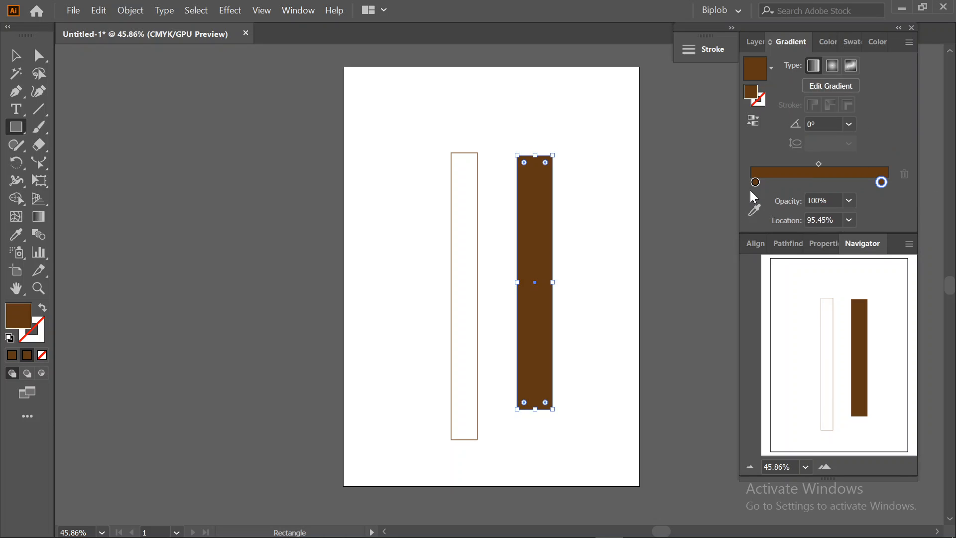
Lighten the colour of the new rectangle's end gradient stop at 95.45% by setting its black value to 15%
click(883, 182)
double_click(881, 181)
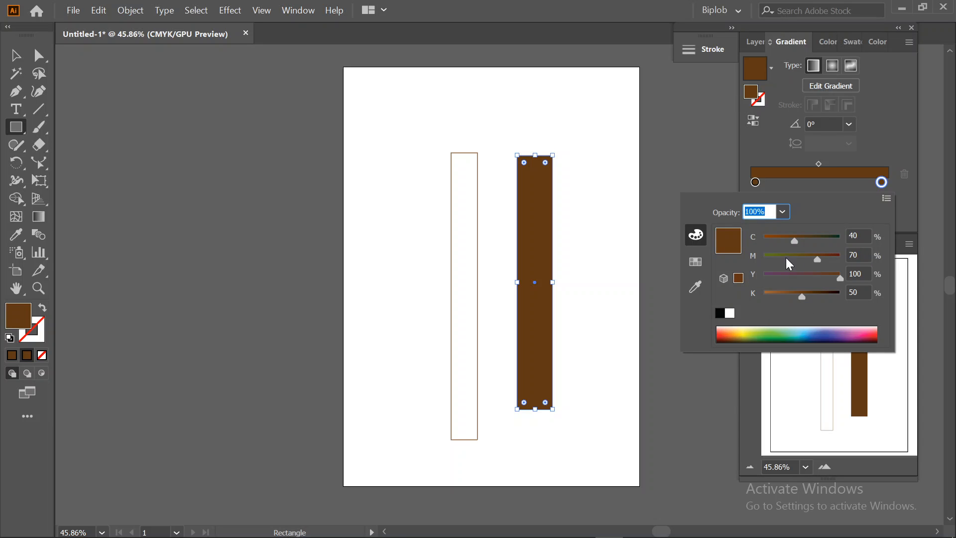
drag(799, 296, 780, 296)
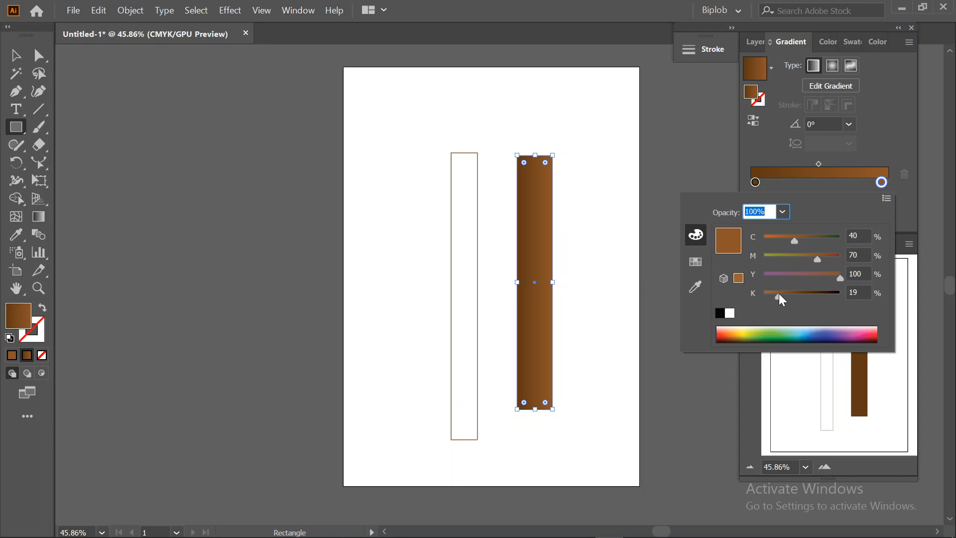
drag(779, 294, 776, 293)
click(691, 146)
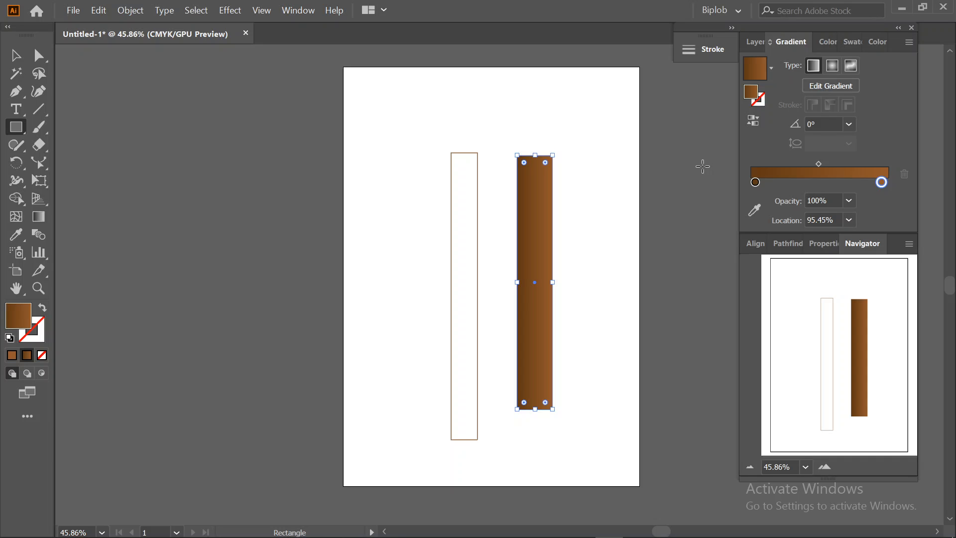
click(827, 44)
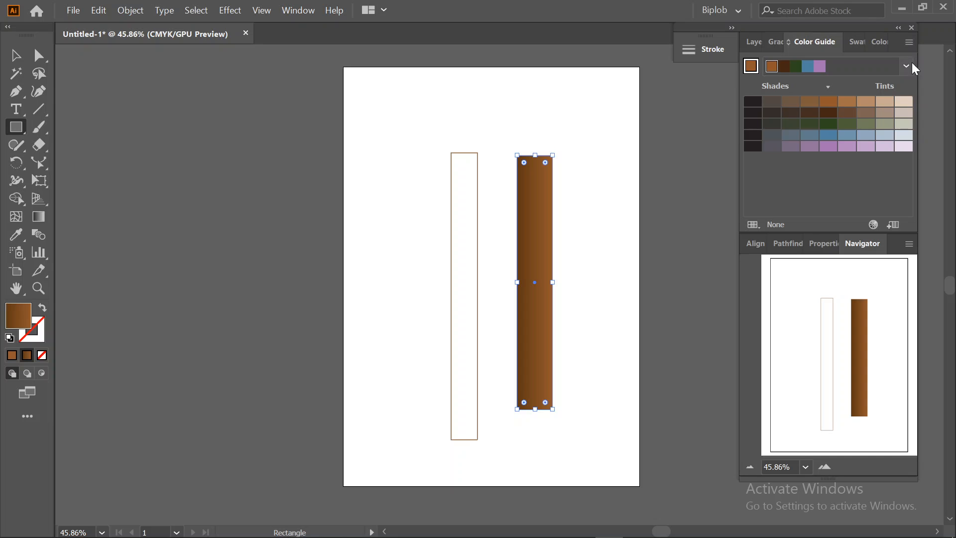
click(909, 43)
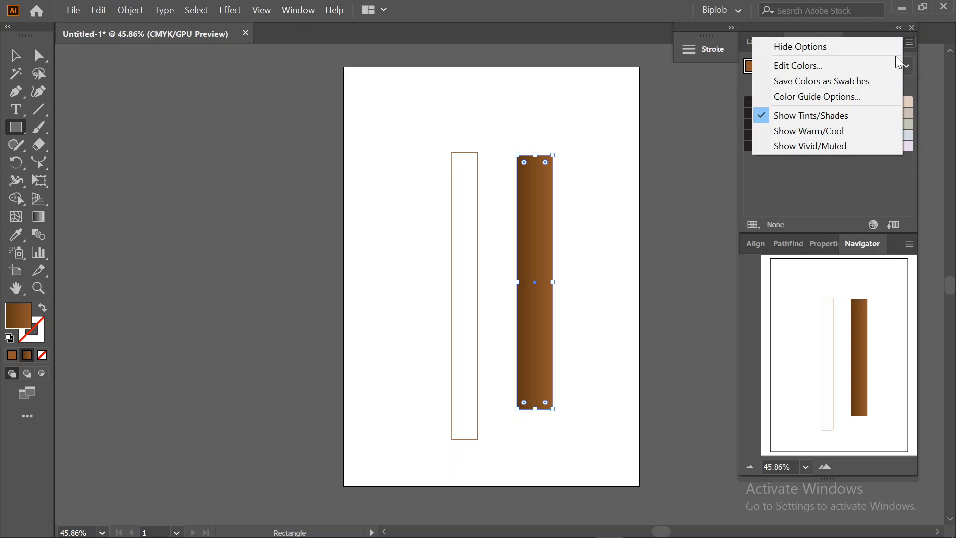
click(684, 92)
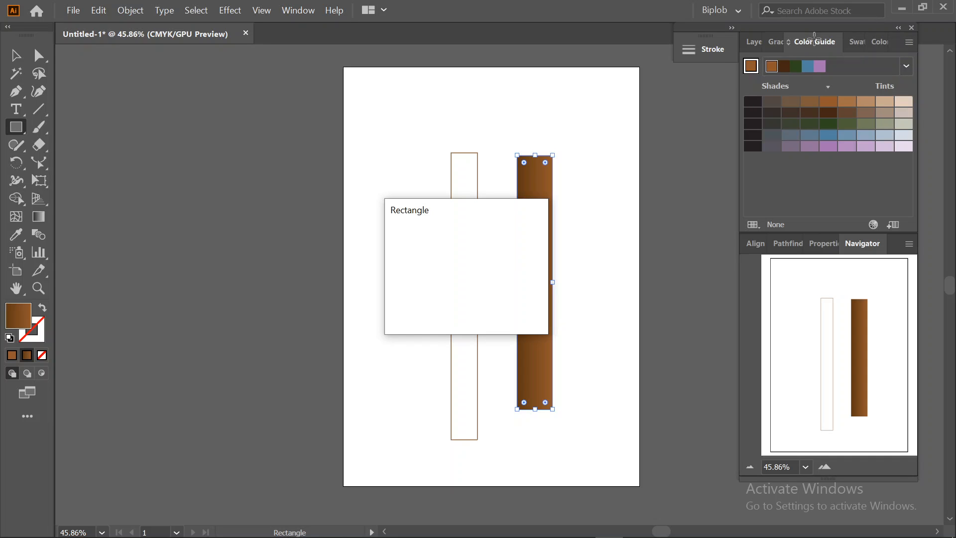
click(520, 302)
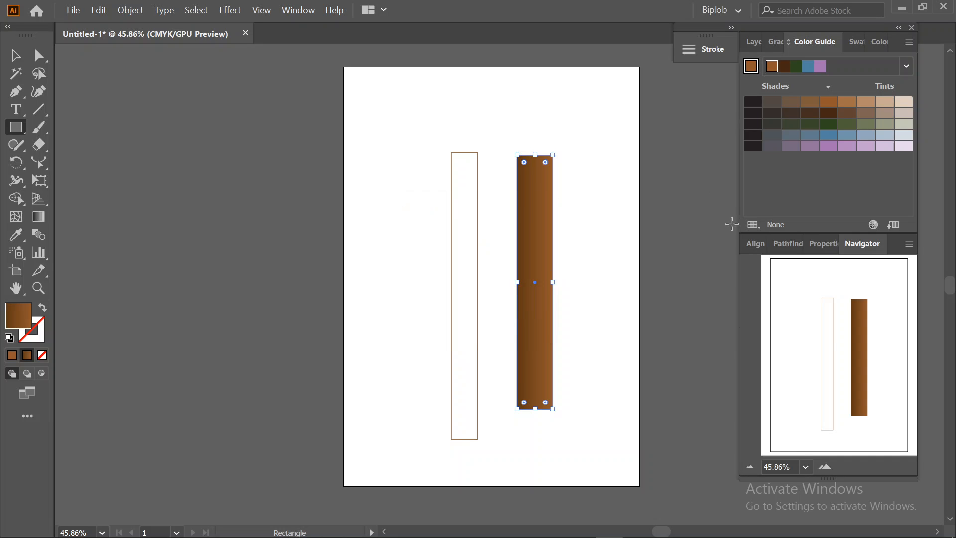
click(908, 43)
click(685, 81)
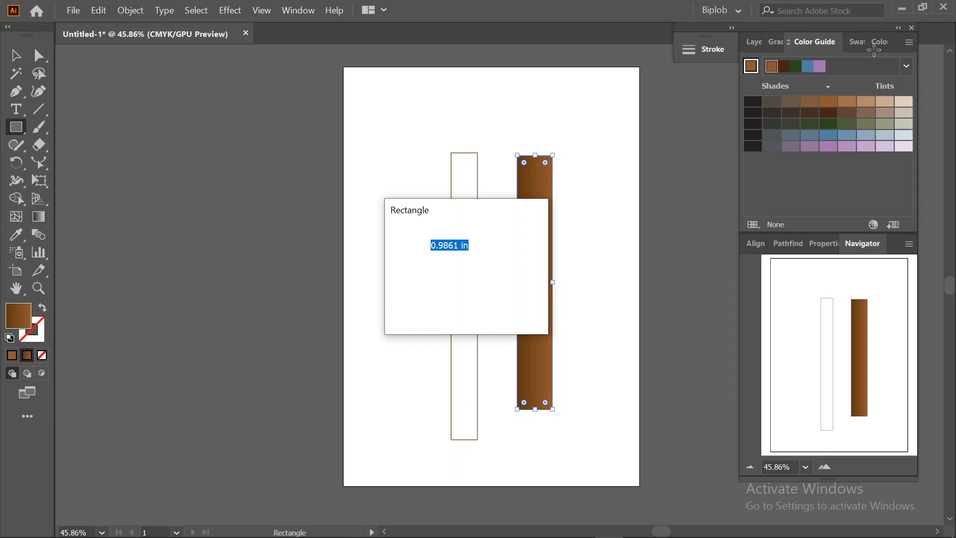
click(515, 299)
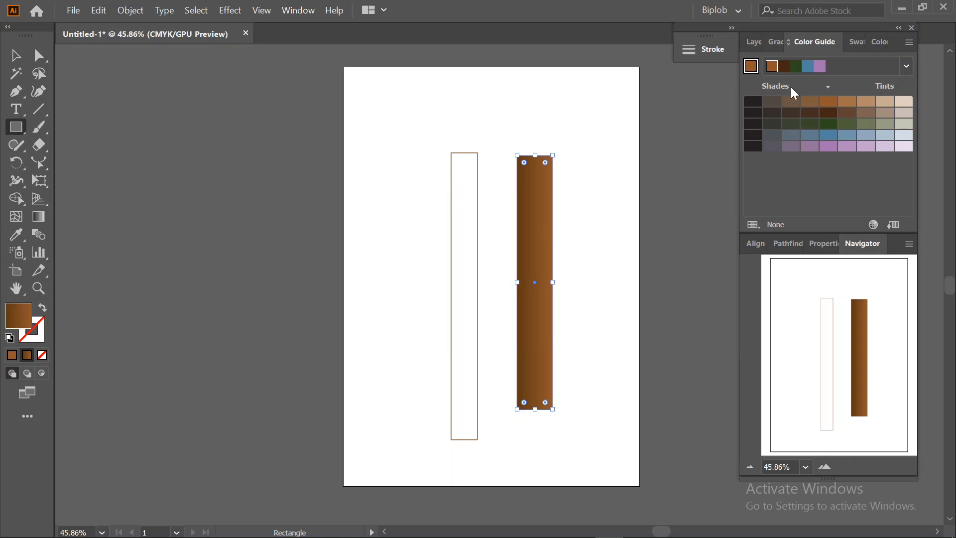
Switch the colour mode to HSB and set the brightness of the selected gradient stop to 76%
click(881, 42)
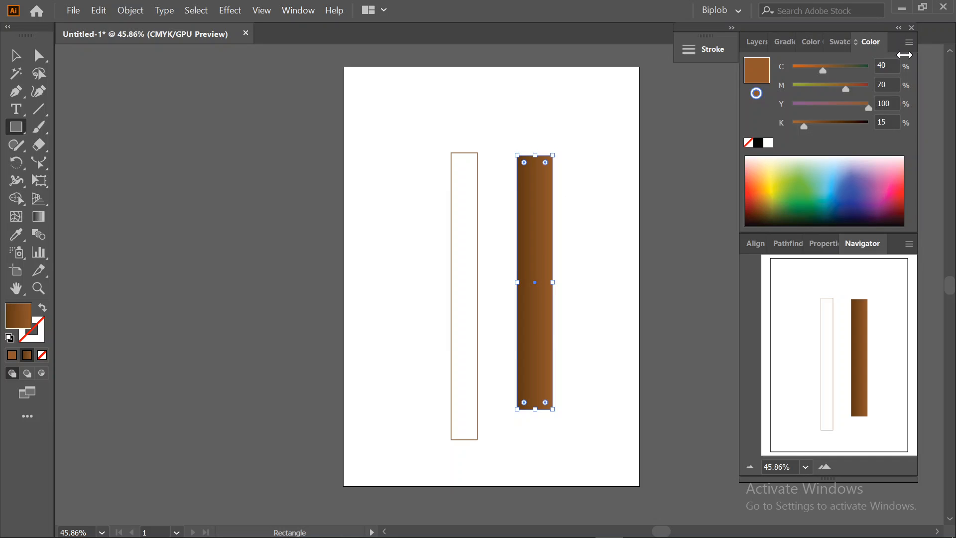
click(910, 42)
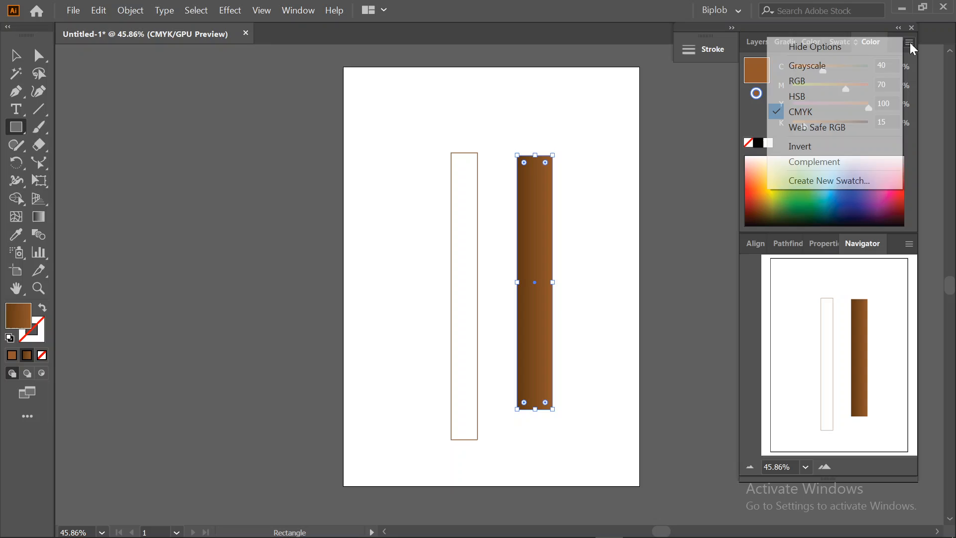
click(824, 99)
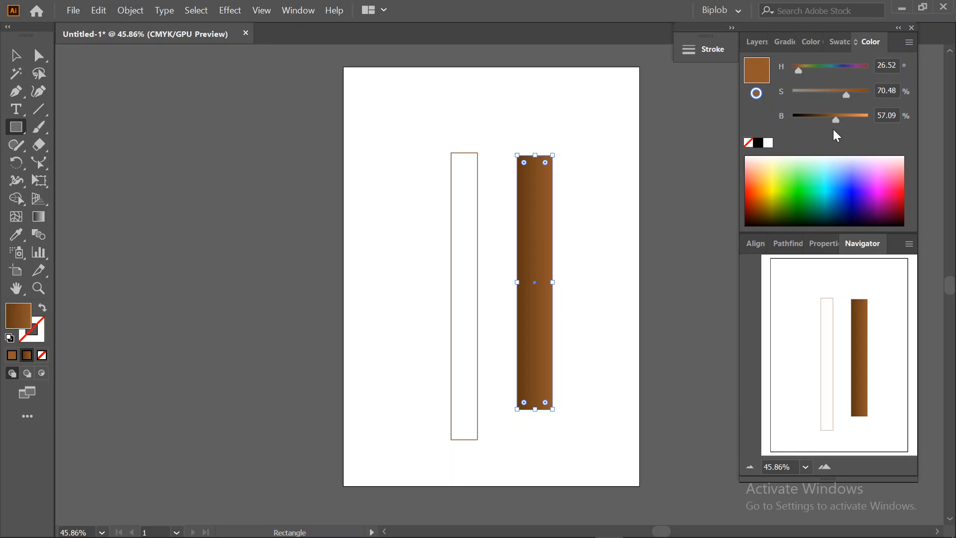
drag(835, 121, 855, 121)
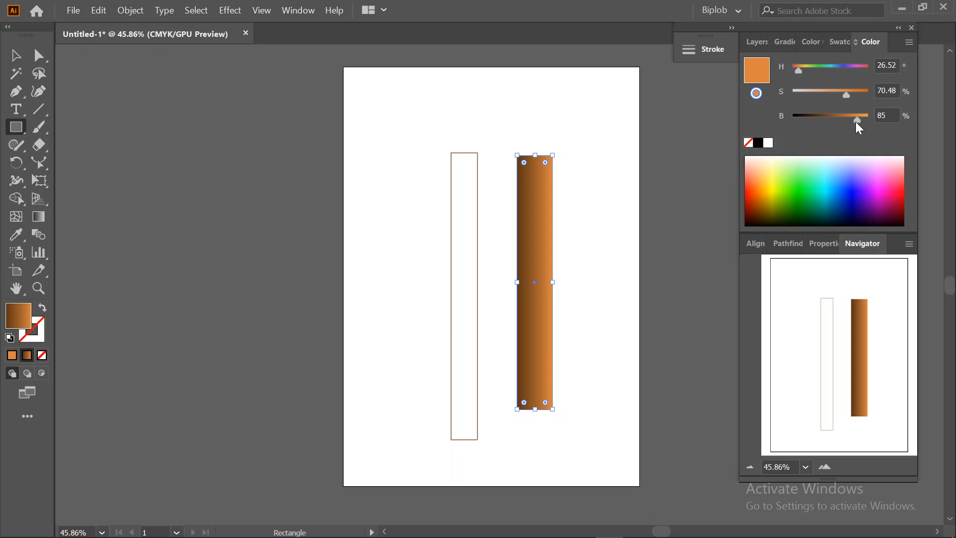
drag(856, 121, 847, 118)
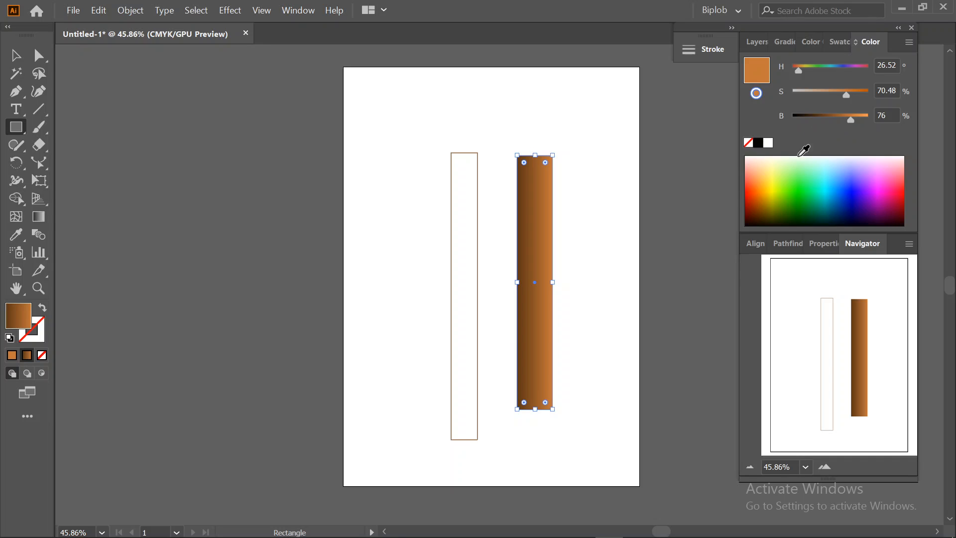
Move the orange stop to the middle of the fill gradient and add a dark brown stop at 92.25%
click(840, 44)
click(784, 42)
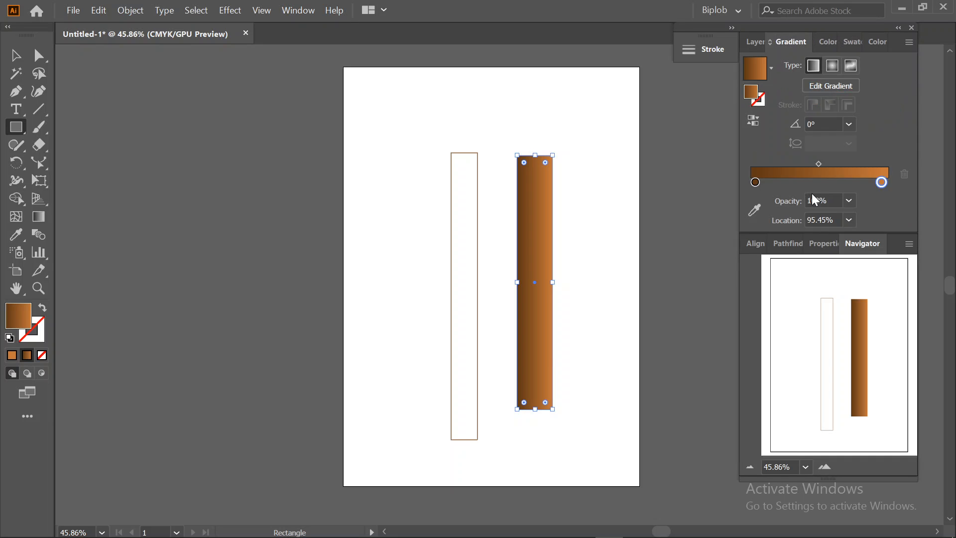
mouse_move(881, 182)
mouse_down()
mouse_move(824, 183)
mouse_move(879, 183)
mouse_up()
click(756, 183)
click(856, 183)
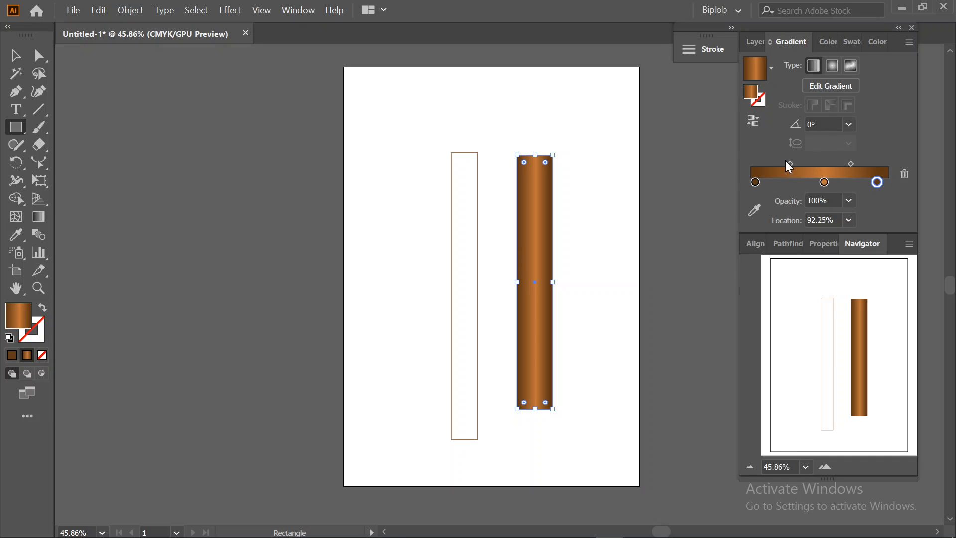
Move the fill gradient's two midpoints outward to 33.69% and 84.86% to widen the orange band
drag(791, 163, 779, 164)
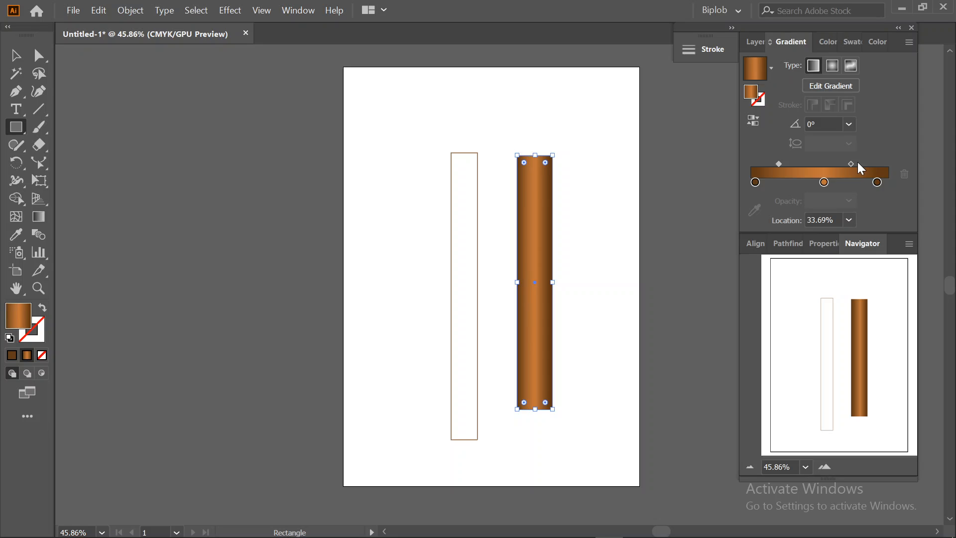
drag(857, 162, 870, 161)
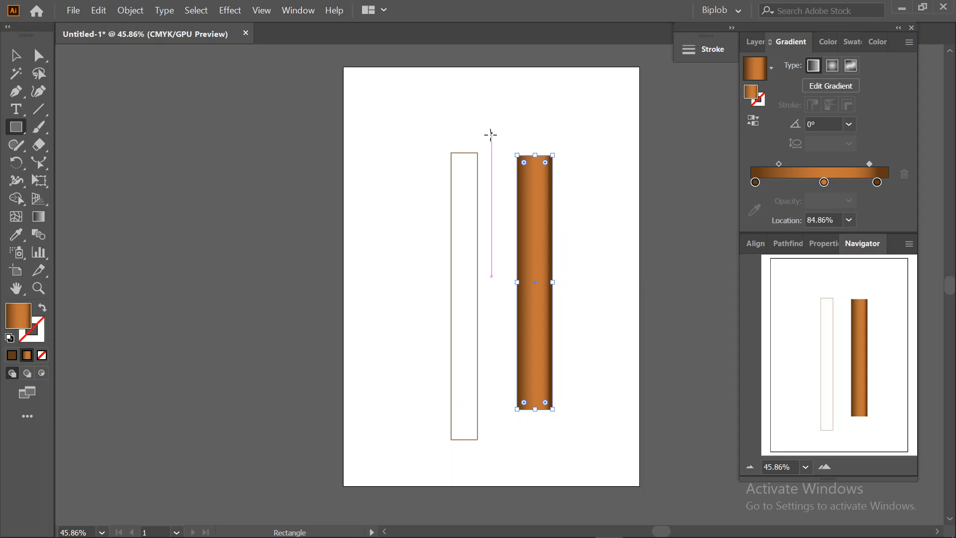
Draw three gradient-filled rectangles above the column, each wider than the one below, as a stepped capital
mouse_move(491, 134)
mouse_down()
mouse_move(597, 168)
mouse_move(584, 164)
mouse_up()
click(16, 55)
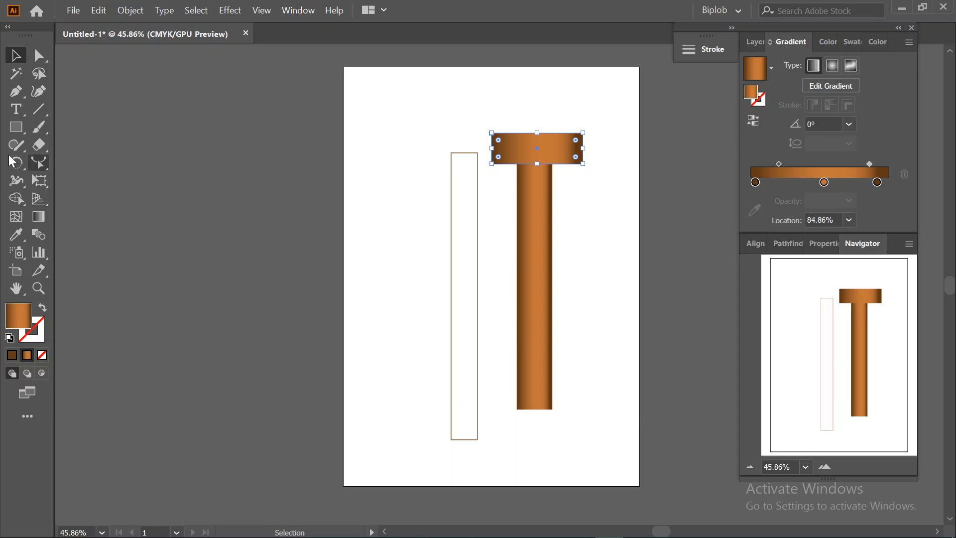
click(15, 127)
drag(464, 109, 601, 133)
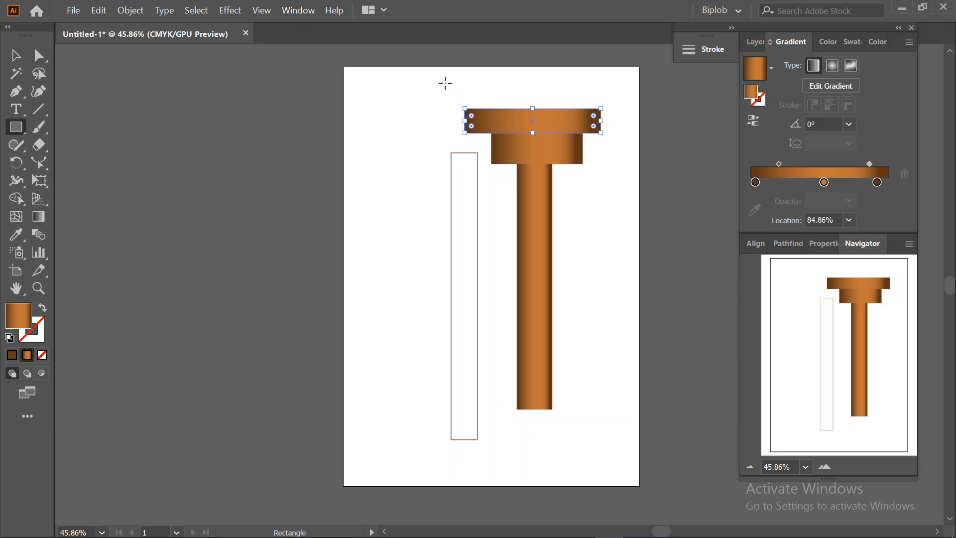
drag(445, 83, 620, 108)
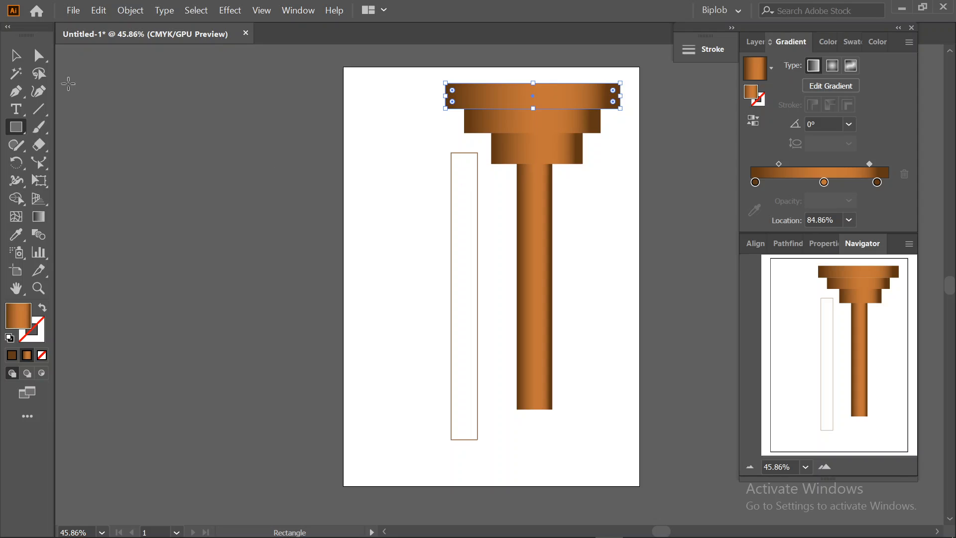
click(15, 55)
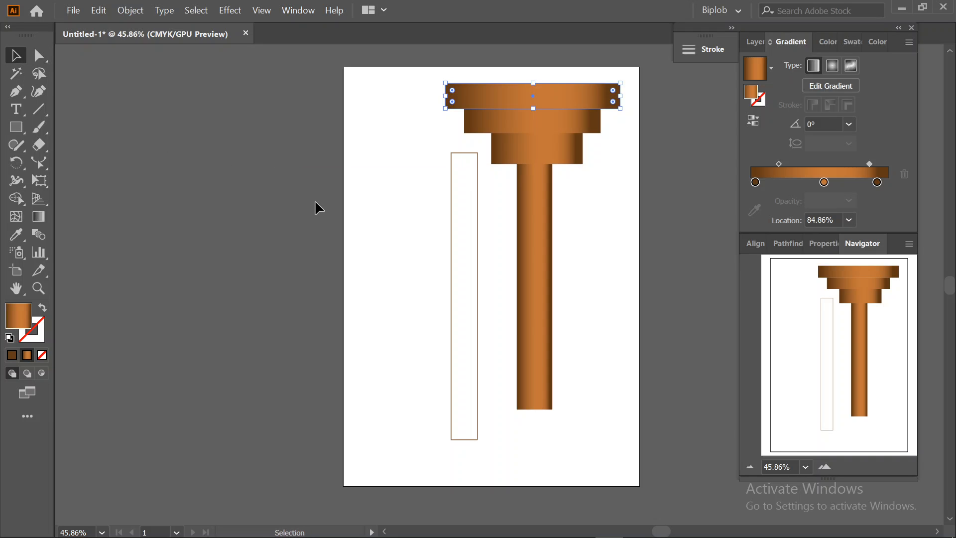
click(375, 191)
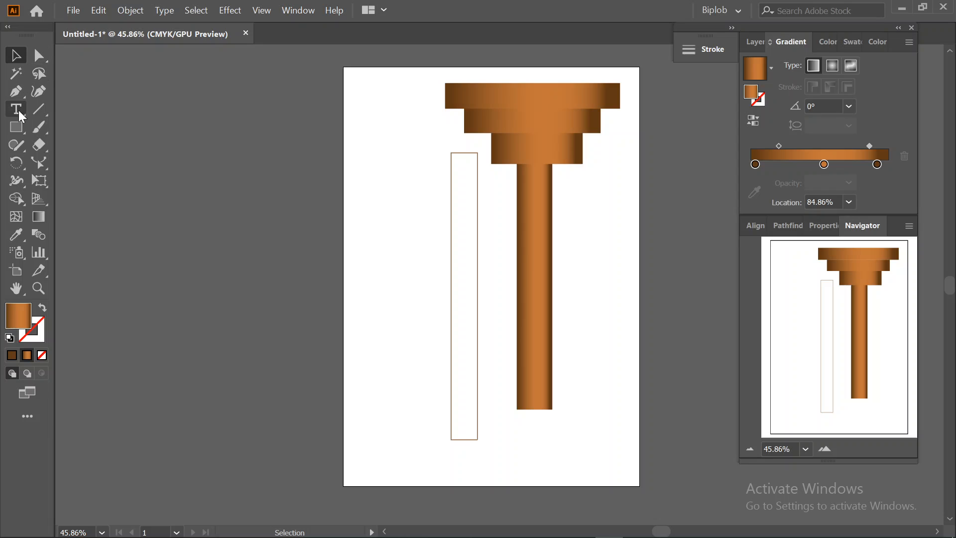
Draw a thin strip along the upper edge of the middle tier and blend it with Multiply at 40% opacity
click(22, 130)
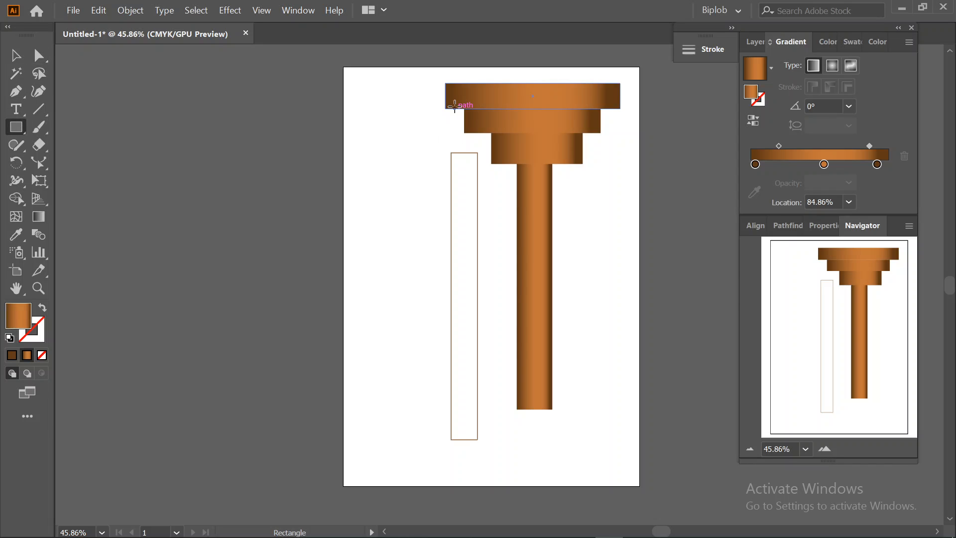
drag(466, 103, 601, 114)
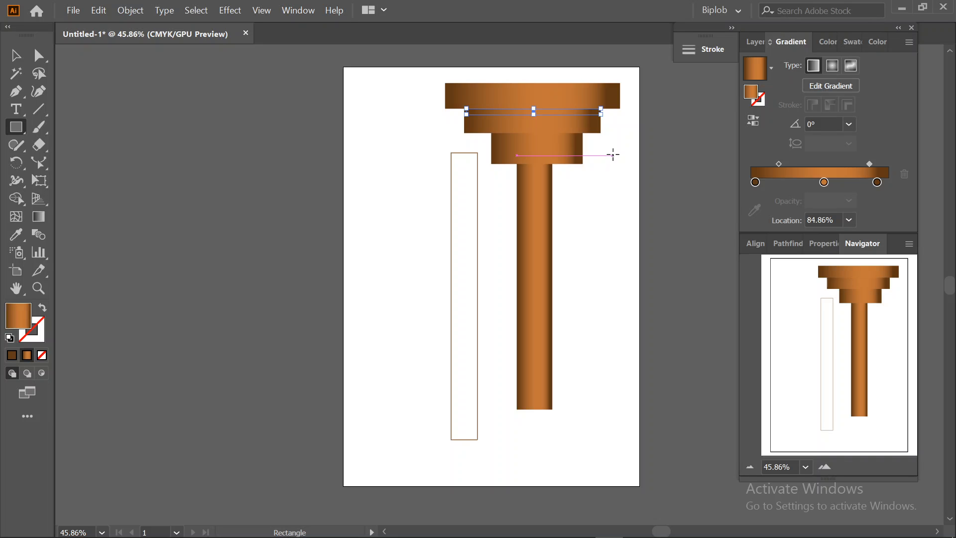
click(297, 11)
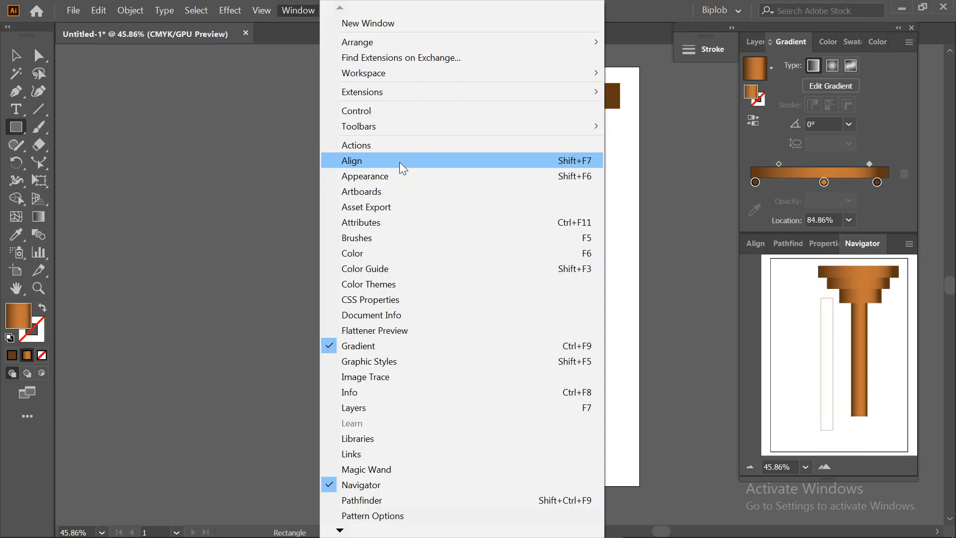
mouse_move(374, 532)
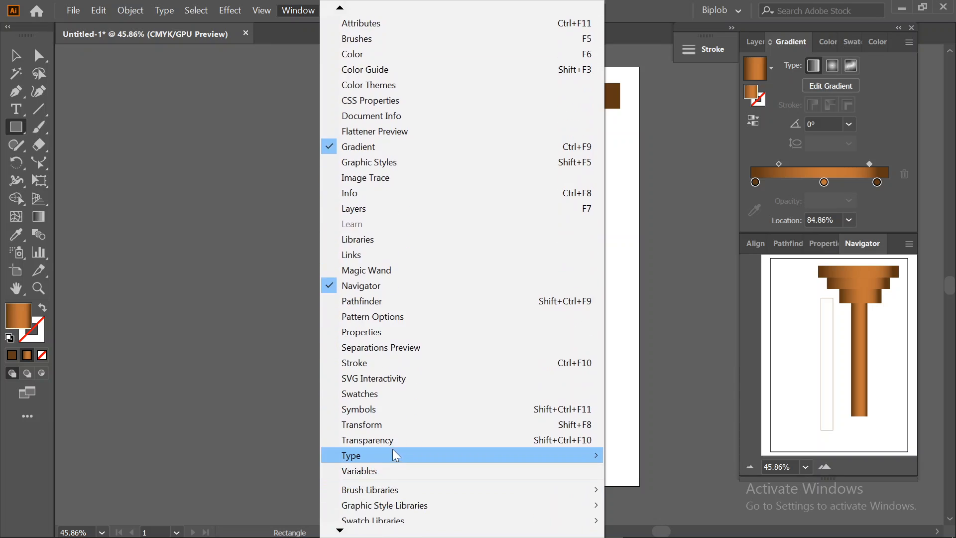
click(399, 440)
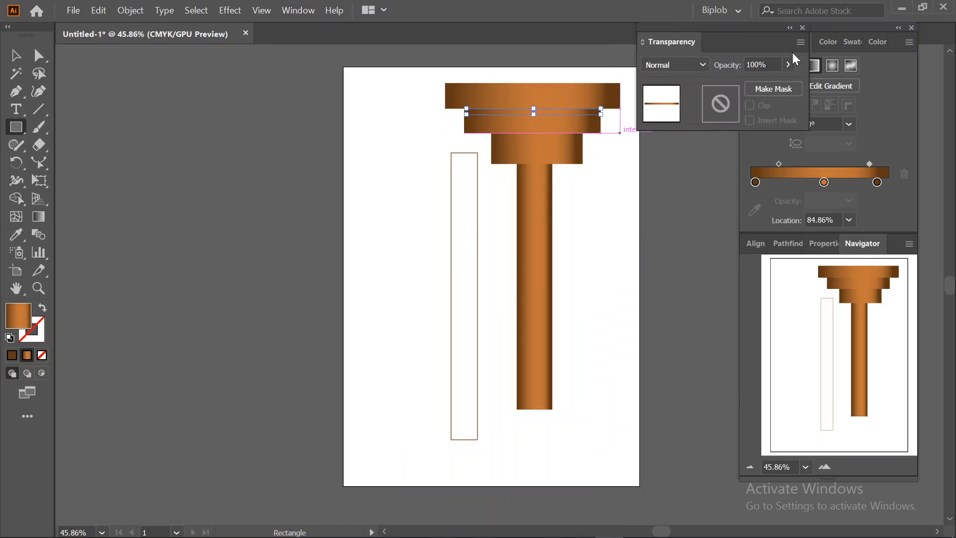
click(680, 64)
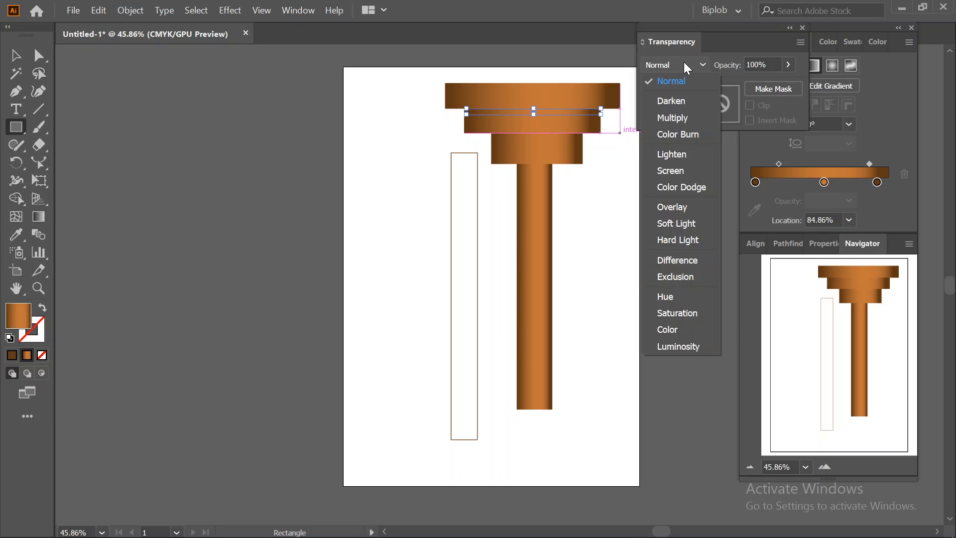
click(670, 116)
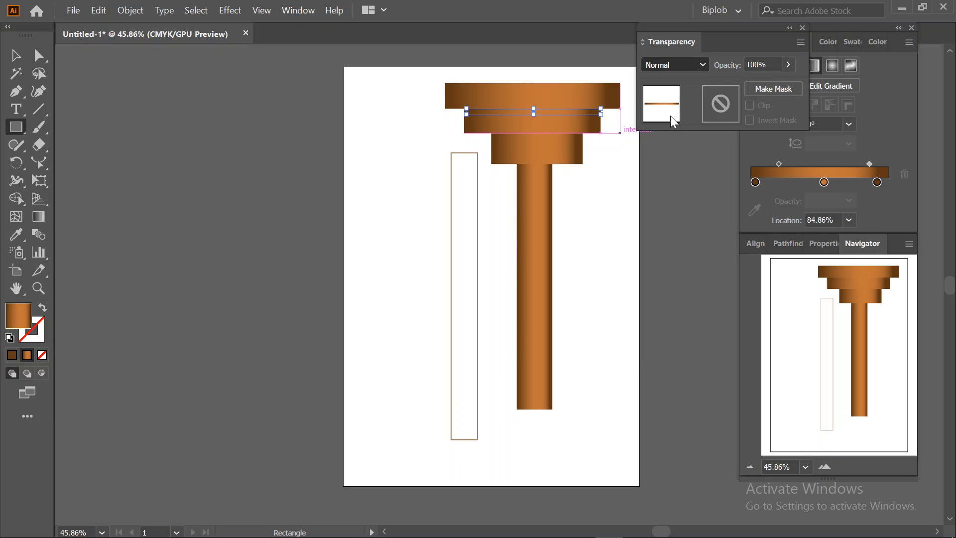
click(789, 66)
drag(790, 85, 753, 87)
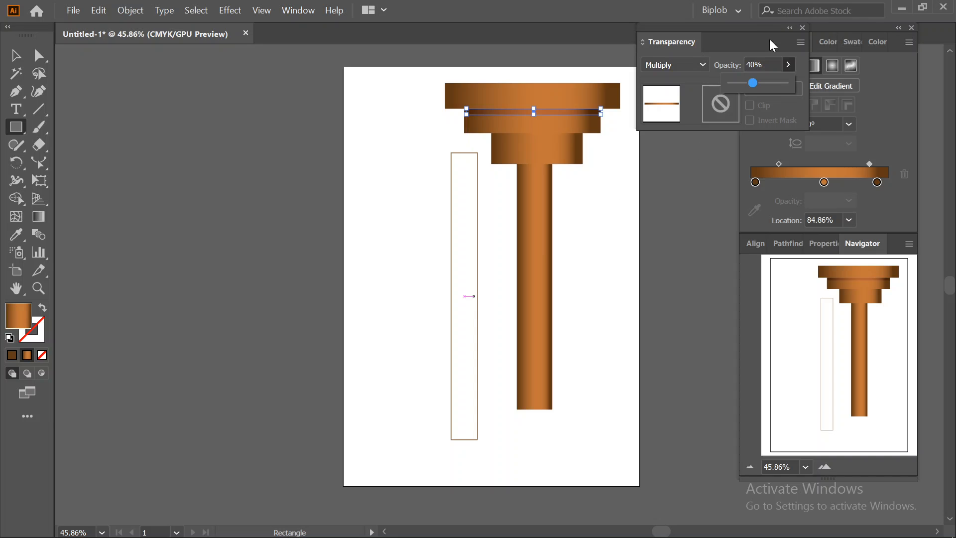
Switch to the Google Meet call in the browser to check it, and return to the Illustrator document
click(898, 7)
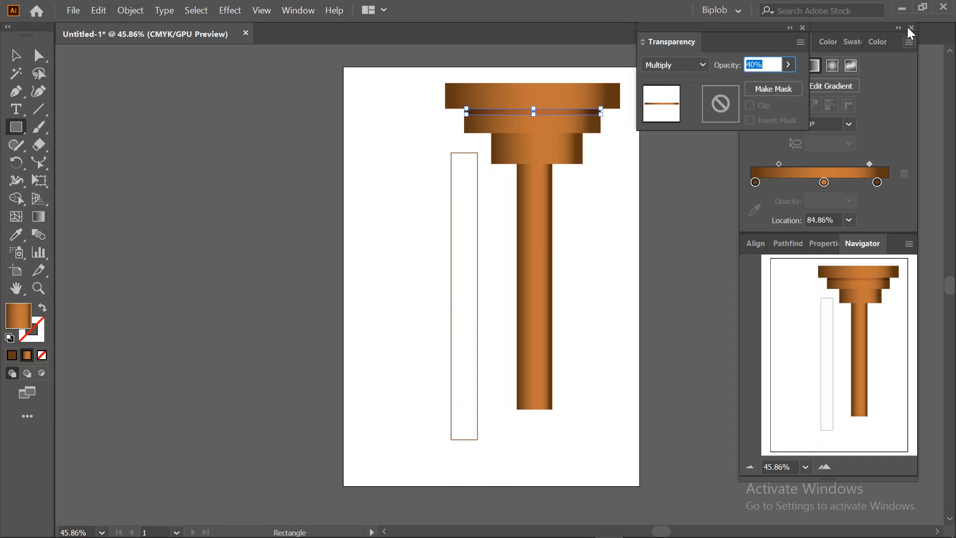
click(904, 7)
click(904, 7)
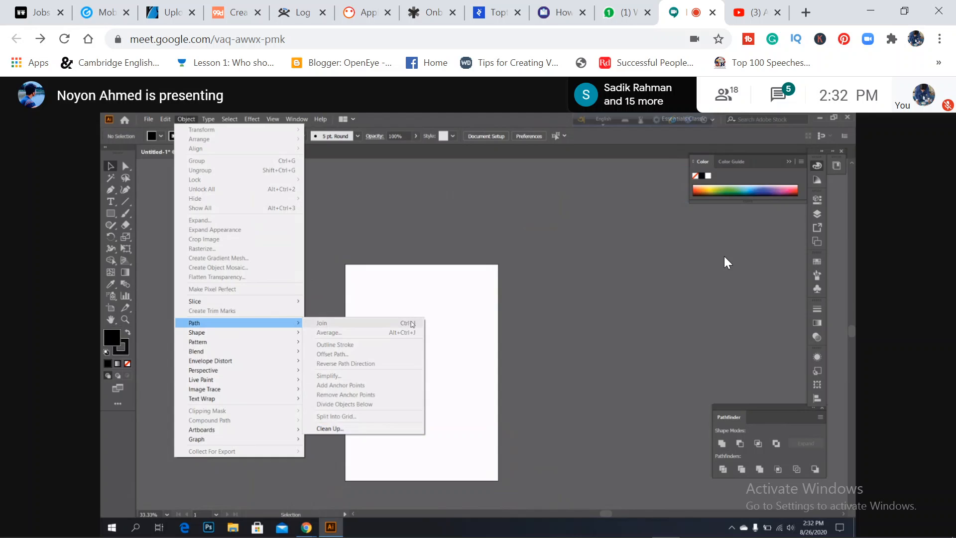
mouse_move(651, 526)
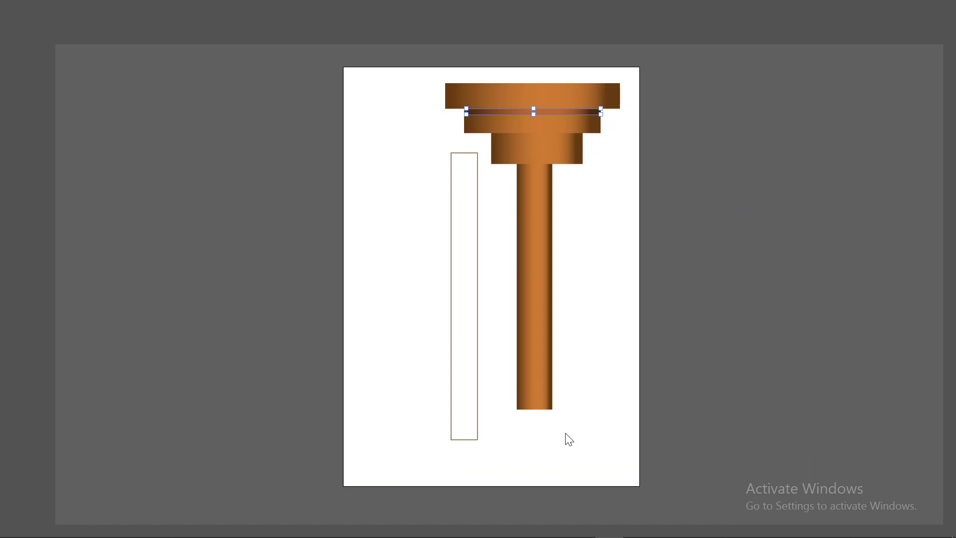
key(Tab)
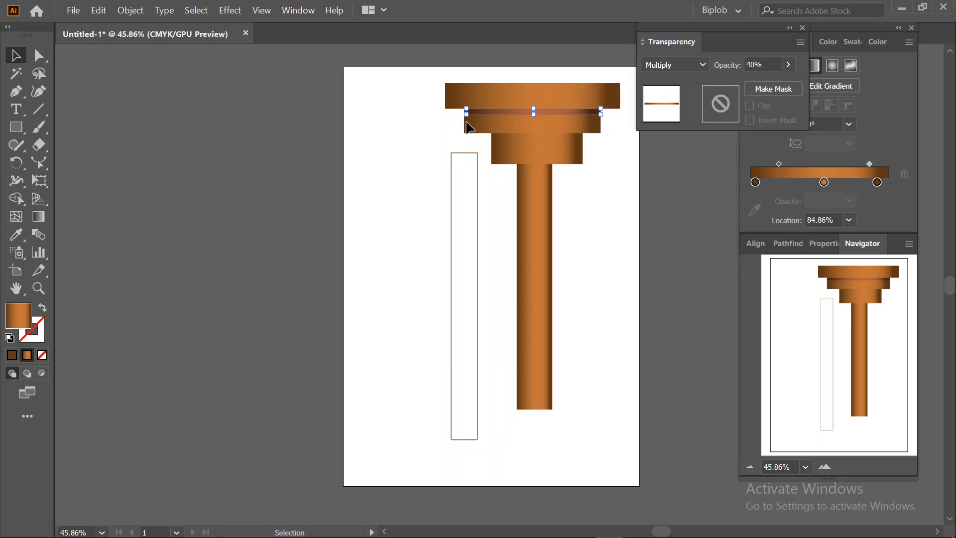
Draw a thin strip along the upper edge of the narrowest tier and copy the first shadow strip's appearance onto it
drag(430, 77, 398, 126)
click(467, 133)
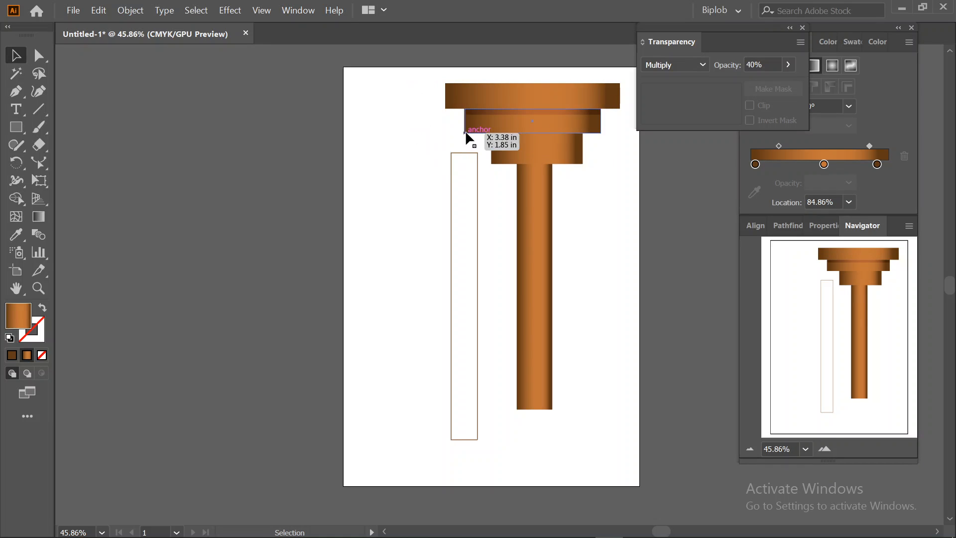
click(16, 127)
drag(492, 132, 585, 137)
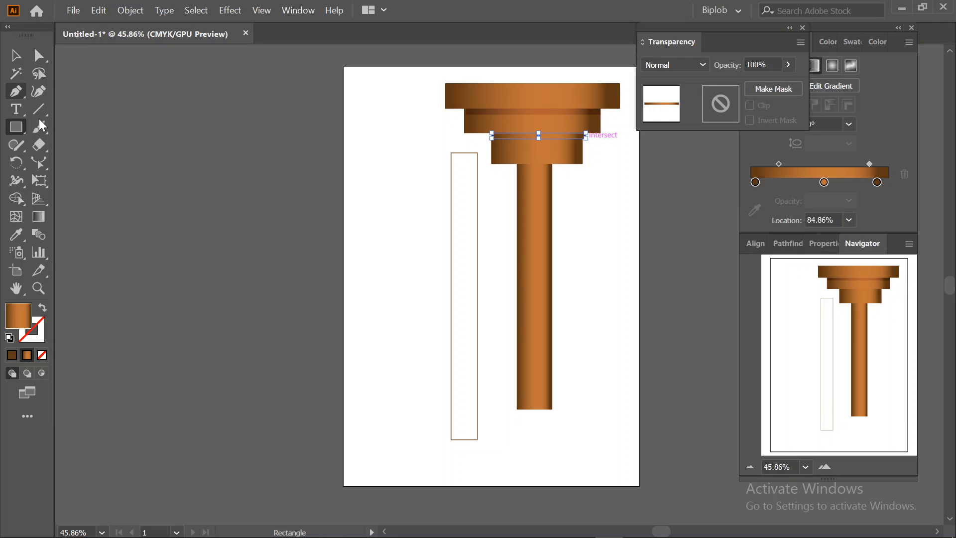
click(16, 234)
click(530, 106)
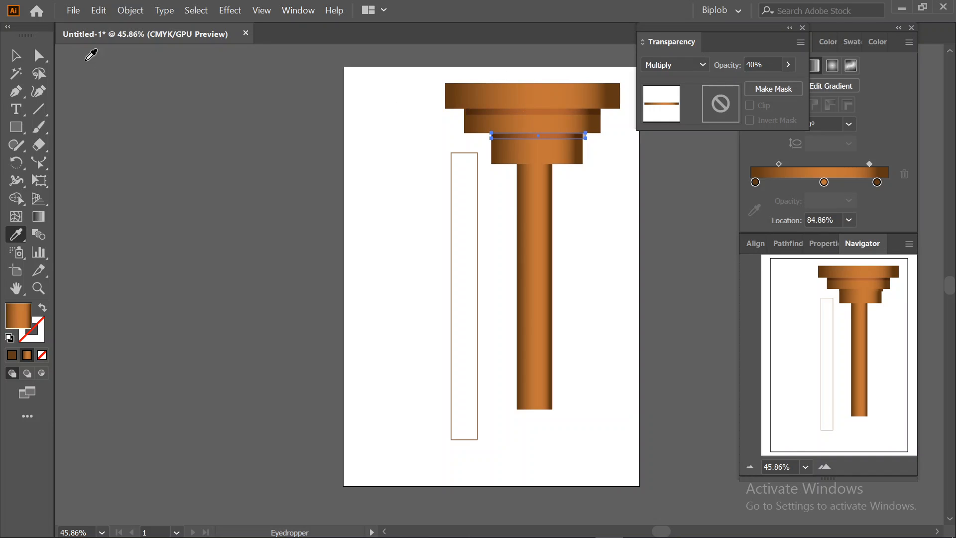
click(15, 55)
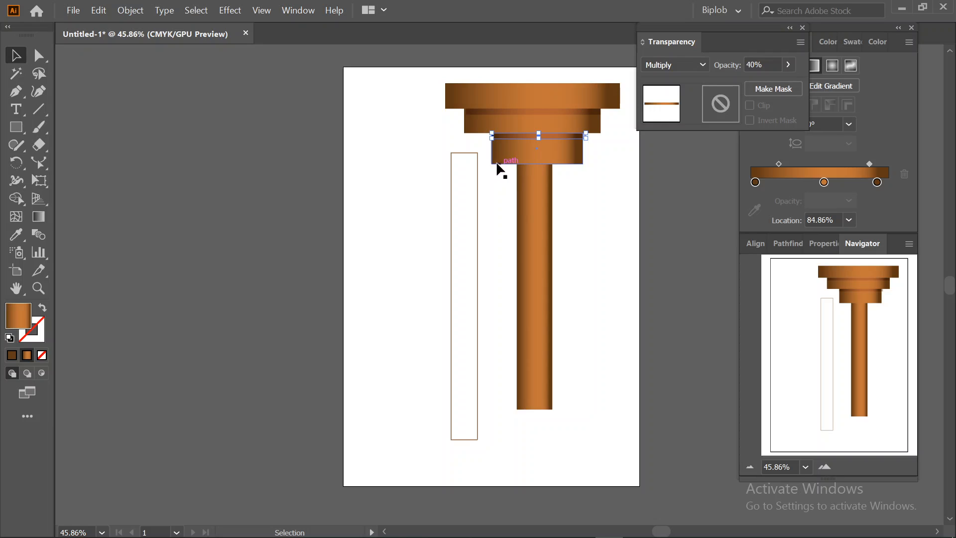
Draw a very thin strip beneath the narrowest tier and sample the upper shadow strip's appearance with the Eyedropper
click(15, 128)
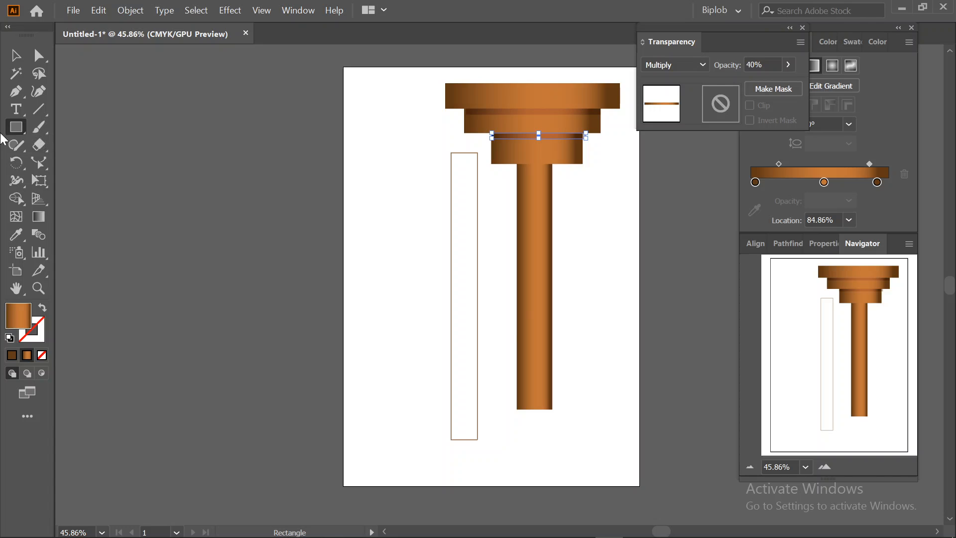
drag(491, 163, 583, 166)
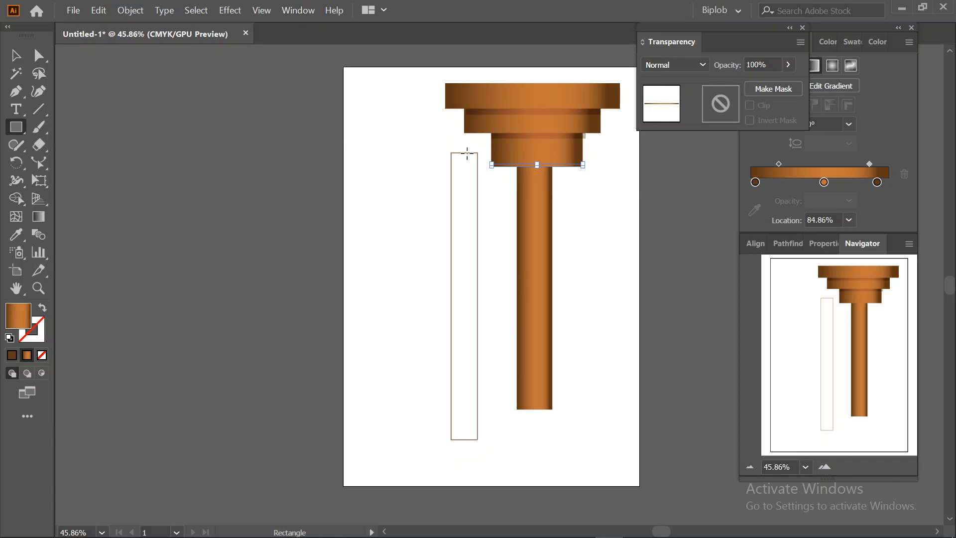
click(17, 236)
click(500, 109)
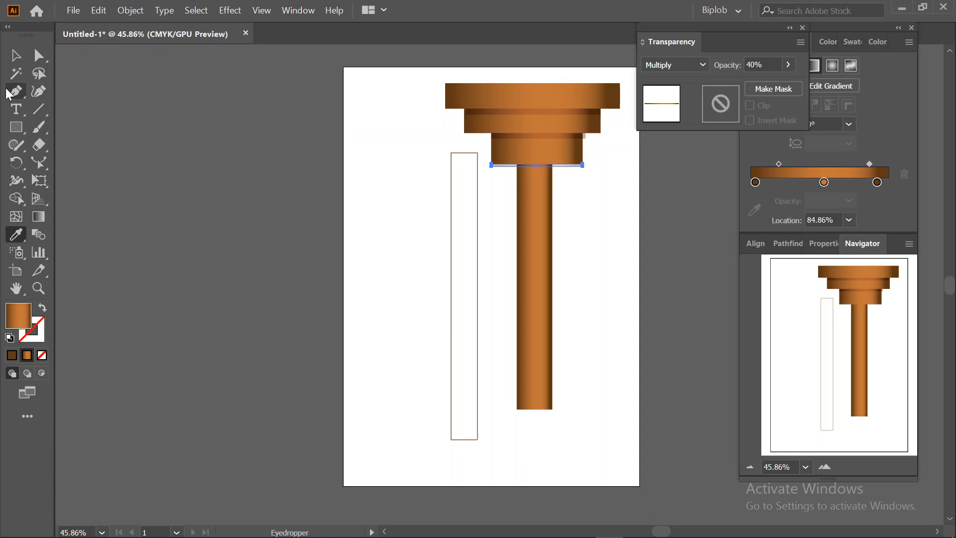
click(15, 56)
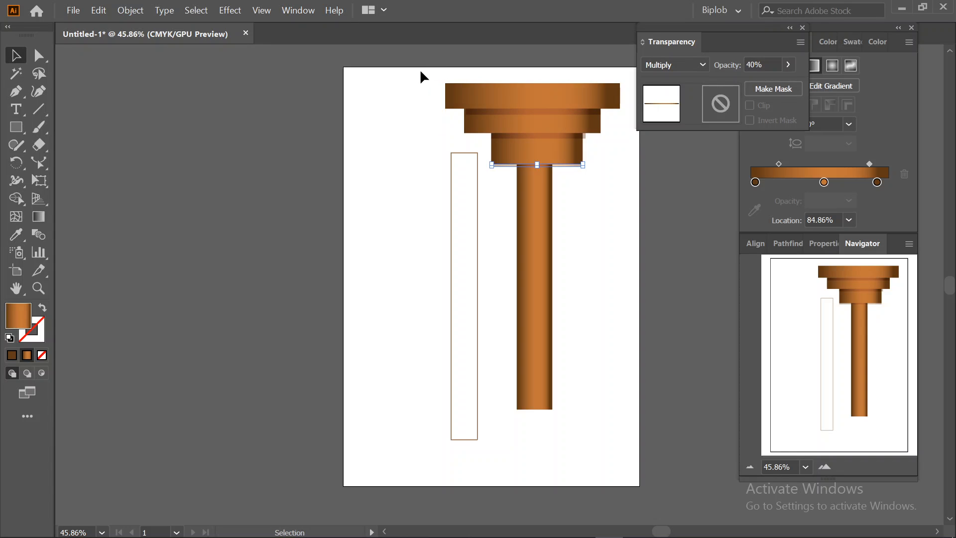
Duplicate the stepped capital with its shadow strips, rotate the copy 180°, and place it as the column's base
key(ctrl+a)
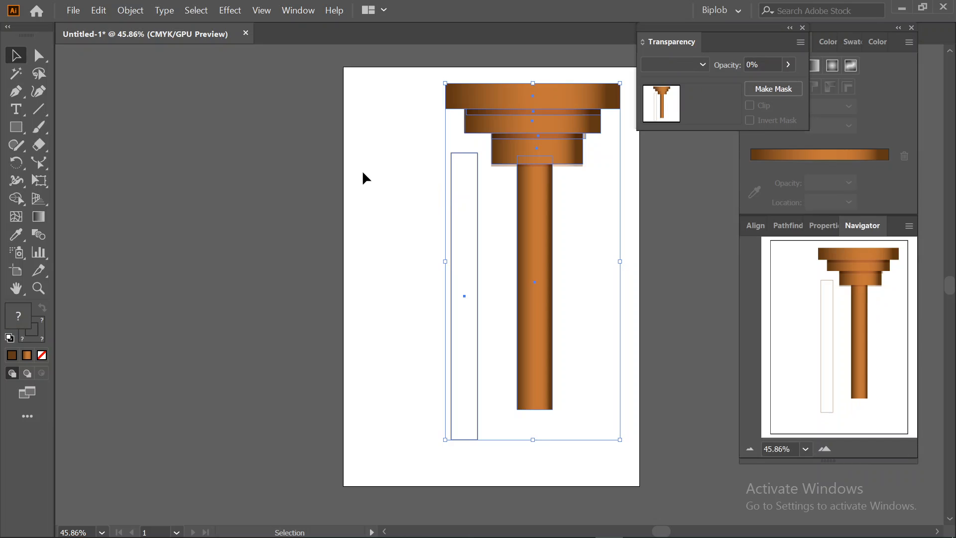
click(363, 172)
drag(632, 85, 549, 417)
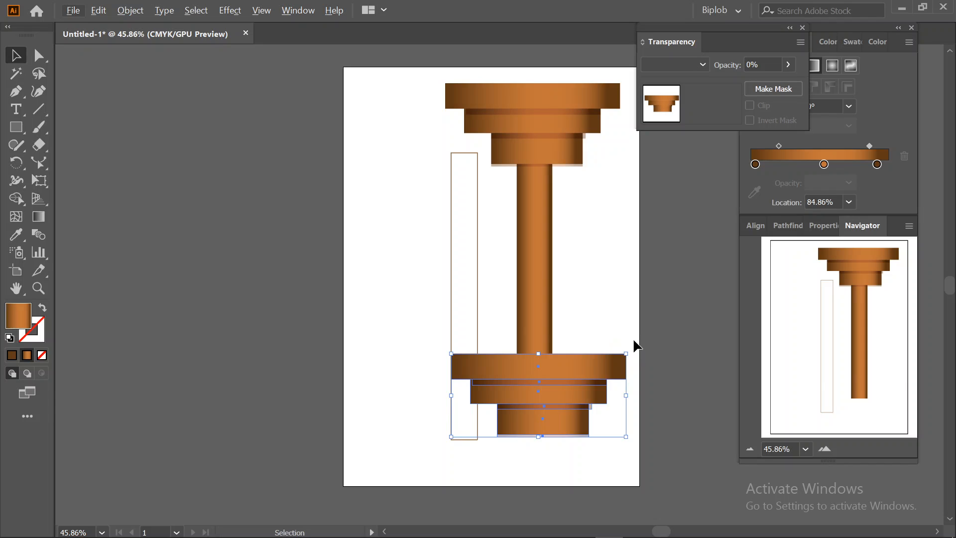
drag(631, 350, 458, 442)
drag(526, 382, 533, 421)
click(610, 329)
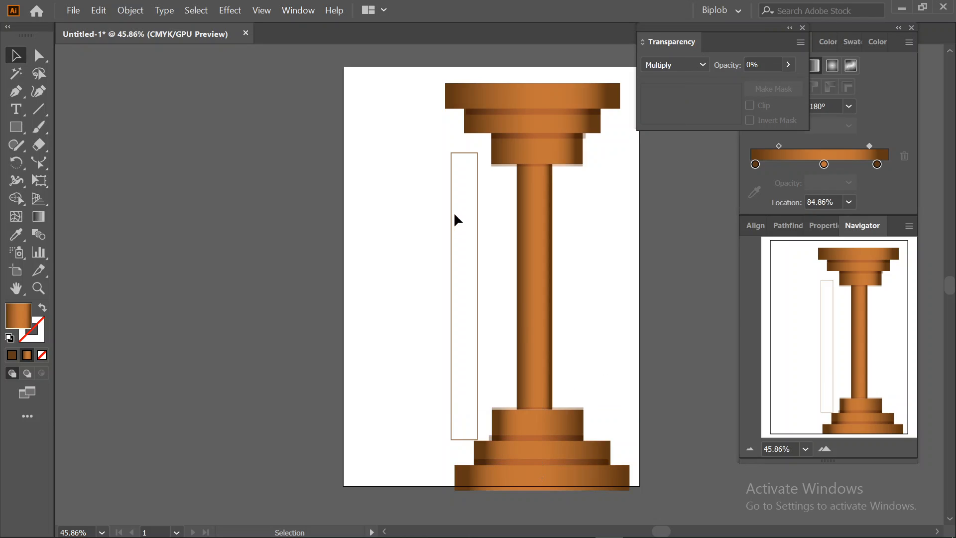
Delete the white outlined rectangle beside the column
click(457, 161)
click(457, 150)
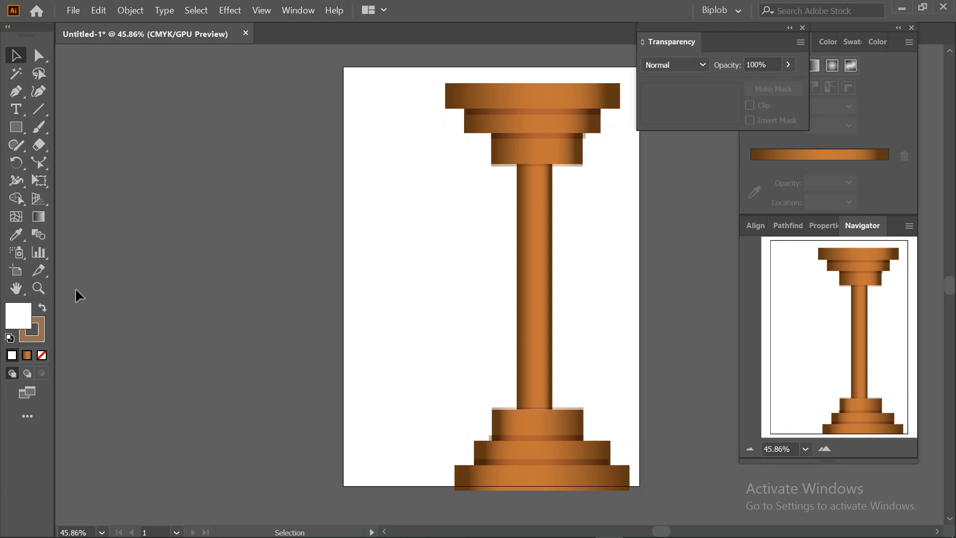
Switch the artboard to landscape orientation and enlarge it outward from two opposite corners so it surrounds the whole column
click(17, 271)
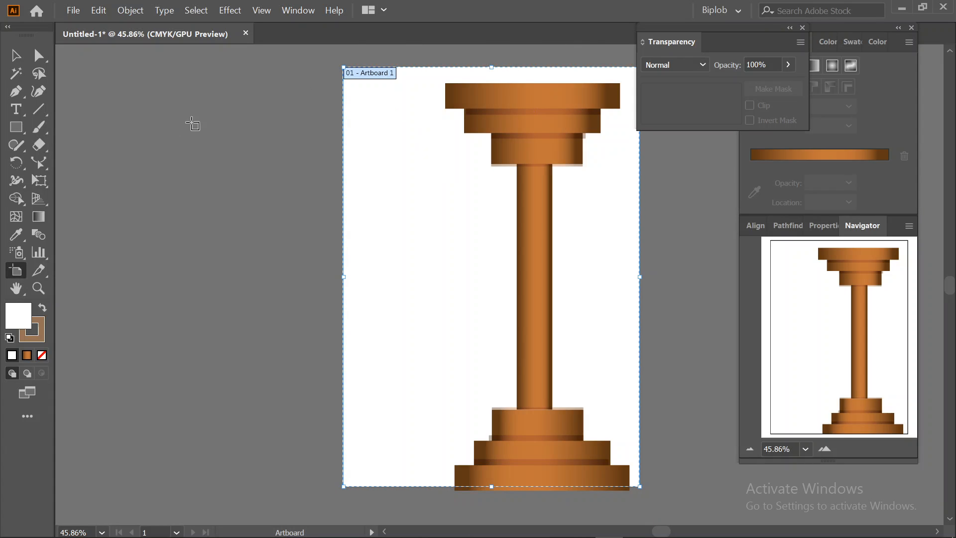
double_click(16, 272)
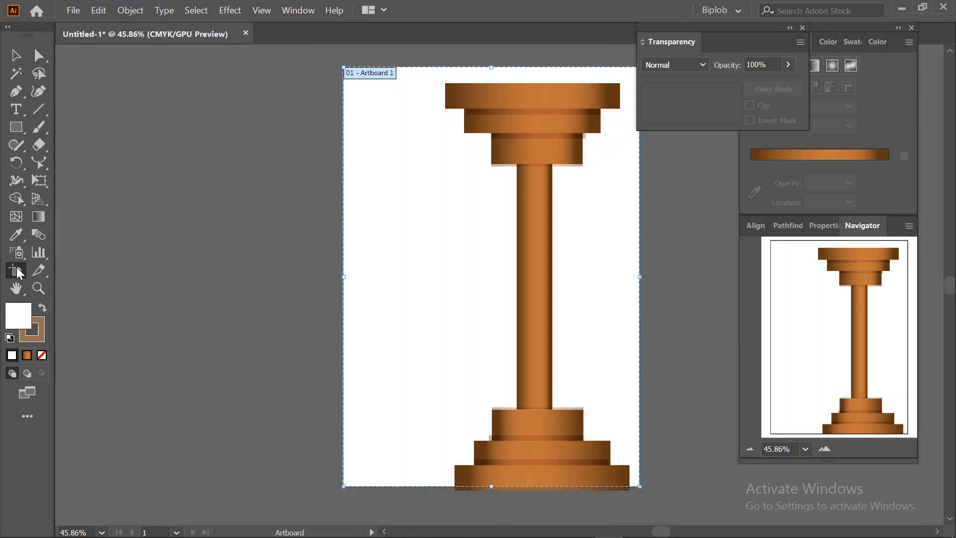
click(418, 162)
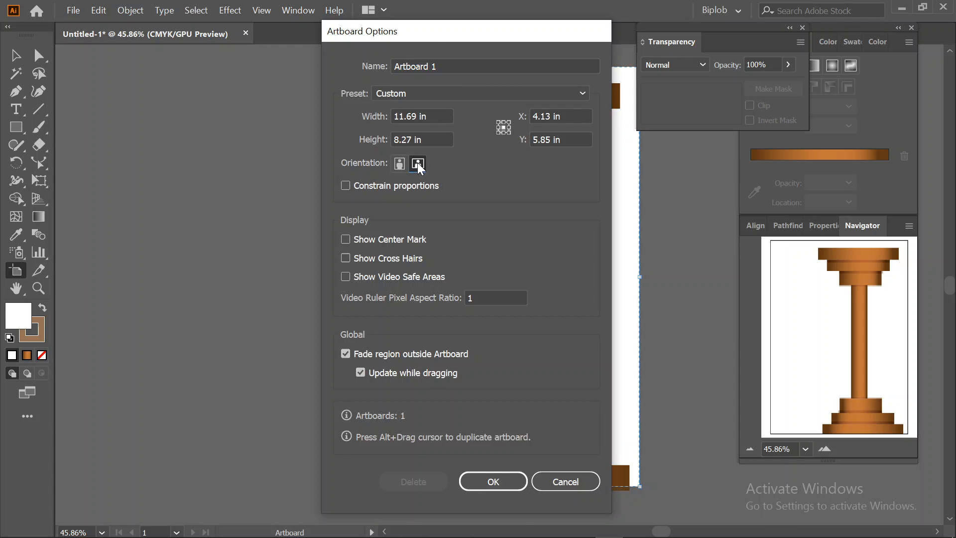
drag(420, 36, 188, 44)
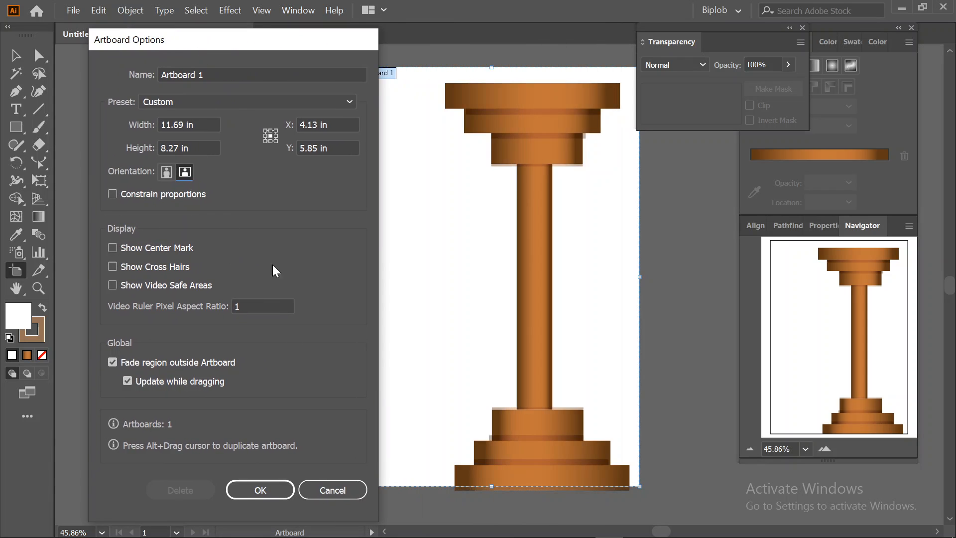
click(260, 490)
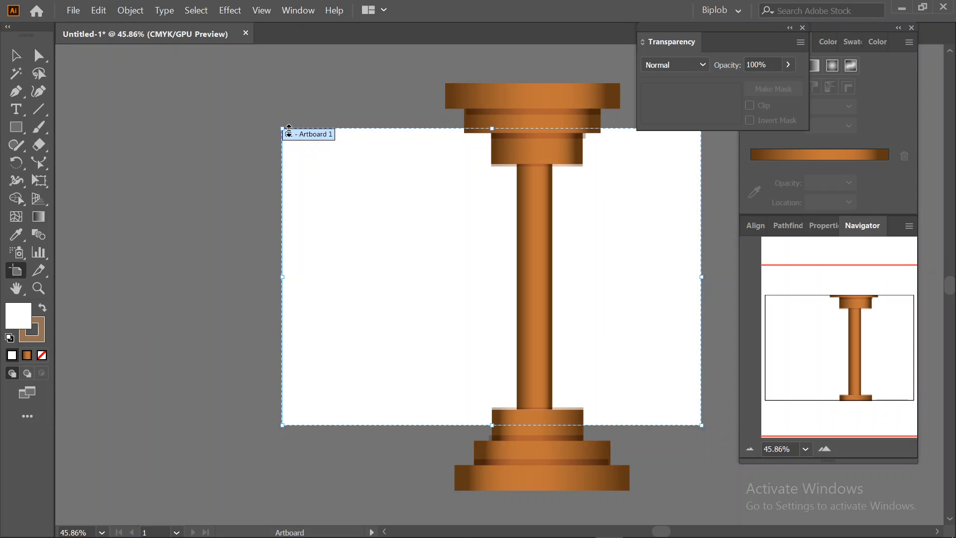
drag(279, 128, 179, 64)
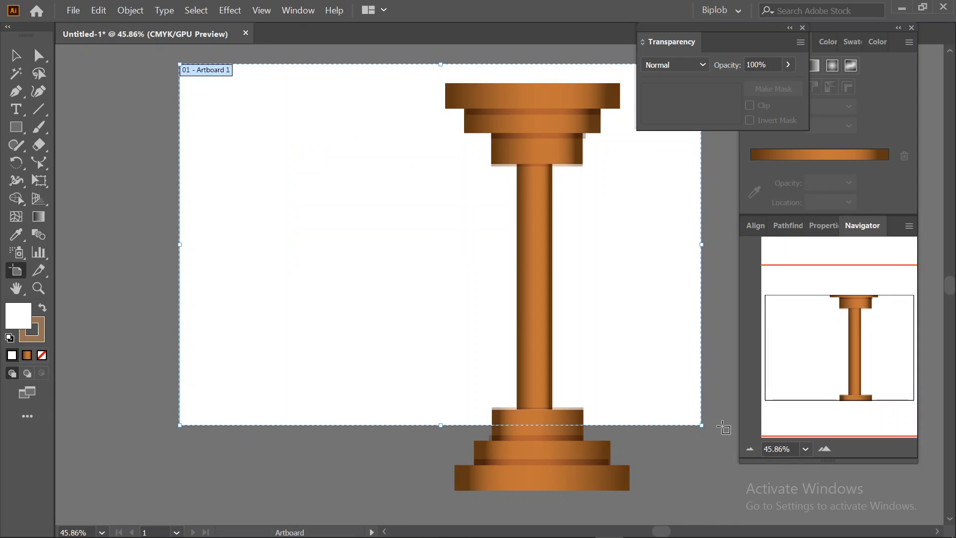
drag(703, 428, 843, 537)
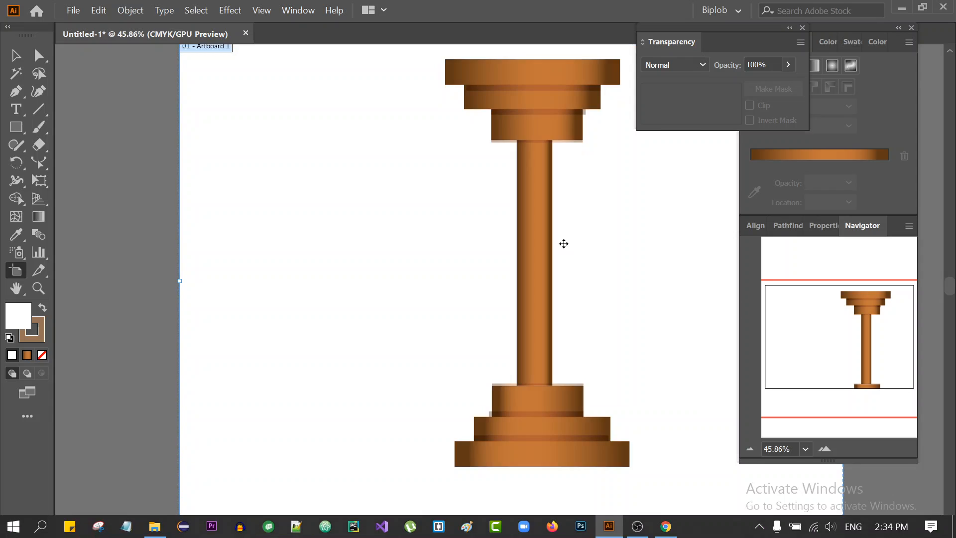
Scale the whole column down proportionally about its center and move it near the artboard's left edge
click(15, 55)
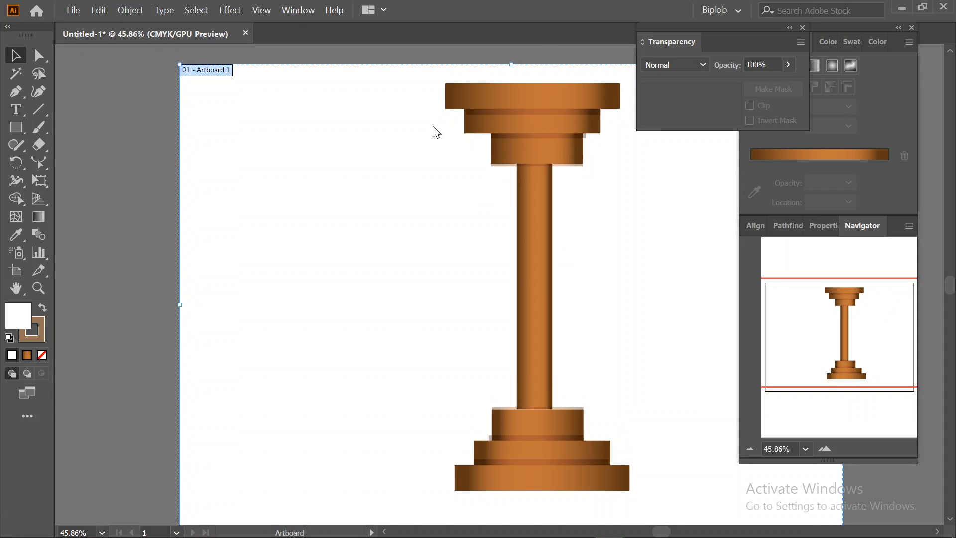
drag(421, 79, 667, 505)
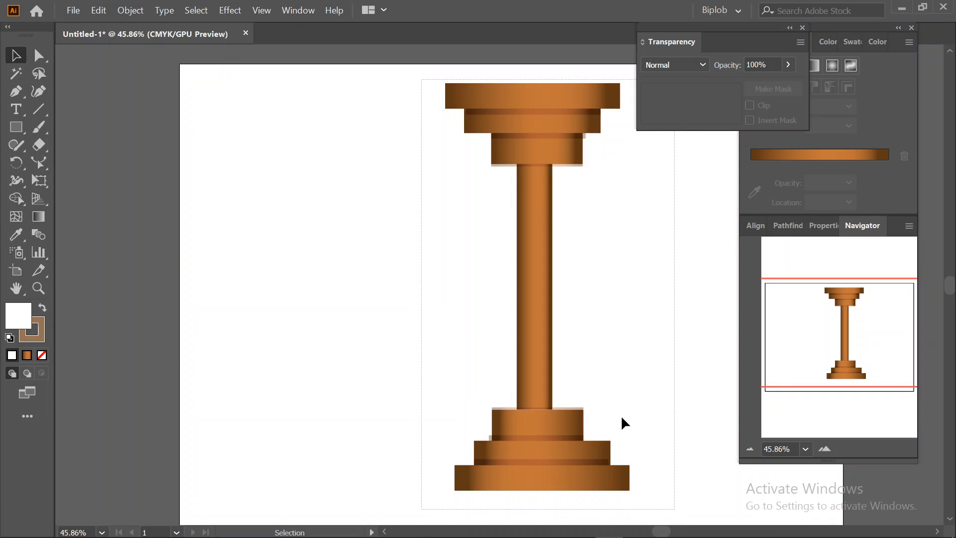
drag(622, 424, 599, 405)
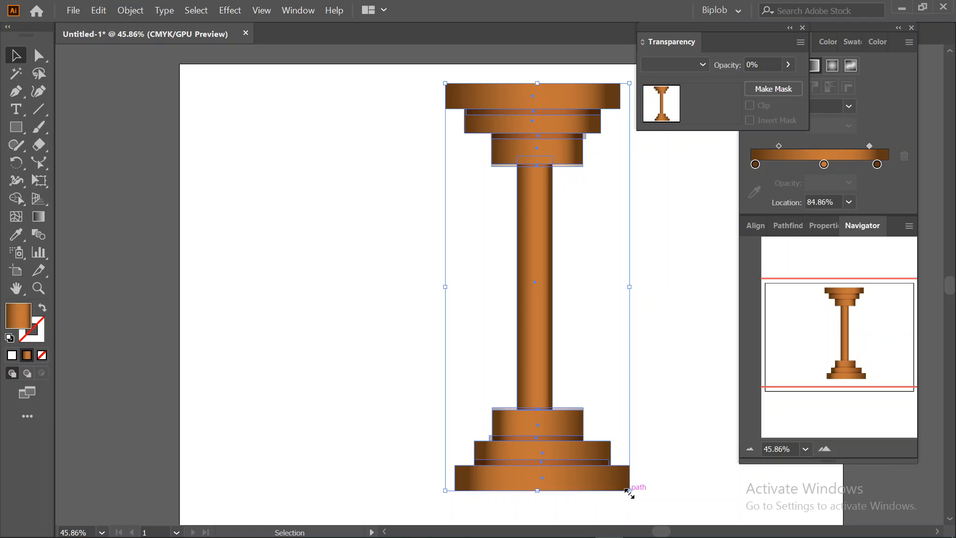
drag(629, 491, 583, 432)
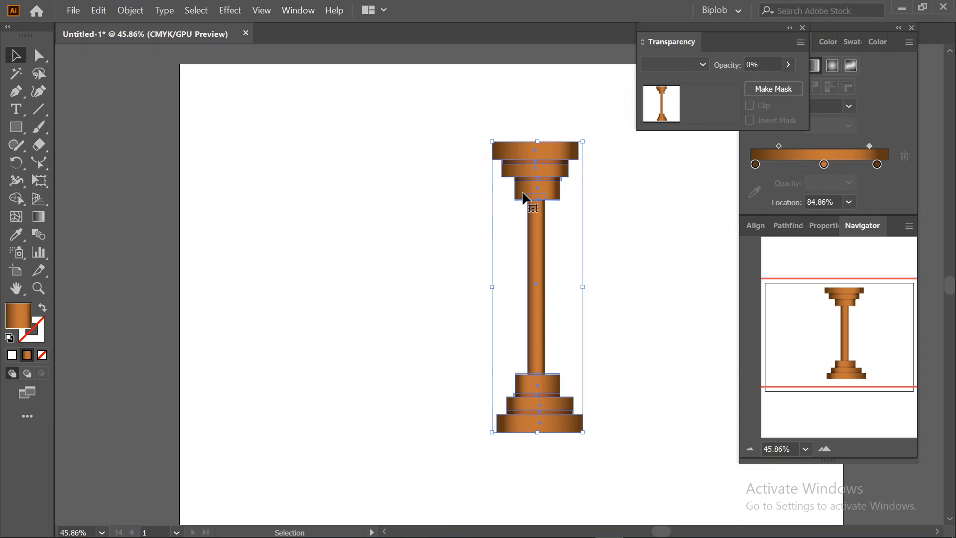
drag(514, 151, 267, 139)
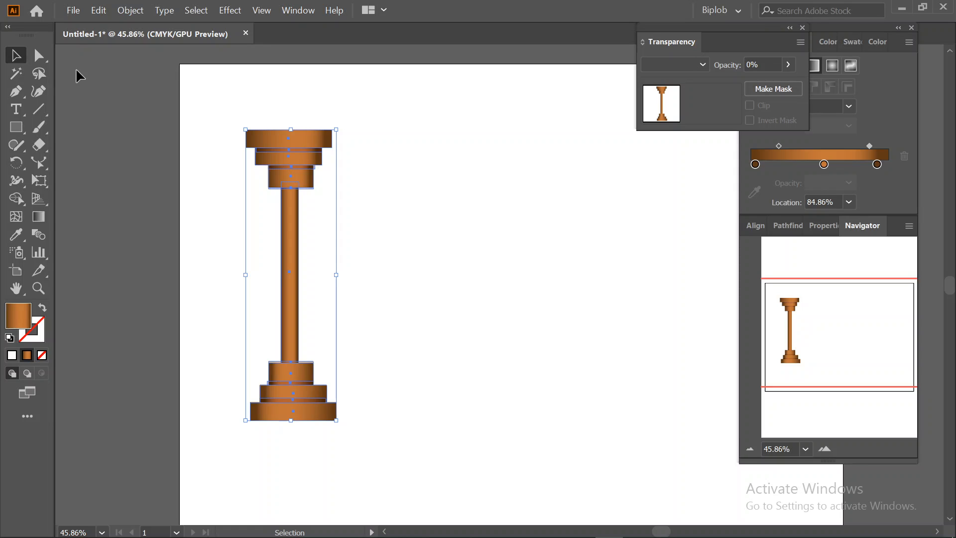
Select every part of the column and group the parts into one object
click(110, 70)
drag(252, 102, 319, 443)
right_click(305, 397)
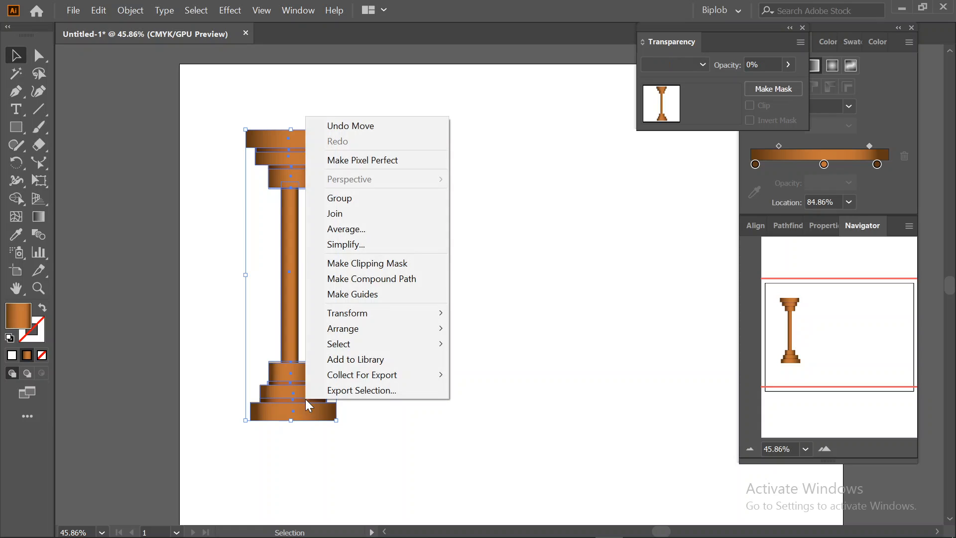
click(519, 363)
drag(217, 120, 439, 438)
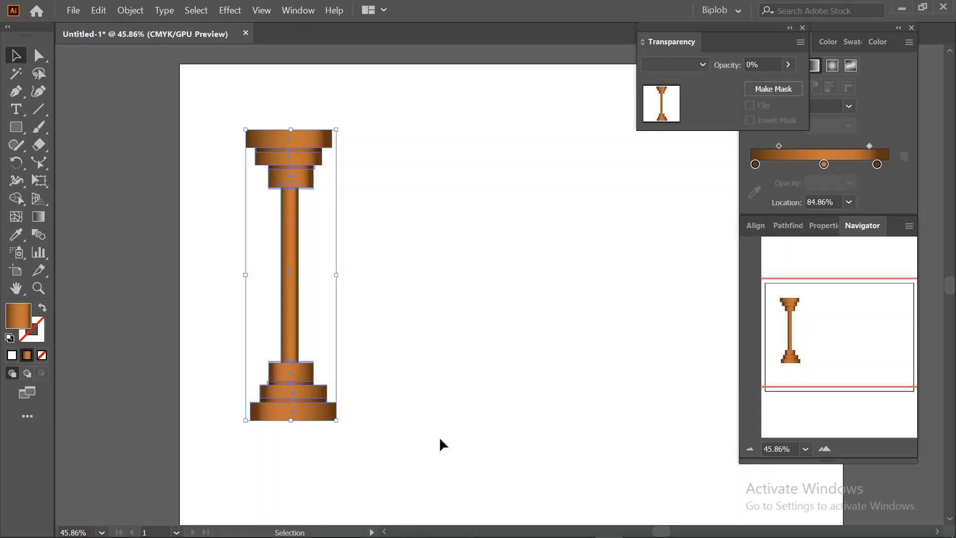
key(a)
key(v)
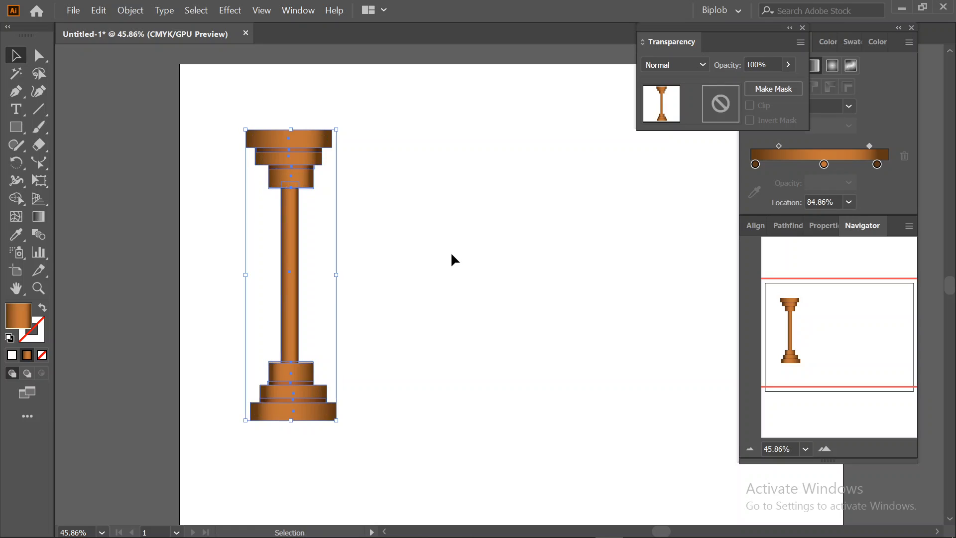
click(450, 252)
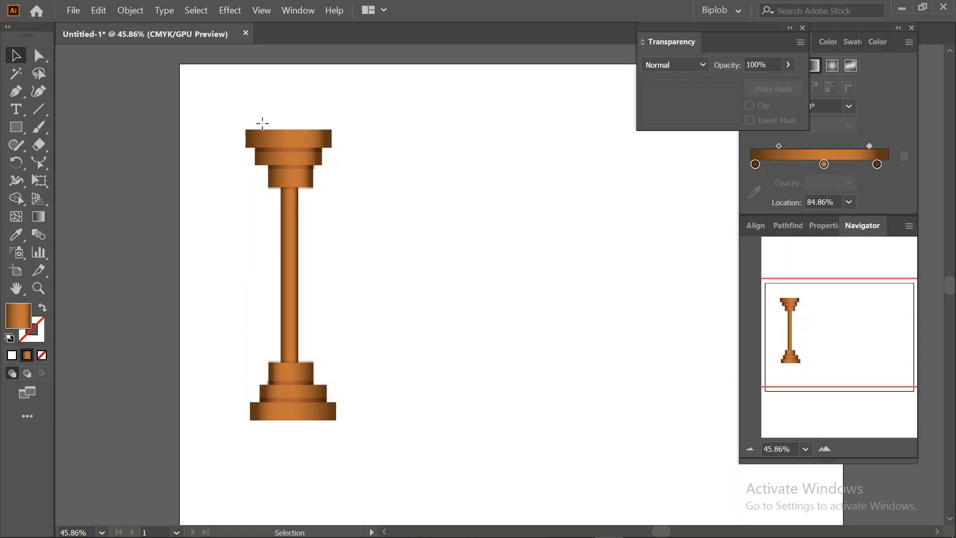
Draw a horizontal gradient beam about 11.5 in wide and 0.76 in high, resting on the column's top and aligned with its left side
key(m)
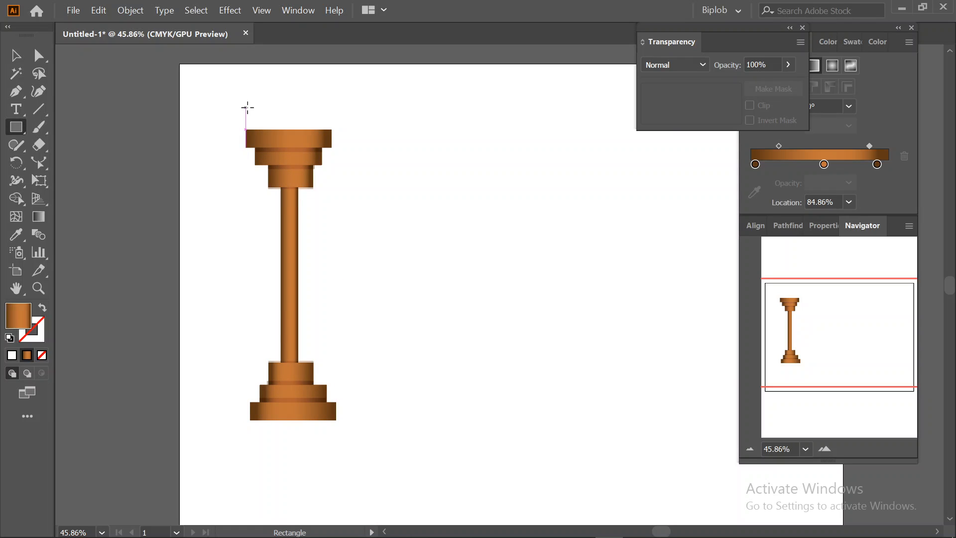
drag(248, 100, 662, 127)
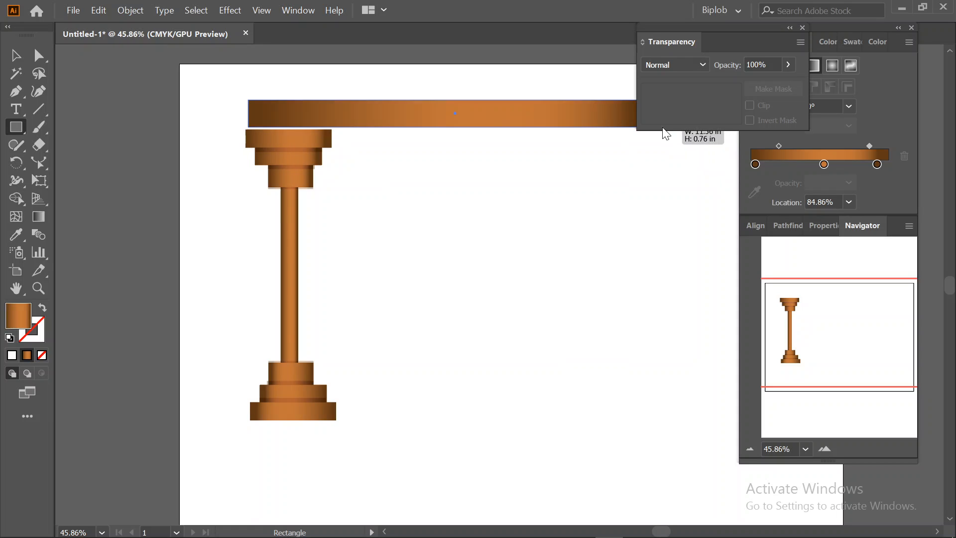
key(v)
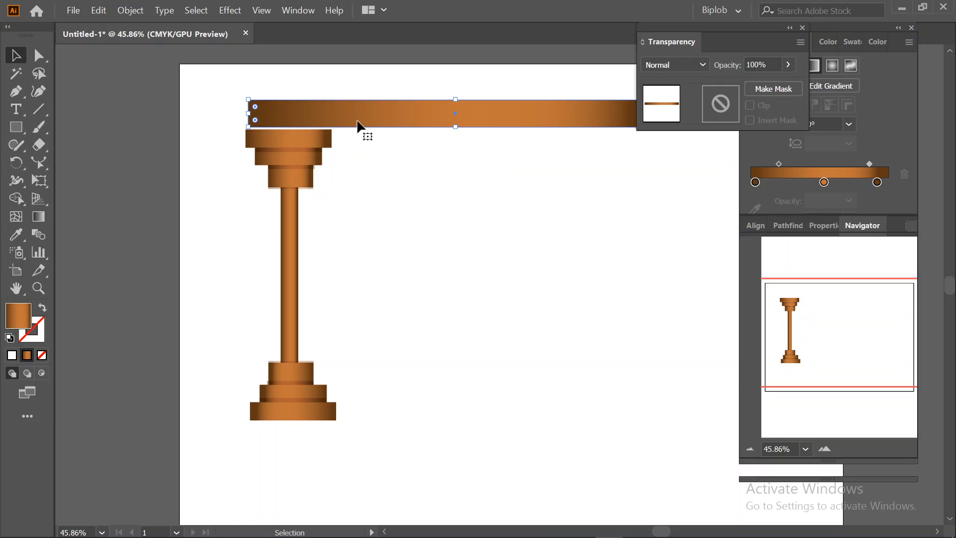
drag(359, 127, 356, 128)
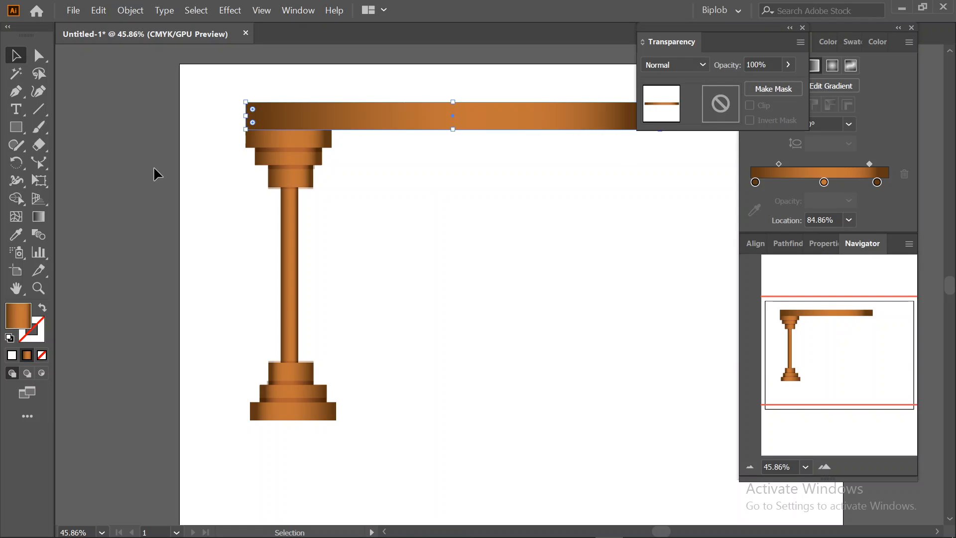
Duplicate the column horizontally and align the copy's capital with the right end of the beam
click(415, 170)
click(296, 157)
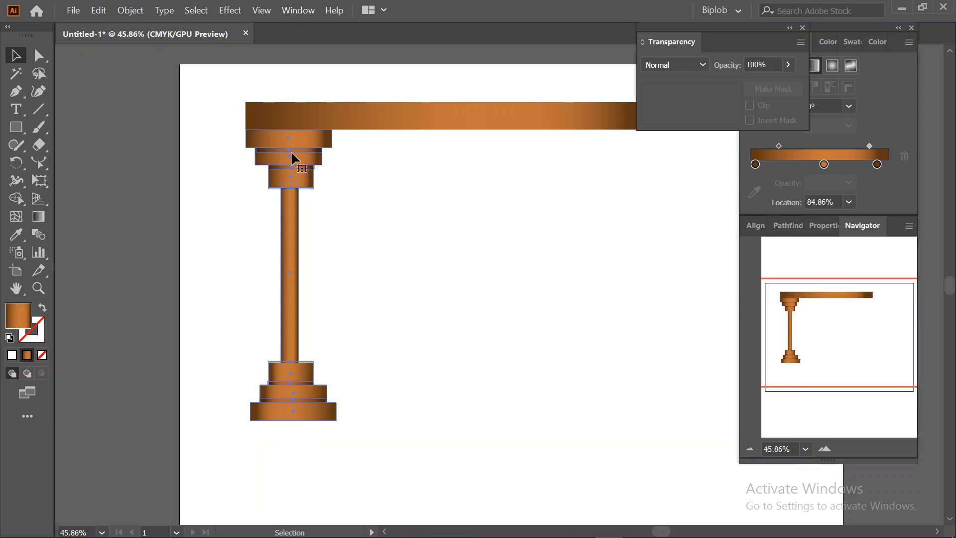
drag(292, 147, 676, 172)
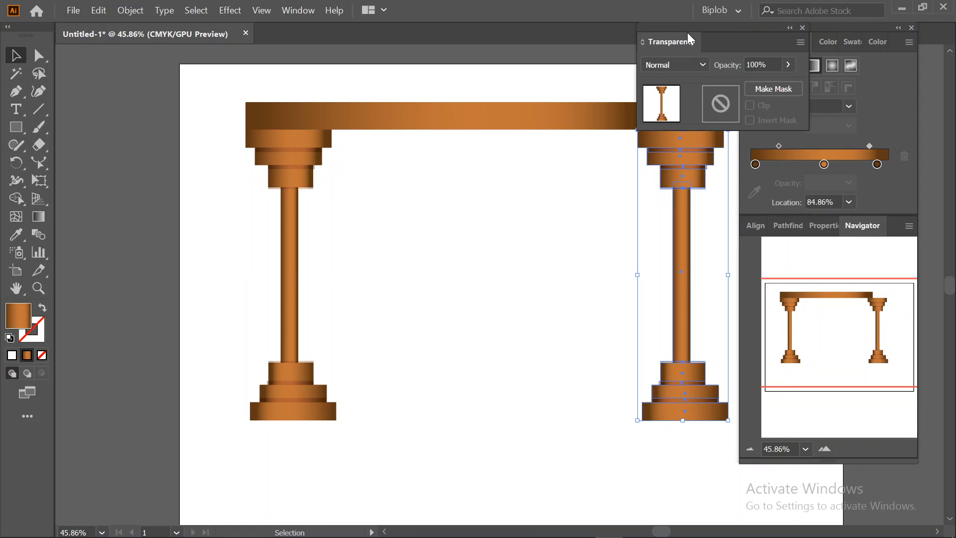
drag(725, 43, 762, 32)
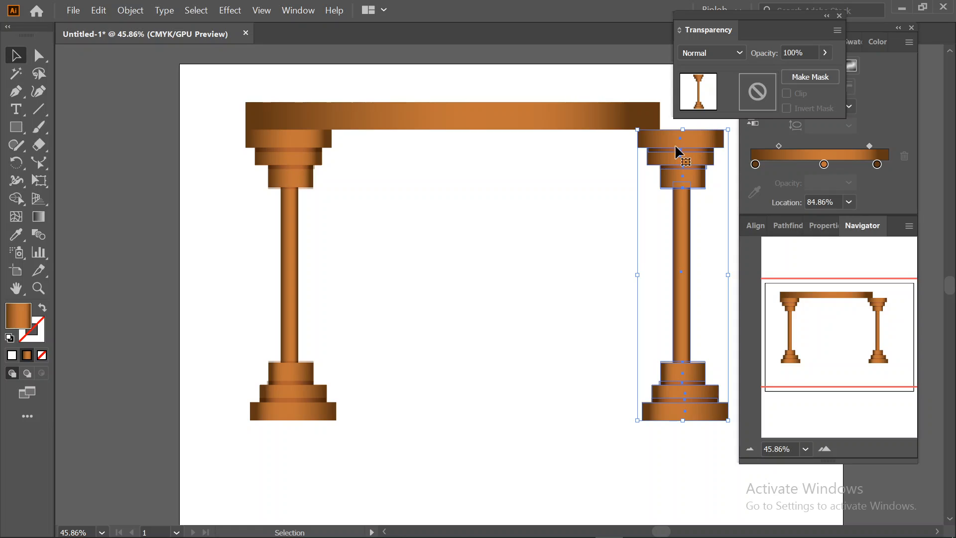
drag(675, 144, 609, 139)
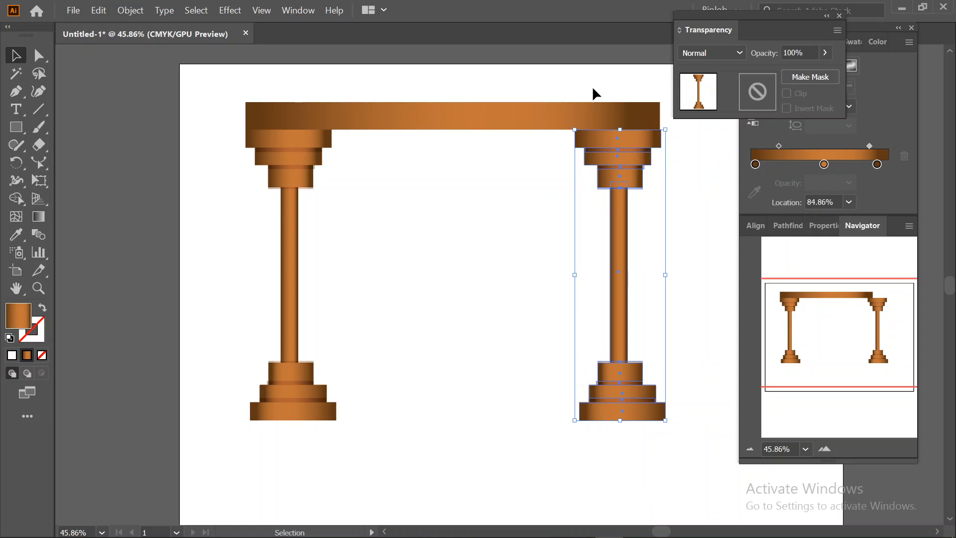
click(593, 87)
click(626, 146)
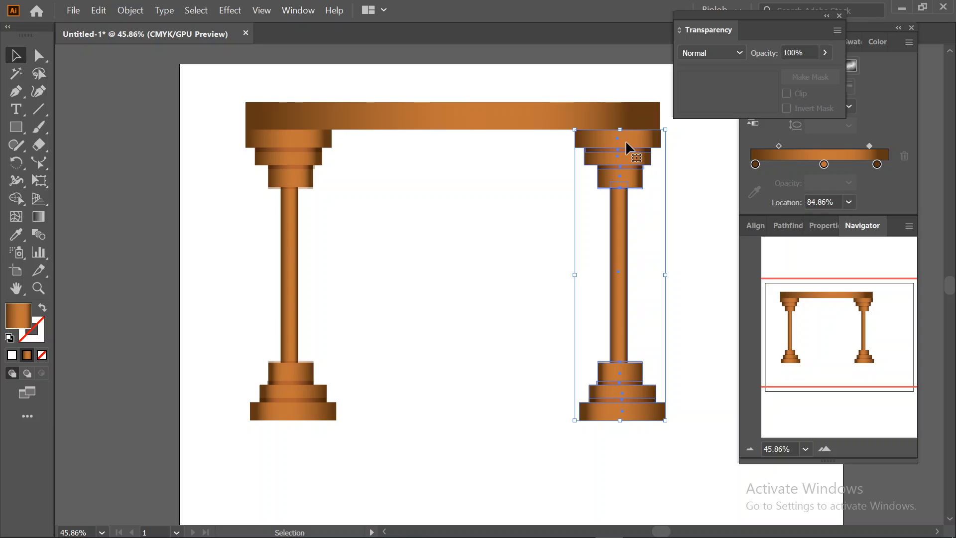
key(Left)
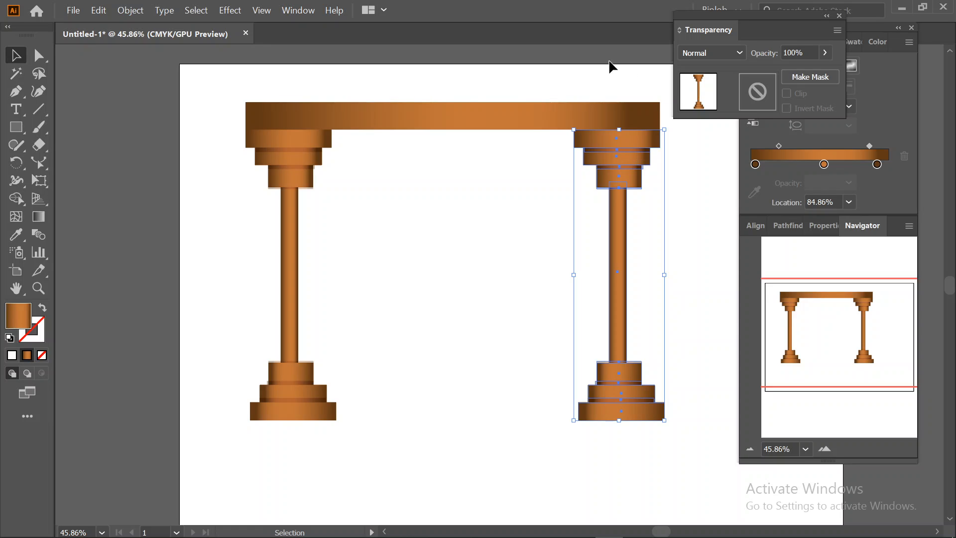
Select both columns and the beam and group them together
click(503, 202)
key(ctrl+a)
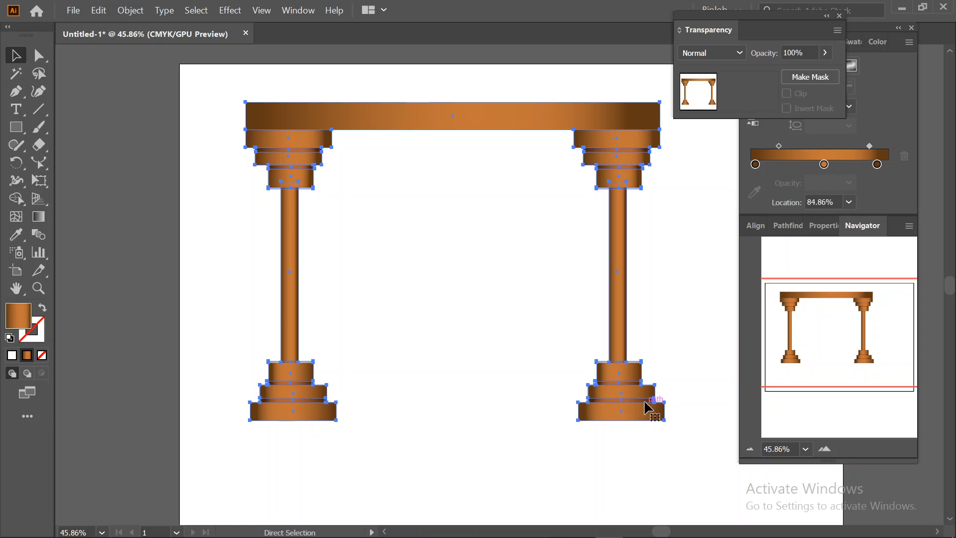
key(ctrl+g)
click(541, 471)
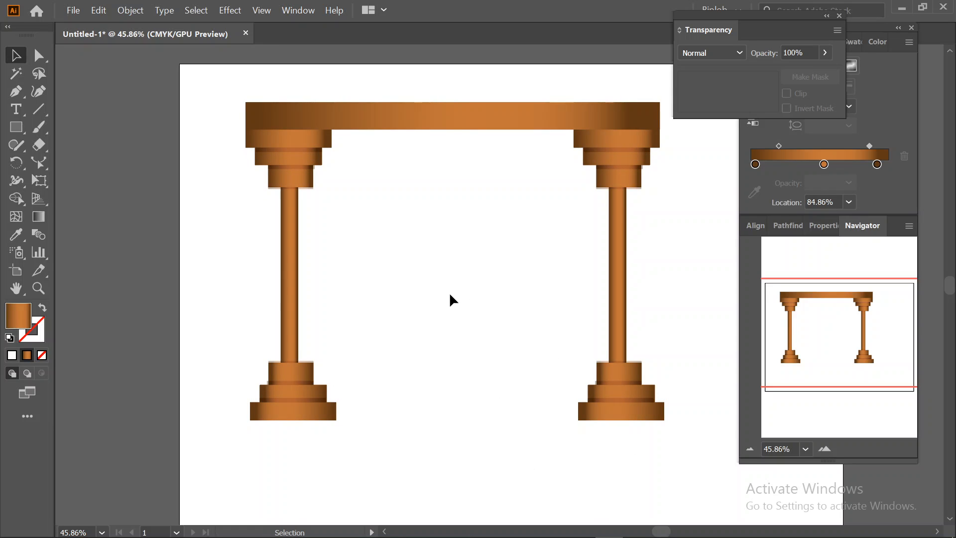
click(41, 167)
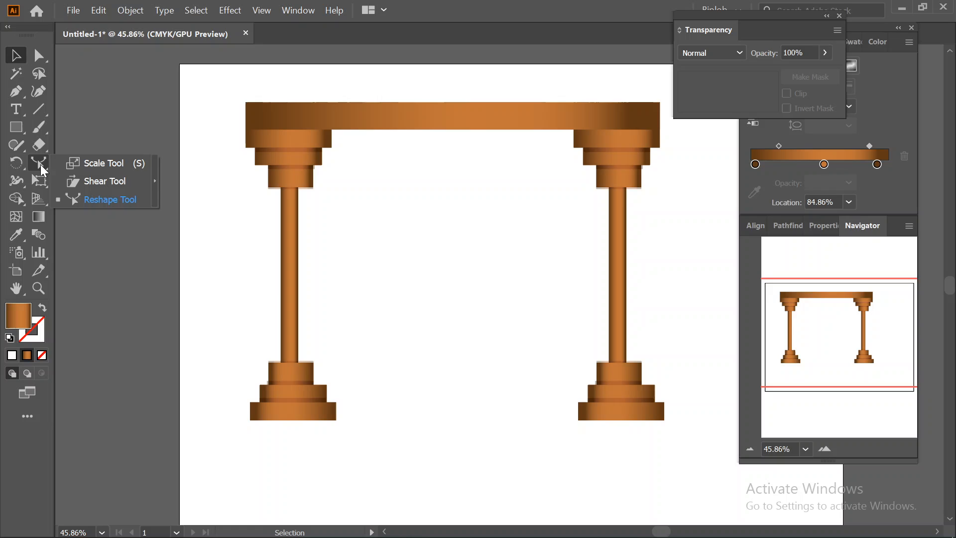
click(97, 164)
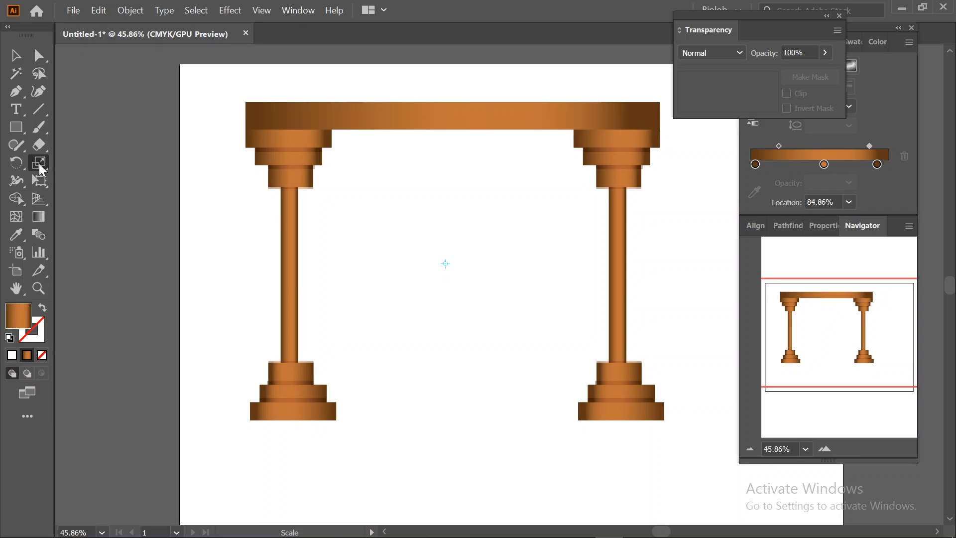
click(253, 121)
click(456, 293)
click(445, 287)
click(268, 126)
click(448, 279)
click(18, 70)
click(16, 57)
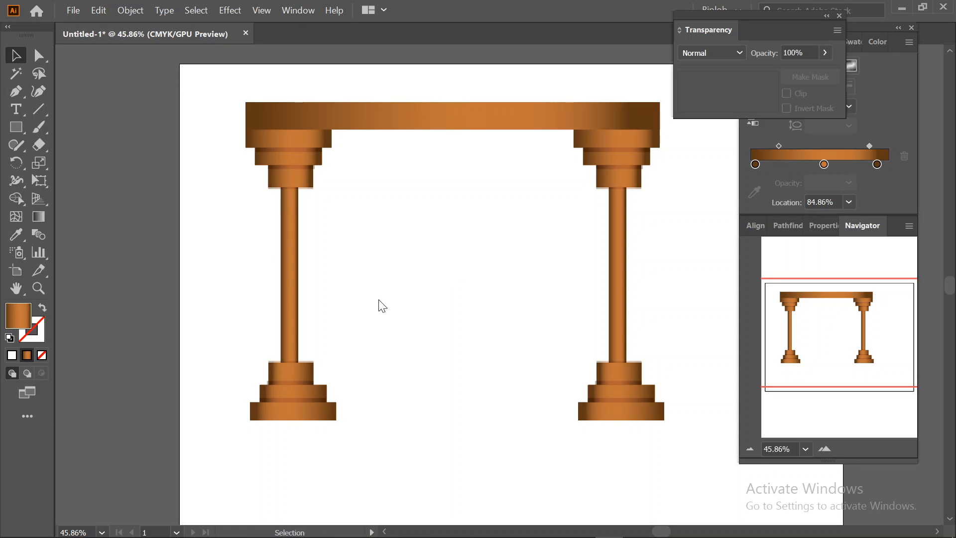
Scale the grouped two-column structure down proportionally about its center to roughly 60% of its size
key(ctrl+a)
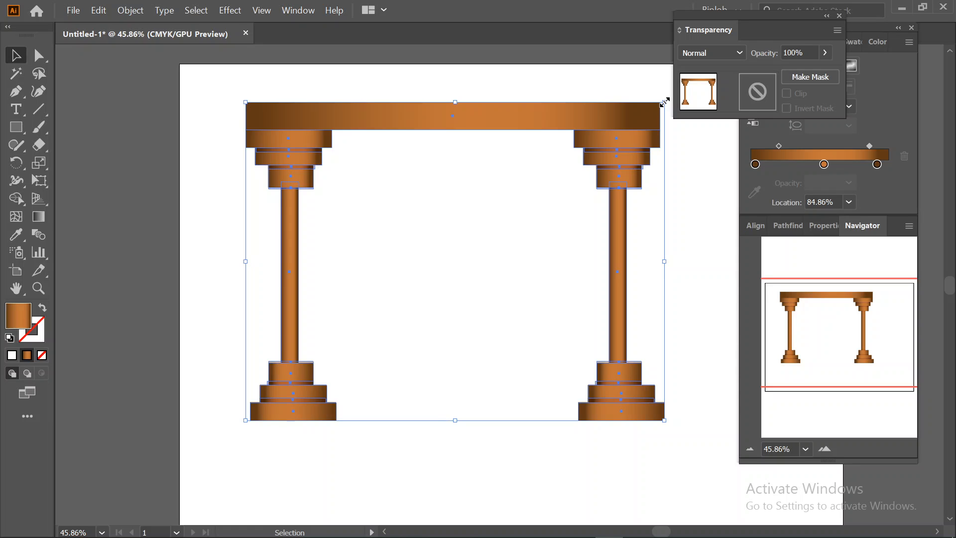
drag(665, 102, 585, 159)
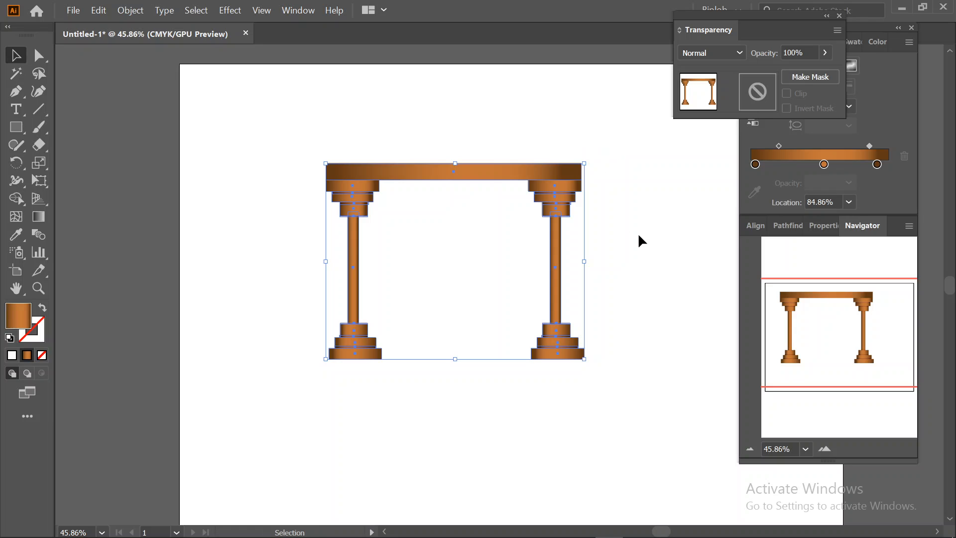
key(ctrl+z)
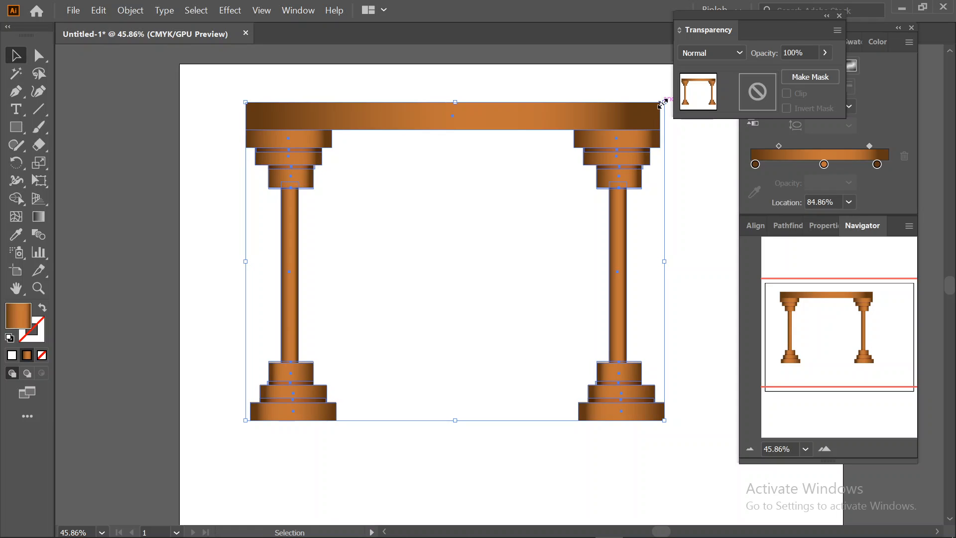
drag(664, 102, 583, 165)
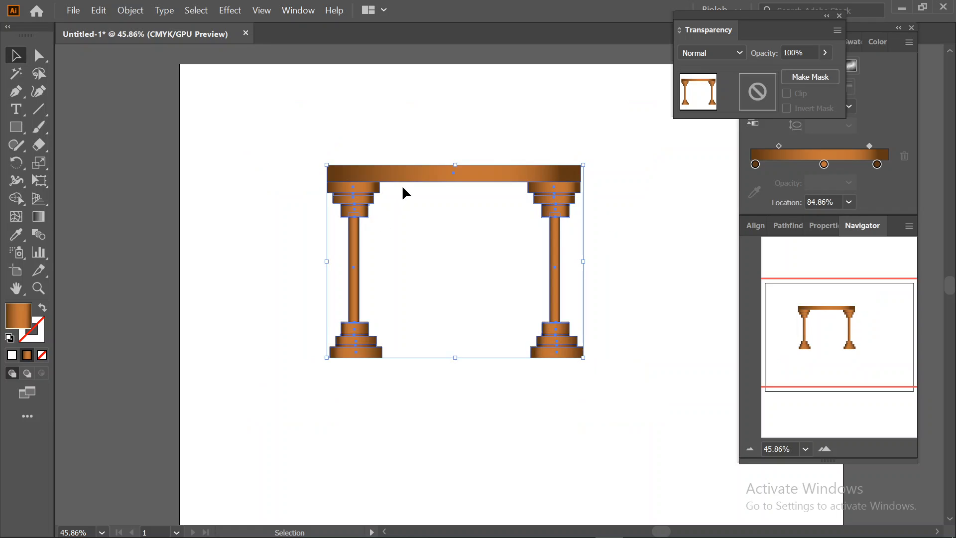
Undo the last scaling and make a copy of the two-column group scaled to roughly 60% around its center
key(ctrl+z)
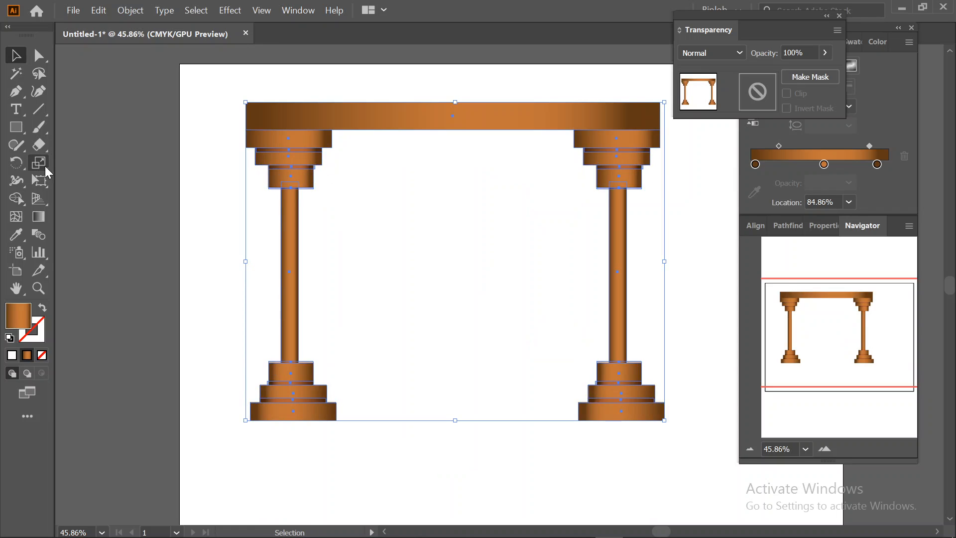
click(39, 163)
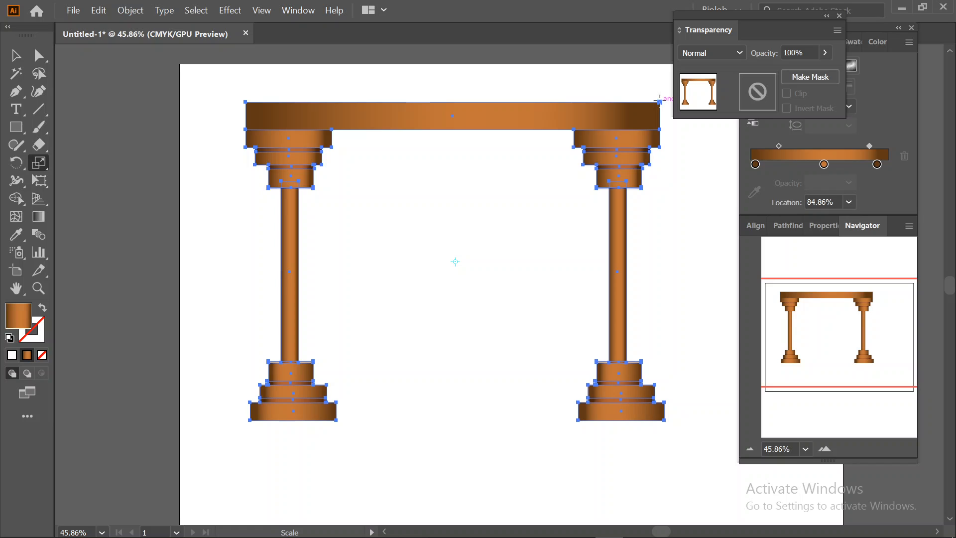
drag(660, 101, 577, 172)
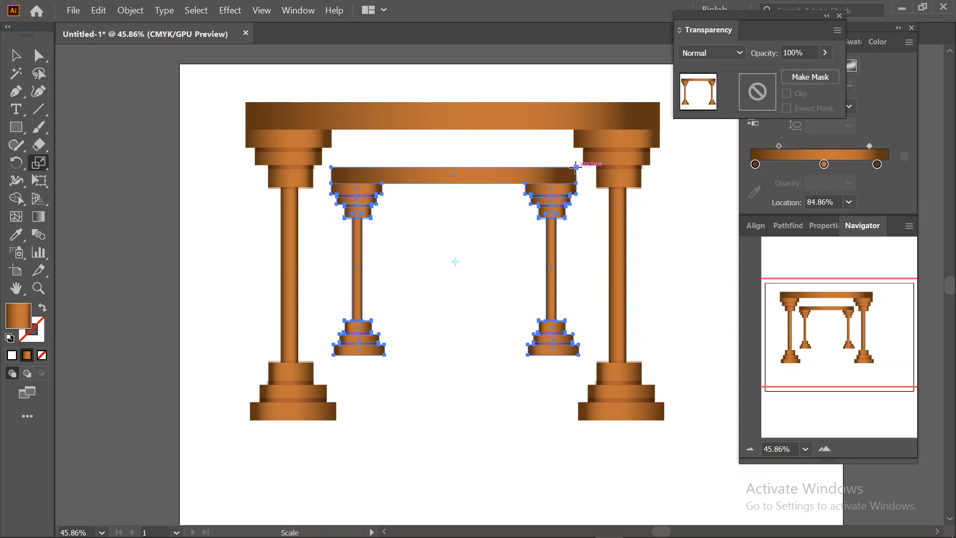
Repeat the scaled copy four times to build a row of structures receding toward the center
key(ctrl+d)
key(ctrl+d)
key(ctrl+d)
key(ctrl+d)
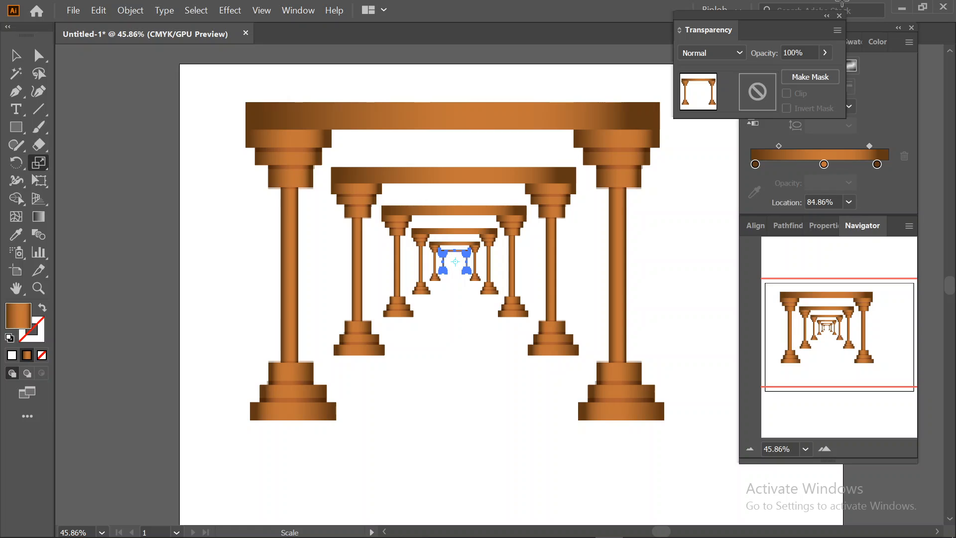
Check the student's shared screen in the Google Meet call in Chrome, and return to the Illustrator document
click(902, 9)
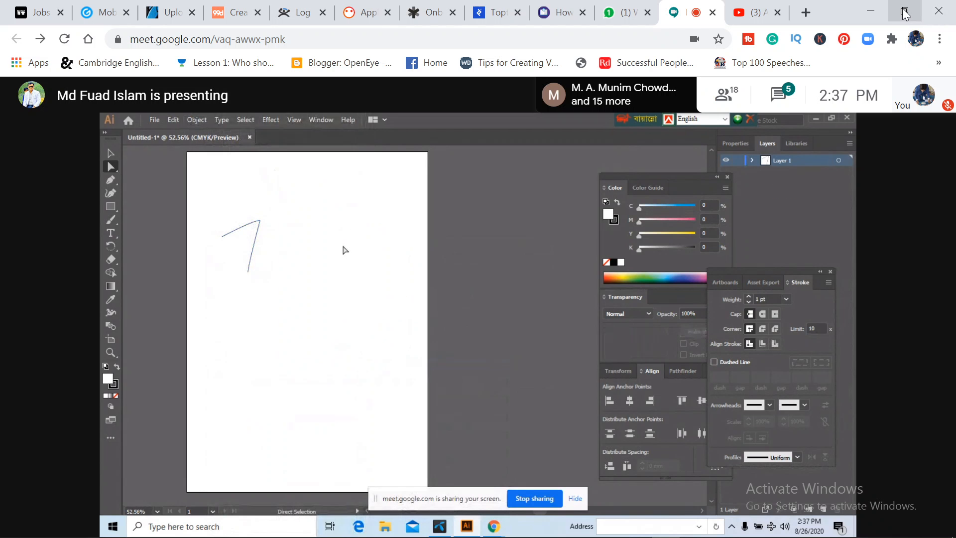
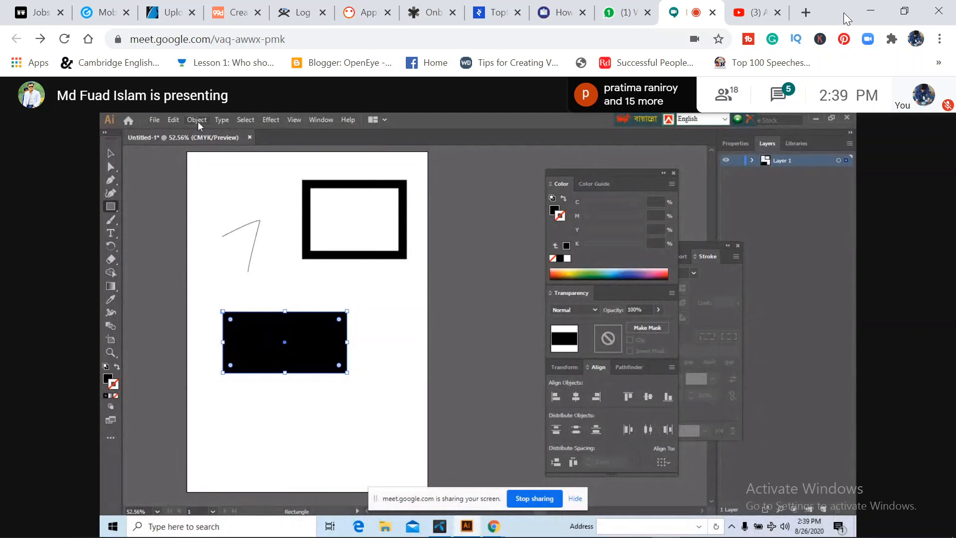
click(871, 11)
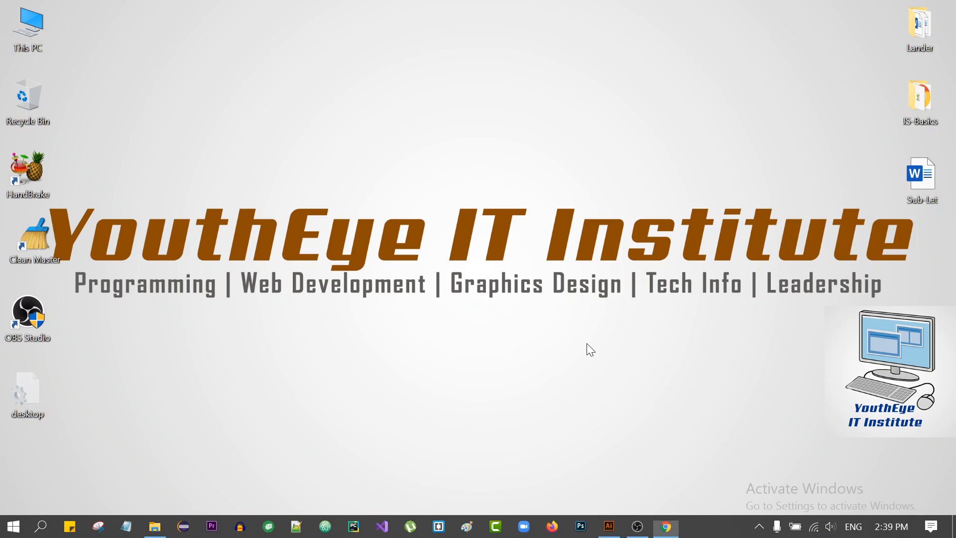
click(610, 529)
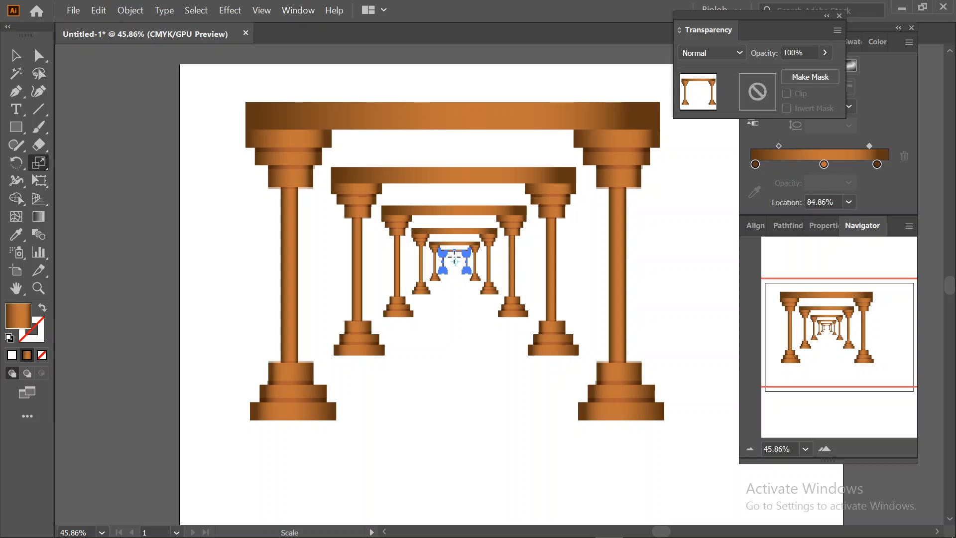
Undo all the scaled copies of the two-column structure, keeping only the full-size original
key(ctrl+z)
key(ctrl+z)
key(ctrl+z)
key(ctrl+z)
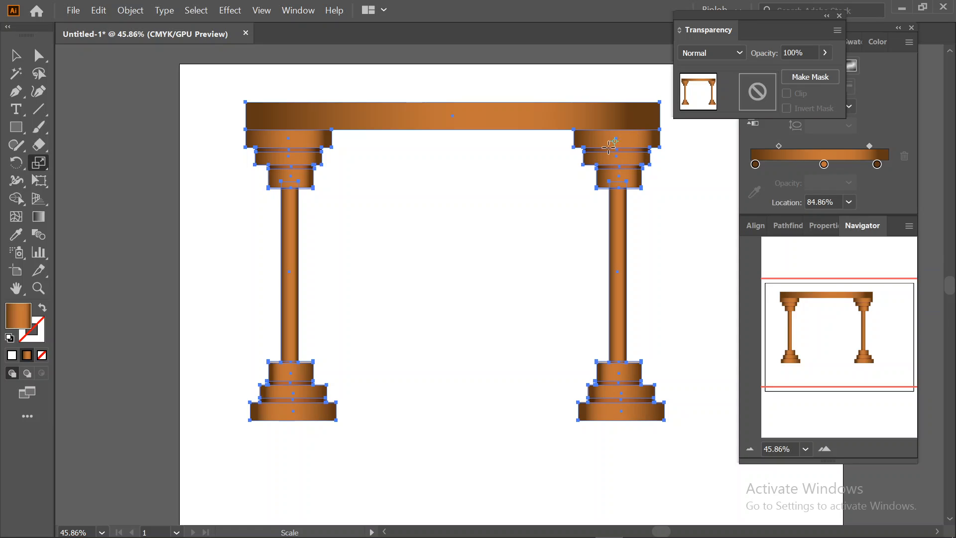
key(super+space)
alt+click(659, 104)
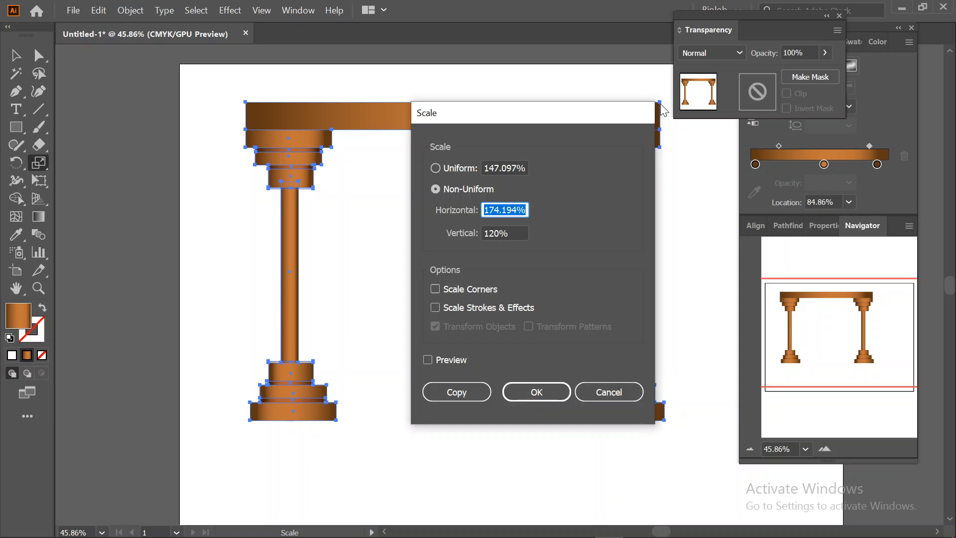
click(604, 391)
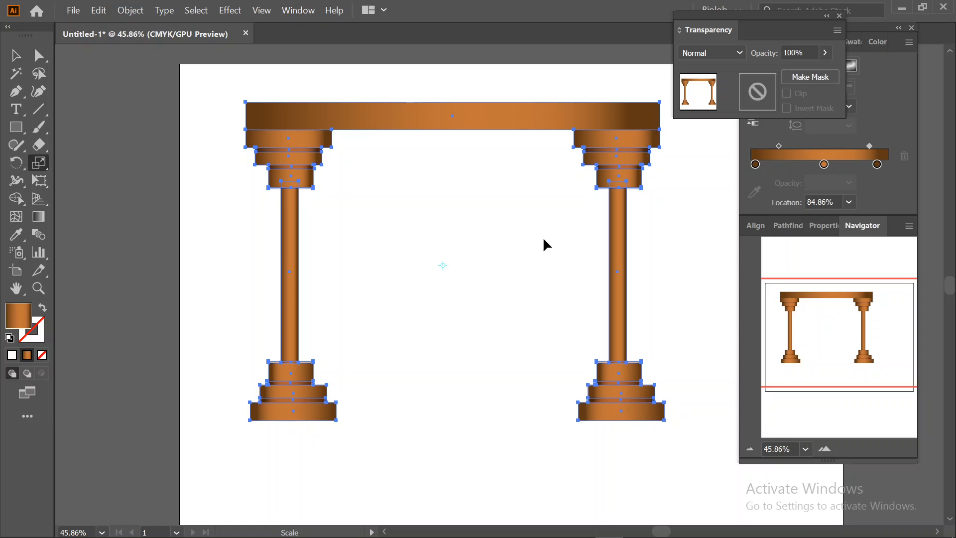
Try scaling the original structure down about its center by its bounding box several times, undoing each attempt
click(16, 56)
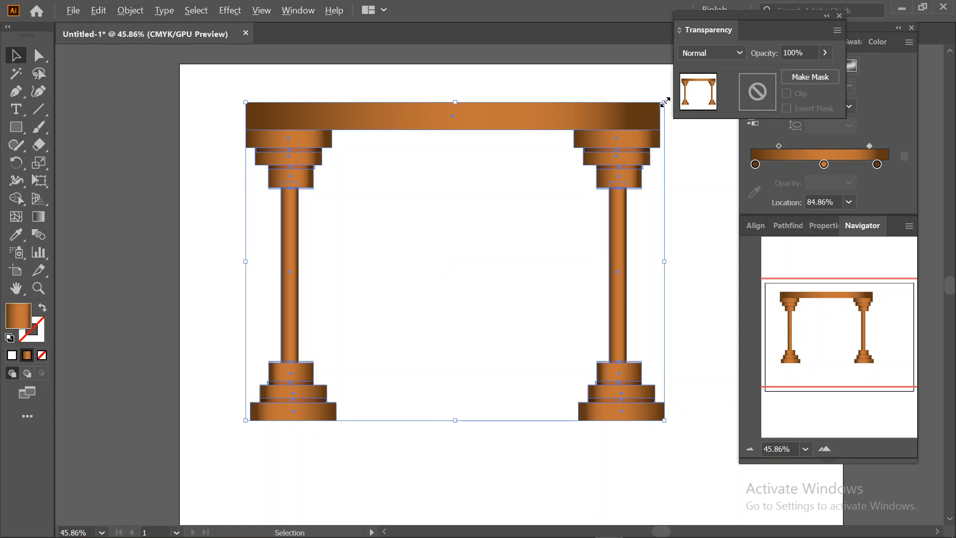
drag(665, 102, 606, 144)
key(ctrl)
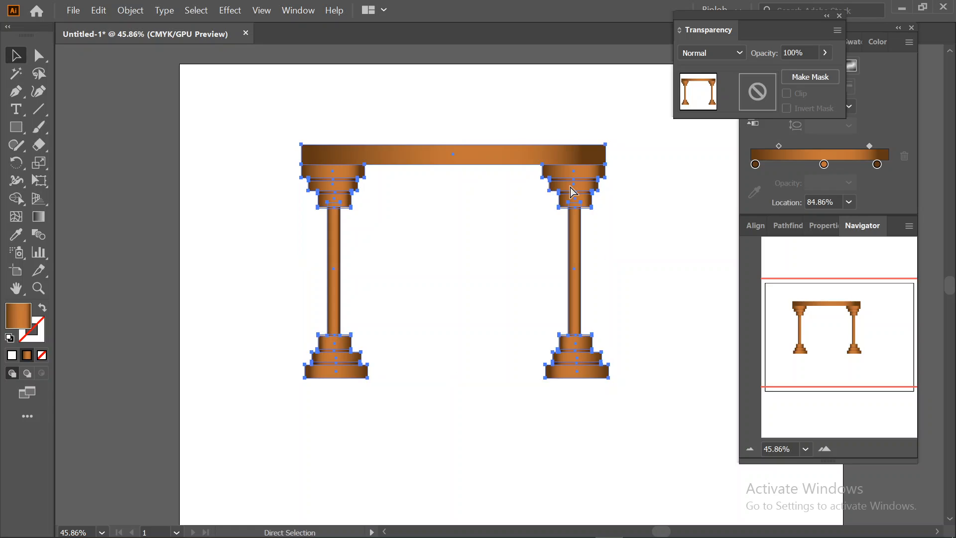
key(ctrl+z)
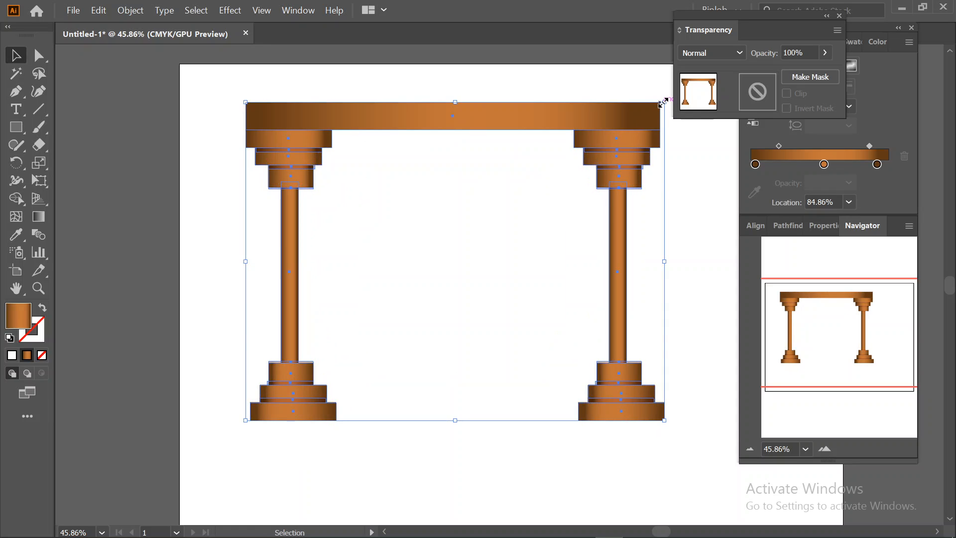
drag(664, 102, 622, 142)
key(ctrl+z)
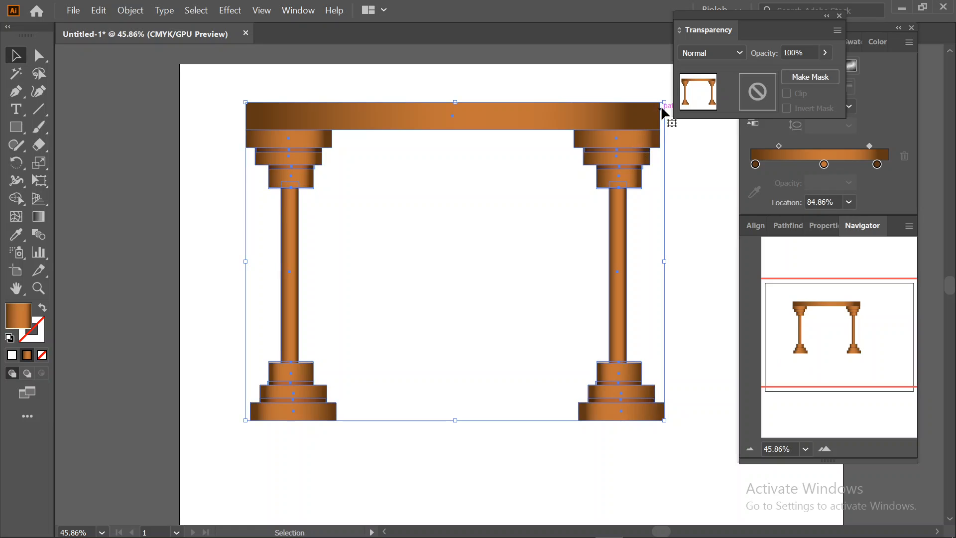
drag(664, 102, 619, 150)
key(ctrl+z)
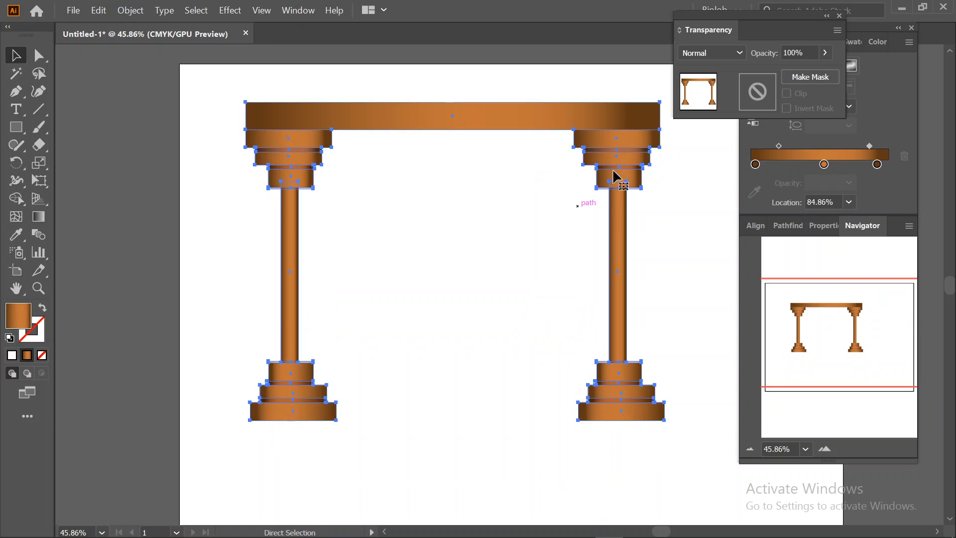
key(v)
drag(660, 102, 606, 162)
key(a)
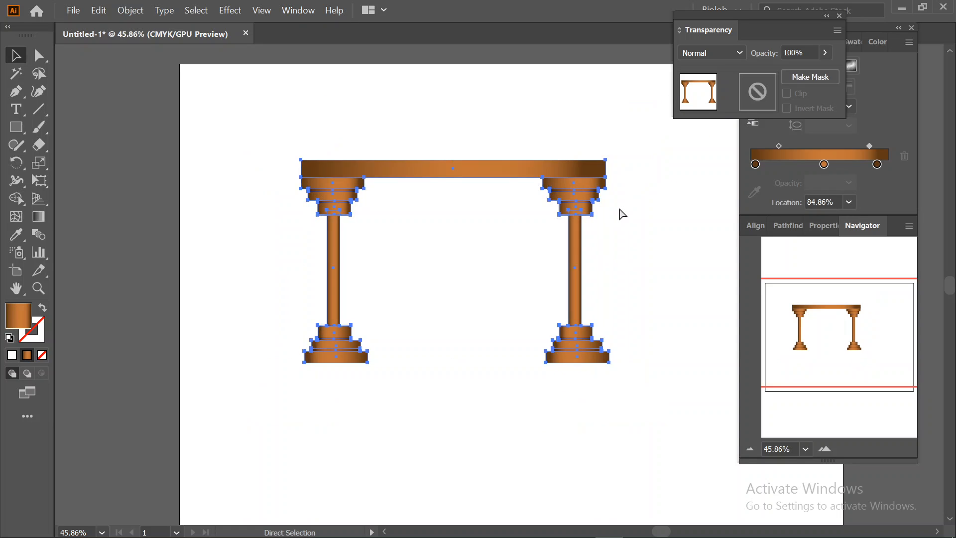
key(ctrl+z)
key(v)
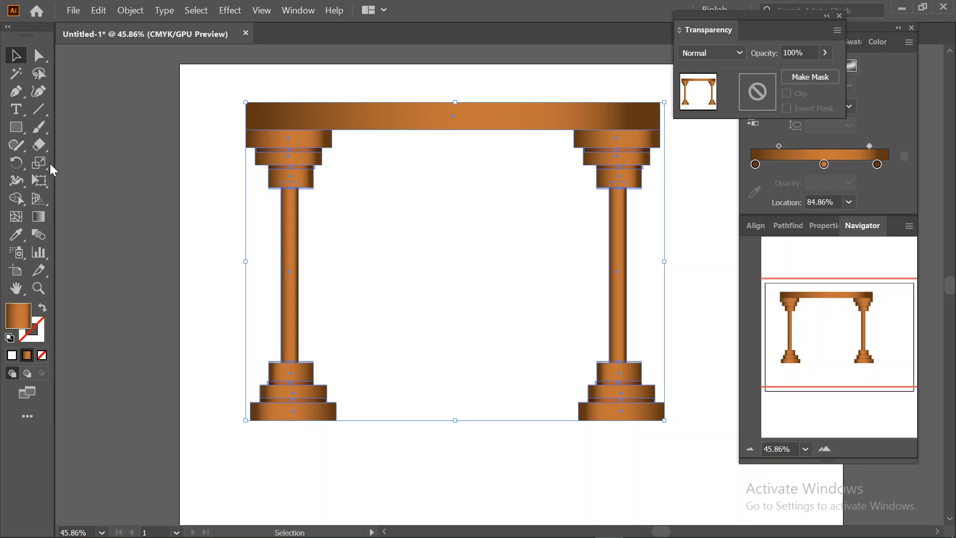
Copy the structure scaled to roughly 70% around its center with the Scale tool, and repeat the transformation into a receding colonnade of eight
key(s)
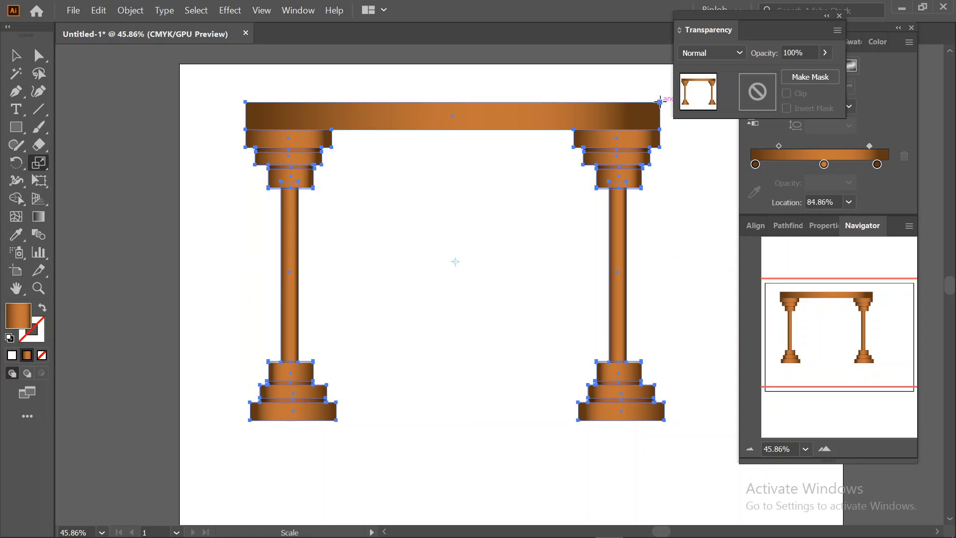
drag(659, 101, 601, 163)
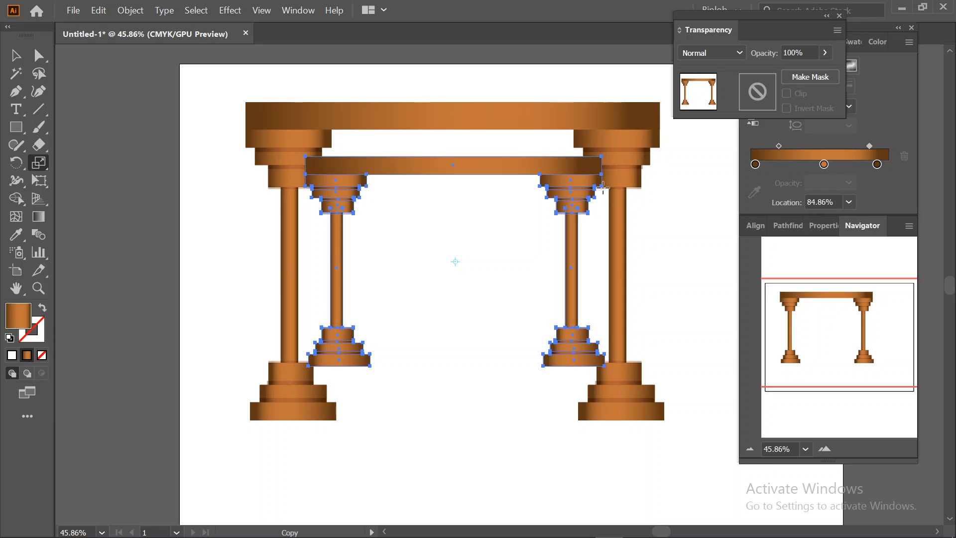
key(ctrl+d)
key(ctrl+d)
key(ctrl+d)
key(ctrl+d)
key(ctrl+d)
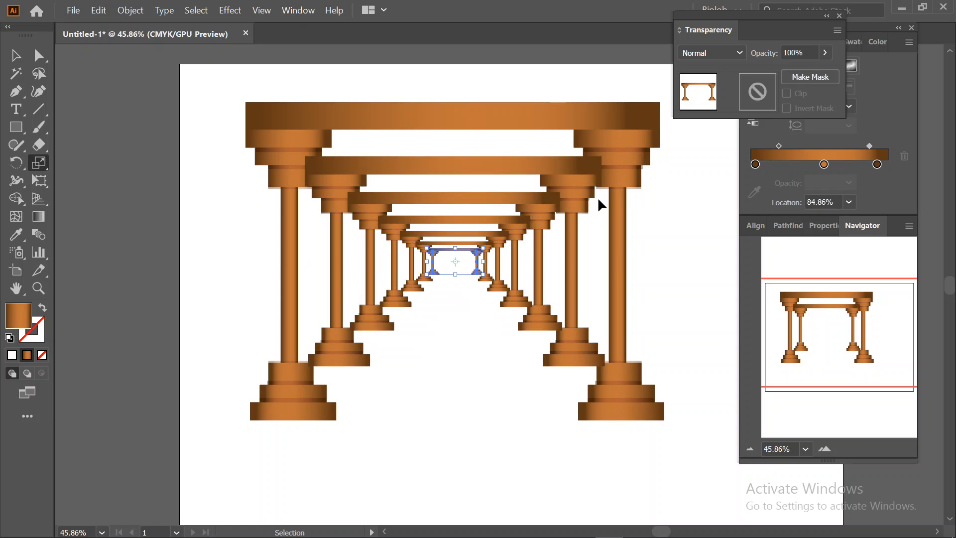
key(ctrl+d)
key(ctrl+d)
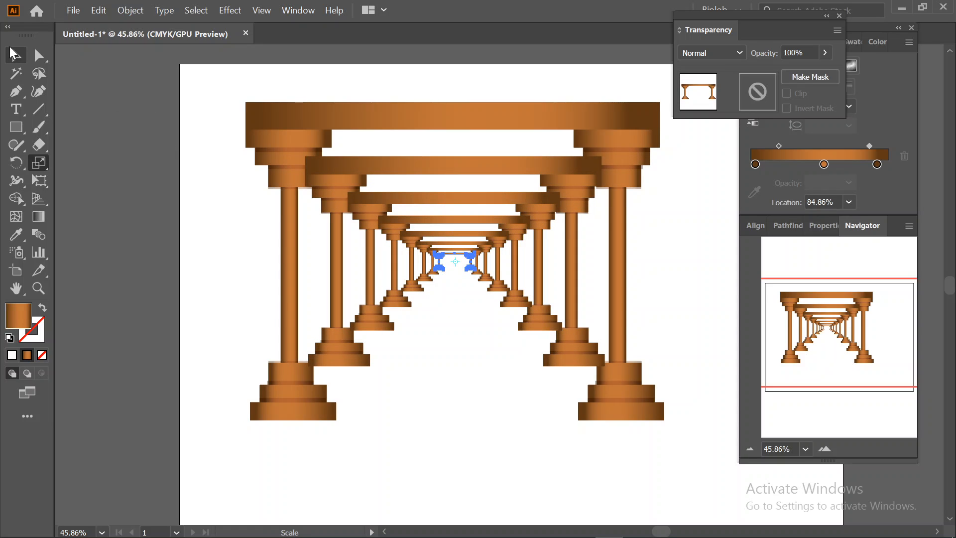
Select all the smaller copies inside the front structure and send them to the back
click(15, 54)
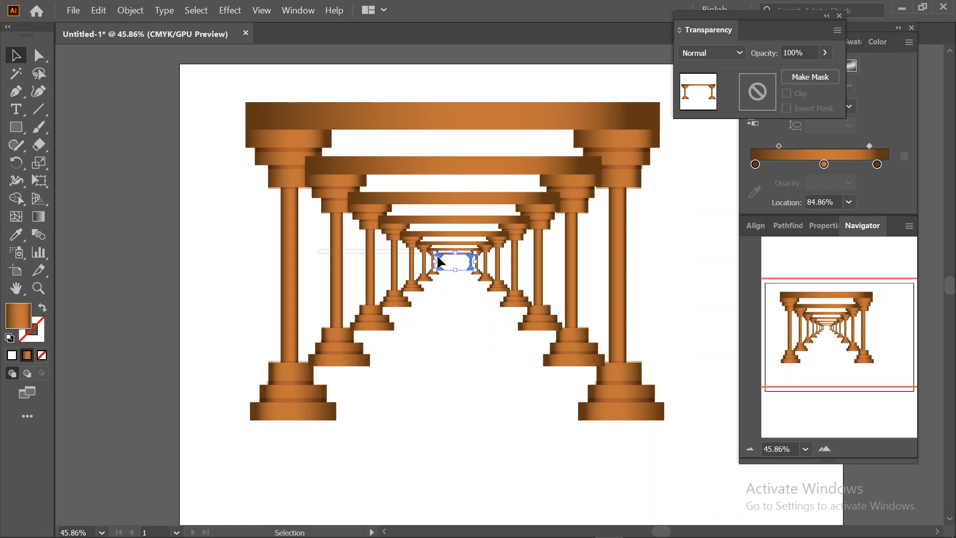
drag(437, 256, 486, 264)
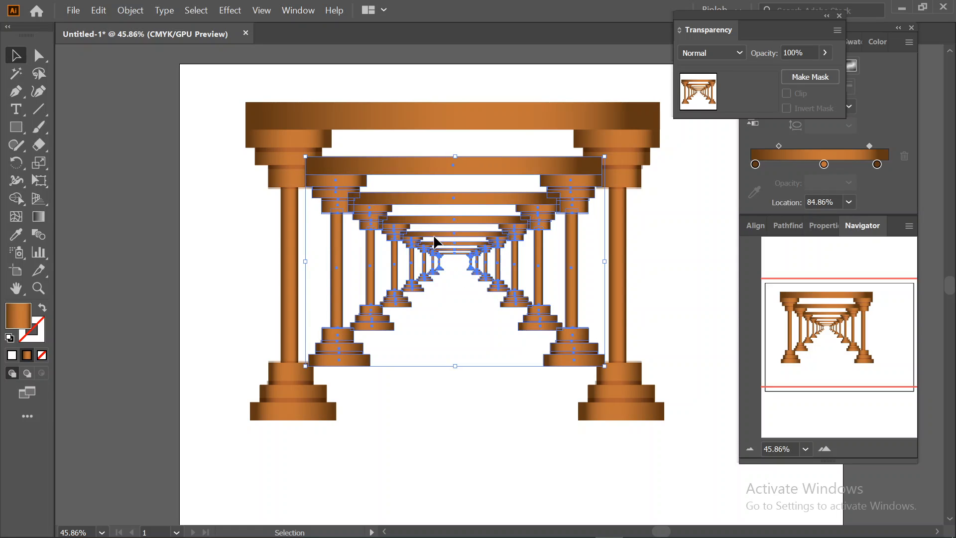
right_click(421, 175)
mouse_move(506, 324)
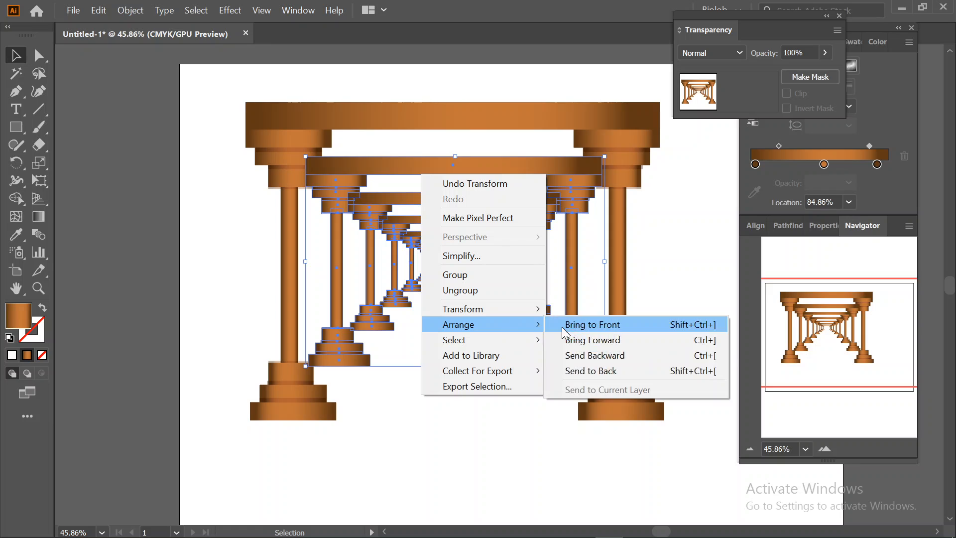
click(602, 370)
click(486, 427)
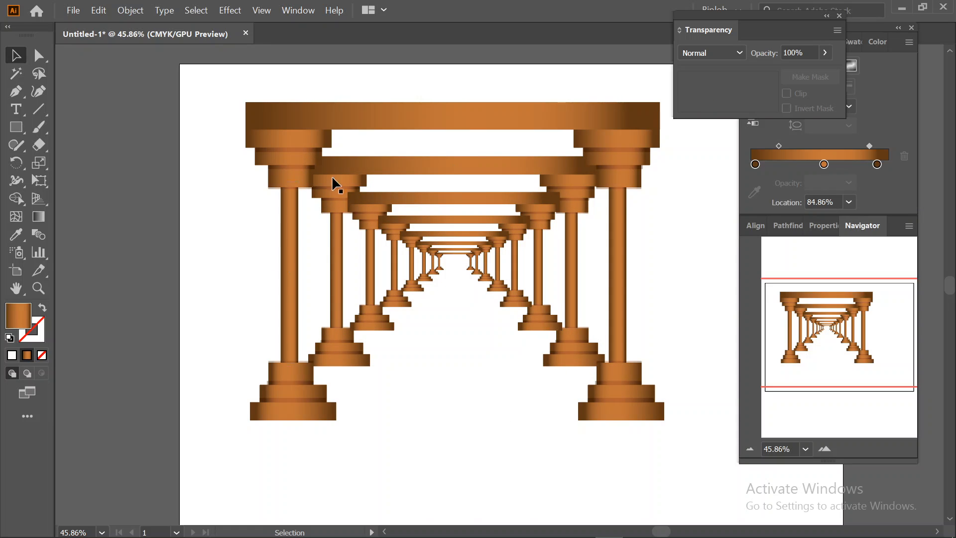
Select only the second-largest structure, send it to the back, and clear the selection
click(363, 170)
right_click(362, 169)
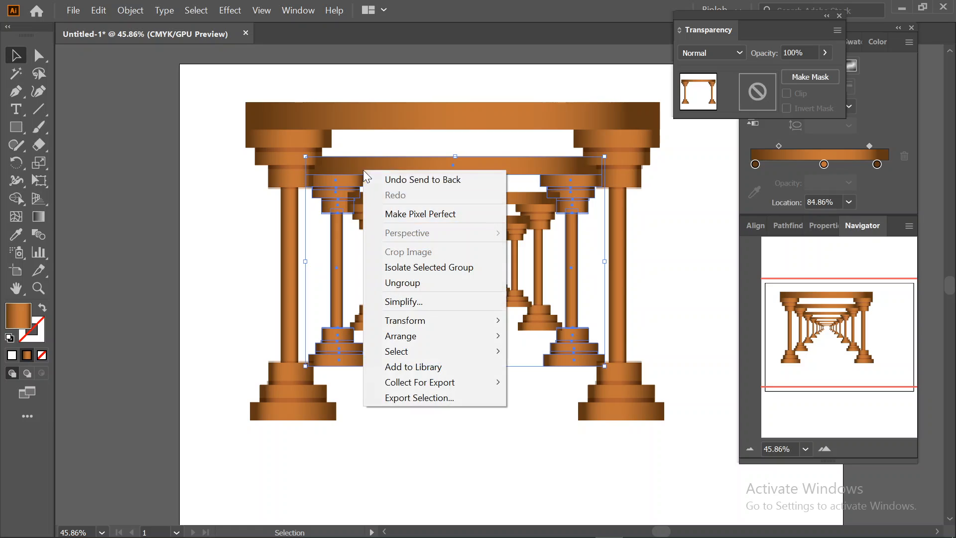
click(537, 424)
click(452, 172)
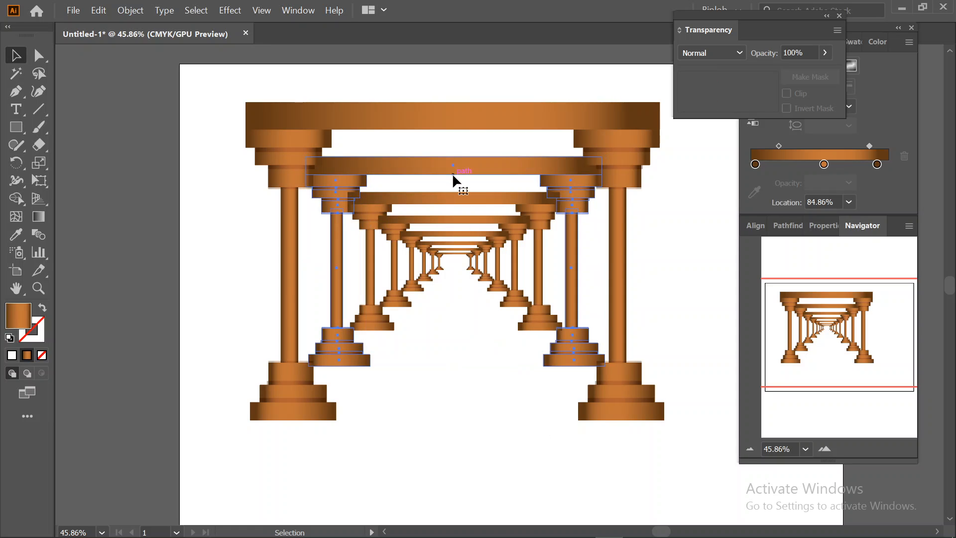
right_click(452, 170)
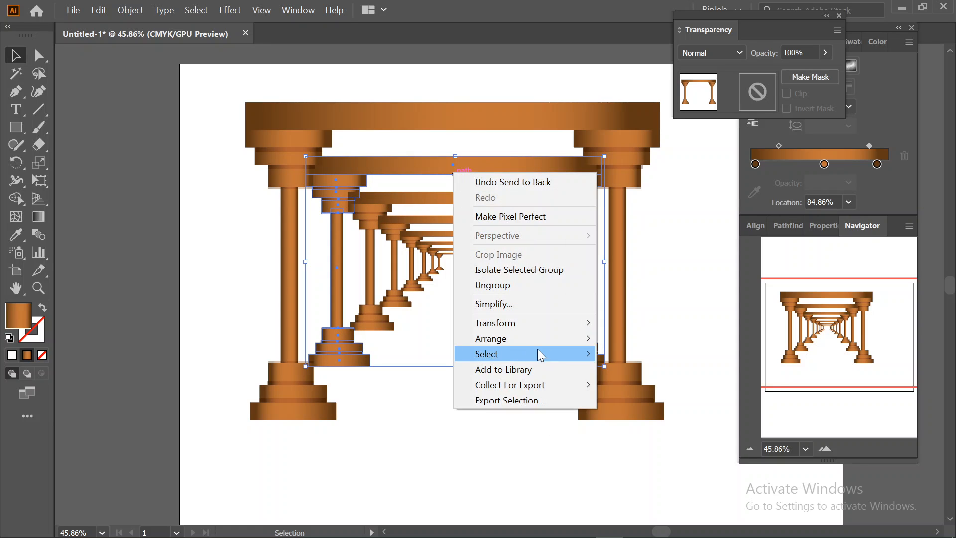
mouse_move(581, 339)
click(624, 384)
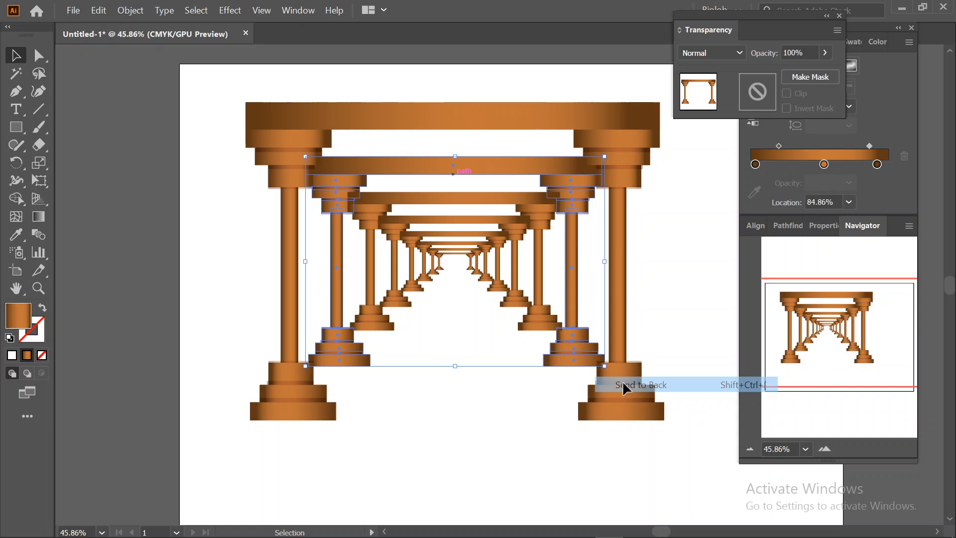
click(473, 433)
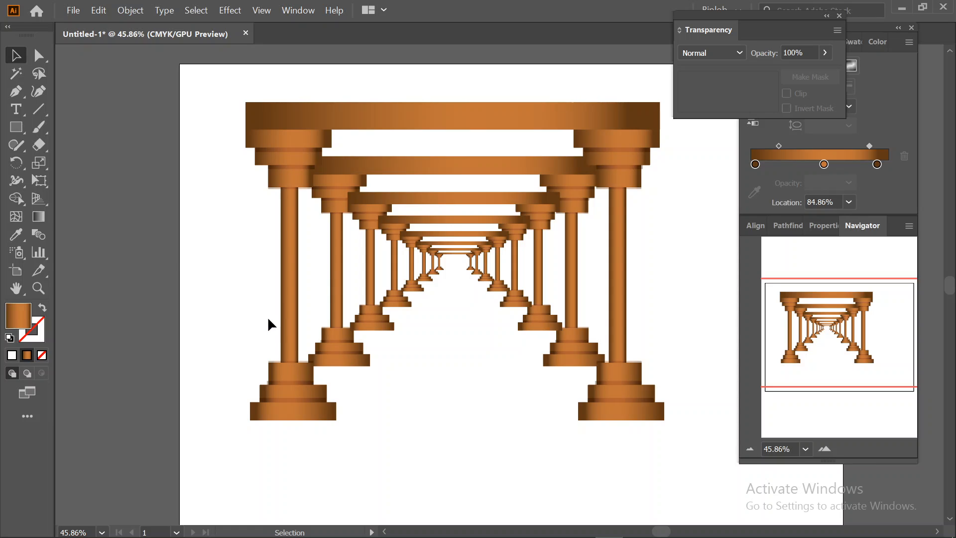
Undo the stacking changes and all the scaled copies, back to the single original structure
key(ctrl+z)
key(ctrl+z)
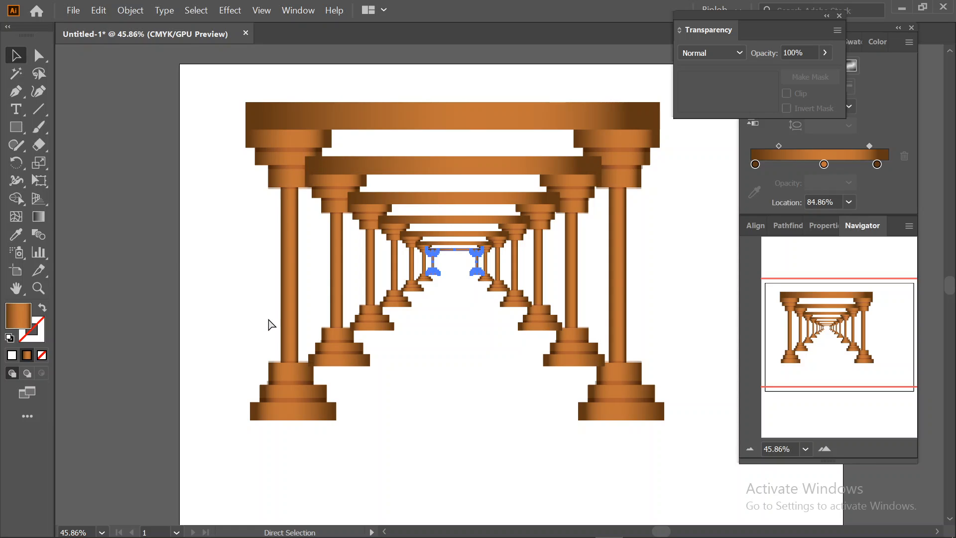
key(ctrl+z)
key(ctrl+z)
key(ctrl+z)
key(ctrl+z)
key(ctrl+z)
key(ctrl+z)
key(ctrl+z)
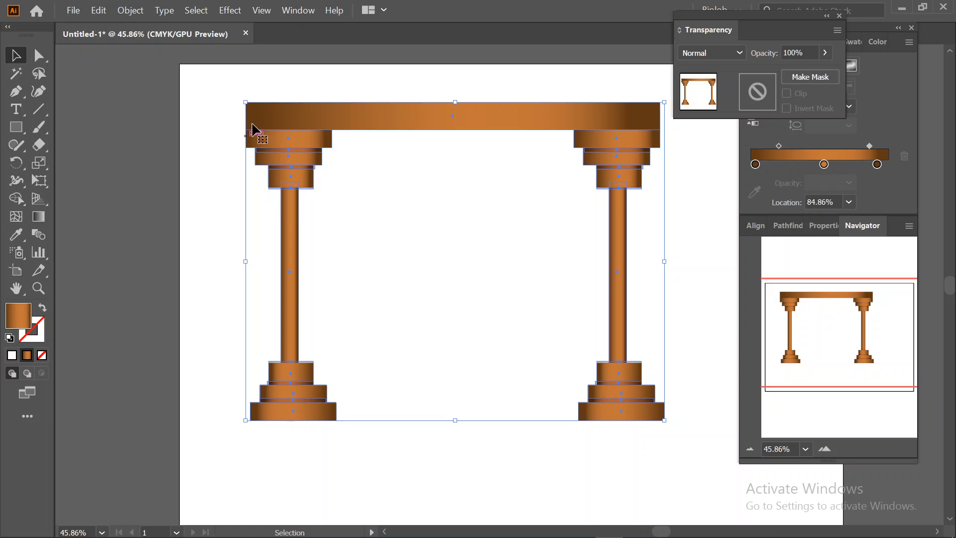
Set the scaling reference point just inside the left column and make a copy of the structure scaled to roughly 64% around it
click(40, 163)
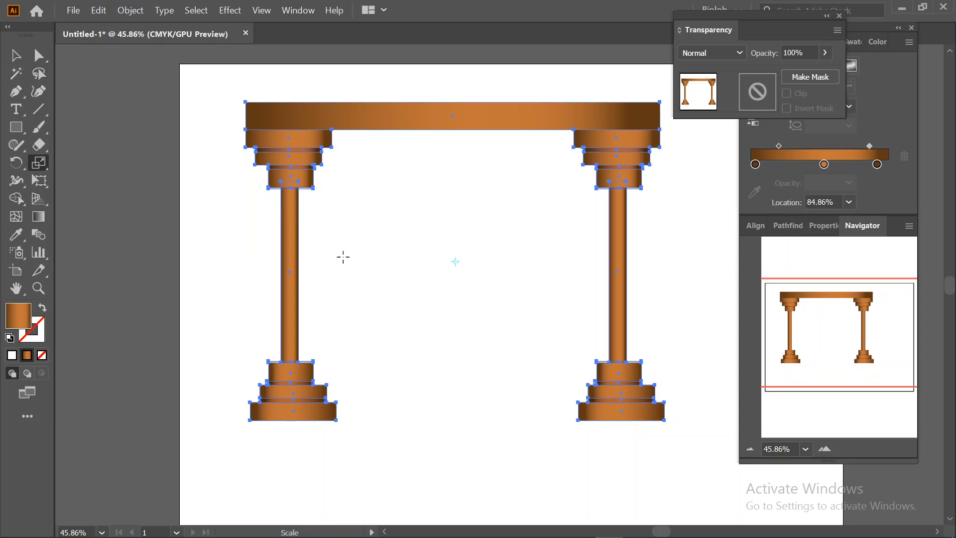
click(332, 257)
drag(246, 103, 301, 135)
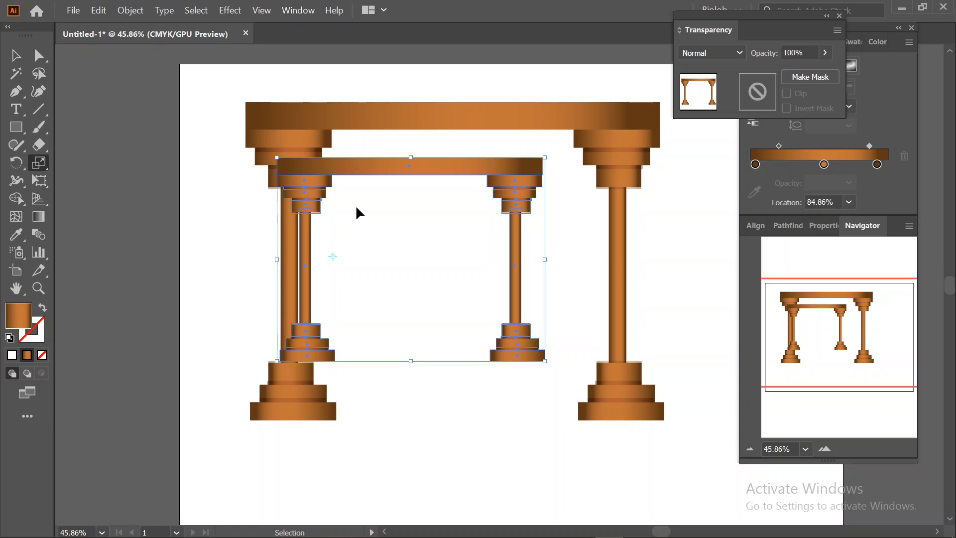
Repeat the scaled copy of the two-column structure until the copies recede to a tiny structure near the scaling reference point
key(ctrl+d)
key(ctrl+d)
key(ctrl+d)
key(ctrl+d)
key(ctrl+d)
key(ctrl+d)
key(ctrl+d)
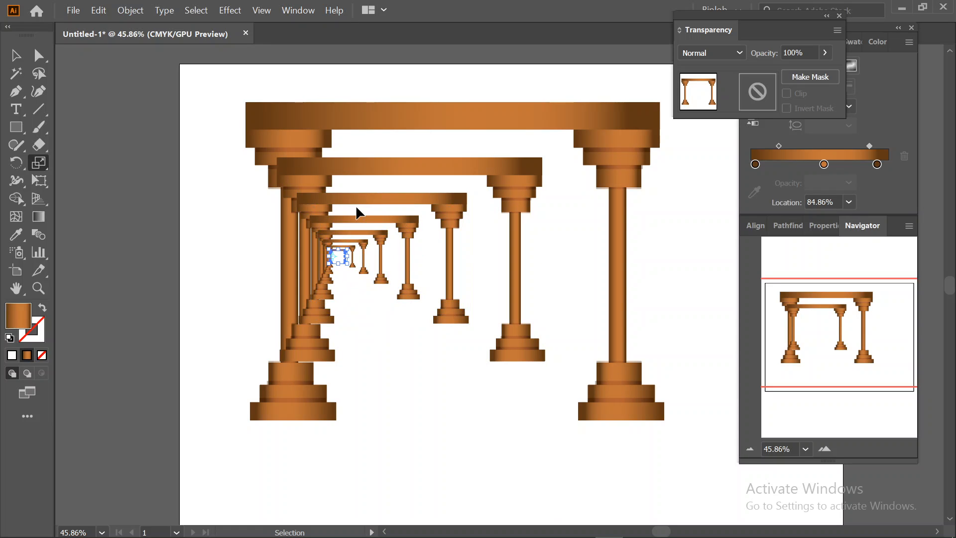
key(ctrl+d)
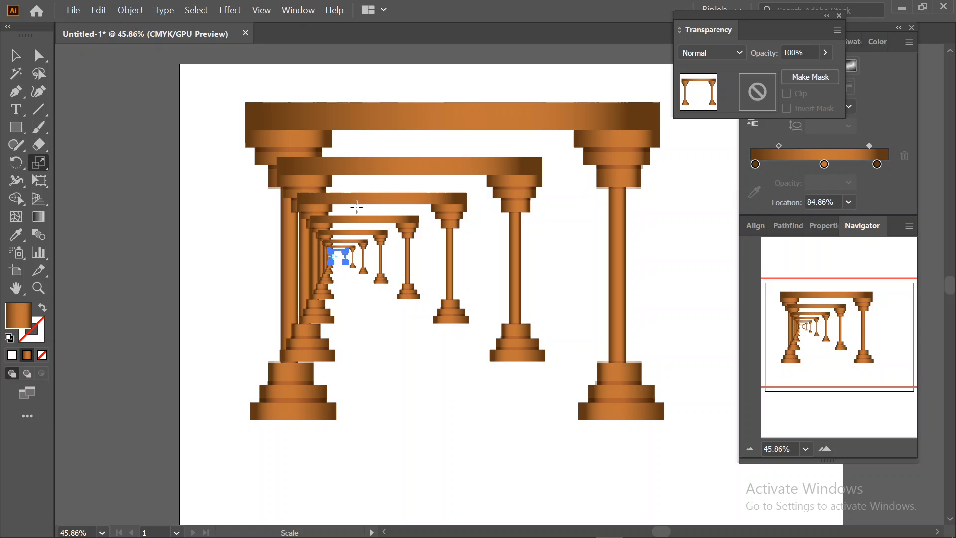
Select all the smaller copies inside the front structure, send them to the back, and clear the selection
click(15, 62)
drag(410, 164, 396, 206)
key(ctrl+z)
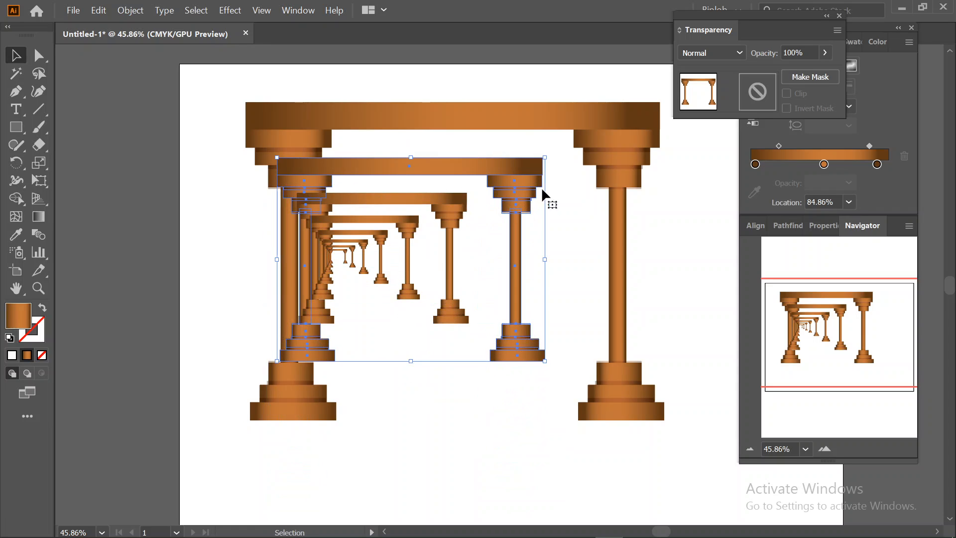
drag(589, 215, 342, 255)
right_click(355, 222)
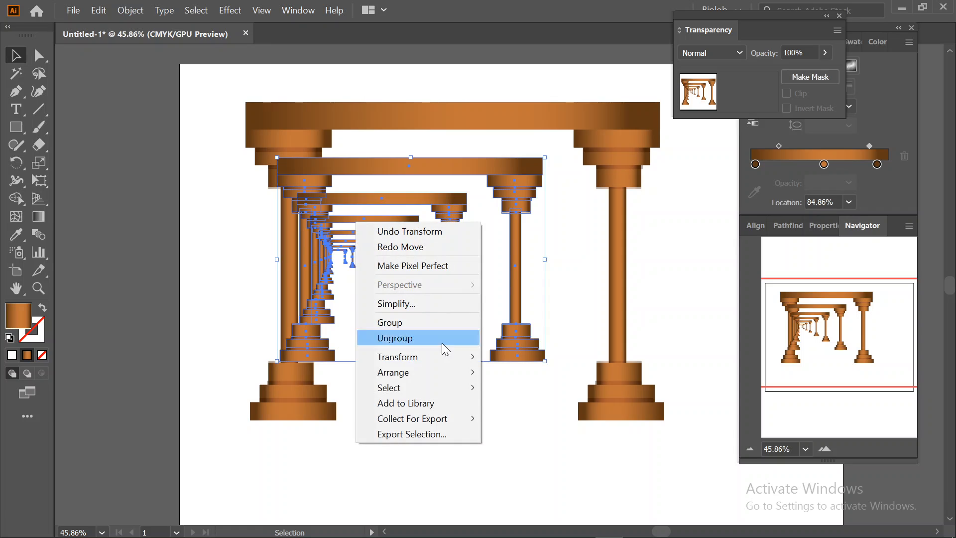
mouse_move(448, 373)
click(540, 418)
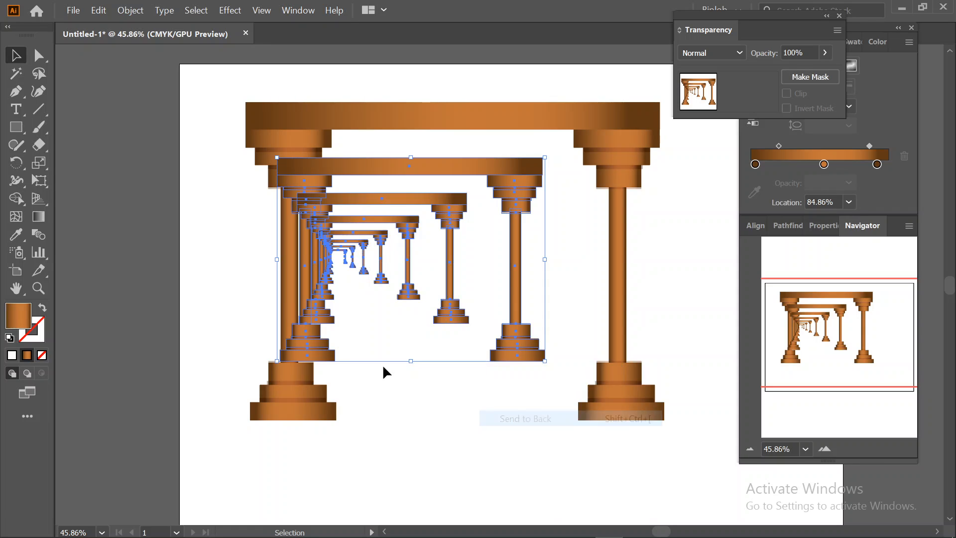
click(211, 226)
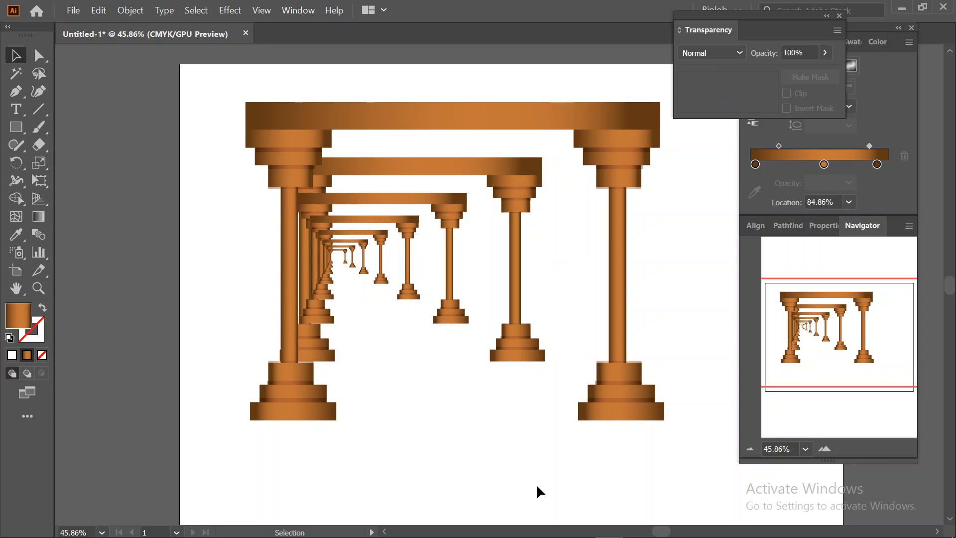
Select only the third-largest structure, send it to the back, and clear the selection
click(314, 317)
right_click(315, 317)
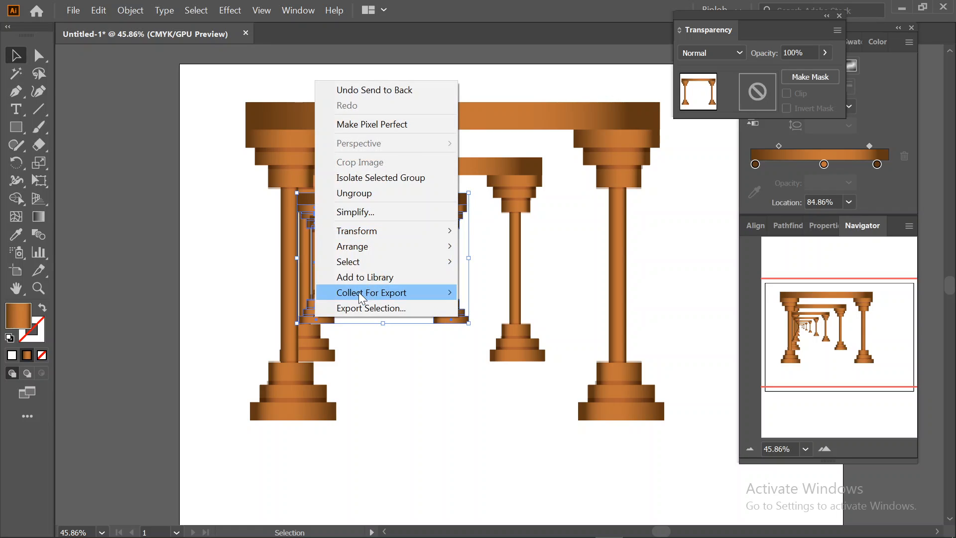
mouse_move(399, 249)
click(488, 262)
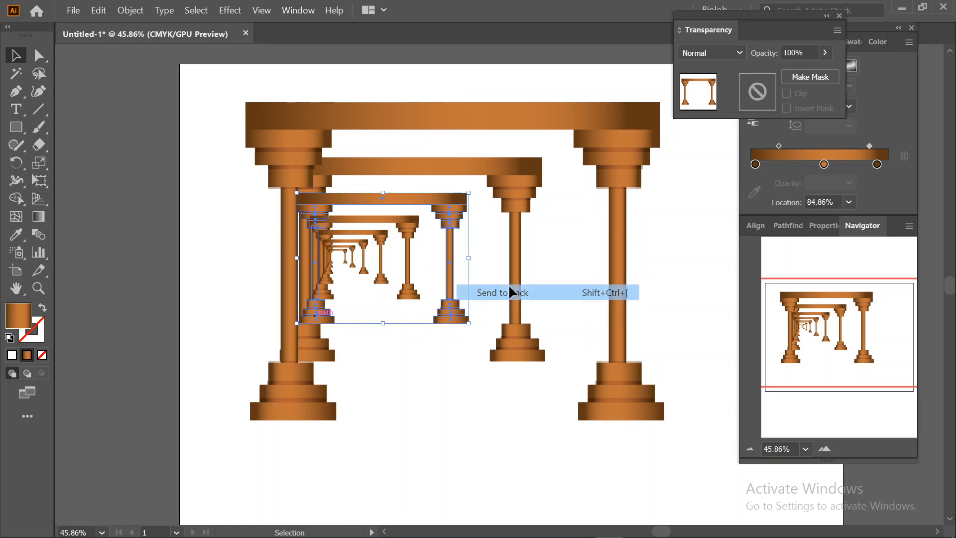
click(418, 404)
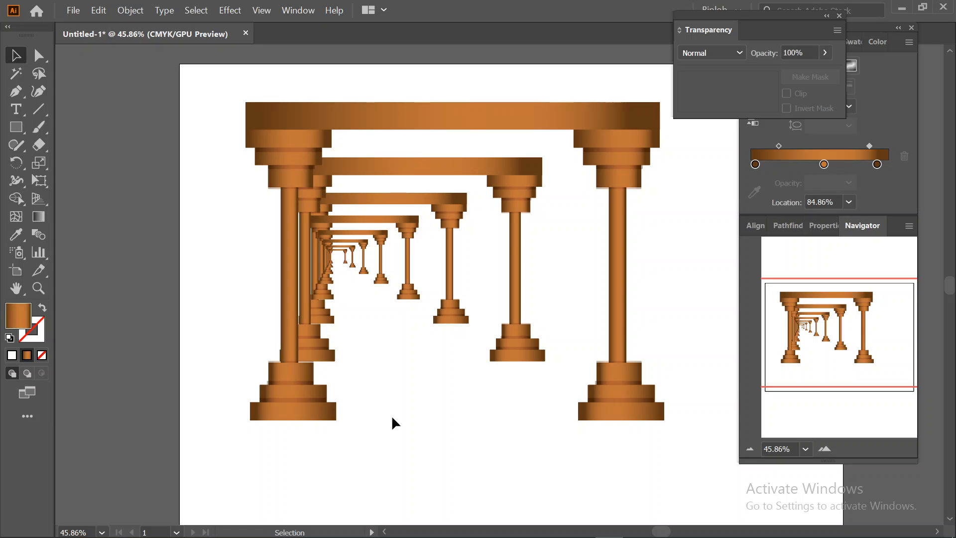
Switch to Chrome and return to Illustrator
click(897, 9)
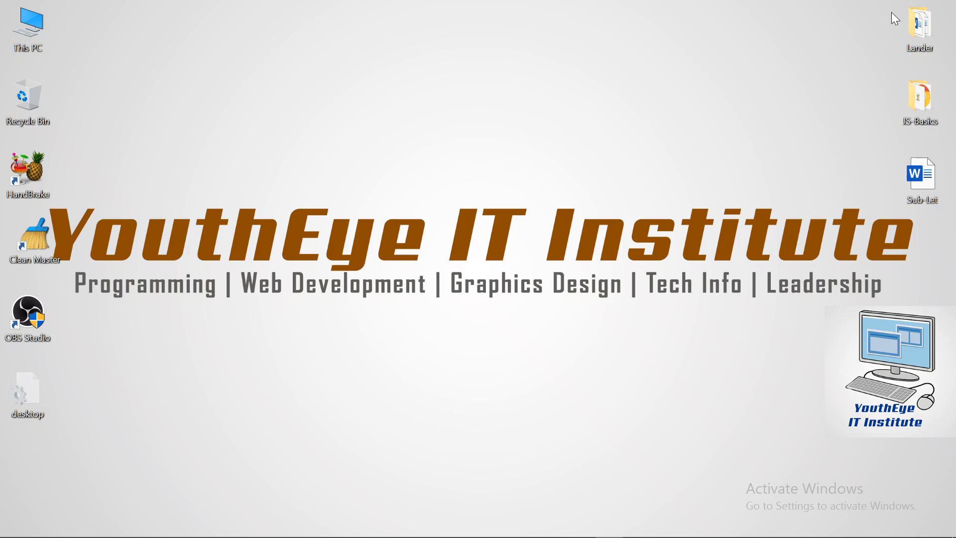
click(666, 526)
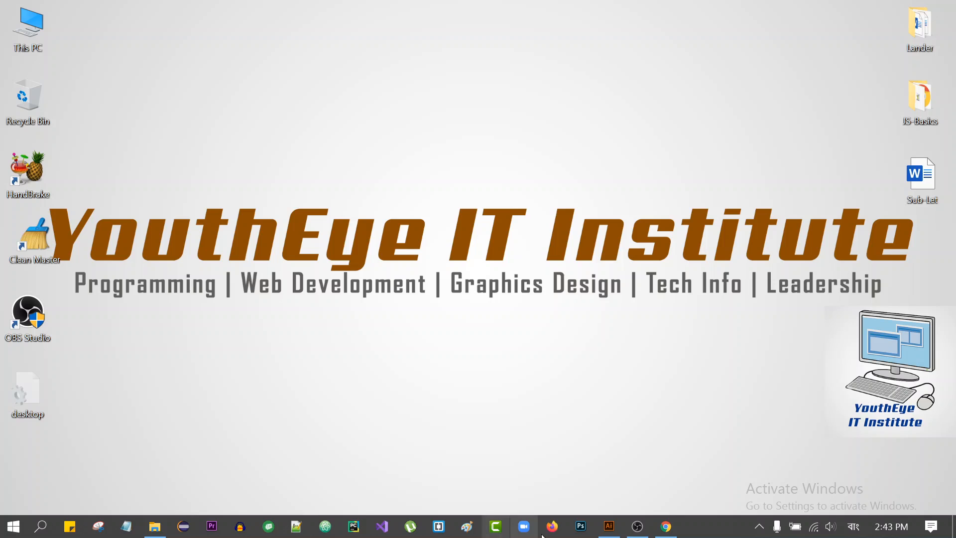
click(608, 529)
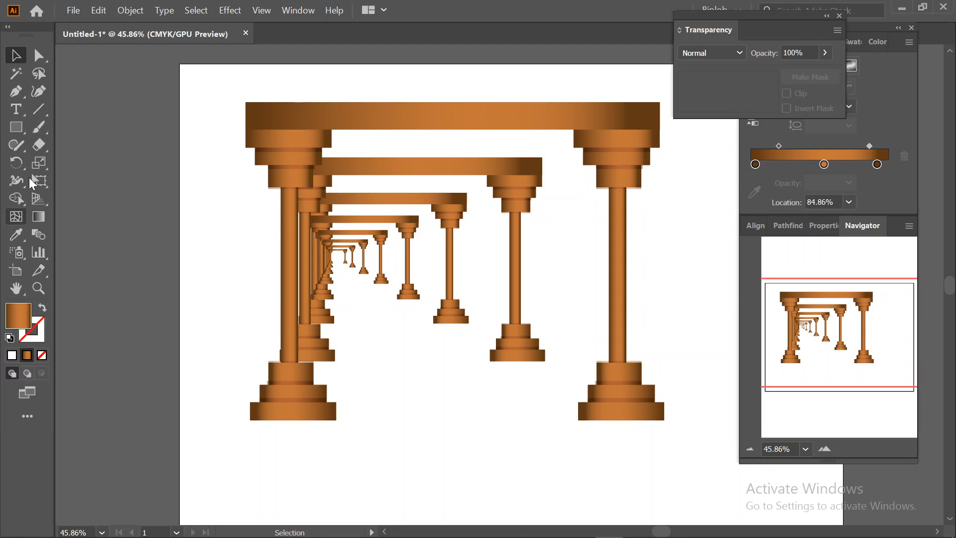
Detach the Free Transform tool group, close the floating group again, and activate the Free Transform tool
click(48, 186)
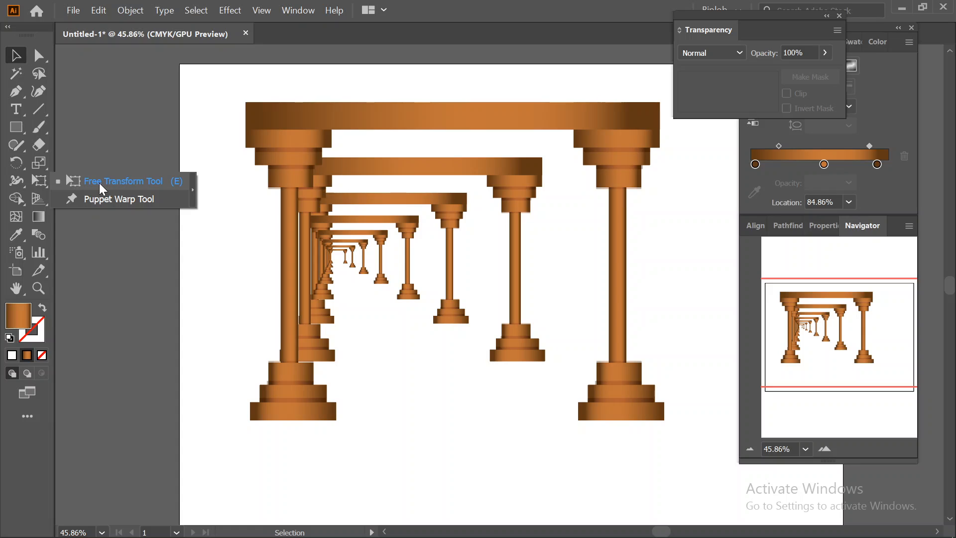
click(195, 197)
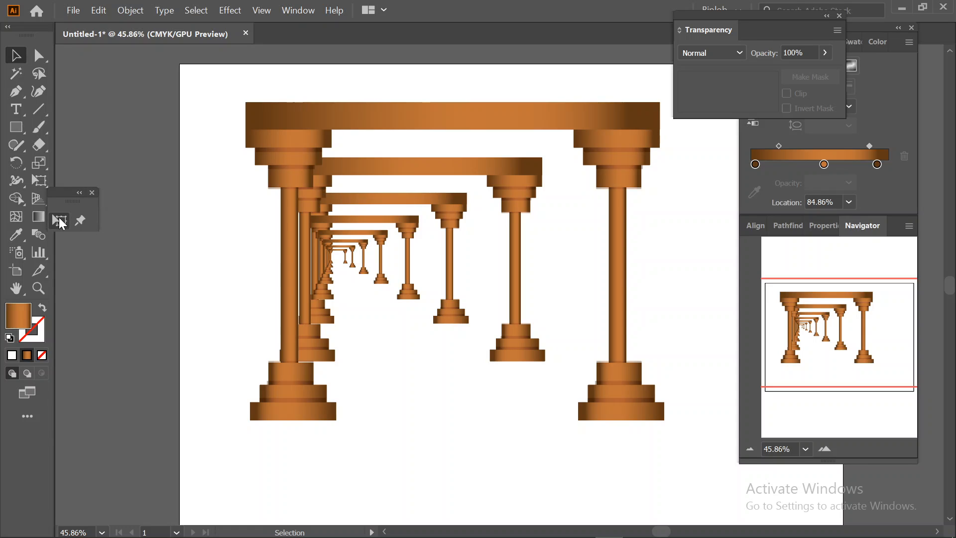
click(92, 193)
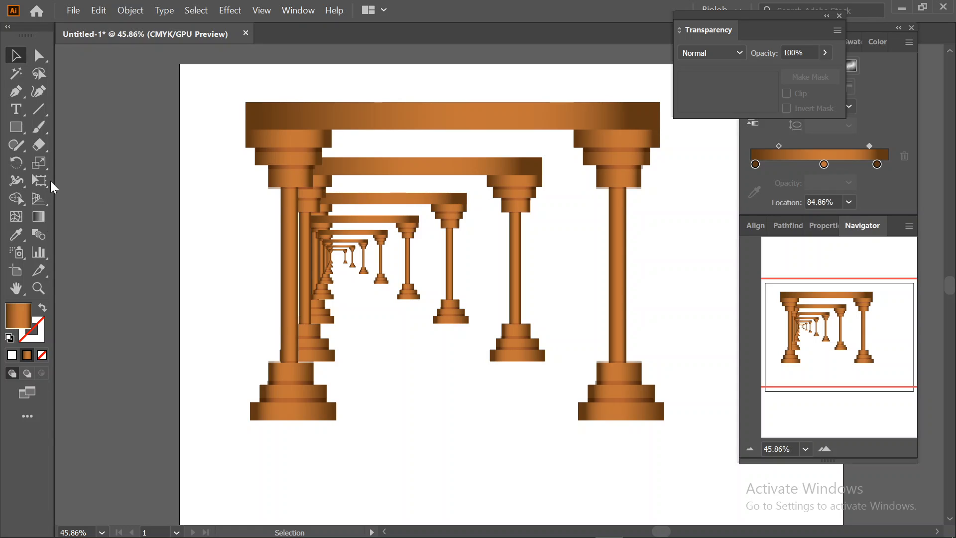
click(45, 180)
click(44, 180)
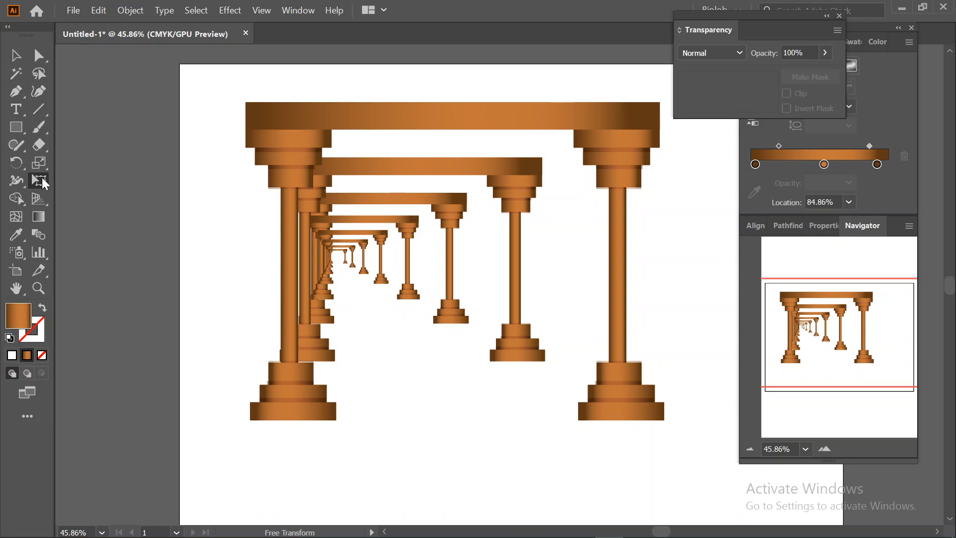
Draw a brown gradient rectangle below the colonnade and enlarge it proportionally using Free Transform with Constrain turned on
click(16, 127)
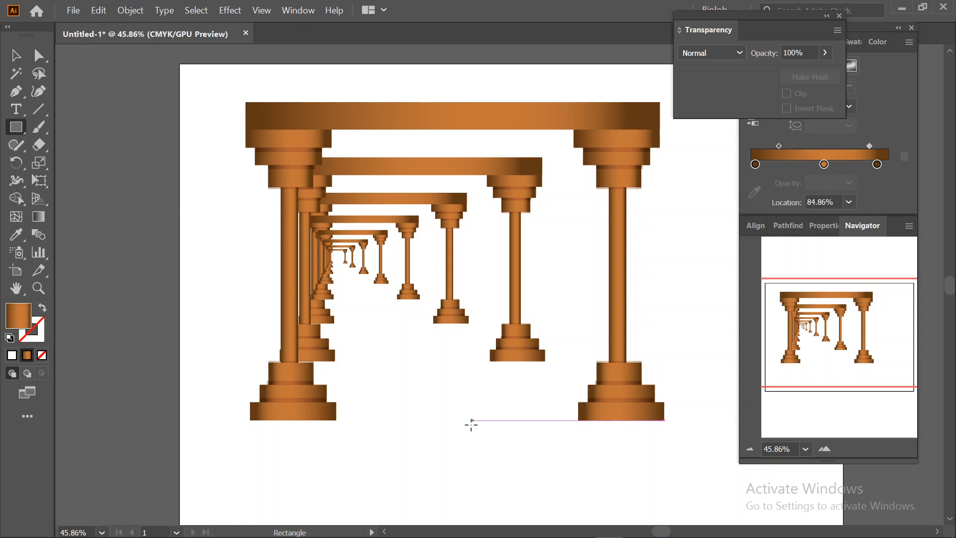
drag(471, 424, 563, 481)
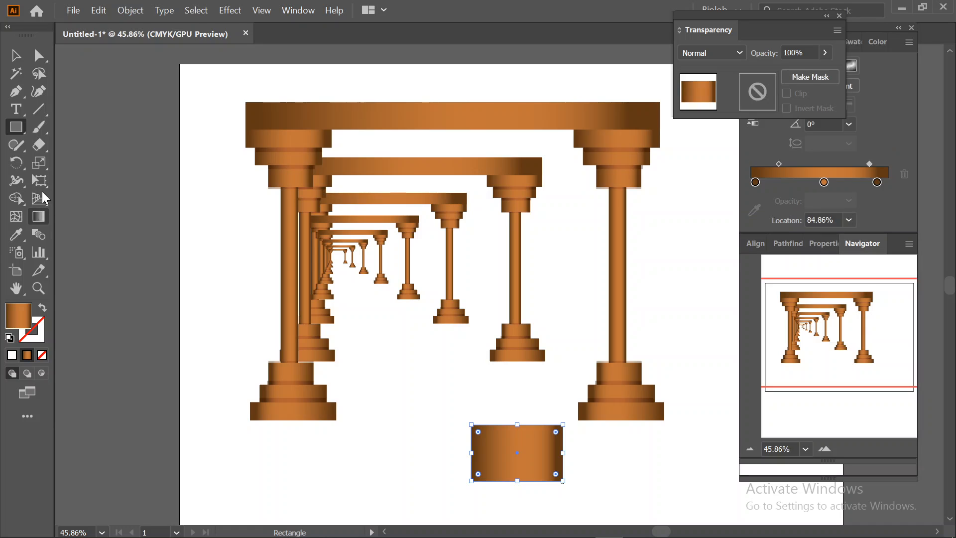
key(e)
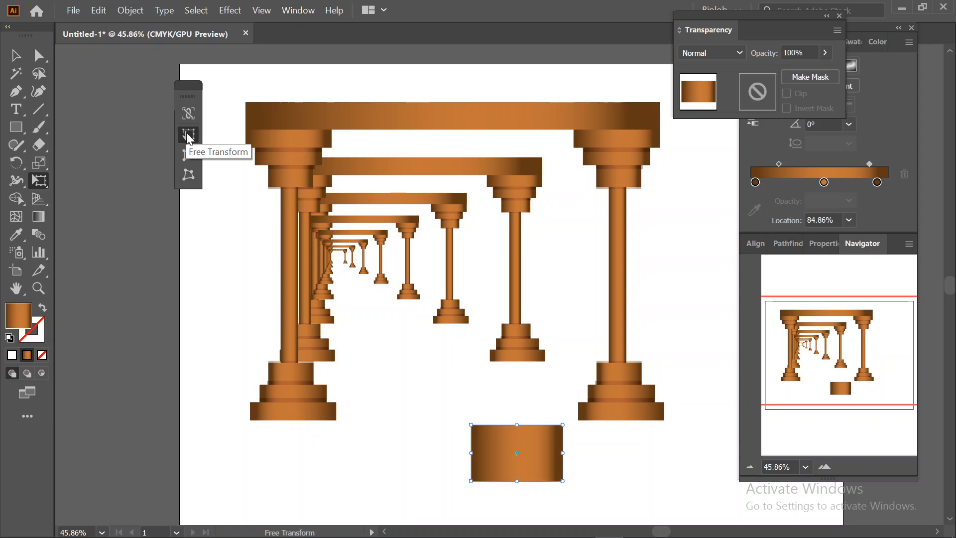
click(193, 117)
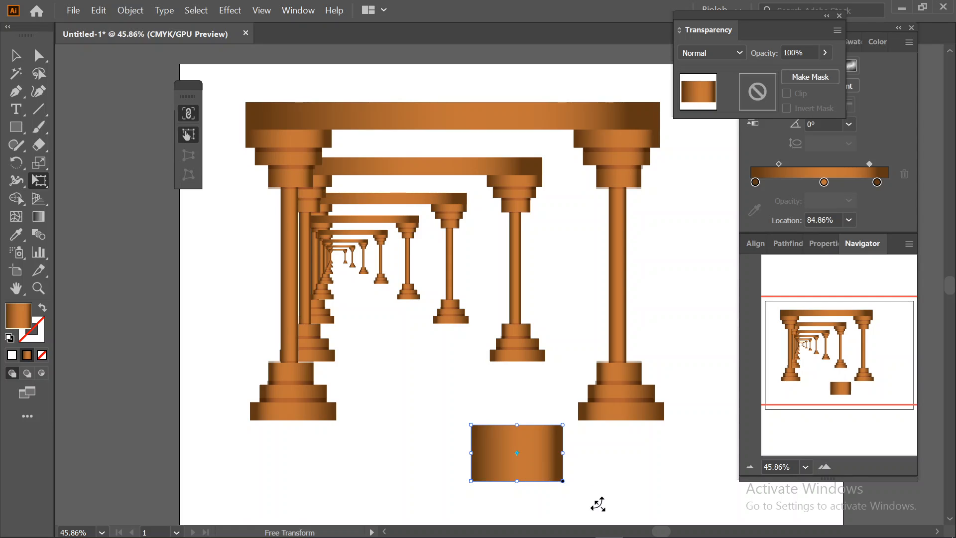
drag(562, 481, 647, 500)
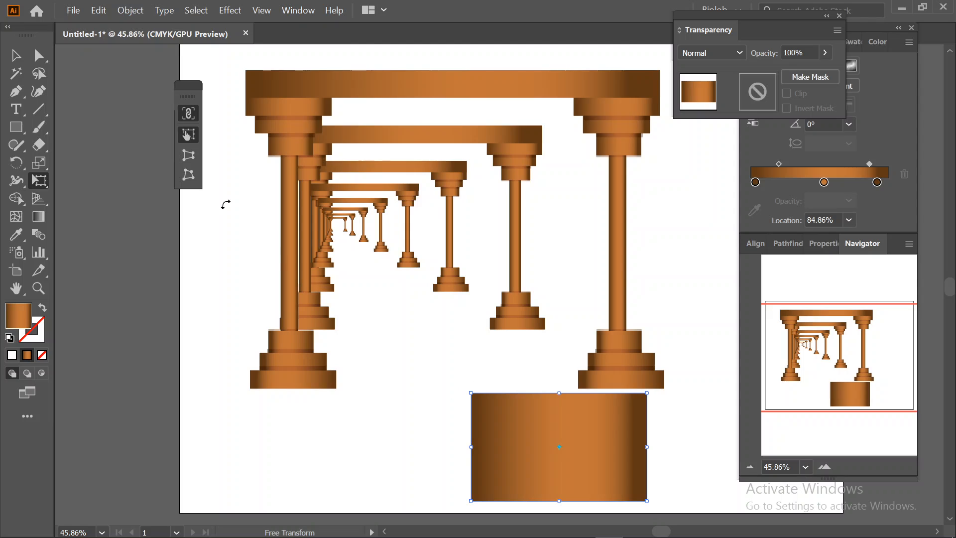
Try Perspective Distort on the rectangle, and use Free Distort to move its corners into an irregular shape tapering downward
click(188, 155)
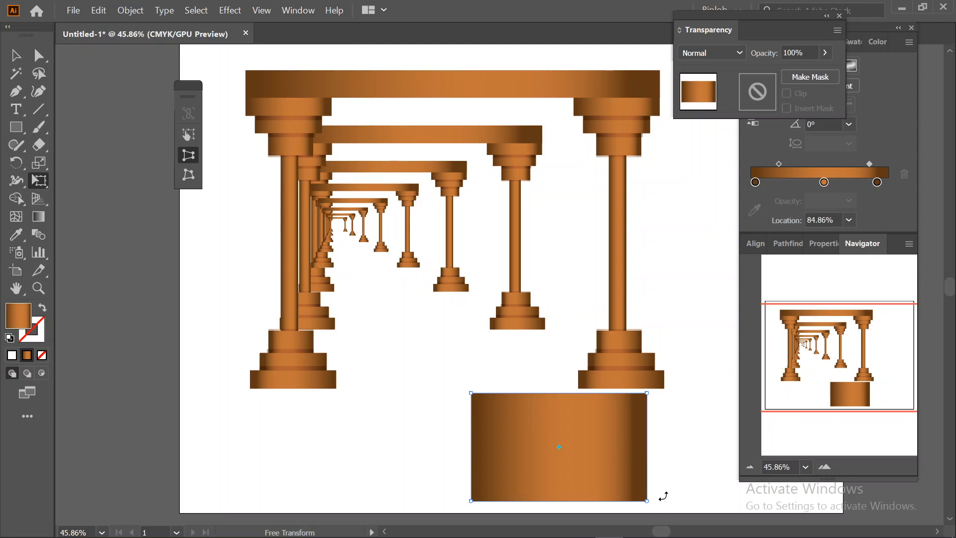
drag(643, 515, 648, 461)
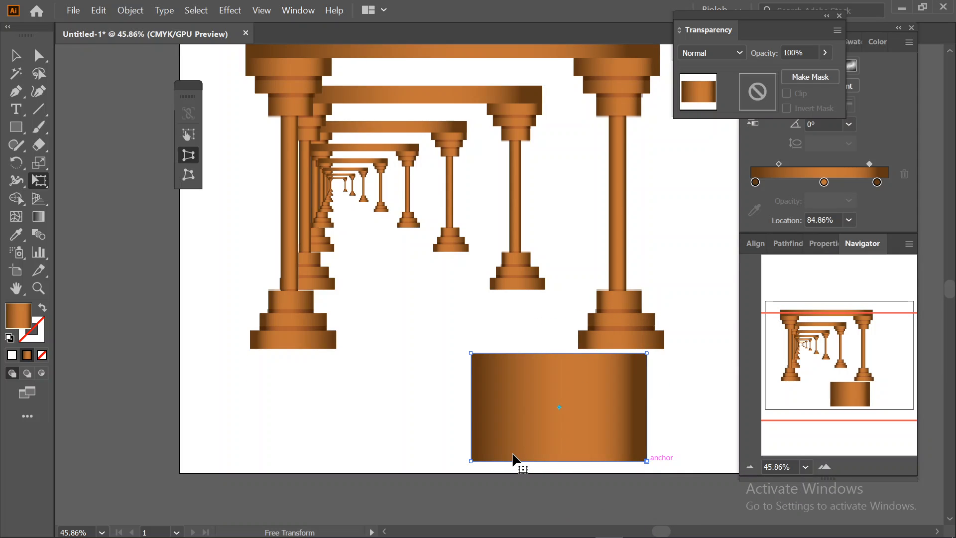
click(188, 175)
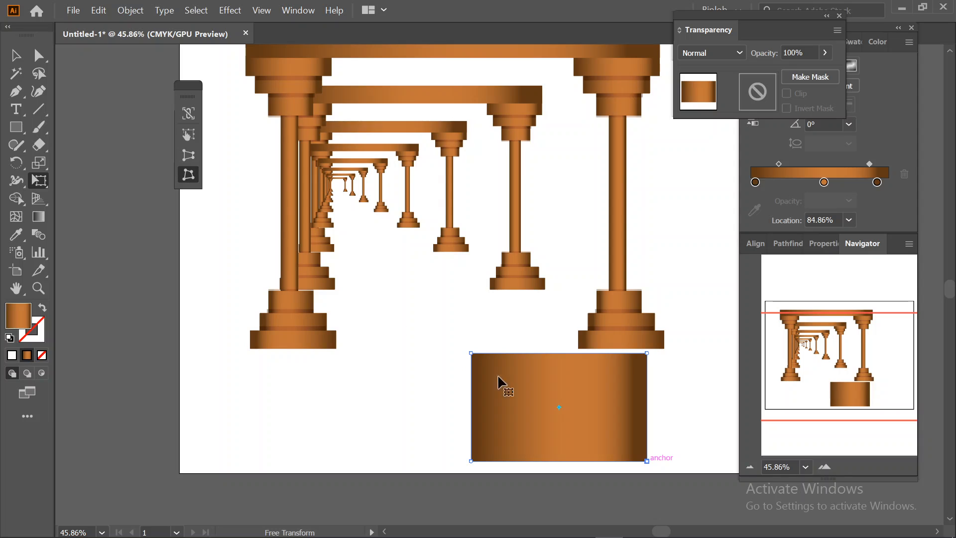
drag(474, 355, 451, 348)
drag(647, 360, 543, 336)
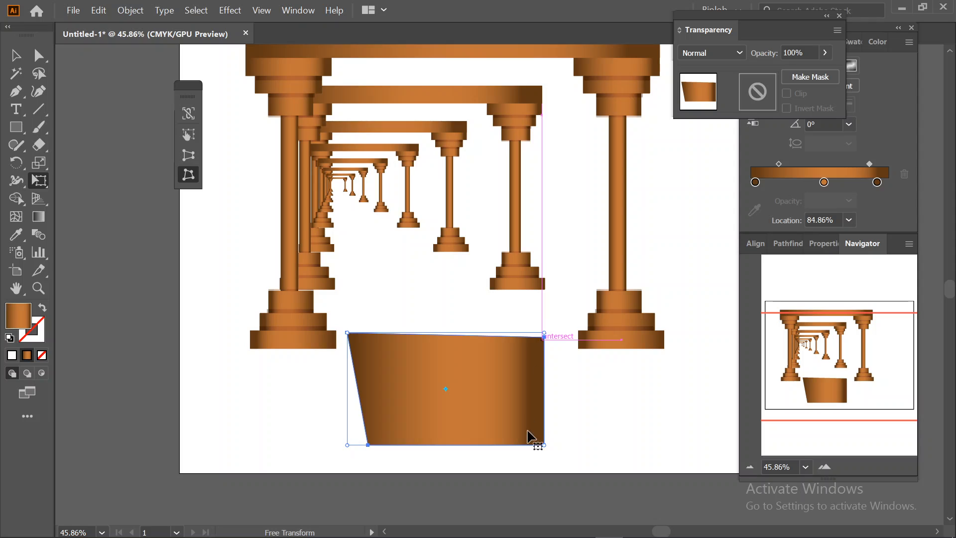
drag(544, 447, 517, 420)
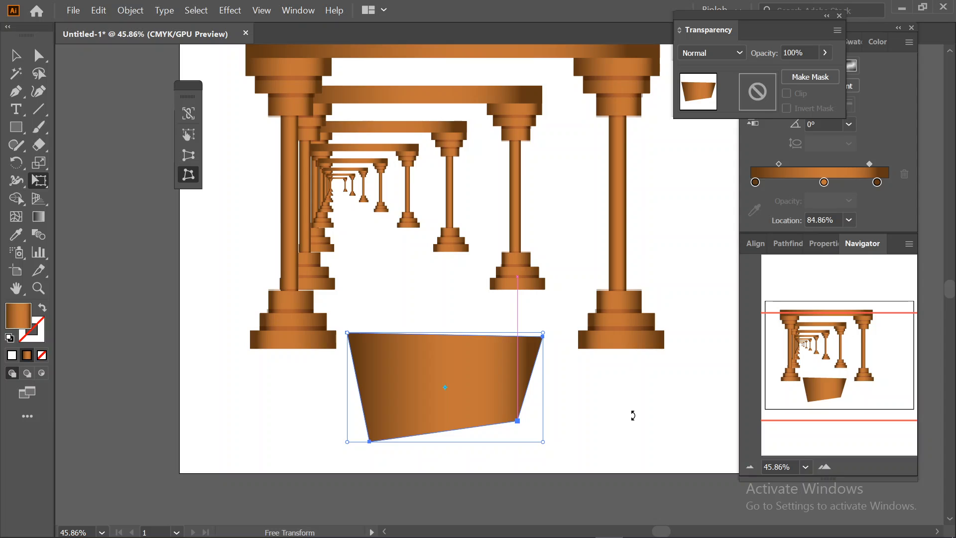
Switch to the Google Meet class in Chrome, admit the participant waiting to join, and return to Illustrator
click(902, 8)
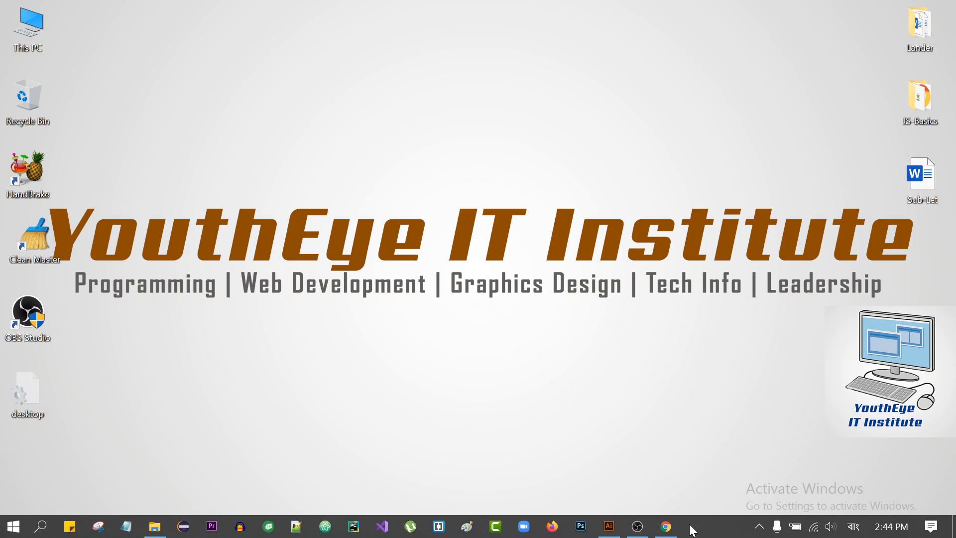
click(666, 526)
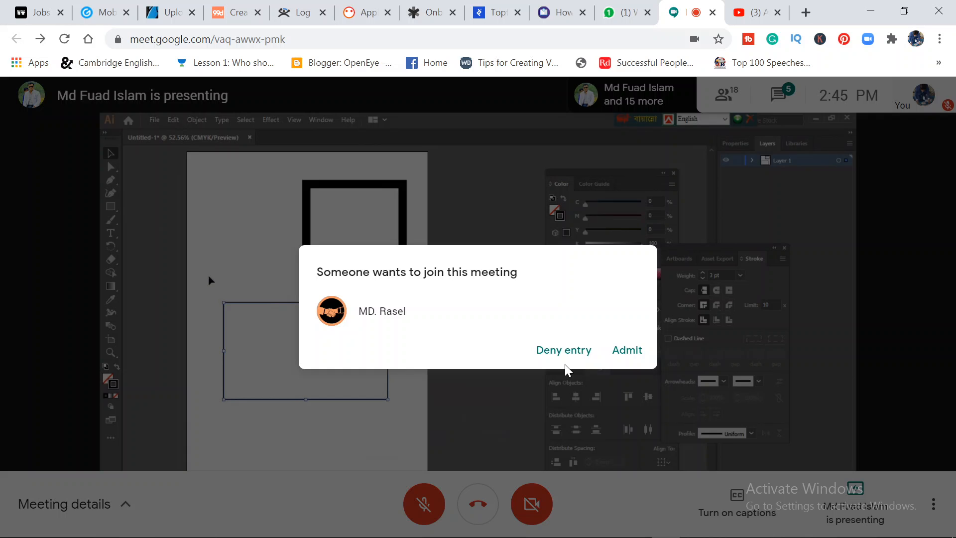
click(637, 357)
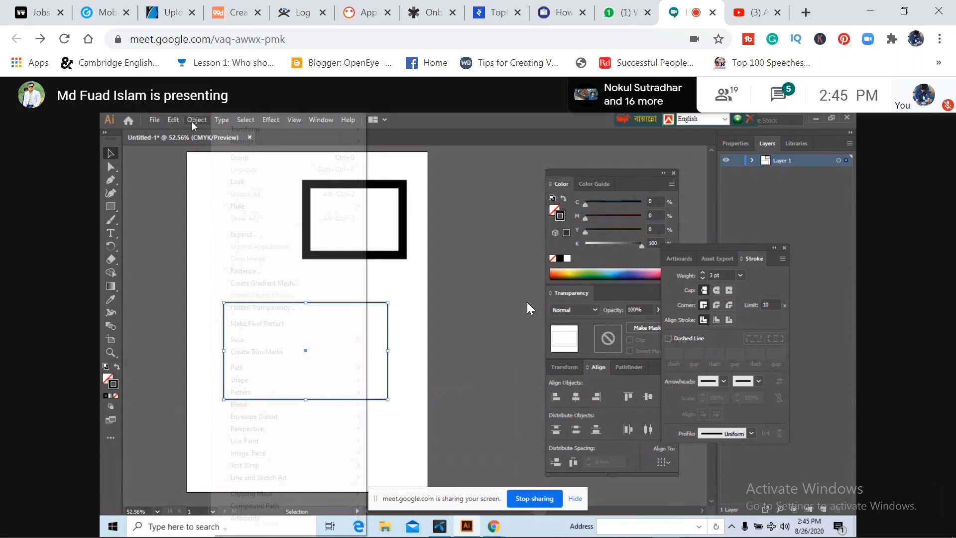
click(608, 535)
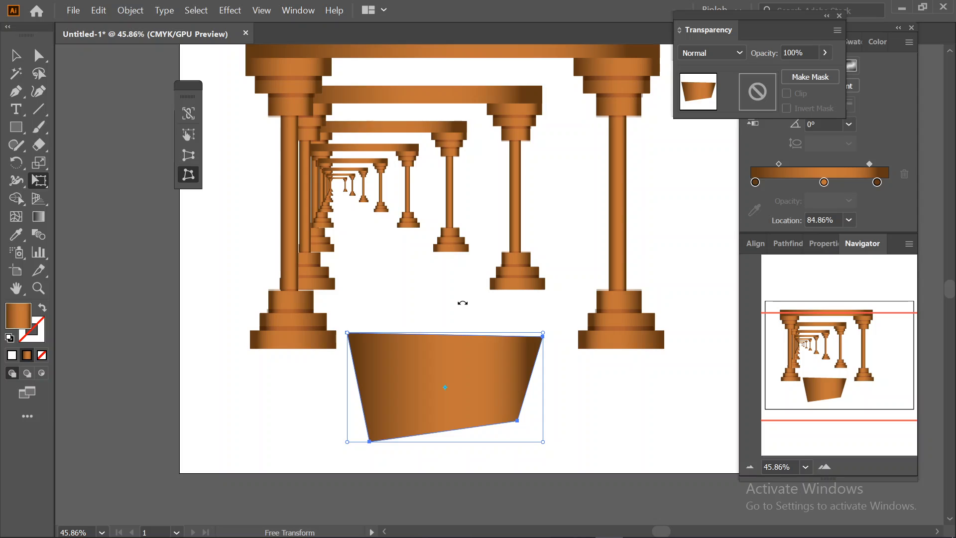
Delete all the artwork and draw a small brown gradient rectangle in the upper-left area of the artboard
key(ctrl+a)
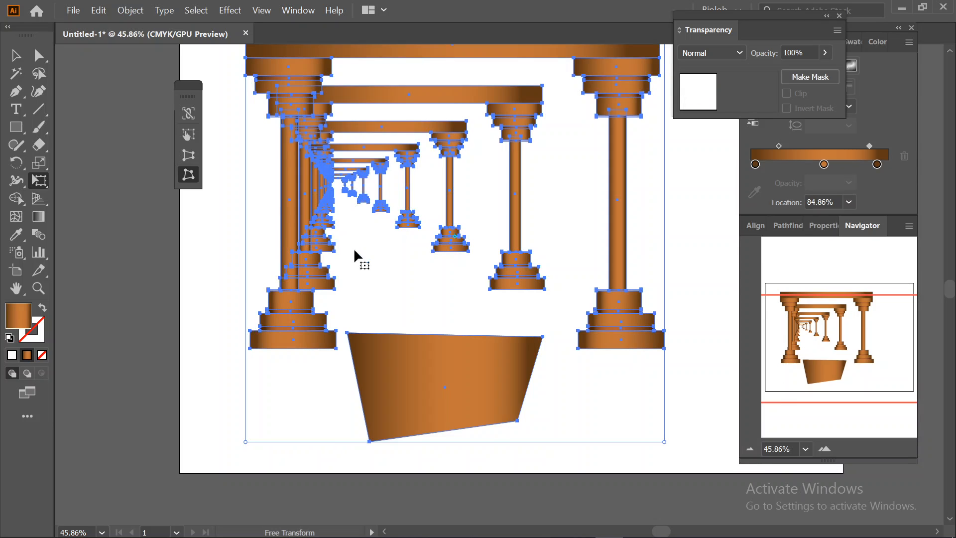
key(Delete)
click(16, 126)
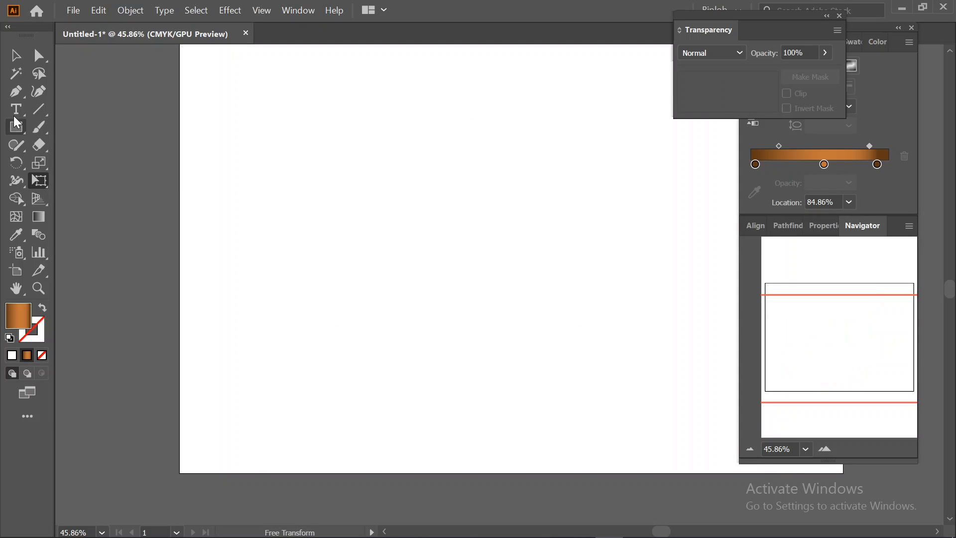
drag(265, 166, 357, 189)
Duplicate the rectangle sideways into an evenly spaced row of seven, and copy the whole row just below it
key(v)
key(ctrl+d)
key(ctrl+d)
key(ctrl+d)
key(ctrl+d)
key(ctrl+d)
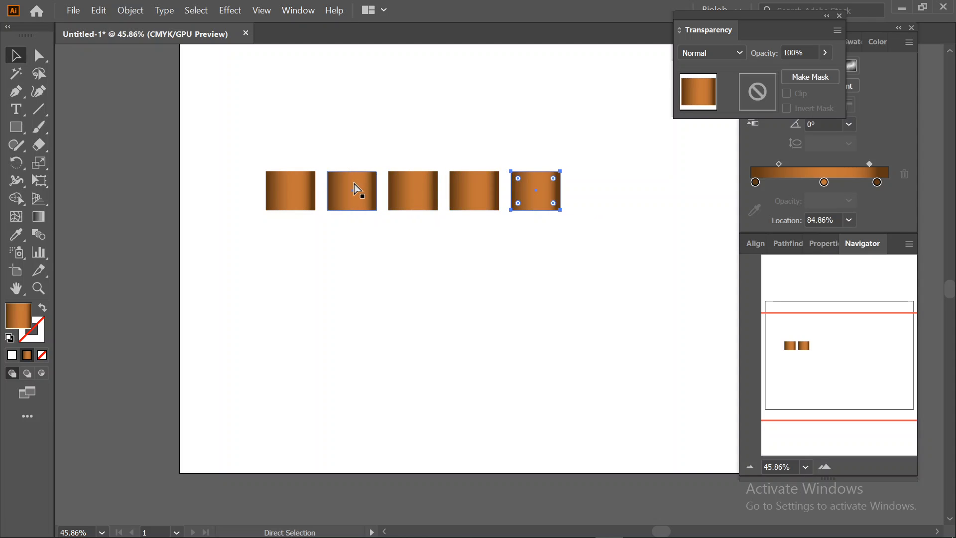
drag(250, 143, 682, 210)
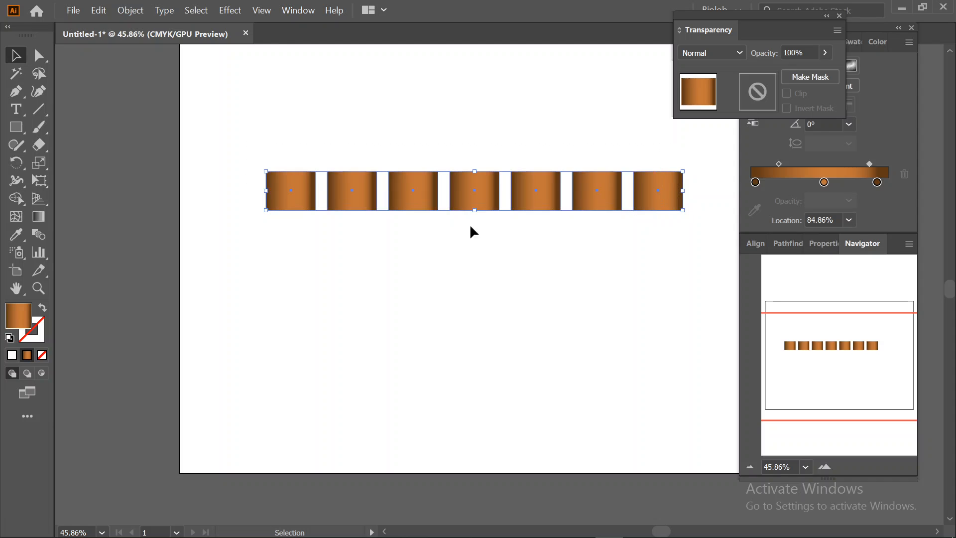
drag(424, 208, 411, 254)
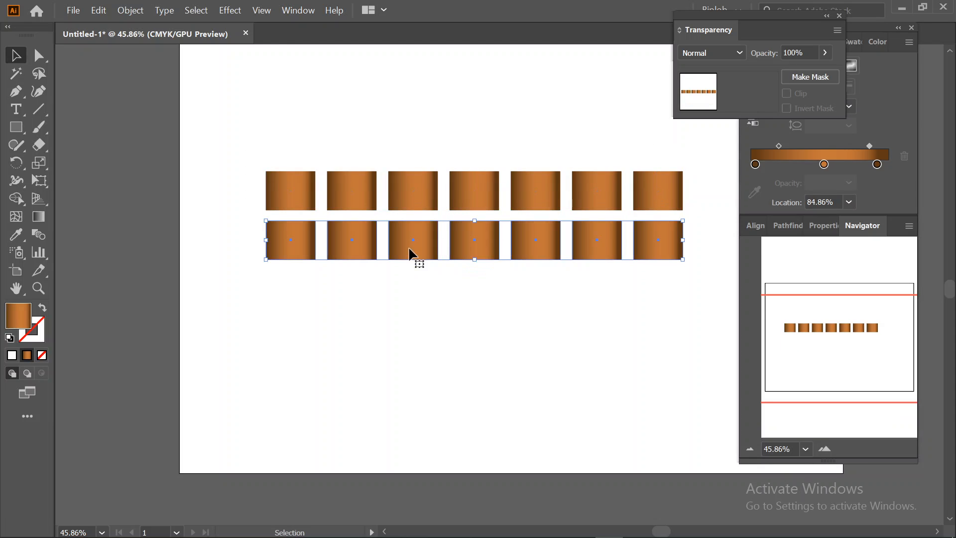
Repeat the row duplication four more times to build a grid of six rows of brown gradient rectangles
key(ctrl+d)
key(ctrl+d)
key(ctrl+d)
key(ctrl+d)
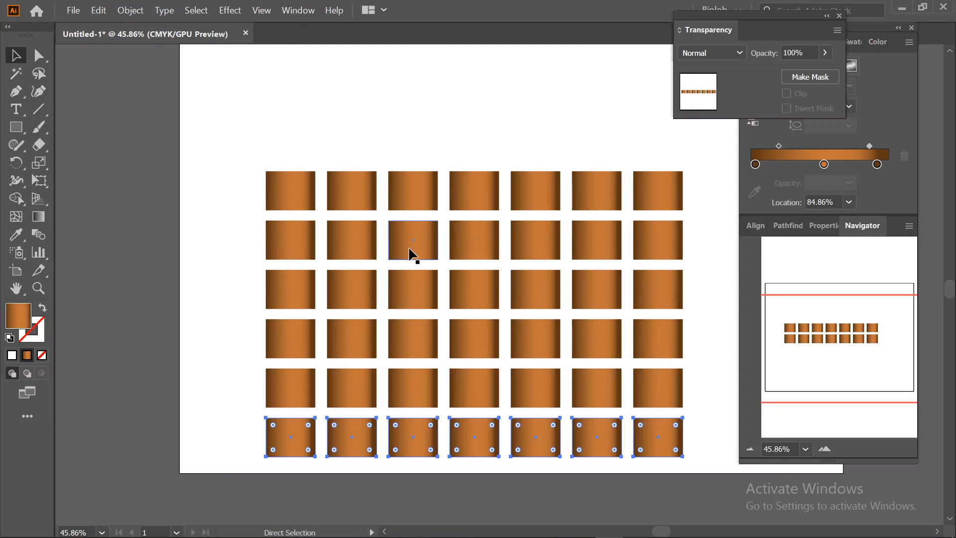
Select the whole grid and apply Free Transform's Perspective Distort, narrowing its lower edge so it tapers downward symmetrically
drag(262, 147, 691, 466)
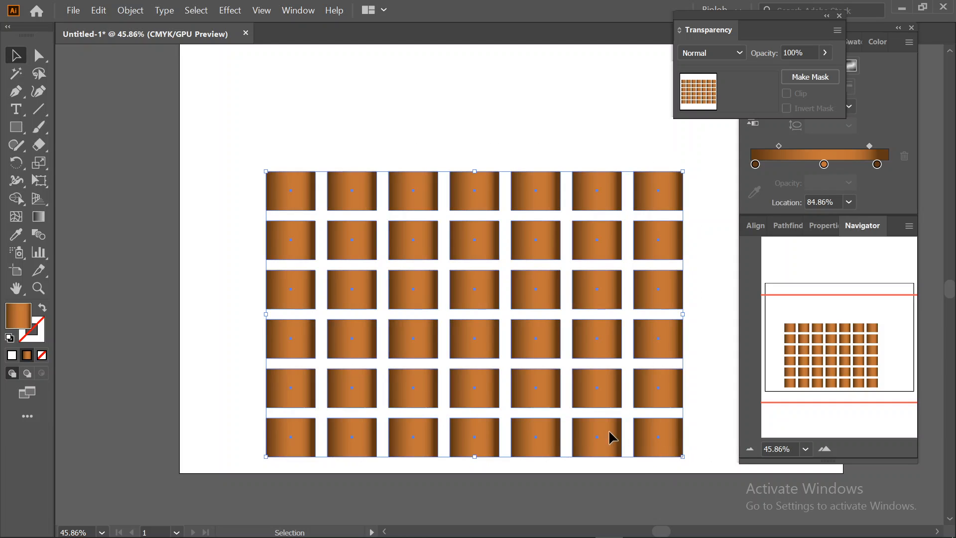
click(42, 168)
click(46, 186)
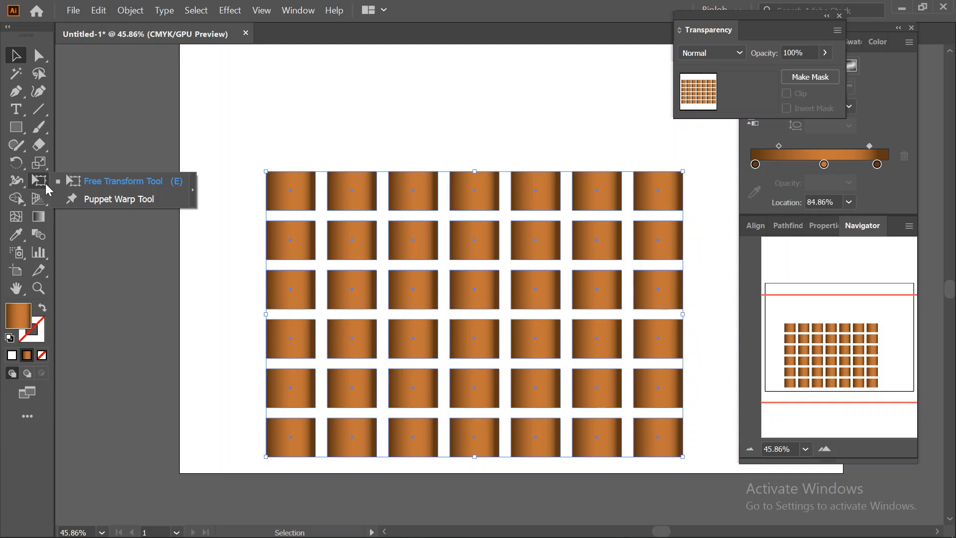
click(192, 190)
click(59, 219)
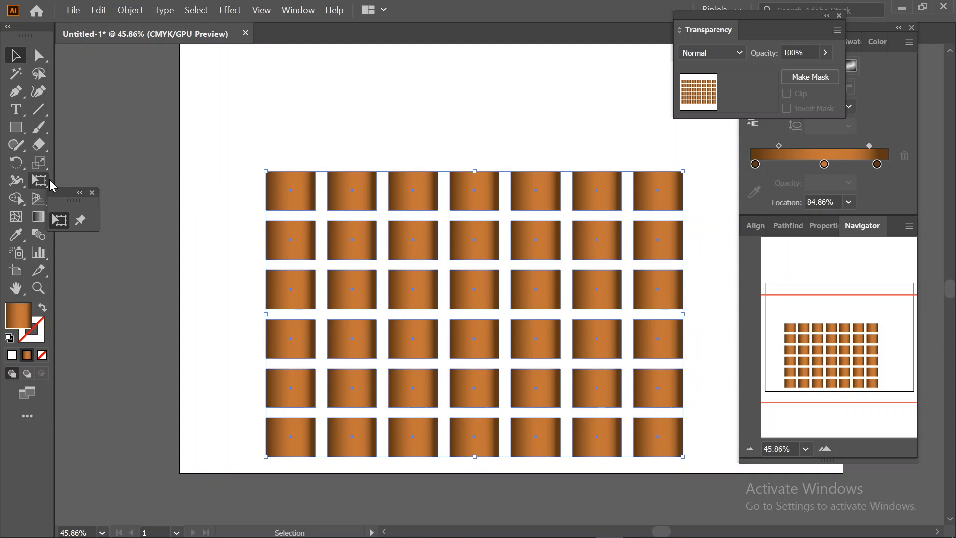
click(188, 154)
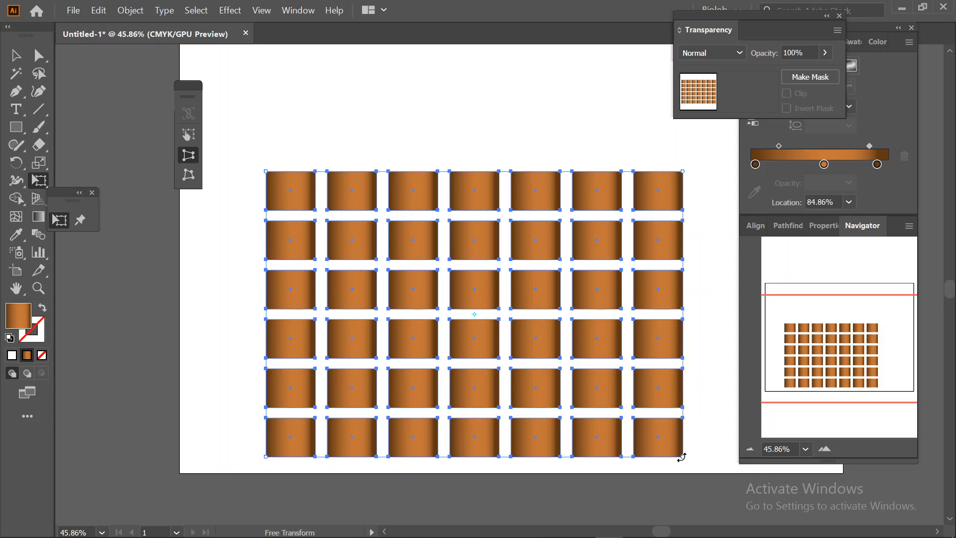
drag(683, 456, 575, 423)
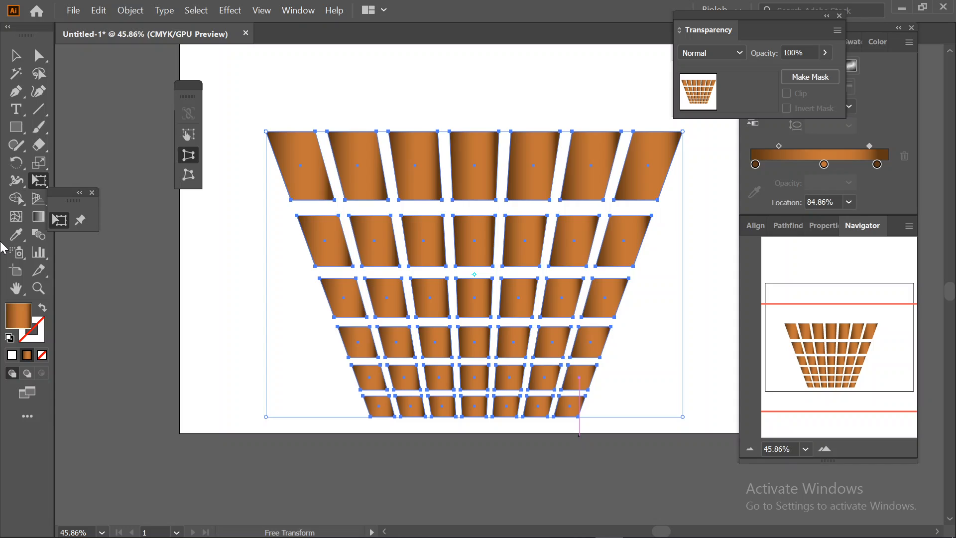
Delete the distorted grid and draw a gradient-filled ellipse about 4.71 in wide and 4.89 in high near the artboard's centre
key(Delete)
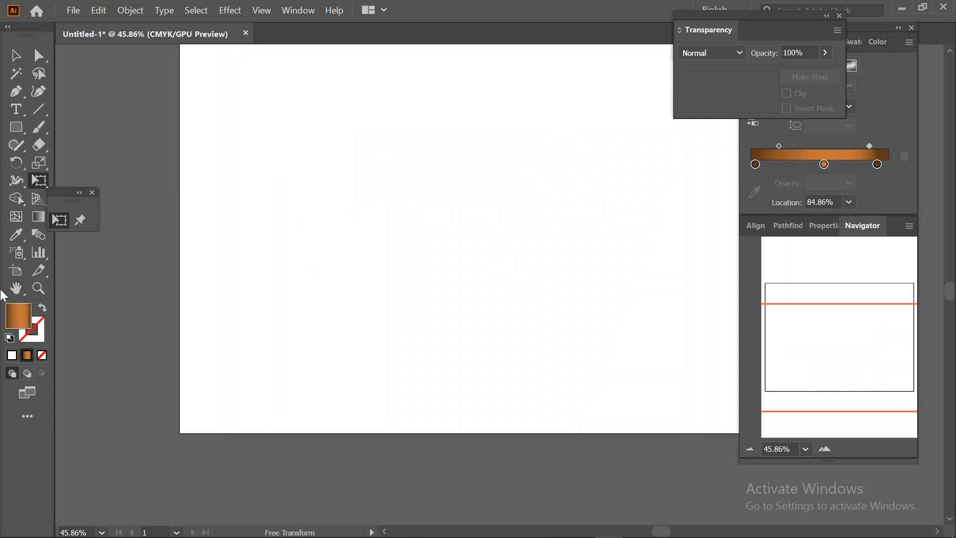
click(20, 128)
click(21, 130)
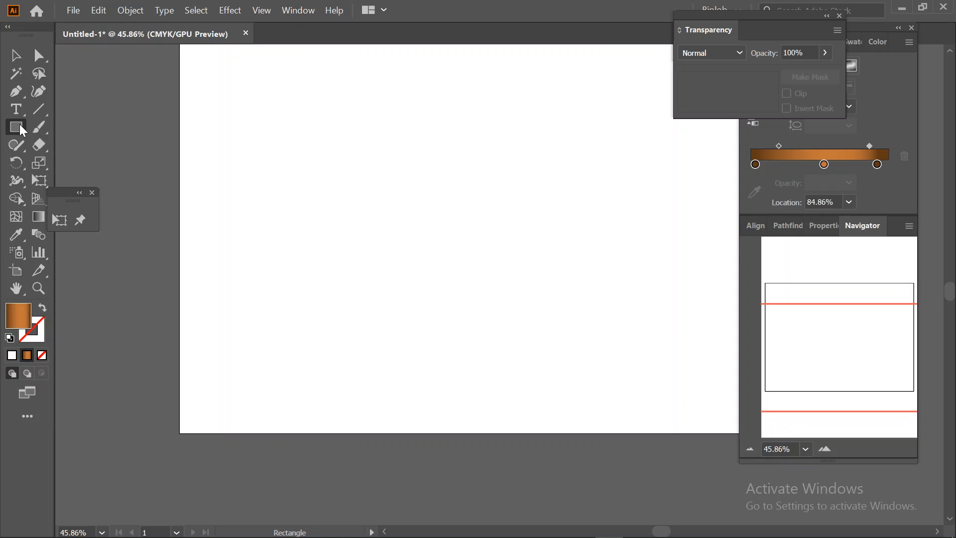
click(108, 169)
drag(330, 161, 499, 337)
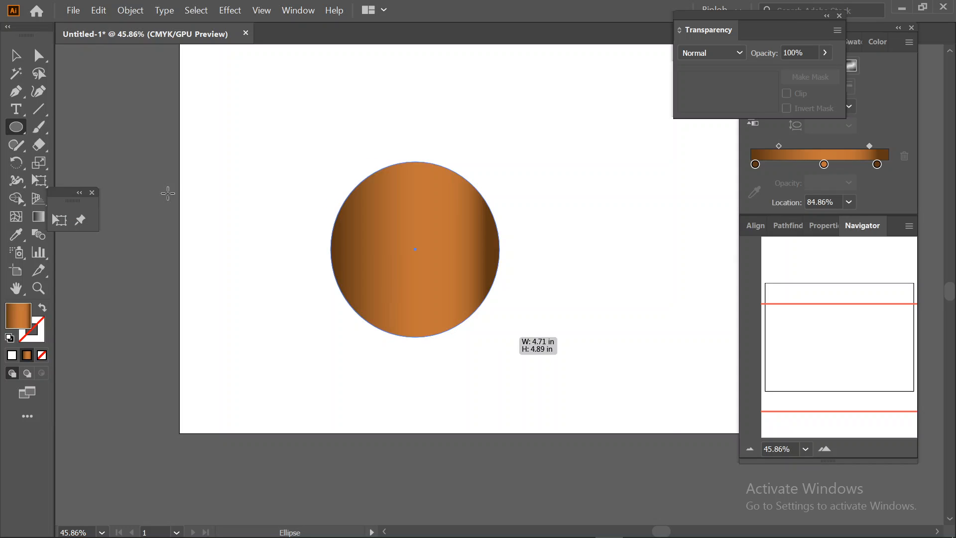
click(41, 145)
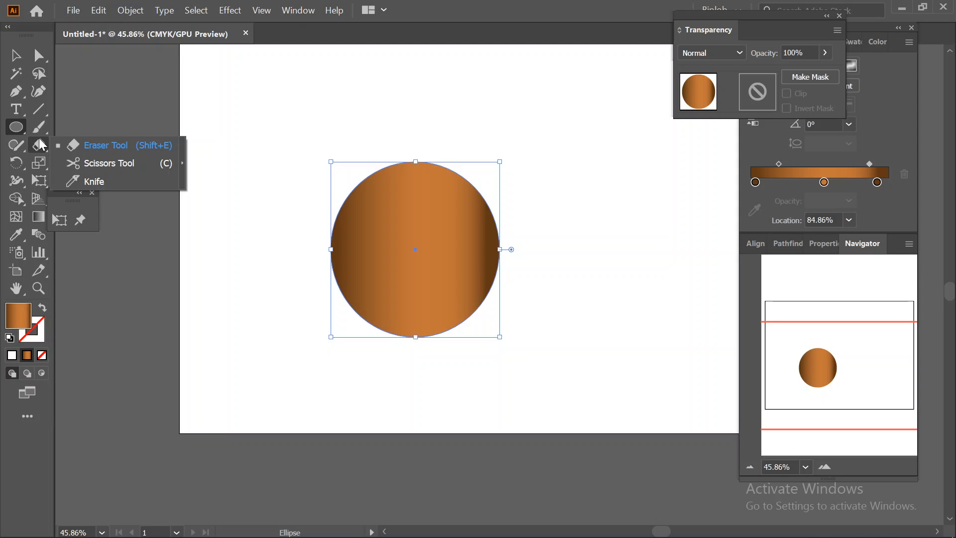
click(38, 110)
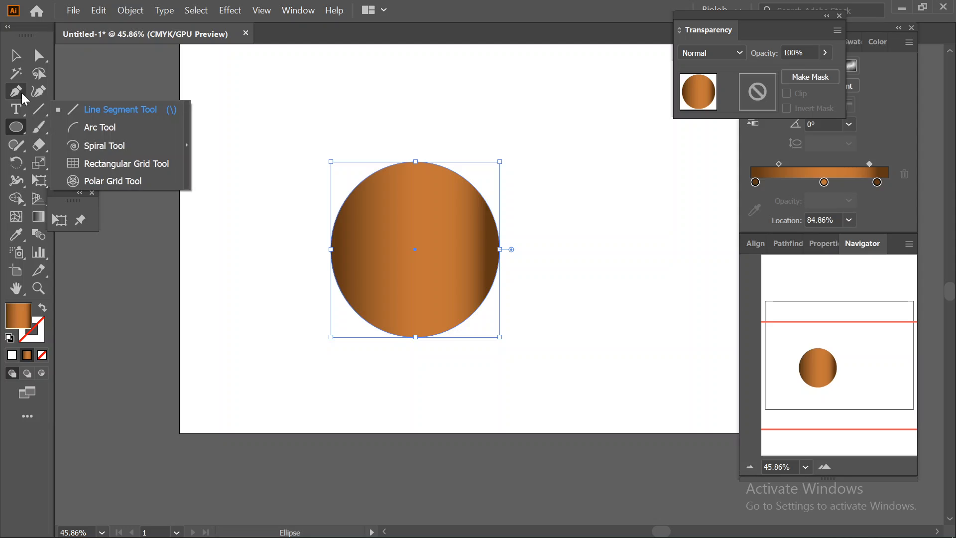
click(46, 125)
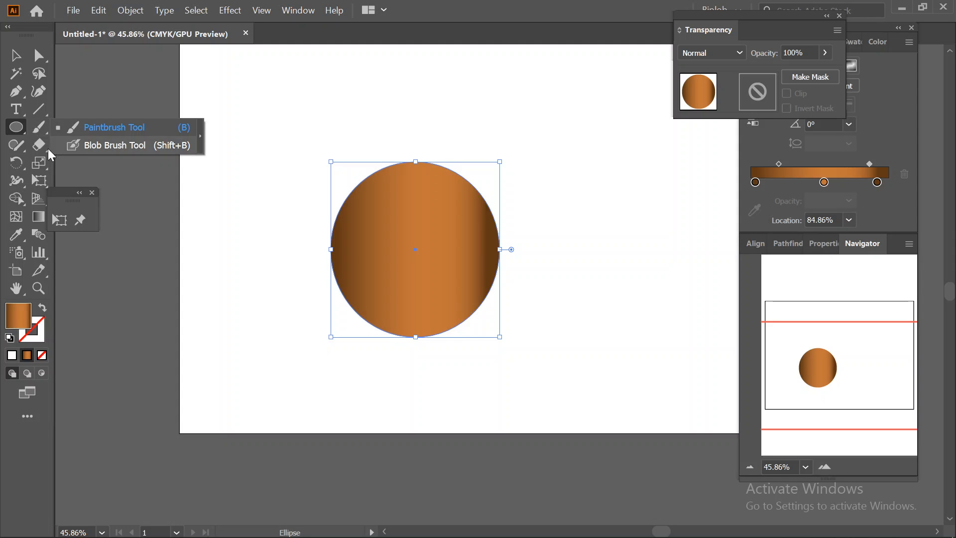
click(28, 146)
click(29, 149)
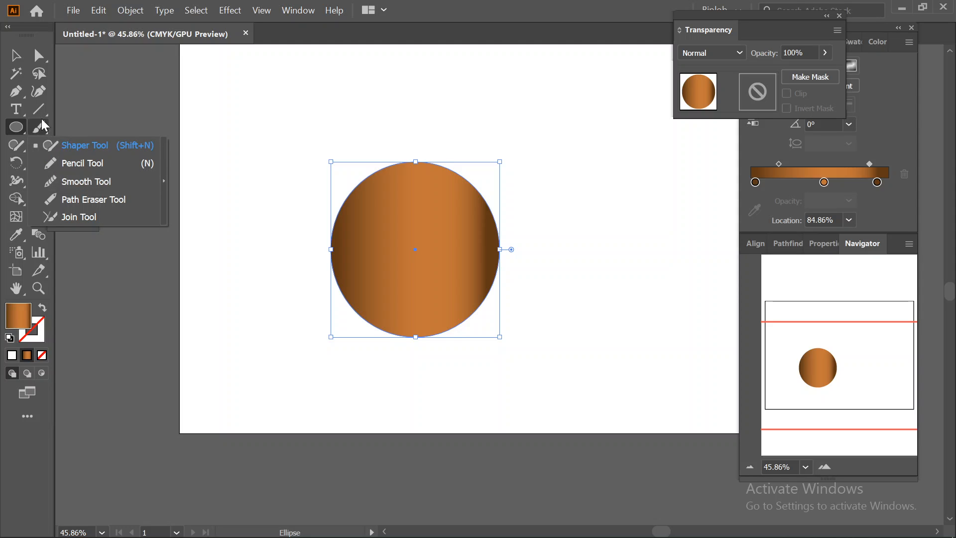
Cut the ellipse diagonally into two pieces with the Scissors tool, from its upper-left edge to its lower-right edge
click(41, 143)
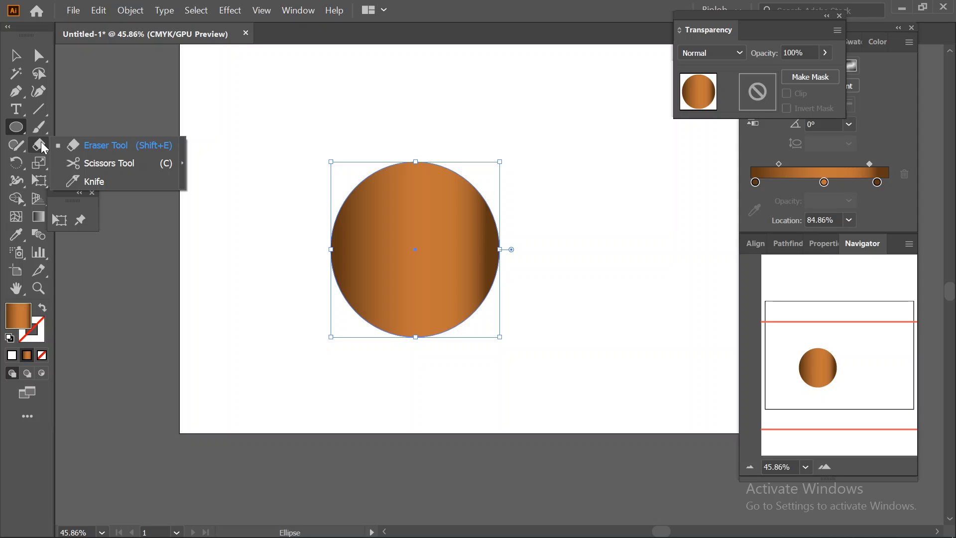
click(125, 168)
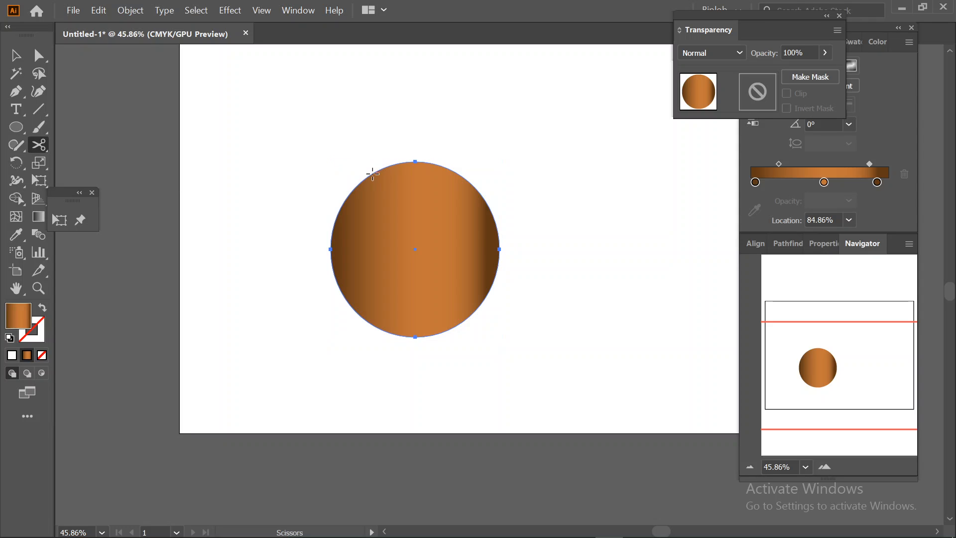
click(374, 172)
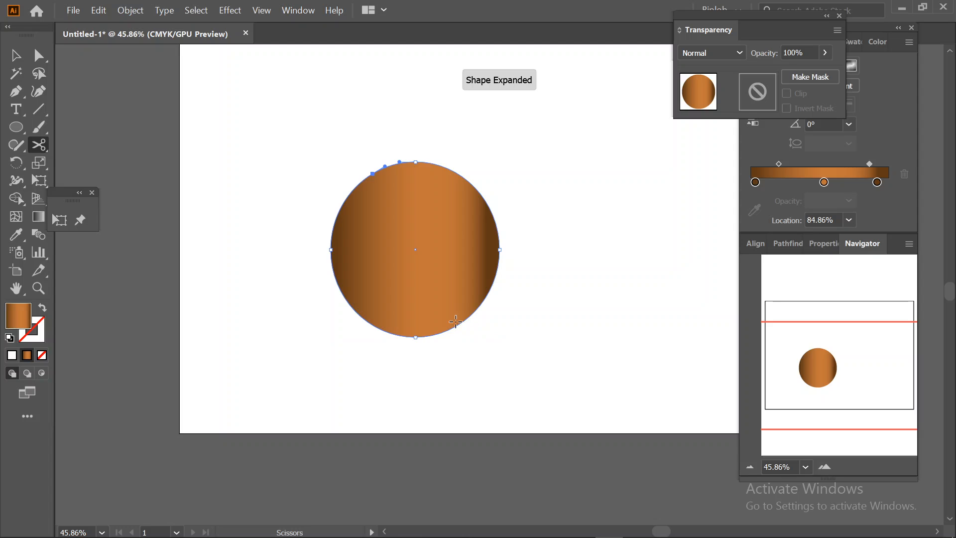
click(458, 322)
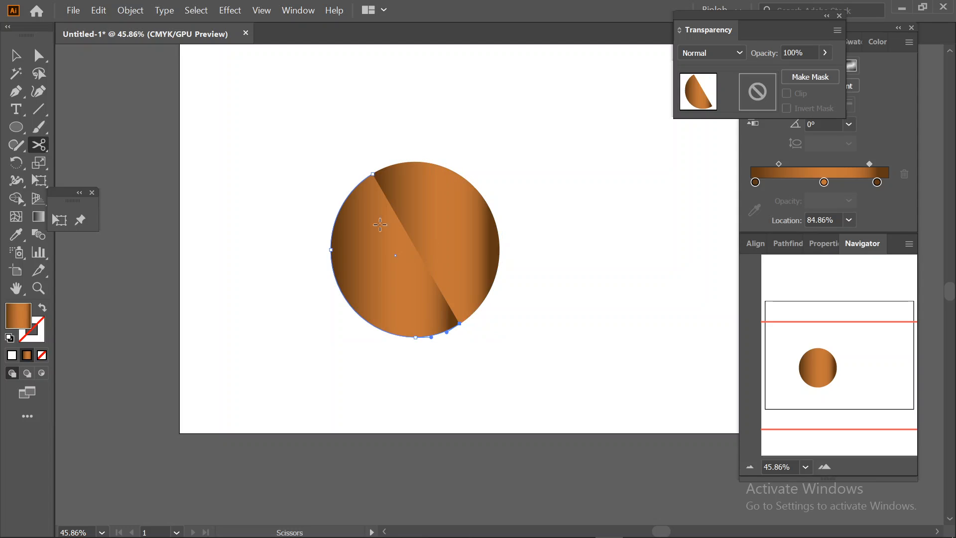
Move the upper-right piece of the cut ellipse so a narrow gap separates it from the other piece, and deselect it
click(18, 55)
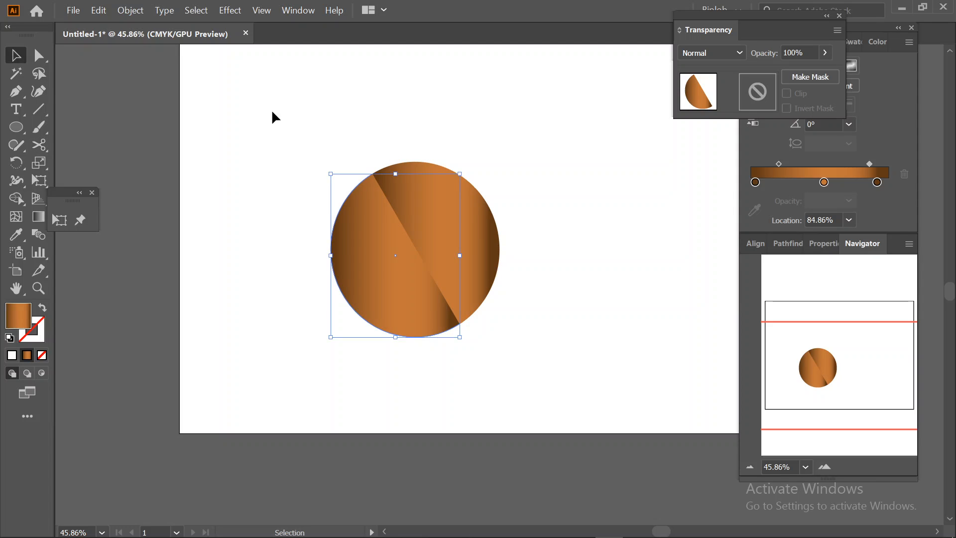
drag(467, 222, 421, 220)
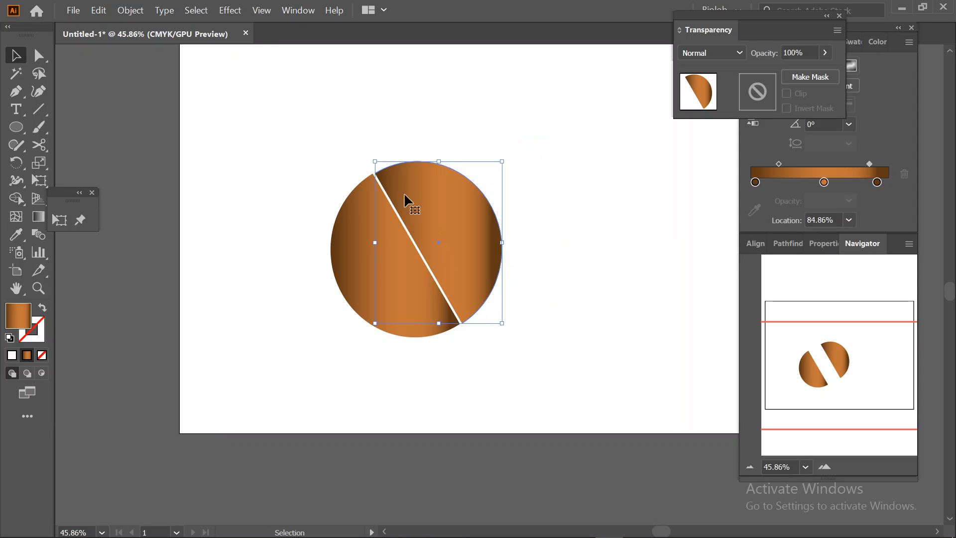
click(316, 122)
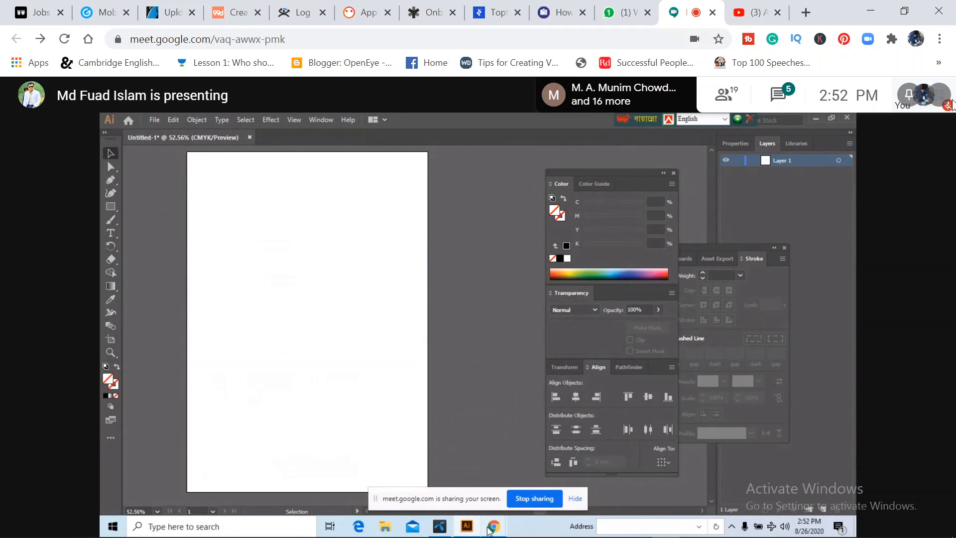
mouse_move(489, 531)
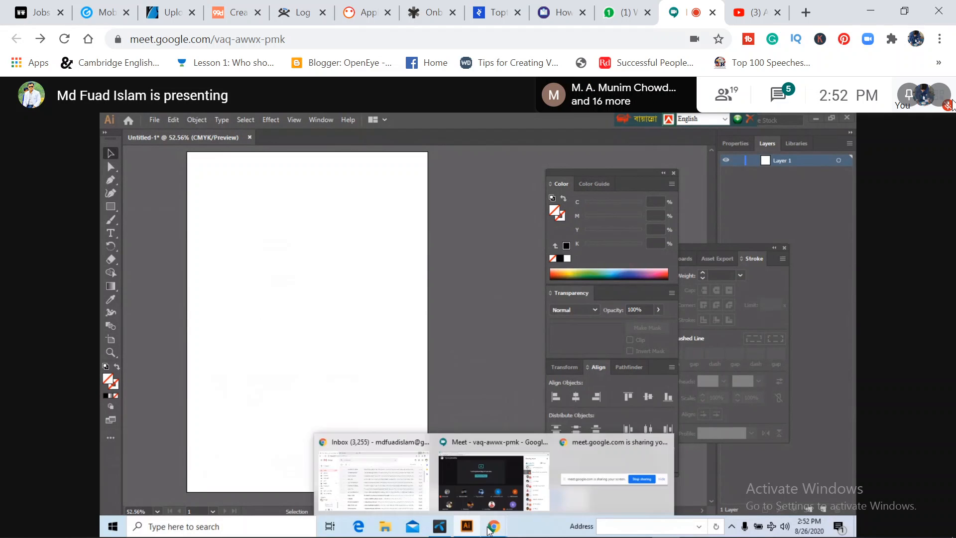
click(494, 478)
click(618, 486)
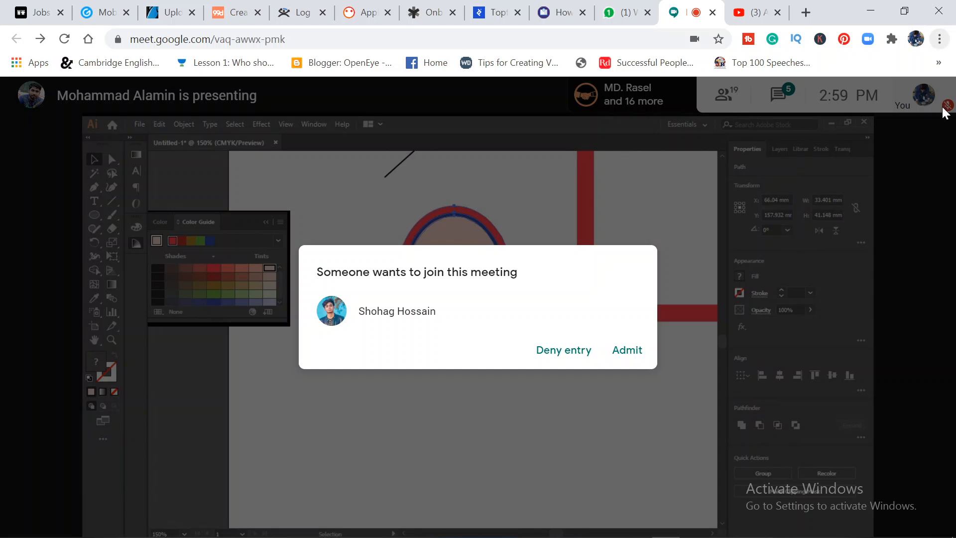
Admit the participant waiting to join the Google Meet class and close the YouTube tab
click(646, 350)
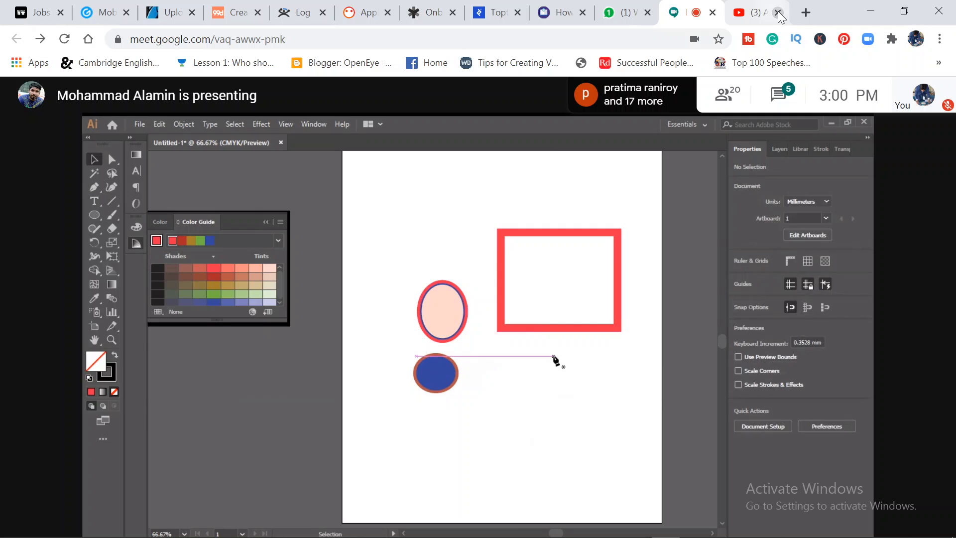
click(779, 16)
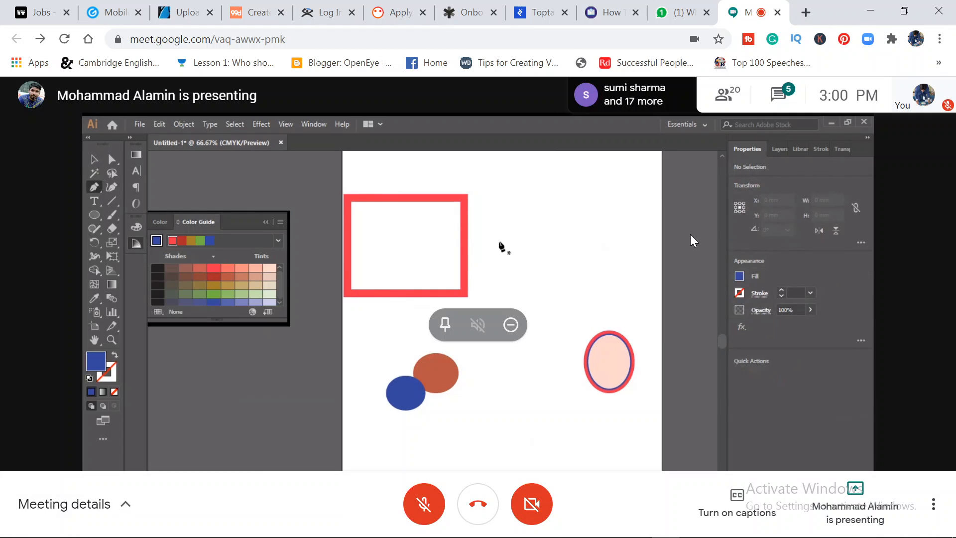
Switch to WhatsApp Web in Chrome and open the LEDP Off chat from further down the chat list
click(682, 12)
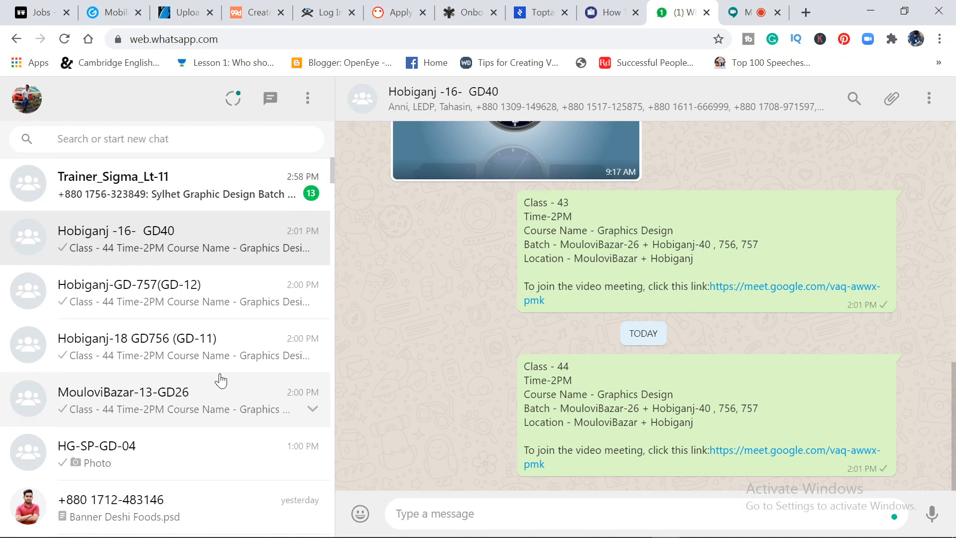
scroll(220, 378, down, 2)
scroll(220, 381, down, 1)
scroll(220, 380, down, 6)
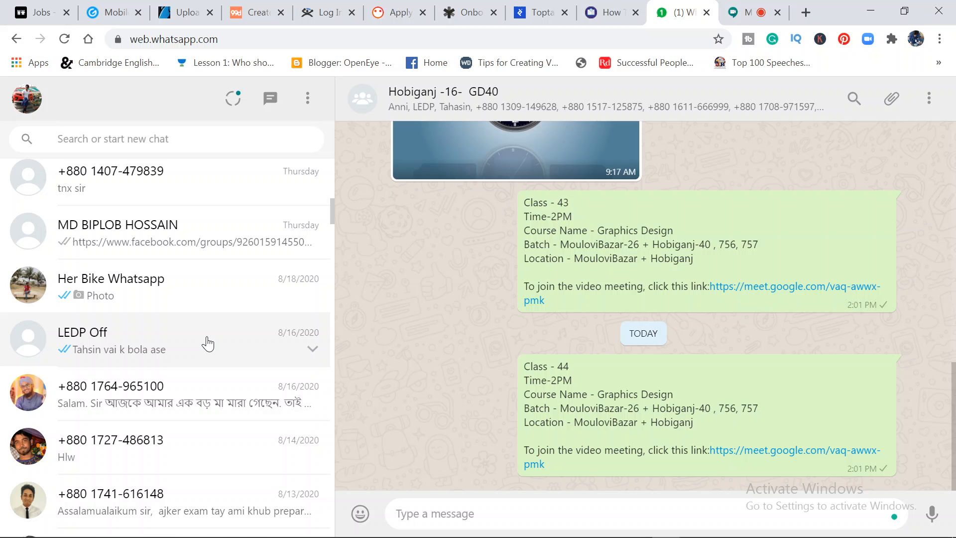
click(209, 343)
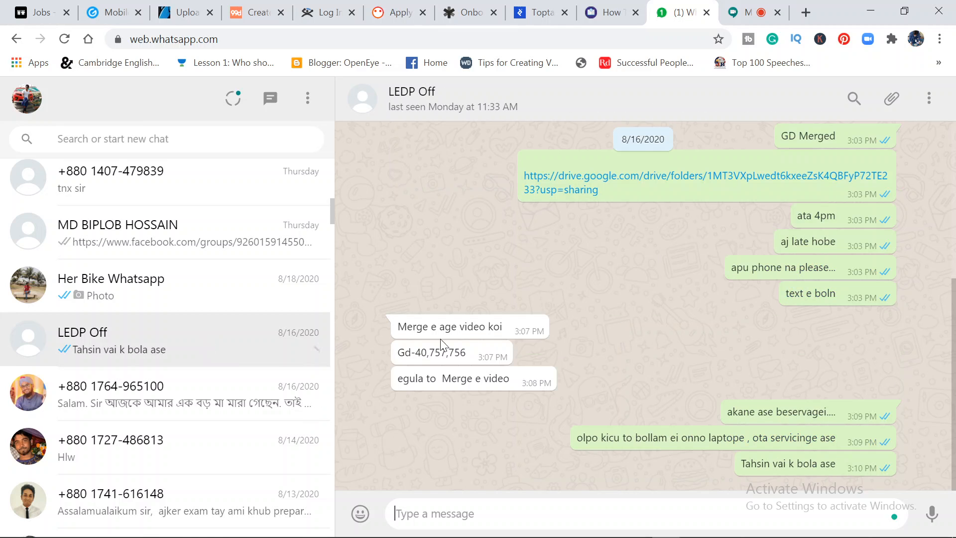
Open the Google Drive folder link sent after the GD Merged message, and return to the WhatsApp chat
scroll(598, 422, up, 2)
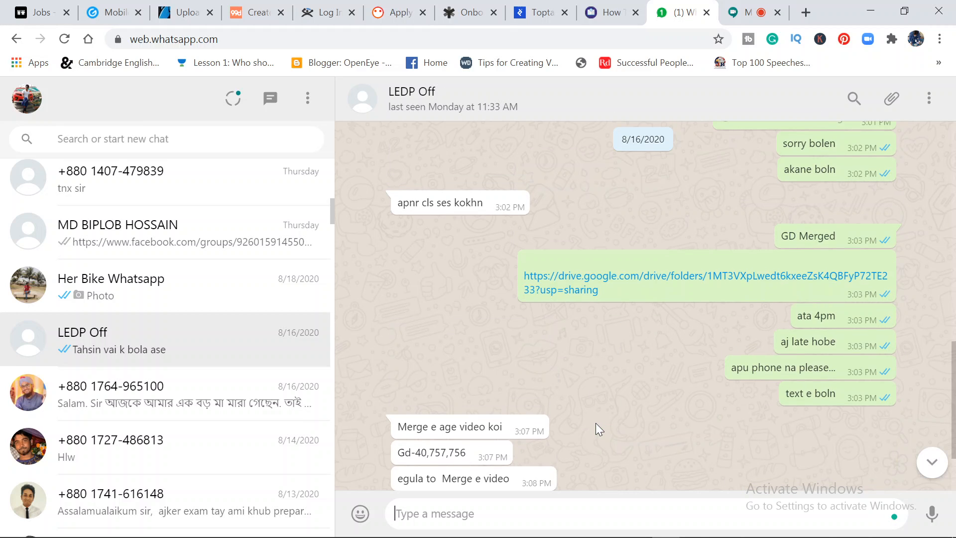
click(608, 281)
key(ctrl+shift+Tab)
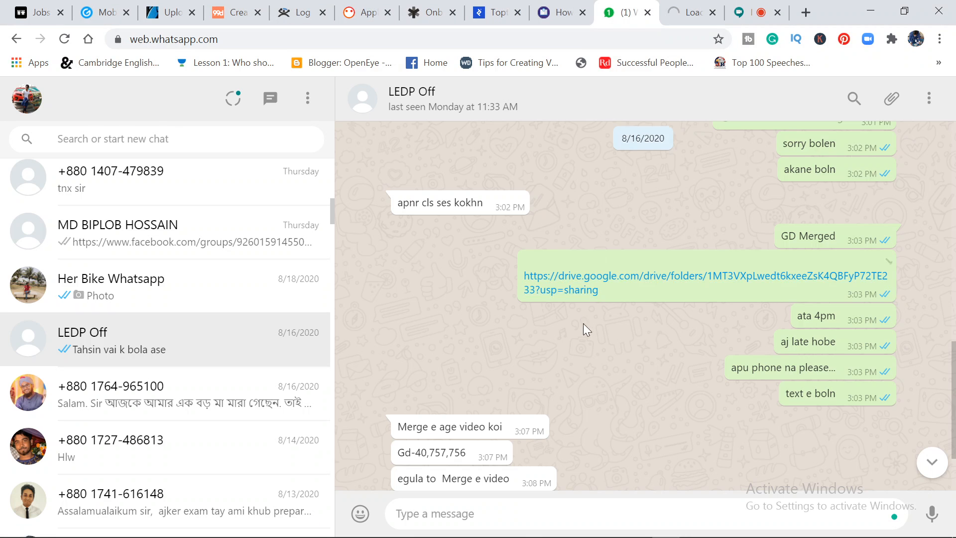
Open the Google Drive folder link sent for MouloviBazar 26 + Hobiganj 756 from earlier in the LEDP Off chat
scroll(583, 323, up, 4)
scroll(578, 322, up, 2)
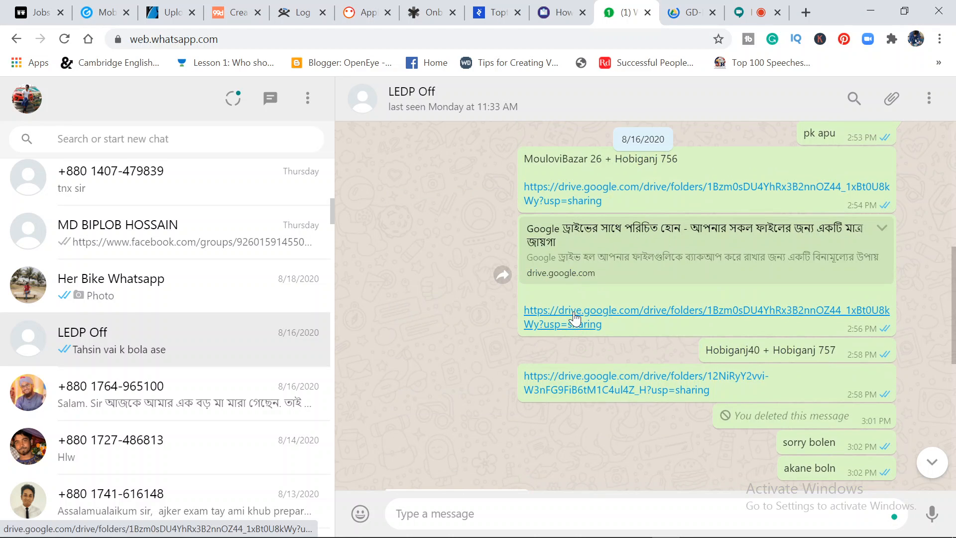
click(577, 319)
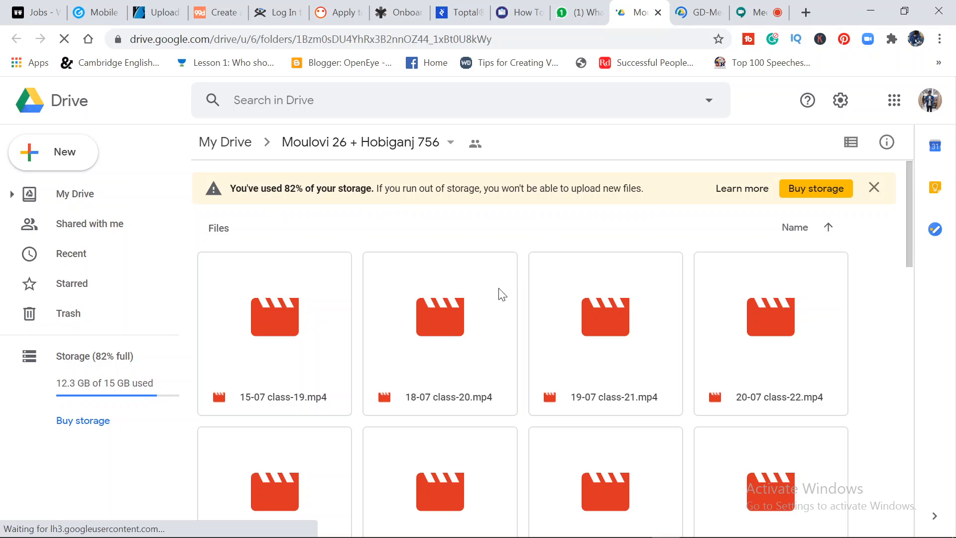
Look through the class recordings in the Moulovi 26 + Hobiganj 756 folder from class-19 to the last file
scroll(388, 374, down, 10)
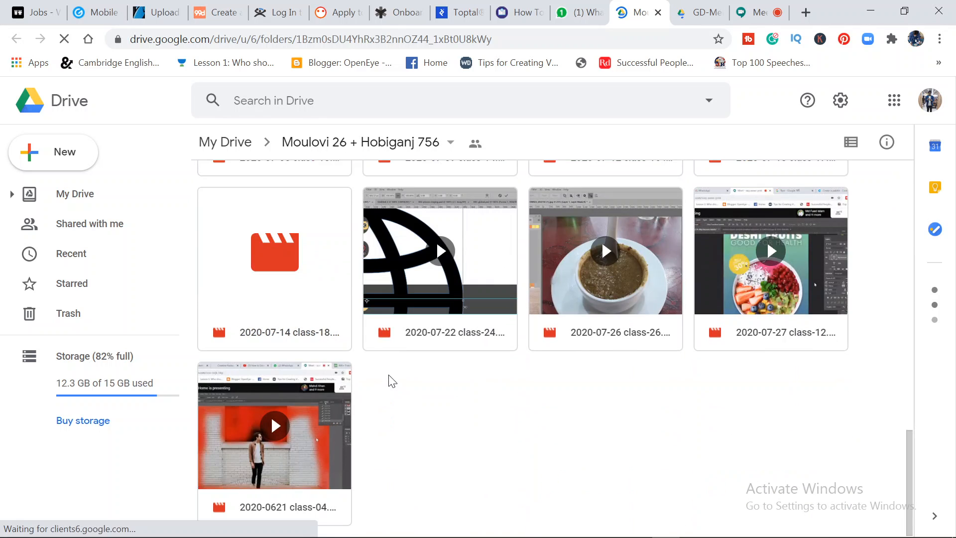
scroll(443, 452, up, 10)
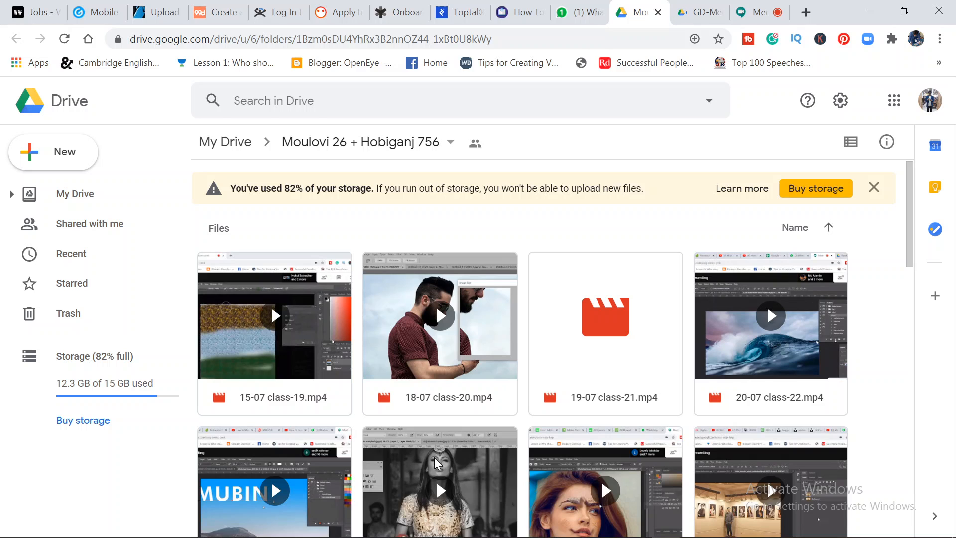
scroll(434, 457, down, 2)
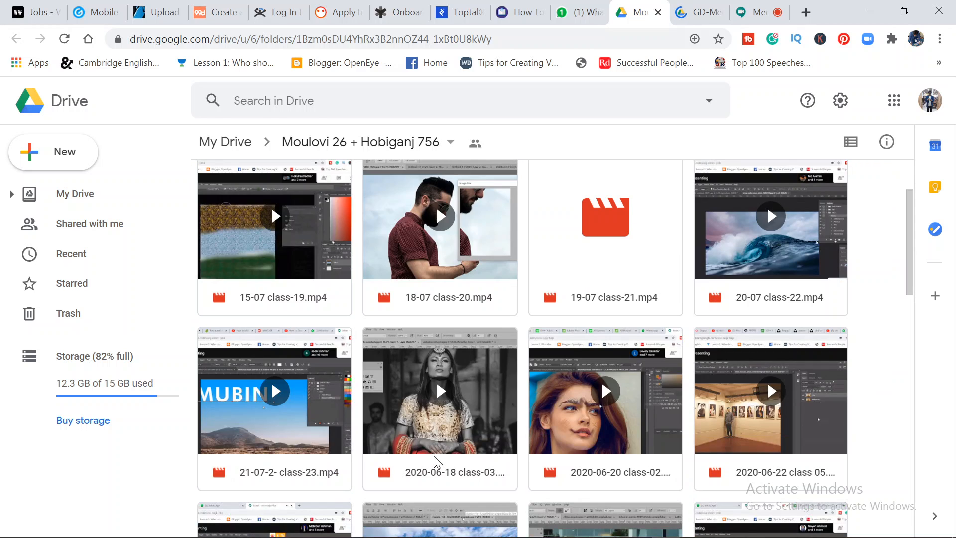
scroll(435, 461, down, 6)
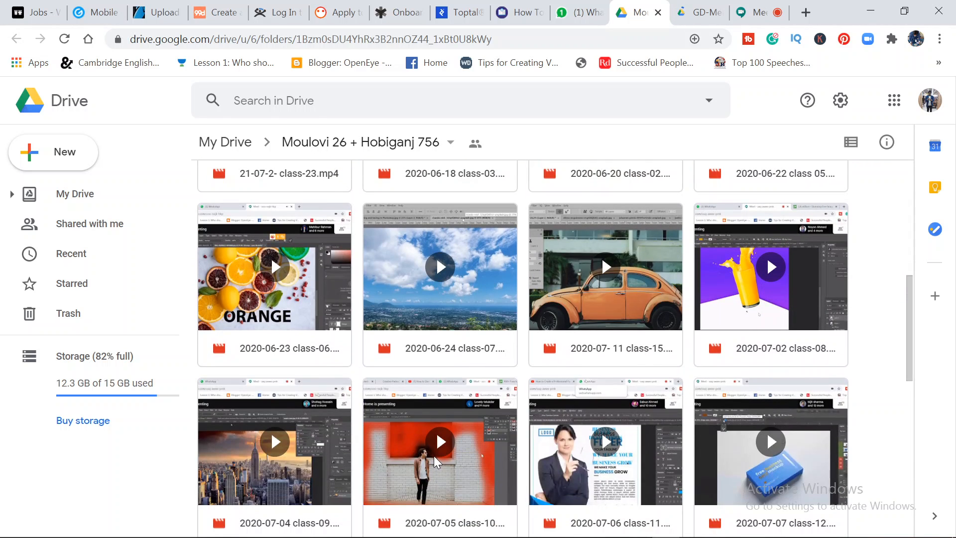
scroll(435, 455, down, 4)
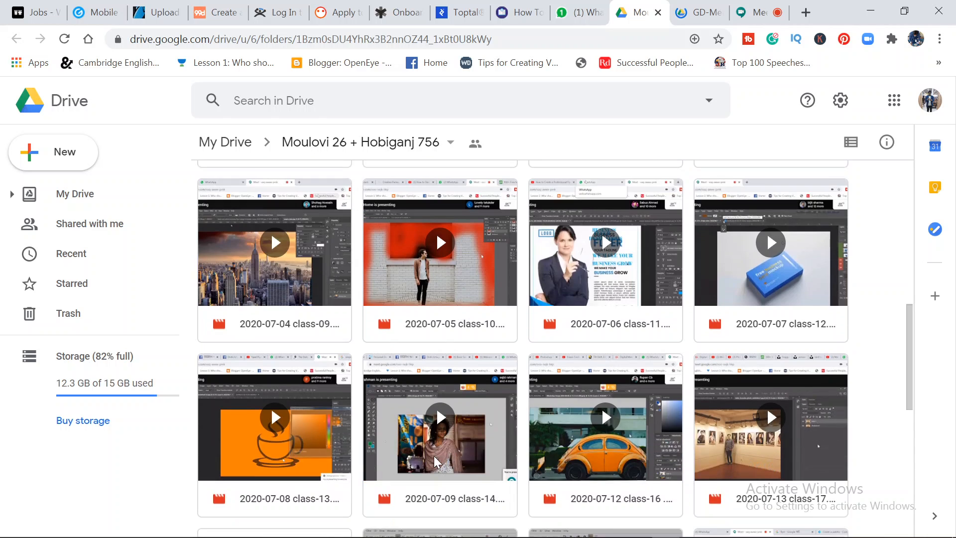
scroll(434, 456, down, 2)
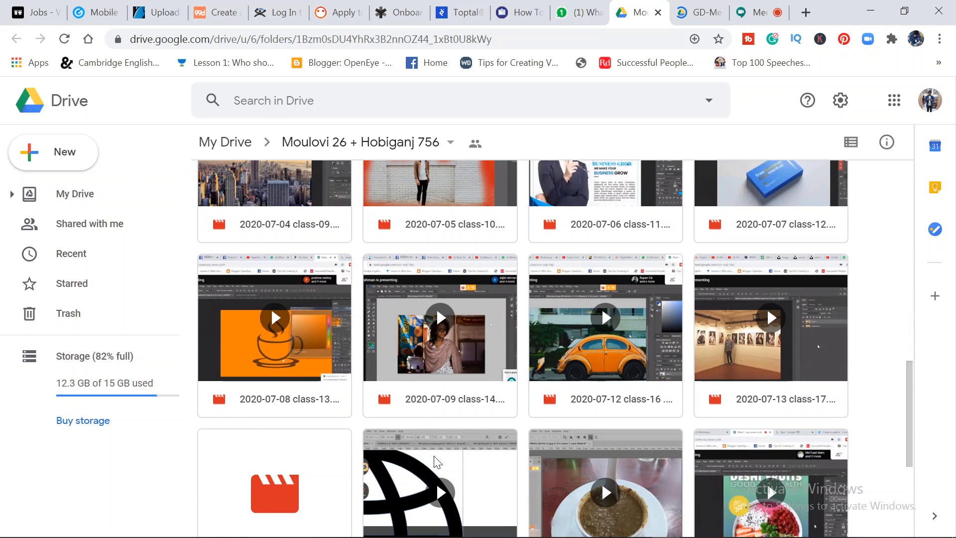
scroll(436, 462, down, 4)
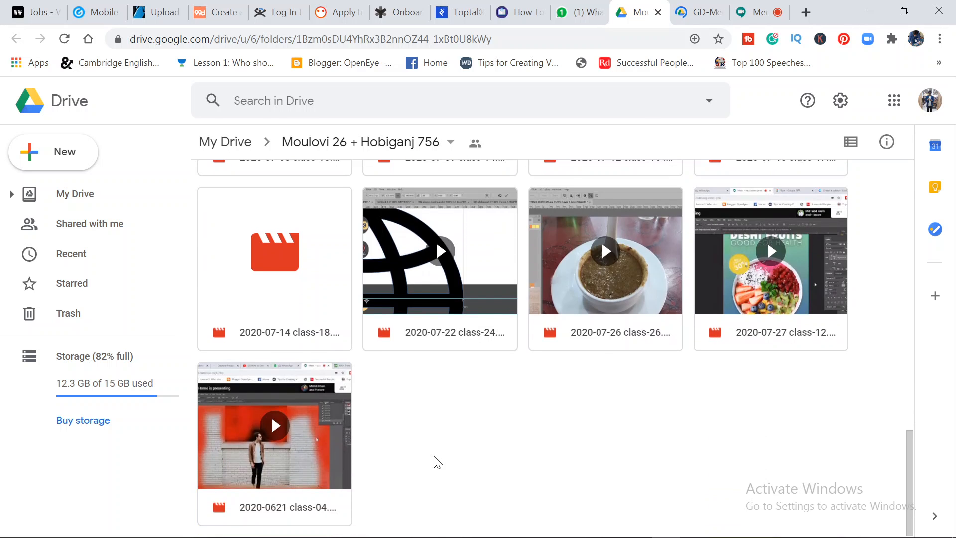
scroll(433, 459, up, 5)
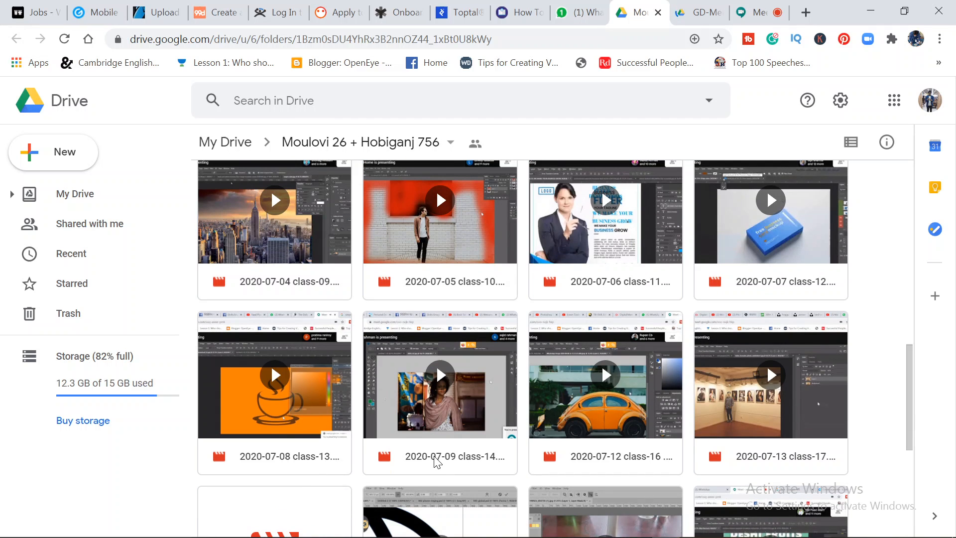
Open the Hobiganj40 + Hobiganj 757 Drive link from the WhatsApp chat, and close the Moulovi 26 + Hobiganj 756 folder tab
click(571, 14)
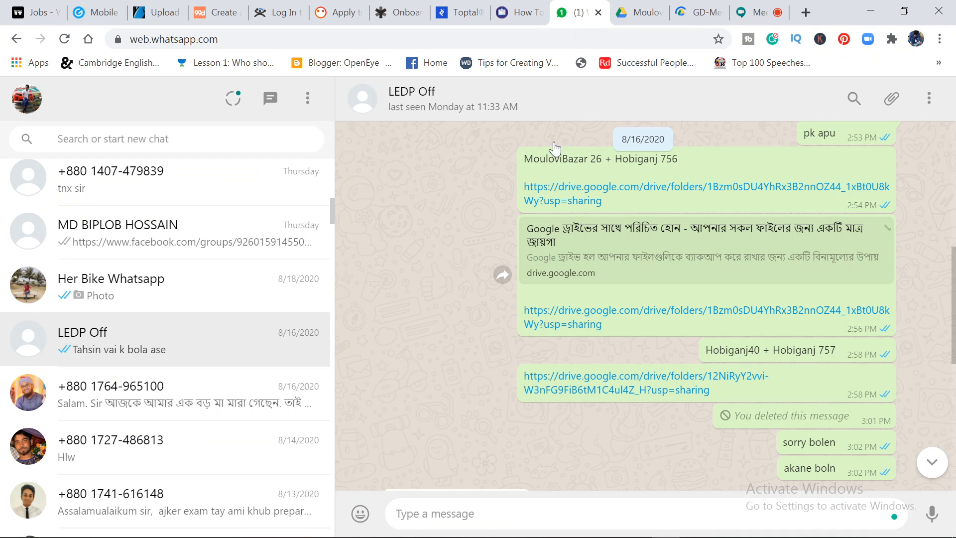
click(621, 381)
click(637, 14)
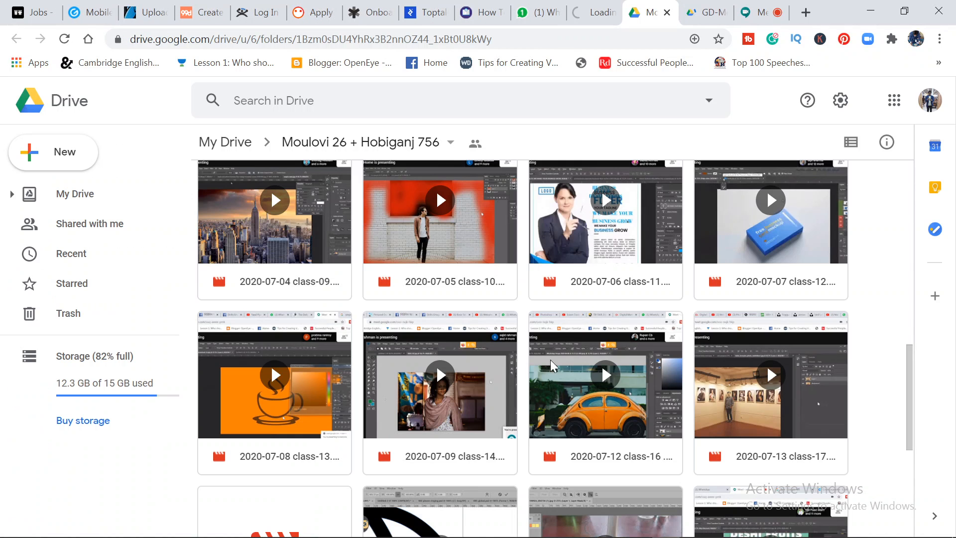
scroll(539, 372, up, 3)
scroll(540, 372, up, 7)
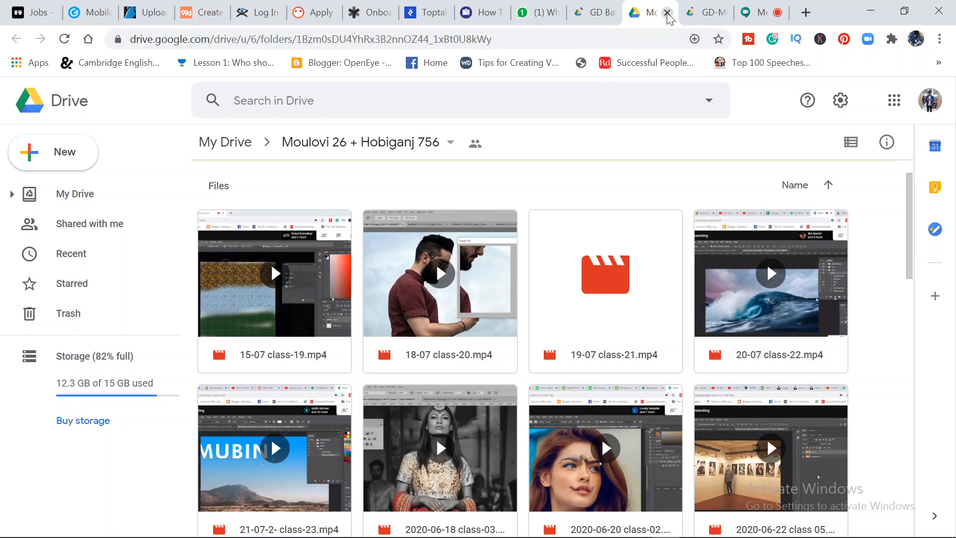
click(667, 12)
Check the student's presentation in Google Meet, and look through the recordings in the GD Batch Hobiganj + Hobiganj 757 Drive folder
click(695, 6)
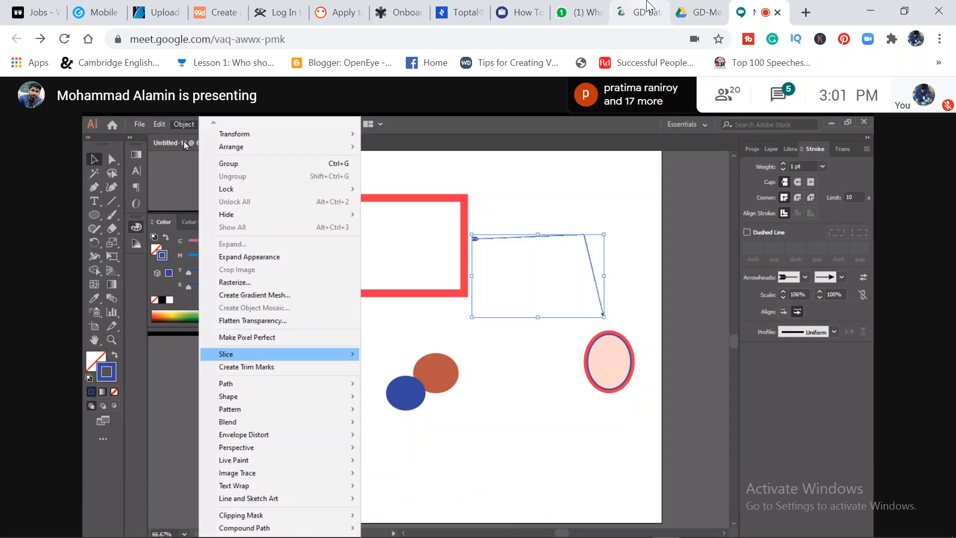
click(649, 7)
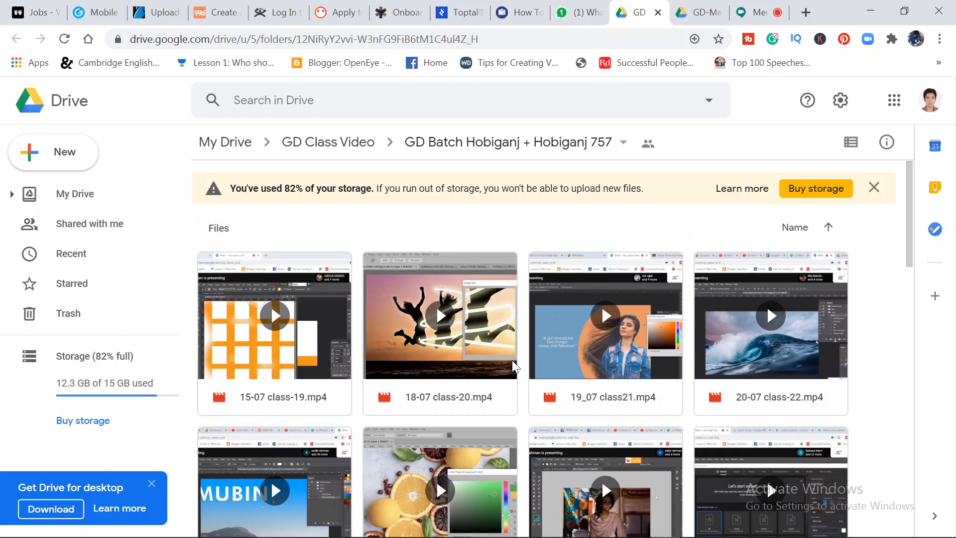
scroll(513, 364, down, 4)
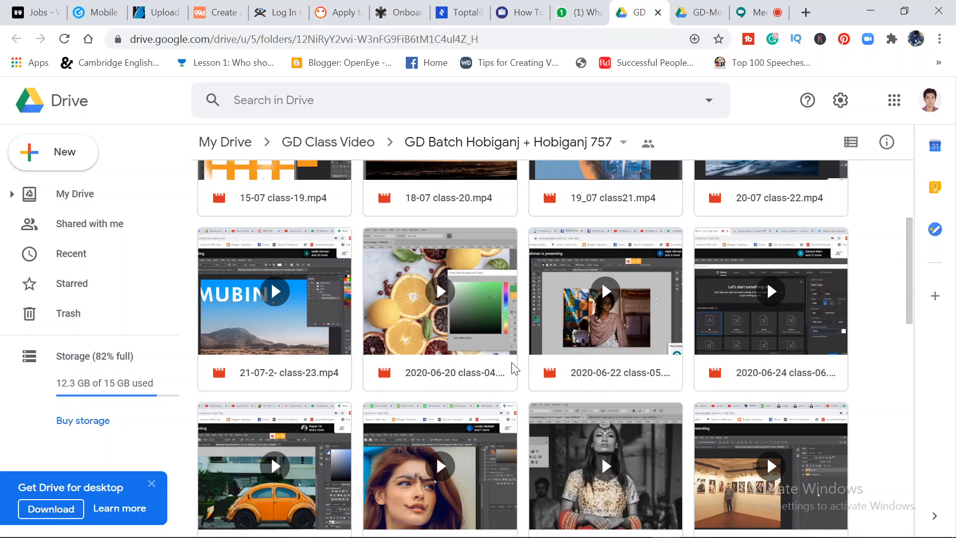
scroll(512, 366, down, 2)
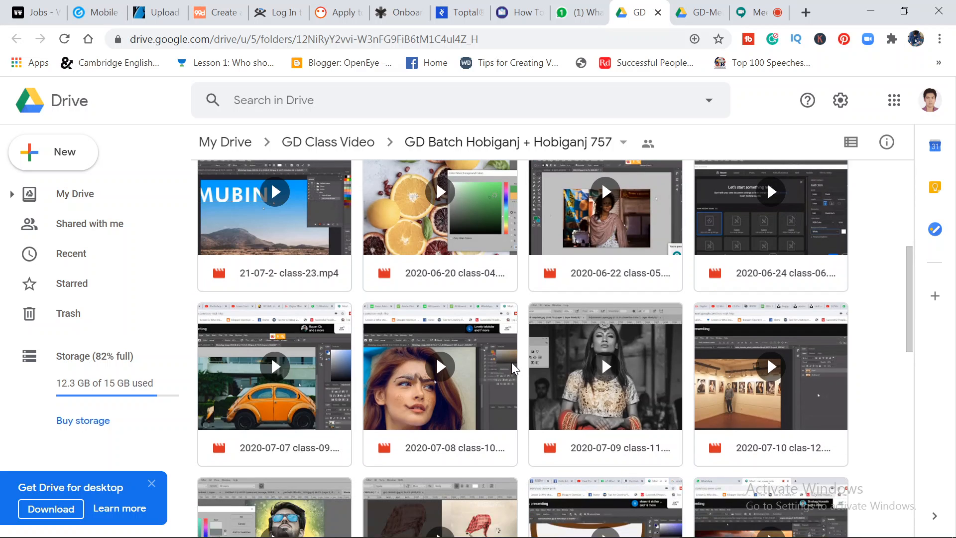
scroll(513, 369, down, 3)
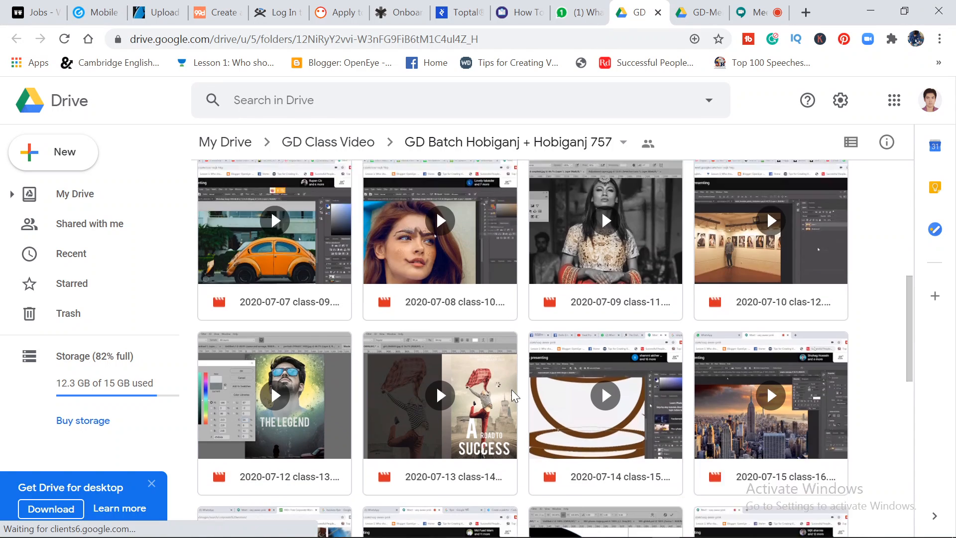
scroll(513, 396, down, 11)
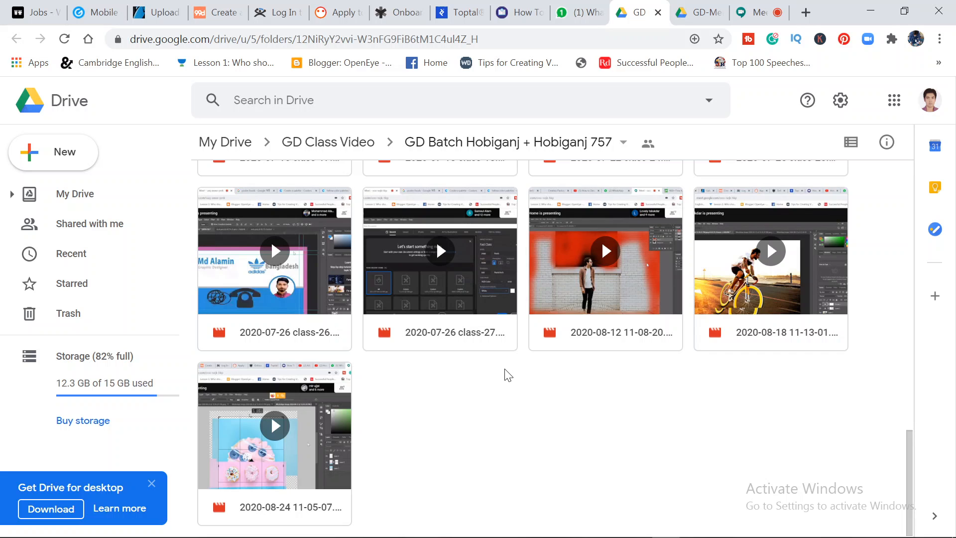
scroll(507, 375, up, 15)
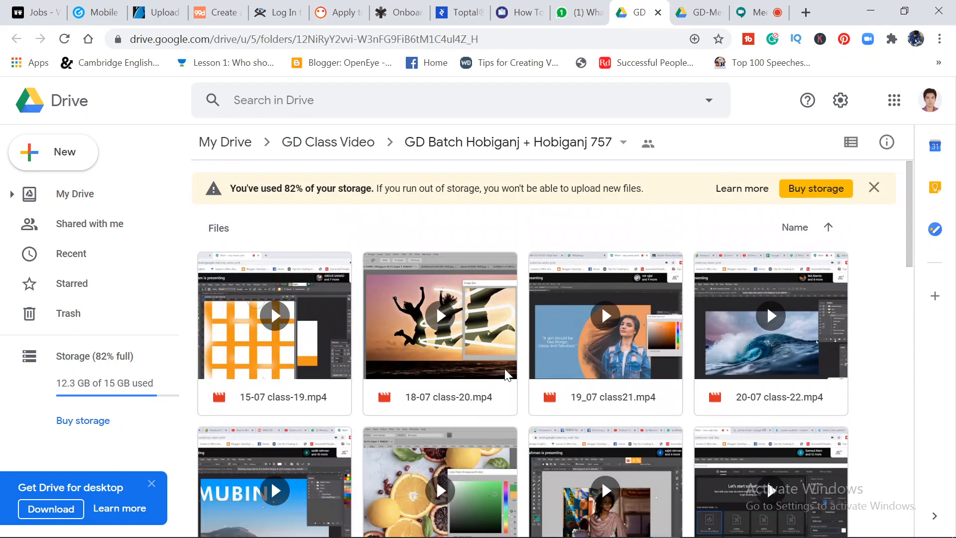
scroll(507, 375, down, 4)
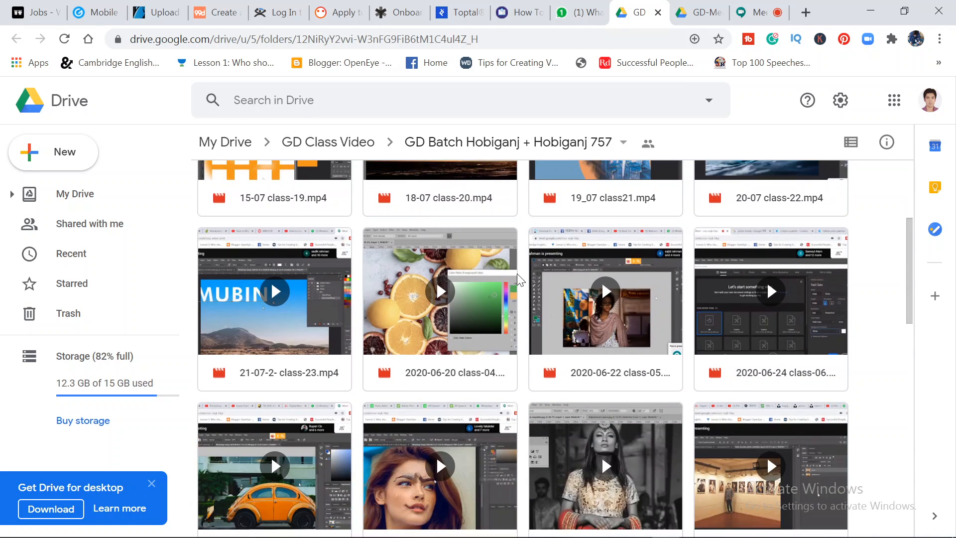
scroll(517, 275, down, 2)
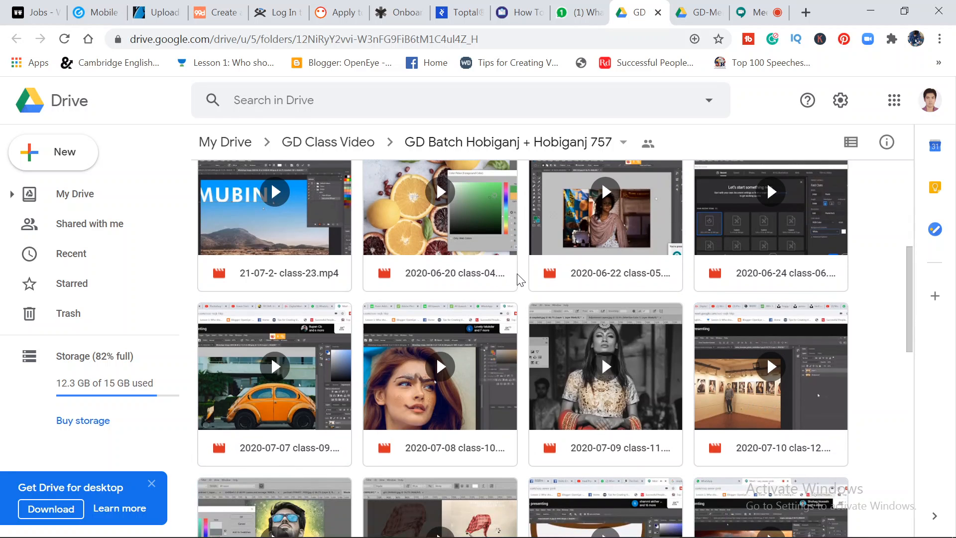
scroll(518, 278, down, 2)
scroll(499, 295, down, 1)
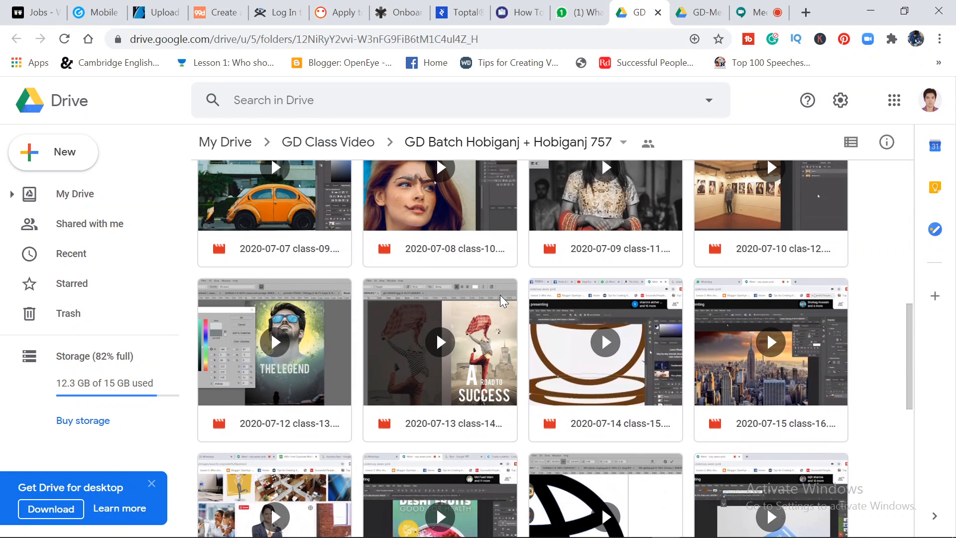
scroll(500, 294, up, 3)
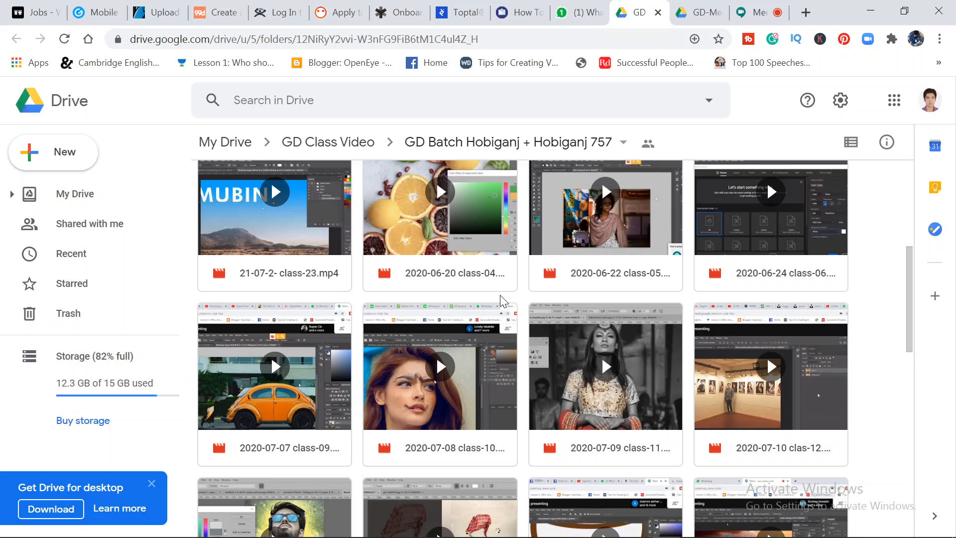
scroll(500, 294, up, 1)
scroll(500, 295, up, 2)
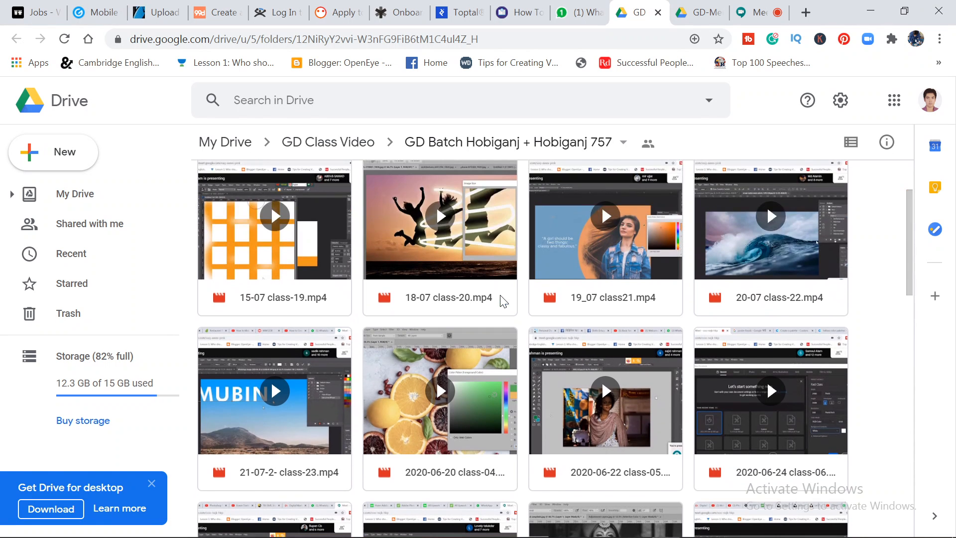
scroll(503, 300, down, 2)
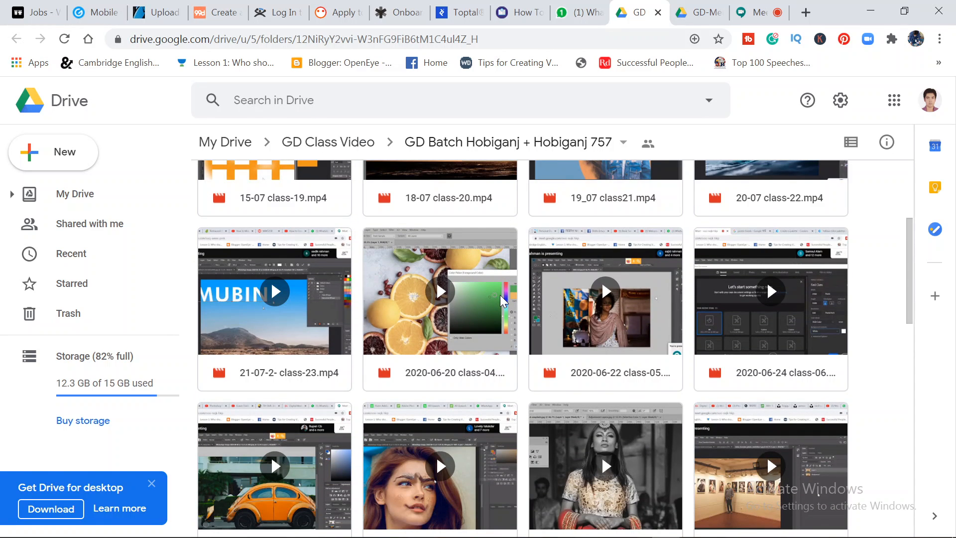
scroll(501, 297, down, 2)
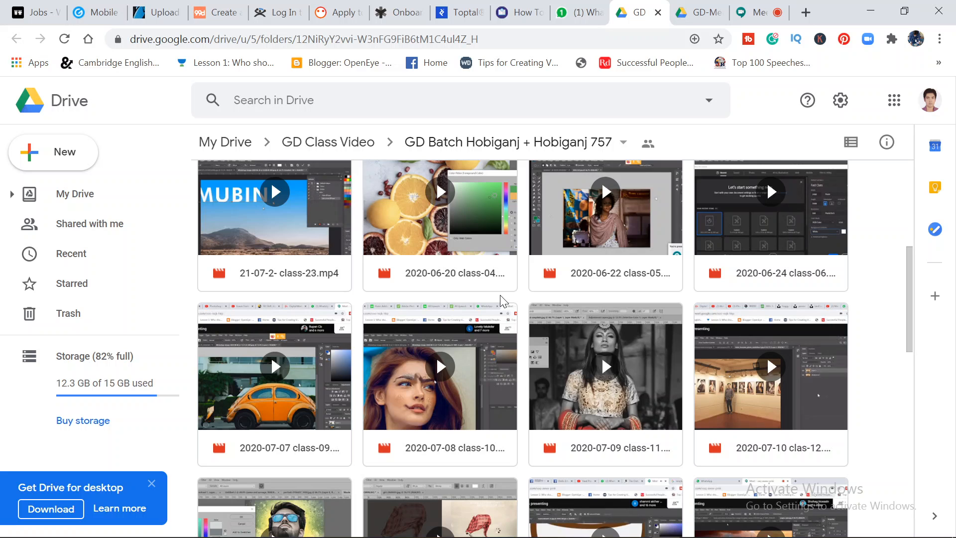
scroll(501, 297, down, 10)
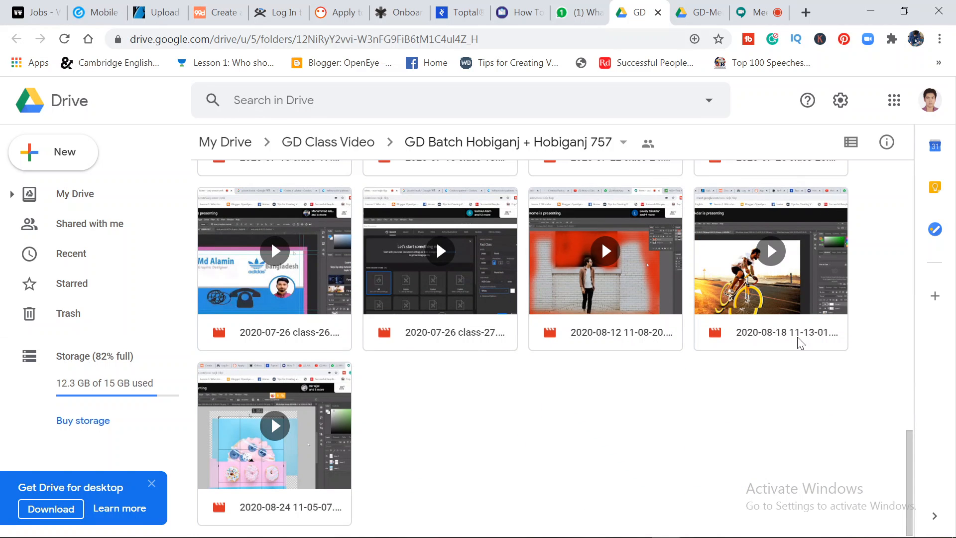
click(800, 343)
right_click(799, 343)
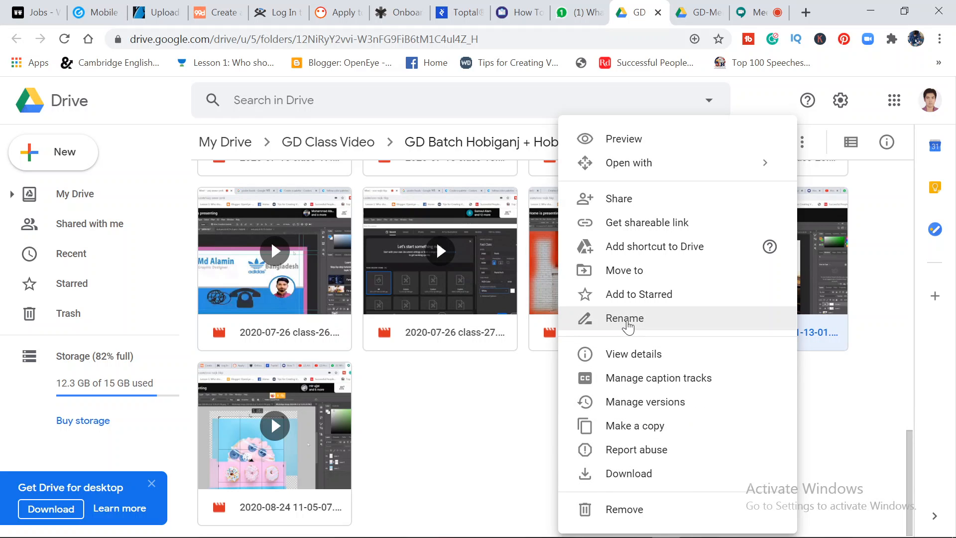
click(624, 318)
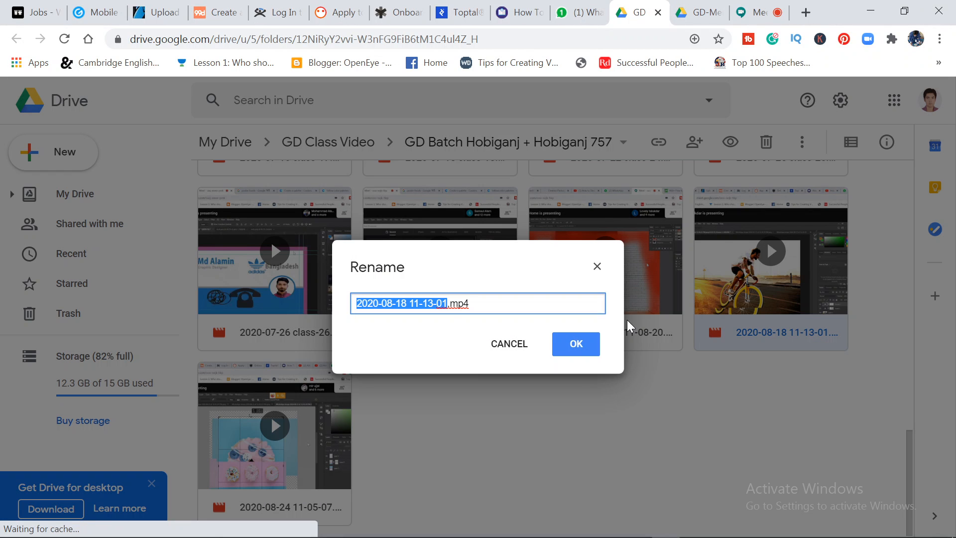
click(359, 303)
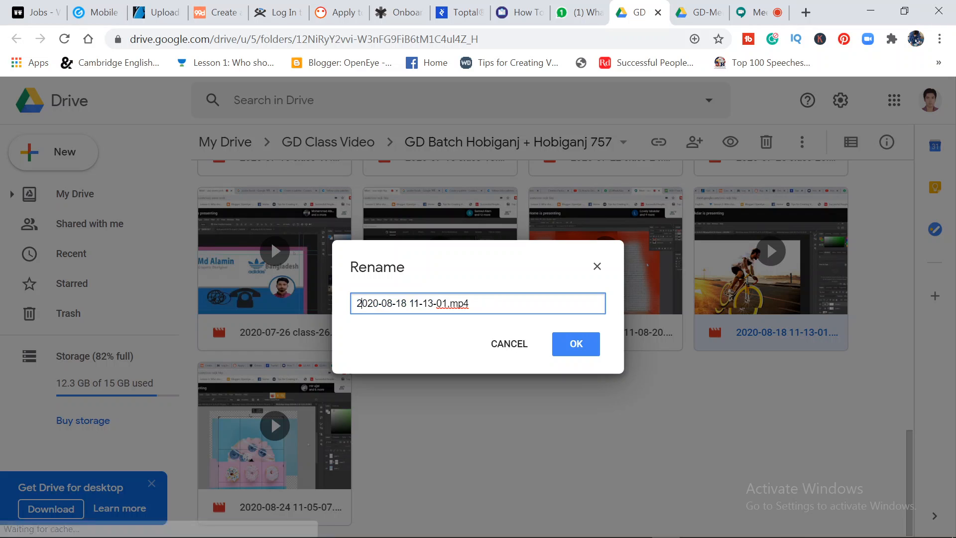
click(400, 303)
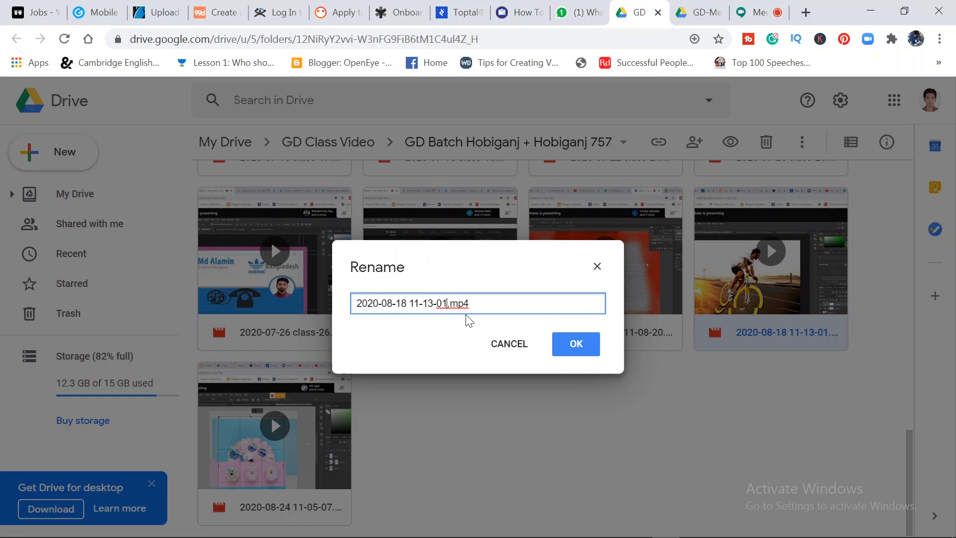
key(BackSpace)
key(BackSpace)
key(BackSpace)
key(BackSpace)
key(BackSpace)
key(BackSpace)
key(BackSpace)
key(BackSpace)
key(BackSpace)
key(BackSpace)
key(BackSpace)
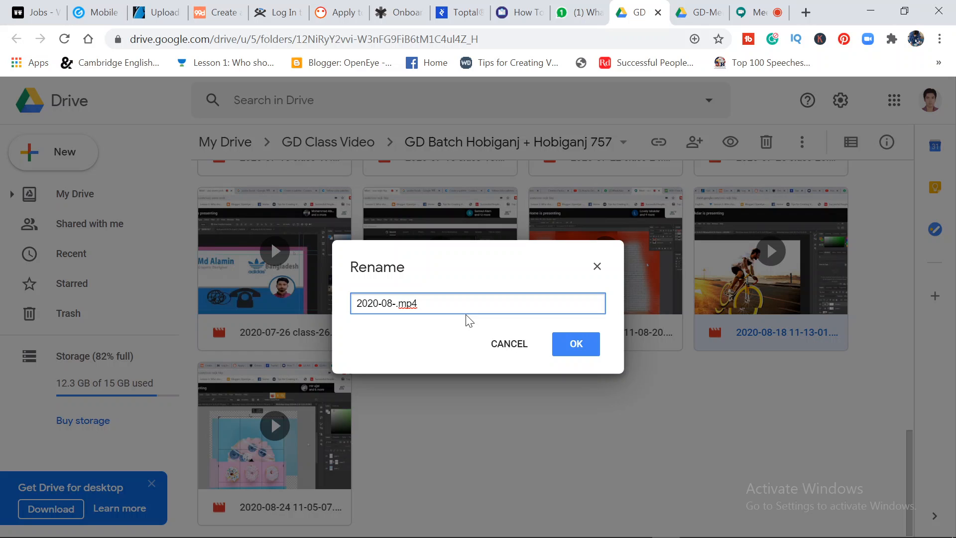
key(BackSpace)
key(BackSpace)
text(6-24 মতেো-07)
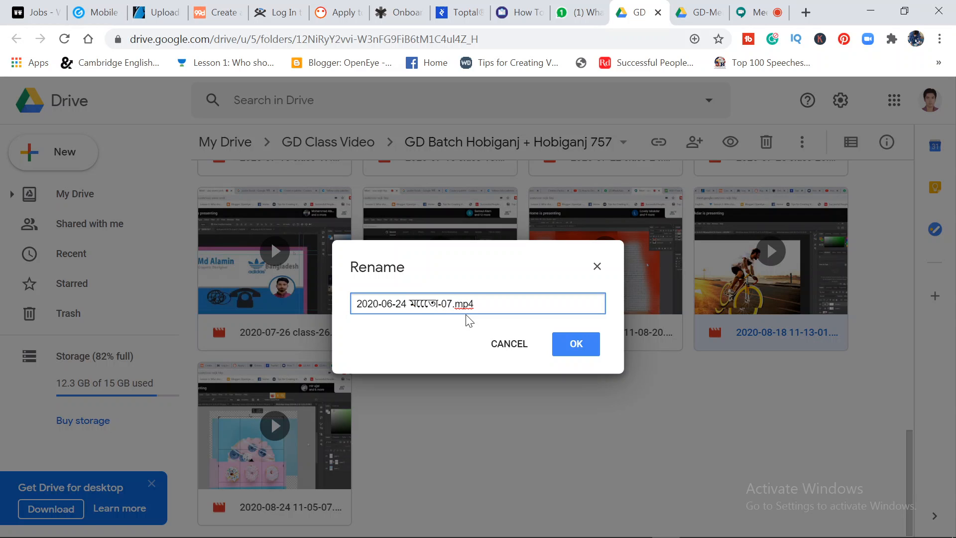
click(584, 351)
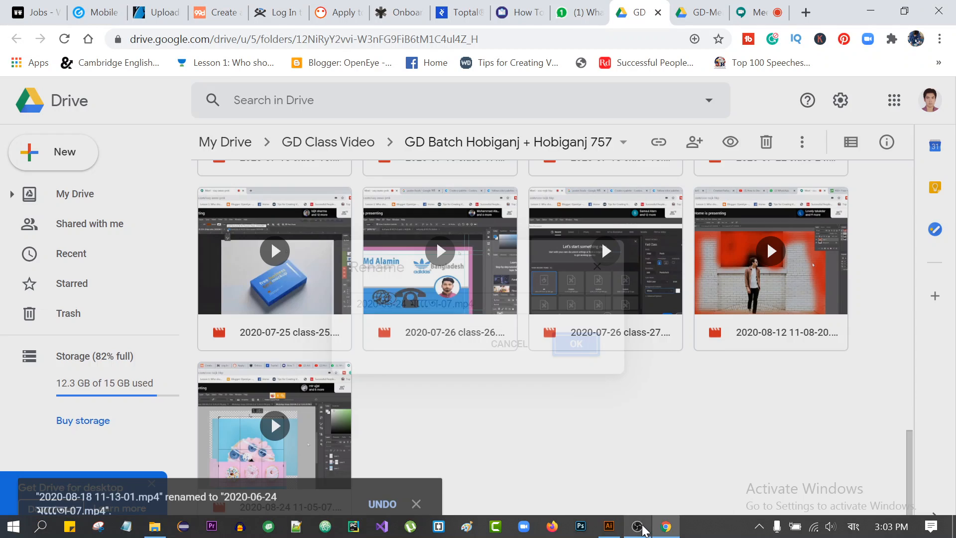
Switch to OBS, pause the screen recording, and minimize OBS to return to the Google Meet call
click(638, 525)
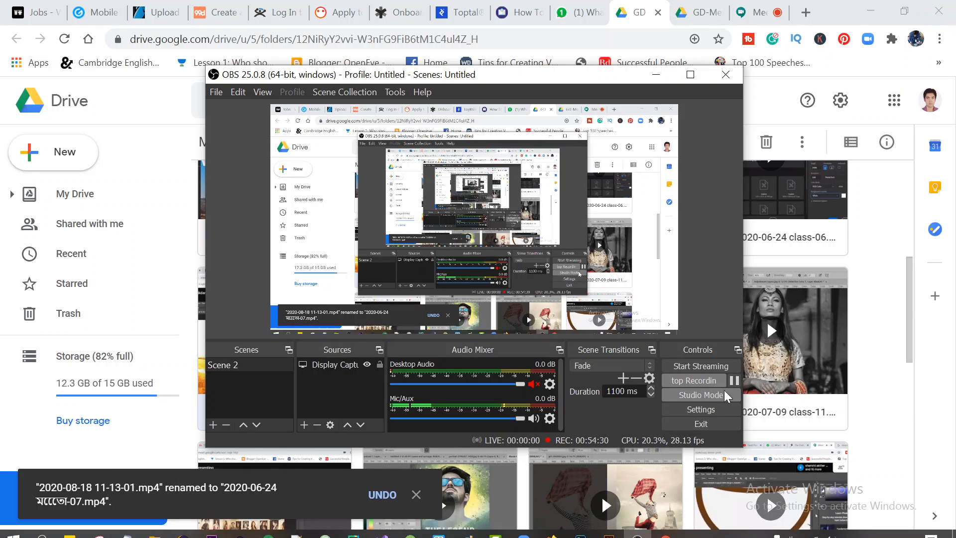
click(734, 380)
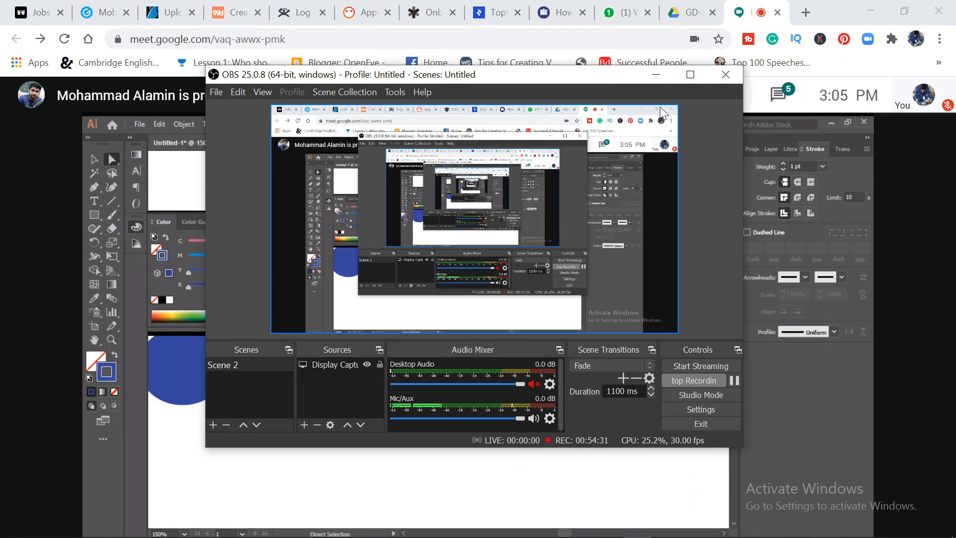
click(655, 76)
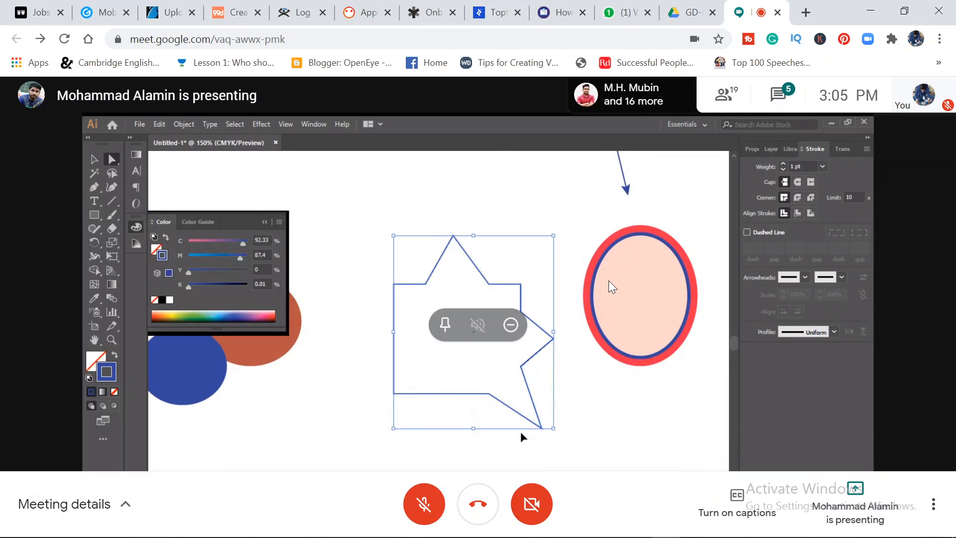
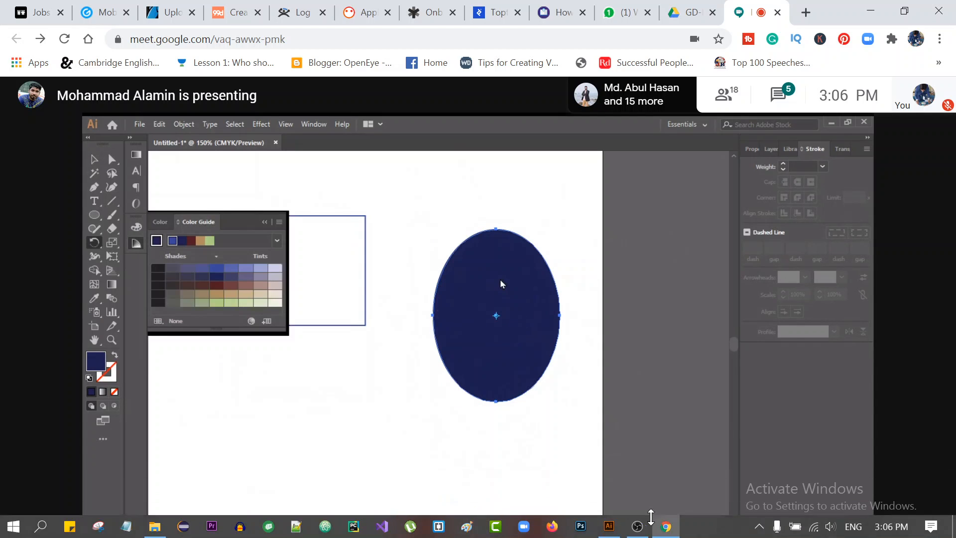
Check the recording status in OBS and return to the Google Meet call
click(637, 526)
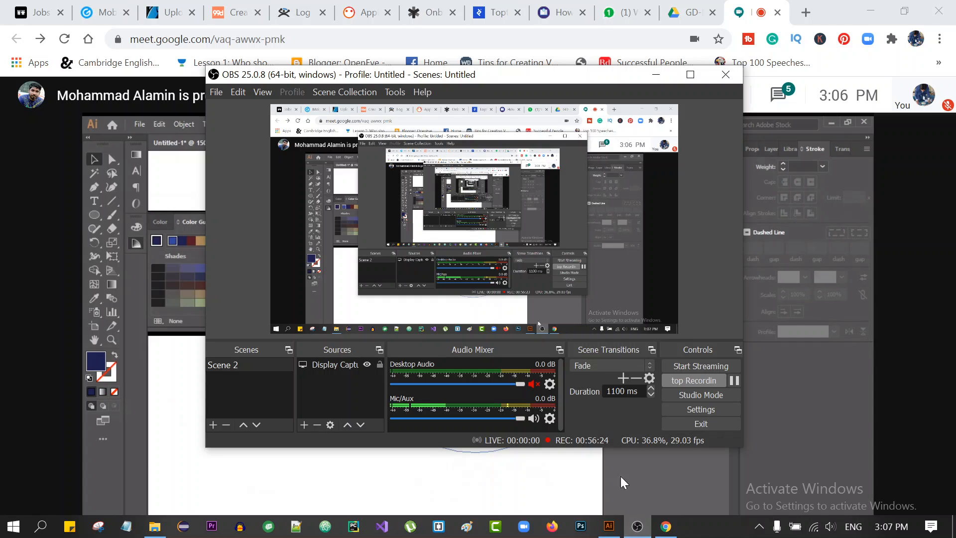
click(656, 75)
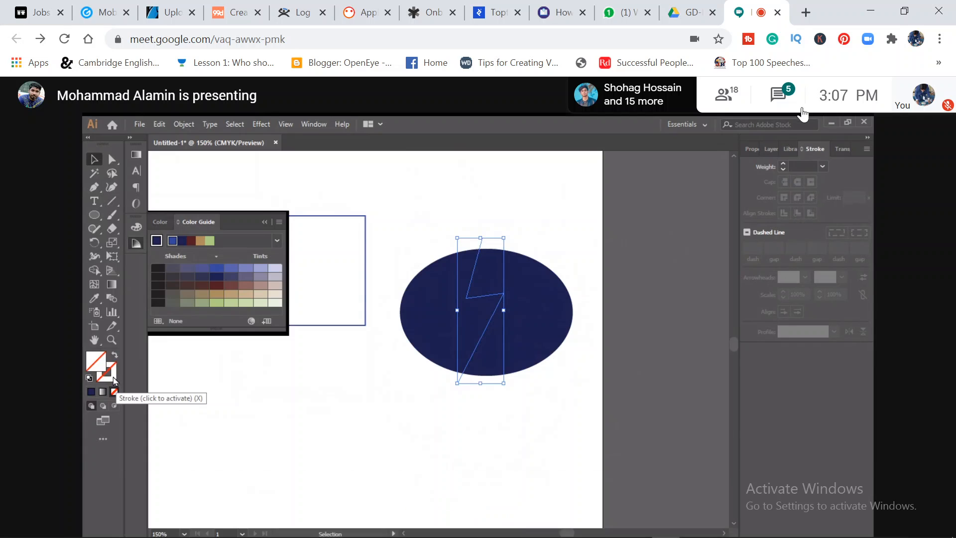
Open the meeting's participant list and turn on the microphone
click(733, 96)
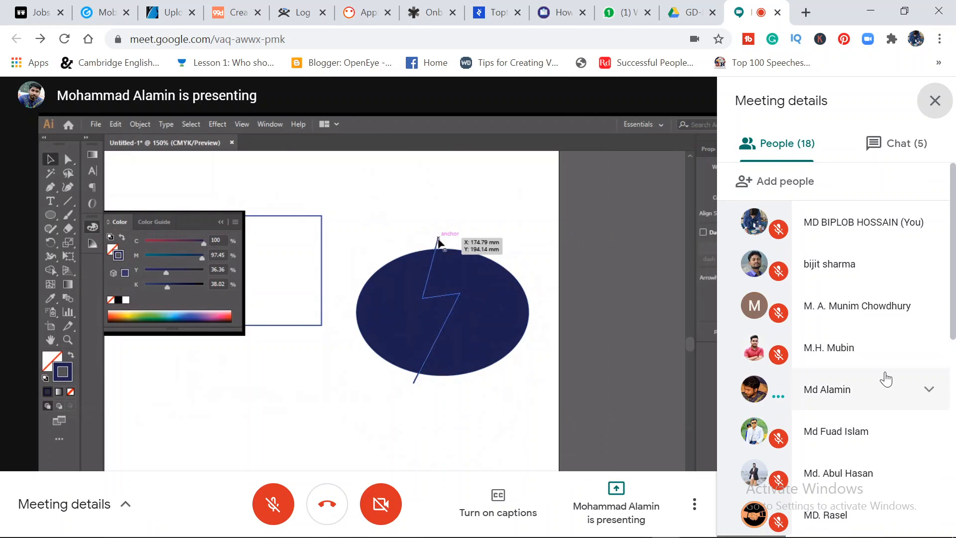
scroll(886, 384, down, 8)
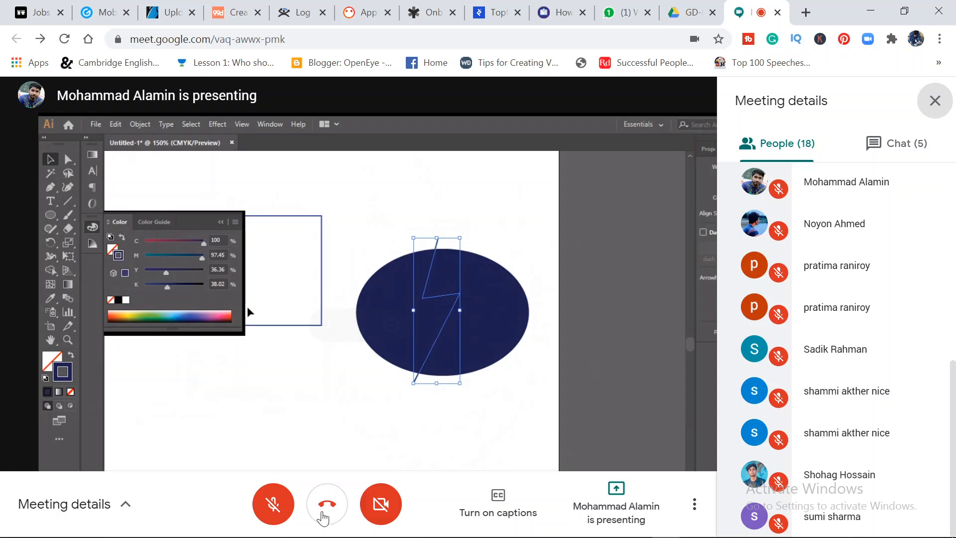
key(ctrl+d)
Raise the system volume to 36
scroll(846, 359, up, 8)
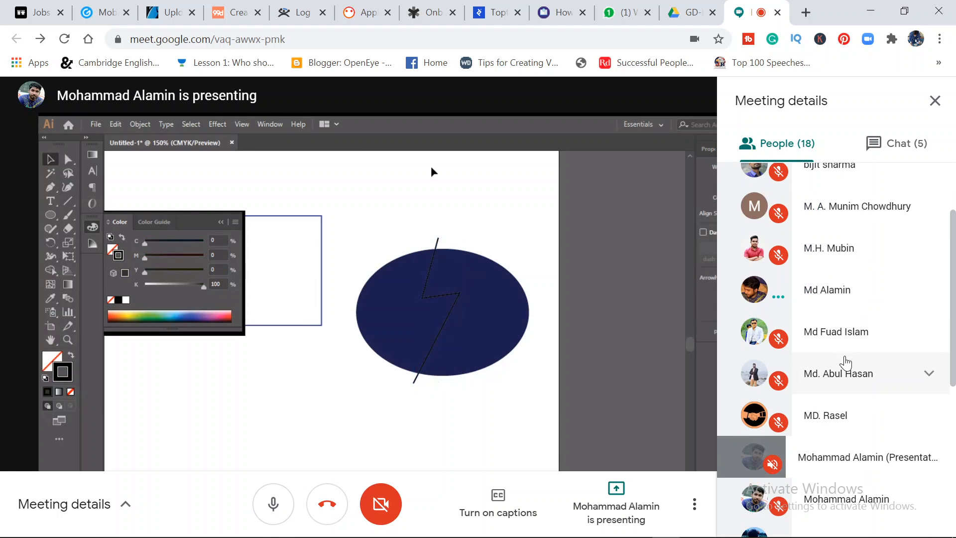
key(XF86AudioRaiseVolume)
key(XF86AudioRaiseVolume)
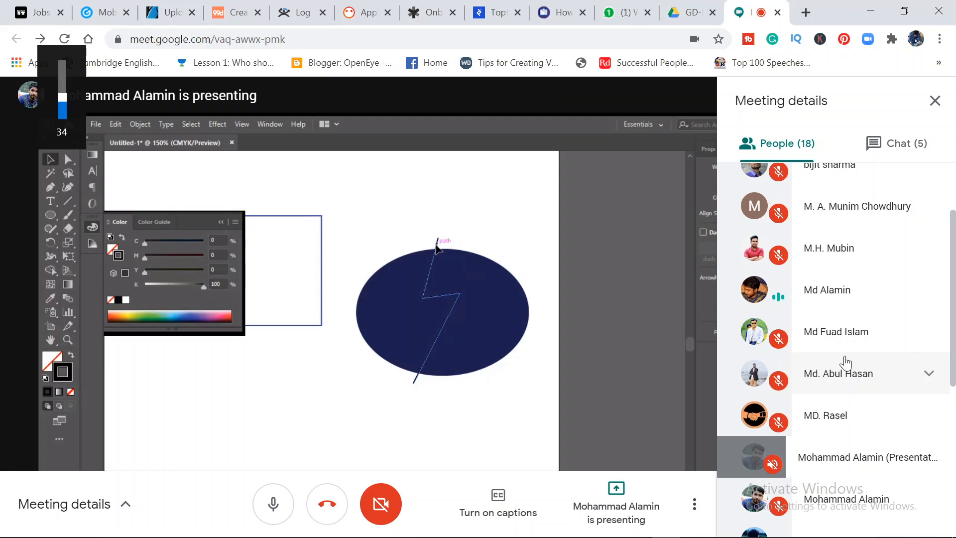
Look through the meeting's participant list to see who is attending and whose microphones are muted
scroll(856, 373, down, 6)
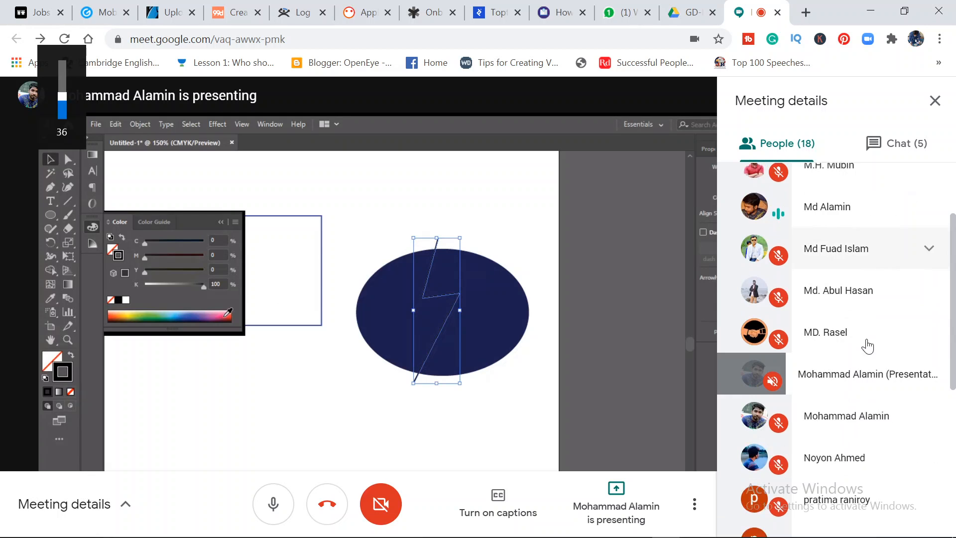
scroll(873, 388, up, 4)
scroll(877, 391, down, 4)
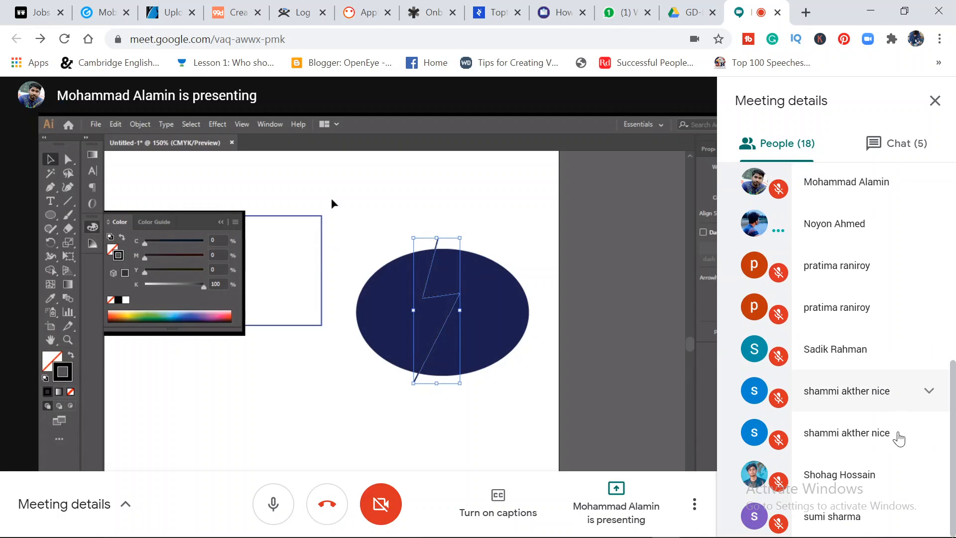
scroll(817, 419, up, 7)
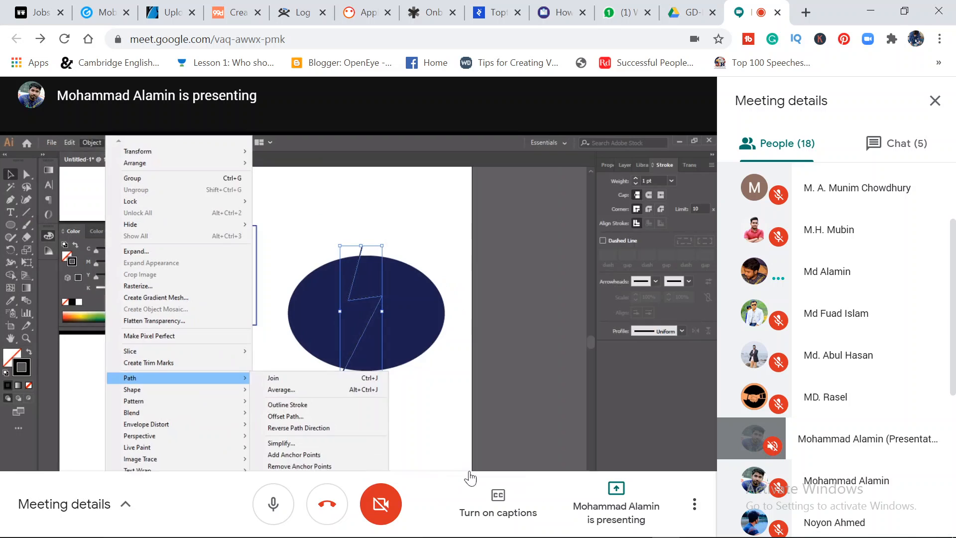
scroll(837, 403, down, 6)
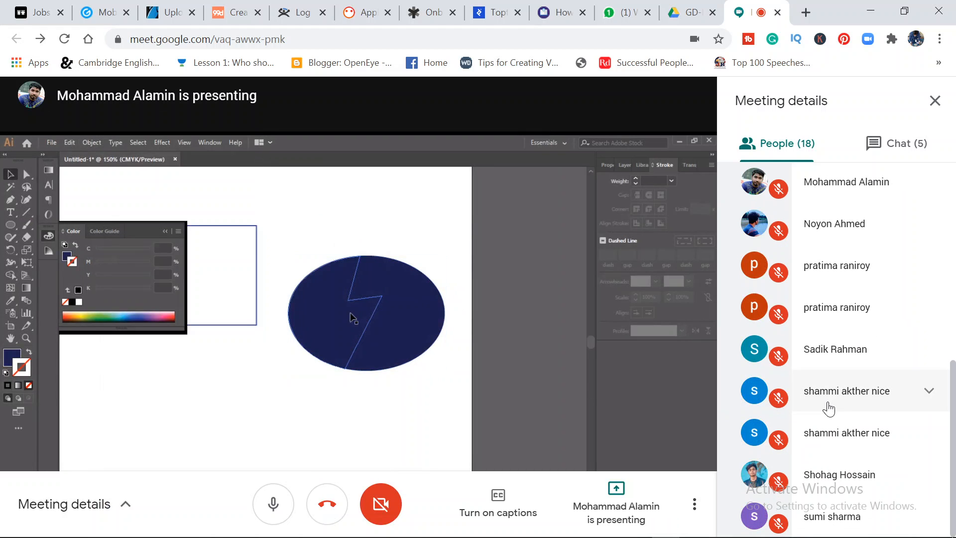
scroll(828, 408, up, 2)
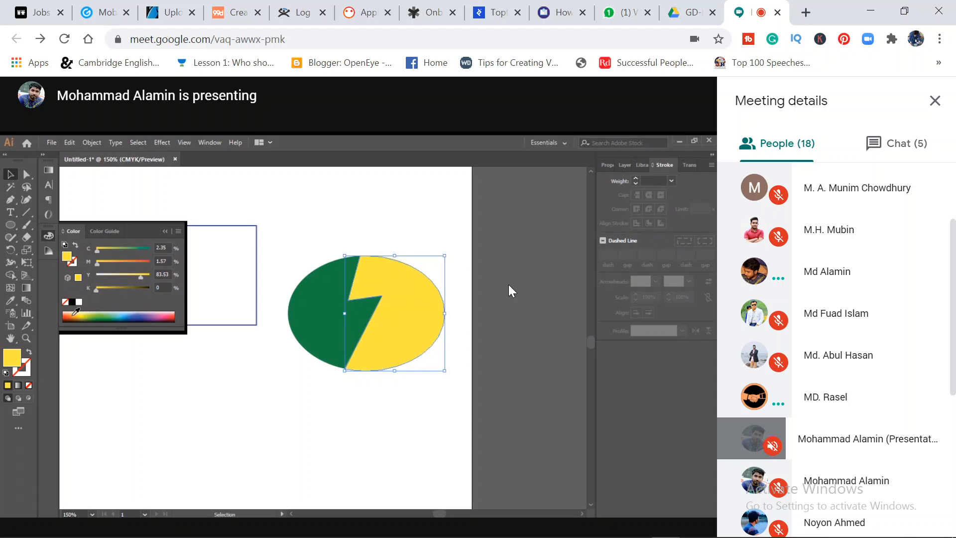
scroll(775, 381, down, 6)
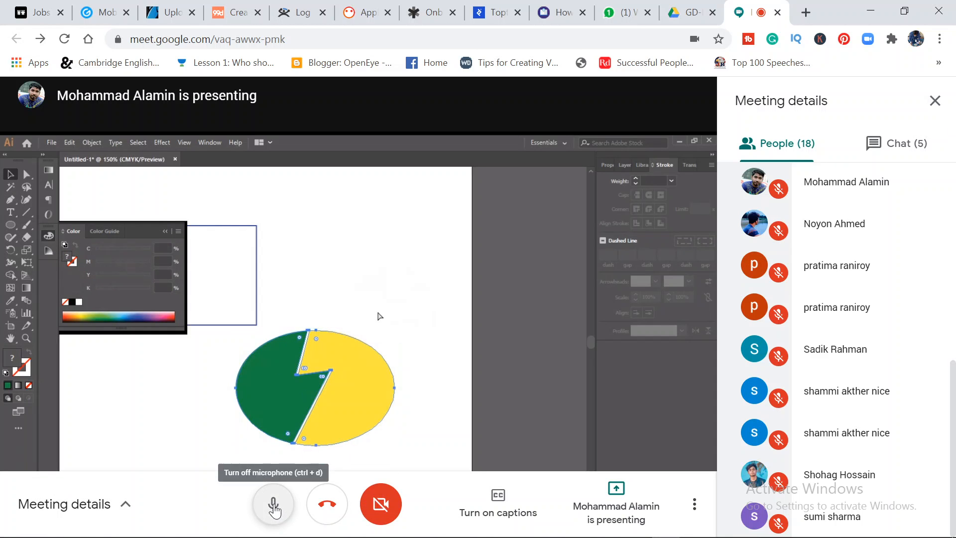
Mute the microphone and close the meeting details with the participant list
click(273, 503)
click(935, 100)
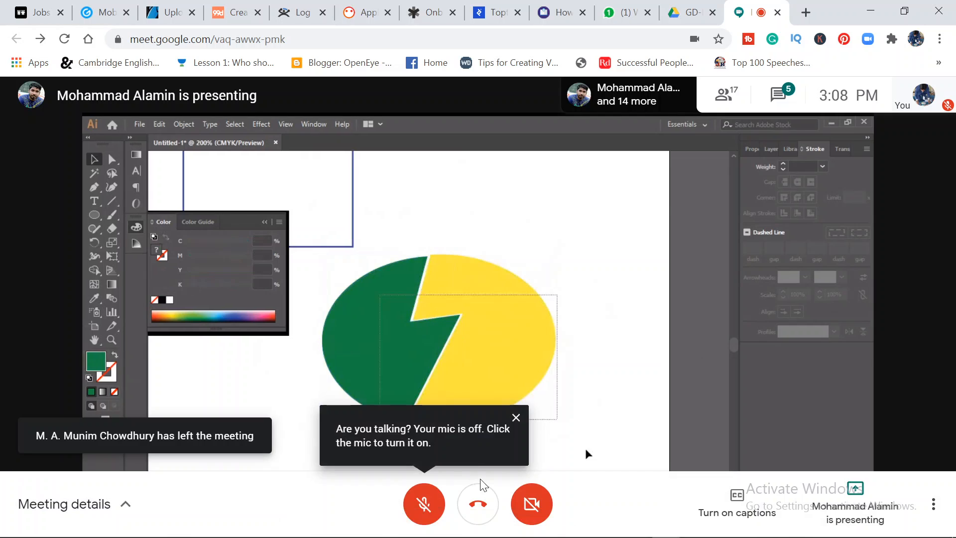
Unmute the microphone to speak during the participant's presentation
click(423, 503)
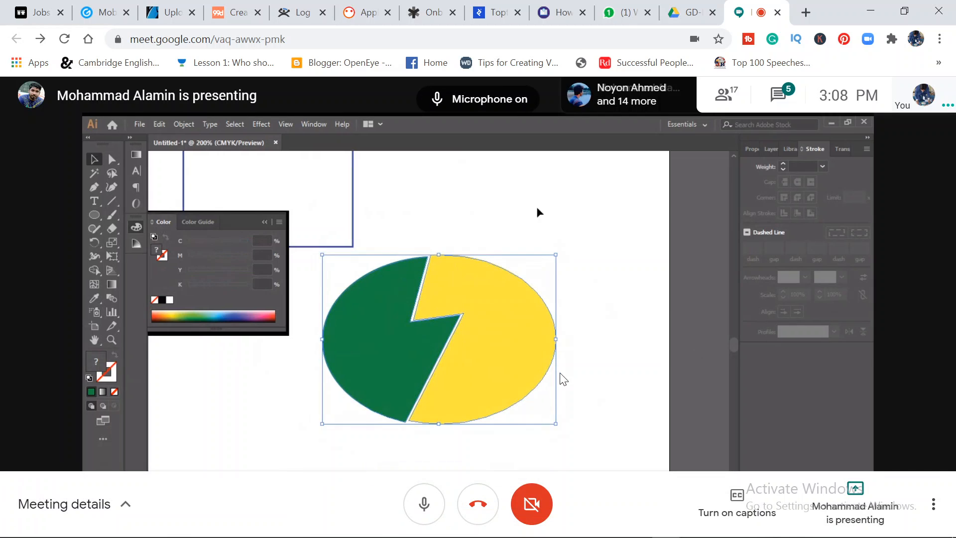
mouse_move(563, 379)
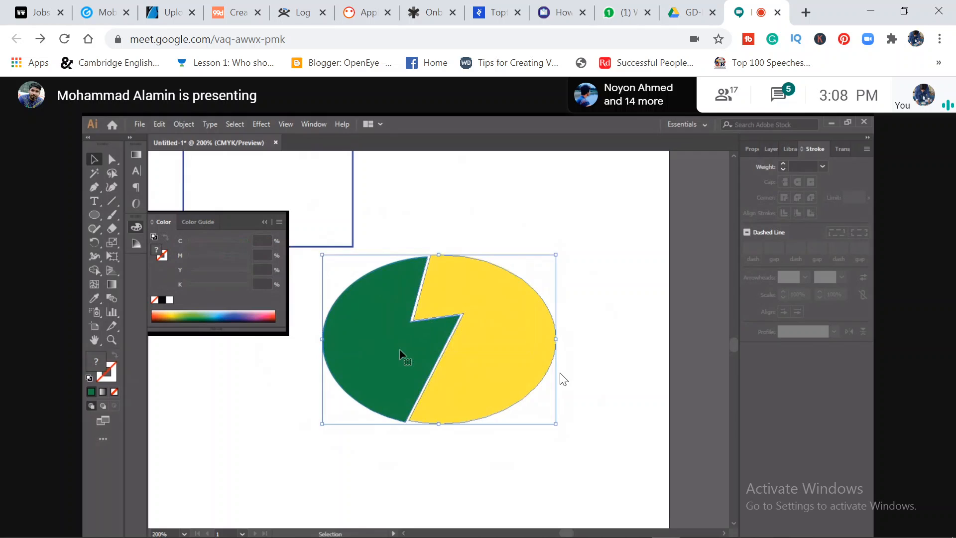
mouse_move(566, 324)
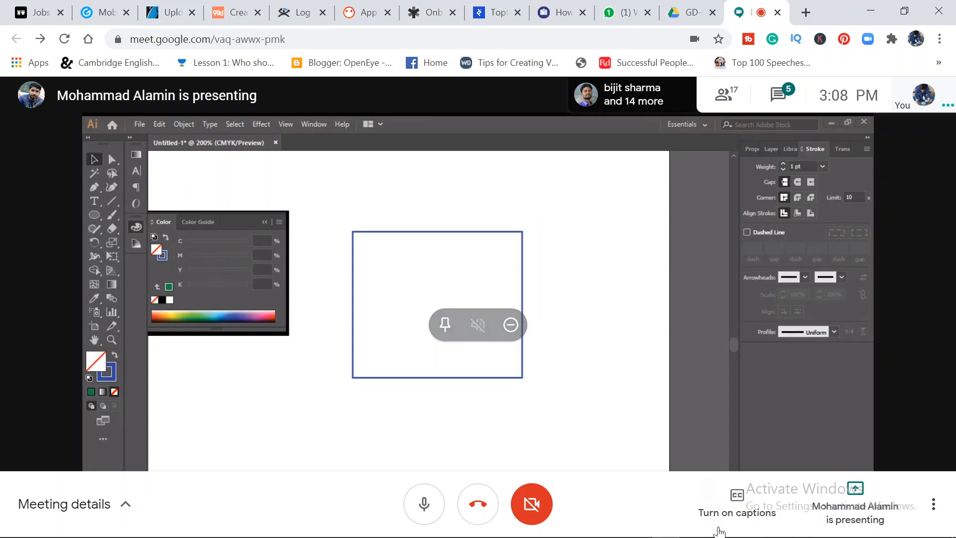
Check the screen-presenting options and the meeting chat messages, and close both
click(864, 507)
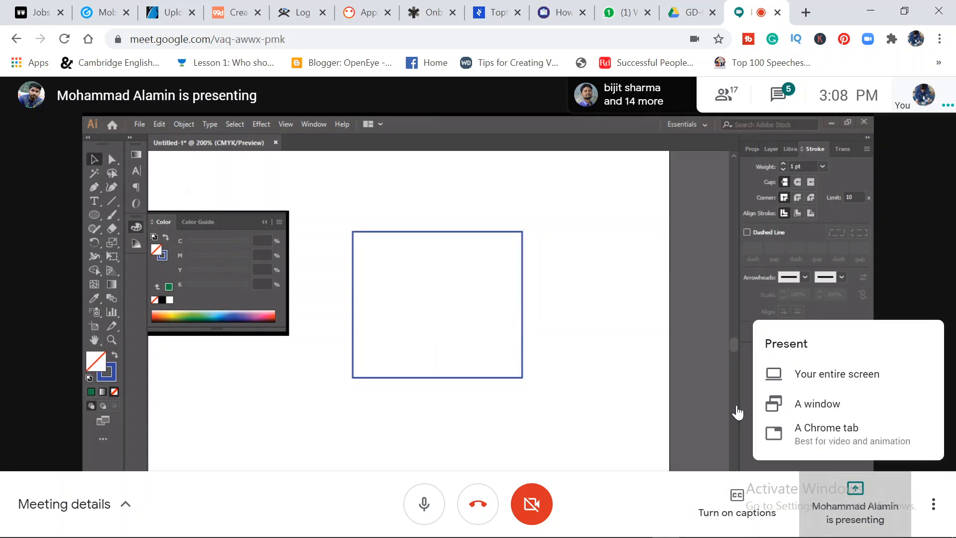
click(633, 239)
click(787, 105)
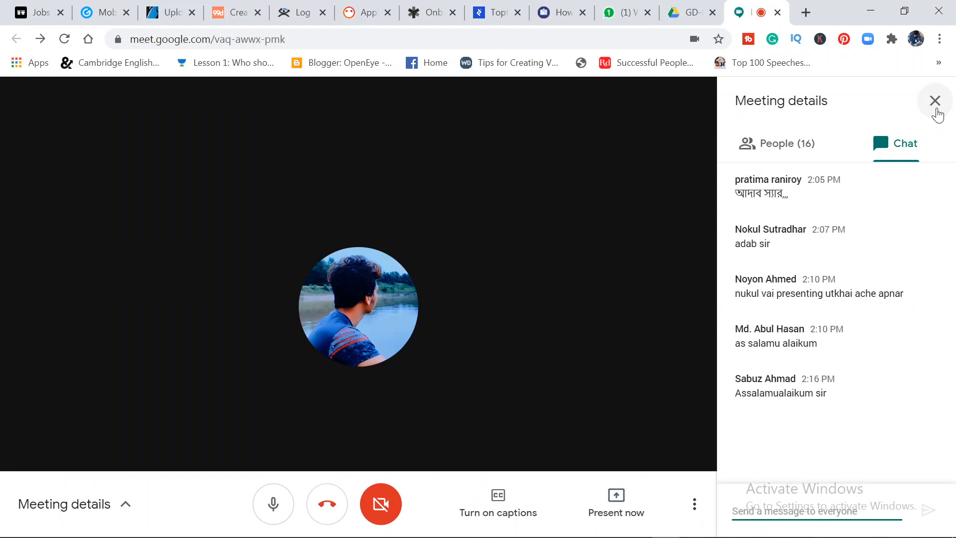
click(936, 101)
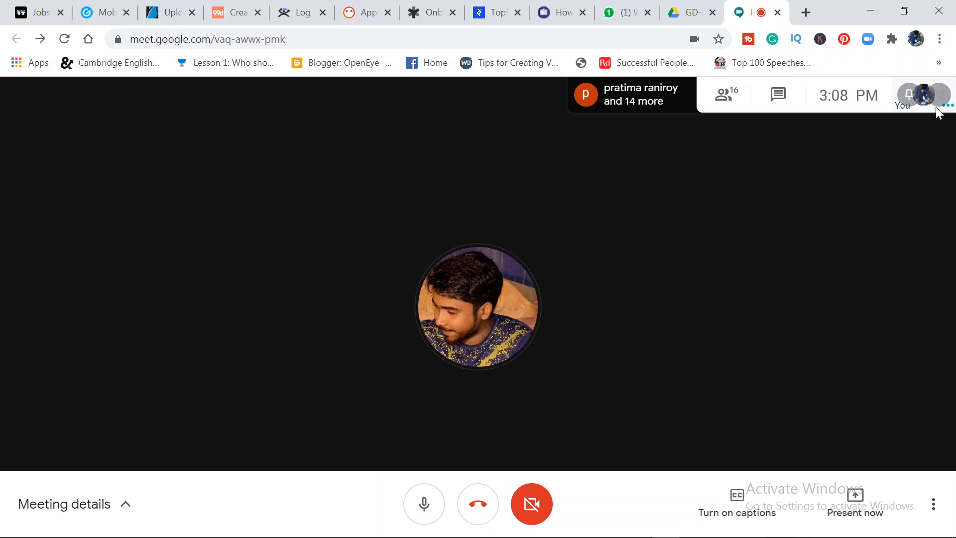
Present the entire screen to the meeting participants, and switch the microphone off and back on
click(872, 499)
click(852, 386)
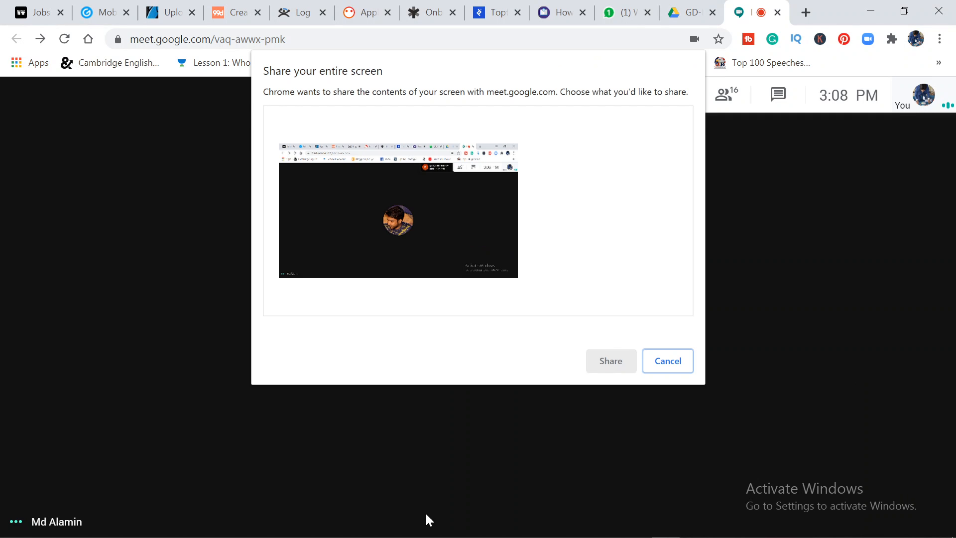
click(500, 236)
click(623, 362)
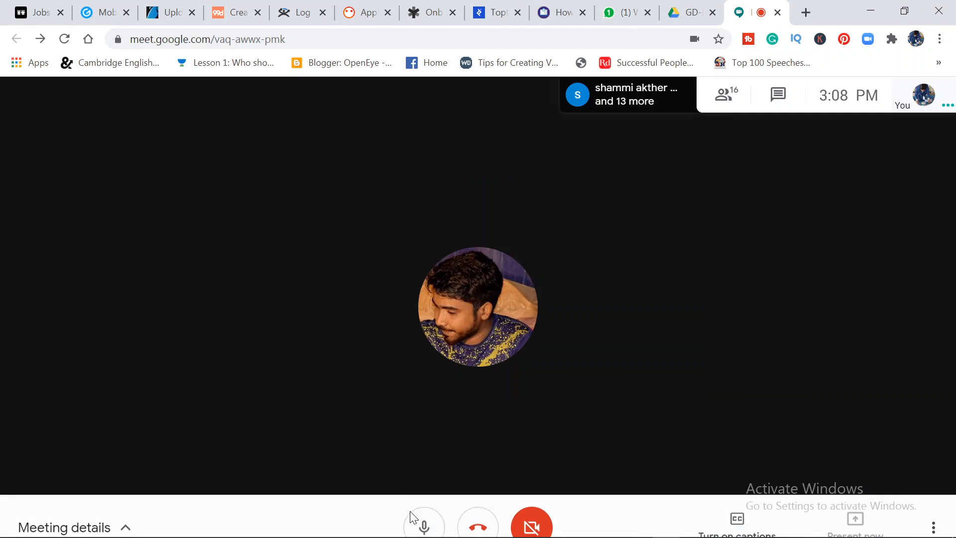
click(425, 499)
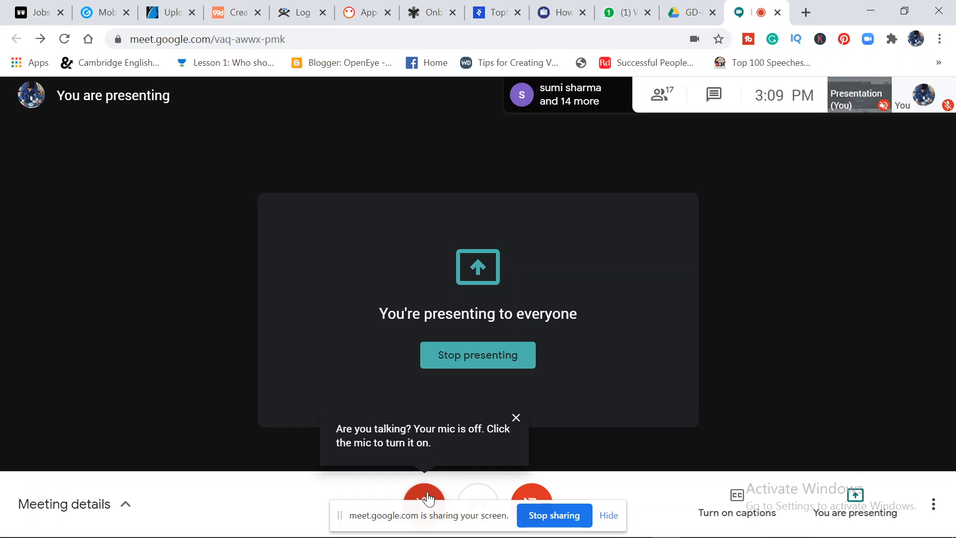
click(427, 498)
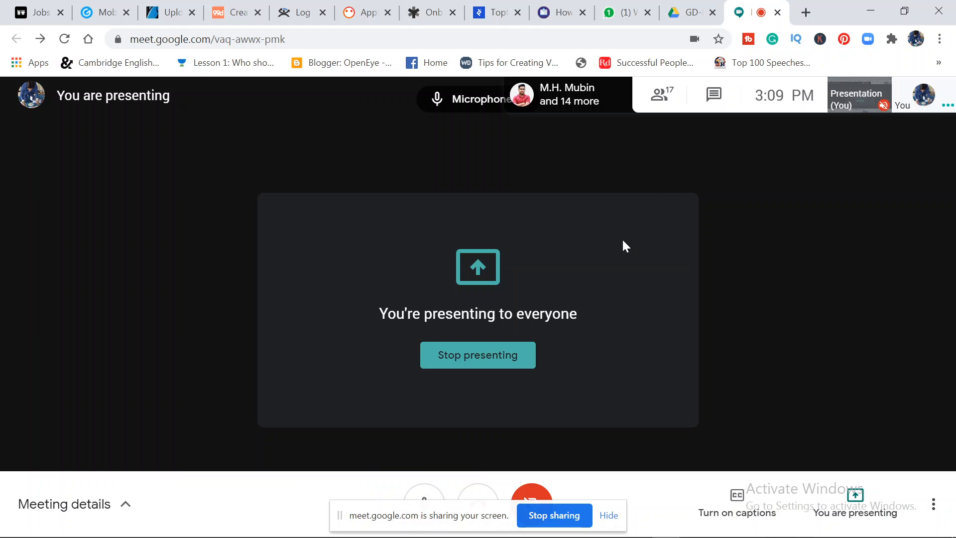
Hide the browser and the screen-sharing notice, and switch to the open Illustrator document
click(870, 9)
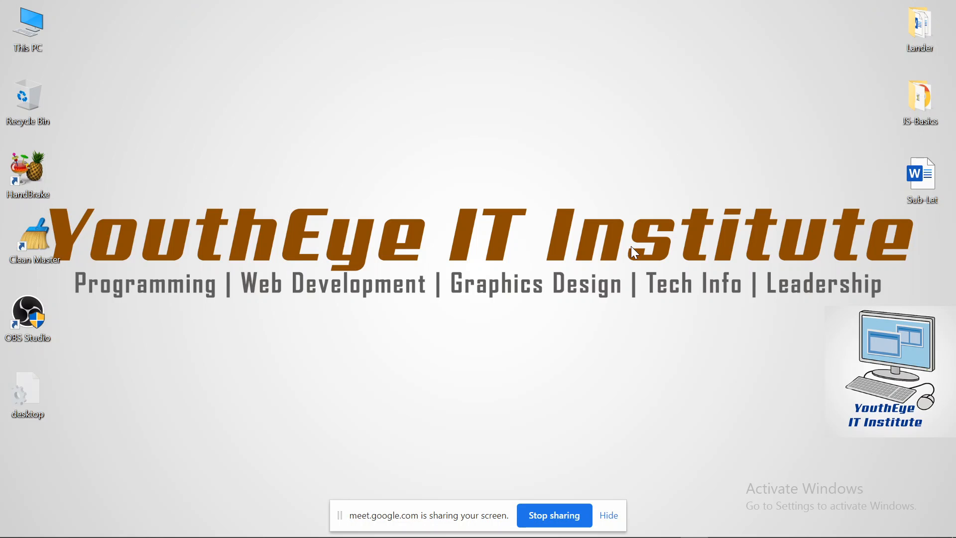
click(609, 515)
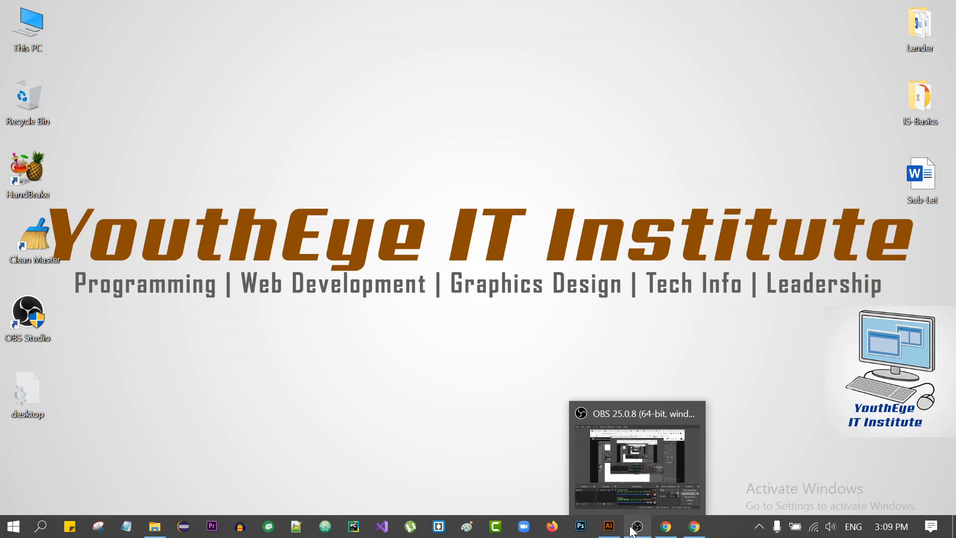
mouse_move(620, 529)
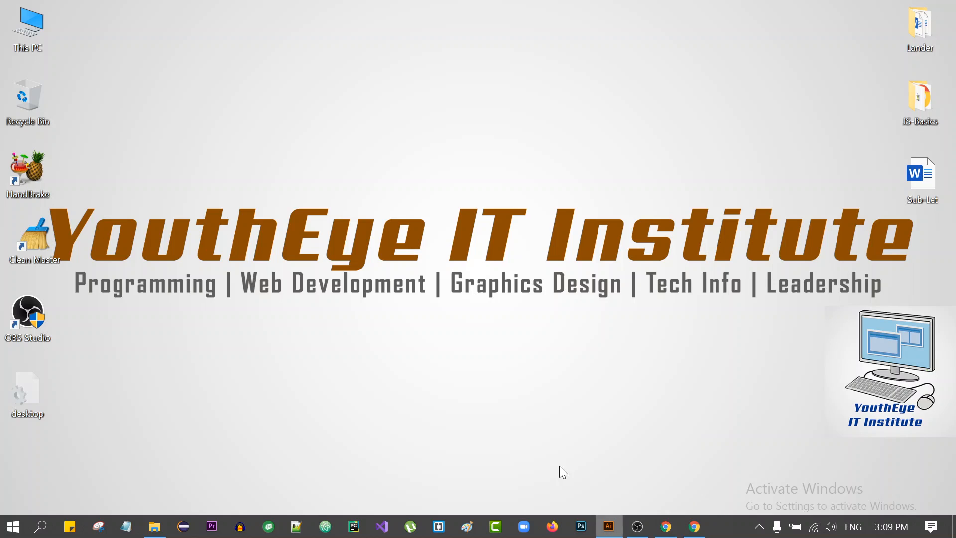
key(alt+Tab)
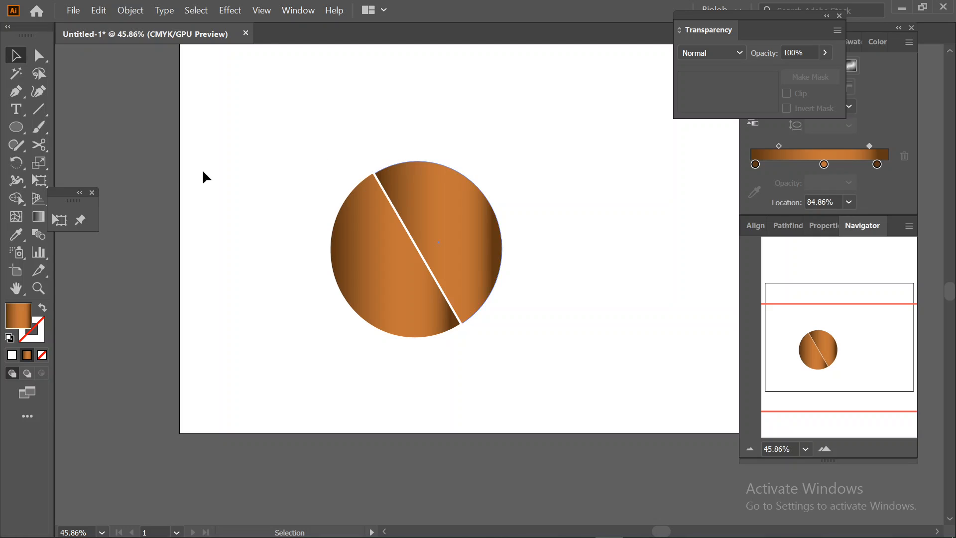
Delete both halves of the split gradient circle from the artboard
drag(313, 167, 516, 334)
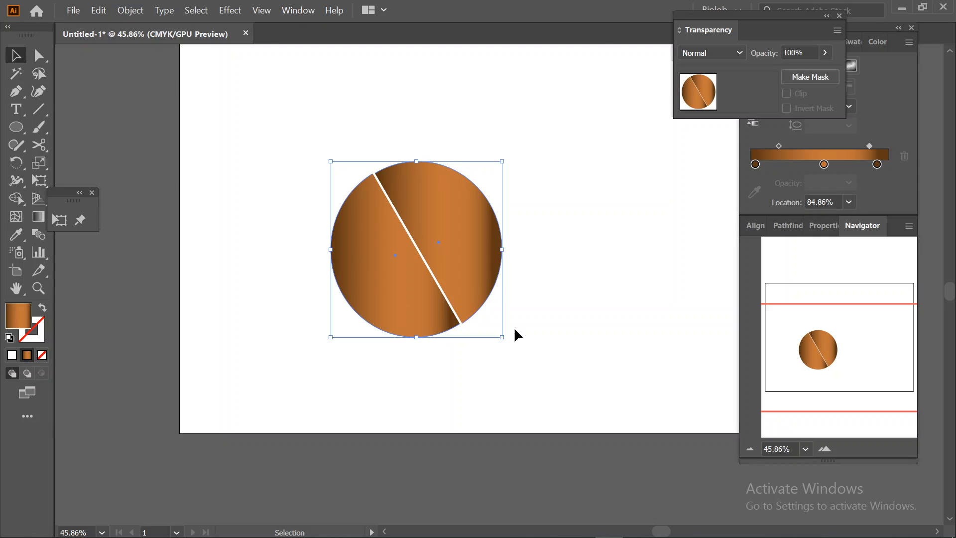
key(Delete)
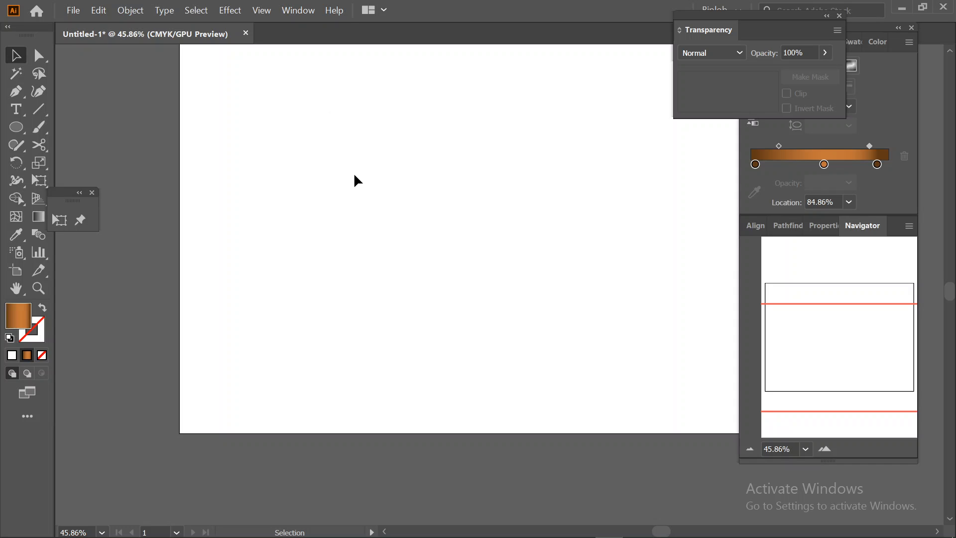
scroll(349, 182, up, 2)
scroll(257, 179, up, 5)
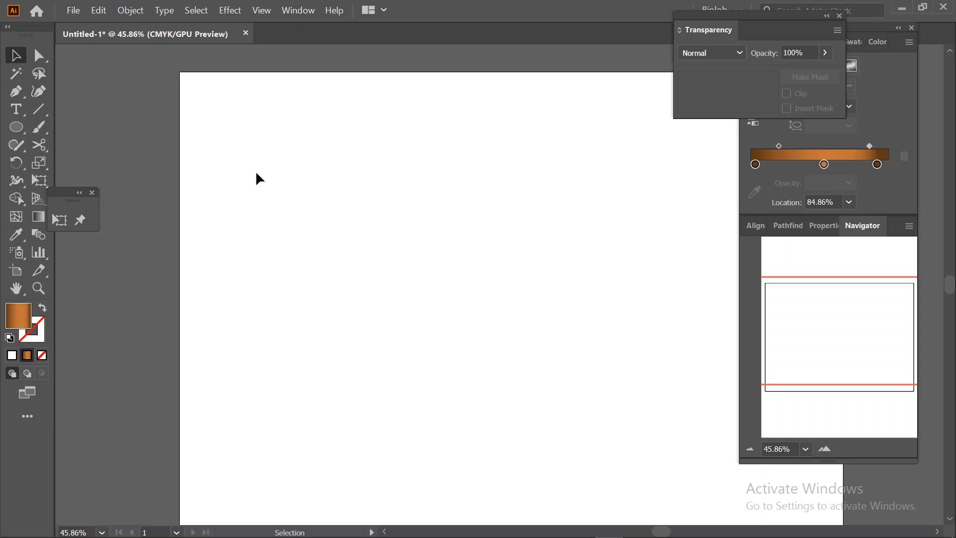
scroll(256, 179, down, 1)
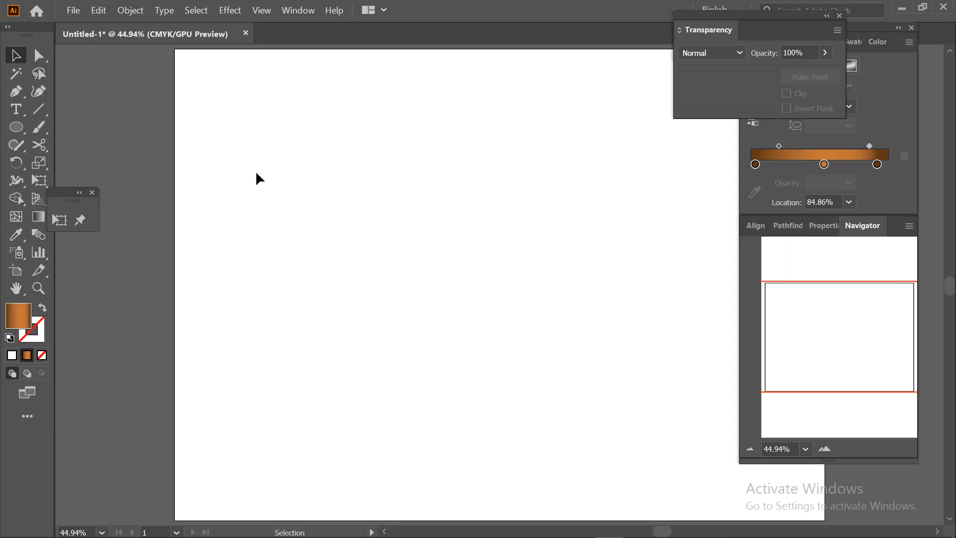
Clear the workspace by closing the small floating tool strip and the Transparency panel, leaving the Stroke panel collapsed
click(92, 193)
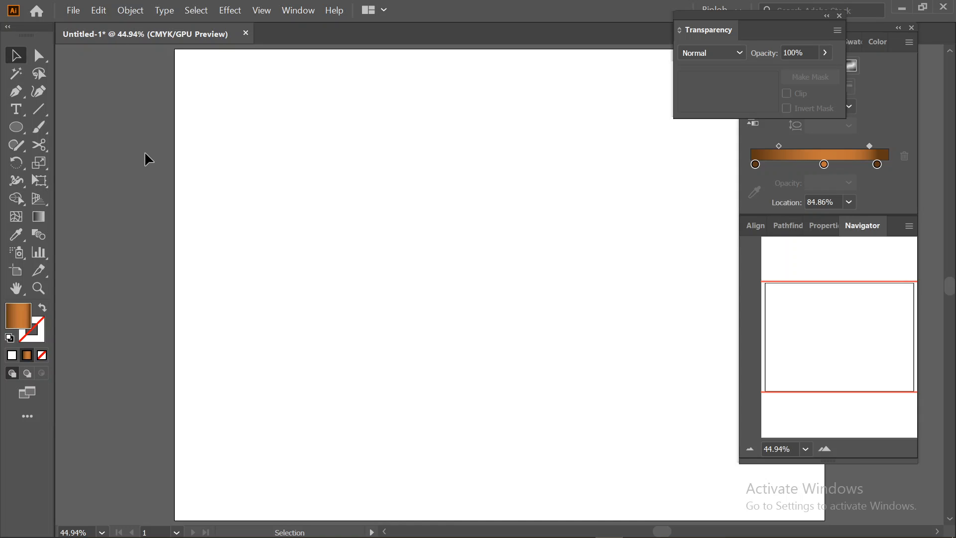
mouse_move(726, 22)
mouse_down()
mouse_move(806, 59)
mouse_move(631, 117)
mouse_move(634, 71)
mouse_move(679, 84)
mouse_move(610, 40)
mouse_move(634, 49)
mouse_up()
click(697, 48)
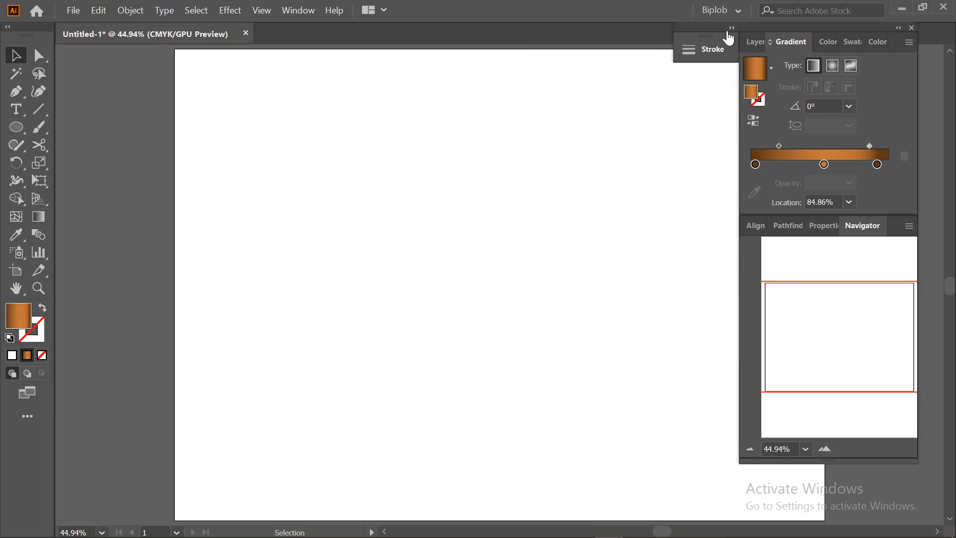
click(731, 28)
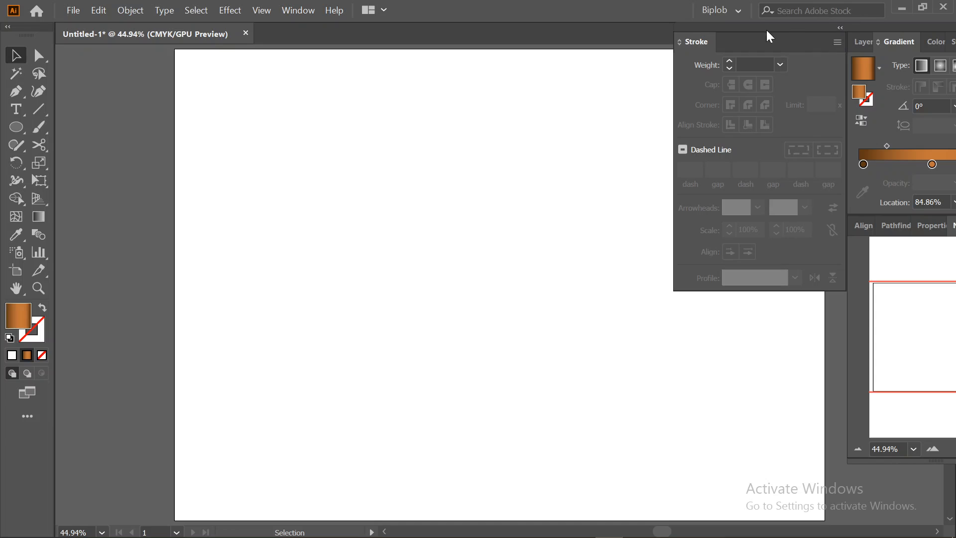
click(840, 28)
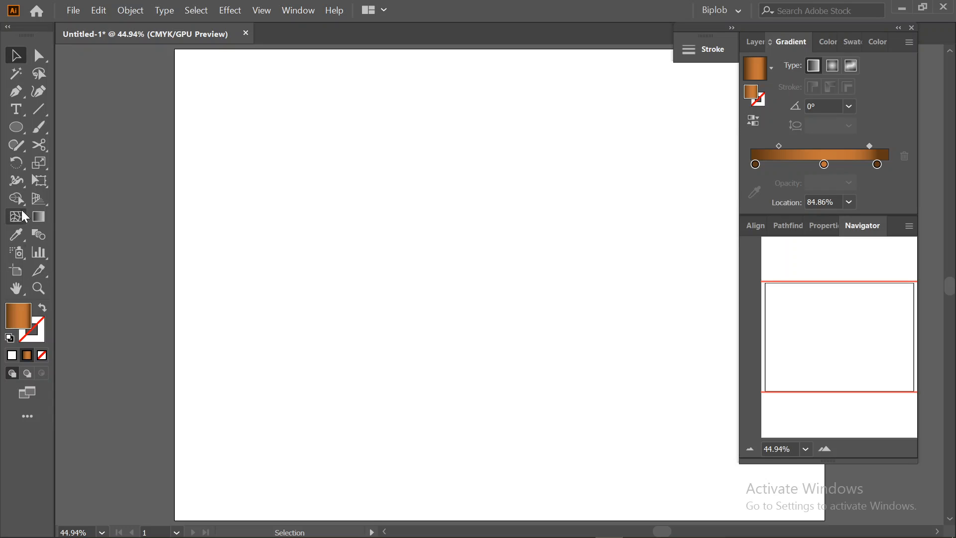
Paint a wavy freehand curve about 7.5 in wide and 5.5 in high with the Paintbrush, using the orange-brown gradient as stroke without fill
click(44, 122)
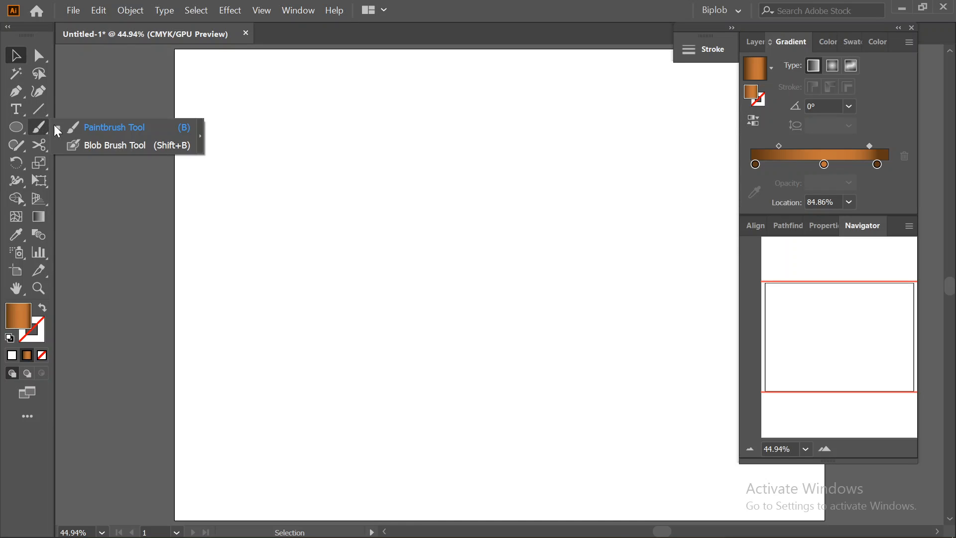
click(79, 131)
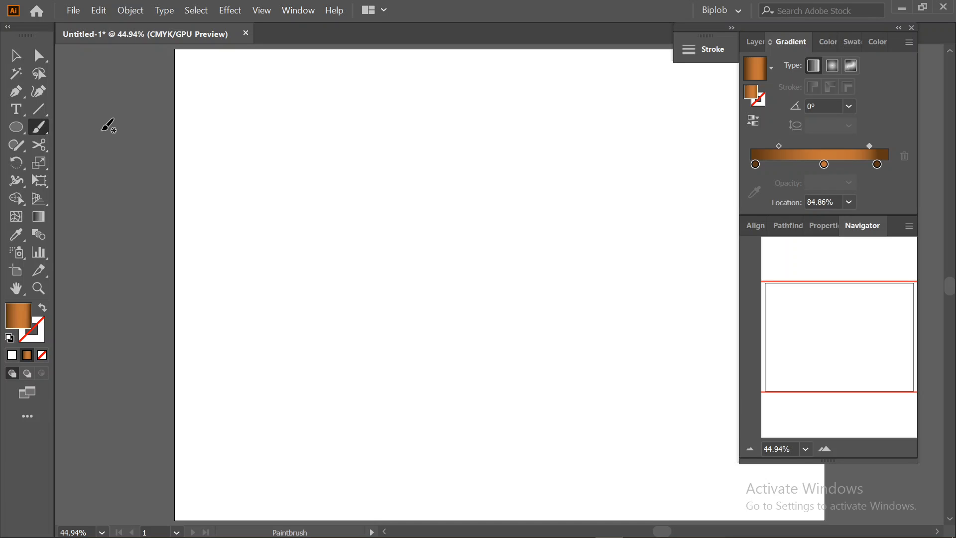
mouse_move(272, 282)
mouse_down()
mouse_move(255, 211)
mouse_move(301, 177)
mouse_move(386, 257)
mouse_move(439, 152)
mouse_move(521, 168)
mouse_move(467, 310)
mouse_up()
key(shift+x)
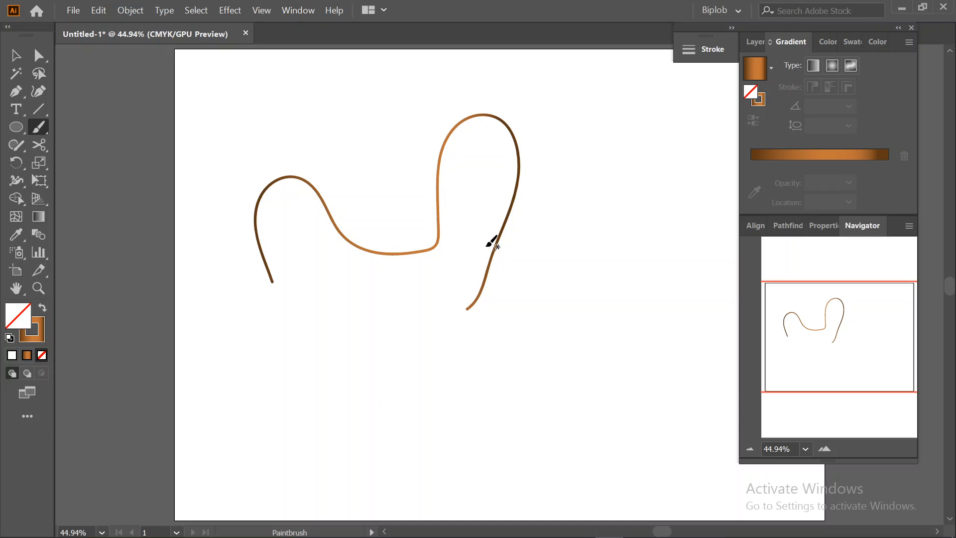
Show the available brushes and apply the rough charcoal-like brush to the wavy curve
click(295, 11)
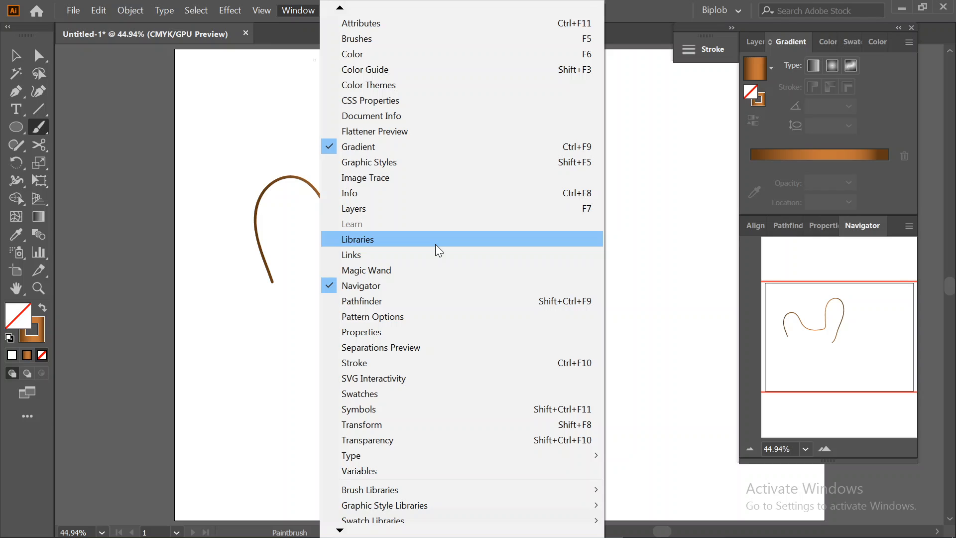
click(379, 39)
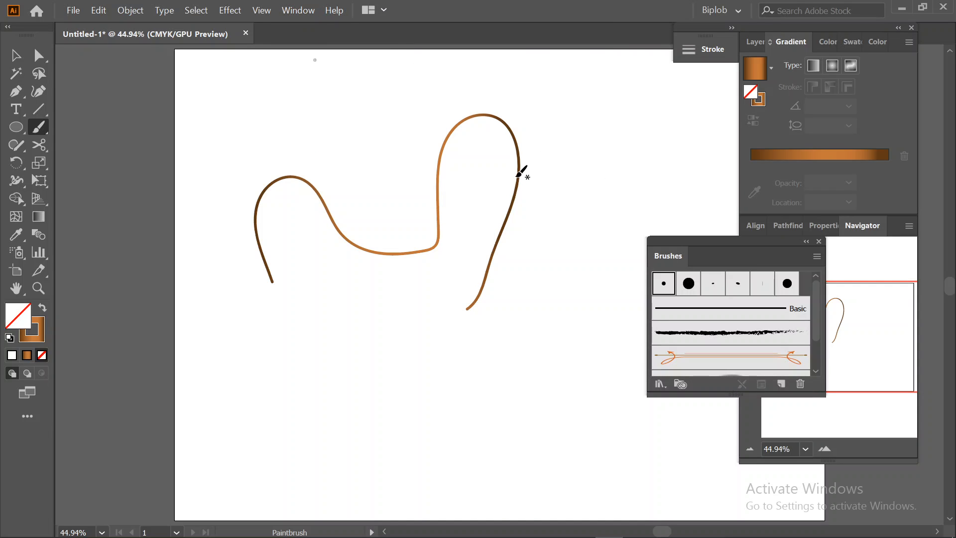
click(673, 334)
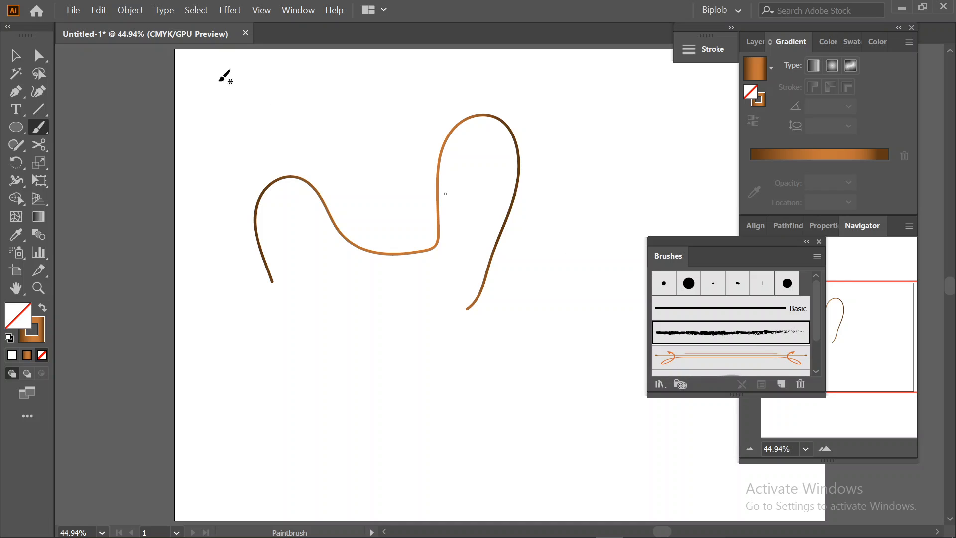
click(17, 58)
drag(289, 147, 367, 243)
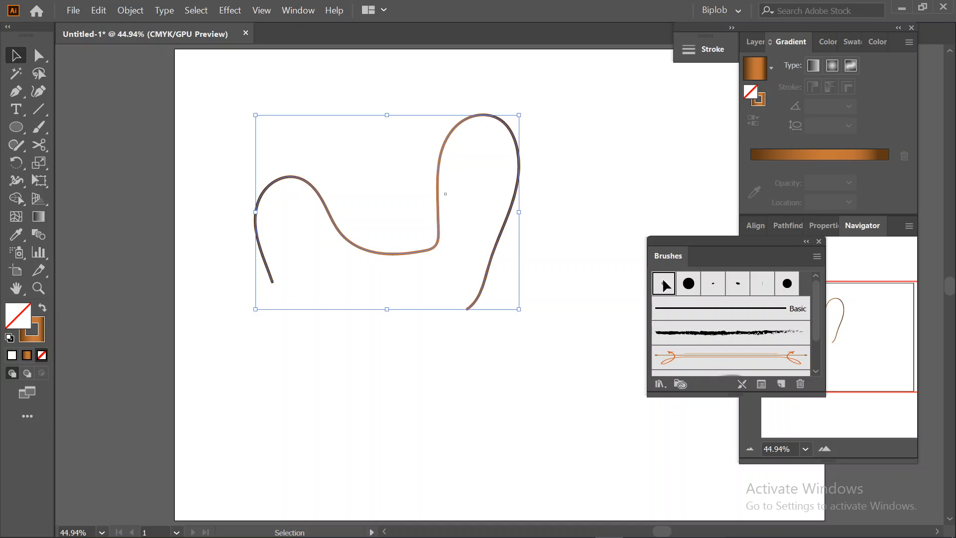
click(712, 342)
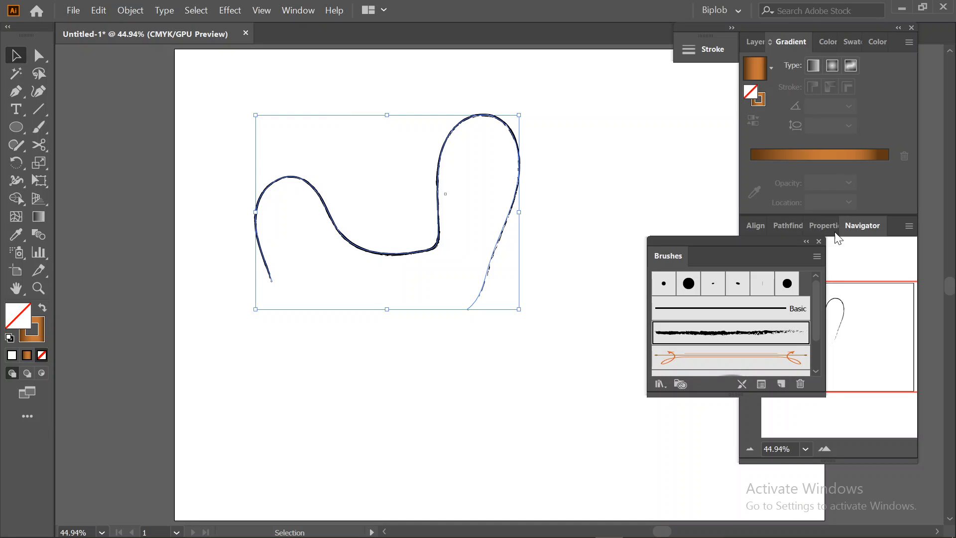
Set the wavy curve's stroke weight to 11 pt
click(811, 227)
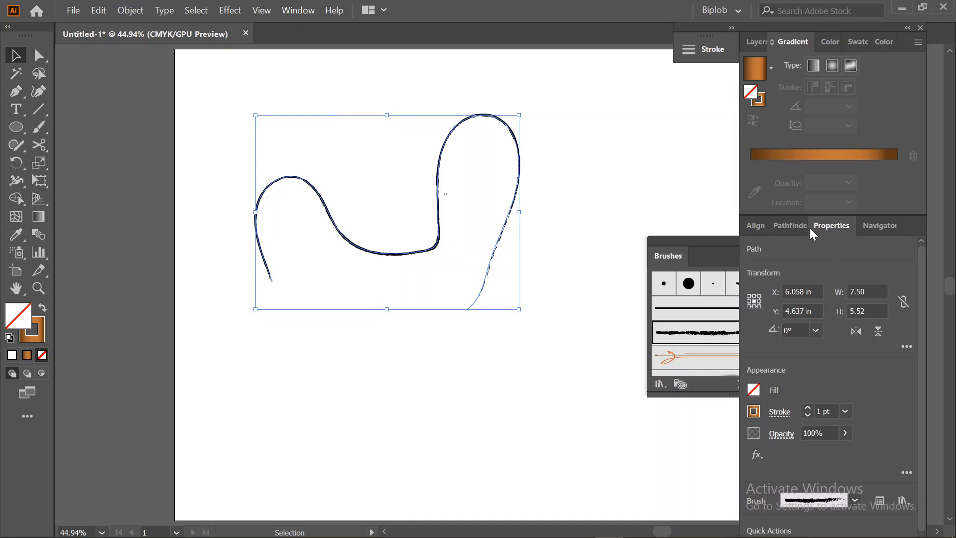
click(808, 409)
click(807, 408)
click(808, 408)
click(808, 408)
click(807, 409)
click(808, 408)
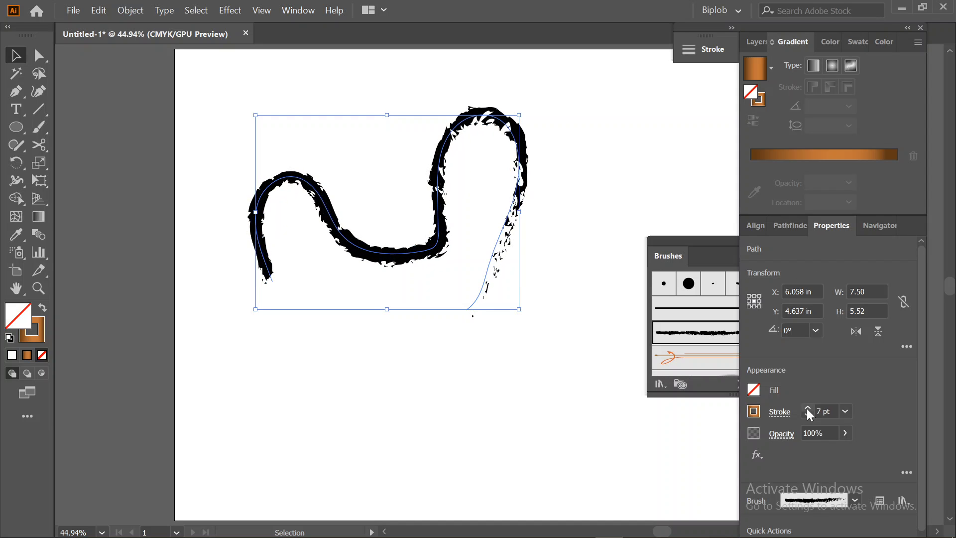
click(809, 409)
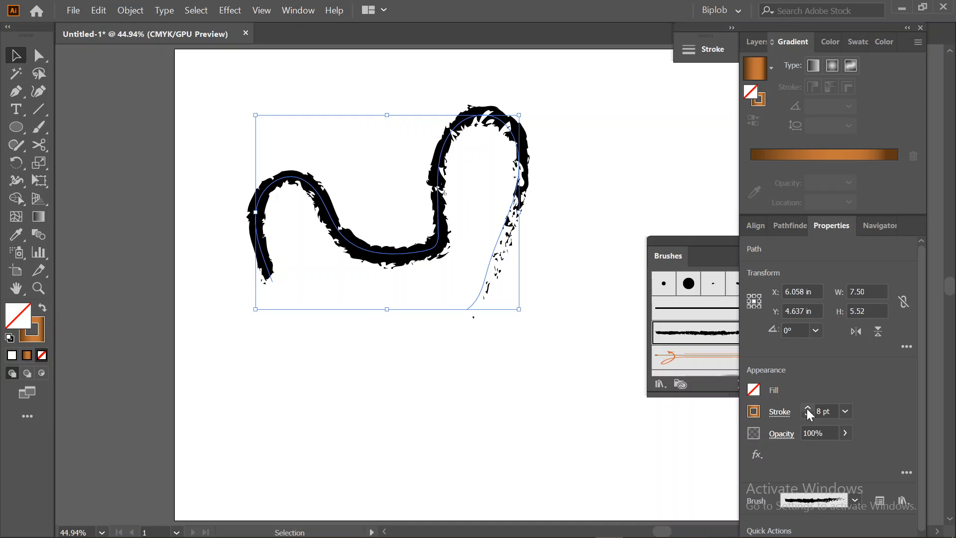
click(807, 409)
click(809, 408)
click(809, 408)
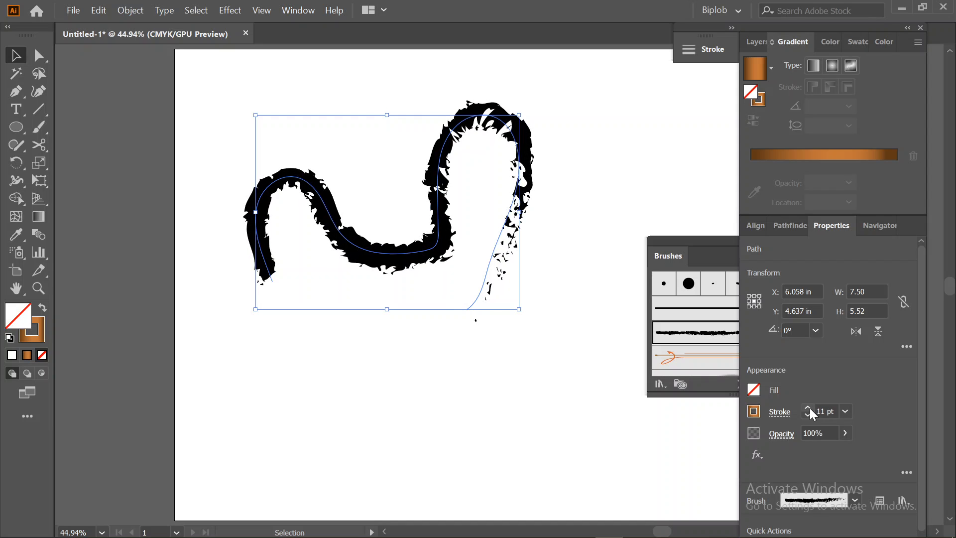
Swap the wavy curve's fill and stroke, and paint long freehand lines around it with the rough charcoal-like brush
click(38, 127)
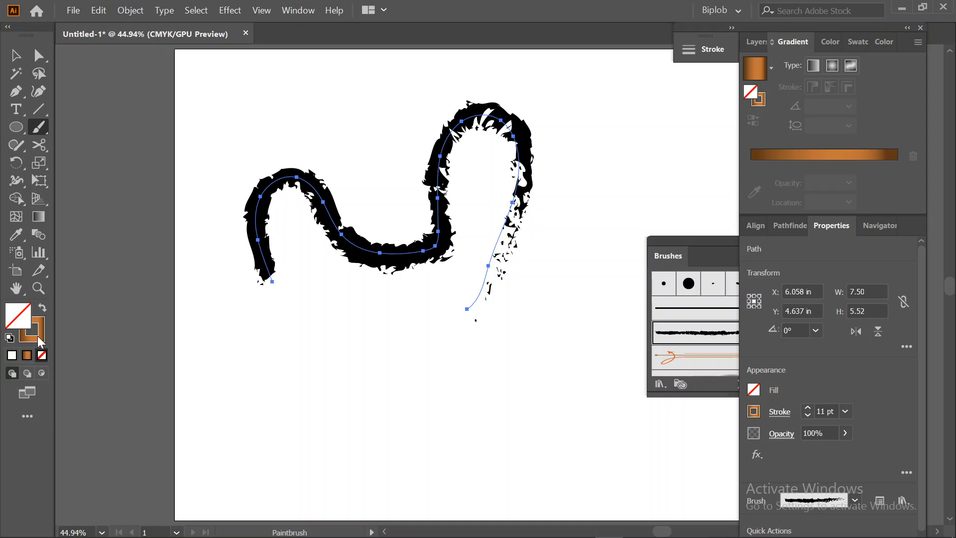
click(43, 307)
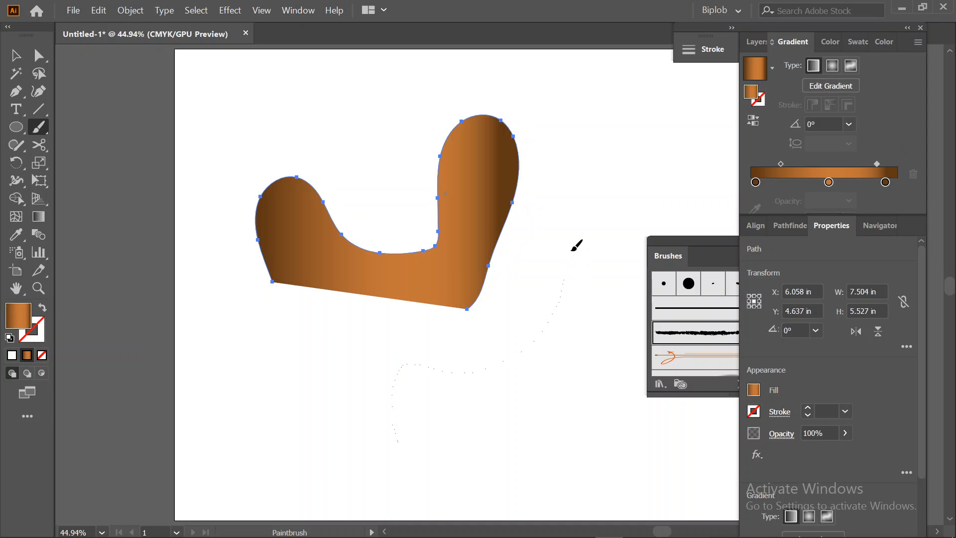
mouse_move(572, 250)
mouse_down()
mouse_move(600, 233)
mouse_move(211, 157)
mouse_move(429, 100)
mouse_move(518, 231)
mouse_move(606, 155)
mouse_up()
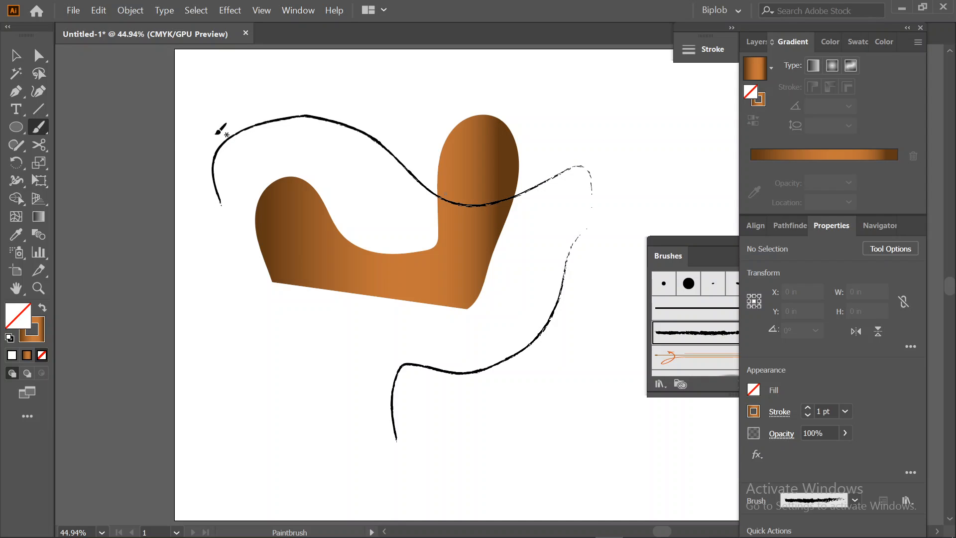
Paint a looping freehand line about 13.9 in wide and 3.2 in high with the 15 pt. Round brush, and select it
click(688, 283)
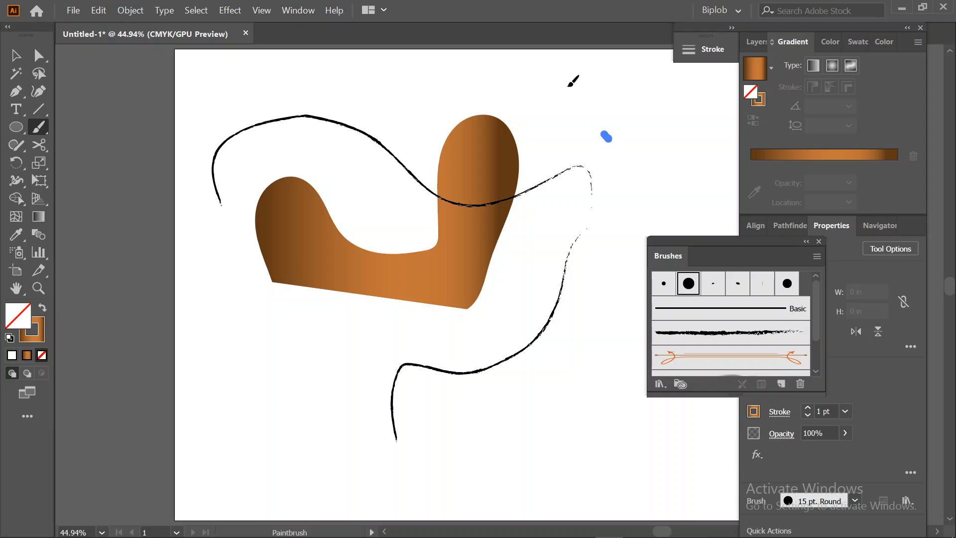
mouse_move(569, 85)
mouse_down()
mouse_move(273, 108)
mouse_move(605, 182)
mouse_move(735, 155)
mouse_up()
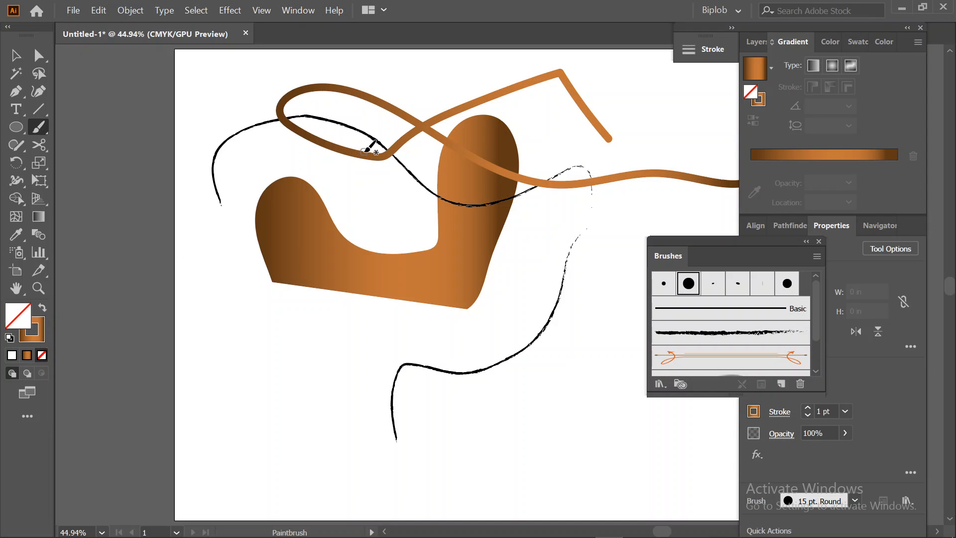
click(16, 54)
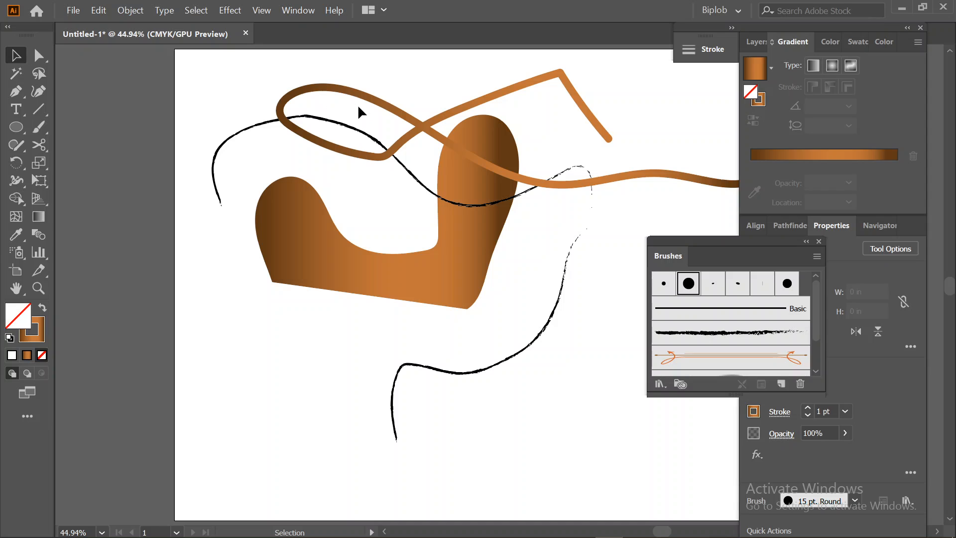
click(354, 89)
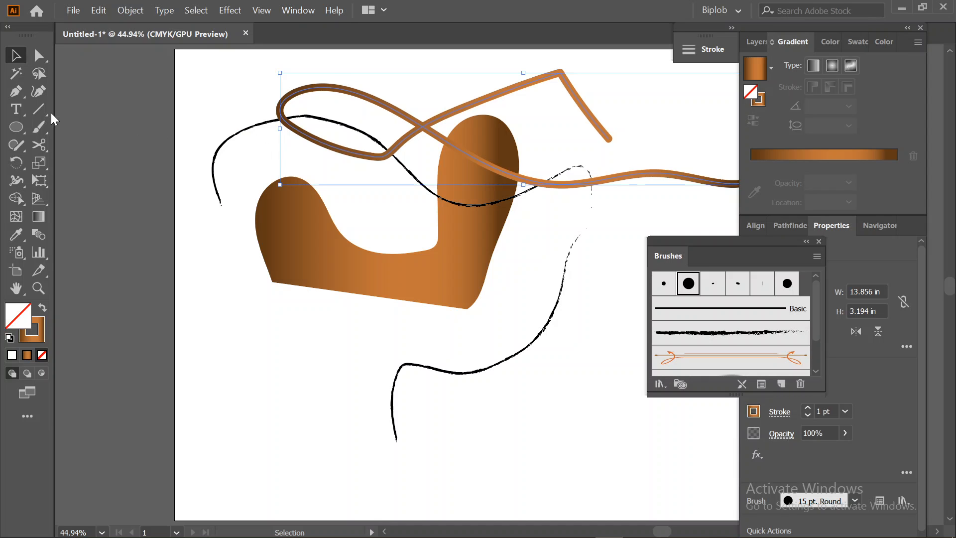
Paint a rough circle with looping scribbles inside it, below the gradient shape, with the Blob Brush tool
click(38, 109)
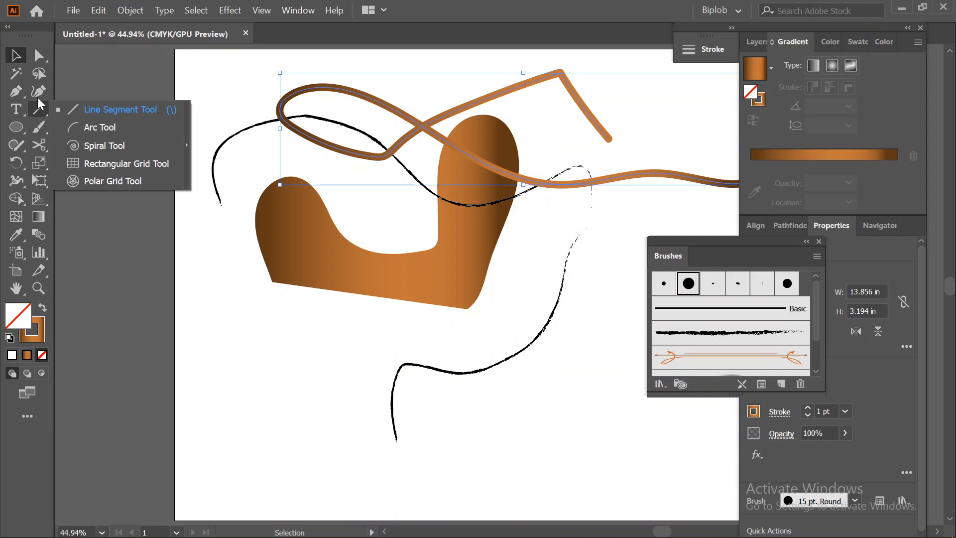
click(33, 131)
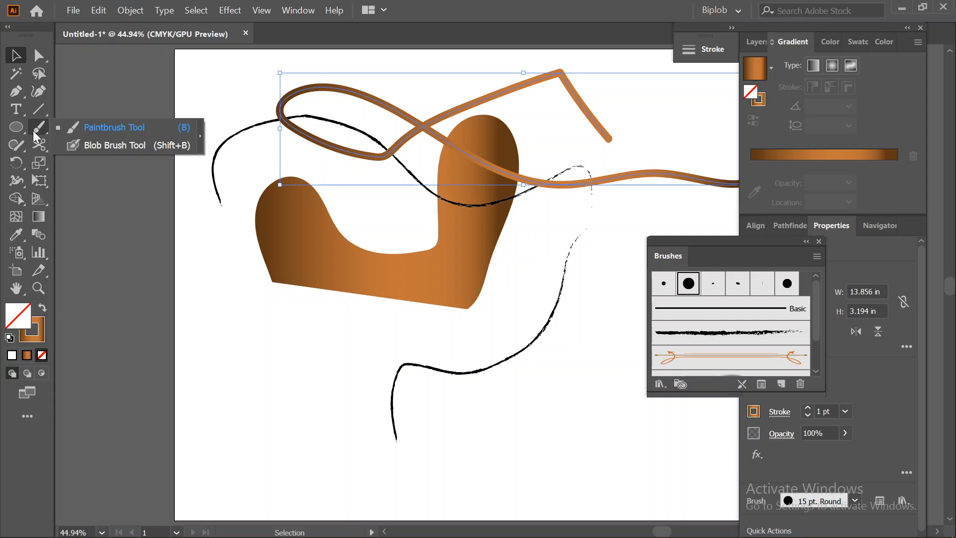
click(99, 145)
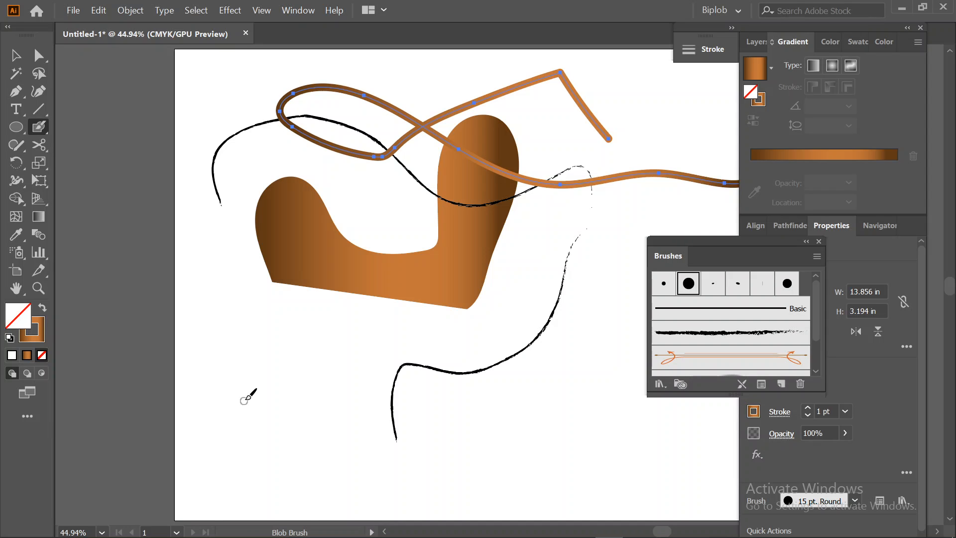
mouse_move(245, 394)
mouse_down()
mouse_move(261, 347)
mouse_move(308, 337)
mouse_move(348, 381)
mouse_move(309, 458)
mouse_move(232, 412)
mouse_move(276, 365)
mouse_up()
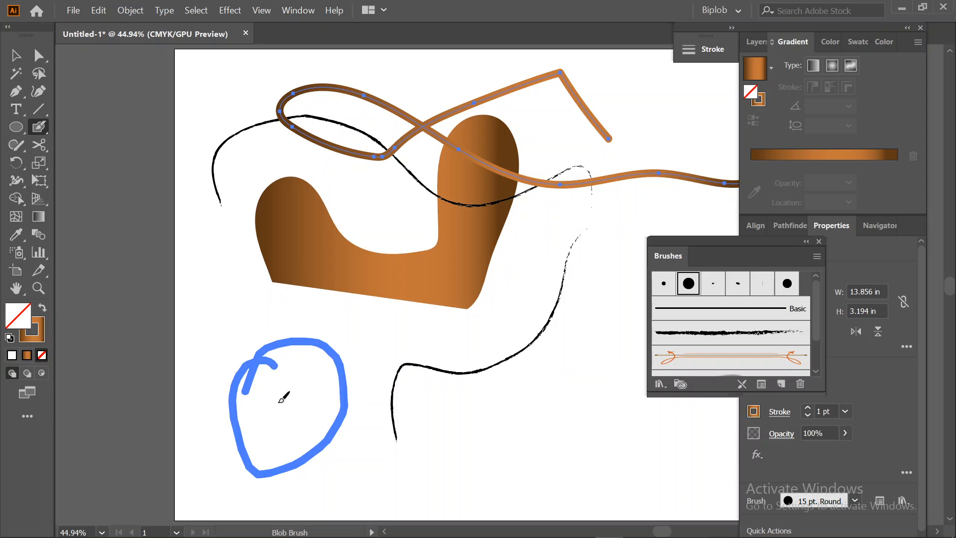
mouse_move(279, 402)
mouse_down()
mouse_move(314, 366)
mouse_move(335, 383)
mouse_up()
mouse_move(287, 366)
mouse_down()
mouse_move(299, 435)
mouse_move(356, 387)
mouse_up()
Paint several large brown gradient blobs across the artboard with an enlarged Blob Brush, swapping the fill and stroke between strokes
click(720, 332)
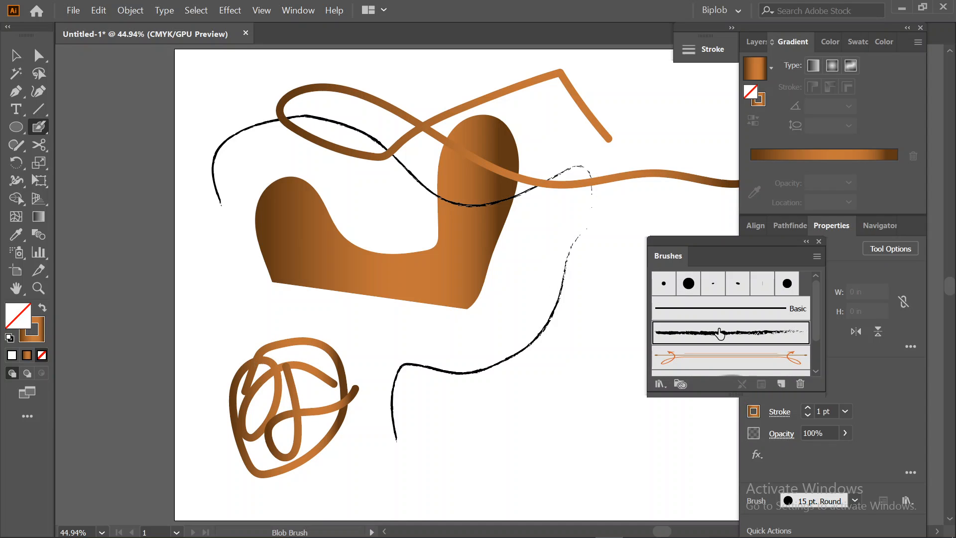
mouse_move(476, 410)
mouse_down()
mouse_move(563, 372)
mouse_move(538, 371)
mouse_move(508, 398)
mouse_move(520, 416)
mouse_move(533, 400)
mouse_up()
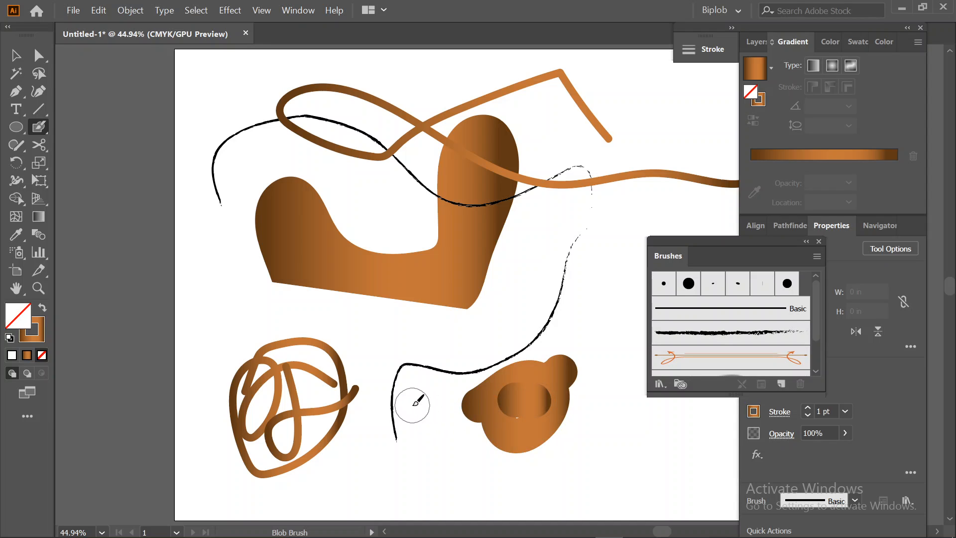
mouse_move(221, 268)
mouse_down()
mouse_move(272, 269)
mouse_move(219, 328)
mouse_move(219, 230)
mouse_move(247, 245)
mouse_move(206, 329)
mouse_up()
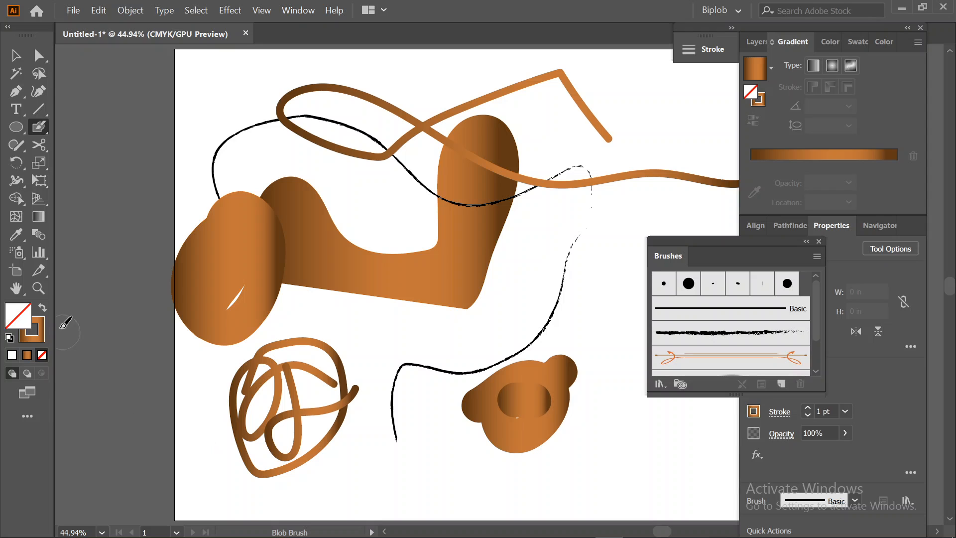
click(42, 308)
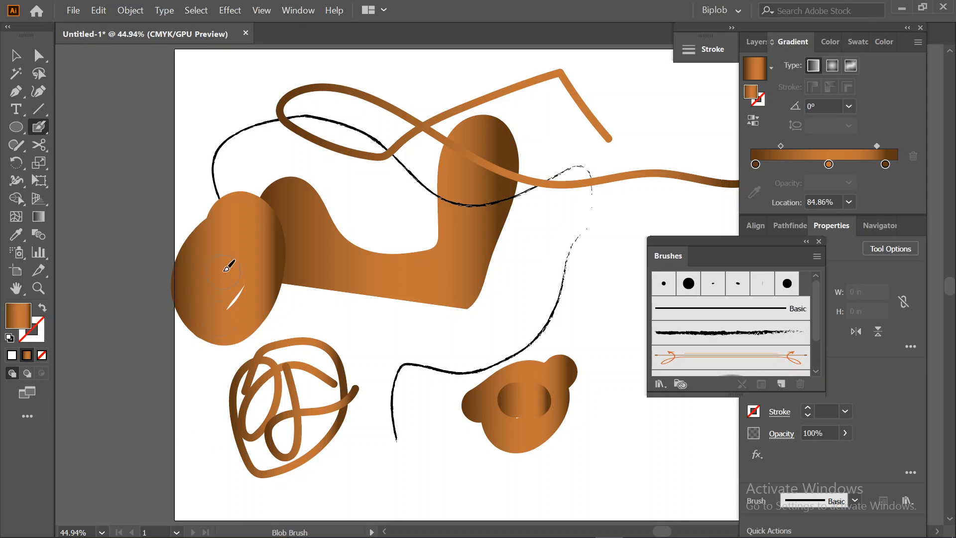
drag(244, 295, 236, 336)
mouse_move(538, 264)
mouse_down()
mouse_move(529, 234)
mouse_move(613, 272)
mouse_move(572, 243)
mouse_move(520, 253)
mouse_up()
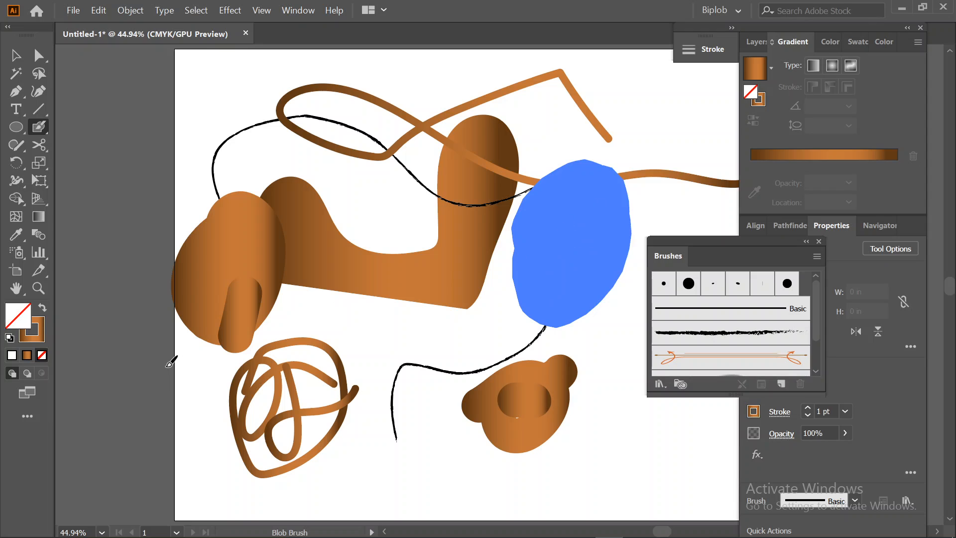
click(43, 306)
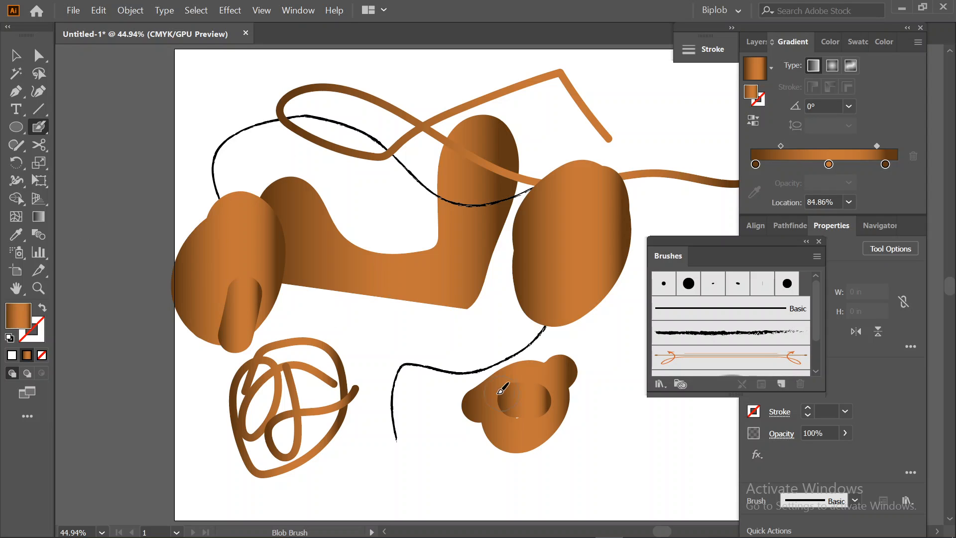
mouse_move(374, 371)
mouse_down()
mouse_move(446, 313)
mouse_move(427, 398)
mouse_move(380, 331)
mouse_move(448, 375)
mouse_move(436, 340)
mouse_move(422, 377)
mouse_up()
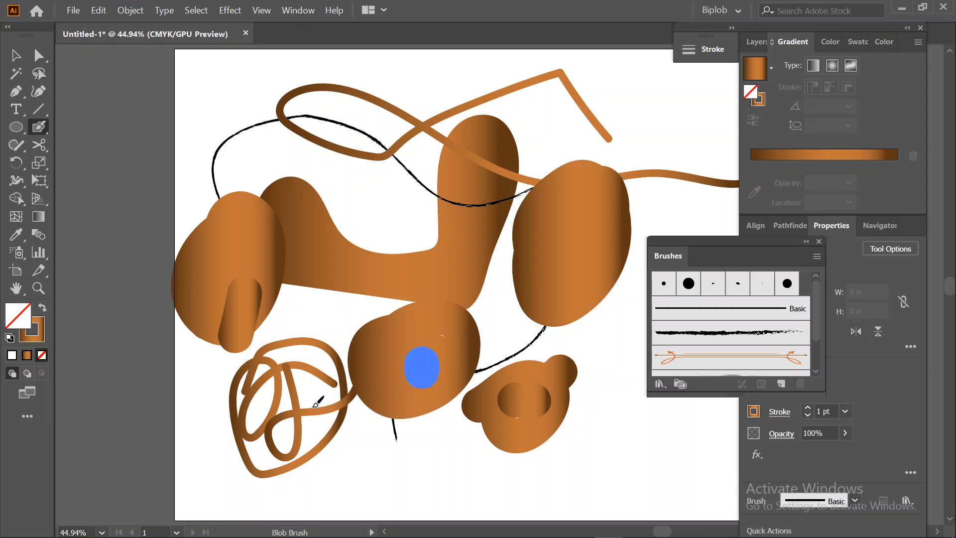
click(43, 310)
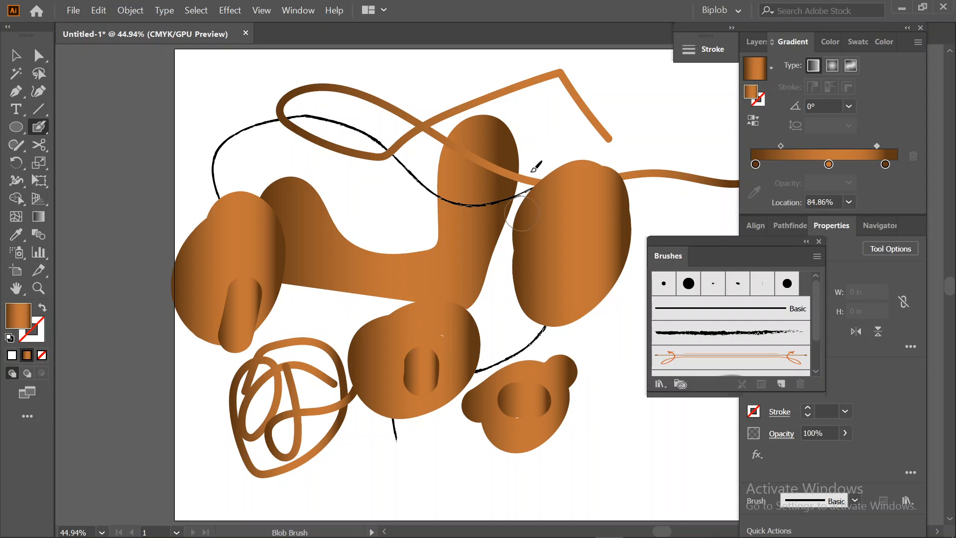
mouse_move(548, 119)
mouse_down()
mouse_move(554, 100)
mouse_move(615, 79)
mouse_move(607, 136)
mouse_up()
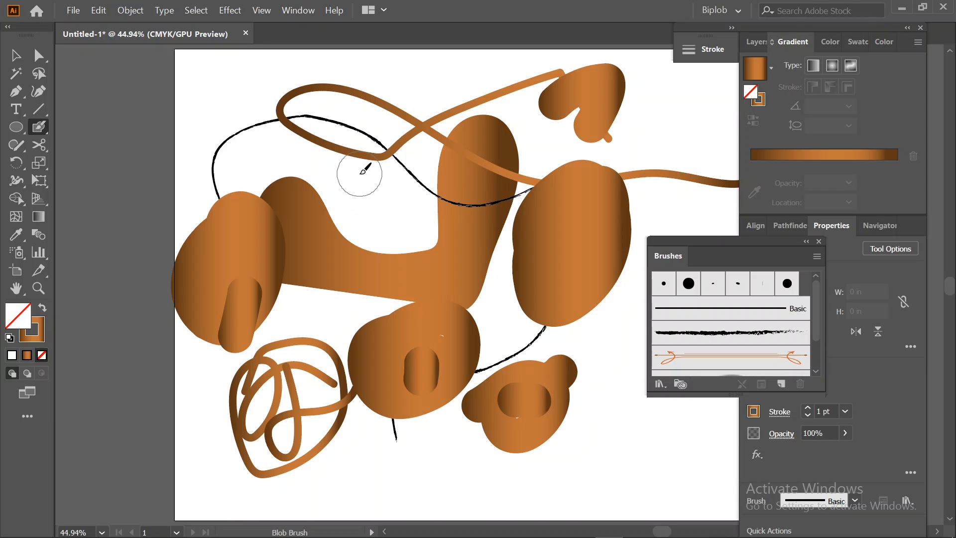
Delete all artwork and paint a thick gradient ring in the middle of the artboard with the Blob Brush
key(ctrl+a)
key(Delete)
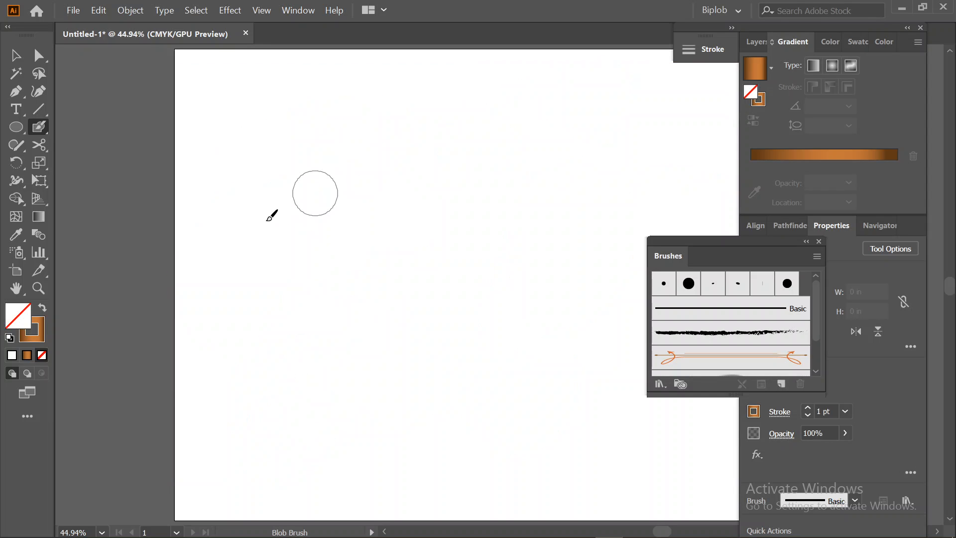
click(42, 308)
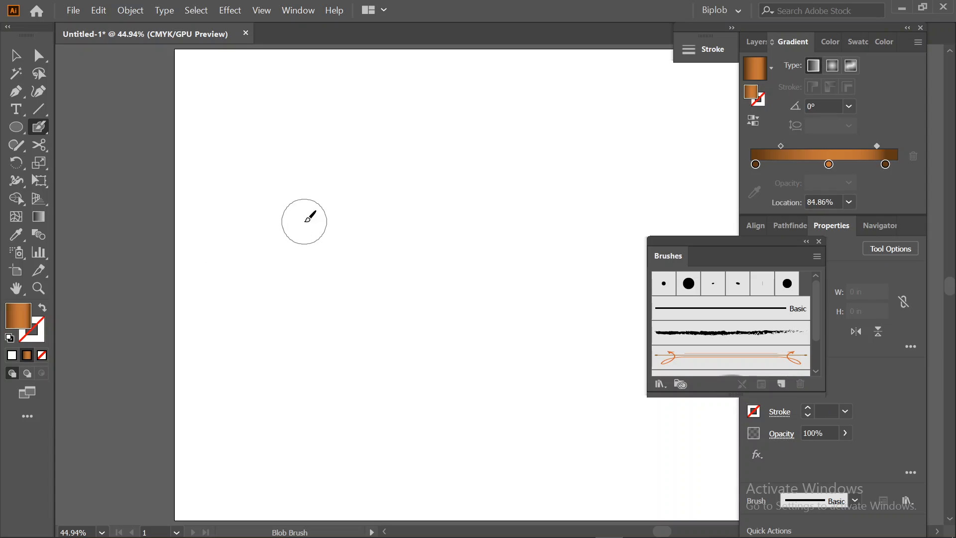
mouse_move(305, 220)
mouse_down()
mouse_move(381, 134)
mouse_move(527, 176)
mouse_move(515, 311)
mouse_move(326, 316)
mouse_move(331, 227)
mouse_move(314, 215)
mouse_up()
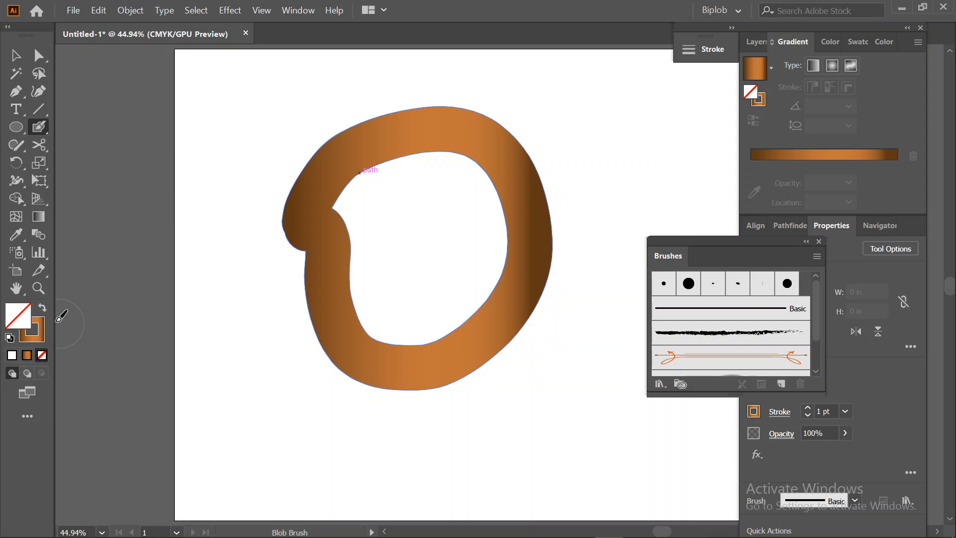
Set the fill colour to ED7411, paint over the ring's hollow interior with the Blob Brush, and swap the fill and stroke
double_click(22, 317)
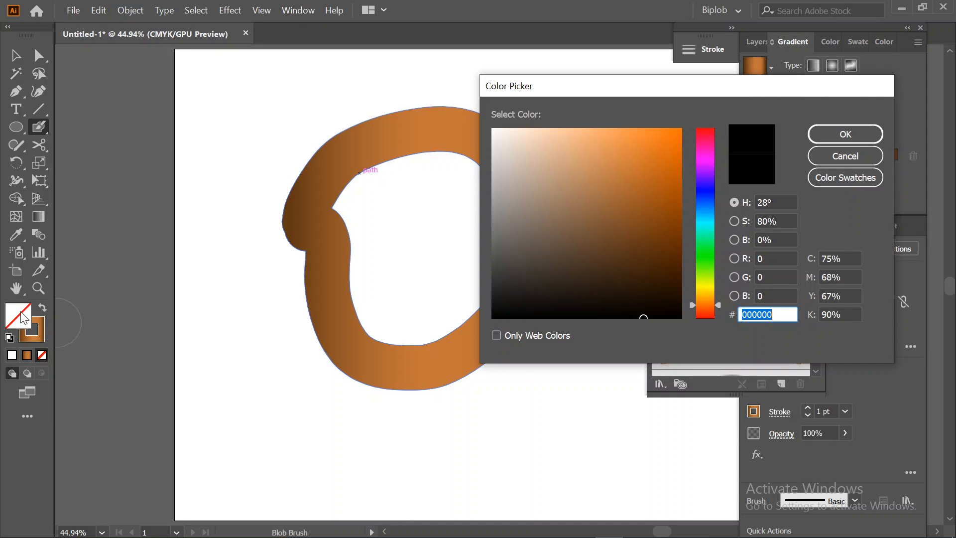
text(E37611)
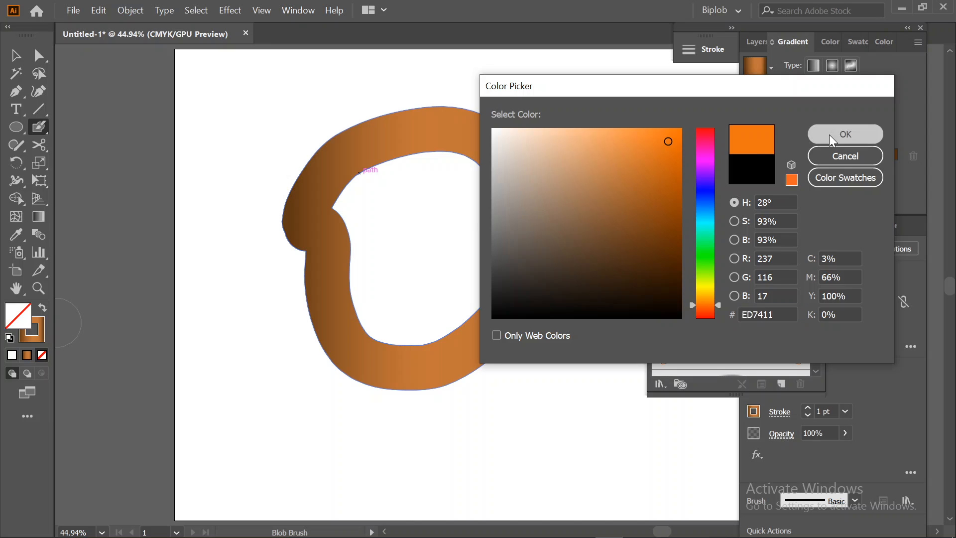
click(829, 134)
mouse_move(406, 171)
mouse_down()
mouse_move(401, 203)
mouse_move(465, 171)
mouse_move(404, 260)
mouse_move(407, 214)
mouse_up()
mouse_move(355, 174)
mouse_down()
mouse_move(348, 291)
mouse_move(354, 211)
mouse_move(486, 178)
mouse_move(450, 327)
mouse_move(397, 219)
mouse_move(399, 322)
mouse_move(518, 225)
mouse_move(372, 191)
mouse_move(349, 199)
mouse_up()
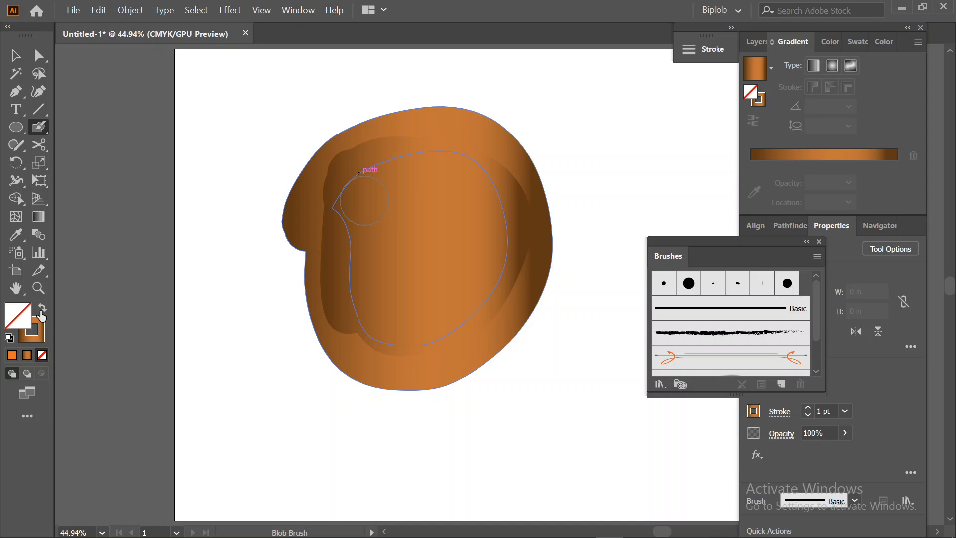
click(41, 312)
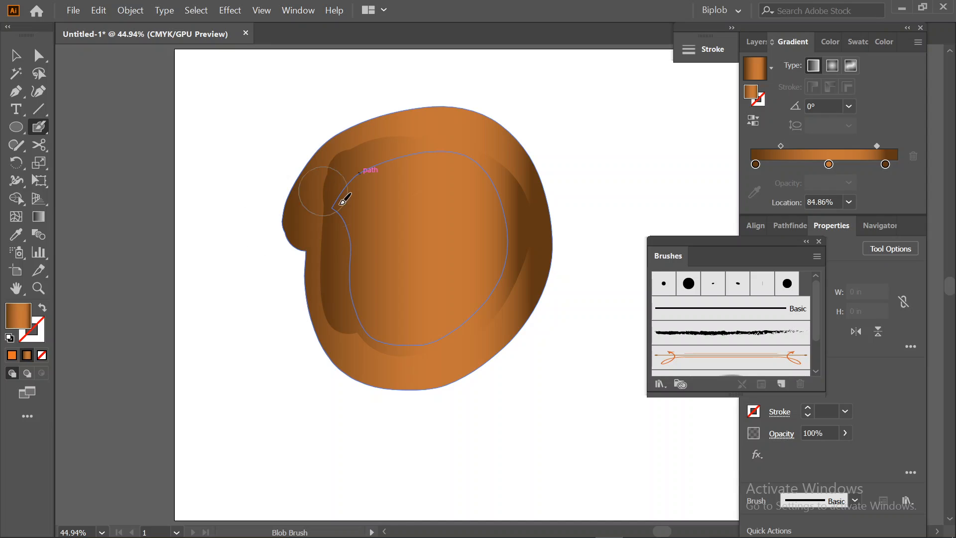
Select all the painted blob shapes, shift them to the left, and delete them
click(15, 55)
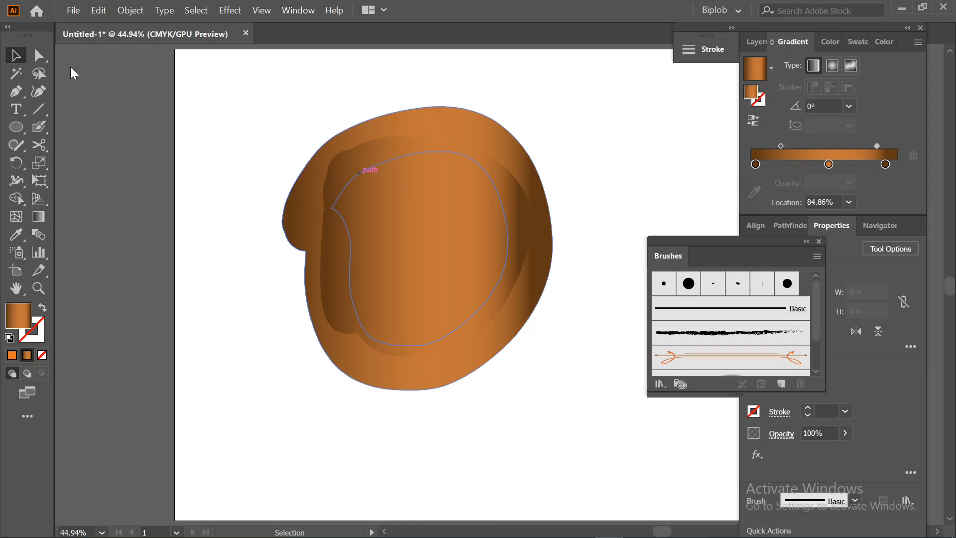
click(413, 192)
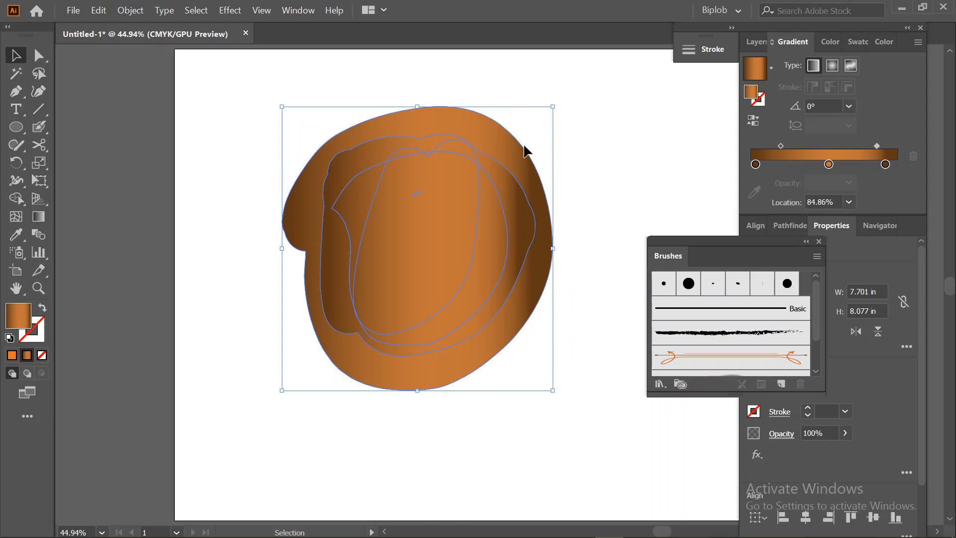
drag(524, 150, 309, 128)
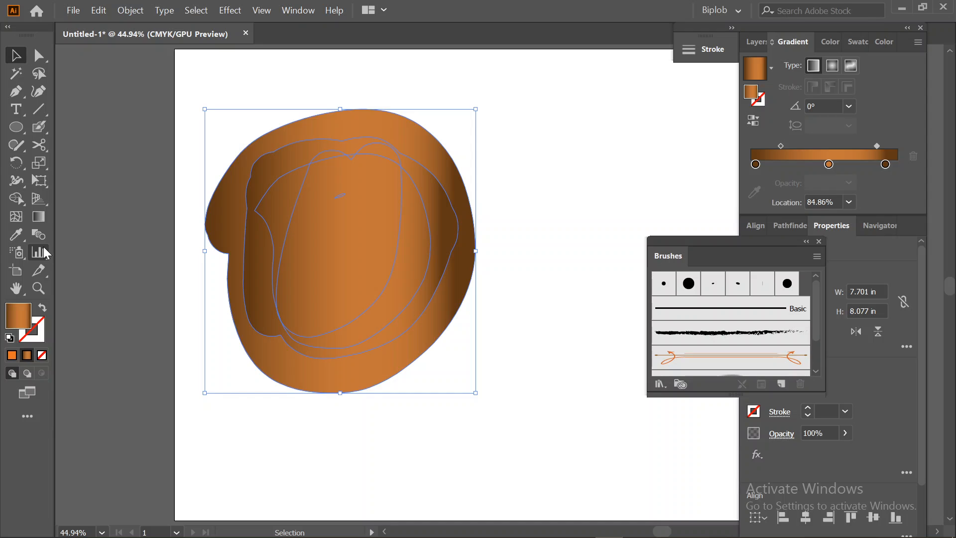
key(Delete)
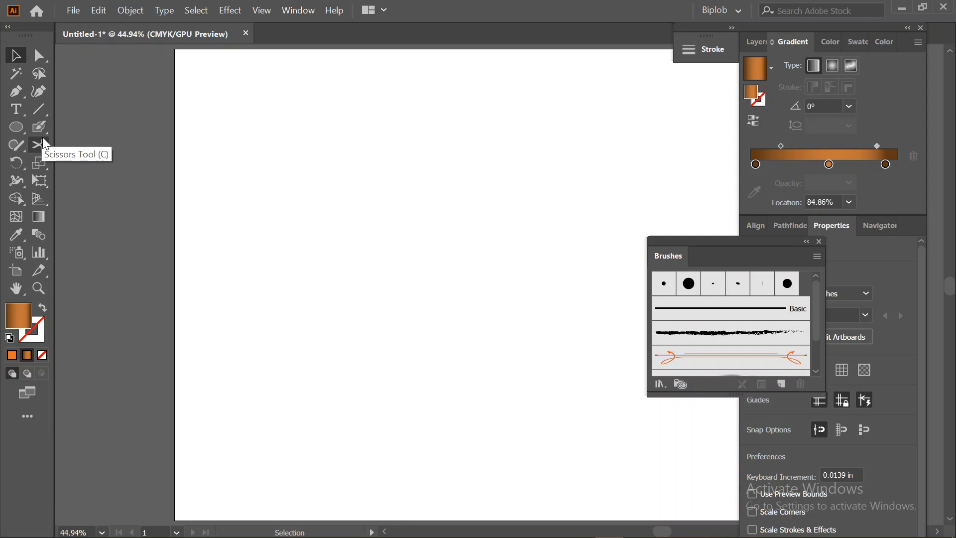
Draw a looping freehand path about 13.2 in wide and 10.4 in high with the Pencil tool
drag(39, 127, 75, 145)
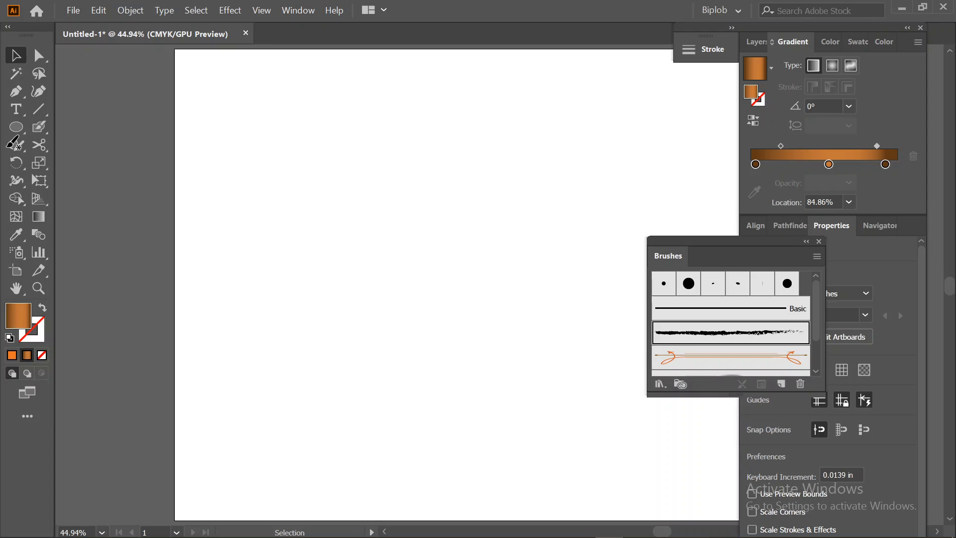
click(19, 145)
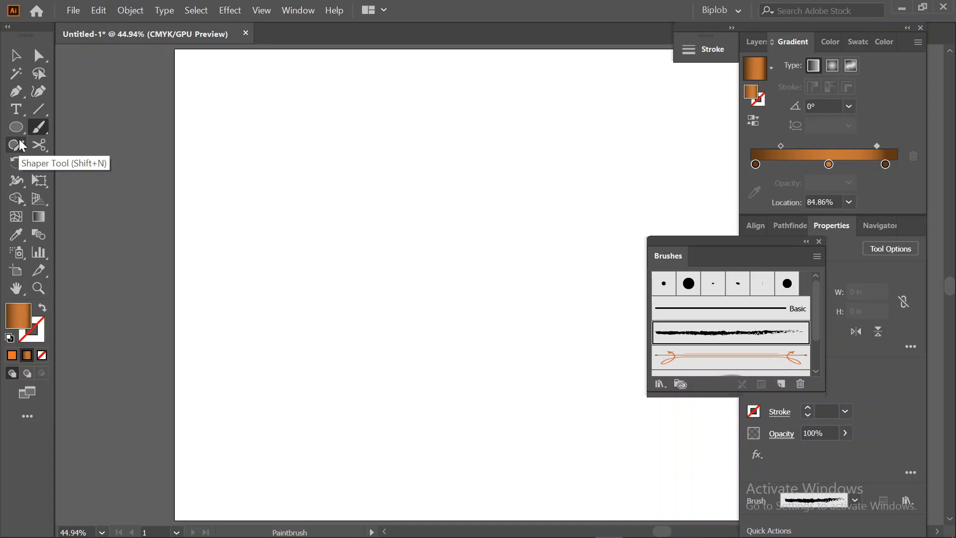
mouse_move(19, 140)
mouse_down()
mouse_move(37, 135)
mouse_move(101, 164)
mouse_up()
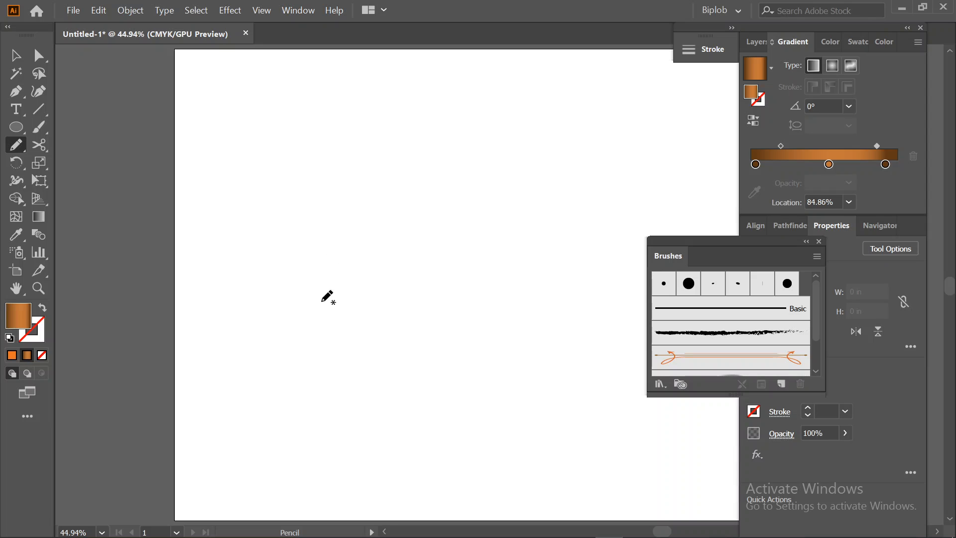
mouse_move(320, 311)
mouse_down()
mouse_move(323, 178)
mouse_move(352, 289)
mouse_move(492, 193)
mouse_move(453, 354)
mouse_move(359, 84)
mouse_move(330, 189)
mouse_move(239, 278)
mouse_up()
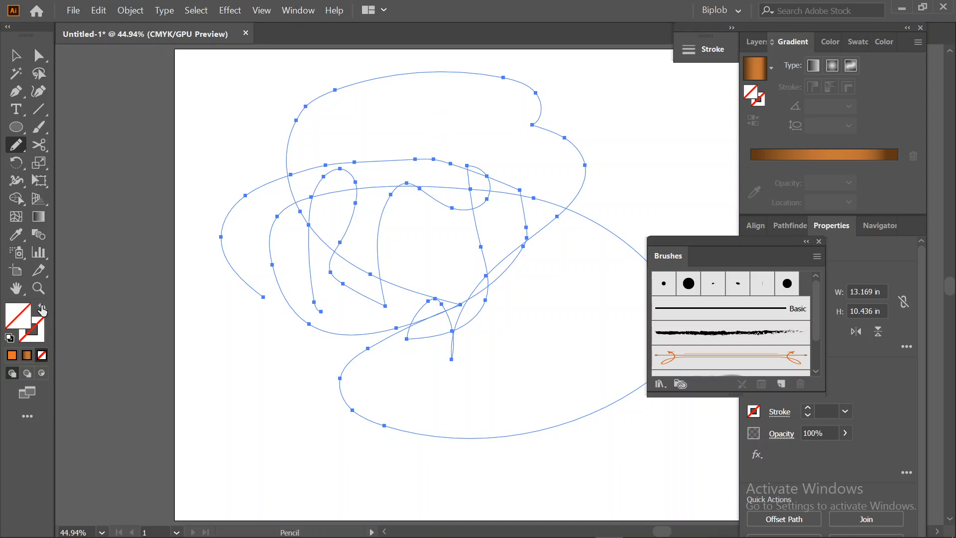
Set the pencil path's stroke to a brownish orange with hue 25.65°, saturation 82.14% and brightness 65.88%
double_click(42, 325)
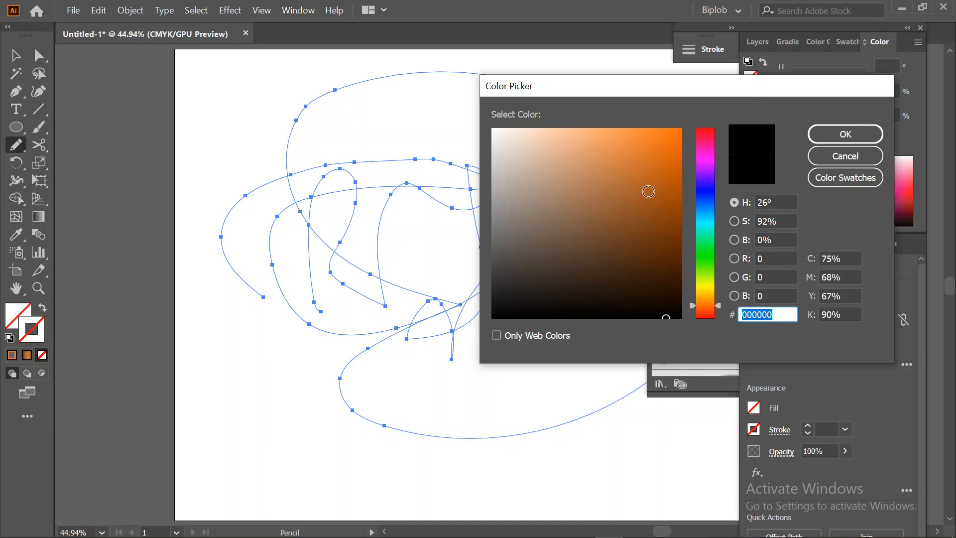
click(649, 192)
click(871, 133)
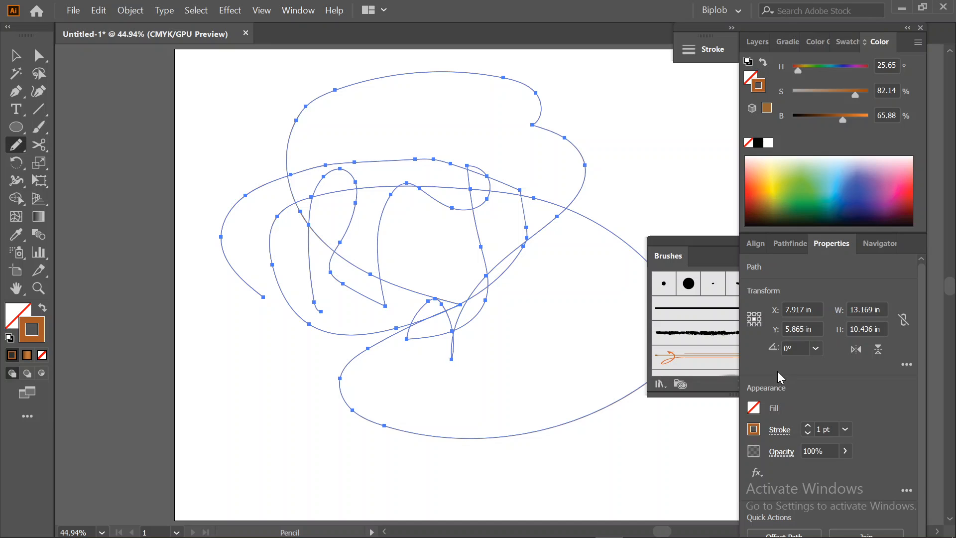
Raise the pencil path's stroke weight to 7 pt, and reduce it to 4 pt
click(809, 424)
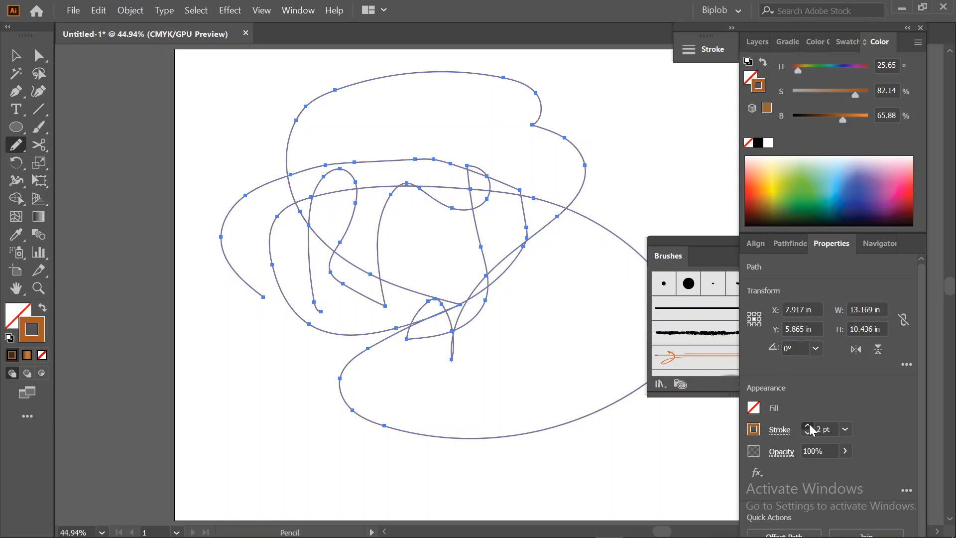
click(809, 425)
click(809, 425)
click(808, 425)
click(809, 424)
click(809, 424)
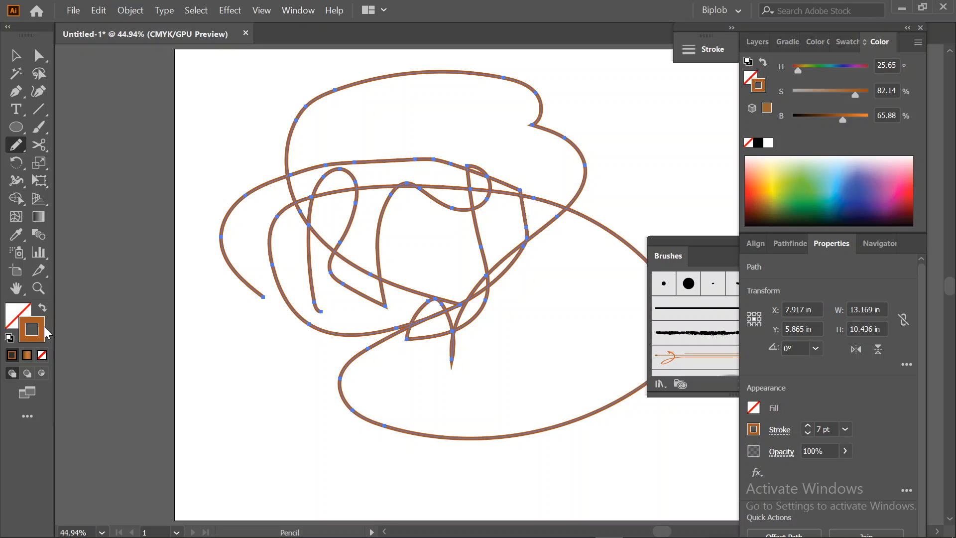
click(809, 432)
click(808, 432)
click(808, 432)
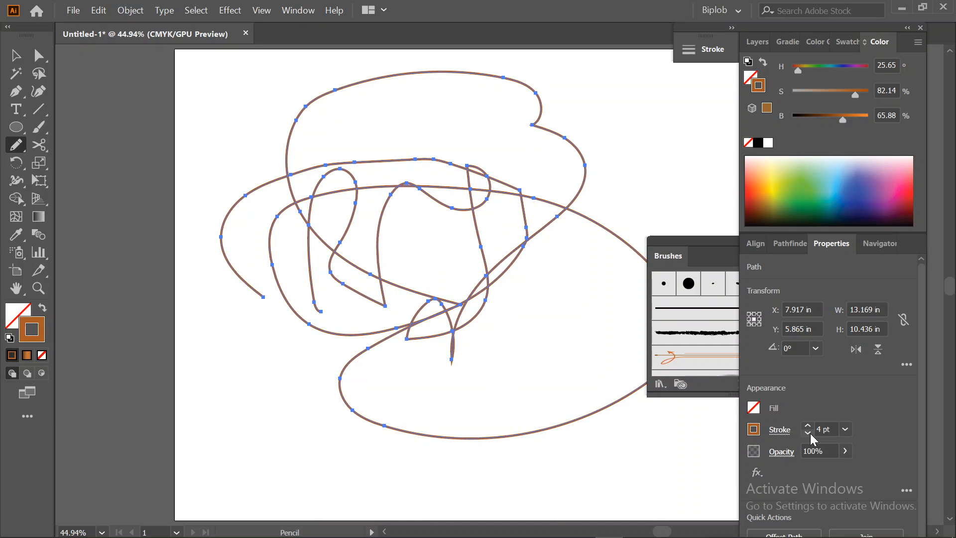
Try the rough charcoal-like brush on the pencil path, and replace it with the denim seam pattern brush
click(708, 343)
scroll(707, 356, down, 2)
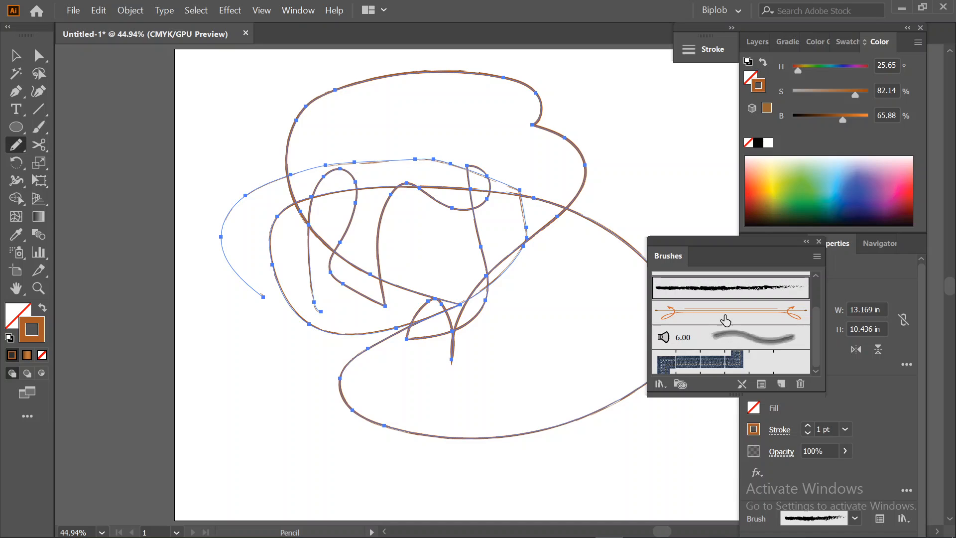
click(726, 361)
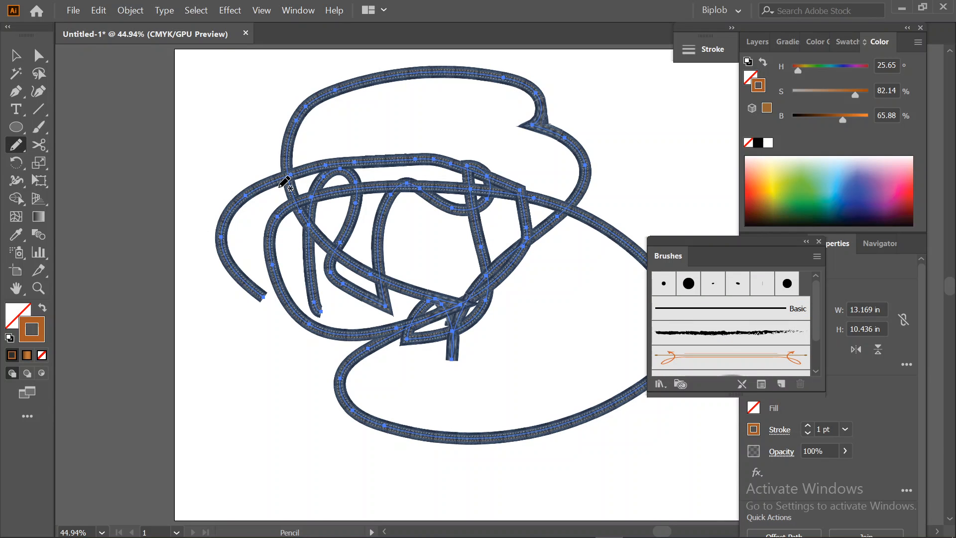
Replace the denim seam pattern on the pencil path with the rough charcoal-like brush
scroll(284, 183, up, 1)
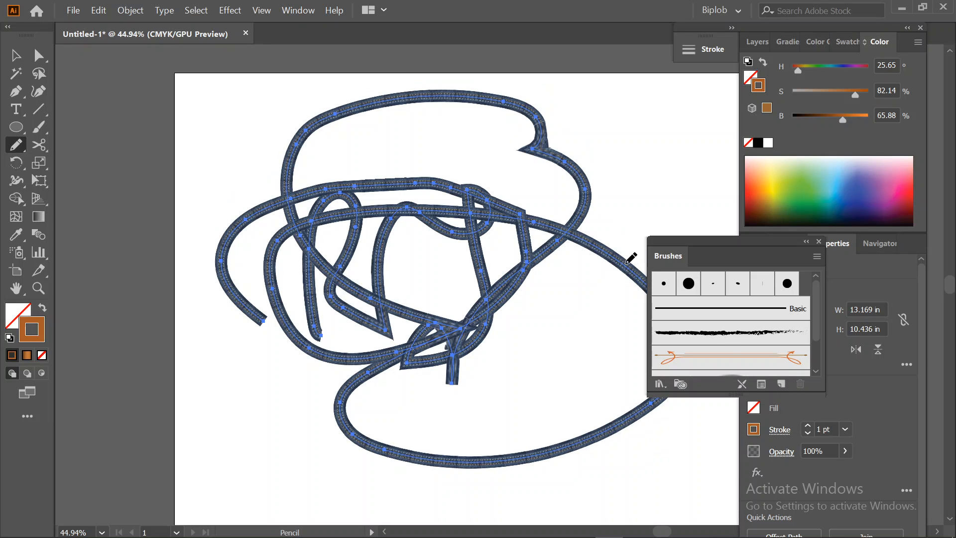
scroll(728, 327, down, 2)
scroll(730, 325, up, 2)
click(705, 339)
scroll(706, 339, down, 1)
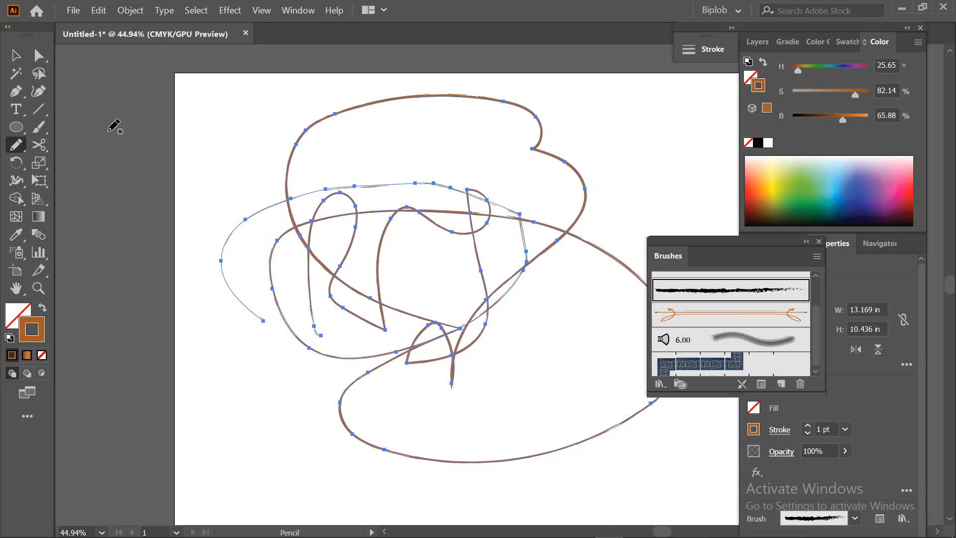
Draw a small freehand path about 3.5 in wide and 2.5 in high, and delete all artwork from the artboard
mouse_move(271, 143)
mouse_down()
mouse_move(233, 148)
mouse_move(235, 120)
mouse_up()
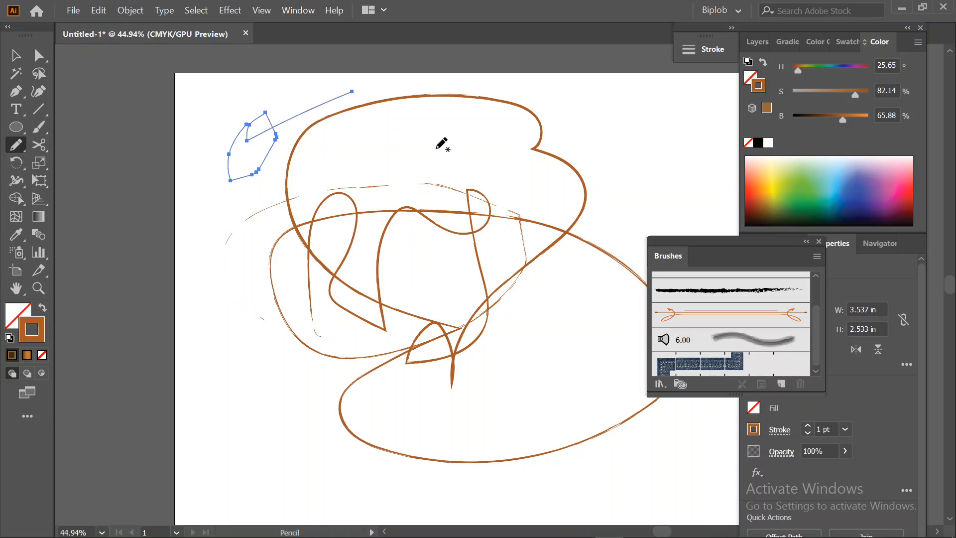
key(ctrl+a)
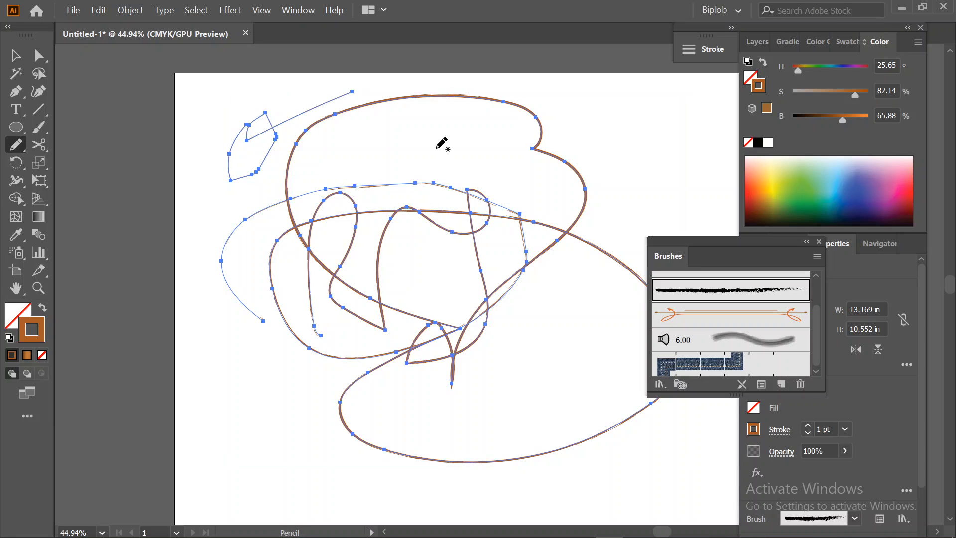
key(Delete)
Draw a zigzag freehand path about 8 in wide and 7.5 in high with the Pencil tool
click(21, 140)
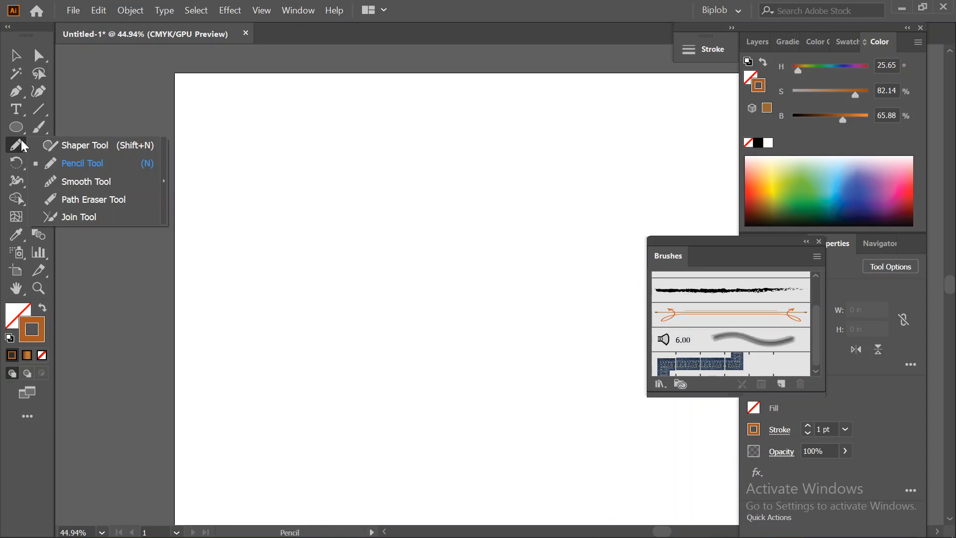
click(99, 167)
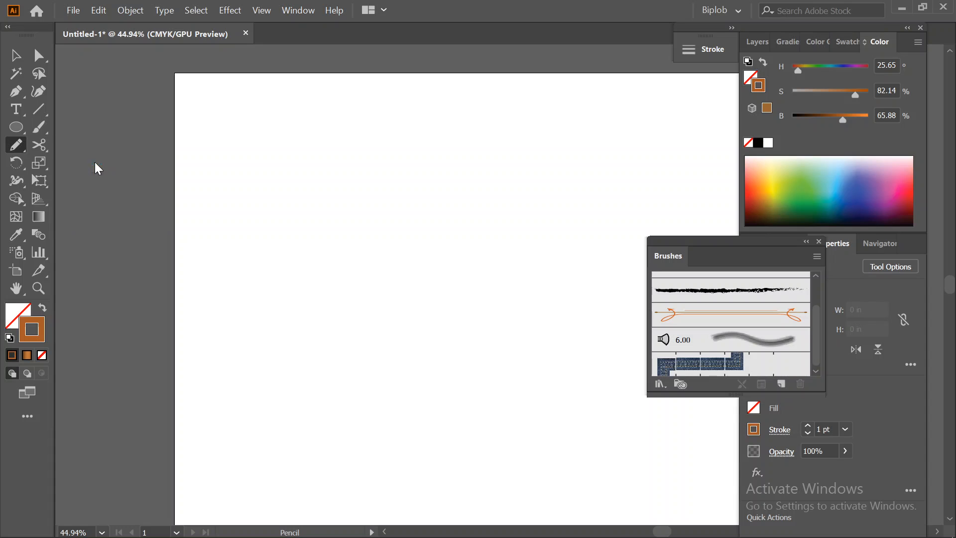
mouse_move(293, 235)
mouse_down()
mouse_move(542, 107)
mouse_move(388, 325)
mouse_move(293, 367)
mouse_move(502, 325)
mouse_move(566, 259)
mouse_up()
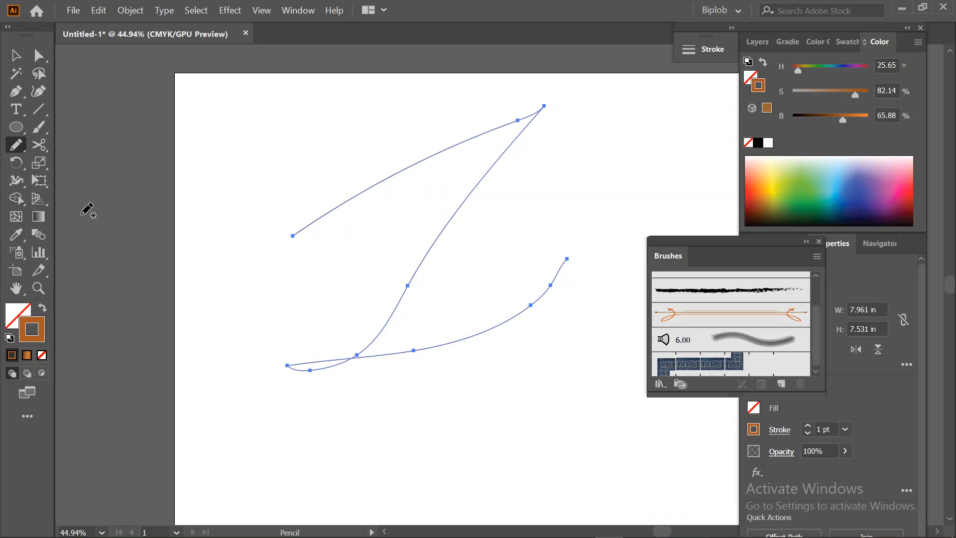
Erase sections from the zigzag path's upper stroke and its diagonal stroke with the Path Eraser tool
click(20, 145)
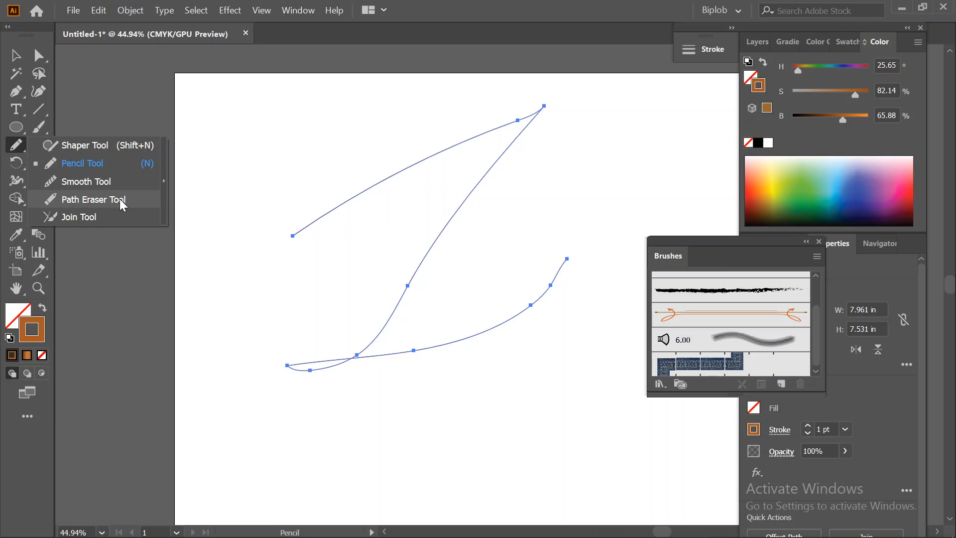
click(102, 199)
mouse_move(434, 149)
mouse_down()
mouse_move(378, 180)
mouse_move(416, 163)
mouse_up()
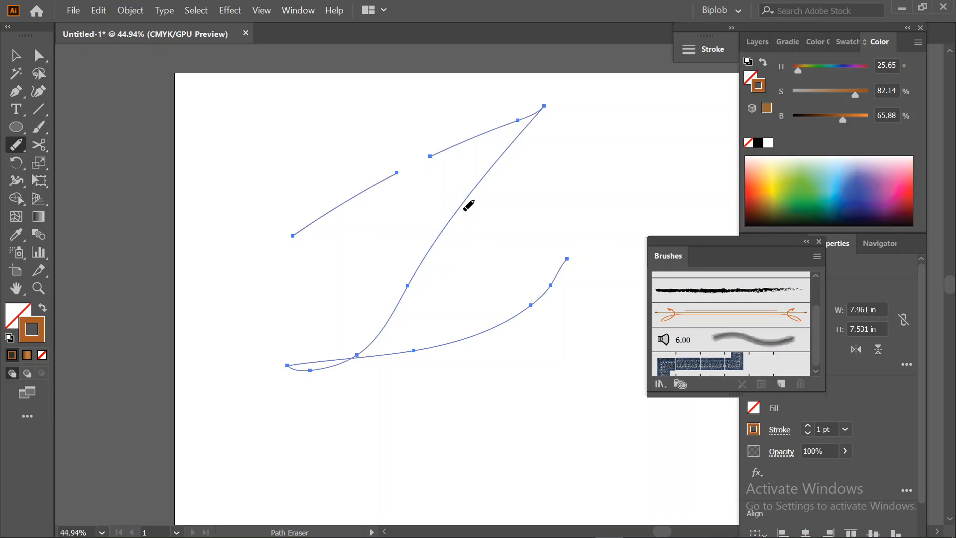
drag(436, 244, 446, 259)
drag(507, 154, 479, 191)
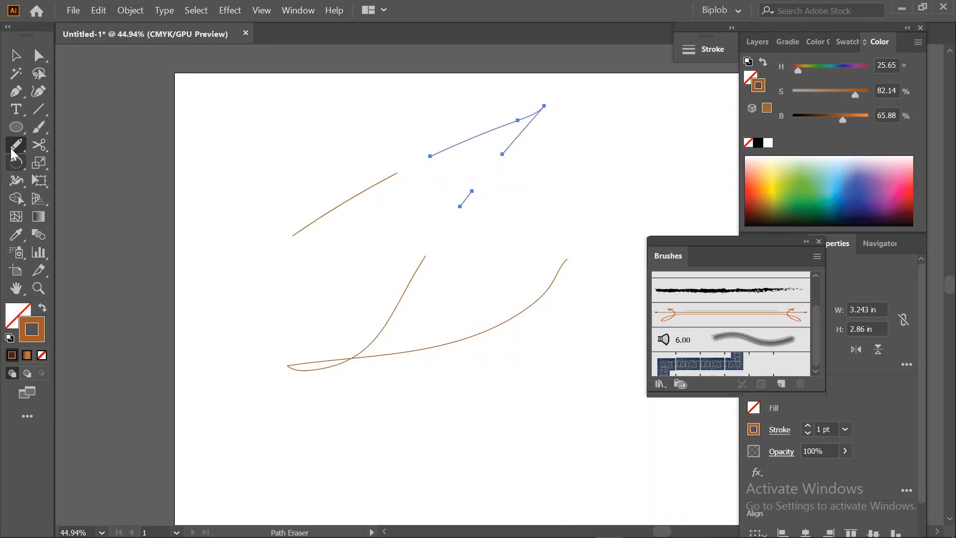
Switch to the Google Meet window, mute the microphone, and return to Illustrator
key(super)
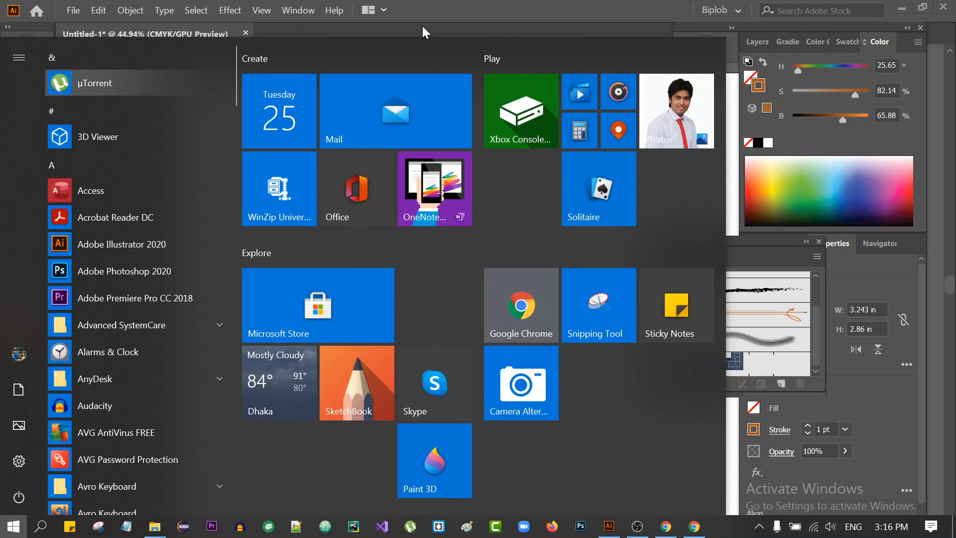
key(super)
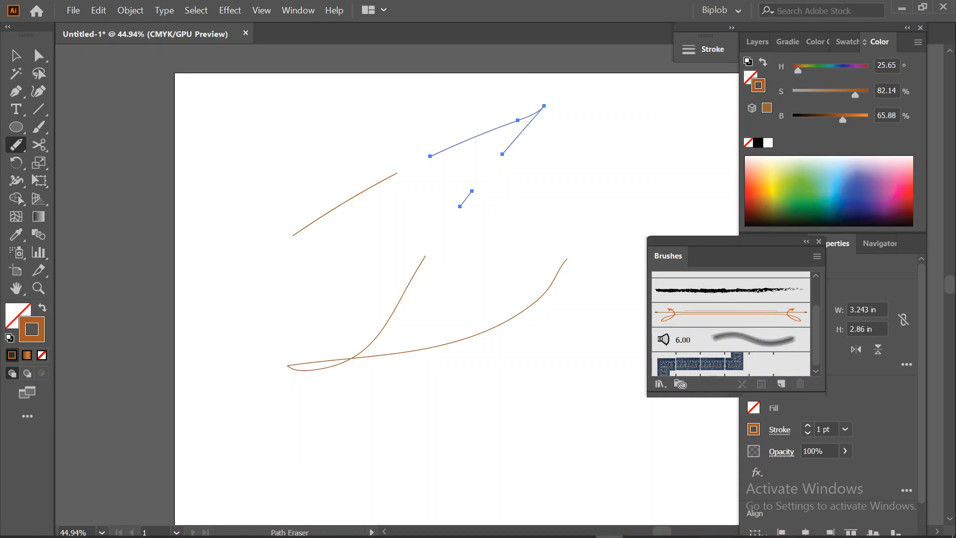
click(666, 526)
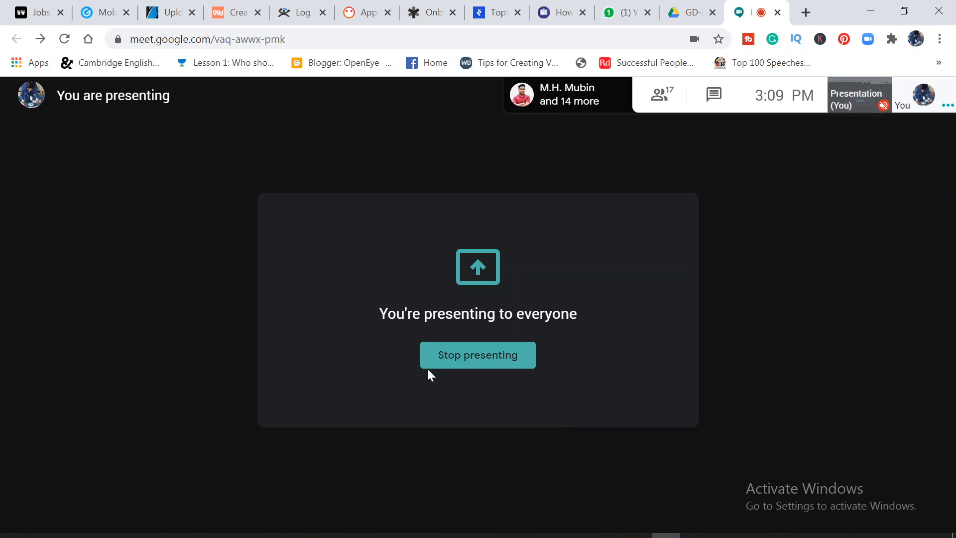
mouse_move(347, 496)
click(437, 509)
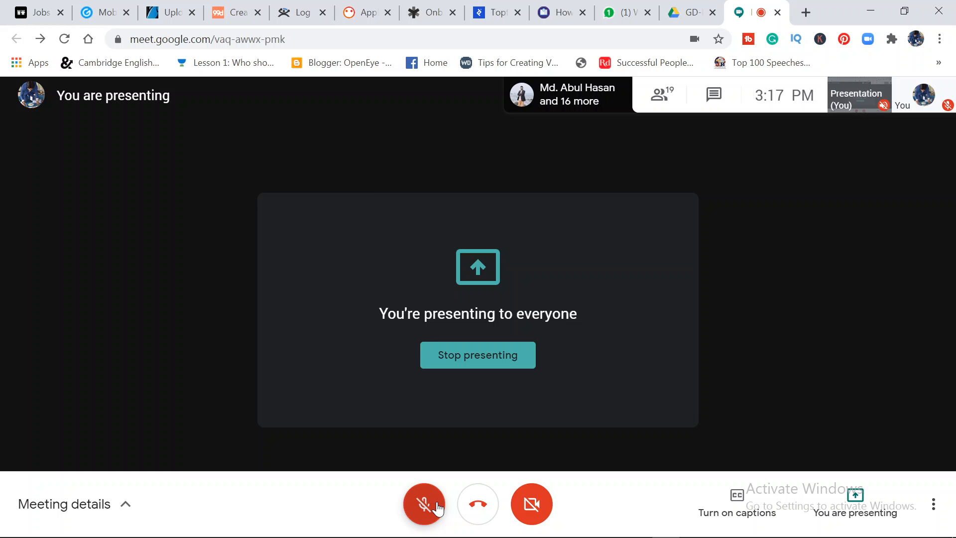
click(871, 10)
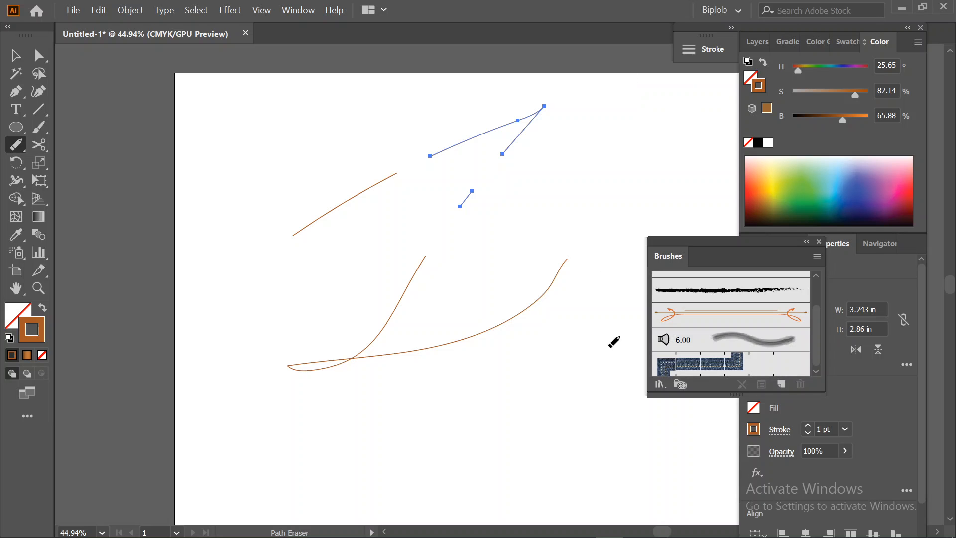
Turn the microphone back on in the Google Meet call, and return to Illustrator
mouse_move(665, 526)
click(633, 494)
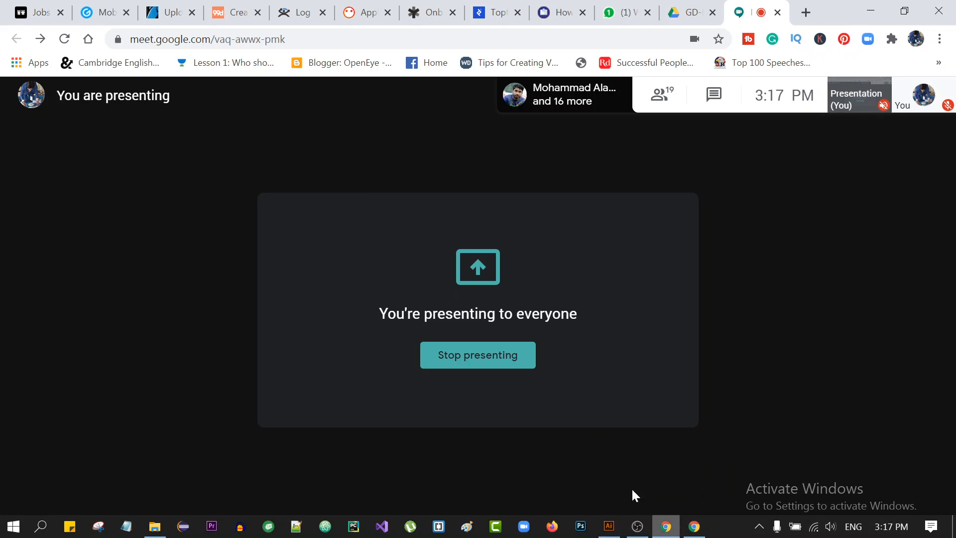
click(425, 503)
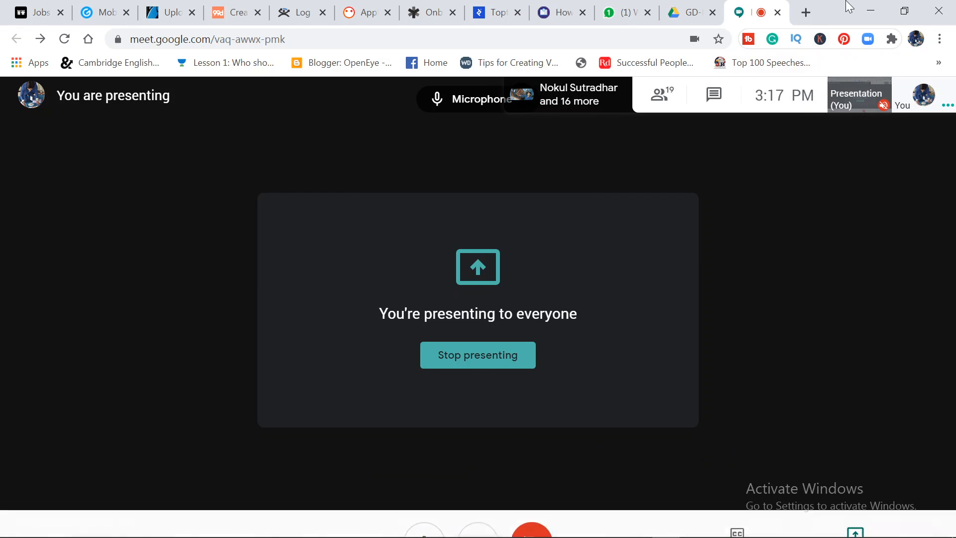
click(870, 10)
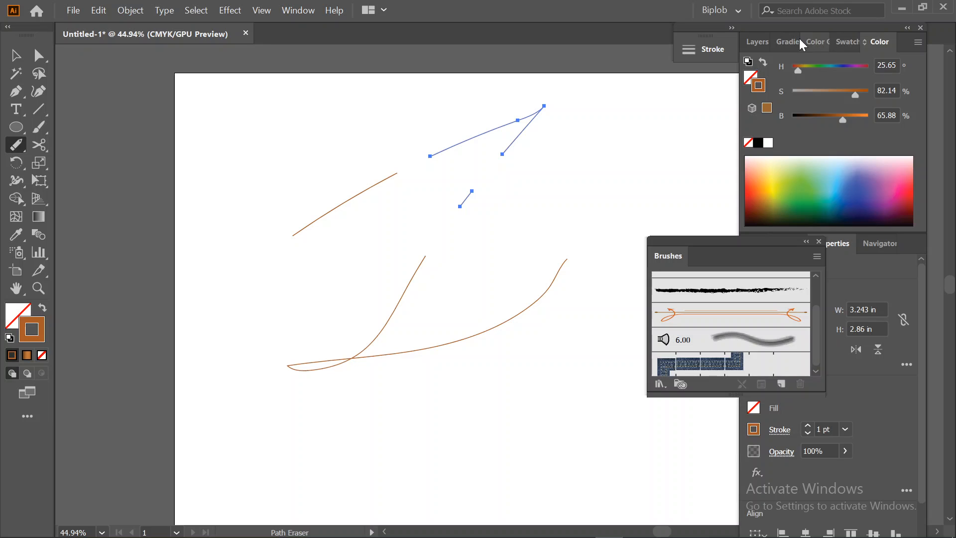
Select the lower curved path at 100% zoom, and erase a small gap in its steep diagonal branch with the Path Eraser
click(881, 249)
click(882, 244)
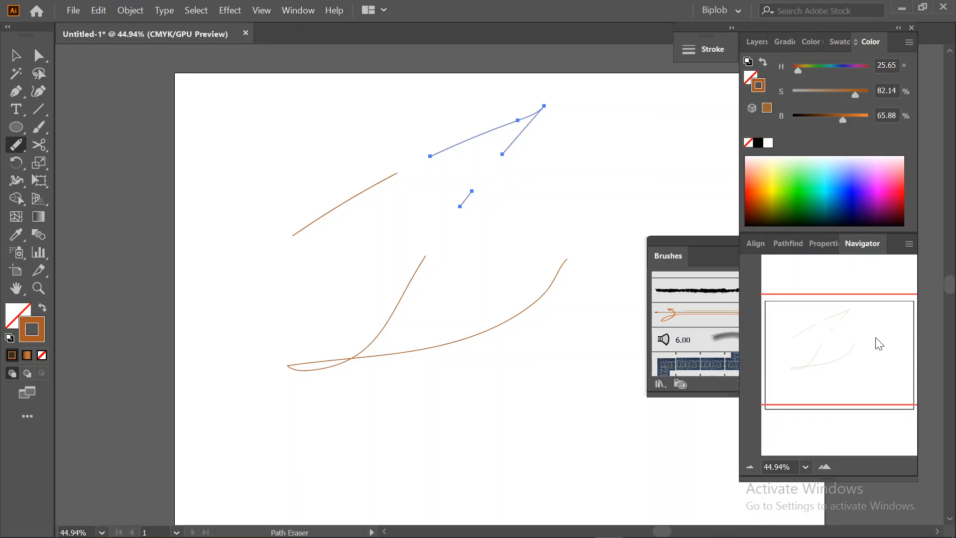
click(824, 467)
click(825, 468)
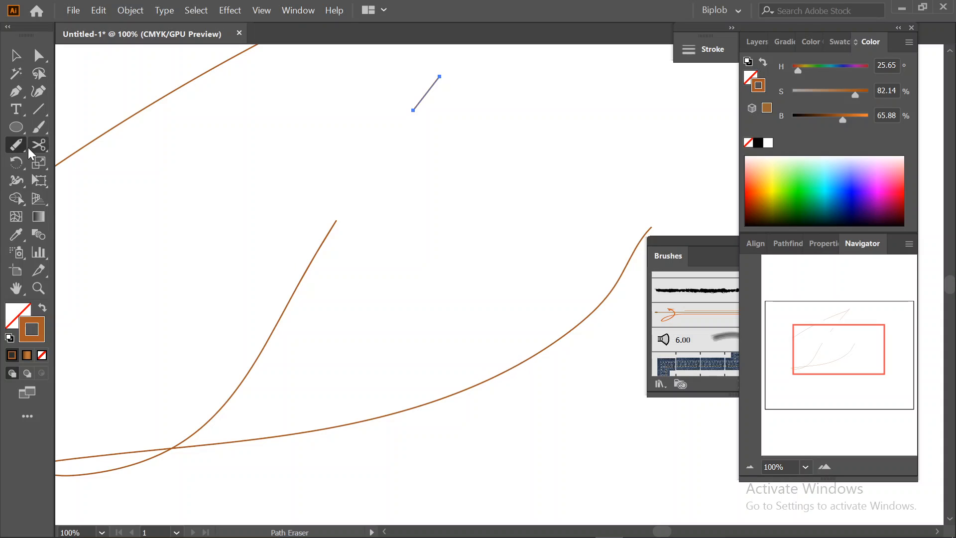
drag(16, 145, 102, 200)
key(v)
mouse_move(202, 295)
mouse_down()
mouse_move(339, 407)
mouse_move(344, 428)
mouse_up()
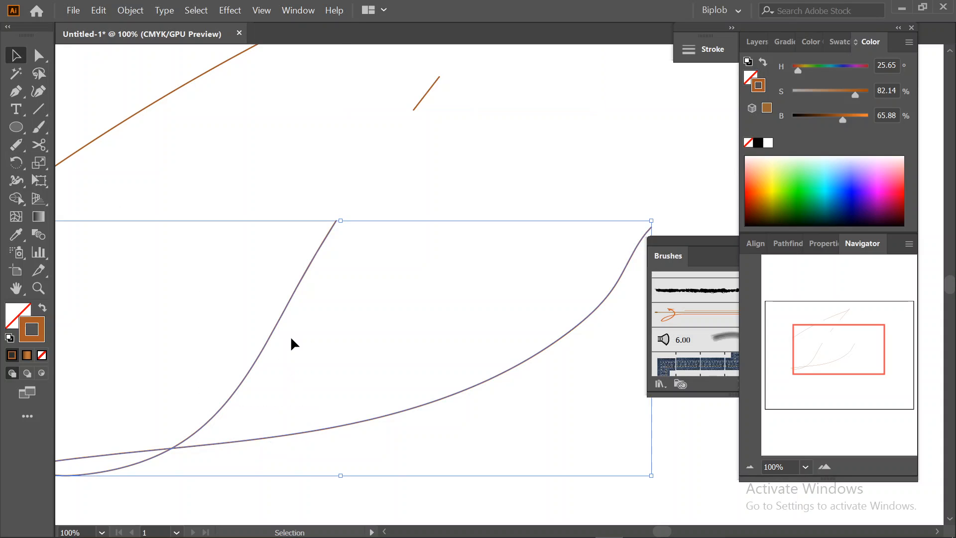
click(16, 144)
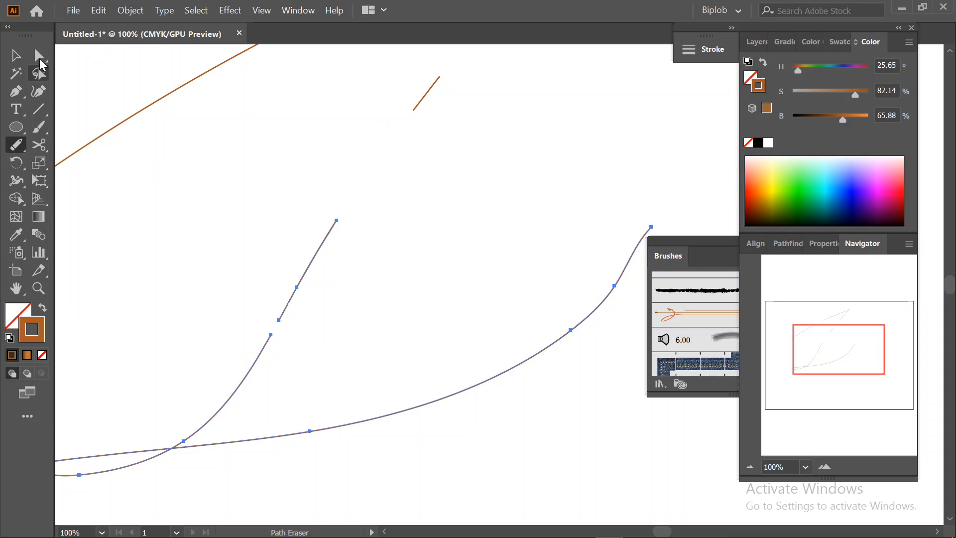
Select the detached upper piece of the diagonal branch, and erase its middle section with the Path Eraser
click(39, 55)
drag(294, 218, 337, 312)
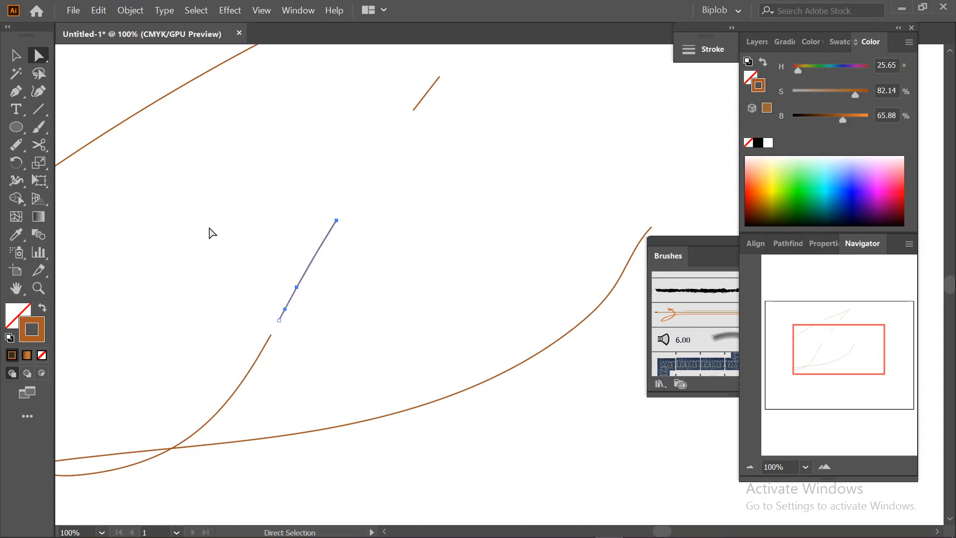
click(23, 145)
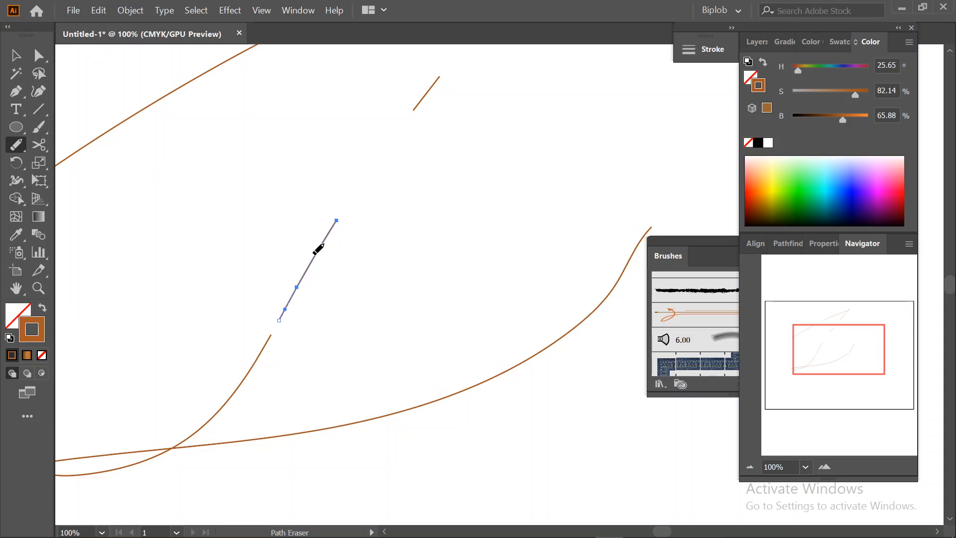
drag(316, 254, 291, 299)
click(19, 143)
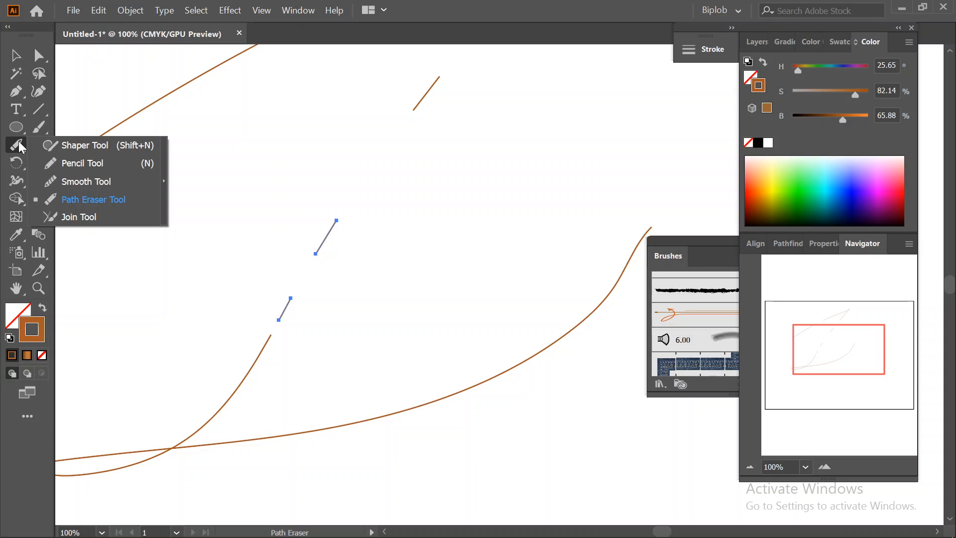
Draw an S-shaped curve and a second, C-shaped curve crossing it with the Pen tool
click(16, 93)
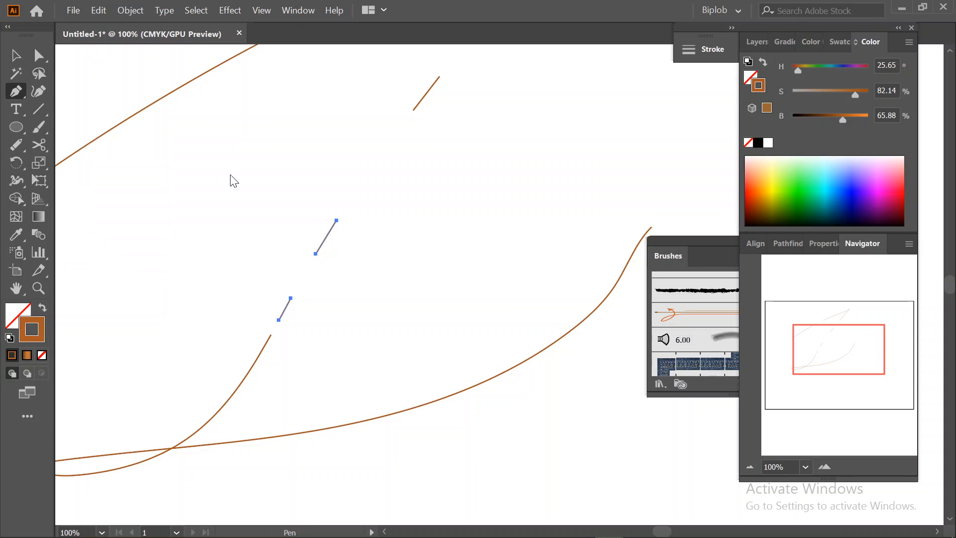
drag(270, 159, 437, 253)
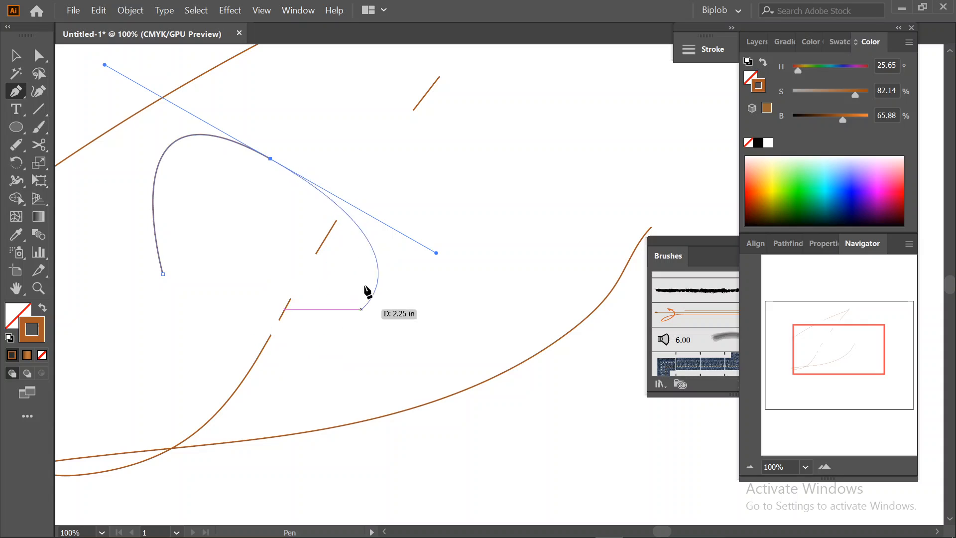
click(439, 128)
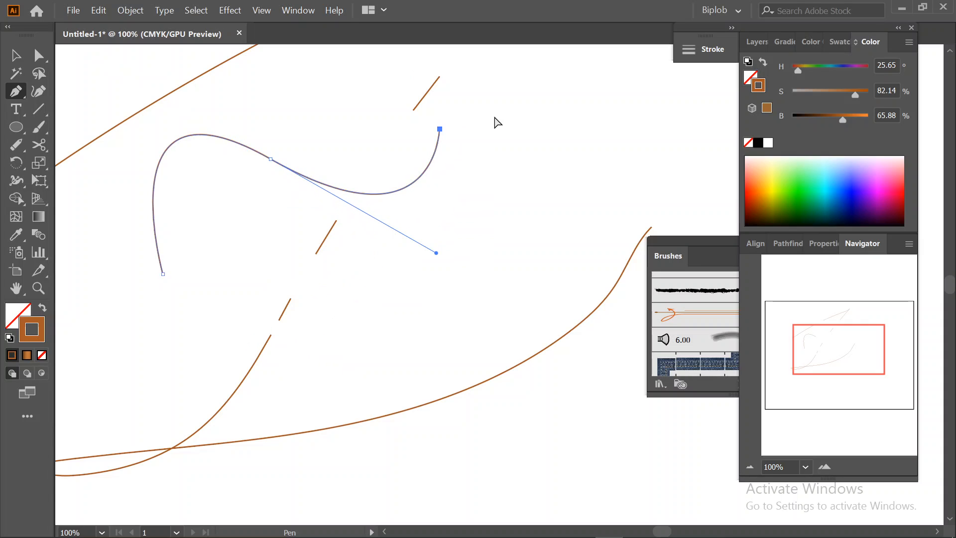
ctrl+click(346, 212)
drag(243, 323, 355, 374)
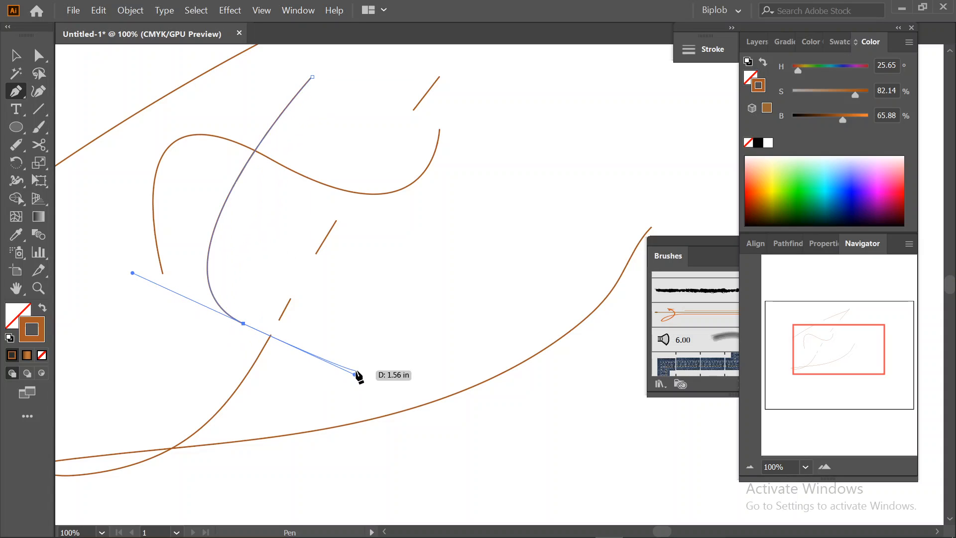
ctrl+click(367, 340)
Draw a third pen curve that sweeps across the other two and bends over a small hump before ending
drag(82, 186, 322, 323)
drag(440, 257, 453, 224)
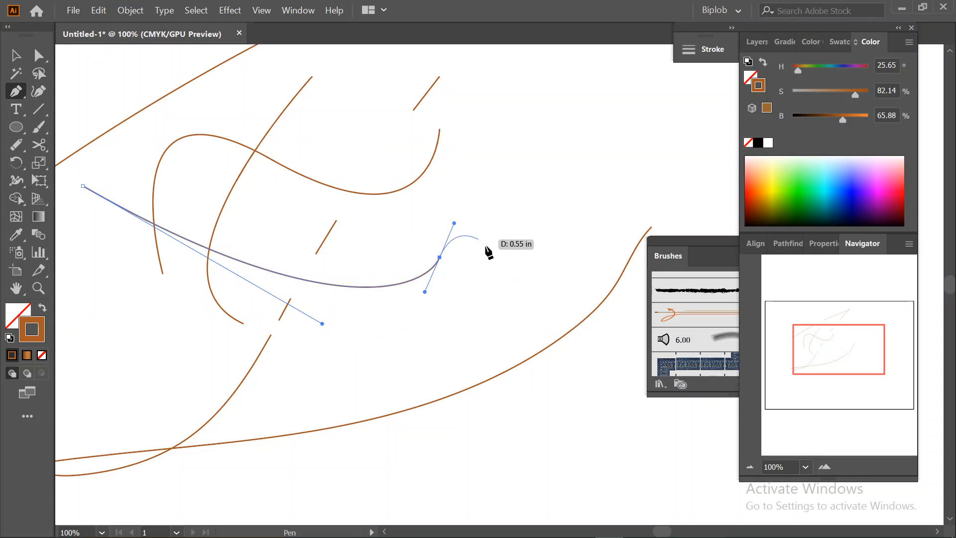
click(522, 307)
ctrl+click(453, 356)
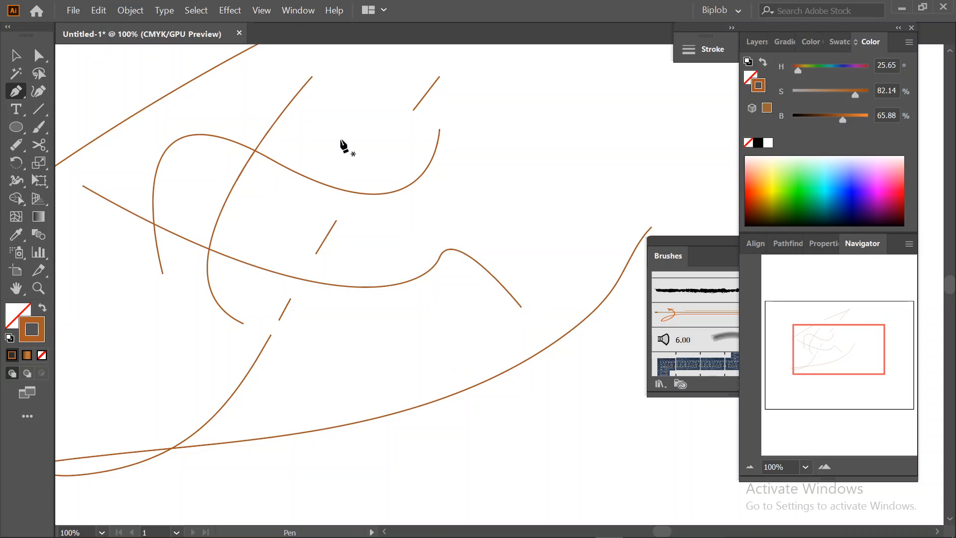
Select the crossing pen curves, and erase a section near the S-shaped curve's right end with the Path Eraser
click(16, 55)
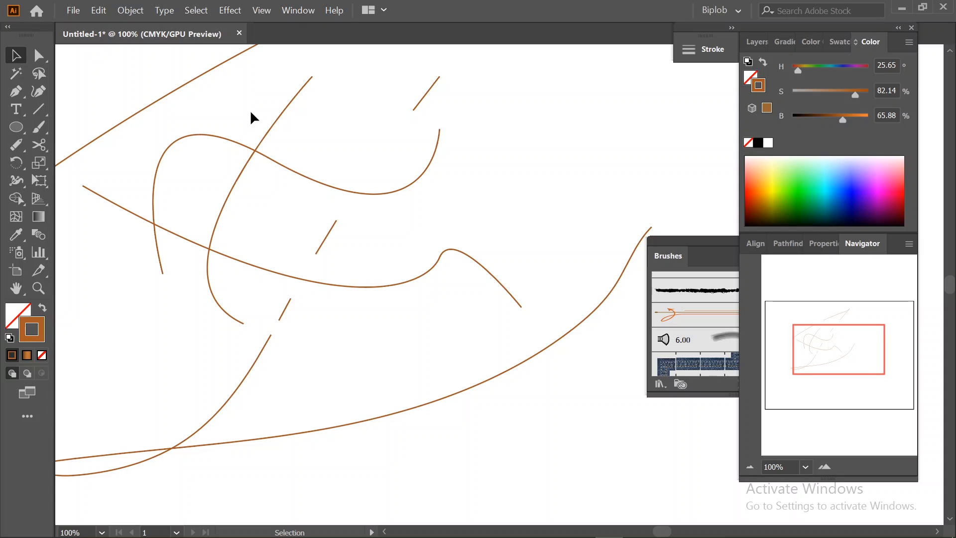
drag(245, 104, 336, 316)
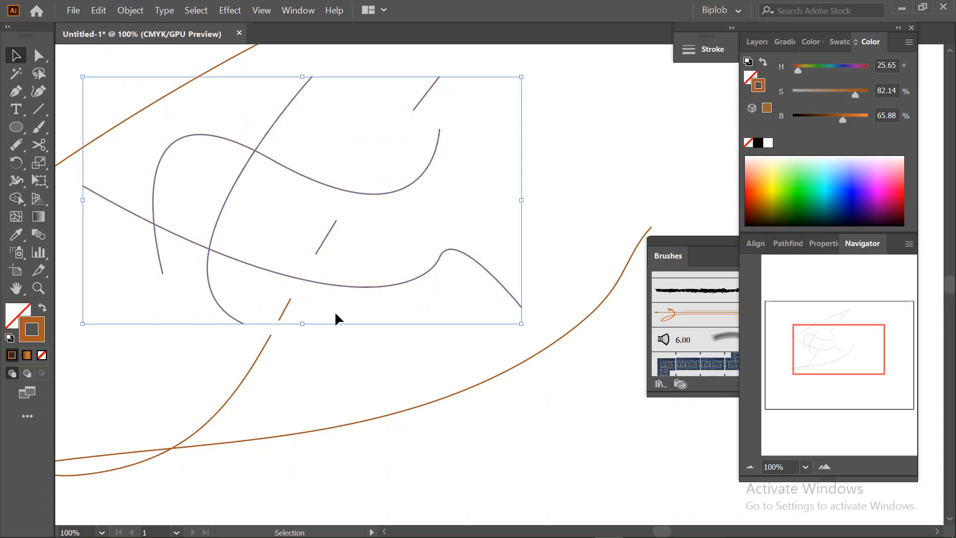
mouse_move(18, 144)
mouse_down()
mouse_move(99, 179)
mouse_move(102, 198)
mouse_up()
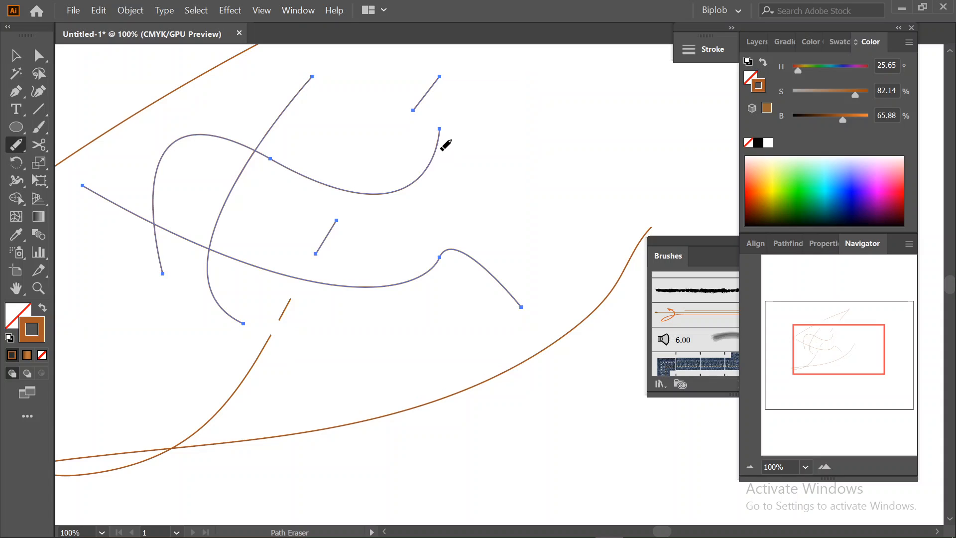
drag(440, 148, 415, 181)
Select the S- and C-shaped curves, join them at their upper crossing, and join the S-curve's left end to the third curve with the Join tool
click(39, 55)
drag(130, 133, 374, 271)
click(16, 55)
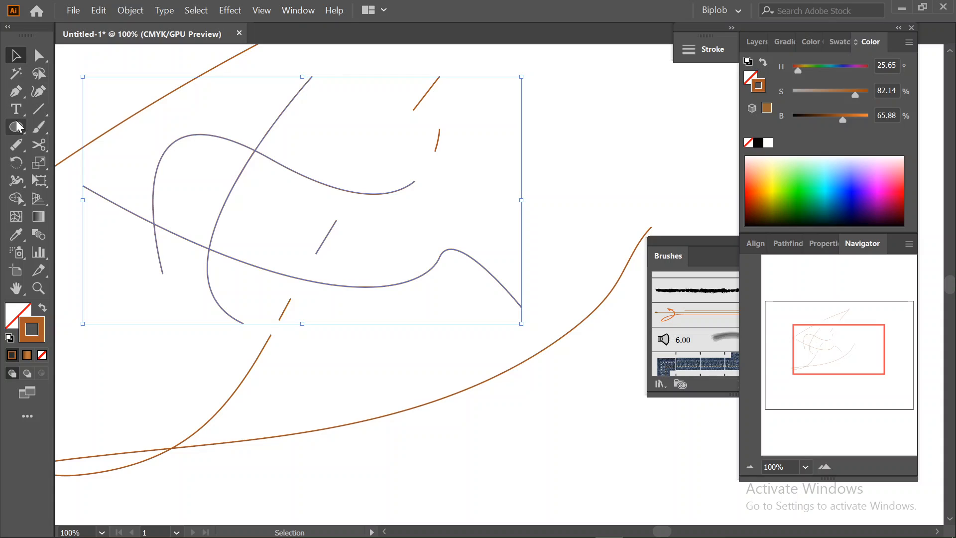
drag(201, 113, 291, 213)
drag(259, 95, 315, 196)
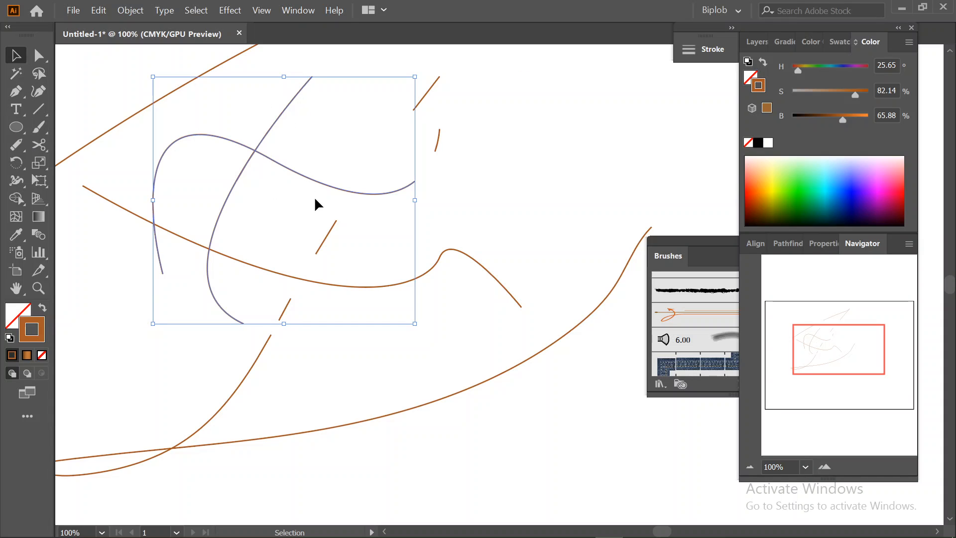
drag(277, 96, 337, 203)
click(20, 147)
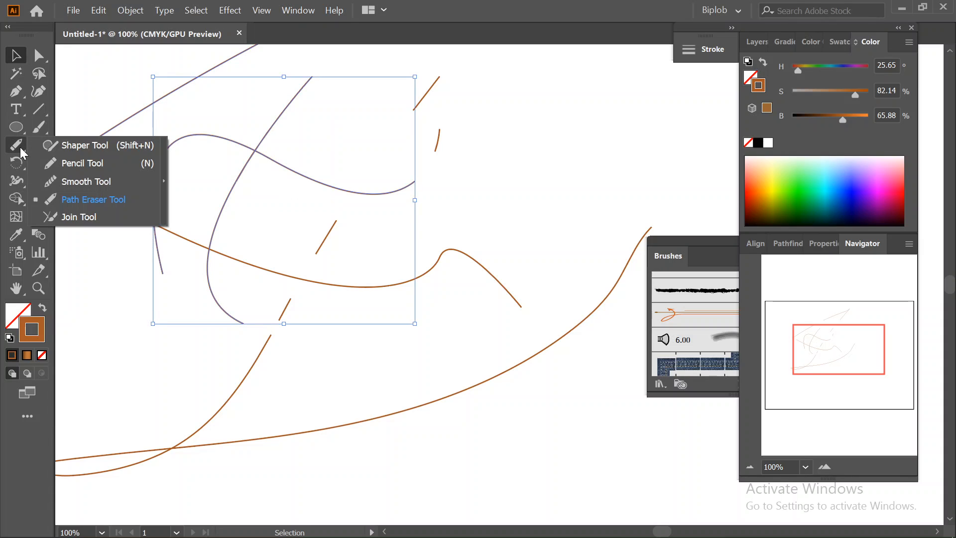
click(66, 217)
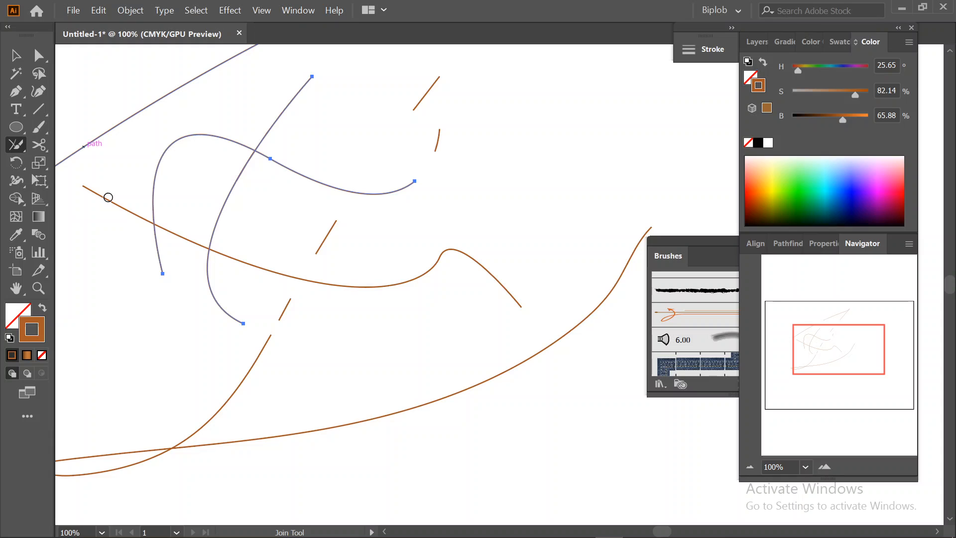
mouse_move(269, 102)
mouse_down()
mouse_move(275, 163)
mouse_move(289, 188)
mouse_up()
drag(256, 144, 281, 181)
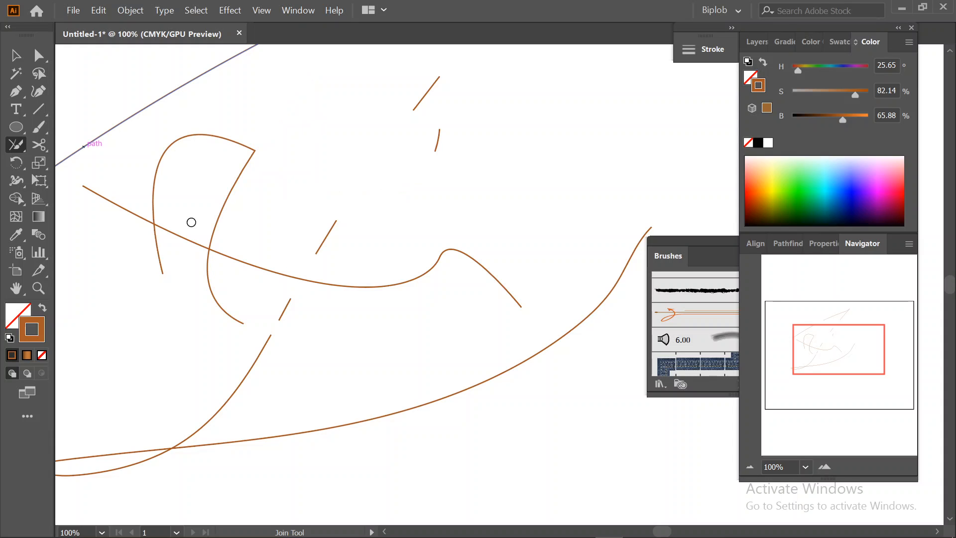
mouse_move(143, 214)
mouse_down()
mouse_move(158, 262)
mouse_move(178, 265)
mouse_up()
Try to join the merged path at the point where it crosses itself with the Join tool, reselecting the path between attempts
drag(227, 244, 207, 294)
drag(224, 242, 190, 271)
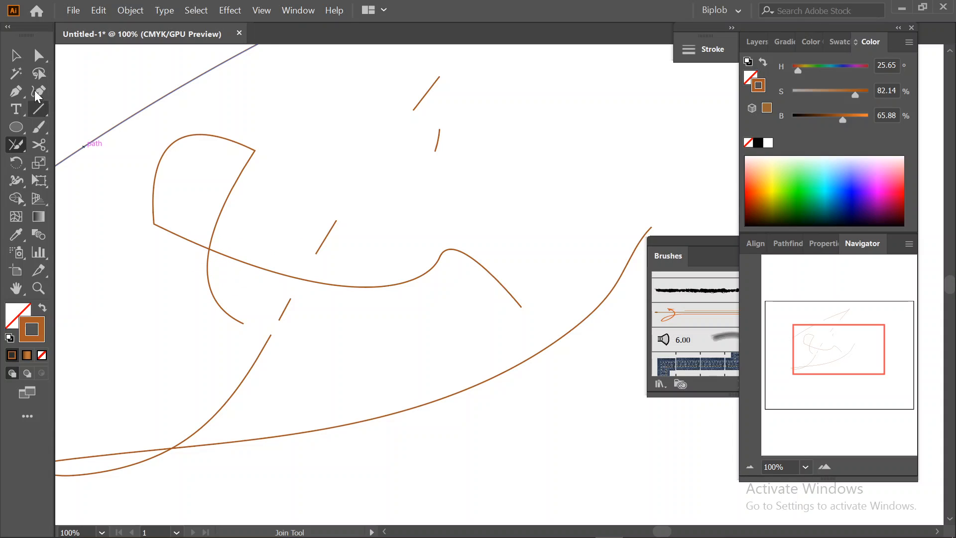
click(15, 55)
click(230, 319)
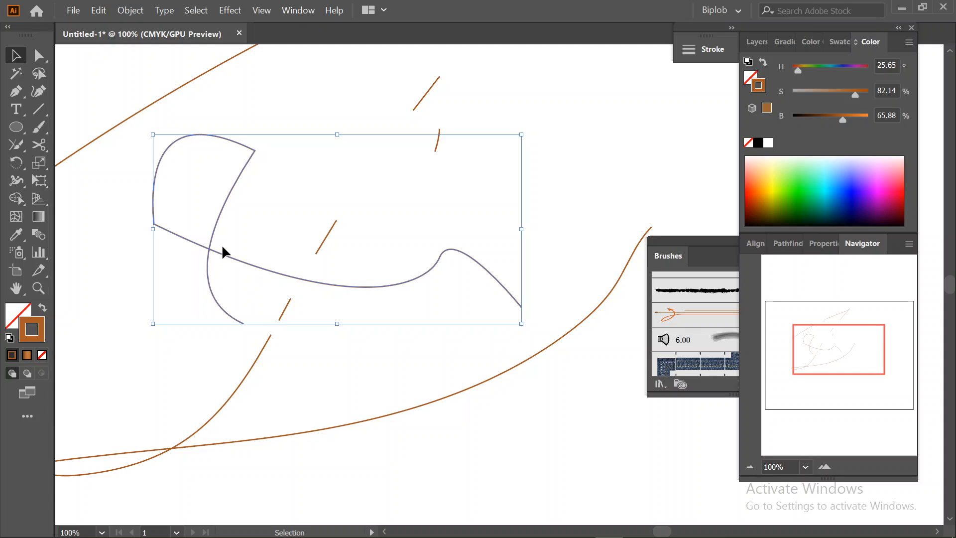
click(15, 145)
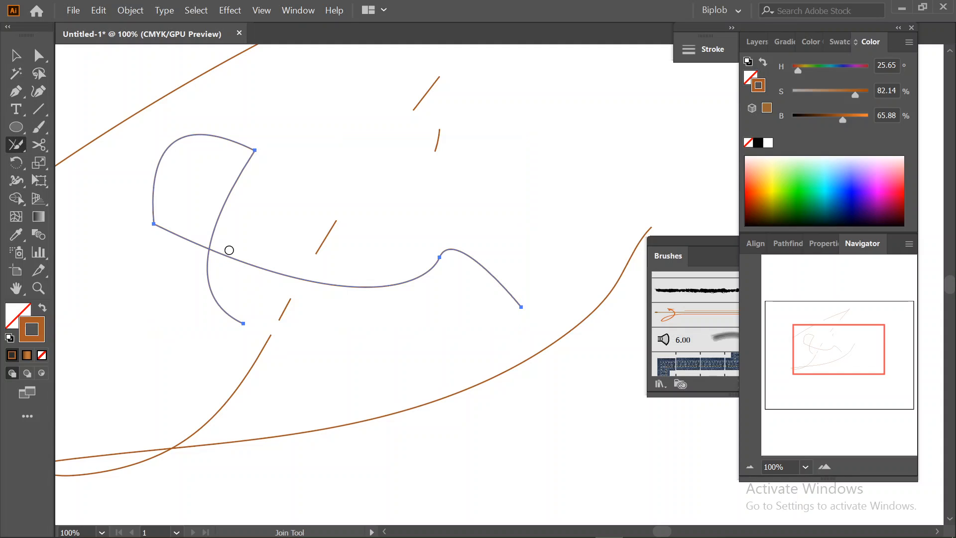
drag(220, 254, 187, 277)
click(19, 58)
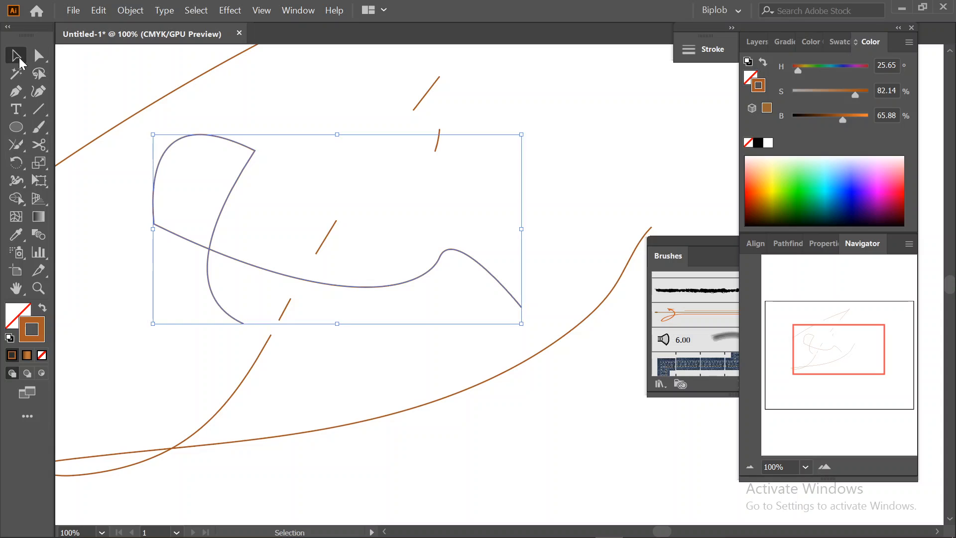
click(576, 200)
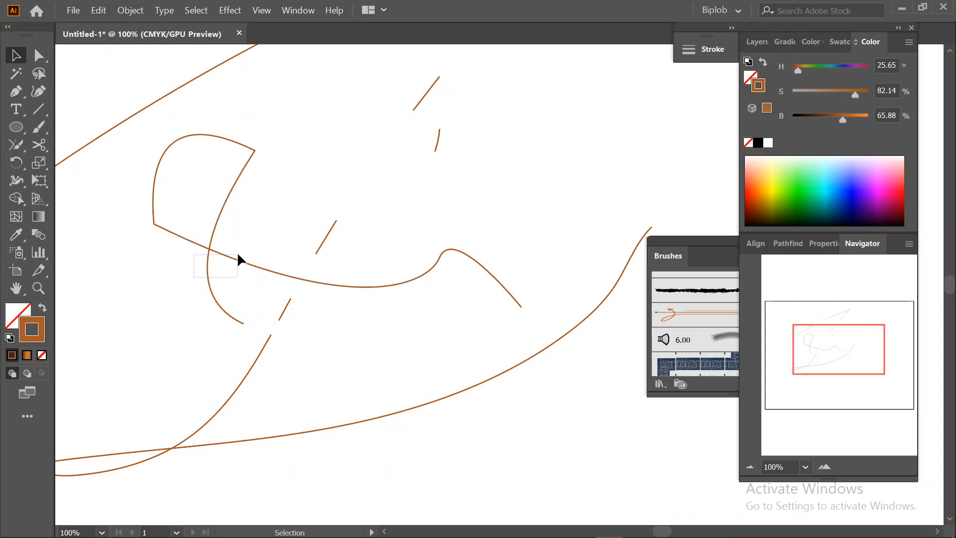
Select the path's crossing segments with Direct Selection, and try the Join tool on the self-crossing again
drag(238, 254, 235, 255)
click(256, 229)
click(36, 56)
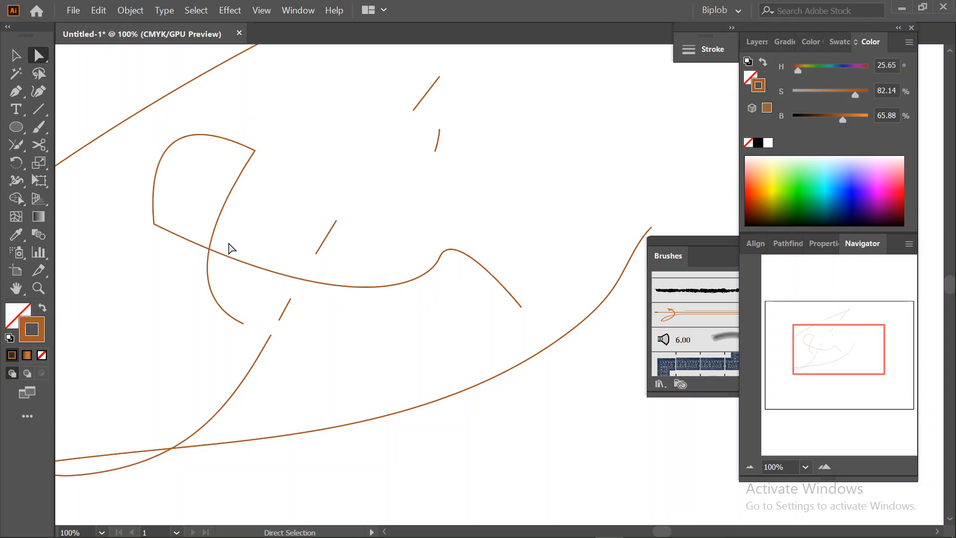
drag(229, 247, 184, 299)
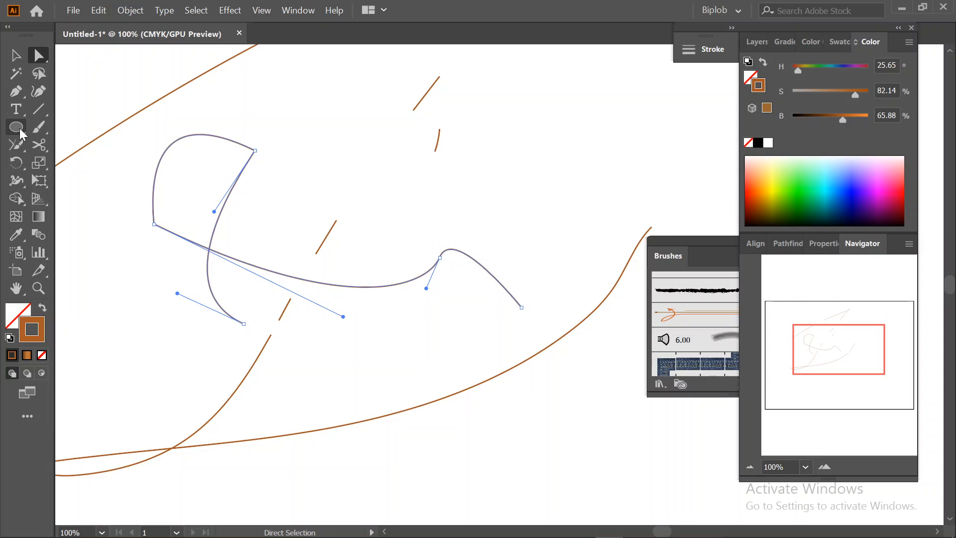
click(16, 144)
drag(244, 256, 195, 281)
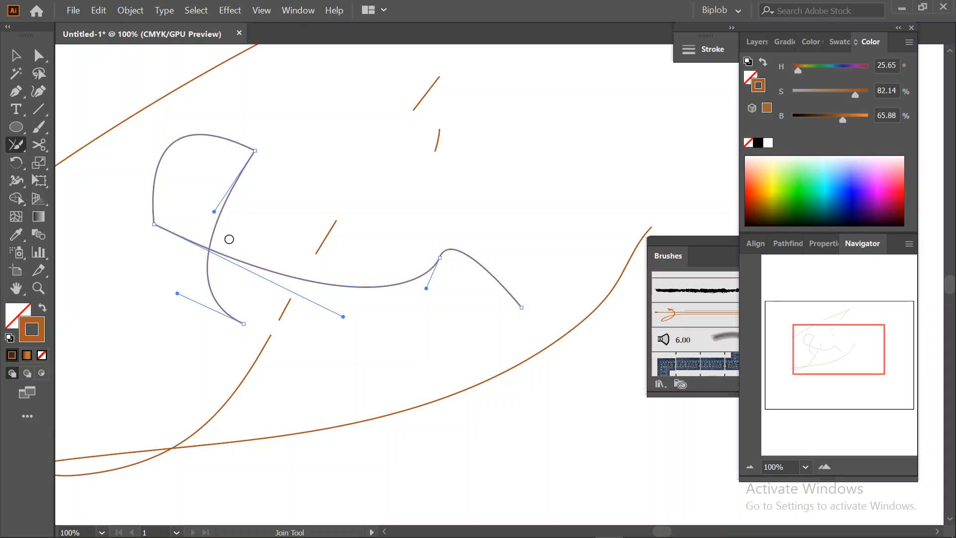
drag(228, 239, 183, 275)
mouse_move(254, 208)
mouse_down()
mouse_move(190, 280)
mouse_move(182, 277)
mouse_up()
click(18, 56)
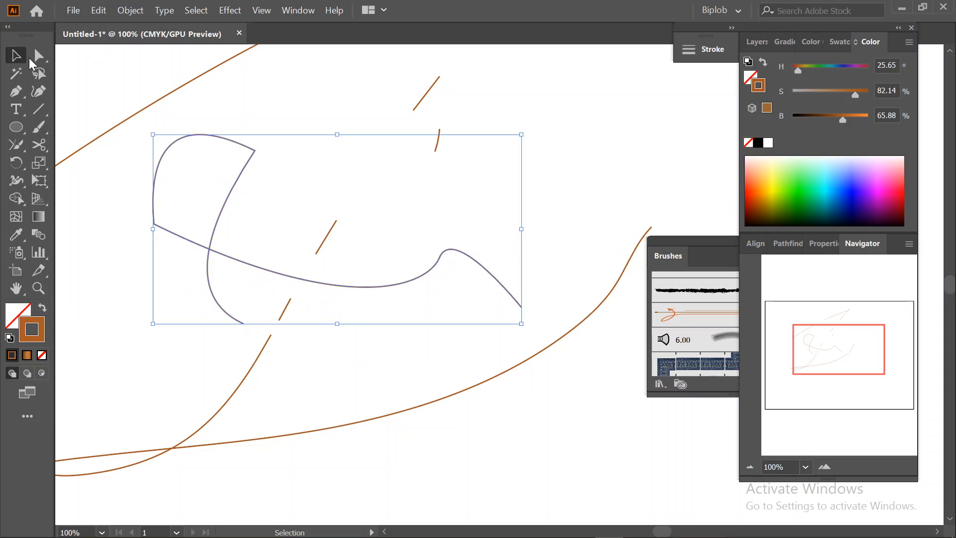
Move the joined path up and to the left on the artboard, and reselect it for the Join tool
click(359, 143)
click(228, 142)
drag(211, 139, 164, 122)
click(326, 88)
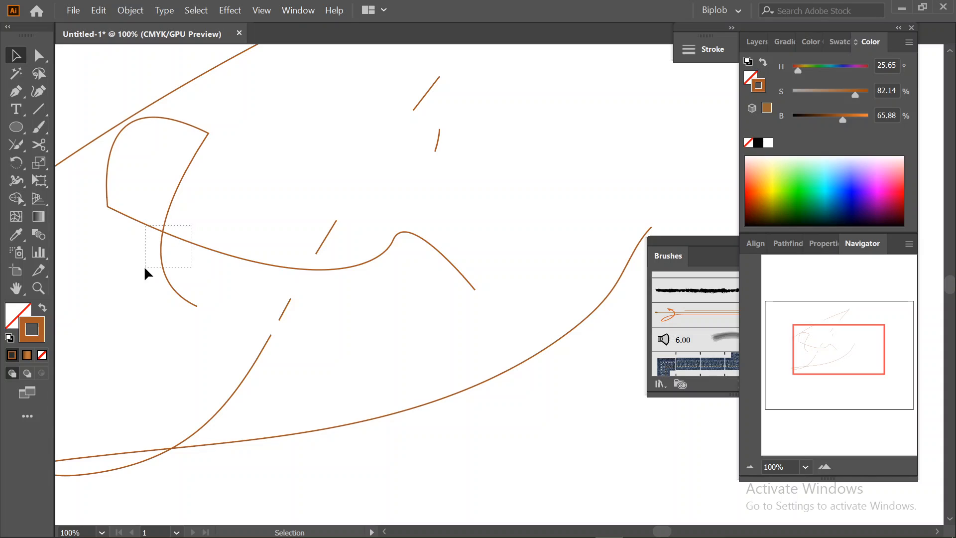
drag(145, 269, 145, 267)
click(17, 144)
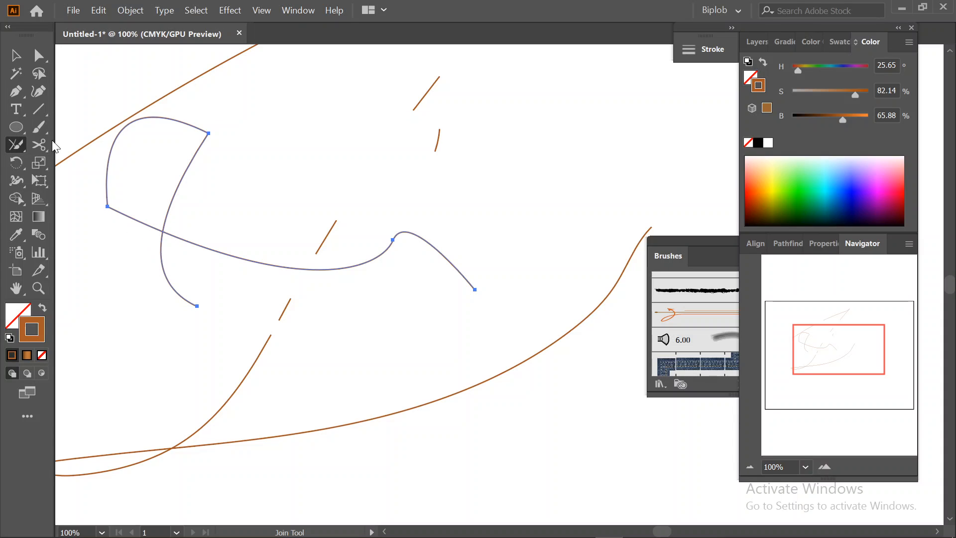
Paint three crossing strokes with the rough-edged art brush beside the joined path
click(38, 127)
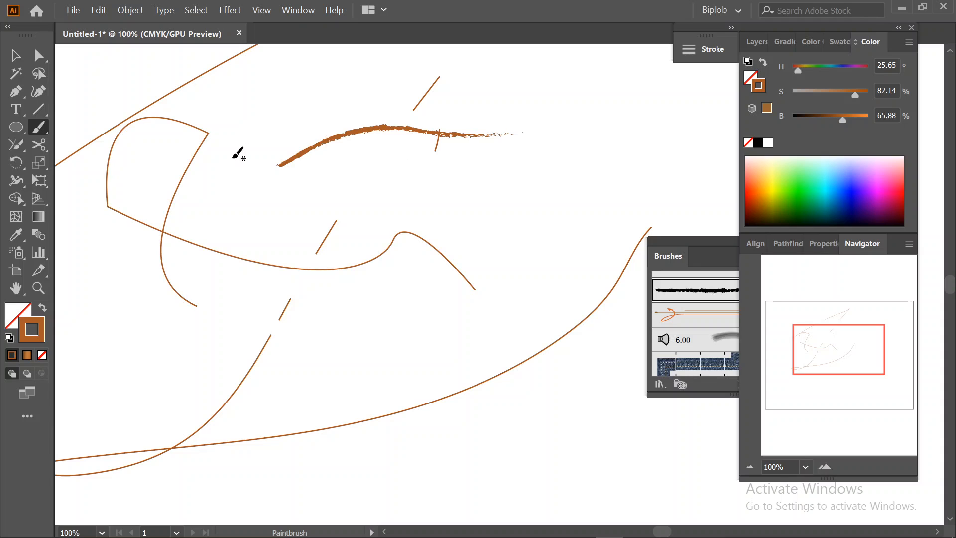
mouse_move(347, 99)
mouse_down()
mouse_move(348, 137)
mouse_move(399, 257)
mouse_up()
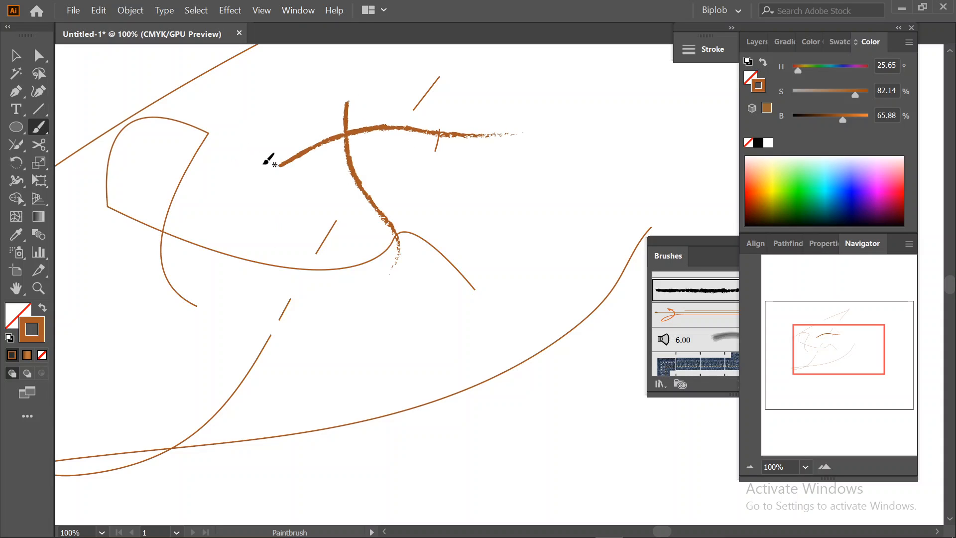
mouse_move(264, 155)
mouse_down()
mouse_move(311, 165)
mouse_move(417, 196)
mouse_up()
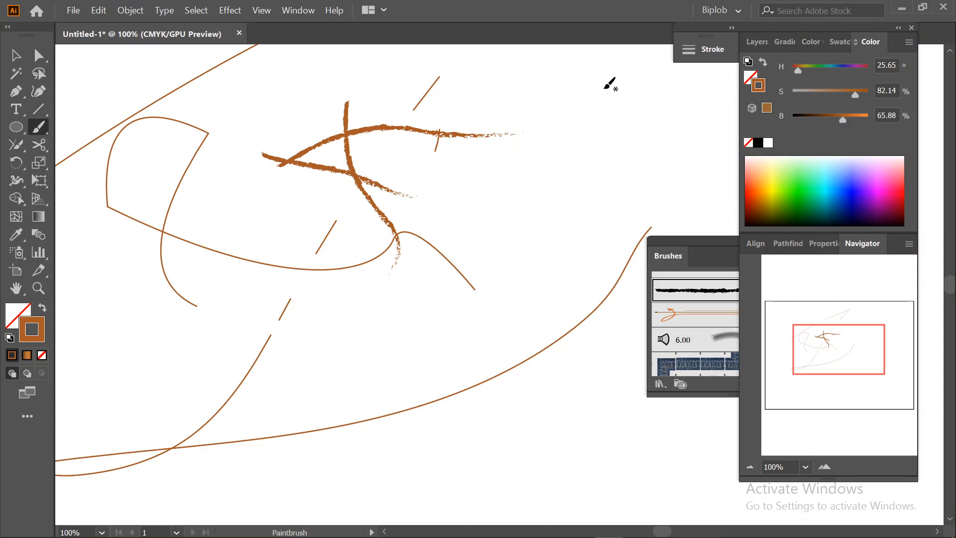
Choose the large round brush, and join the rough strokes at their crossings into one zigzag with the Join tool
scroll(682, 286, up, 2)
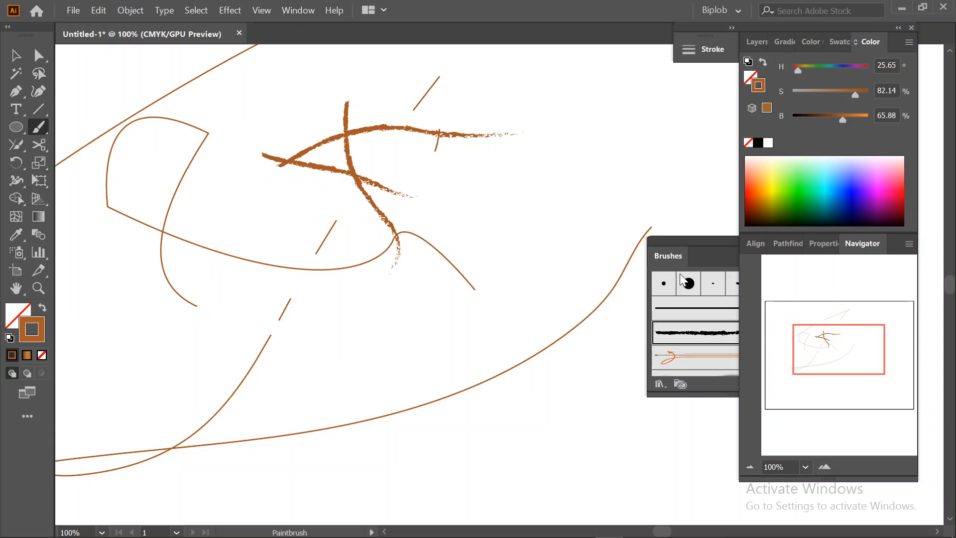
click(686, 284)
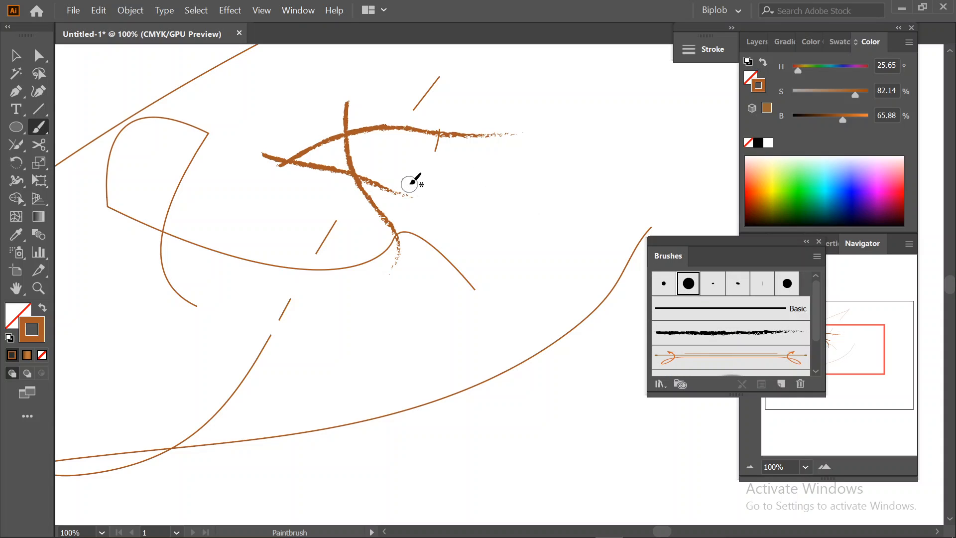
click(11, 145)
mouse_move(327, 117)
mouse_down()
mouse_move(375, 145)
mouse_move(319, 236)
mouse_up()
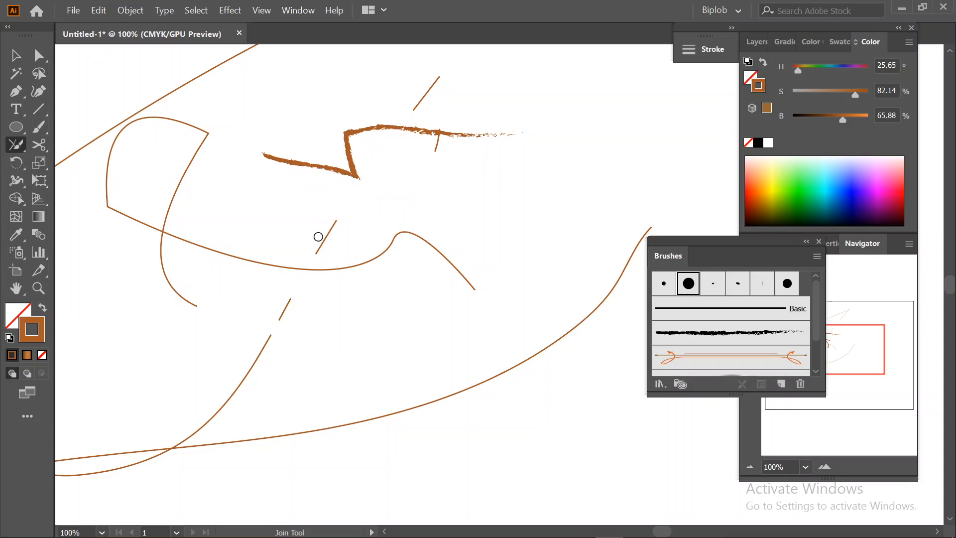
mouse_move(269, 127)
mouse_down()
mouse_move(353, 75)
mouse_move(475, 99)
mouse_up()
Paint three thick strokes that cross one another over the rough zigzag with the large round brush
click(39, 127)
drag(328, 66, 574, 199)
drag(445, 59, 231, 271)
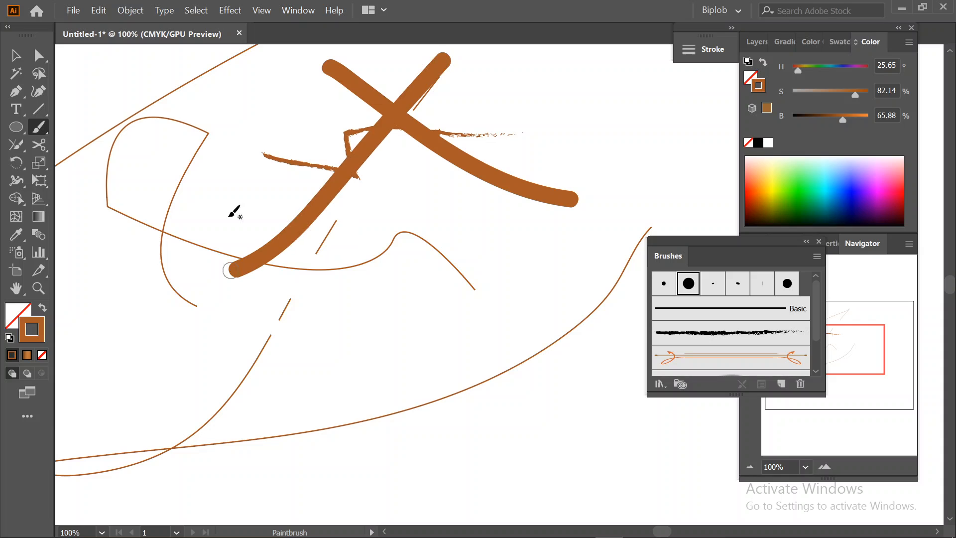
drag(222, 190, 608, 113)
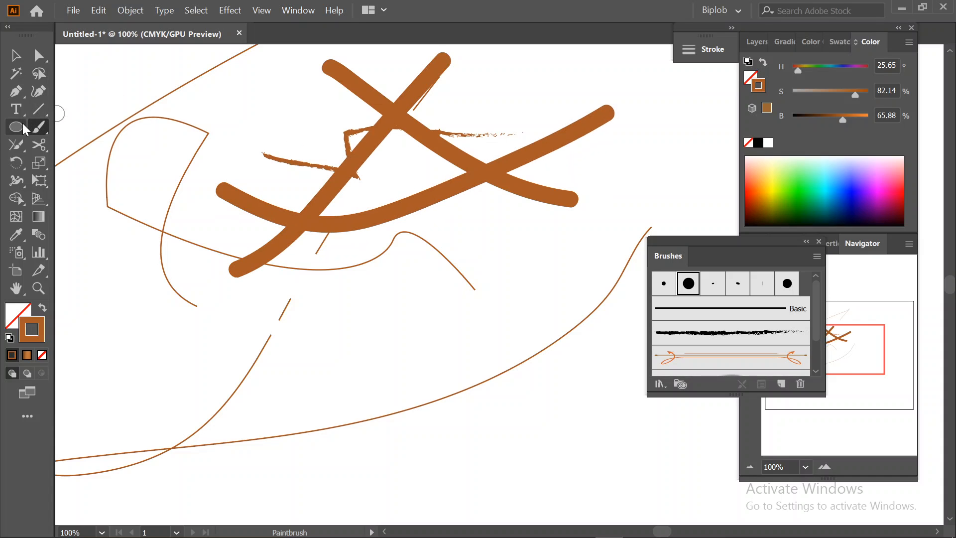
Select the two thick strokes that cross on the right, and join them into a corner with the Join tool
click(15, 56)
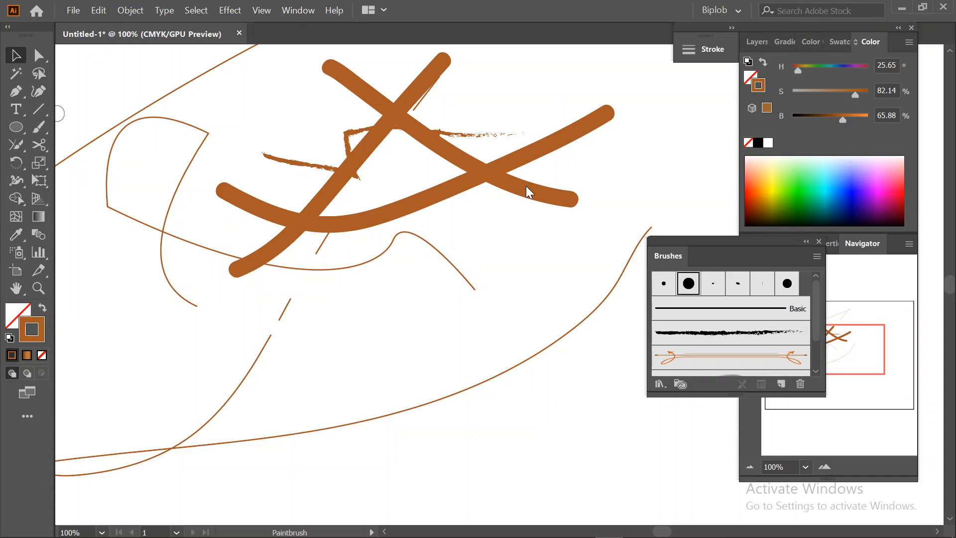
drag(531, 196, 444, 207)
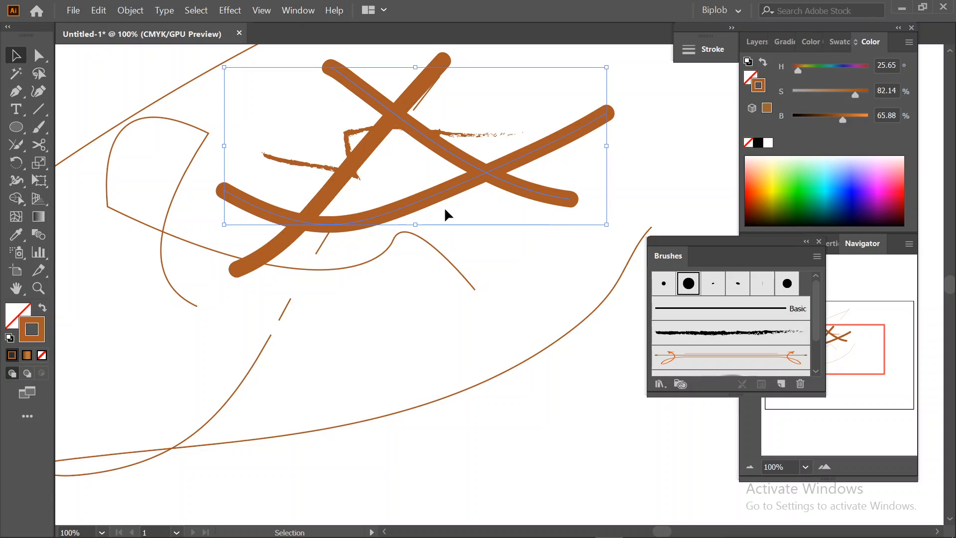
click(23, 143)
drag(515, 146, 513, 220)
Select the thick strokes again, and join their upper crossing into a peak with the Join tool
key(v)
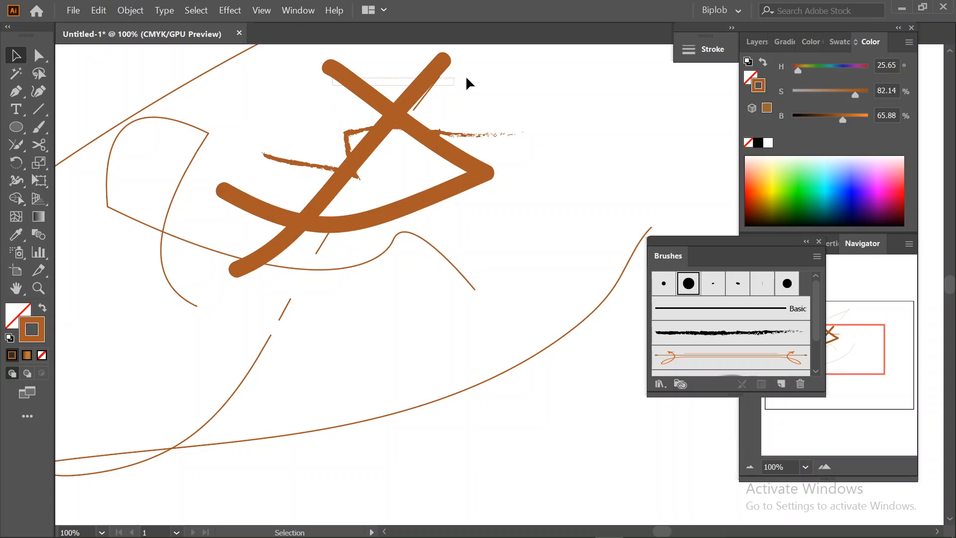
drag(465, 77, 257, 106)
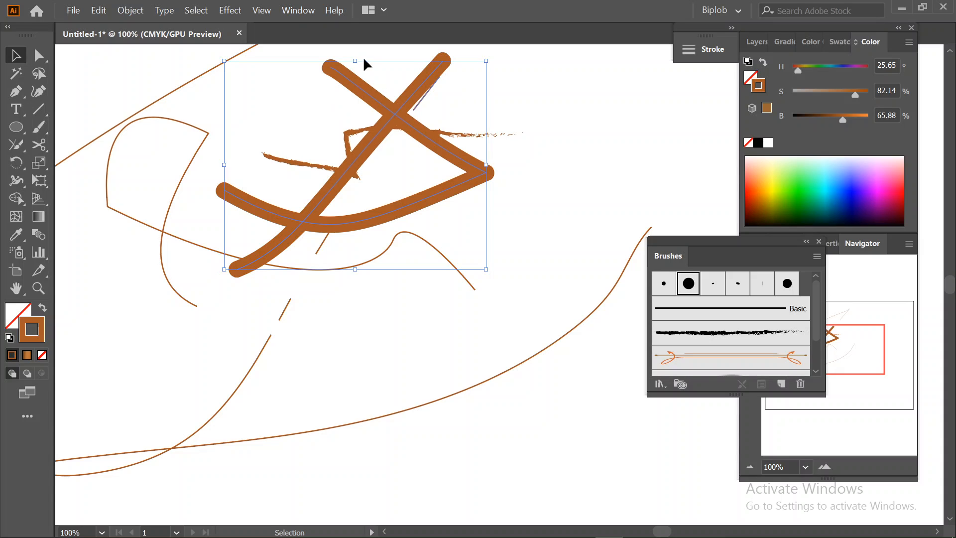
key(shift+j)
drag(344, 91, 456, 96)
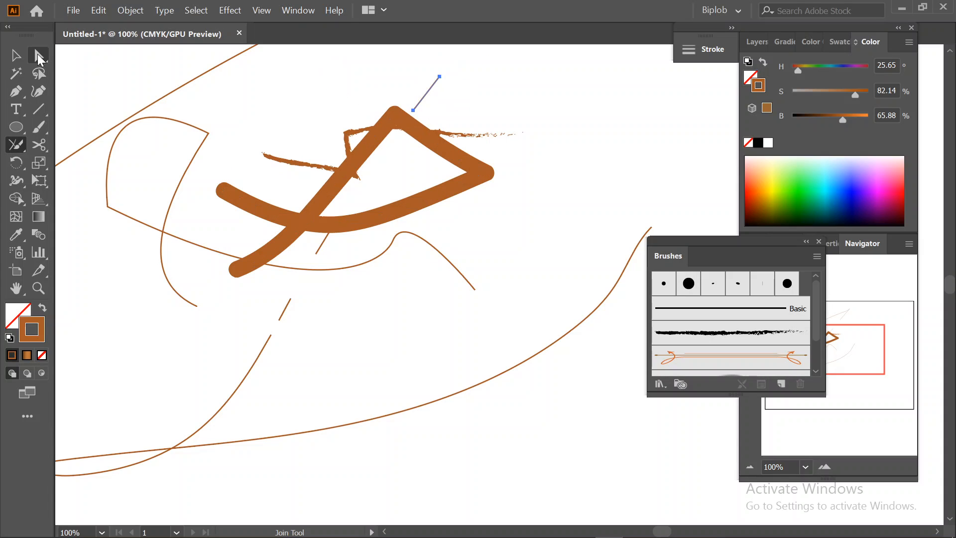
Select the thick path and the thin joined path, and join them at their lower crossing with the Join tool
key(v)
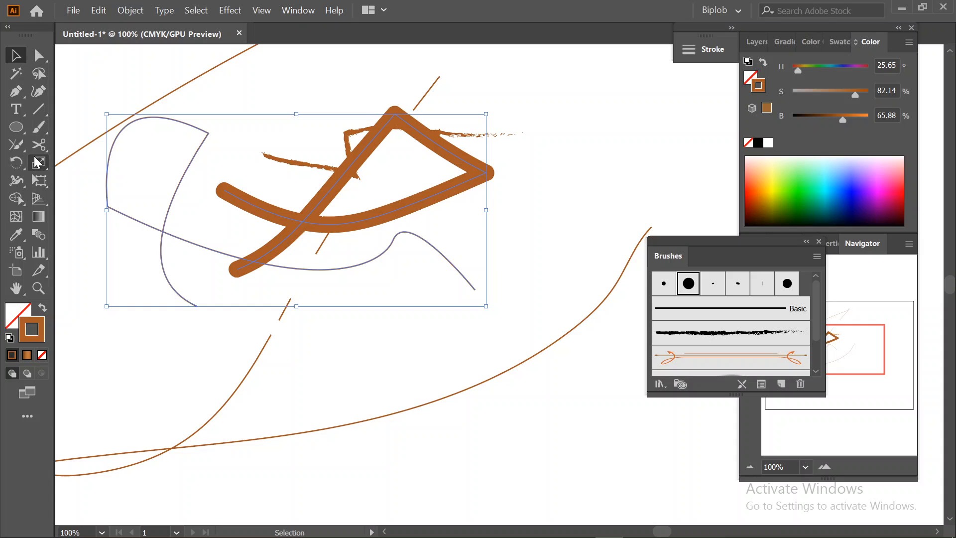
click(16, 145)
drag(272, 198, 292, 288)
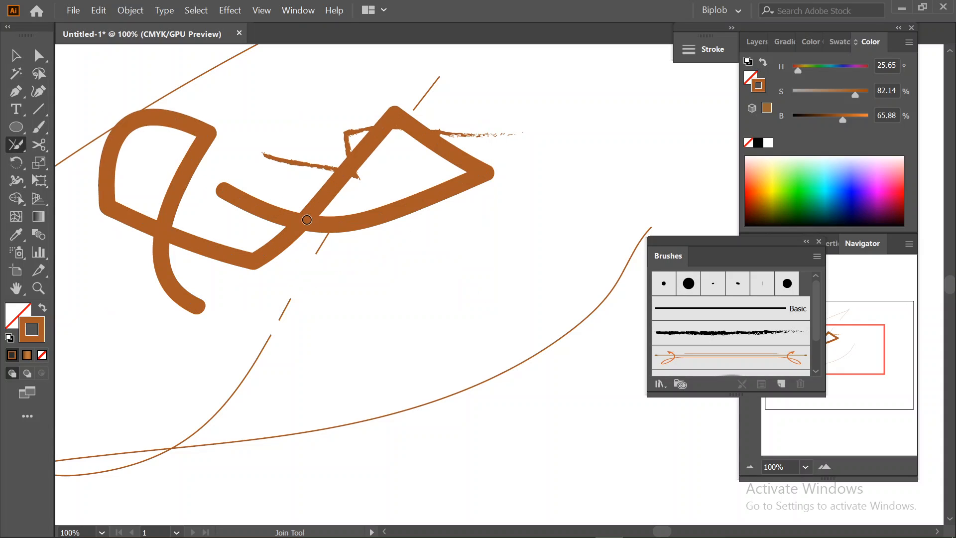
Try to join the combined thick path at its two self-crossings with the Join tool
drag(295, 209, 312, 252)
drag(258, 186, 312, 259)
drag(272, 172, 310, 266)
click(16, 55)
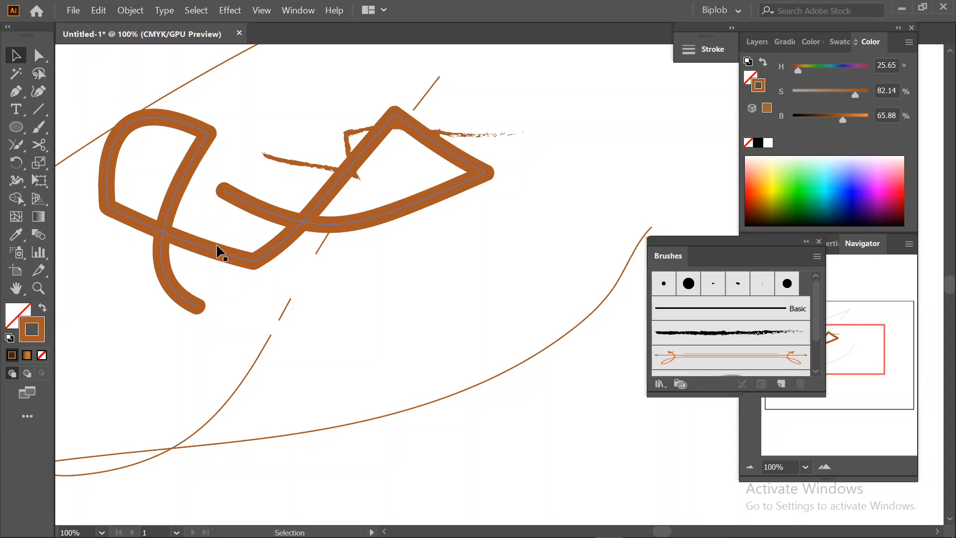
click(185, 250)
click(14, 143)
drag(133, 276, 226, 223)
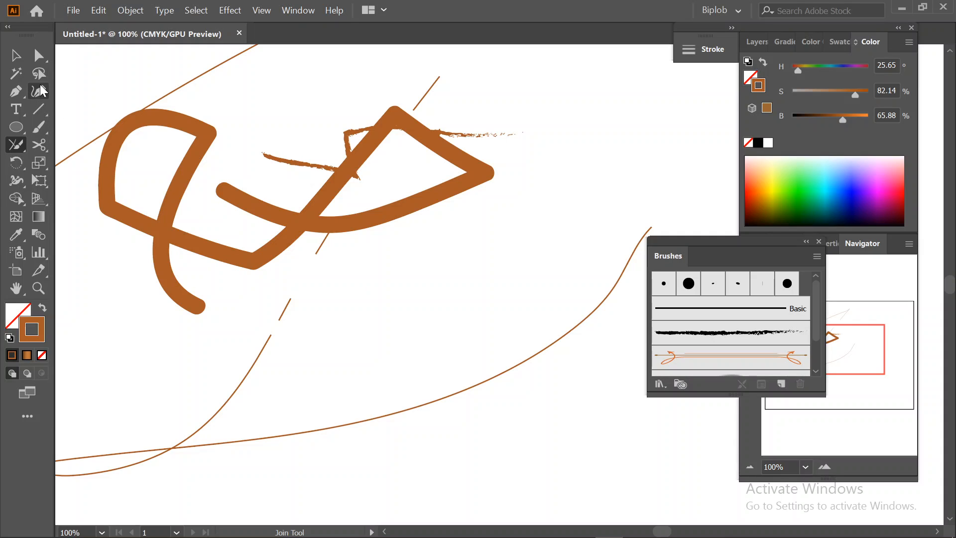
Paint two thick crossing strokes below the combined path, and join them into an inverted V with the Join tool
click(38, 126)
mouse_move(336, 288)
mouse_down()
mouse_move(426, 321)
mouse_move(526, 383)
mouse_up()
drag(463, 254, 308, 429)
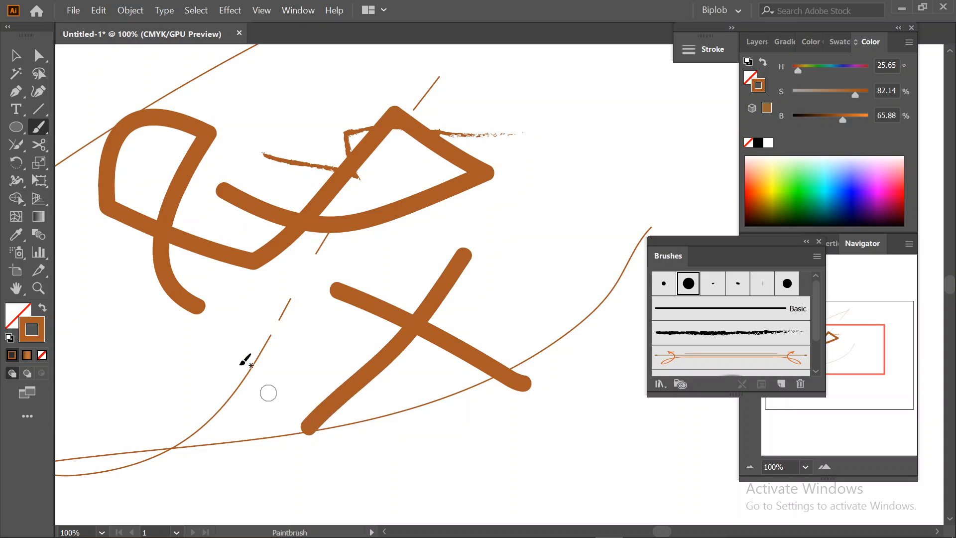
click(15, 147)
drag(349, 321, 465, 284)
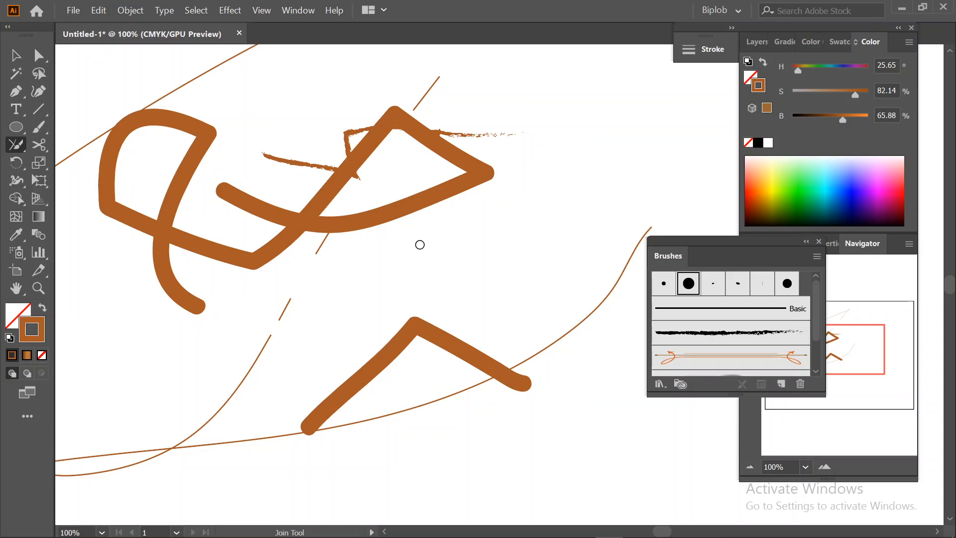
Paint a thick stroke across the inverted V, and join its upper end to the long thin curve with the Join tool
click(39, 127)
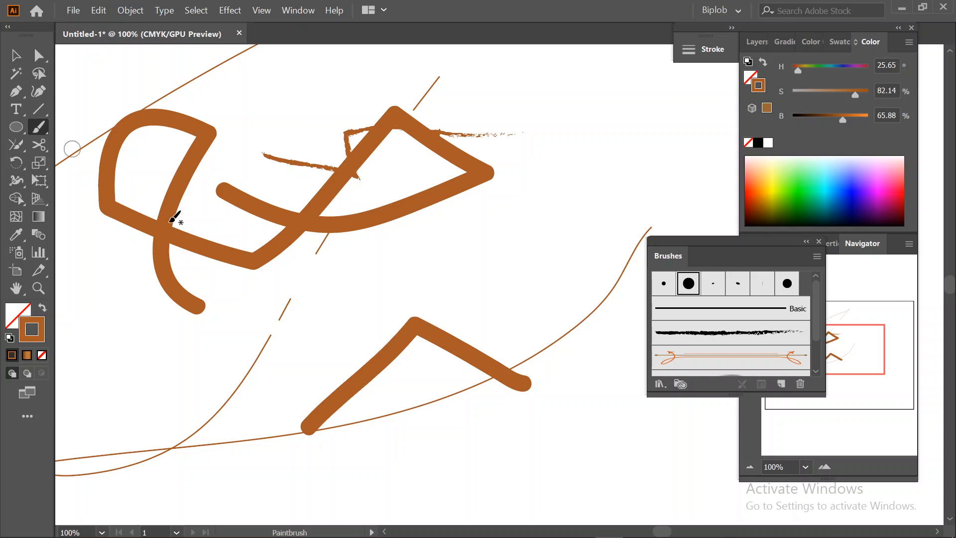
drag(252, 419, 440, 367)
drag(497, 347, 592, 325)
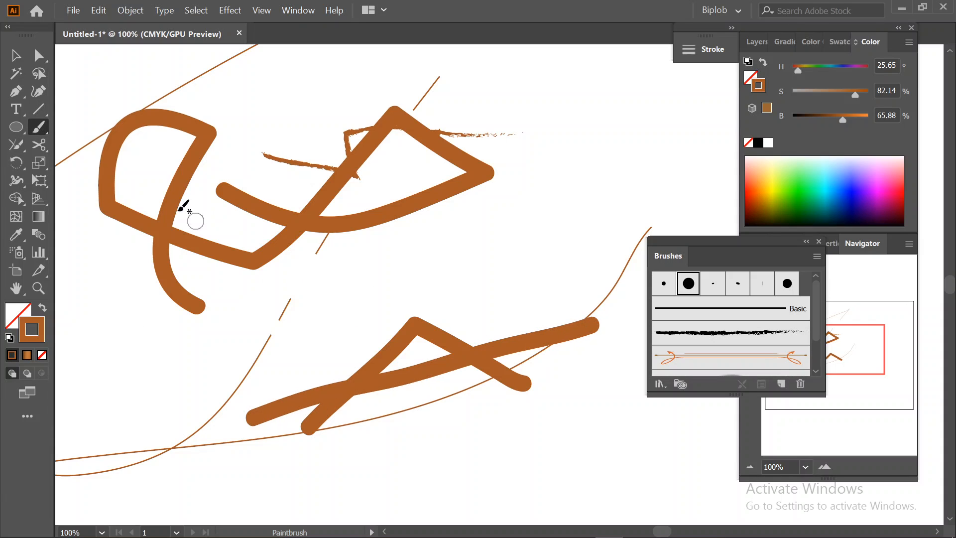
click(16, 147)
drag(529, 299, 457, 454)
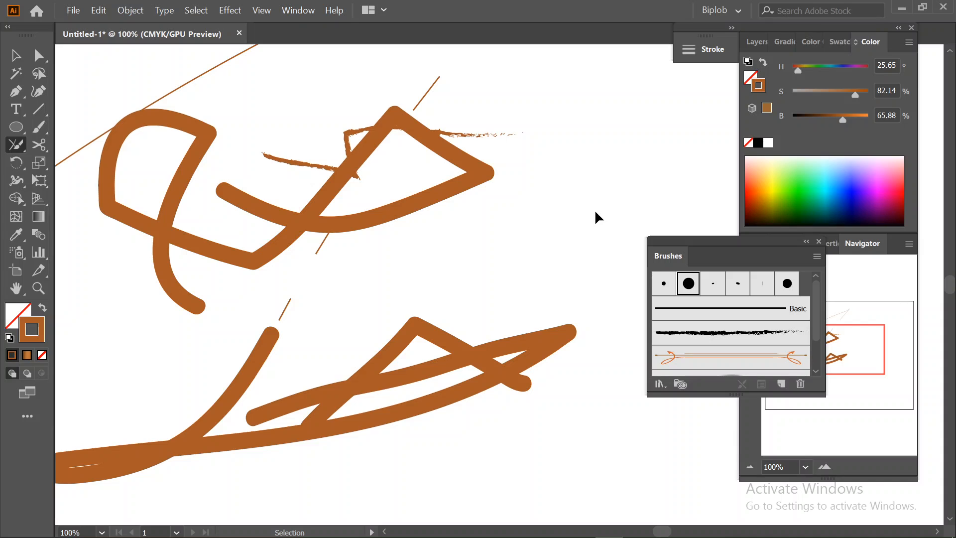
Delete all artwork from the artboard
key(ctrl+a)
key(Delete)
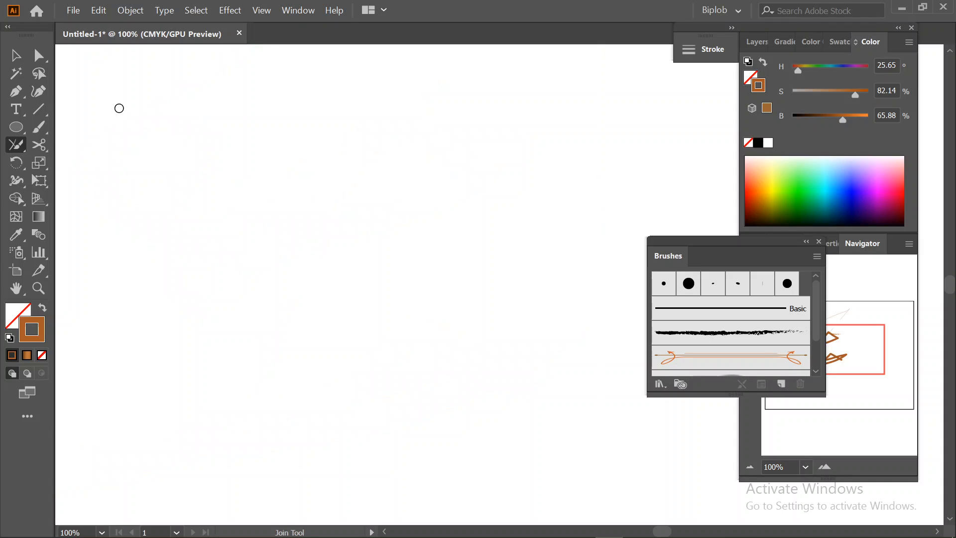
click(15, 145)
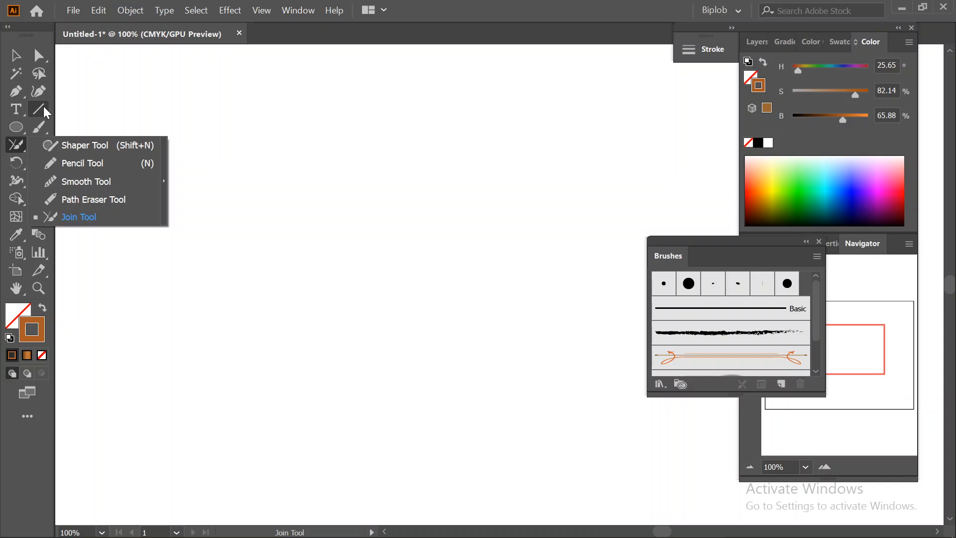
click(15, 146)
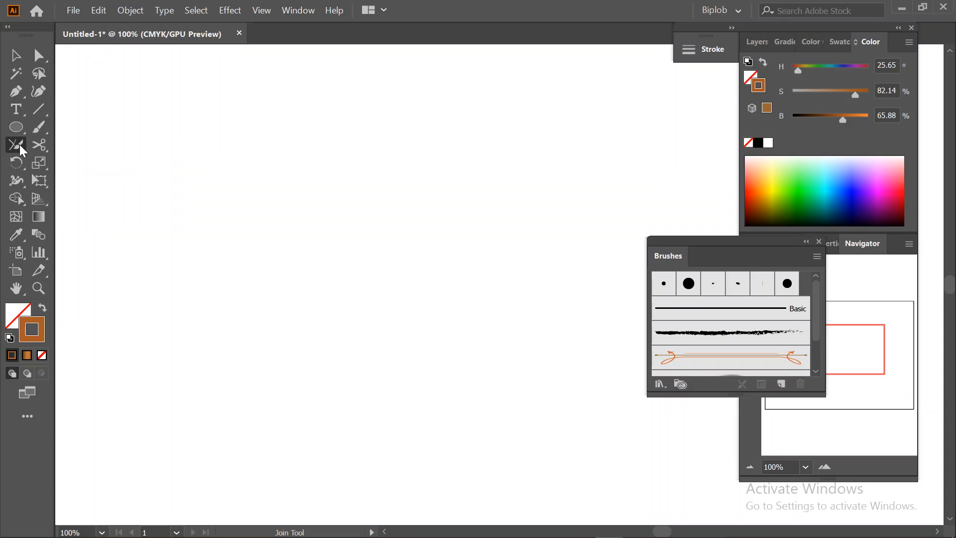
Draw a long wavy freehand path with loops and sharp peaks across the artboard with the Pencil tool
click(19, 144)
click(82, 163)
mouse_move(171, 258)
mouse_down()
mouse_move(170, 227)
mouse_move(205, 230)
mouse_move(290, 201)
mouse_move(295, 218)
mouse_move(364, 168)
mouse_move(506, 179)
mouse_move(545, 166)
mouse_move(536, 235)
mouse_move(241, 335)
mouse_move(176, 341)
mouse_move(263, 307)
mouse_move(426, 305)
mouse_up()
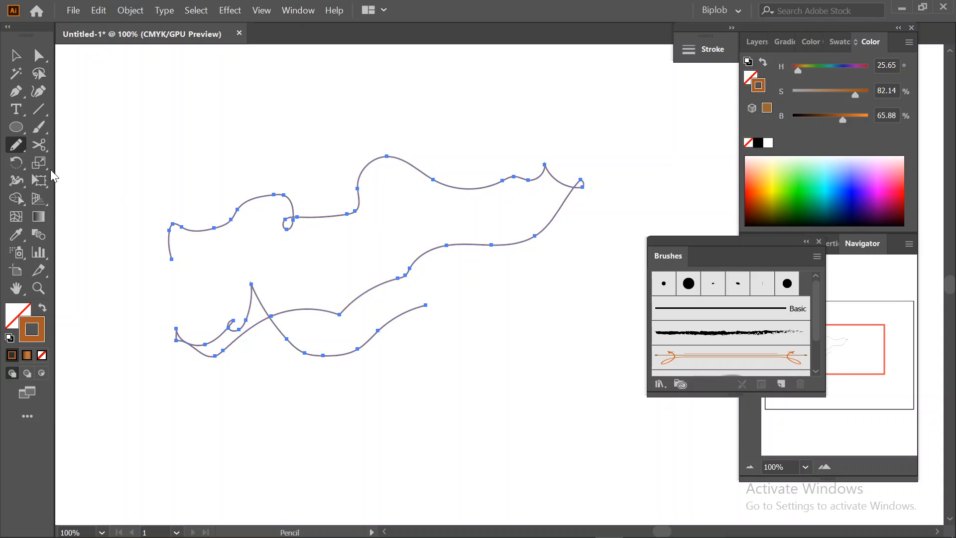
Smooth the pencil path's far-end loop, the small bump before its peak and a lower bend with the Smooth tool
mouse_move(16, 145)
mouse_down()
mouse_move(94, 195)
mouse_move(86, 179)
mouse_up()
drag(519, 185, 596, 171)
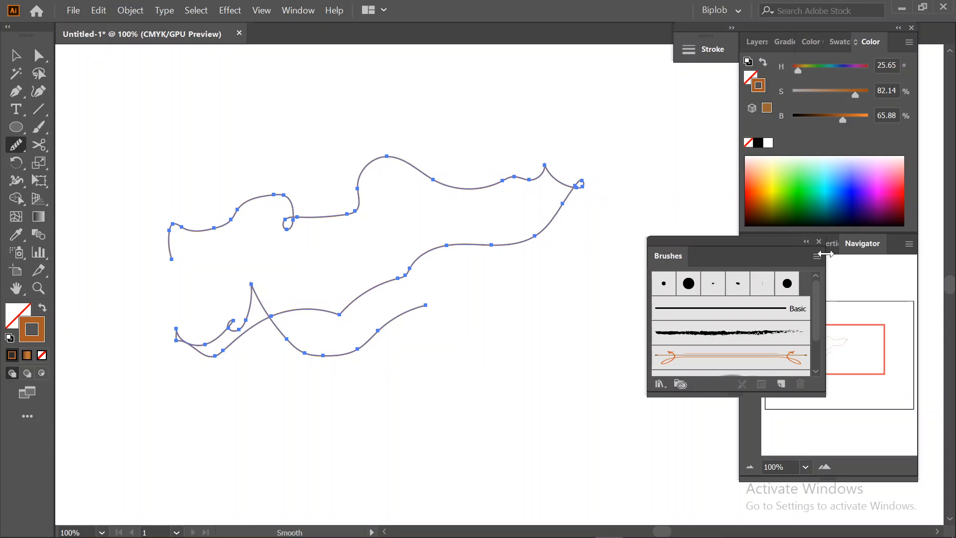
click(825, 467)
click(825, 467)
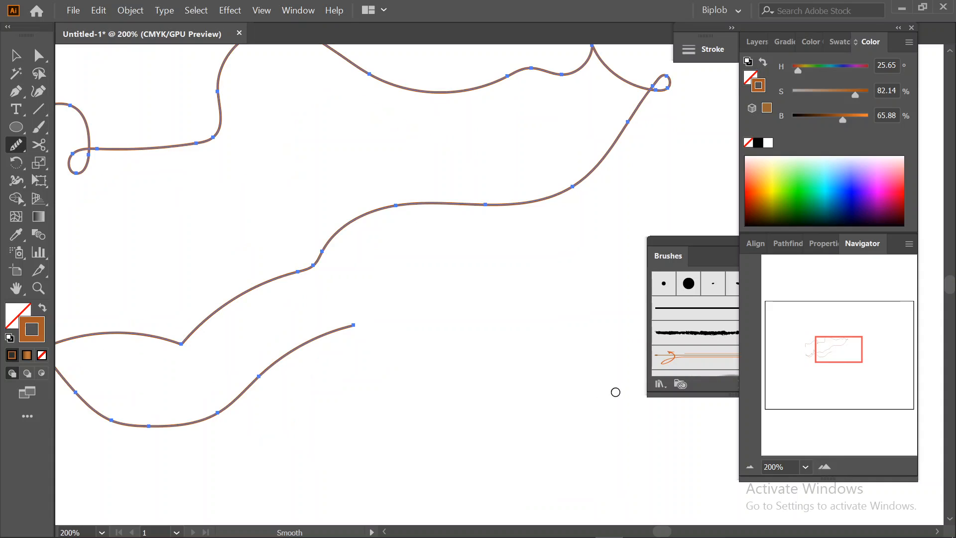
drag(542, 327, 474, 463)
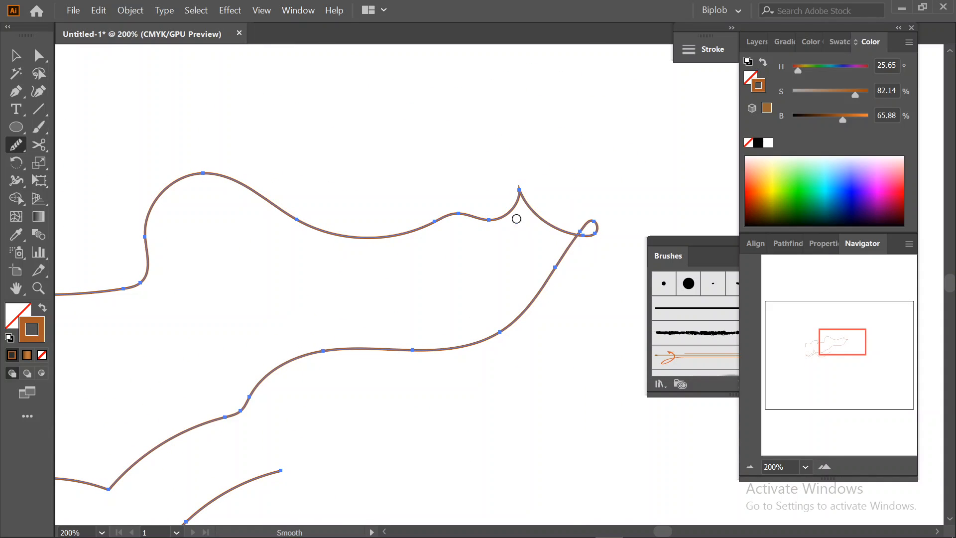
mouse_move(448, 218)
mouse_down()
mouse_move(529, 207)
mouse_move(426, 222)
mouse_move(528, 217)
mouse_move(428, 223)
mouse_move(529, 209)
mouse_move(403, 228)
mouse_move(504, 225)
mouse_move(468, 215)
mouse_move(460, 228)
mouse_up()
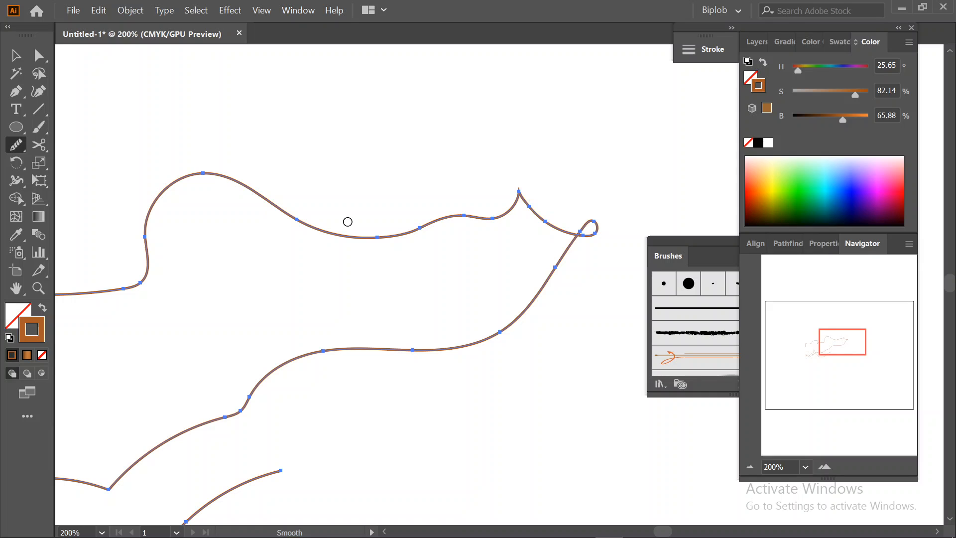
mouse_move(257, 386)
mouse_down()
mouse_move(209, 438)
mouse_move(271, 382)
mouse_up()
Smooth the slopes of the tall lower peak, and the sharp peak near the path's looped end, with the Smooth tool
drag(241, 305, 542, 162)
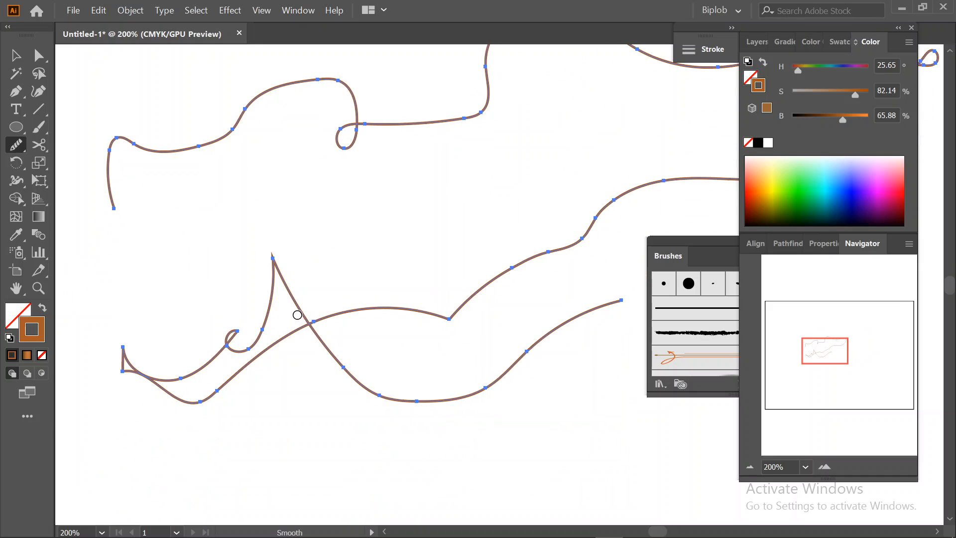
mouse_move(262, 264)
mouse_down()
mouse_move(282, 252)
mouse_move(280, 285)
mouse_move(295, 326)
mouse_up()
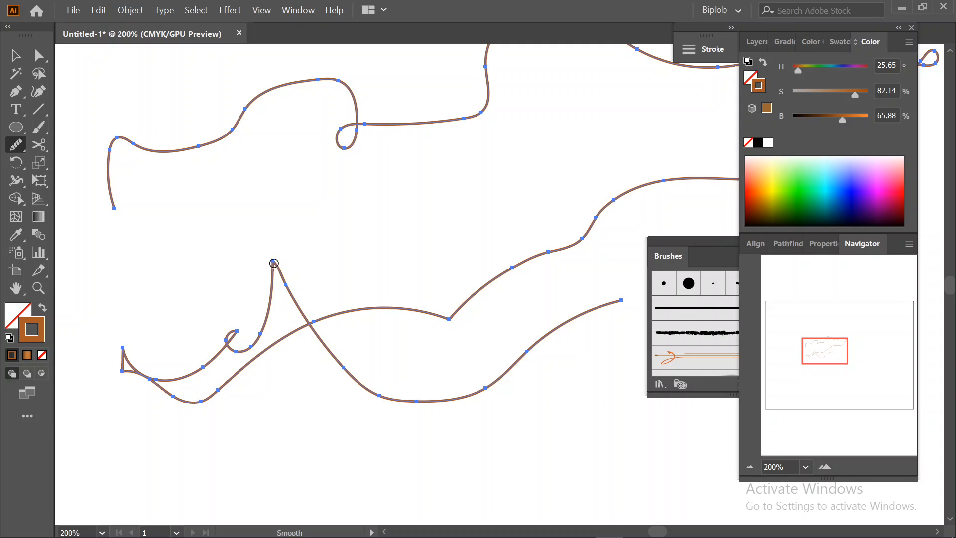
drag(274, 262, 296, 322)
key(space)
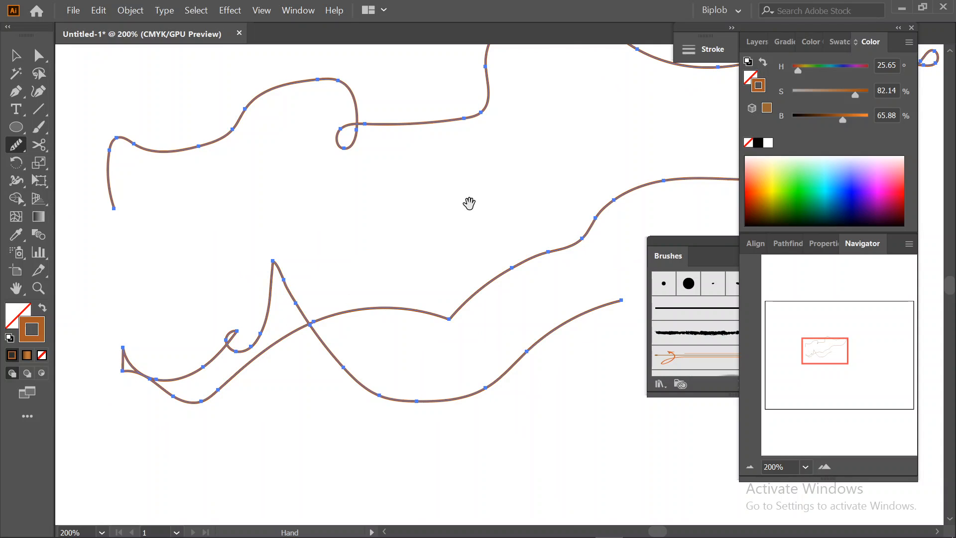
drag(469, 202, 83, 292)
drag(474, 109, 483, 170)
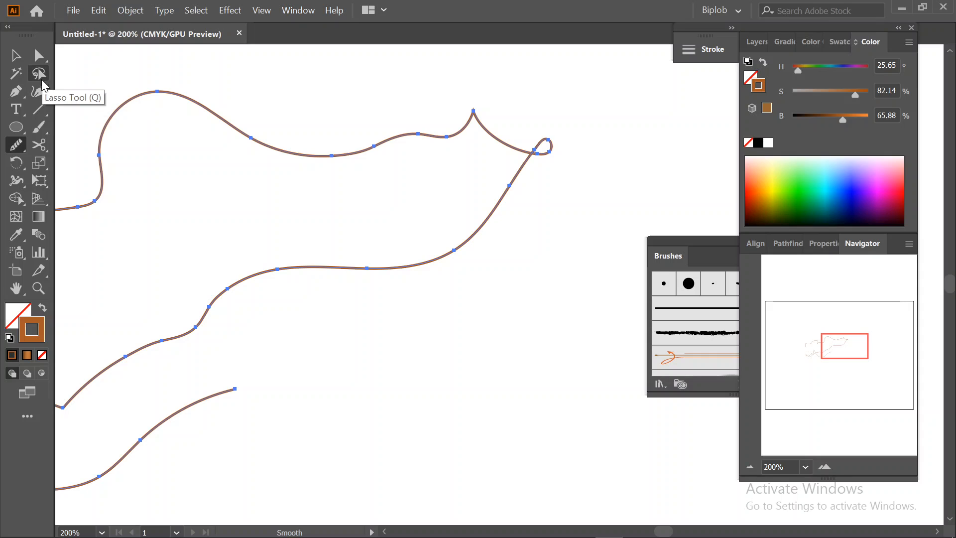
Draw an open, jagged path with sharp tips below the pencil curve with the Pen tool
click(16, 91)
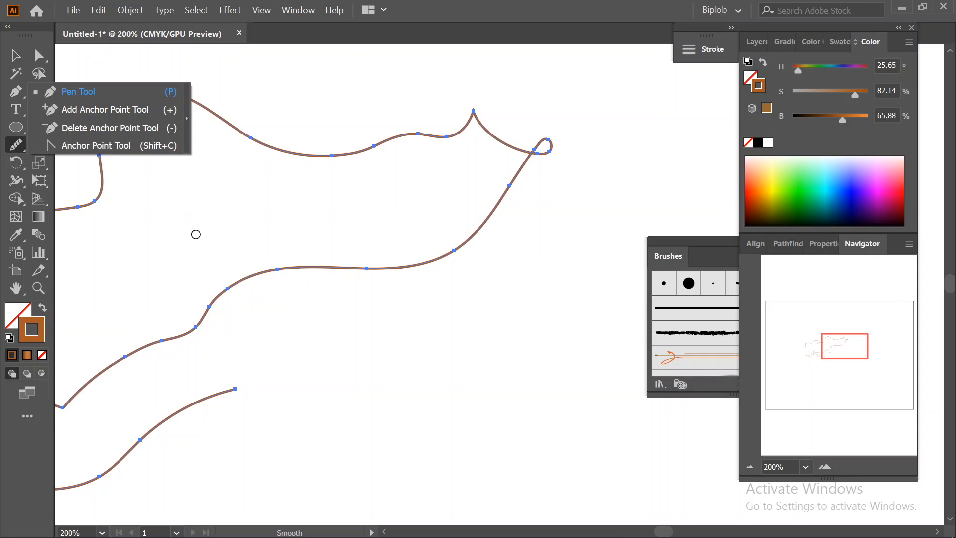
click(79, 91)
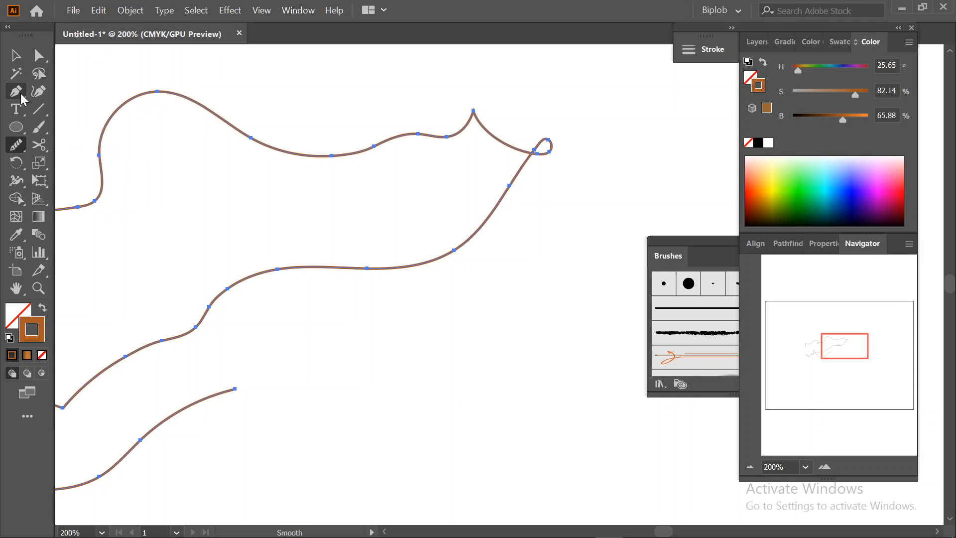
click(286, 396)
click(297, 366)
click(360, 368)
drag(421, 358, 442, 358)
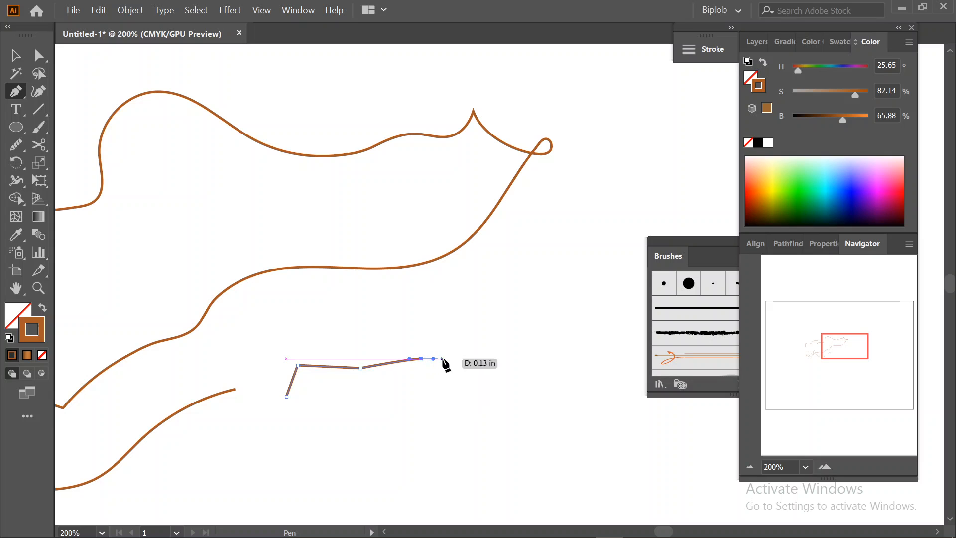
click(443, 359)
ctrl+click(477, 344)
drag(491, 334, 518, 402)
click(502, 396)
click(475, 406)
drag(522, 412, 485, 435)
click(563, 405)
click(472, 433)
Extend the pen path with closely spaced anchor points into a bumpy lower edge, and end it as an open path
click(433, 434)
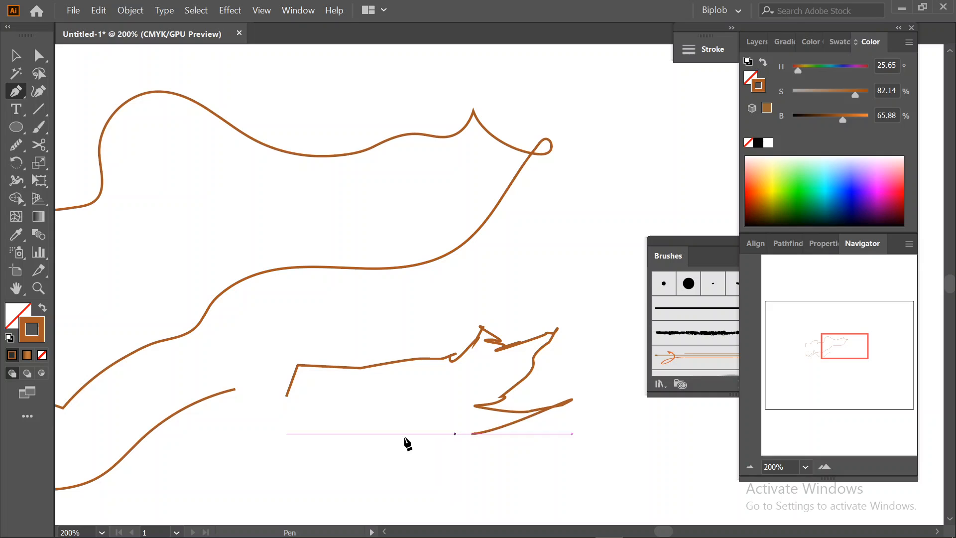
click(430, 437)
click(426, 433)
click(416, 433)
click(408, 436)
click(403, 439)
click(397, 439)
click(392, 438)
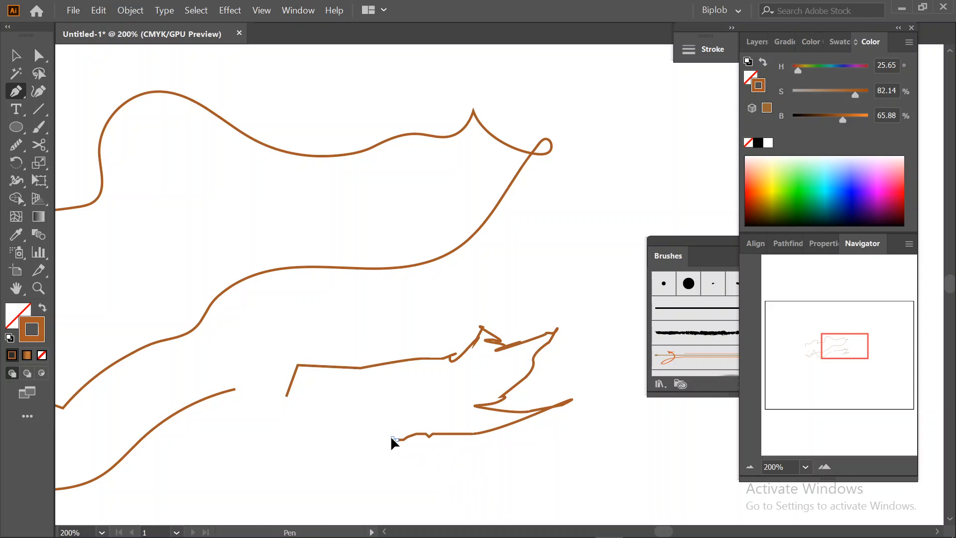
drag(377, 439, 342, 435)
click(367, 443)
click(360, 444)
click(342, 436)
click(318, 438)
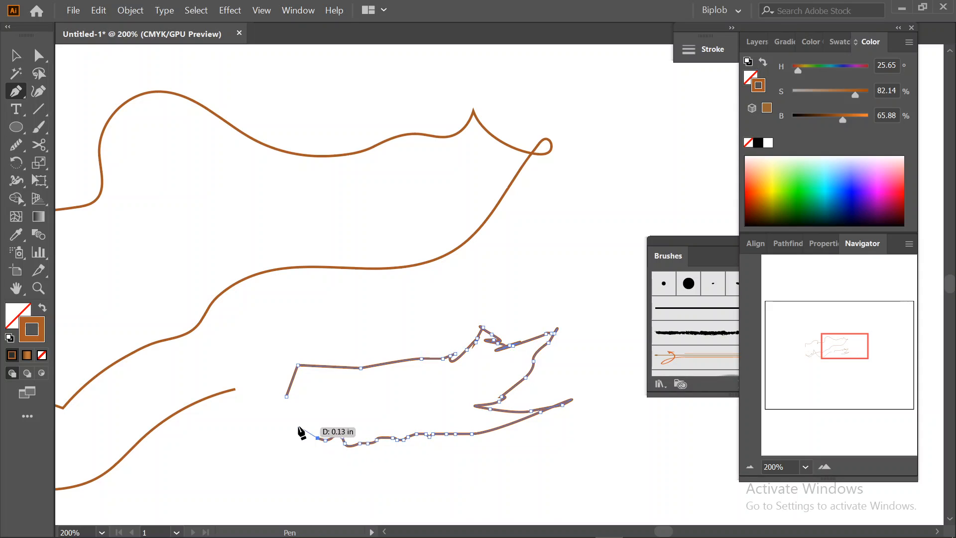
ctrl+click(308, 188)
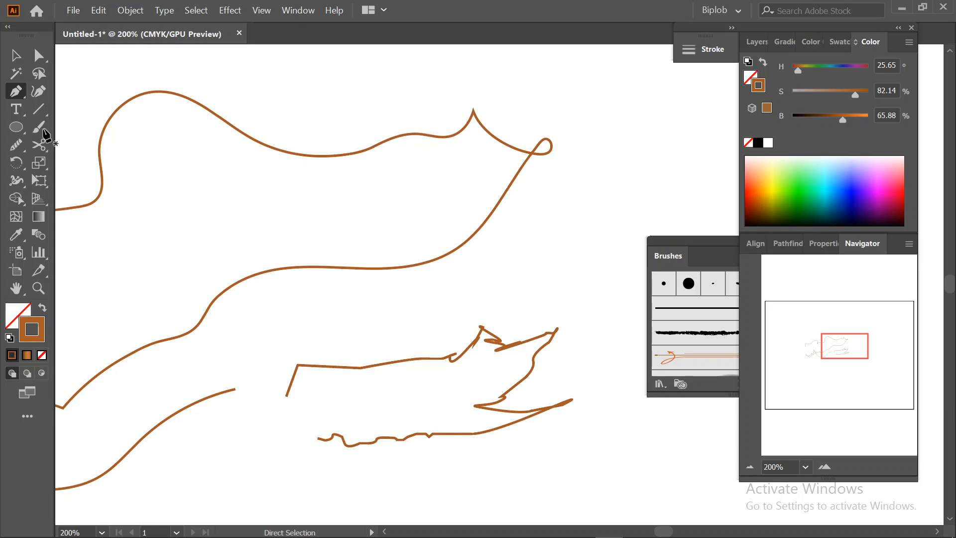
Try to smooth the deselected pen path's bumpy lower edge with the Smooth tool
click(16, 145)
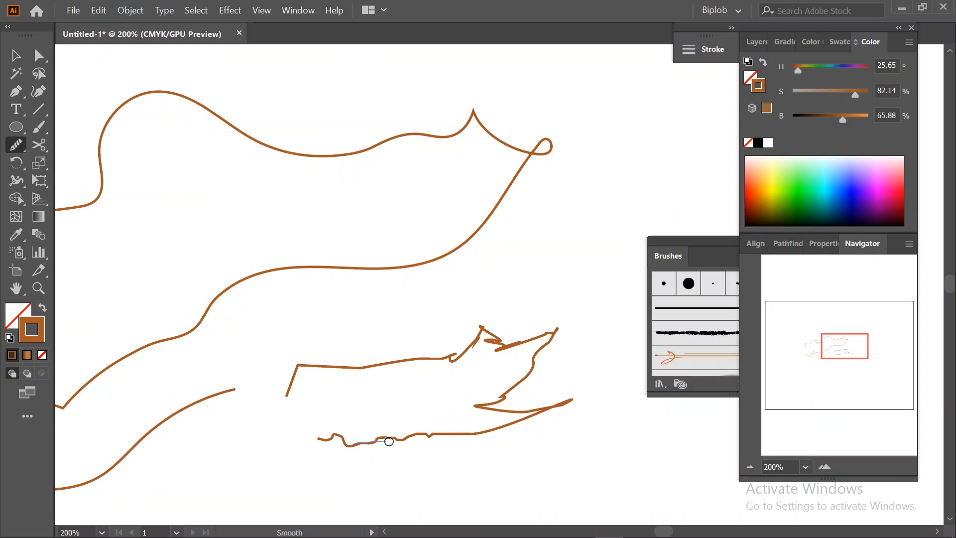
drag(442, 432, 475, 433)
key(v)
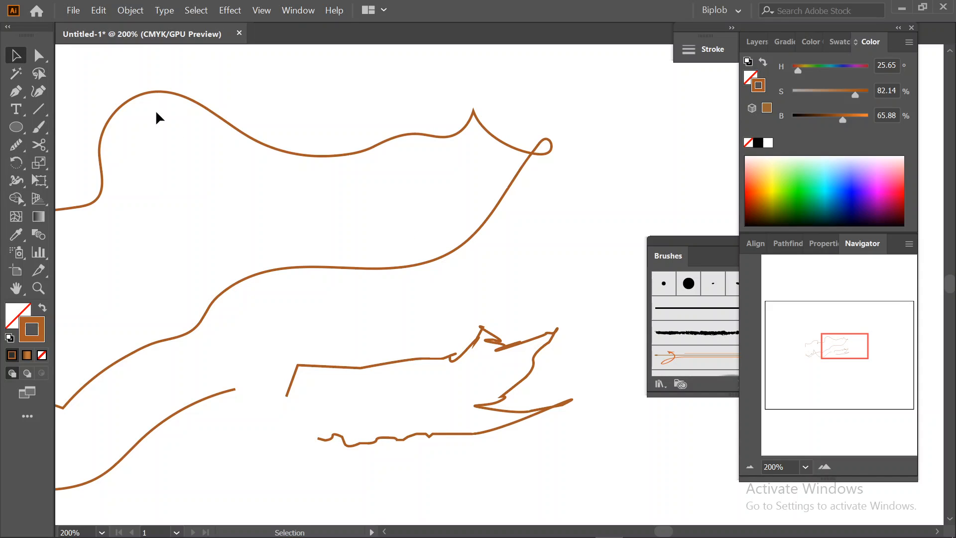
Select the pen path's jagged section, and smooth the path's upper edge, pointed tips and bumpy lower edge with the Smooth tool
click(39, 61)
drag(467, 314, 528, 368)
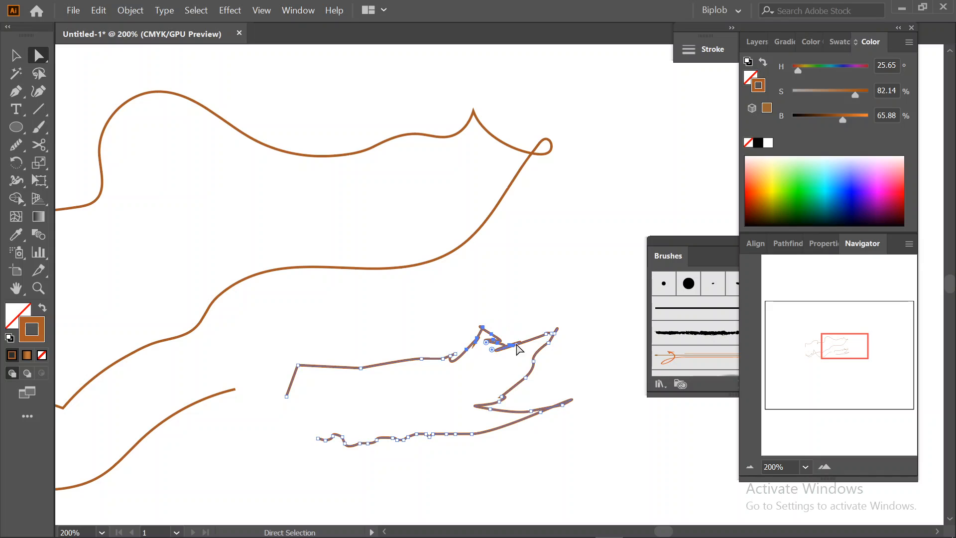
click(16, 144)
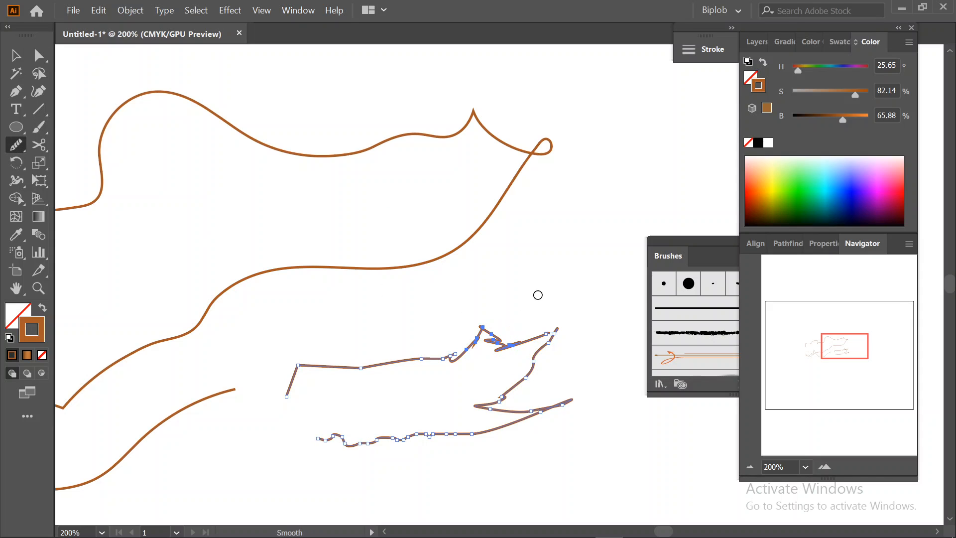
drag(492, 357, 483, 322)
drag(491, 360, 490, 365)
mouse_move(479, 326)
mouse_down()
mouse_move(491, 362)
mouse_move(474, 337)
mouse_move(438, 365)
mouse_move(512, 357)
mouse_up()
mouse_move(435, 353)
mouse_down()
mouse_move(526, 336)
mouse_move(521, 350)
mouse_move(555, 327)
mouse_move(518, 363)
mouse_move(559, 329)
mouse_move(492, 380)
mouse_up()
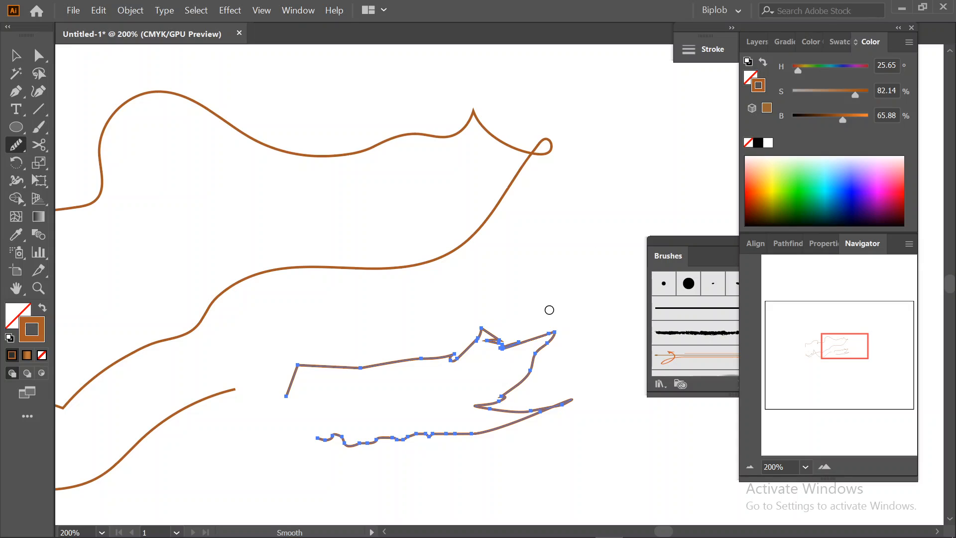
mouse_move(556, 333)
mouse_down()
mouse_move(490, 382)
mouse_move(549, 343)
mouse_up()
mouse_move(570, 402)
mouse_down()
mouse_move(471, 420)
mouse_move(566, 404)
mouse_move(460, 431)
mouse_move(563, 404)
mouse_move(472, 432)
mouse_move(373, 447)
mouse_move(351, 438)
mouse_move(524, 374)
mouse_move(483, 427)
mouse_up()
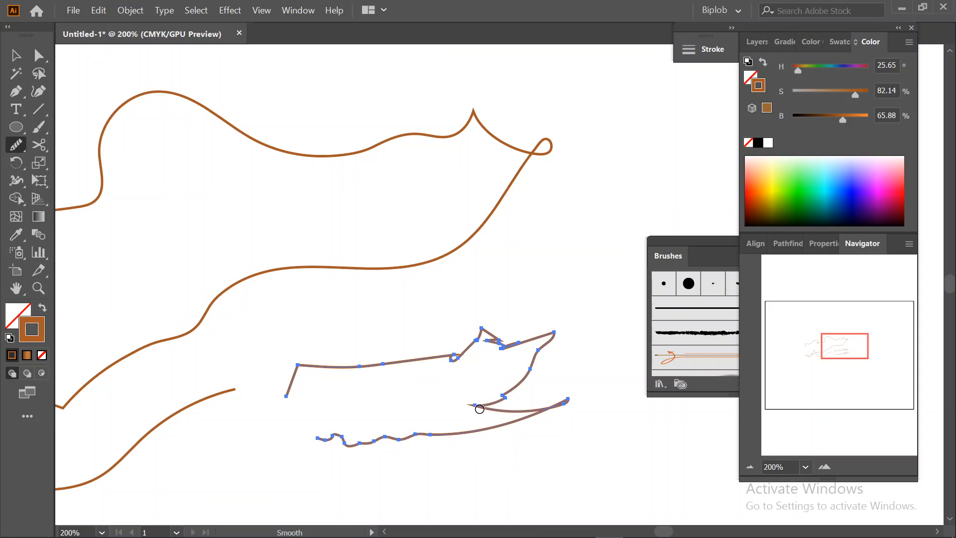
Smooth the pen path's inward-pointing lower tip into a rounded turn with repeated Smooth tool strokes
click(824, 467)
click(824, 467)
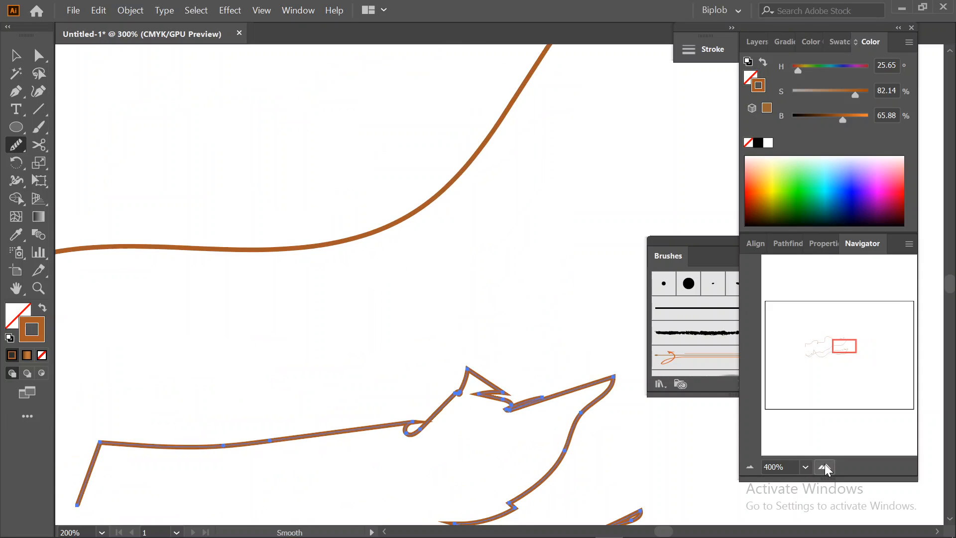
drag(432, 389, 348, 165)
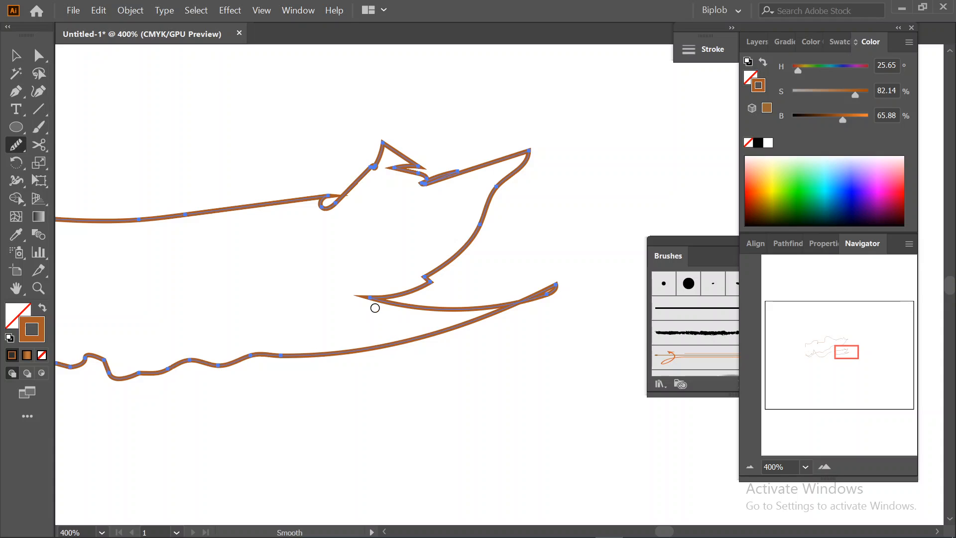
mouse_move(404, 298)
mouse_down()
mouse_move(441, 298)
mouse_move(457, 319)
mouse_up()
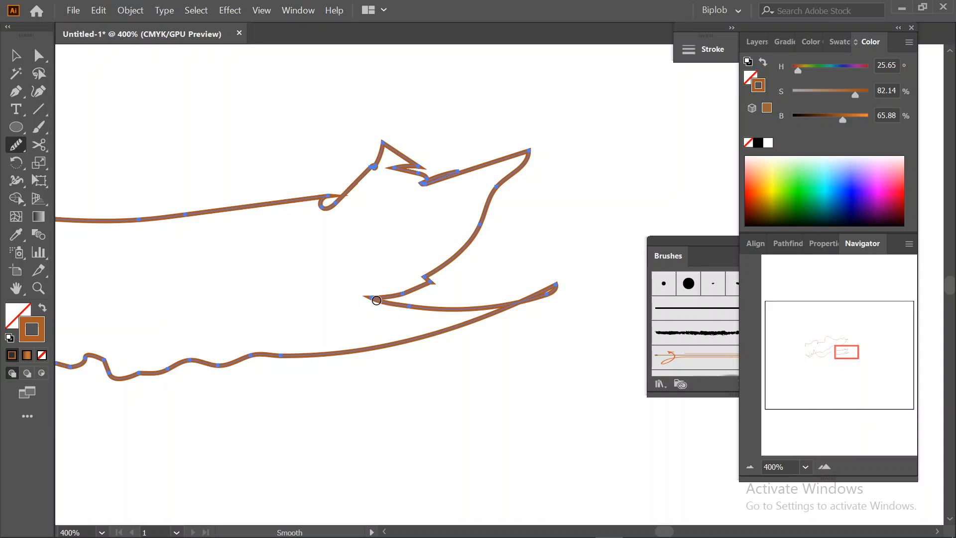
drag(375, 298, 456, 310)
drag(372, 298, 496, 290)
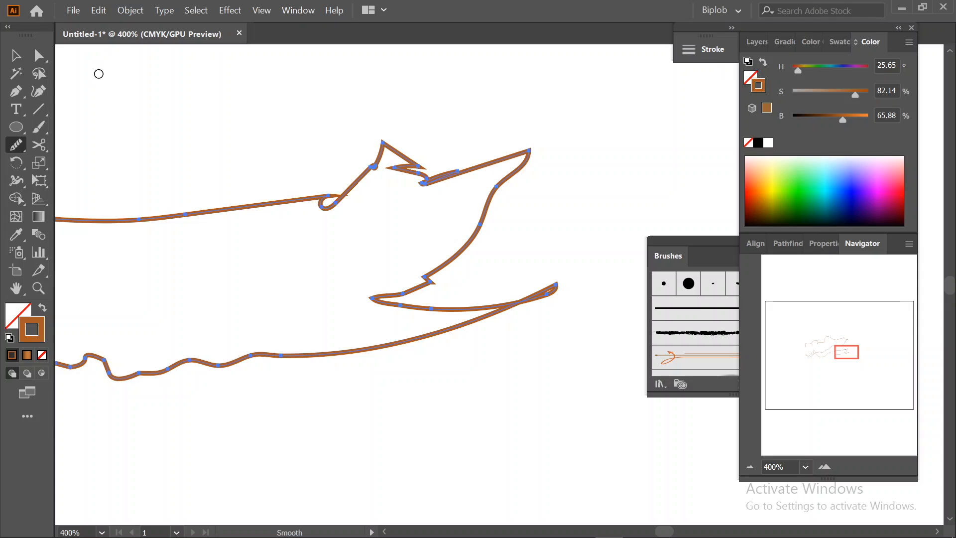
Delete all artwork from the artboard, and activate the Shaper tool
key(ctrl)
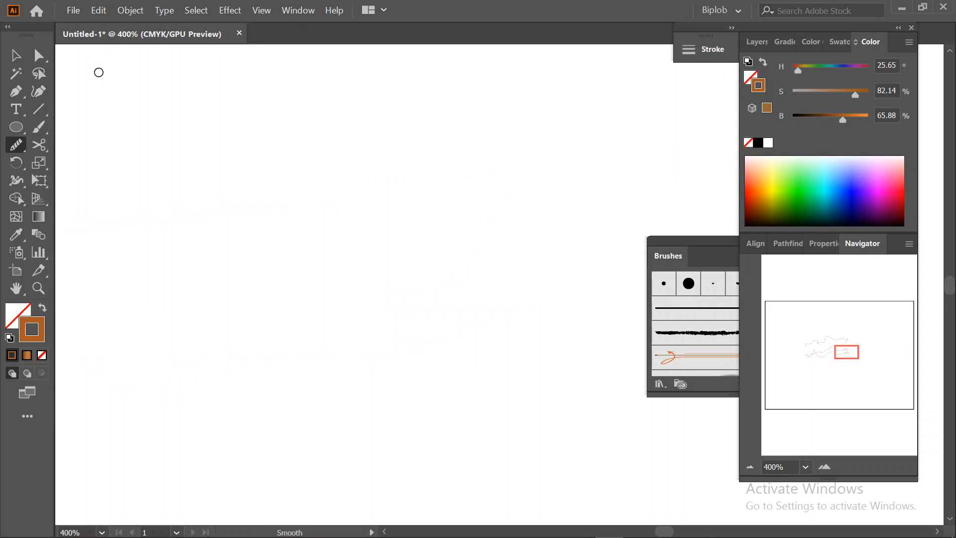
click(18, 145)
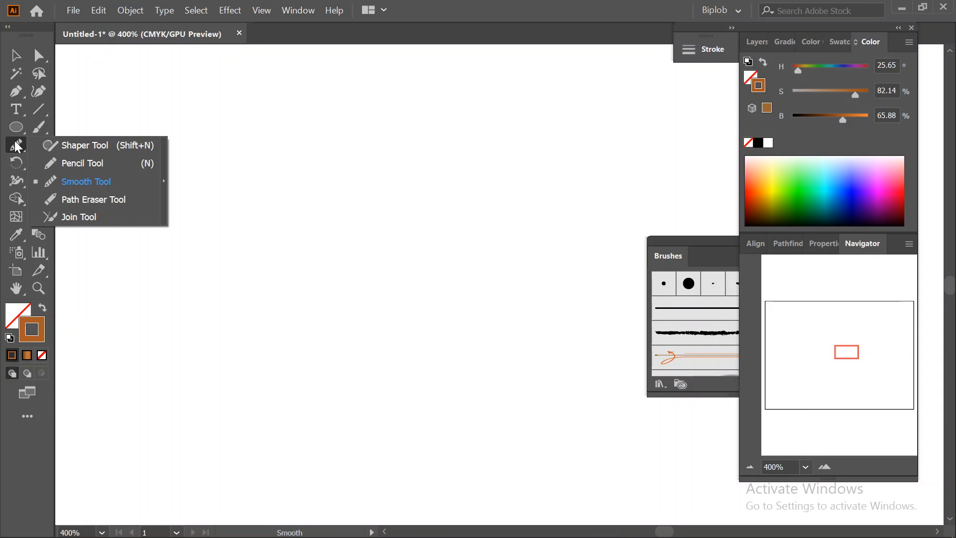
click(87, 145)
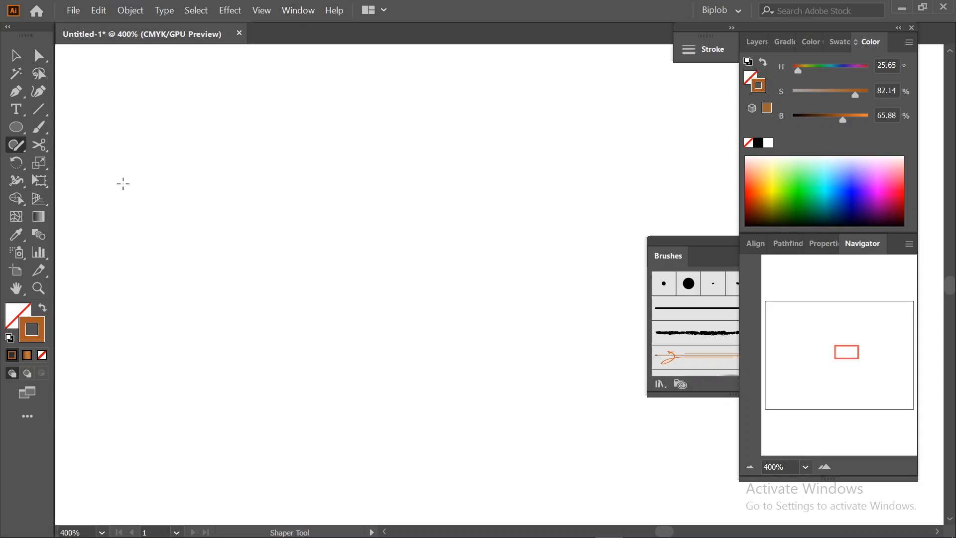
Fit the artboard in view, and sketch an ellipse, a square and a triangle with the Shaper tool
mouse_move(188, 200)
mouse_down()
mouse_move(275, 114)
mouse_move(171, 201)
mouse_move(234, 136)
mouse_up()
key(ctrl+0)
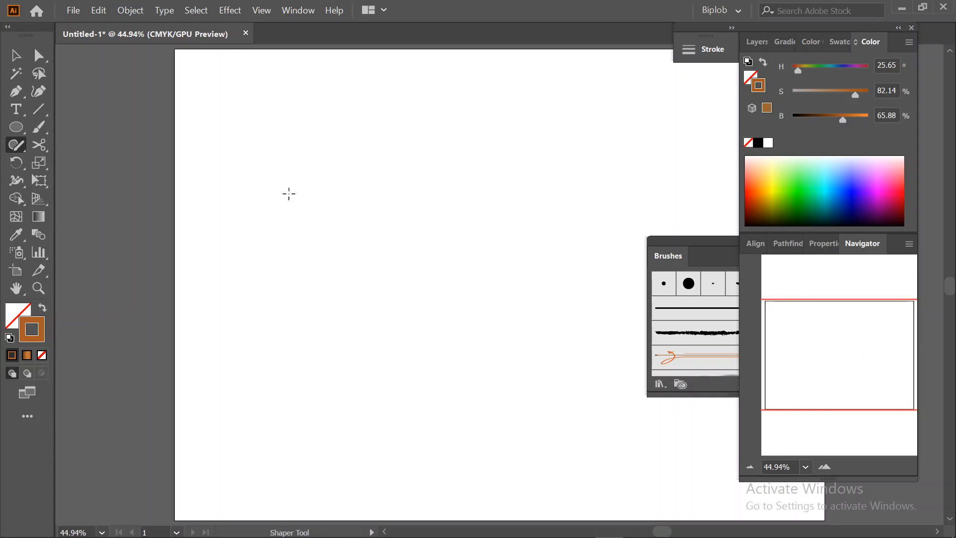
mouse_move(289, 193)
mouse_down()
mouse_move(390, 140)
mouse_move(317, 245)
mouse_move(302, 179)
mouse_up()
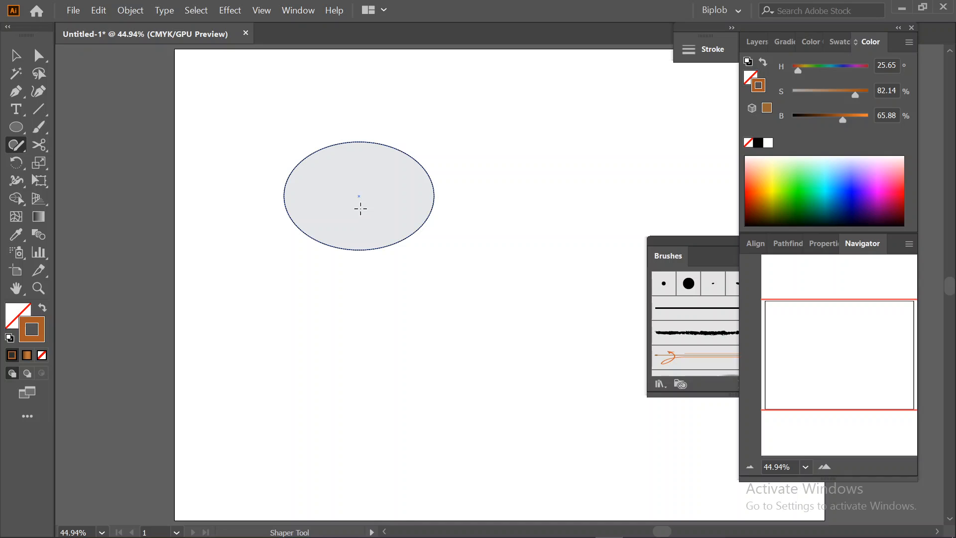
mouse_move(562, 145)
mouse_down()
mouse_move(479, 287)
mouse_move(560, 147)
mouse_up()
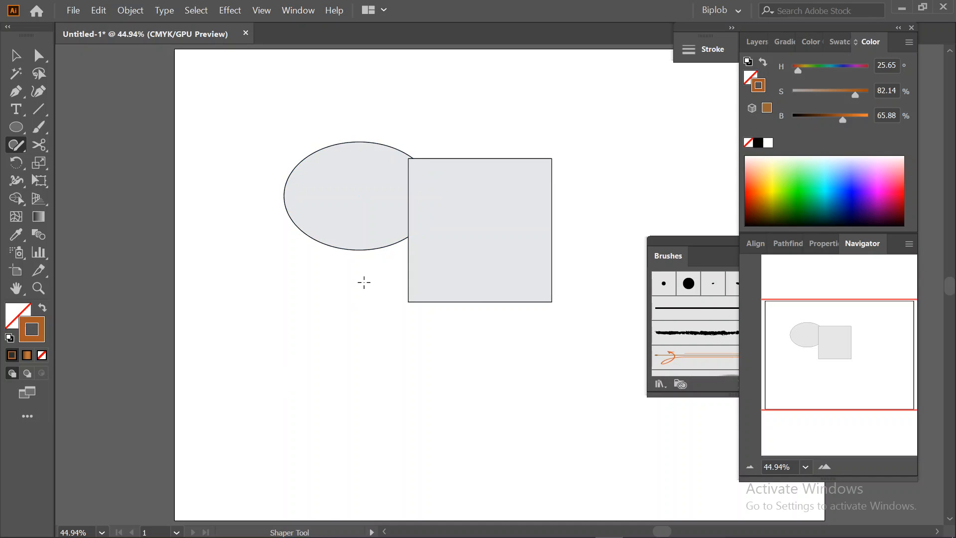
mouse_move(366, 267)
mouse_down()
mouse_move(234, 425)
mouse_move(584, 501)
mouse_move(438, 365)
mouse_move(365, 269)
mouse_move(368, 398)
mouse_move(331, 287)
mouse_up()
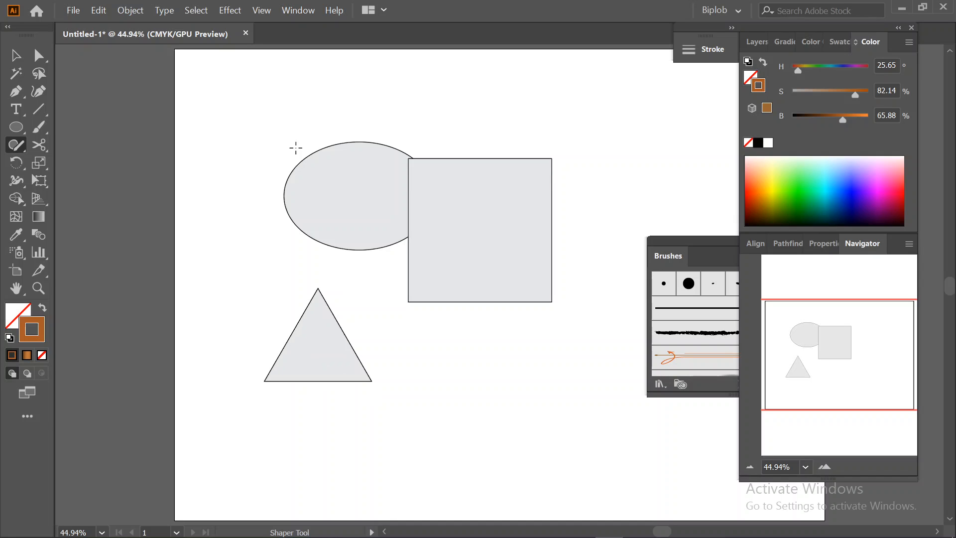
Sketch a wide flat ellipse above the shapes and a tall narrow rectangle beside the square with the Shaper tool
mouse_move(254, 84)
mouse_down()
mouse_move(525, 65)
mouse_move(292, 154)
mouse_move(271, 82)
mouse_up()
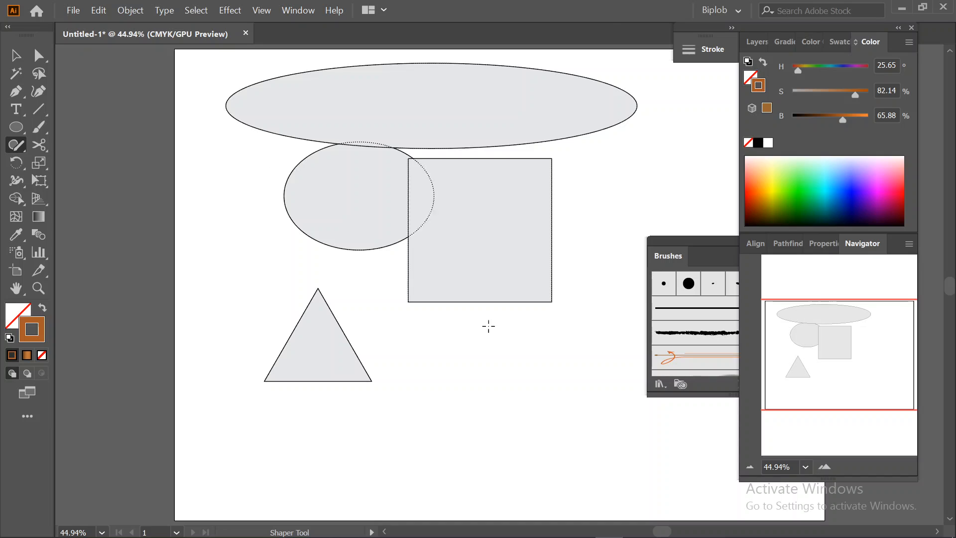
mouse_move(571, 182)
mouse_down()
mouse_move(585, 462)
mouse_move(599, 369)
mouse_move(567, 181)
mouse_up()
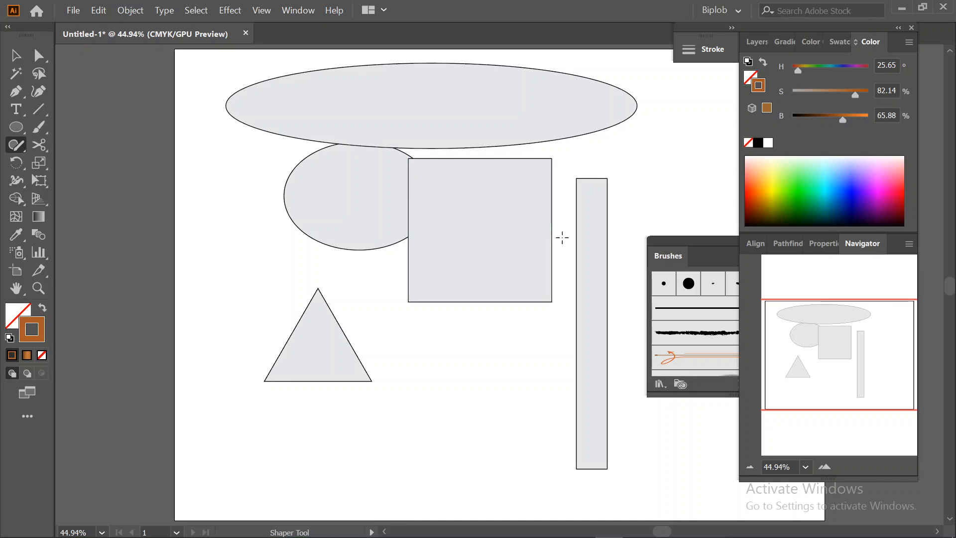
click(323, 192)
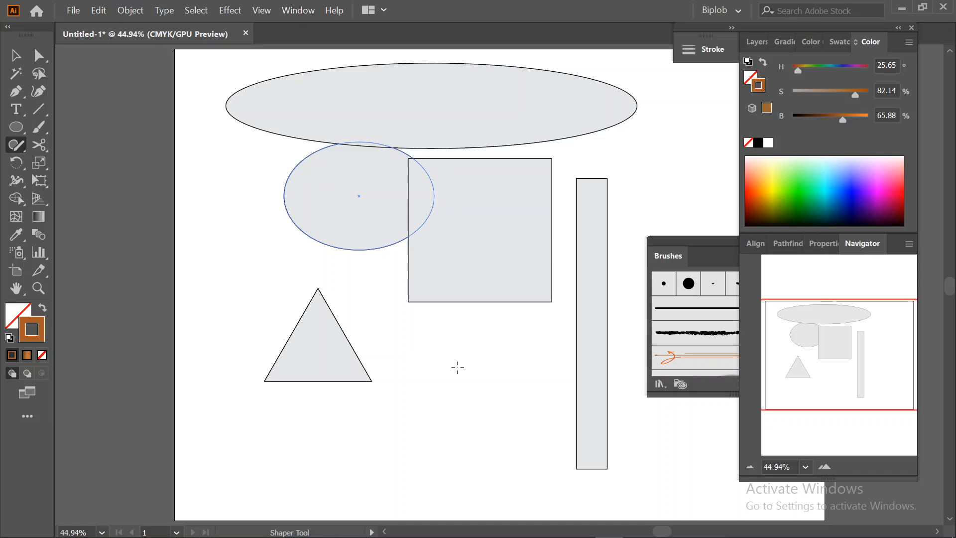
Sketch a hexagon below the square and another across the artboard's left edge with the Shaper tool
drag(458, 467, 529, 318)
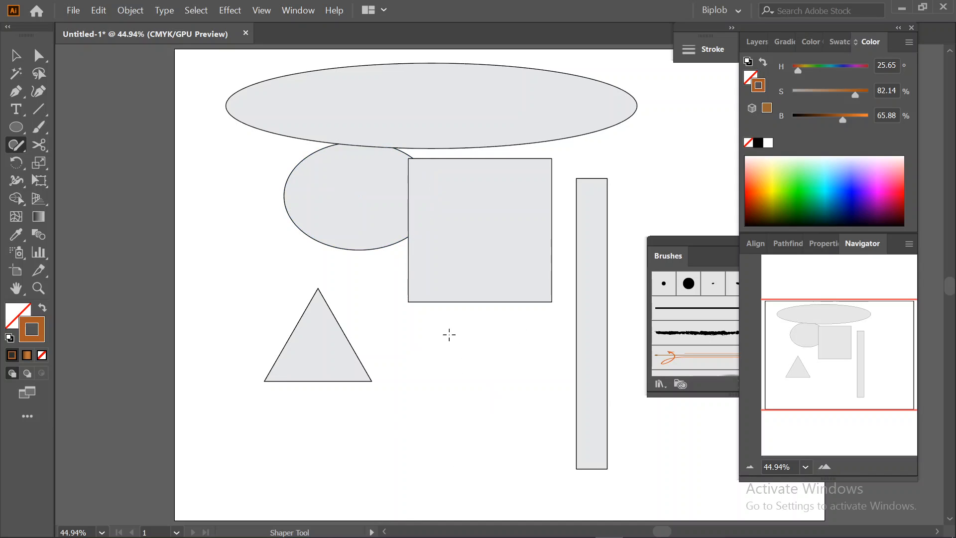
mouse_move(449, 334)
mouse_down()
mouse_move(304, 424)
mouse_move(401, 497)
mouse_move(524, 473)
mouse_move(545, 388)
mouse_up()
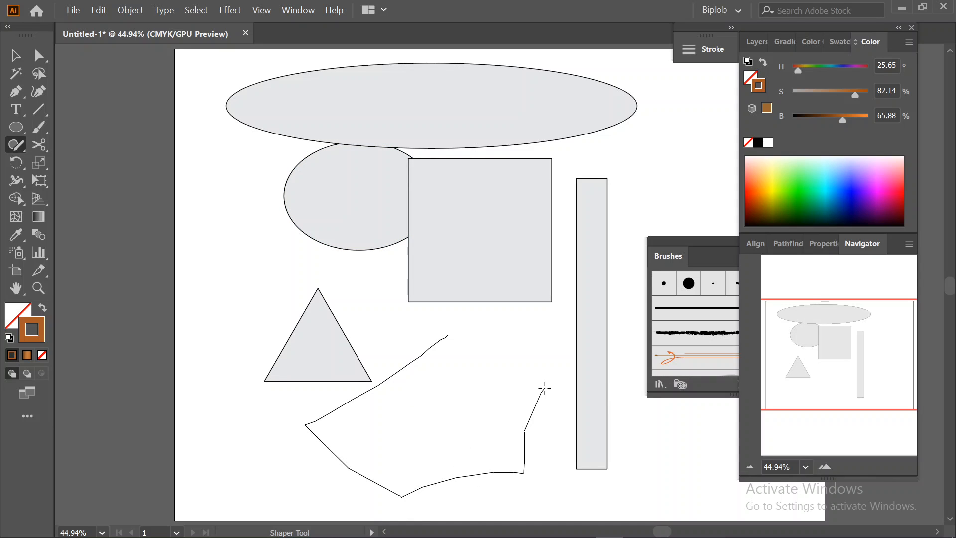
drag(523, 325, 445, 337)
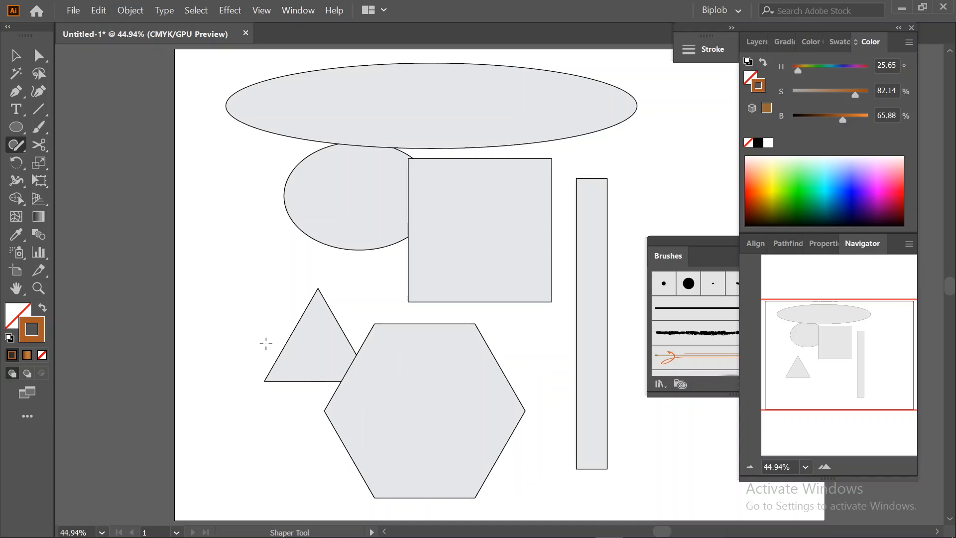
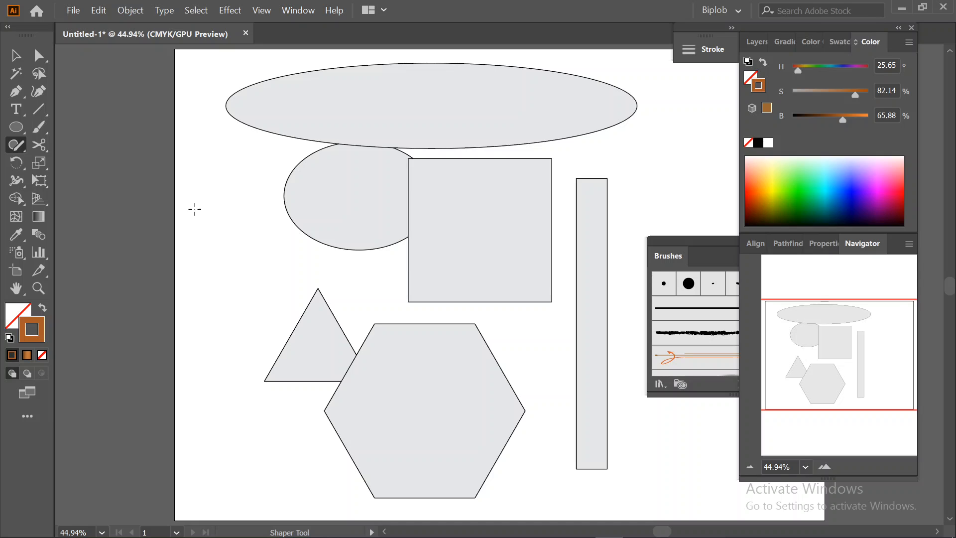
mouse_move(275, 176)
mouse_down()
mouse_move(356, 234)
mouse_move(343, 344)
mouse_move(233, 422)
mouse_move(231, 447)
mouse_move(186, 363)
mouse_move(254, 299)
mouse_move(261, 278)
mouse_move(204, 287)
mouse_up()
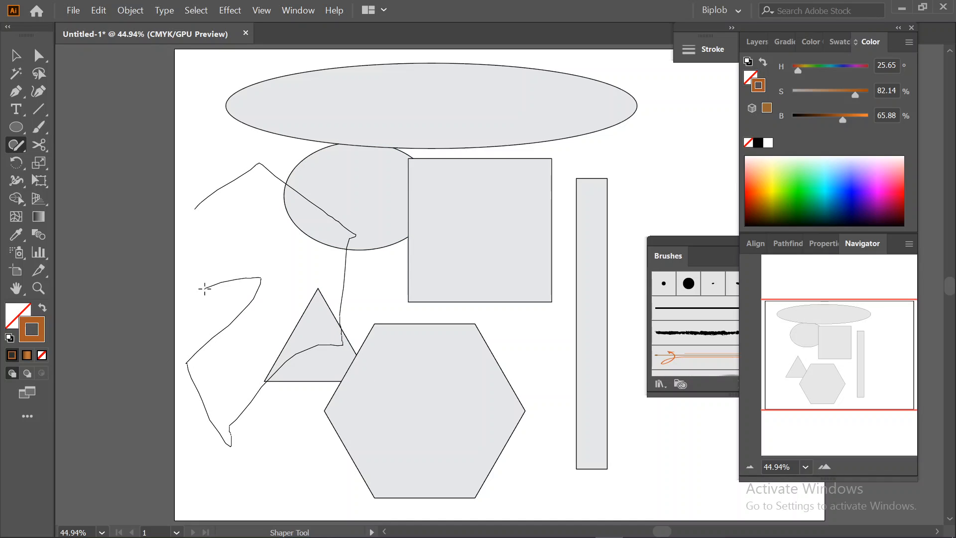
mouse_move(256, 234)
mouse_down()
mouse_move(189, 201)
mouse_move(332, 179)
mouse_move(342, 287)
mouse_move(255, 386)
mouse_move(198, 348)
mouse_move(175, 266)
mouse_move(210, 215)
mouse_move(215, 175)
mouse_up()
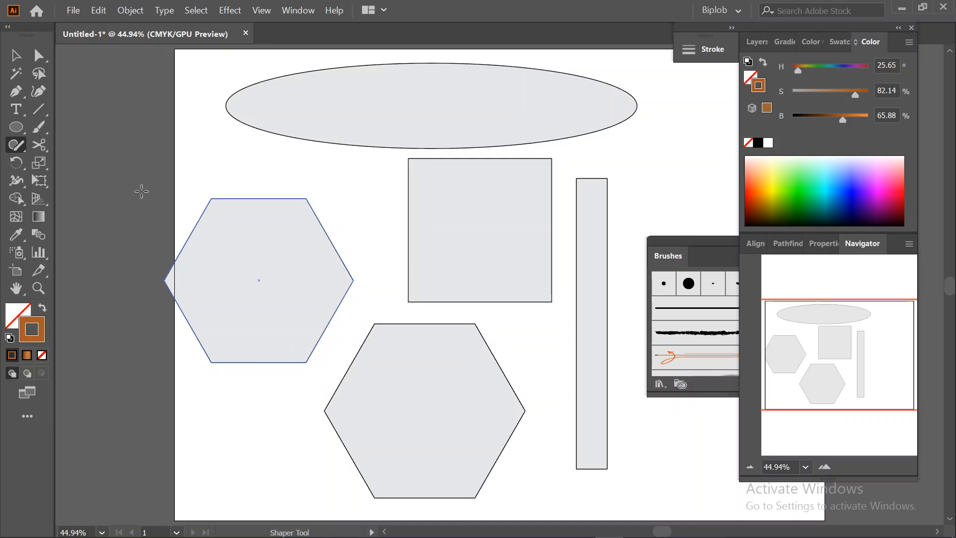
Select and delete all the Shaper shapes on the artboard
click(142, 191)
click(15, 55)
drag(233, 64, 593, 444)
key(Delete)
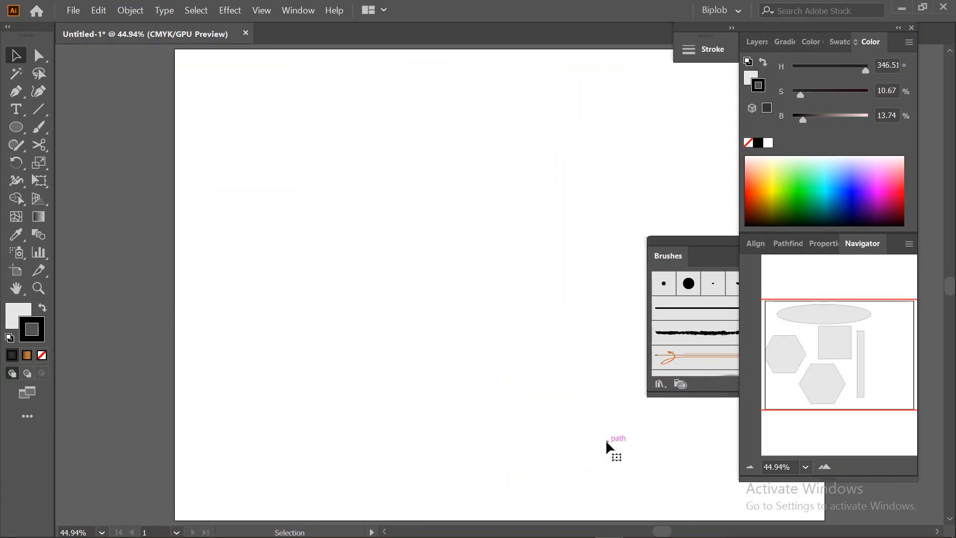
Draw a large ellipse on the empty artboard, and swap its fill and stroke colors, then swap them back
click(10, 148)
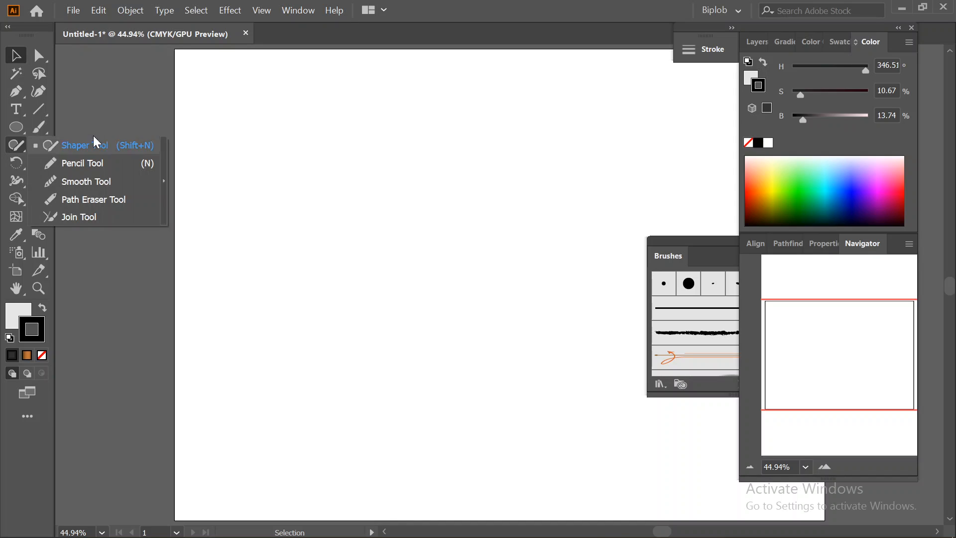
click(218, 135)
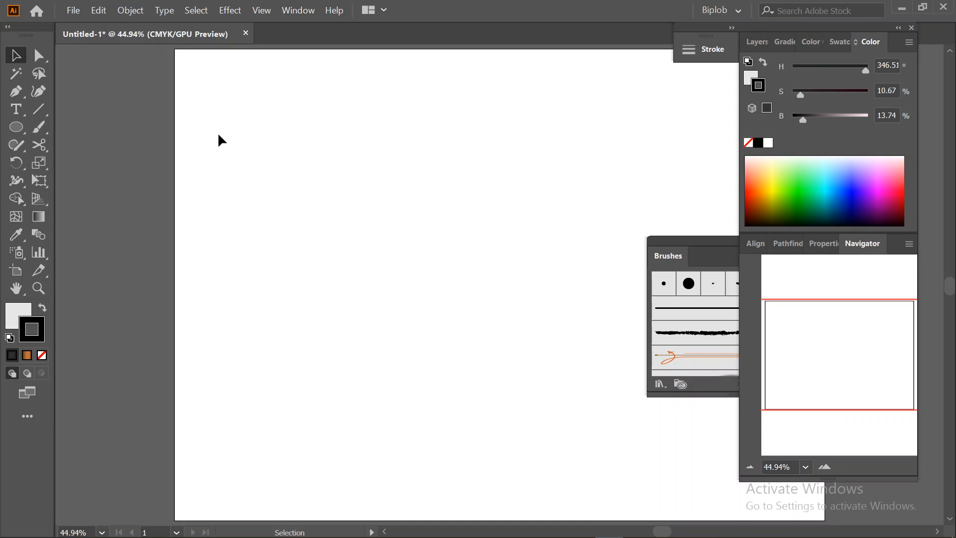
drag(49, 151, 101, 148)
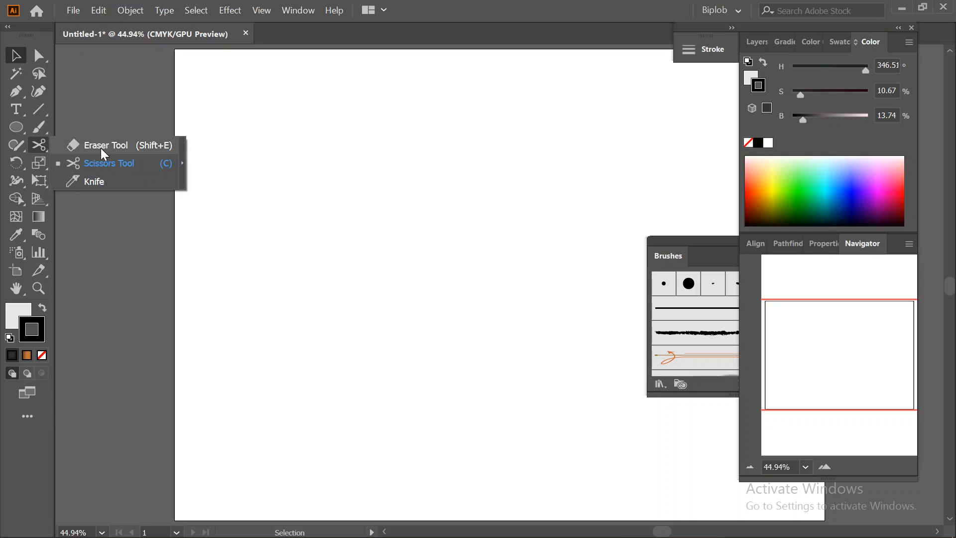
click(16, 131)
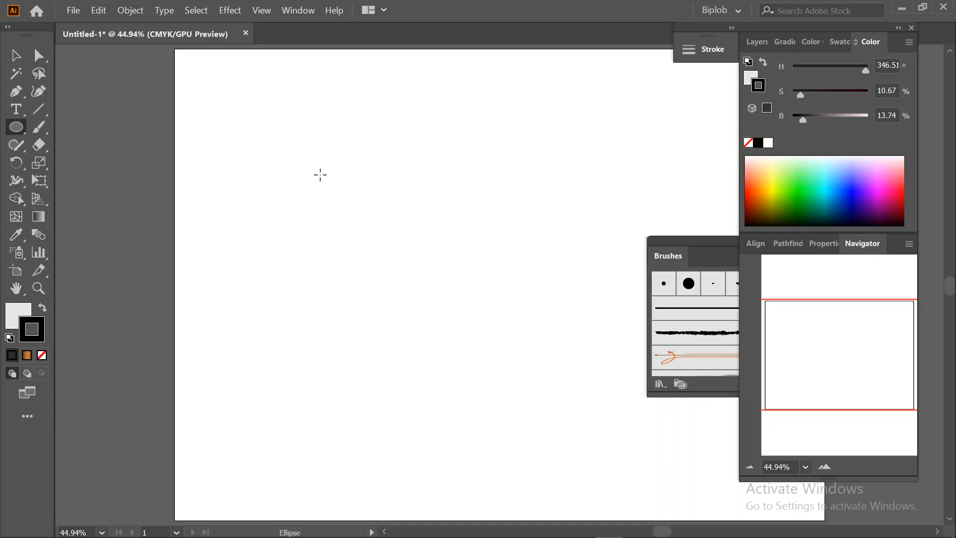
drag(264, 208, 500, 409)
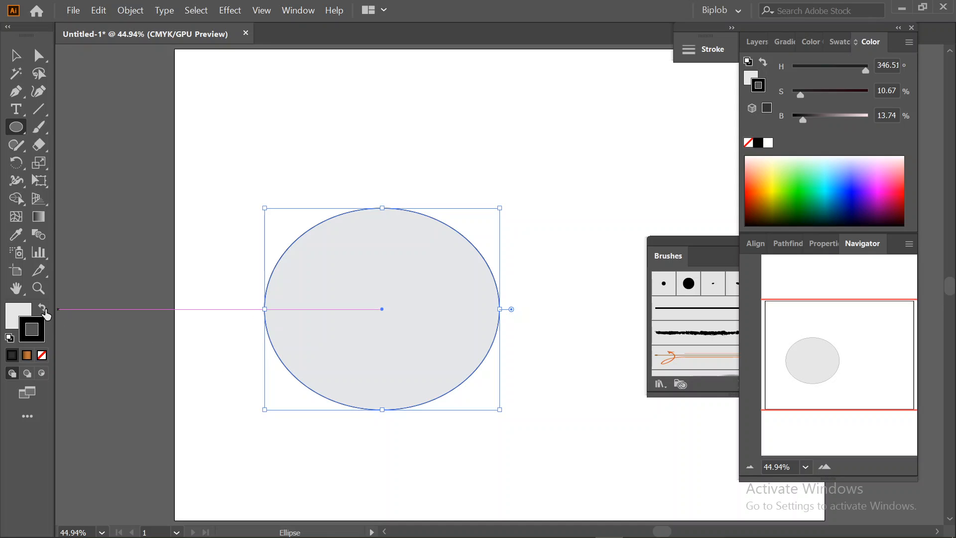
click(42, 309)
click(43, 309)
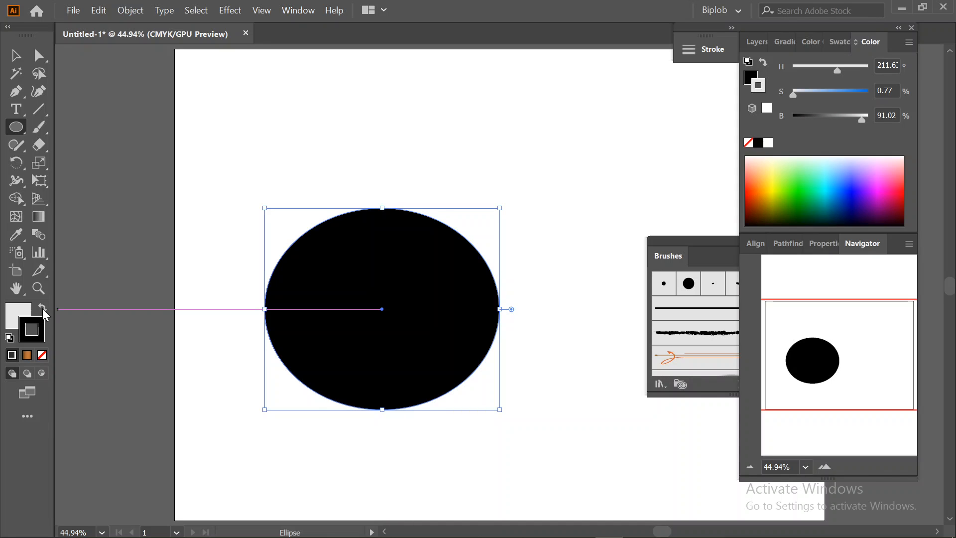
Erase strips from the large ellipse's left and right sides and a shallow notch from its bottom with the Eraser tool
click(42, 147)
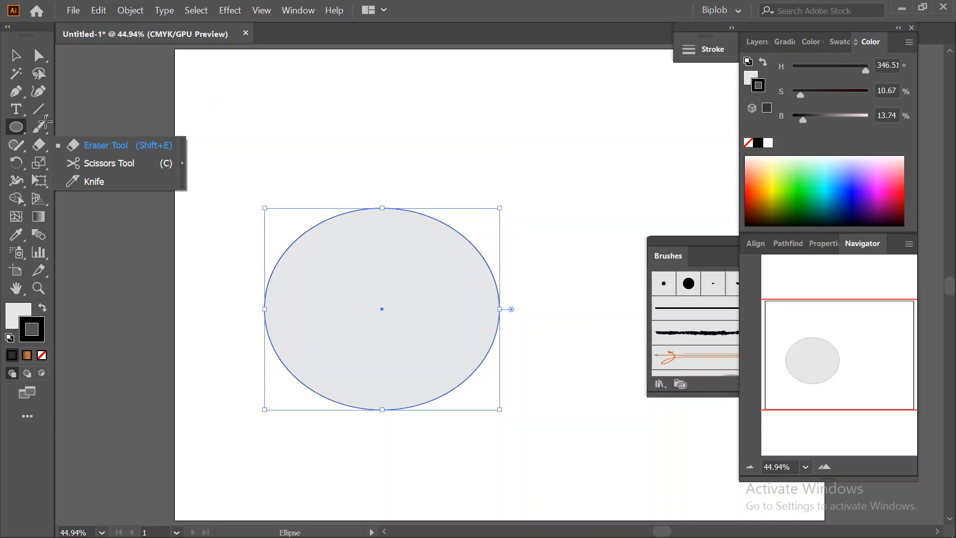
click(17, 52)
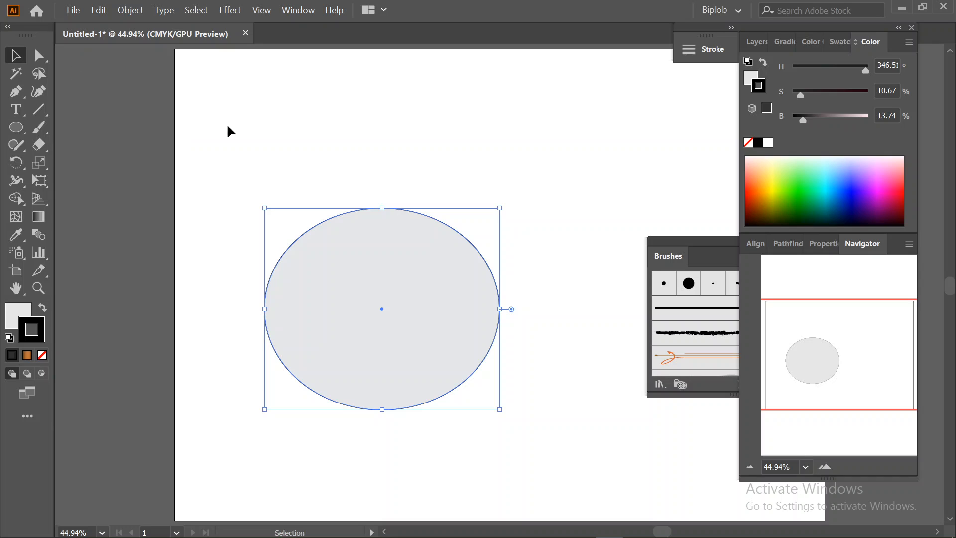
click(39, 145)
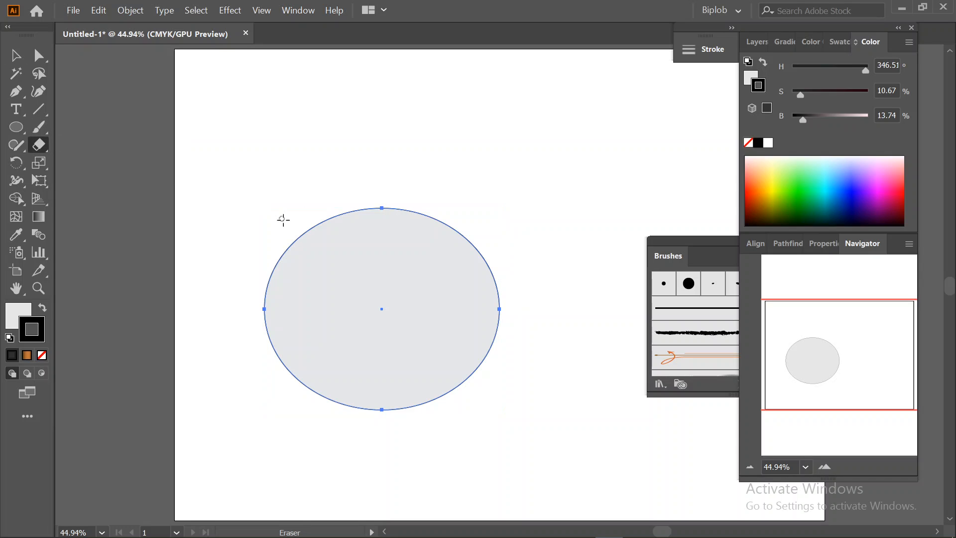
mouse_move(301, 224)
mouse_down()
mouse_move(267, 335)
mouse_move(229, 329)
mouse_up()
mouse_move(481, 236)
mouse_down()
mouse_move(498, 306)
mouse_move(483, 256)
mouse_move(486, 264)
mouse_up()
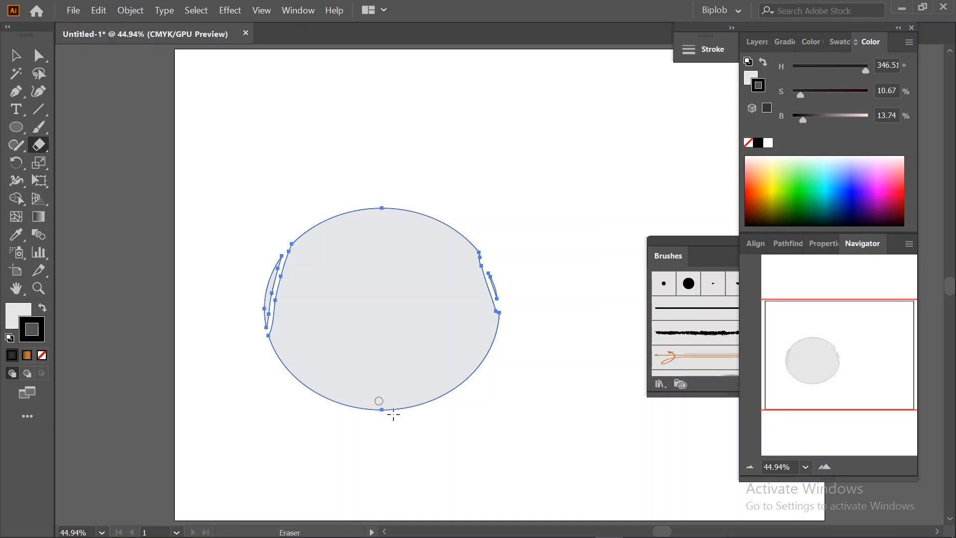
drag(372, 410, 444, 401)
Draw a smaller ellipse above the erased one, and slice it into three slanted bands with the Eraser tool
click(16, 127)
drag(326, 89, 508, 207)
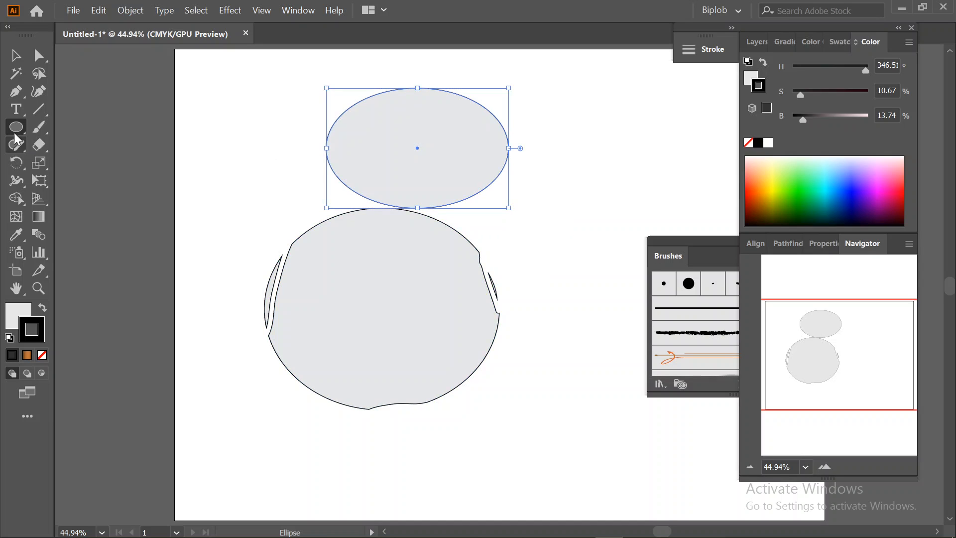
click(39, 145)
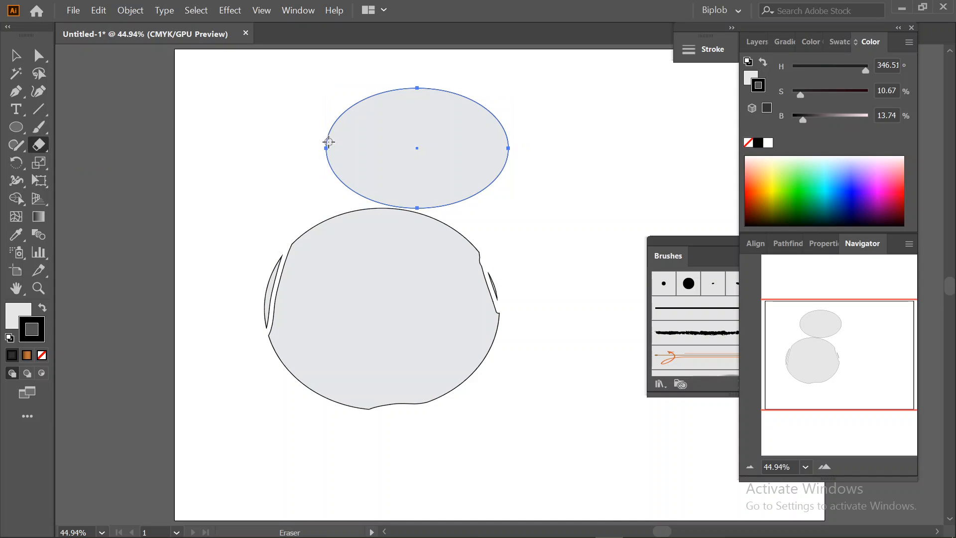
drag(328, 142, 565, 99)
drag(347, 174, 582, 121)
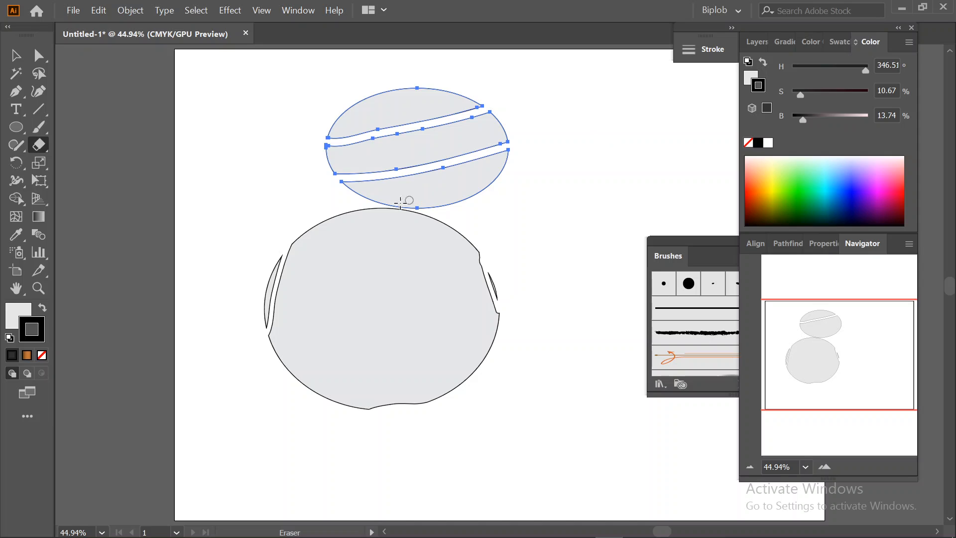
Give the three bands of the upper ellipse a blue-violet stroke and a pink fill
click(15, 56)
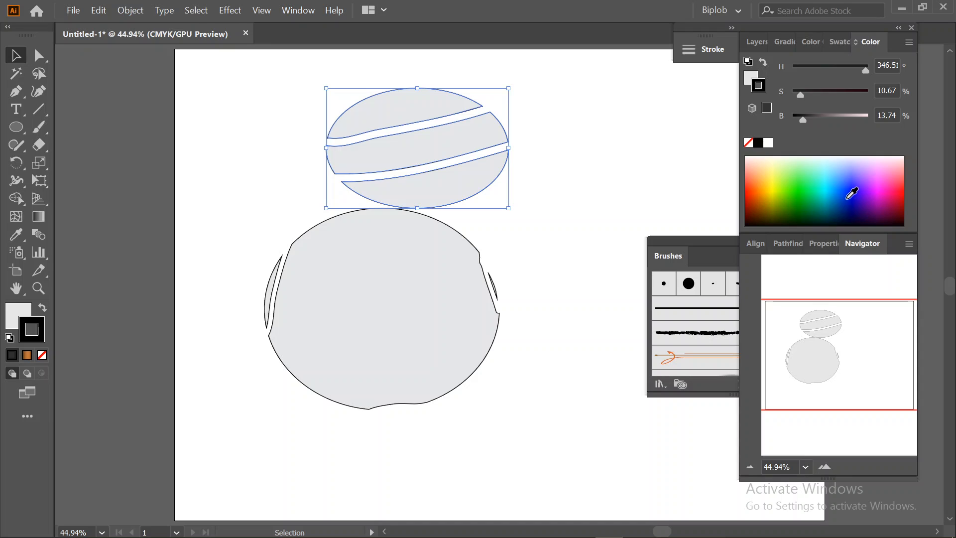
click(849, 192)
click(866, 185)
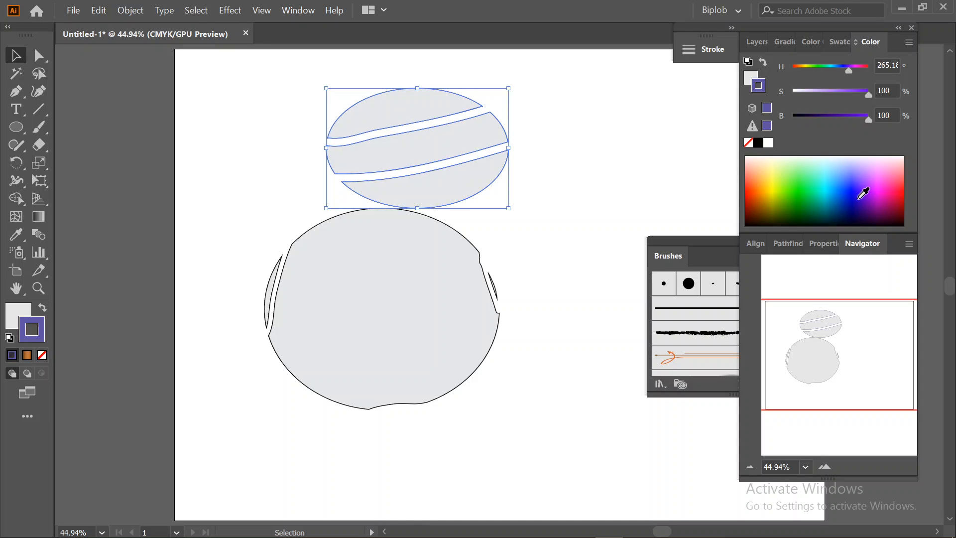
click(22, 316)
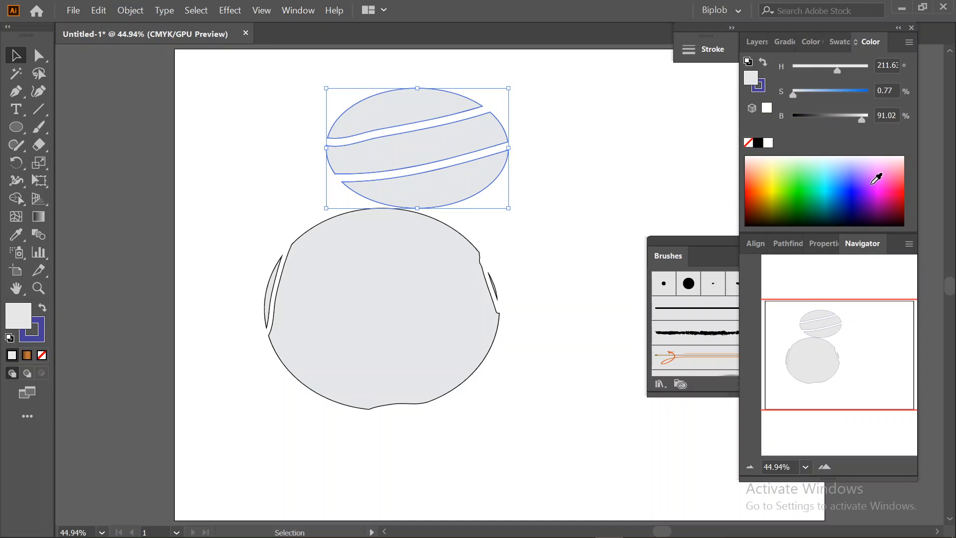
click(885, 184)
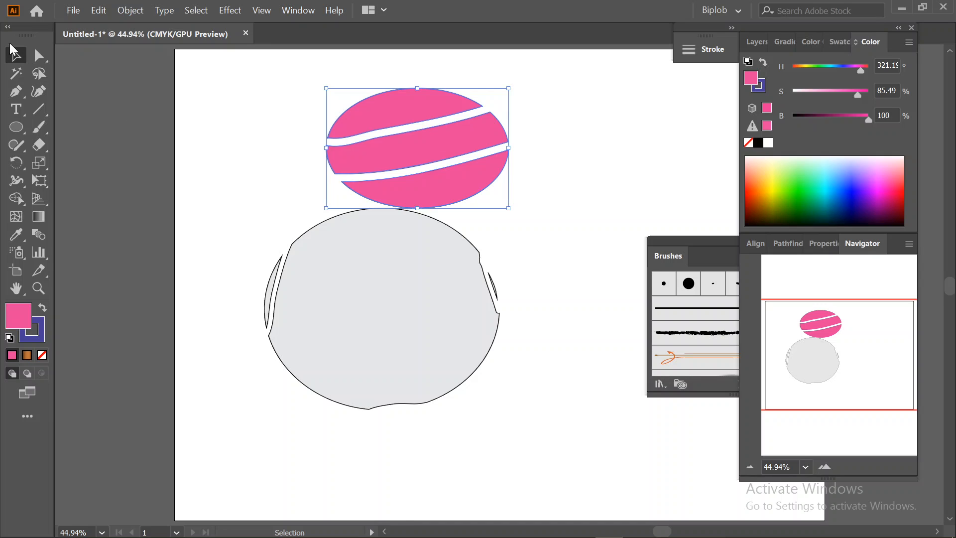
Fill the upper ellipse's top band with red and its middle band with green
click(422, 122)
click(409, 120)
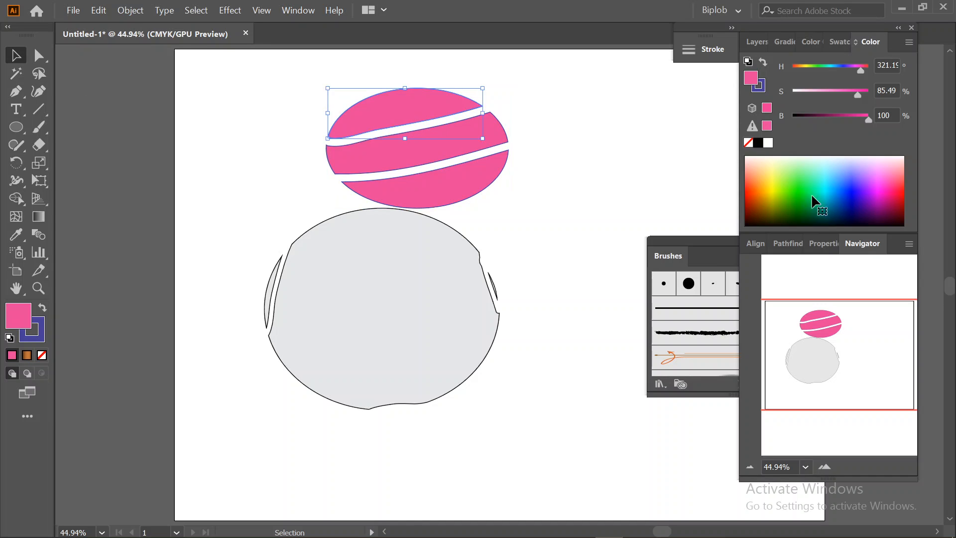
click(896, 194)
click(243, 89)
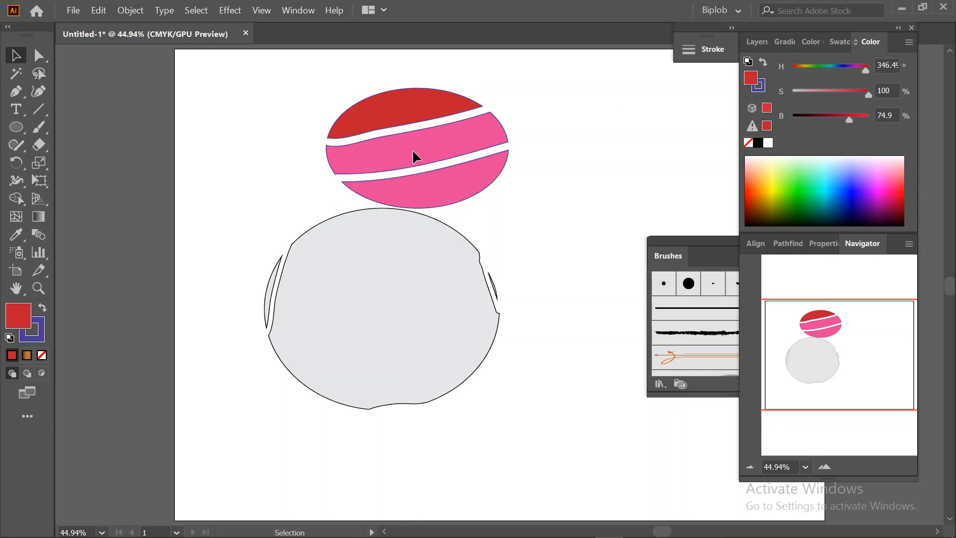
click(447, 156)
click(794, 187)
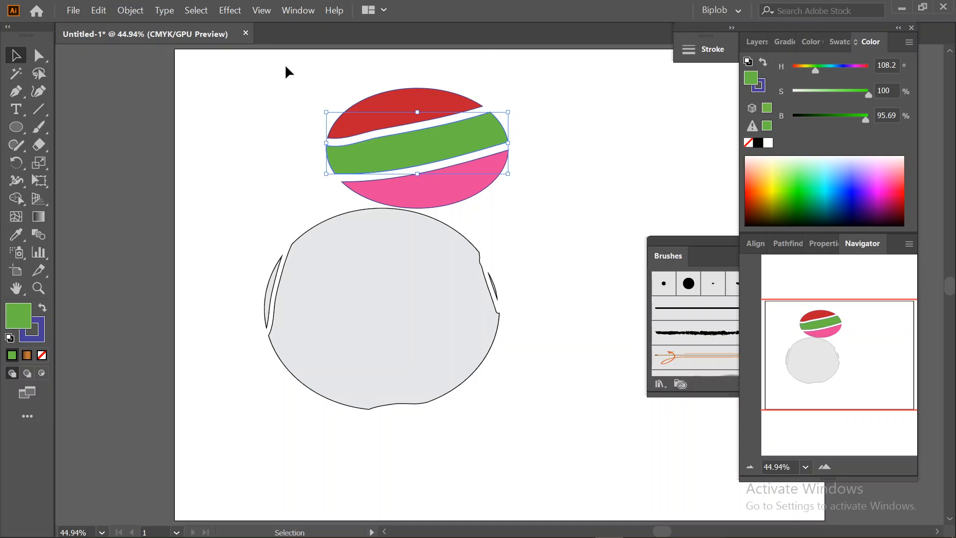
click(253, 99)
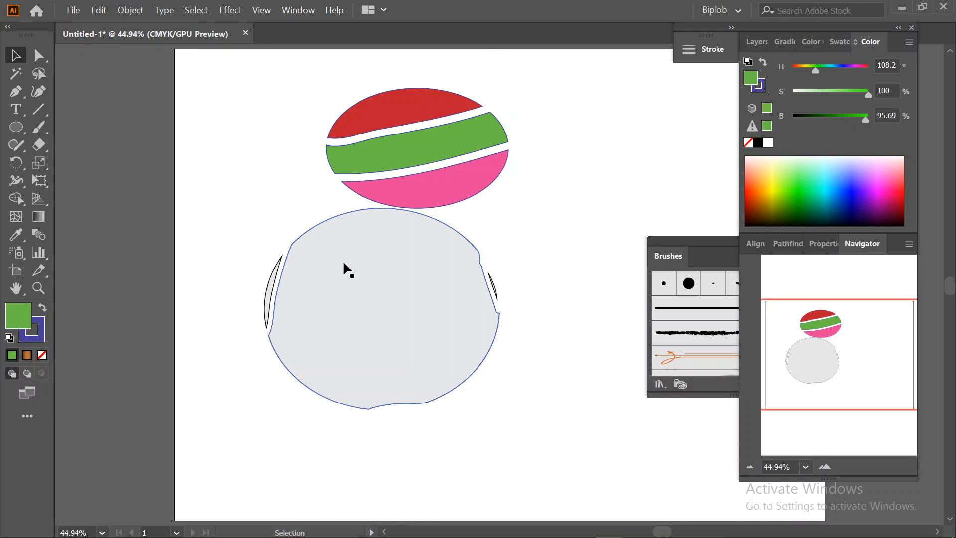
Delete the large erased ellipse and its left sliver below the coloured bands
drag(365, 80, 525, 178)
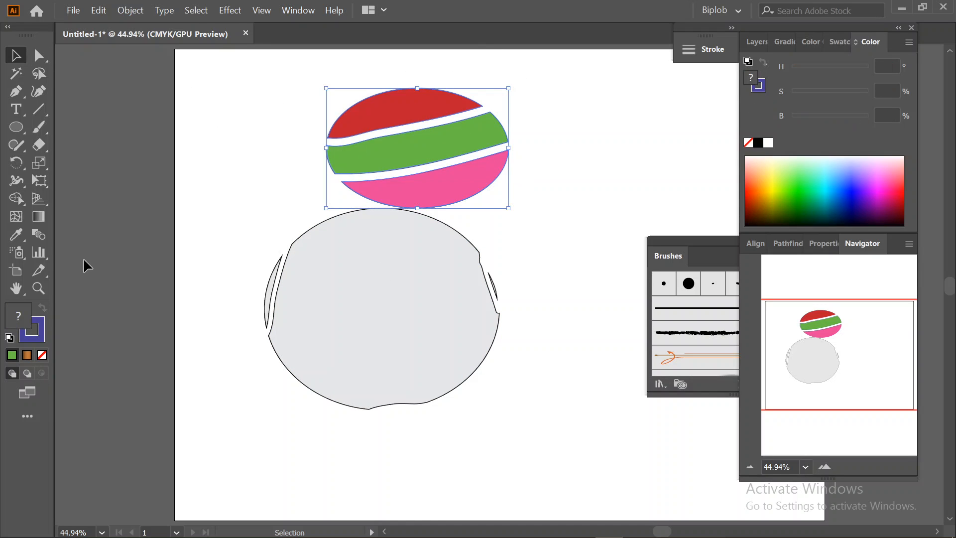
click(212, 118)
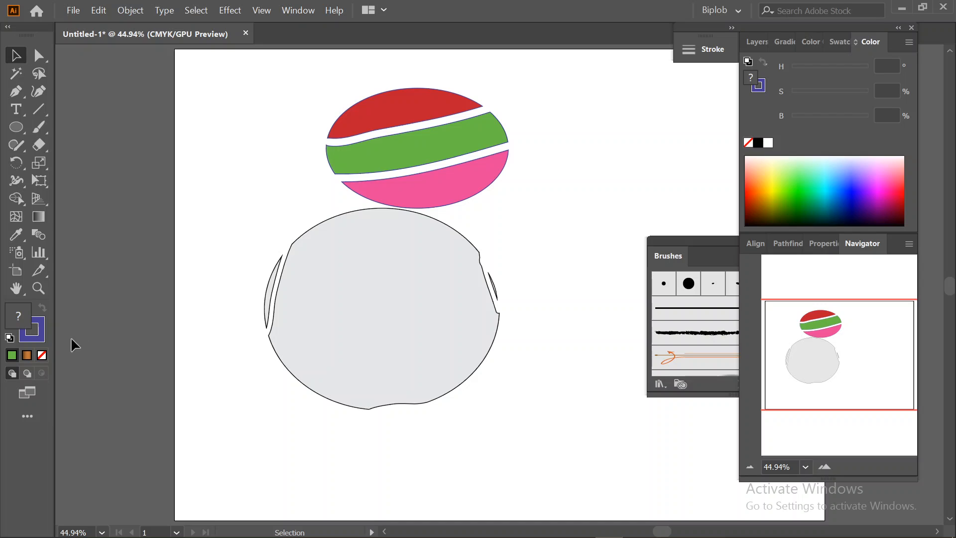
click(44, 355)
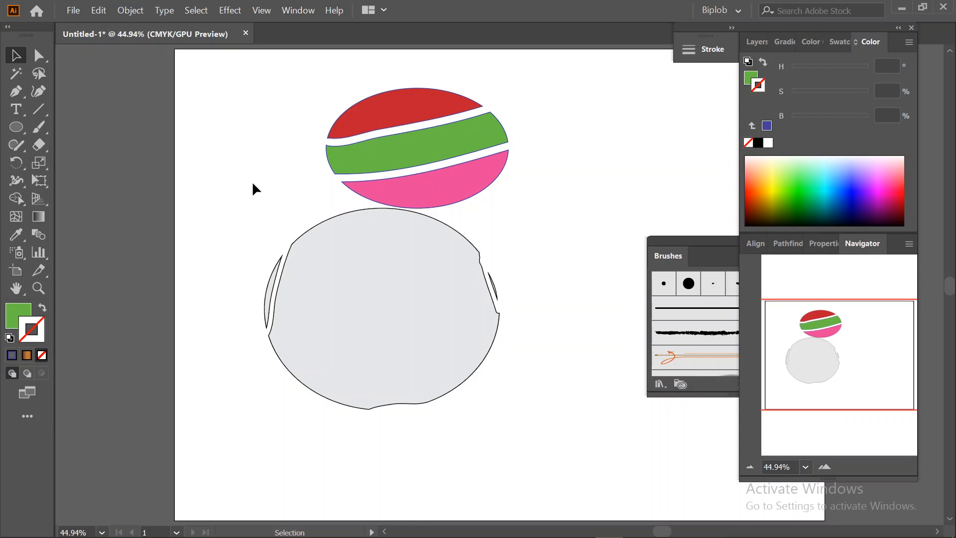
drag(235, 249, 480, 330)
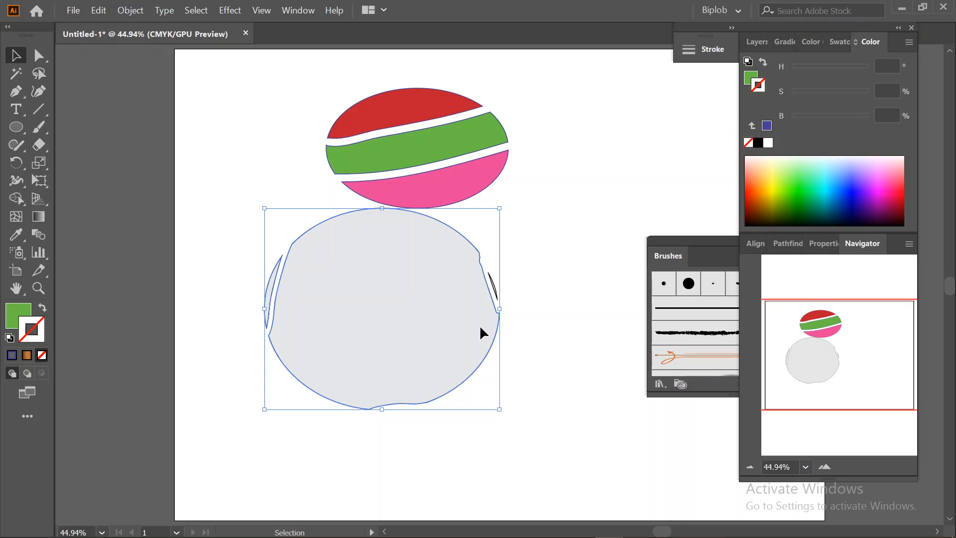
key(Delete)
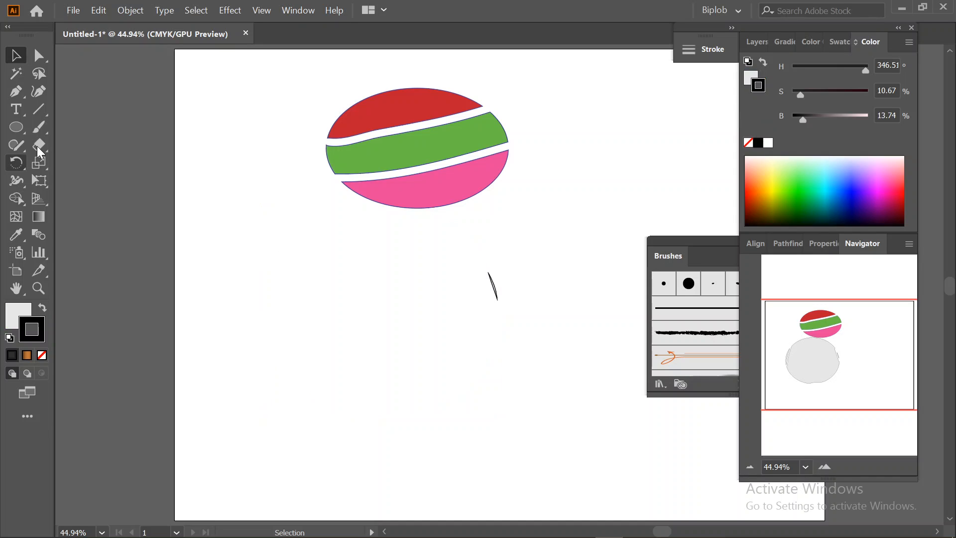
Draw a large grey ellipse below the coloured bands and cut it across into four pieces with the Knife tool
click(38, 146)
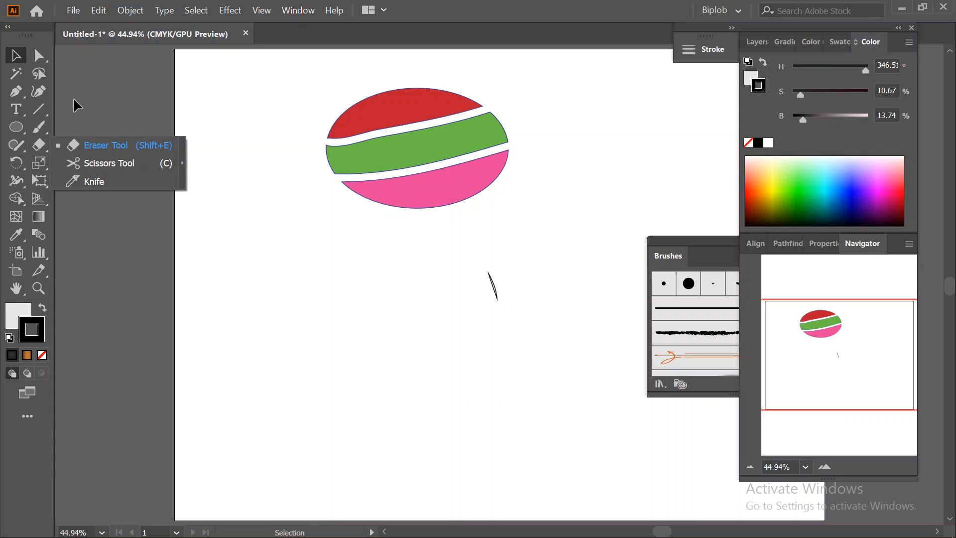
click(18, 129)
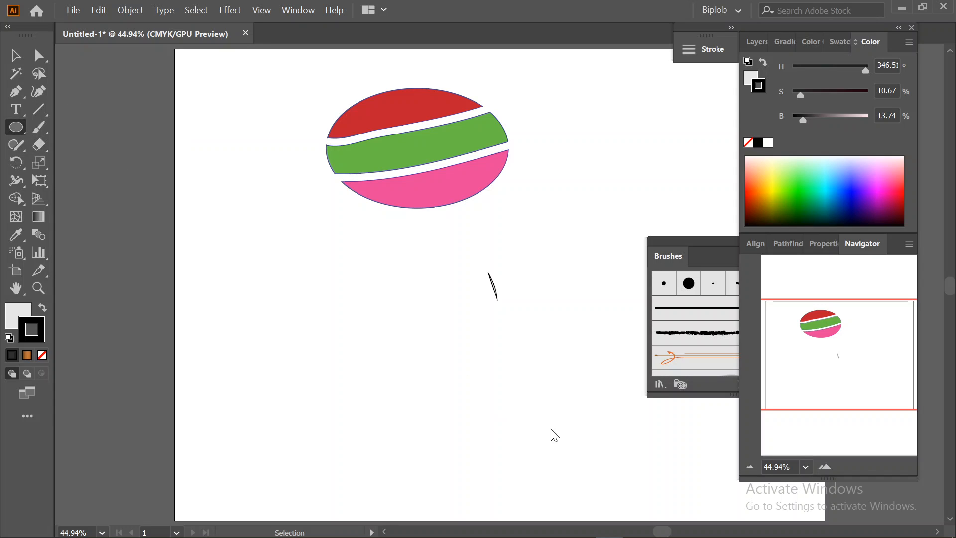
drag(301, 286, 533, 462)
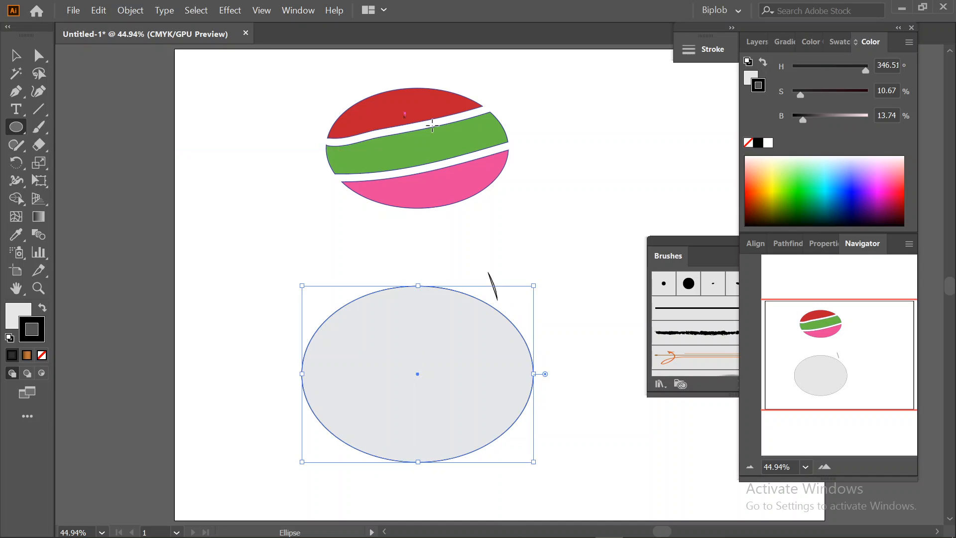
click(39, 145)
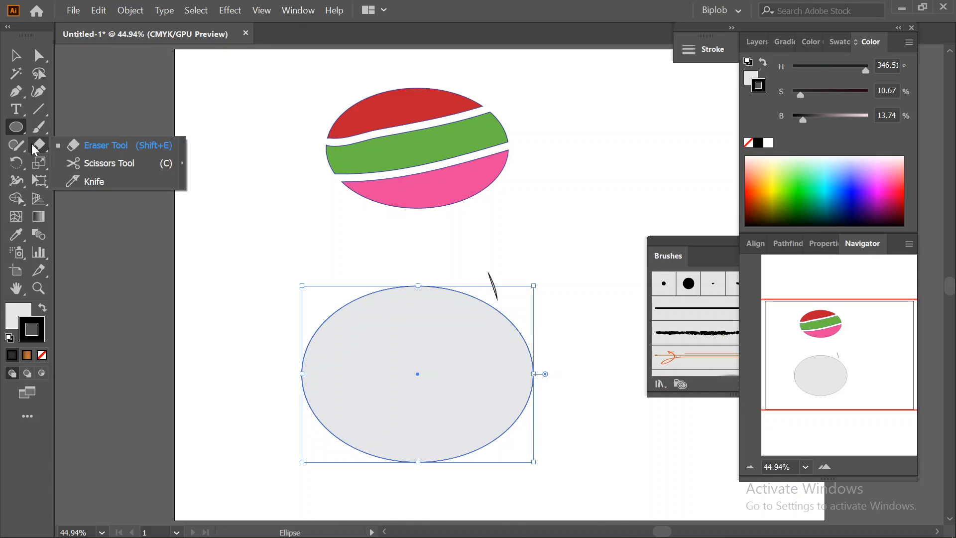
click(94, 181)
drag(312, 312, 542, 326)
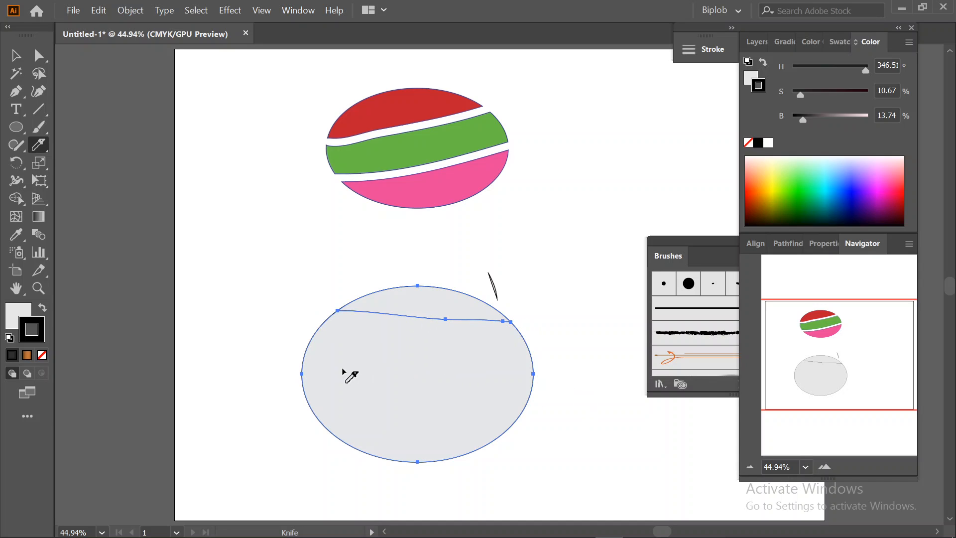
drag(294, 364, 593, 366)
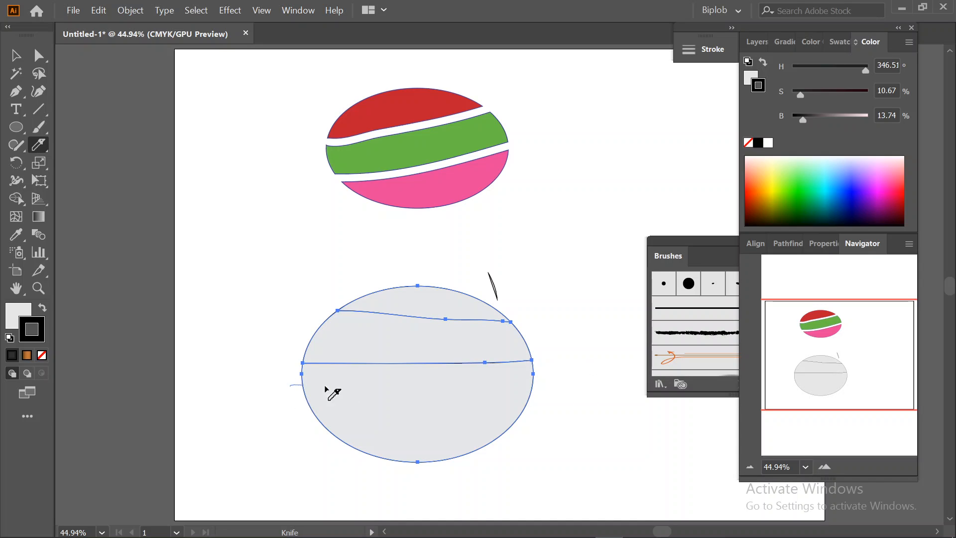
mouse_move(326, 386)
mouse_down()
mouse_move(523, 417)
mouse_move(573, 417)
mouse_up()
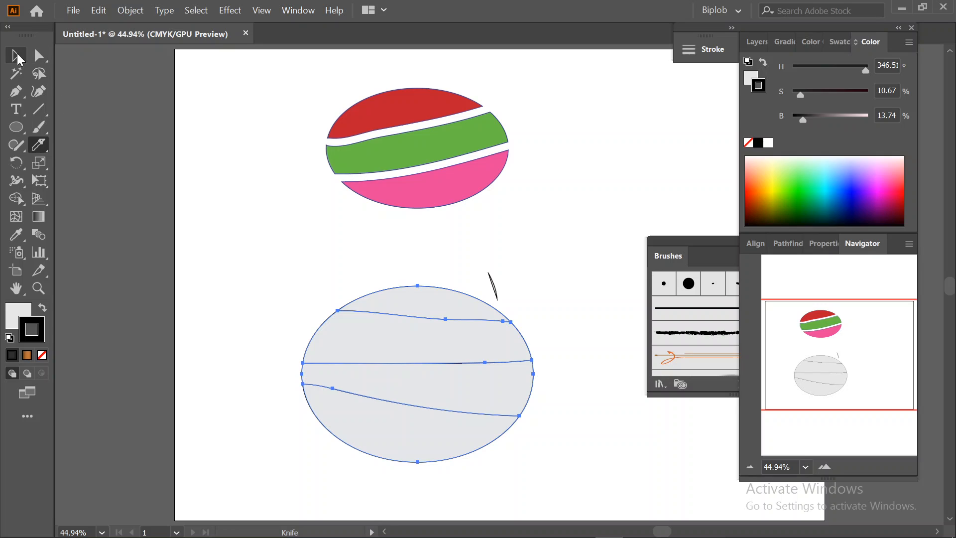
Move the four knife-cut pieces of the large ellipse apart from one another
click(17, 55)
right_click(424, 329)
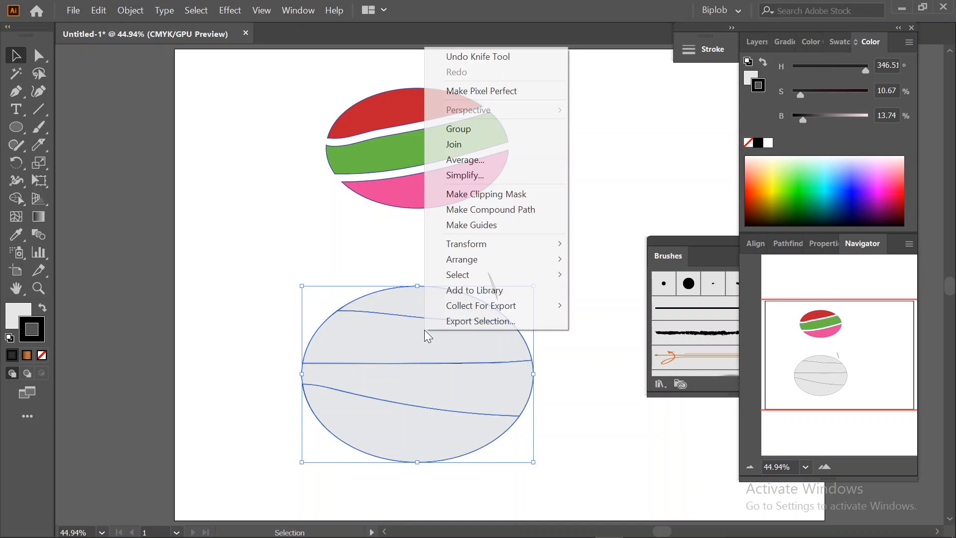
click(340, 262)
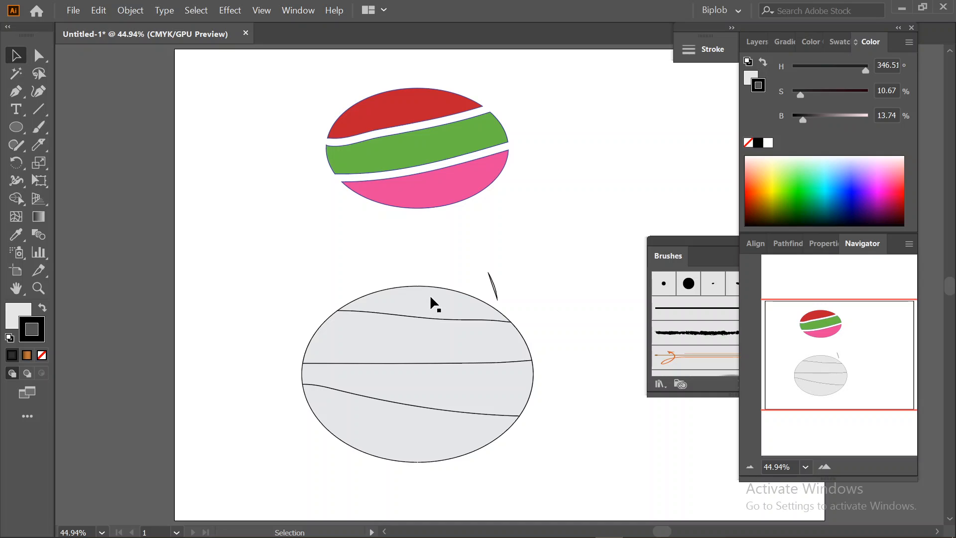
click(428, 294)
drag(428, 296, 322, 244)
double_click(418, 340)
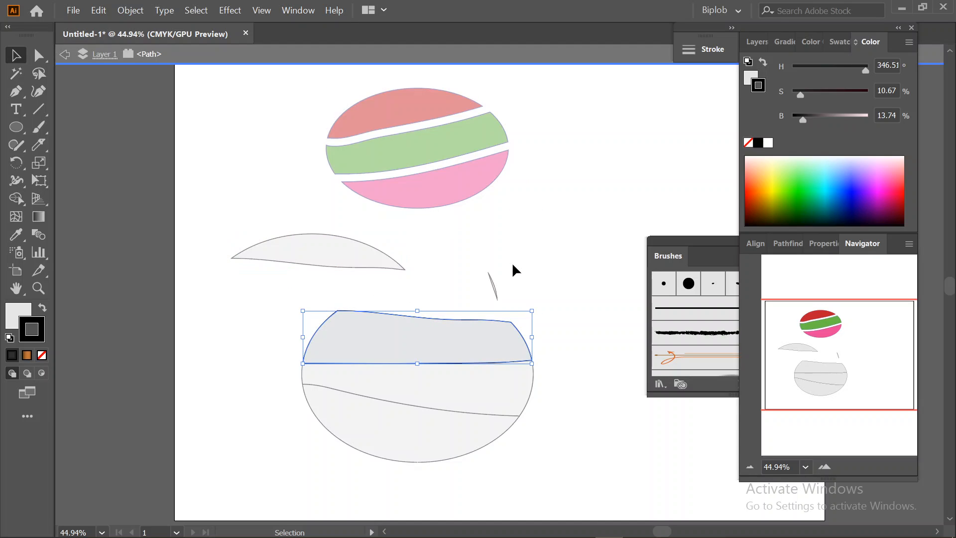
click(72, 55)
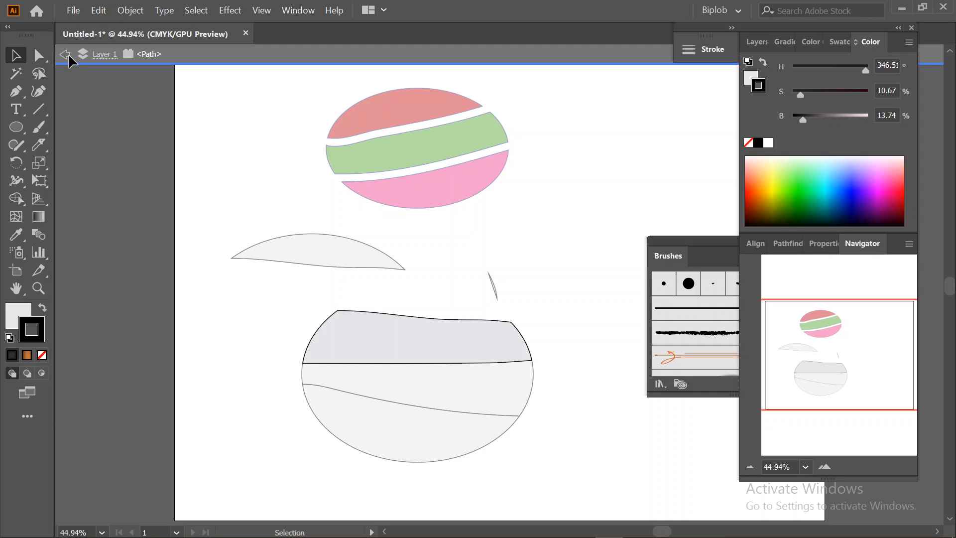
click(66, 55)
click(428, 336)
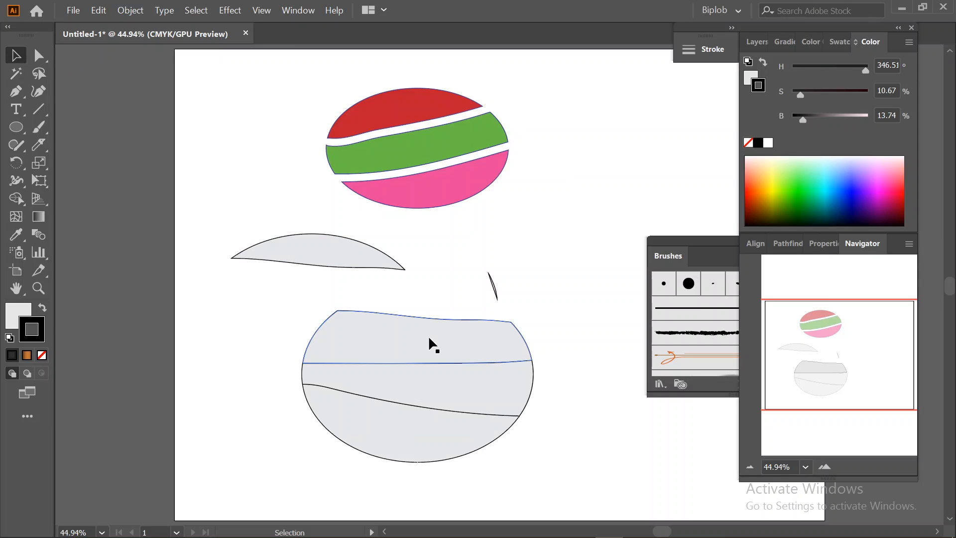
drag(453, 312, 547, 211)
drag(426, 381, 517, 334)
drag(398, 425, 318, 424)
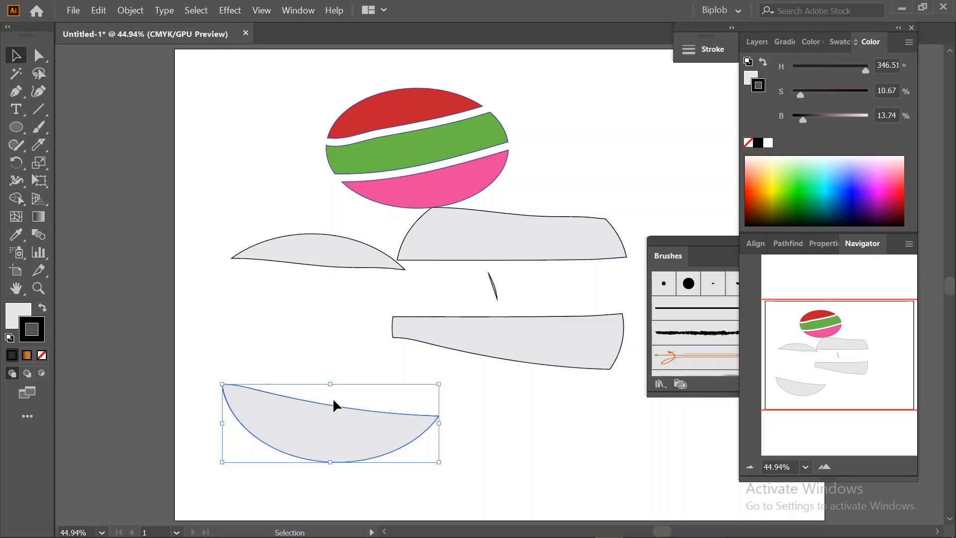
Undo the moves of the ellipse pieces and deselect everything
key(a)
key(ctrl+z)
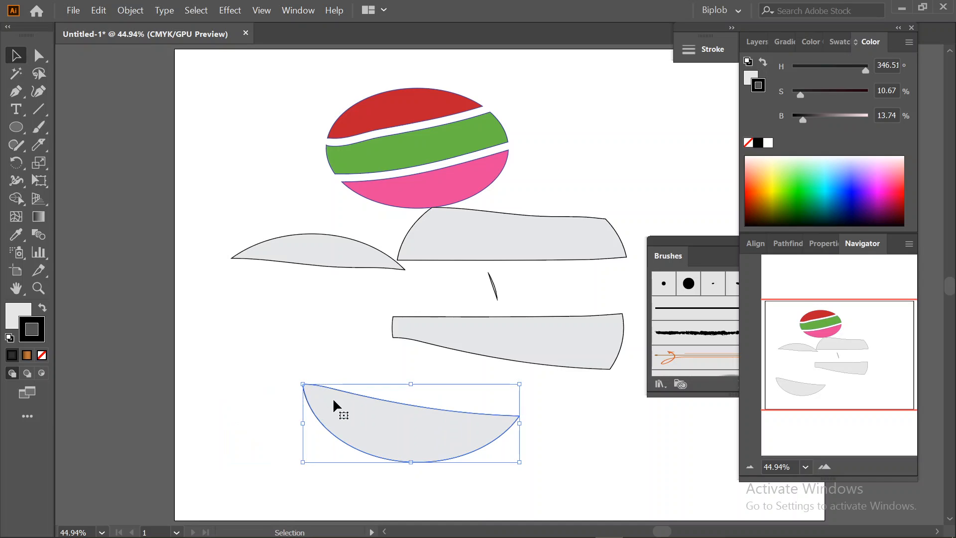
key(ctrl+z)
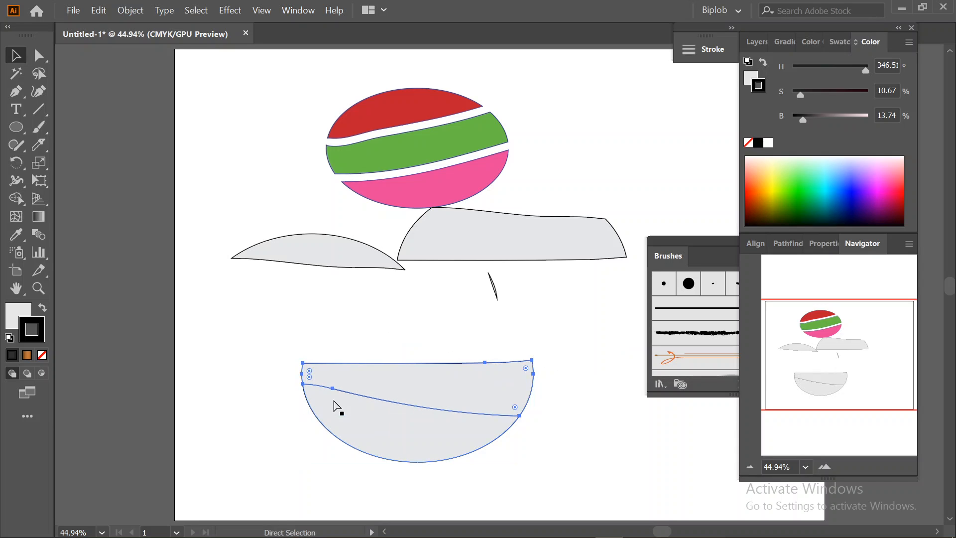
key(ctrl+z)
key(ctrl+z)
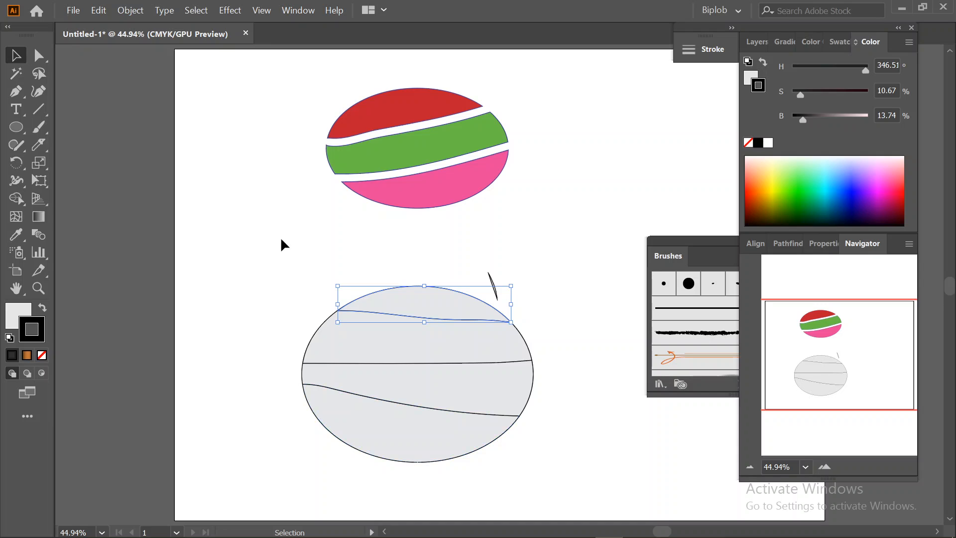
click(210, 143)
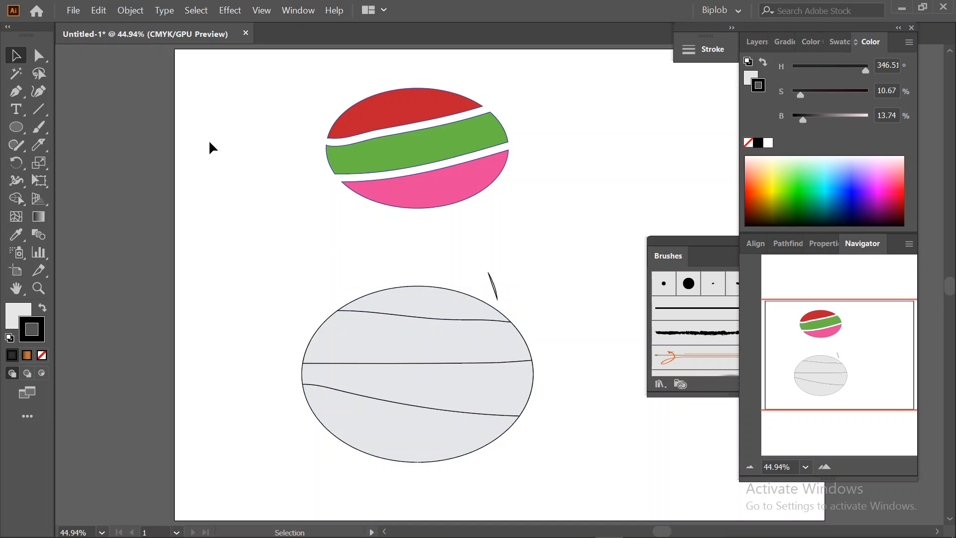
Draw a tall ellipse to the left of the coloured bands and cut it diagonally in two with the Knife tool
click(16, 127)
drag(188, 251, 291, 78)
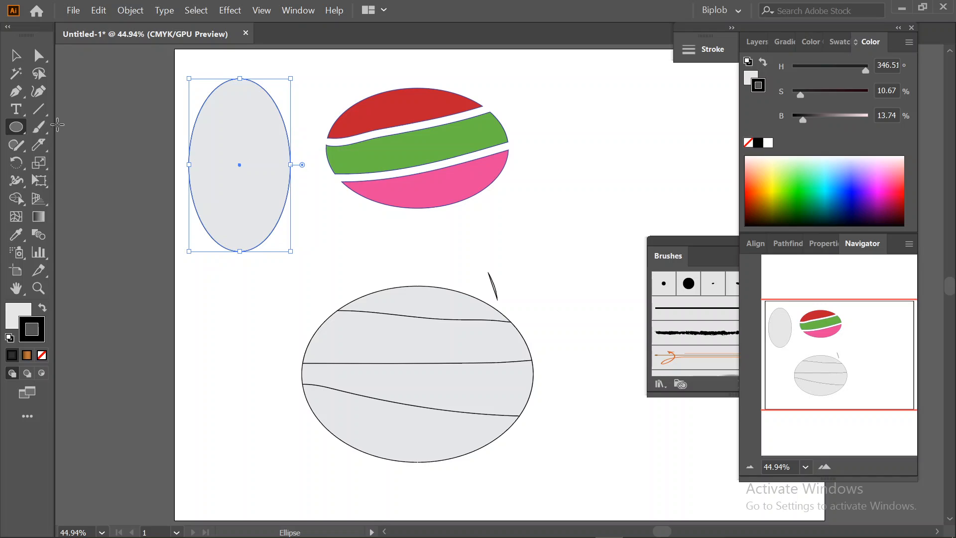
click(40, 147)
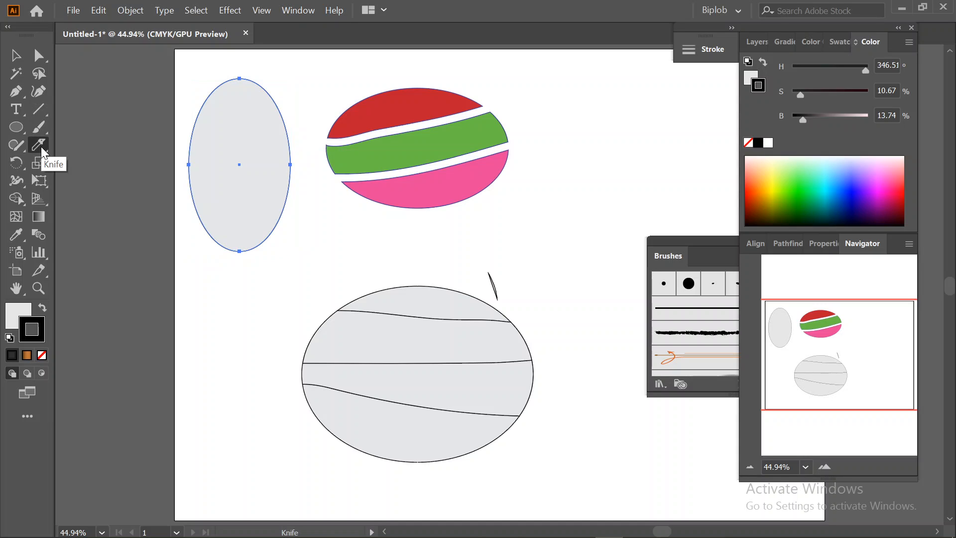
drag(286, 94, 180, 271)
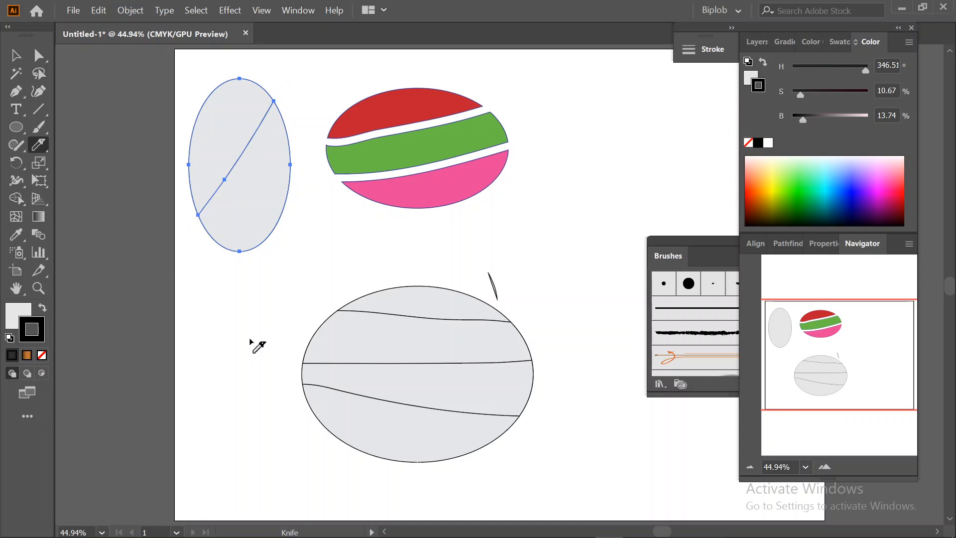
click(15, 55)
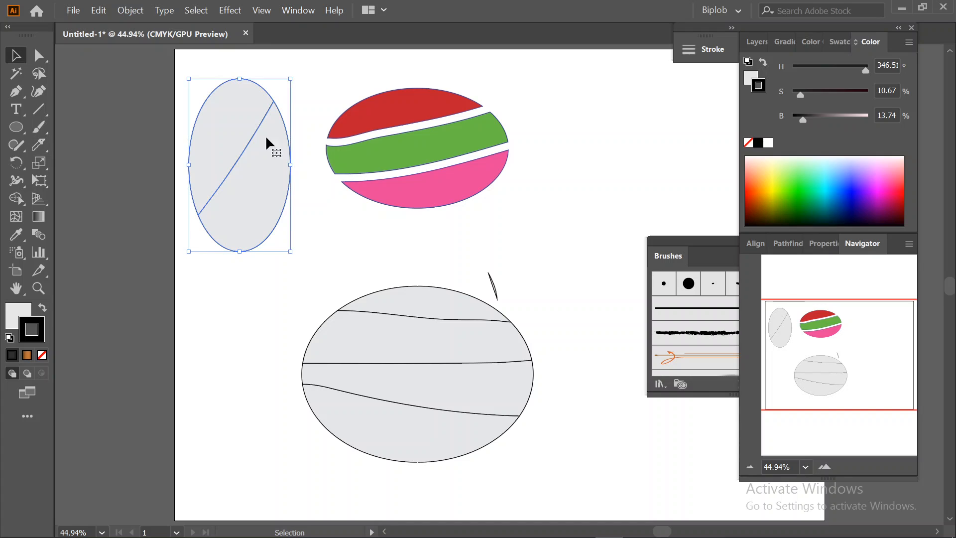
Draw a tall ellipse to the right of the coloured bands and split it with an S-shaped Knife cut
click(16, 127)
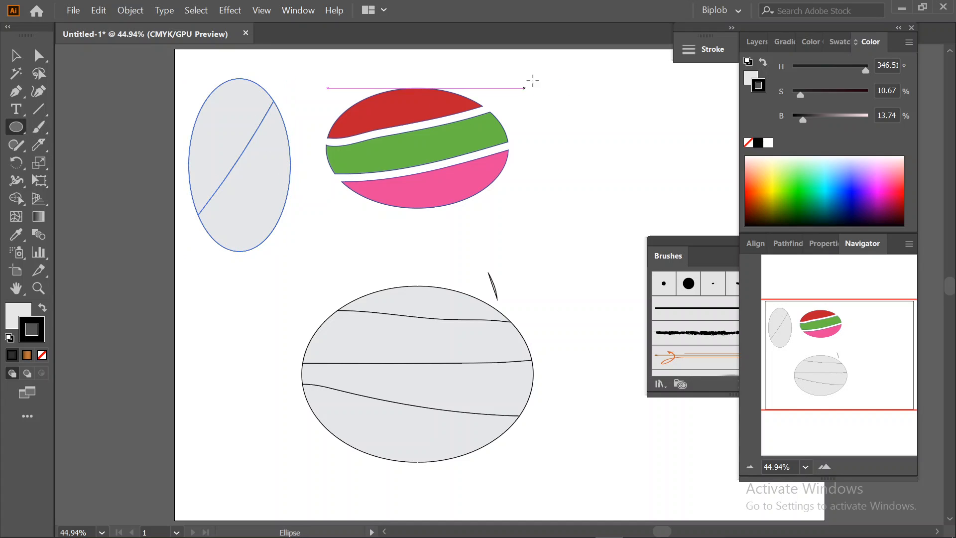
drag(572, 78, 689, 254)
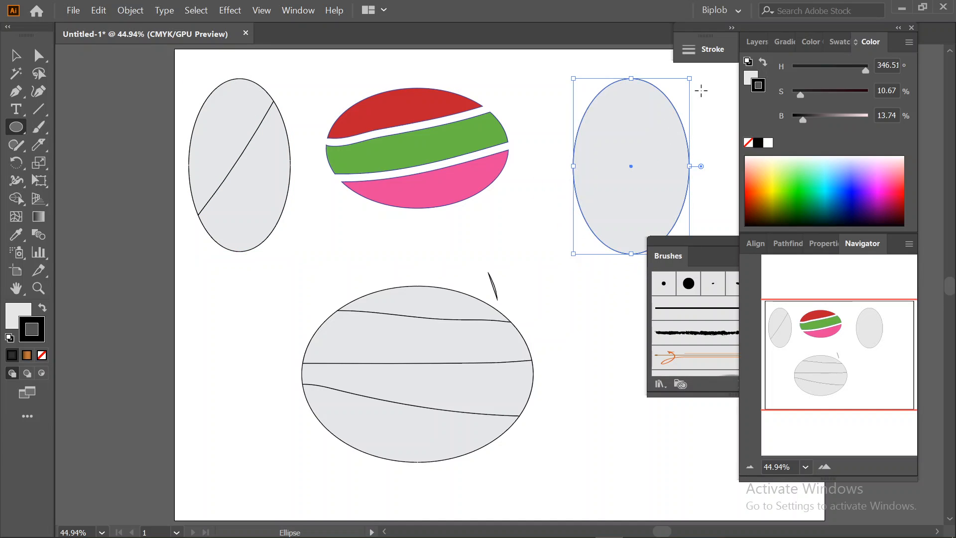
click(39, 144)
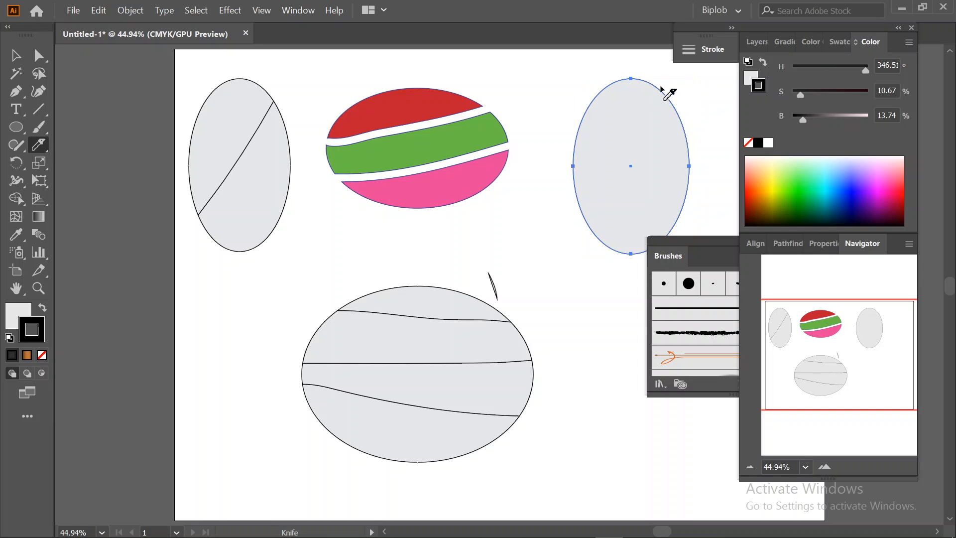
drag(683, 67, 592, 257)
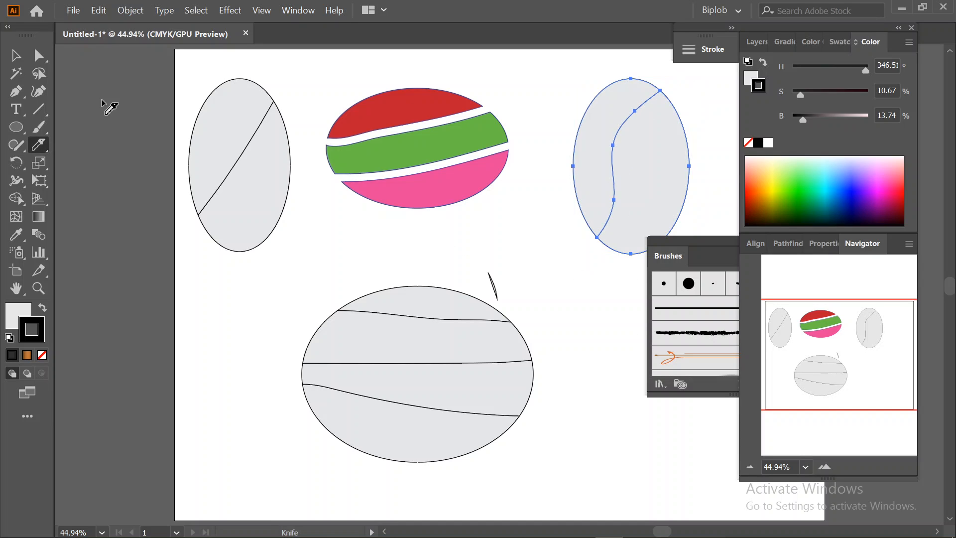
click(15, 56)
click(553, 95)
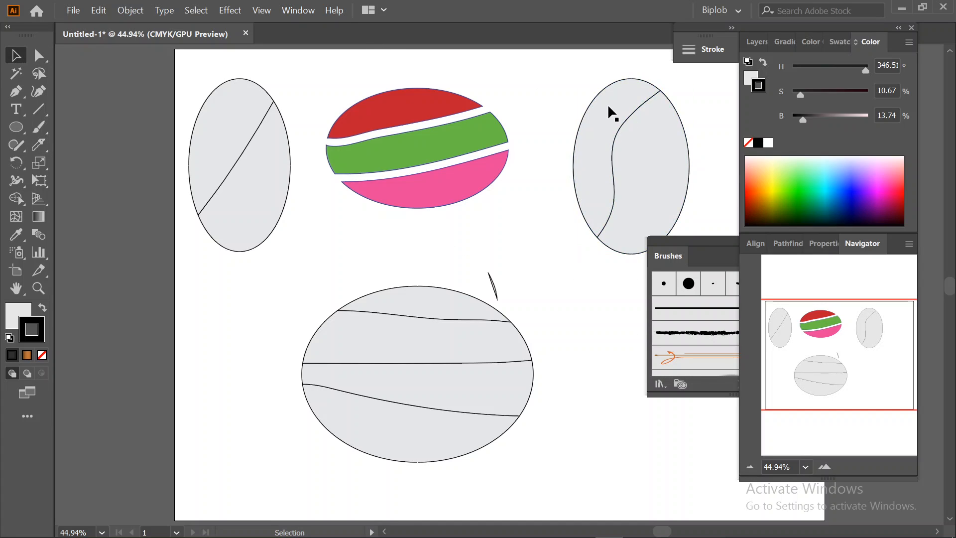
Give the left piece of the S-cut ellipse a dark blue stroke and a blue fill
click(608, 110)
click(854, 209)
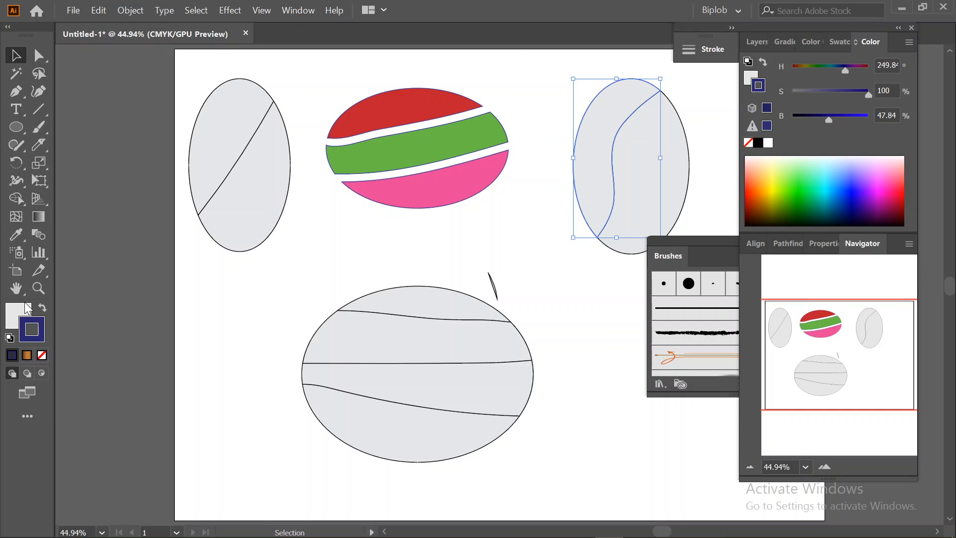
click(15, 321)
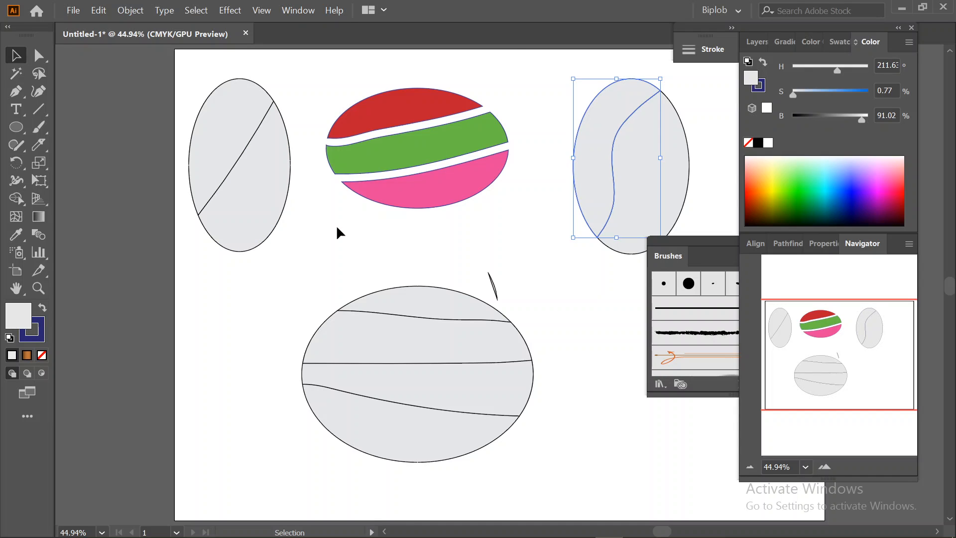
click(855, 190)
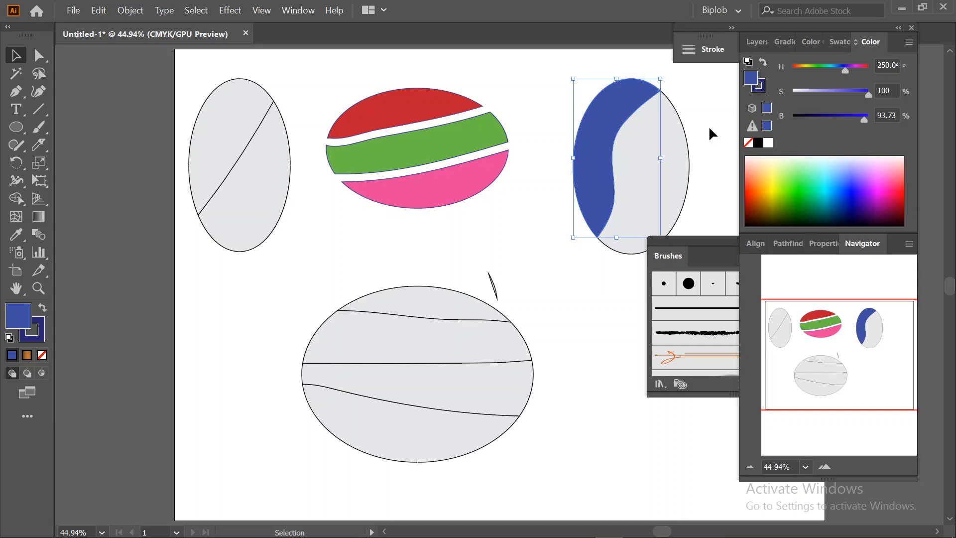
click(500, 83)
Fill the right piece of the S-cut ellipse with purple and deselect it
click(674, 147)
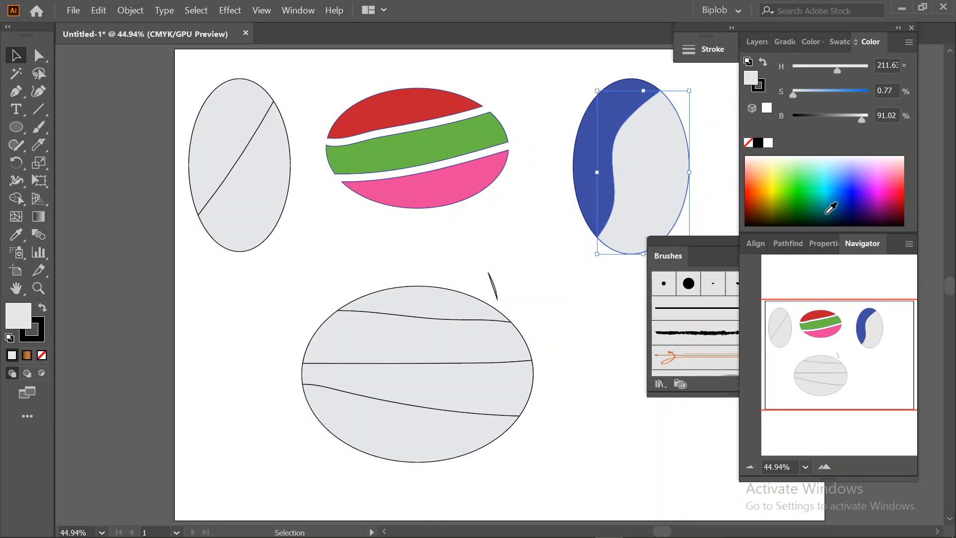
click(873, 209)
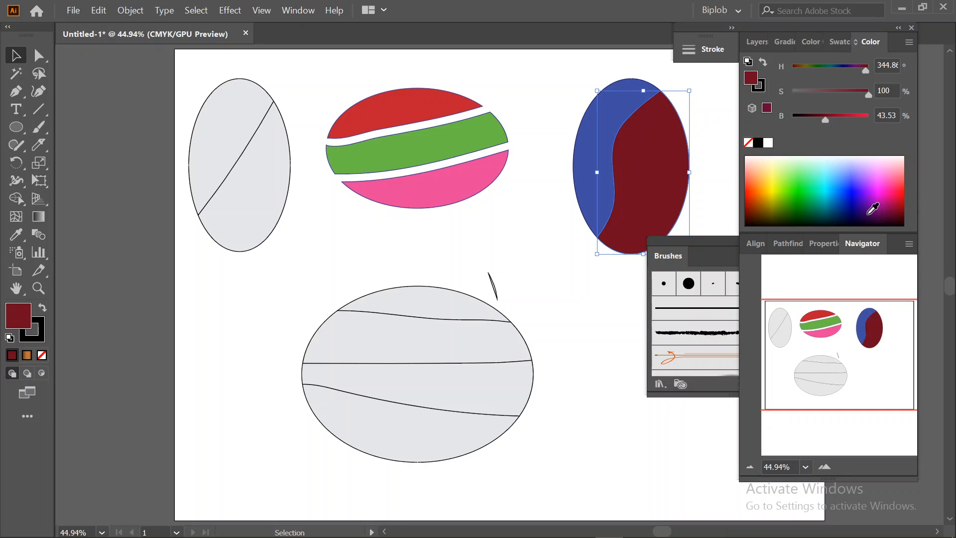
drag(872, 209, 821, 203)
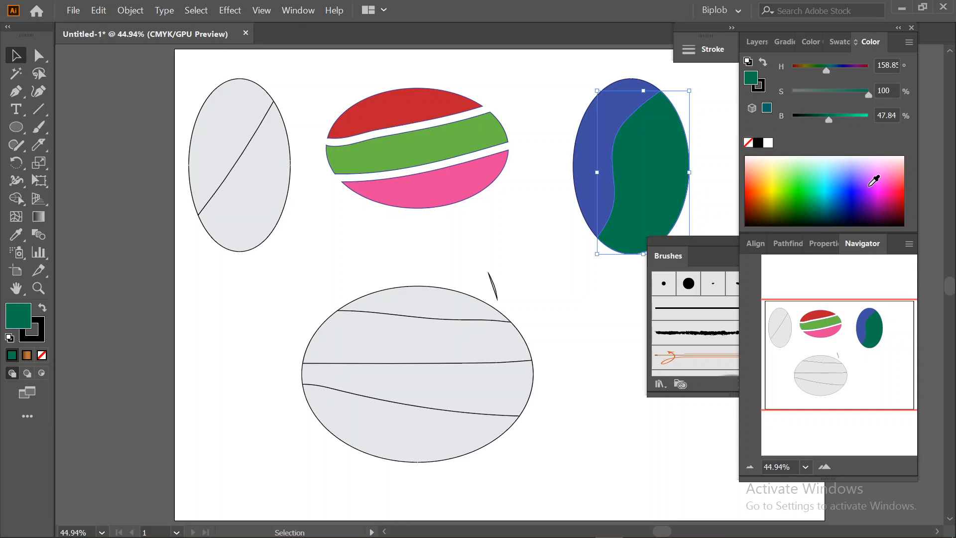
click(874, 181)
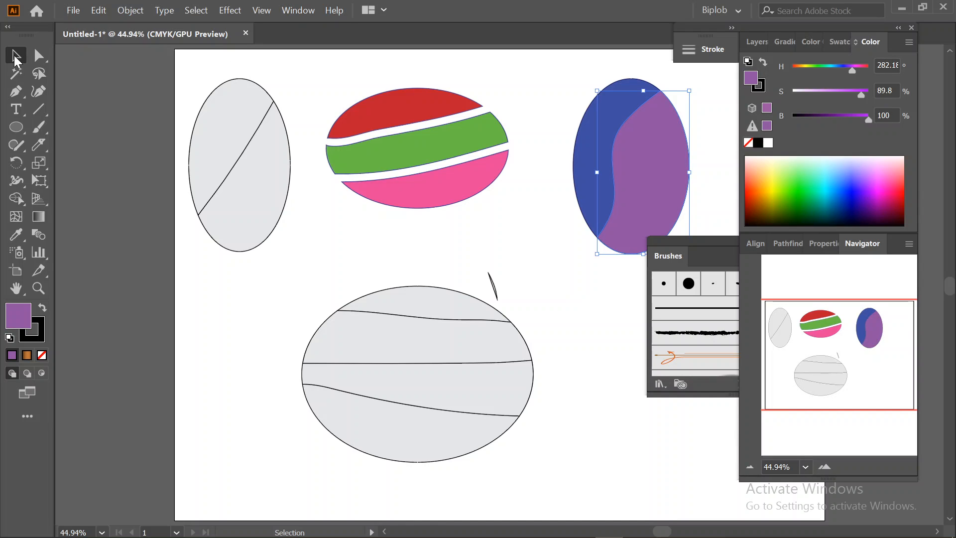
click(575, 68)
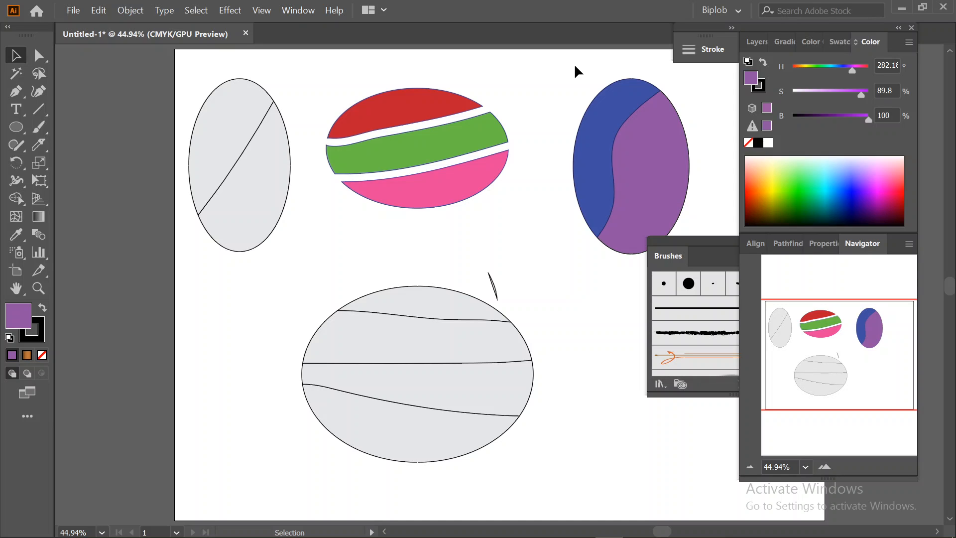
Select all artwork on the artboard and delete it
key(a)
key(ctrl+a)
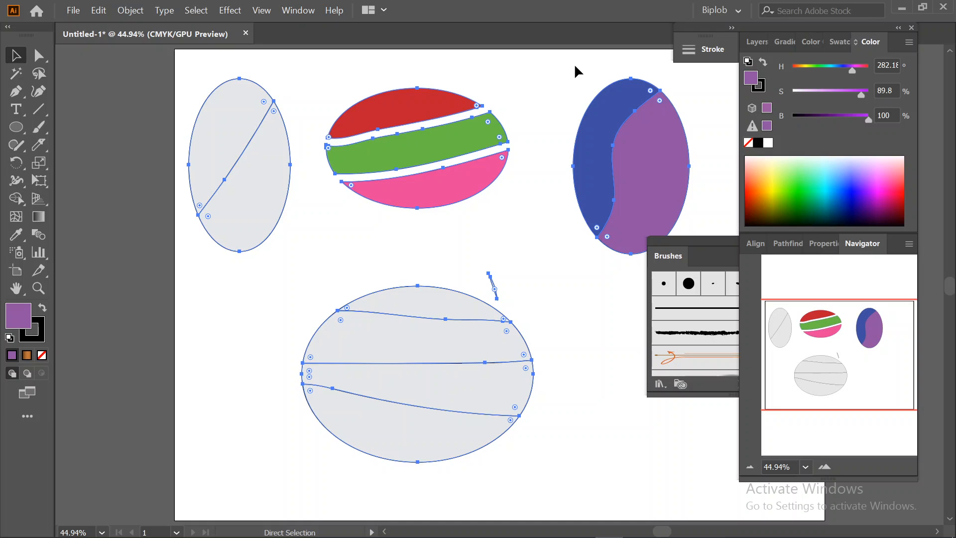
key(Delete)
key(v)
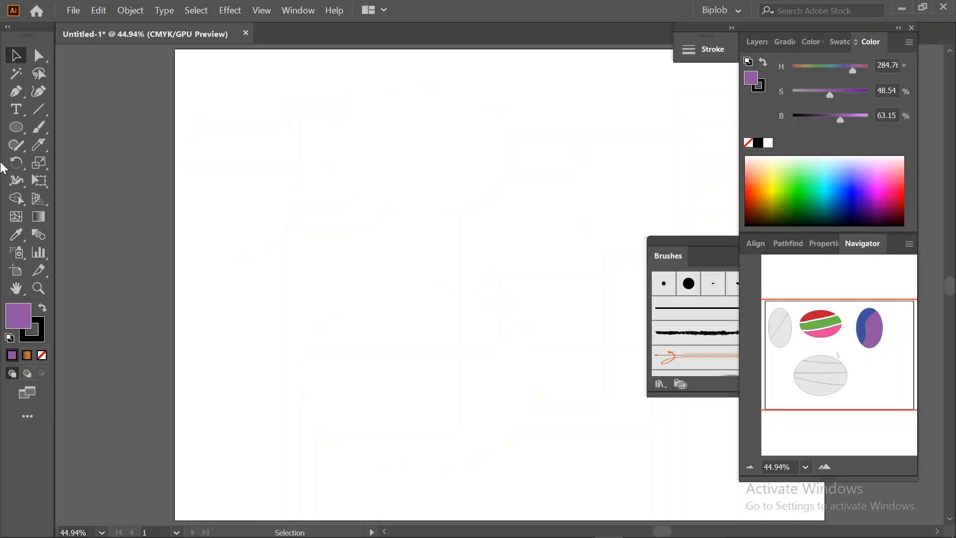
Draw a tall ellipse about 4.41 by 5.85 in near the middle of the artboard and remove its fill
click(44, 142)
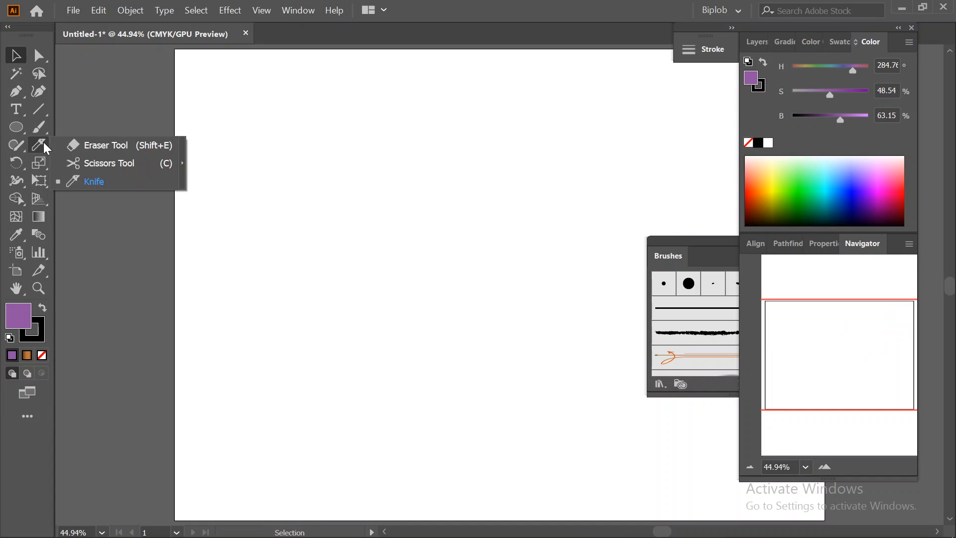
click(16, 128)
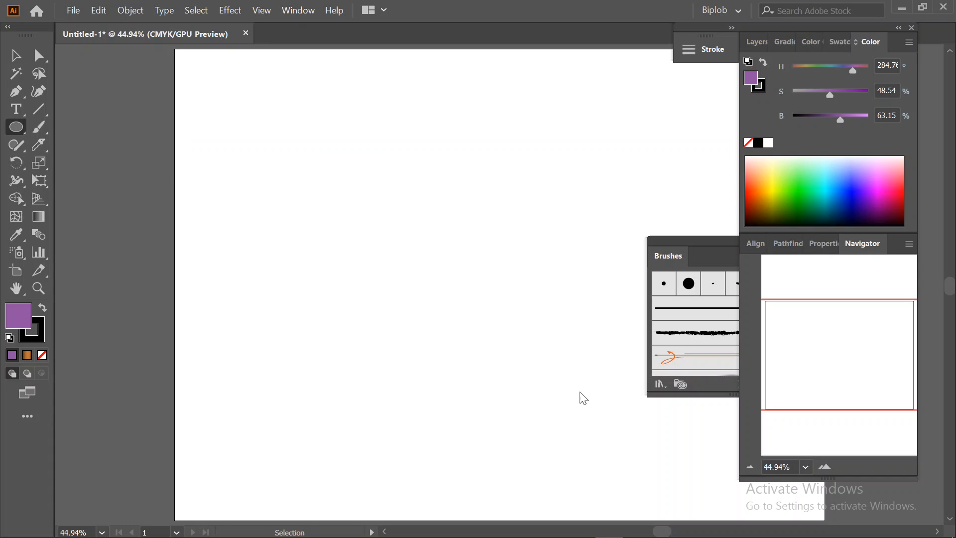
drag(324, 186, 481, 395)
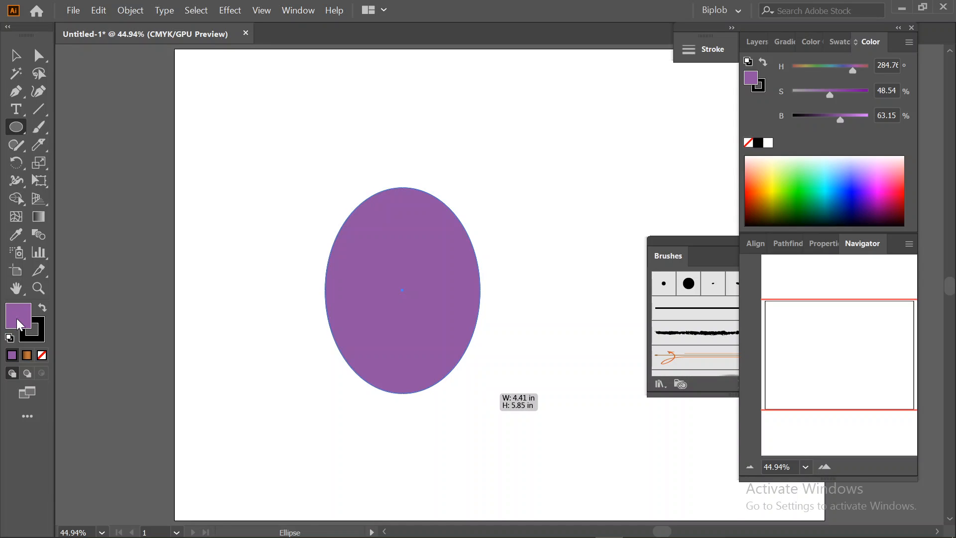
click(42, 355)
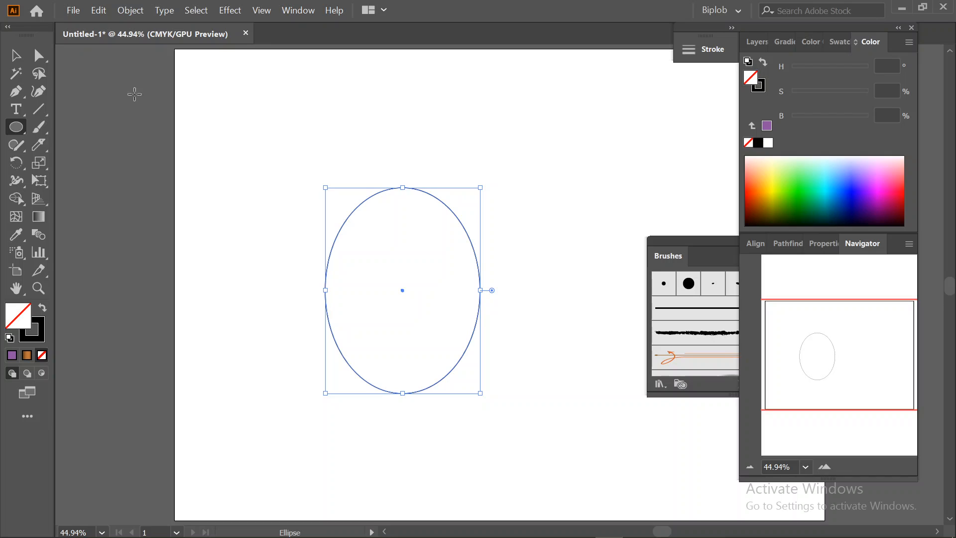
click(16, 52)
click(242, 122)
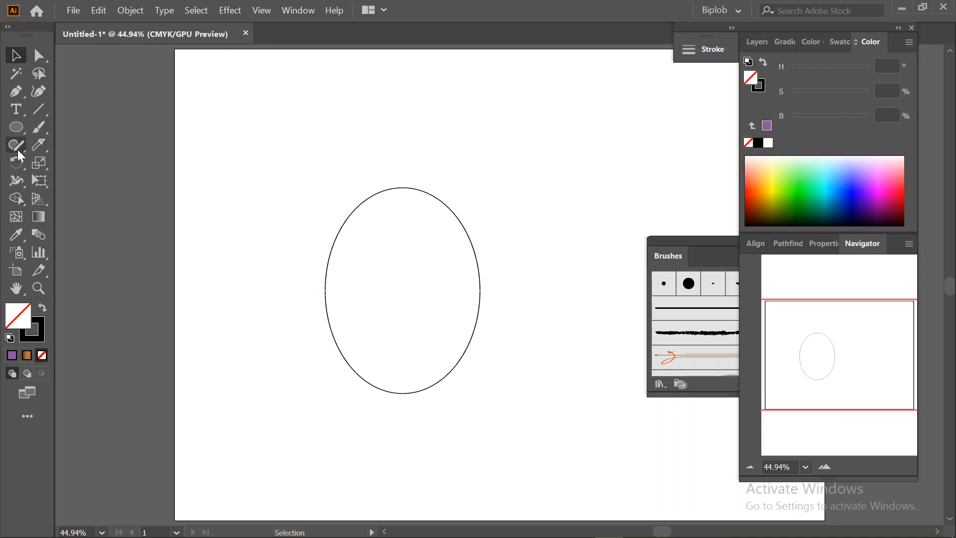
Erase a short gap in the upper right side of the ellipse's outline with the Path Eraser tool
mouse_move(18, 150)
mouse_down()
mouse_move(76, 160)
mouse_move(95, 199)
mouse_up()
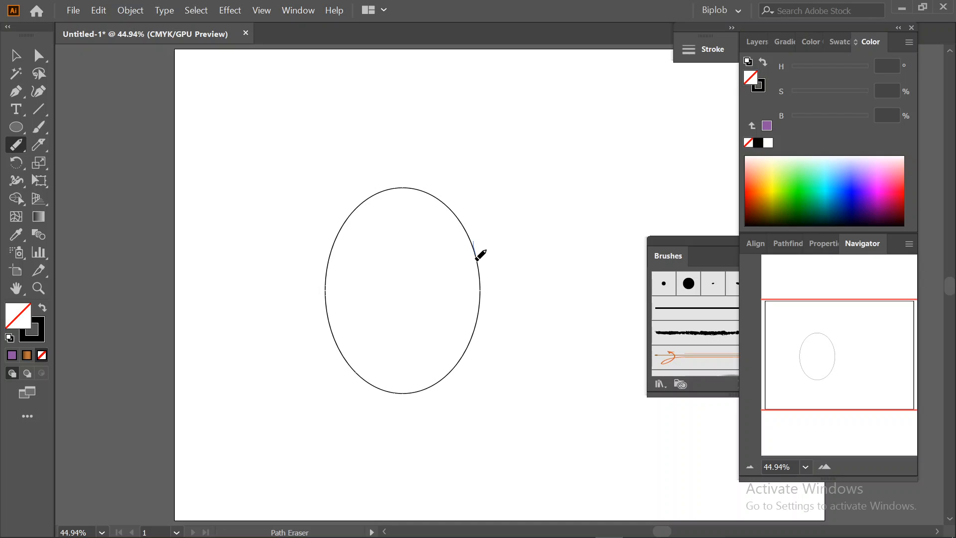
click(16, 55)
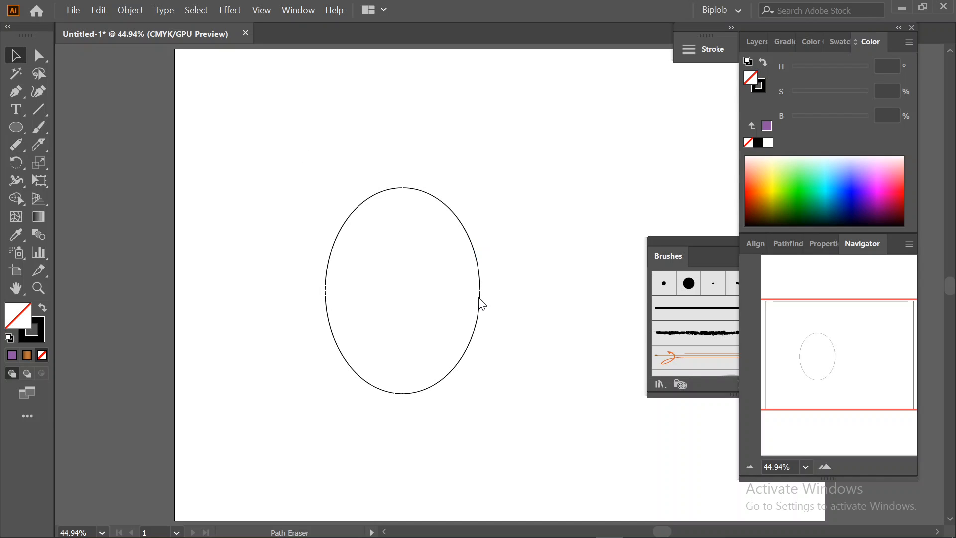
drag(324, 171, 438, 256)
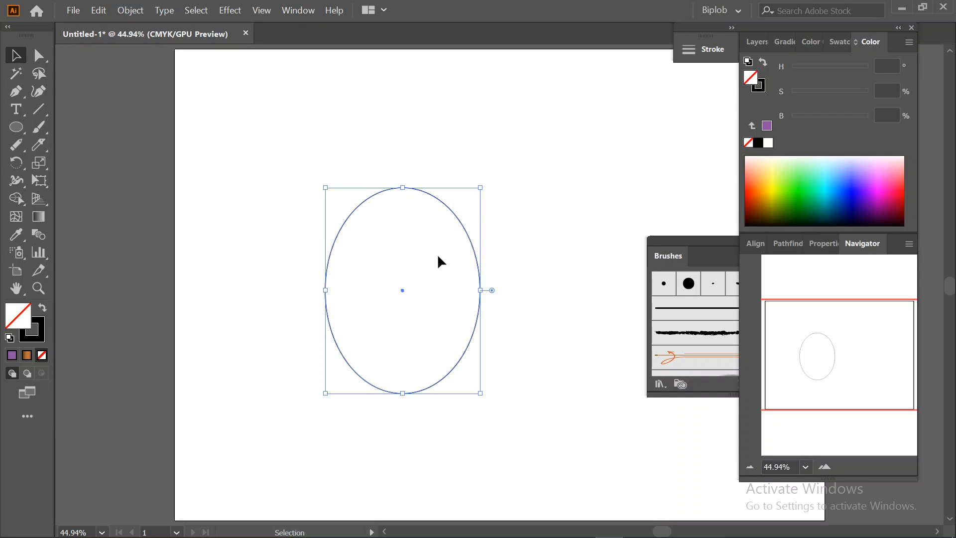
click(15, 144)
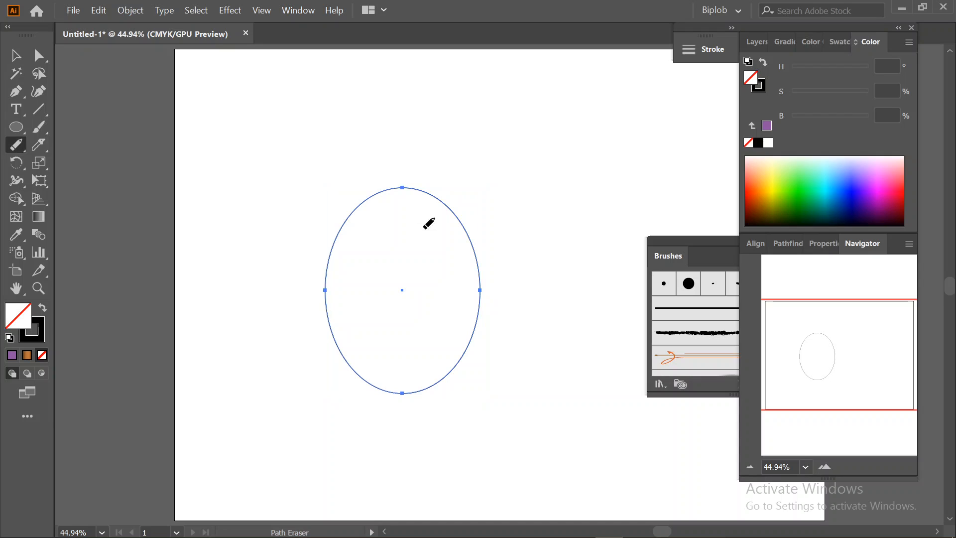
mouse_move(478, 259)
mouse_down()
mouse_move(478, 279)
mouse_move(478, 269)
mouse_up()
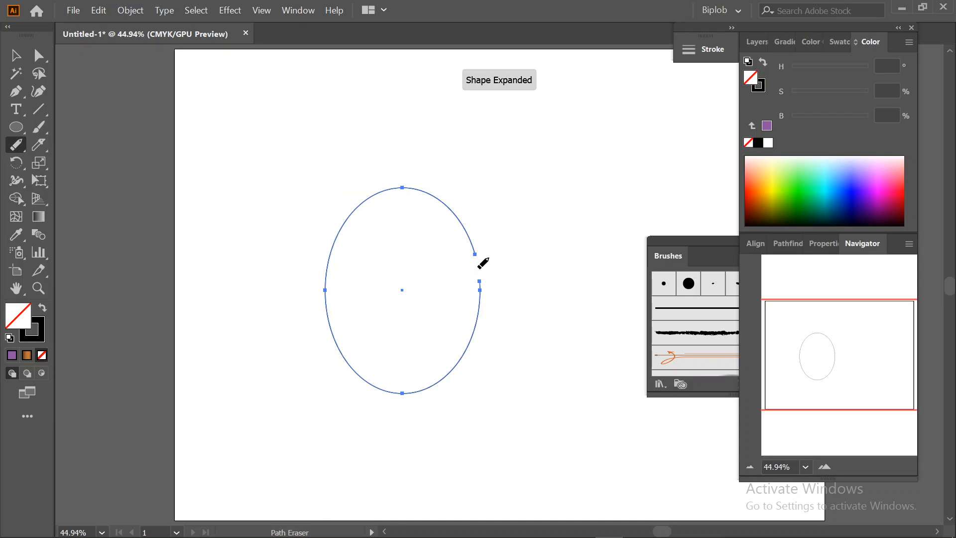
key(v)
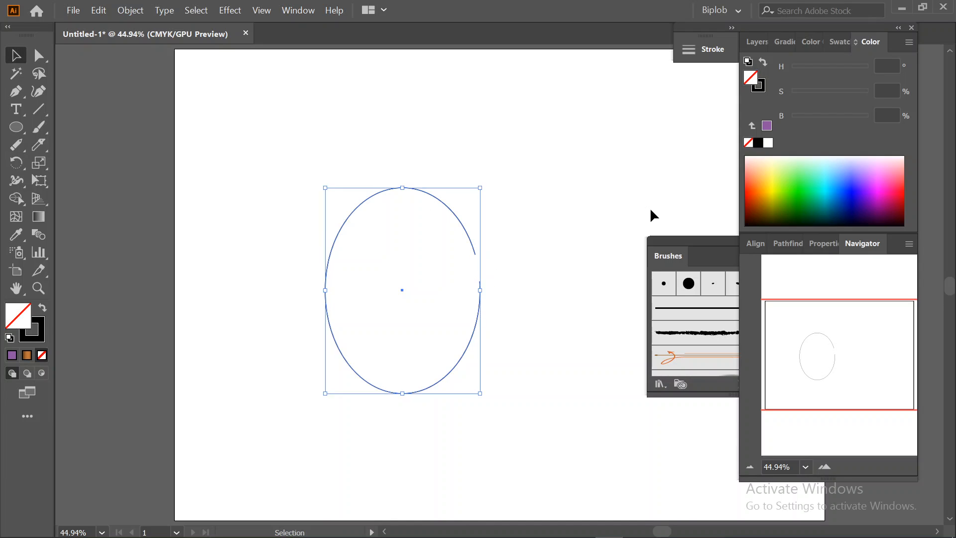
click(578, 209)
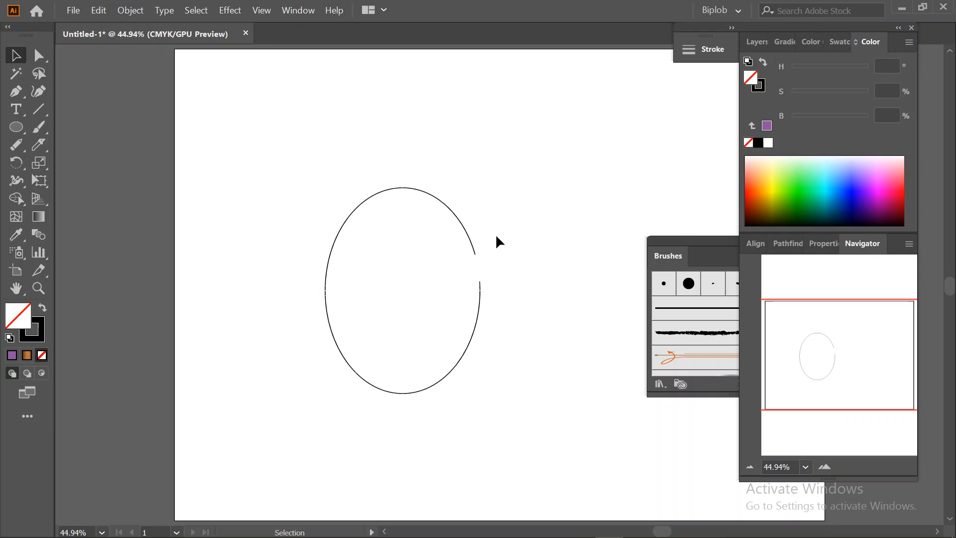
Set the start arrowhead of the open ellipse path to Arrow 19
click(473, 246)
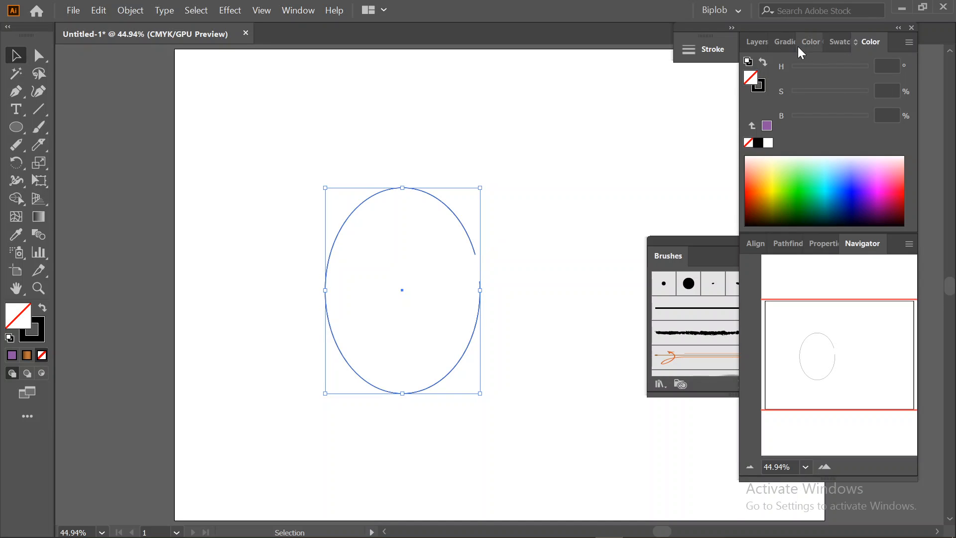
click(712, 49)
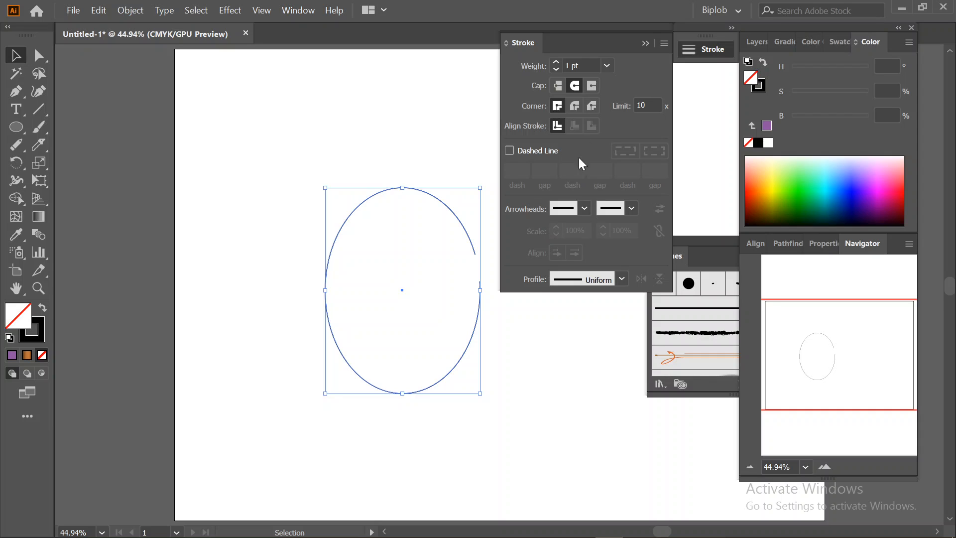
click(582, 209)
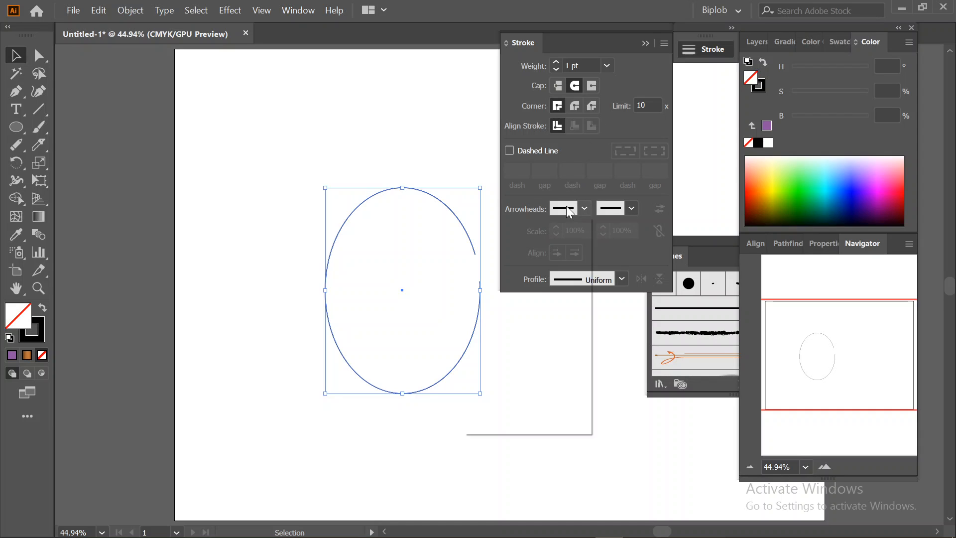
click(583, 210)
click(583, 212)
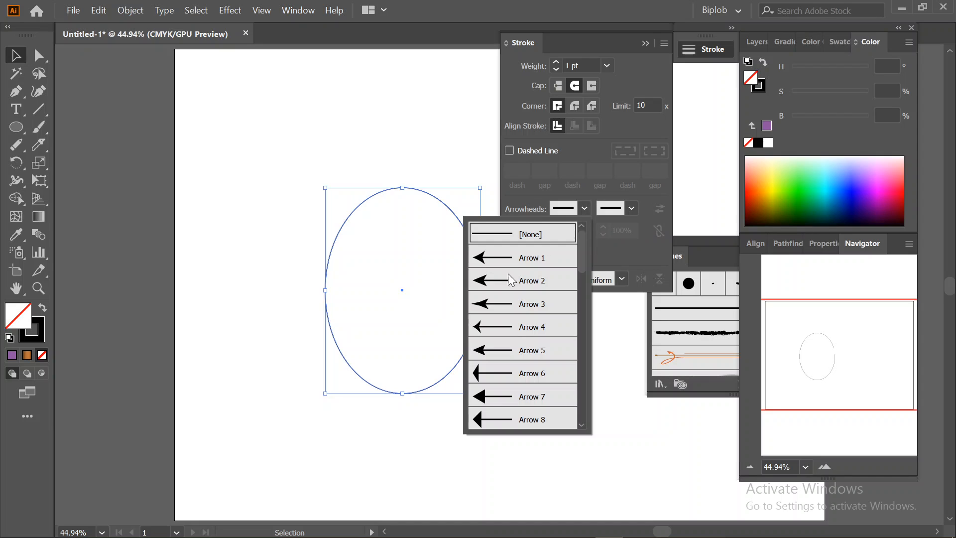
scroll(516, 333, down, 5)
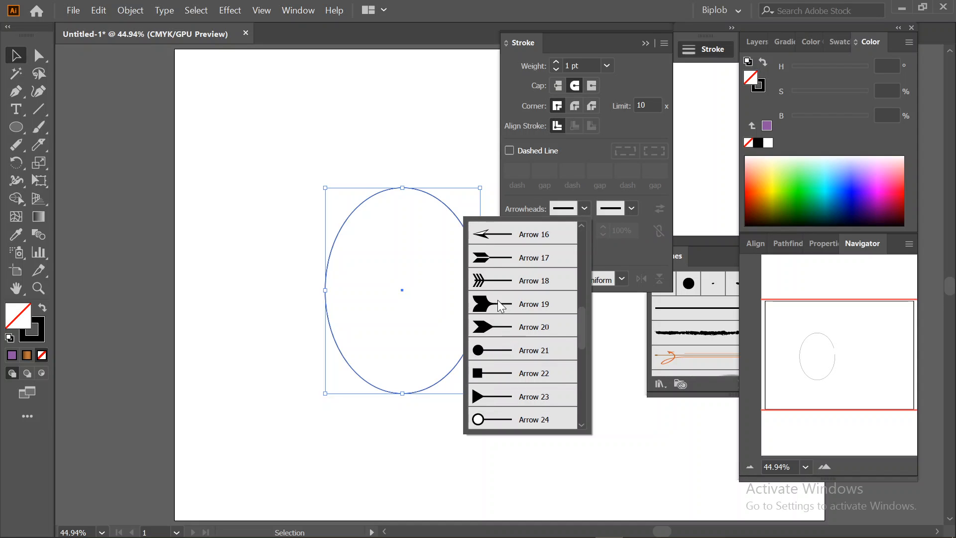
click(518, 335)
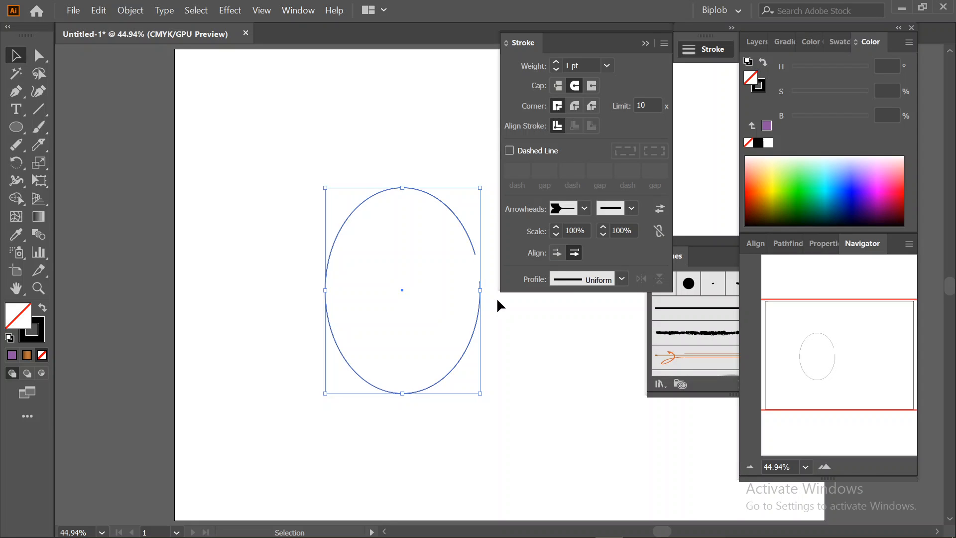
Set the end arrowhead of the open ellipse path to Arrow 7 and collapse the stroke settings
click(630, 211)
click(573, 259)
click(627, 211)
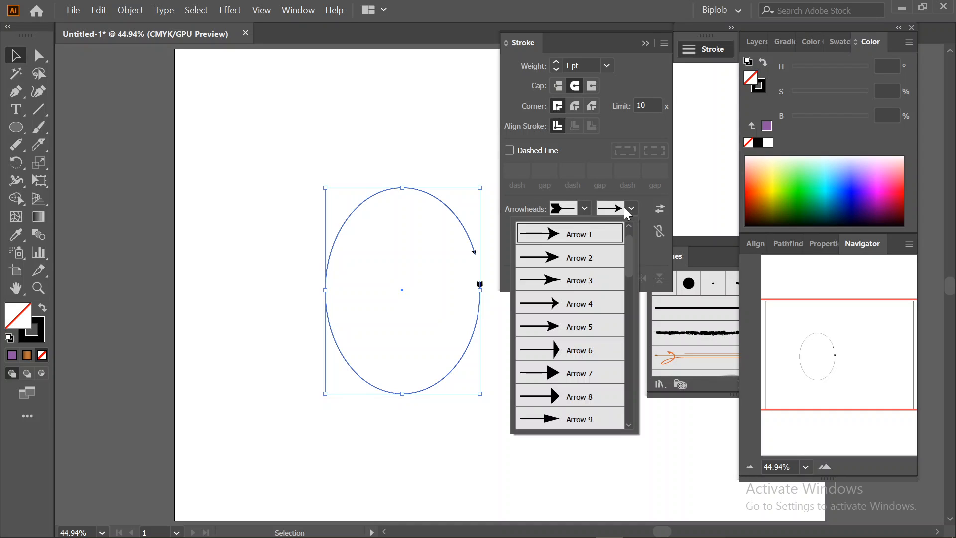
click(569, 374)
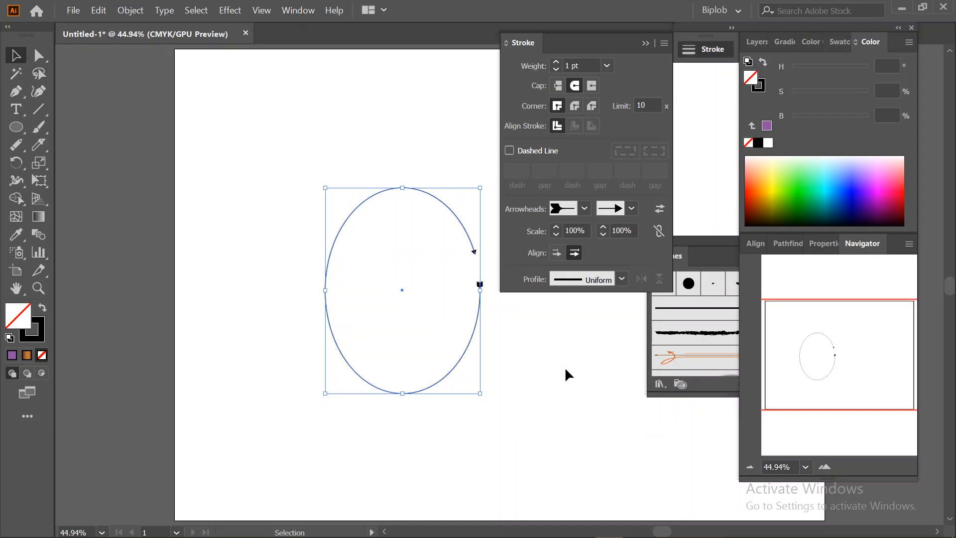
click(628, 209)
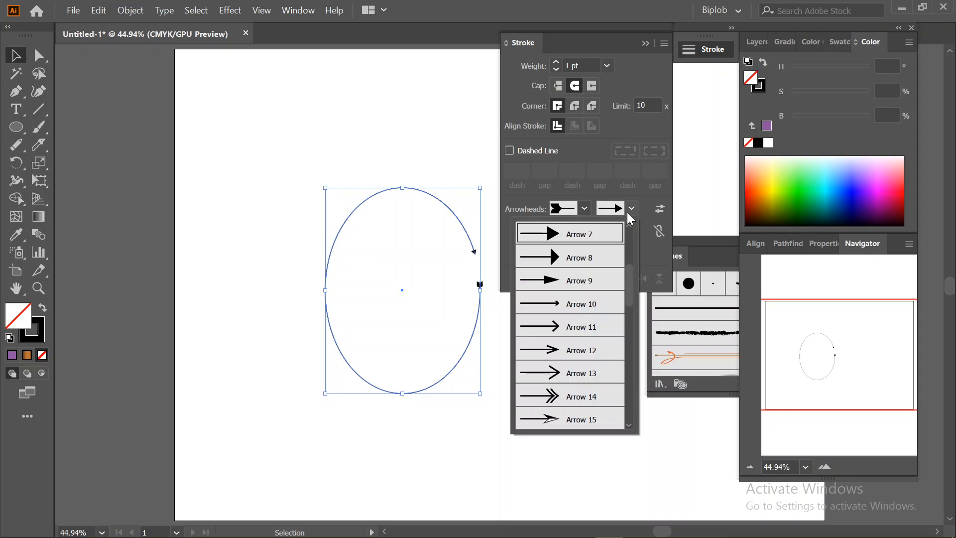
click(564, 272)
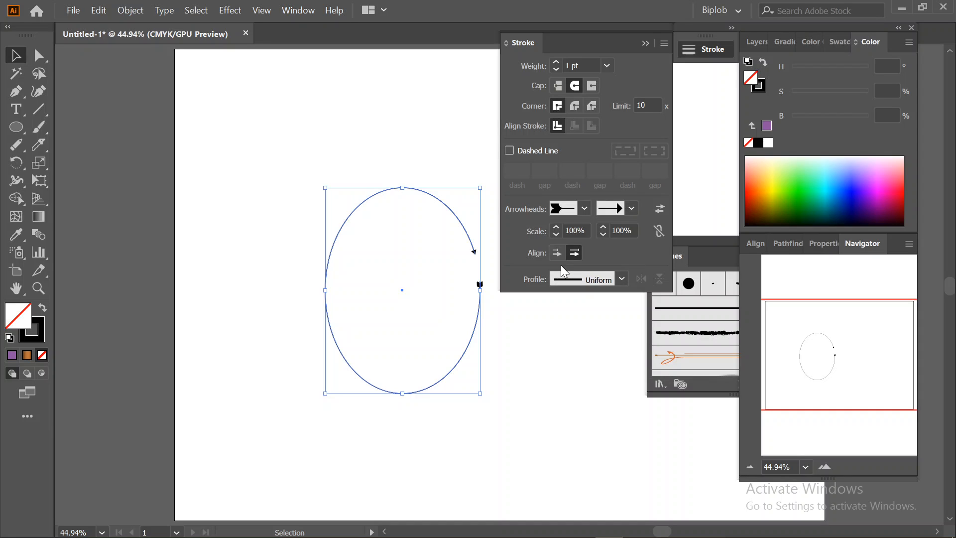
click(646, 44)
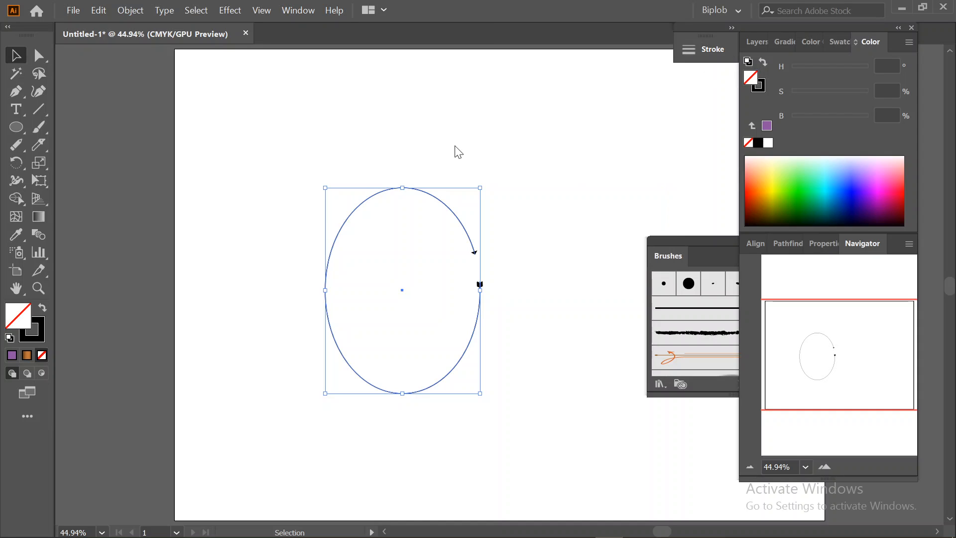
Cut the open ellipse path just left of its top with the Scissors tool and move the upper right arc away from the rest
click(257, 129)
drag(348, 174, 369, 220)
drag(38, 144, 107, 164)
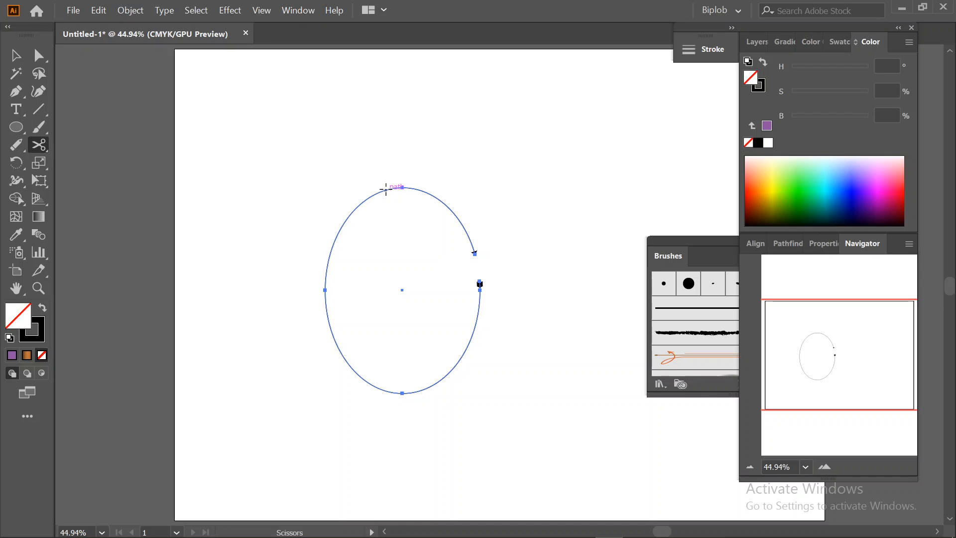
click(387, 190)
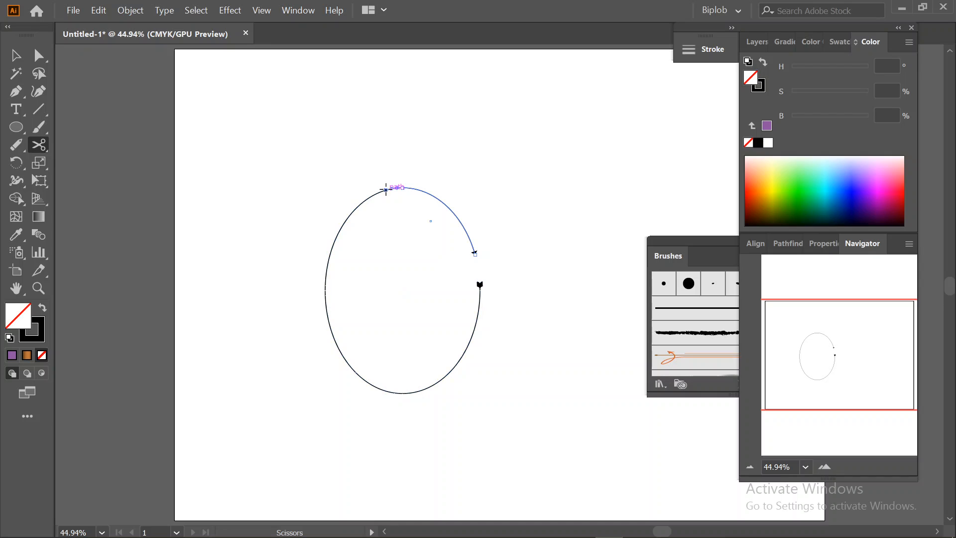
click(15, 55)
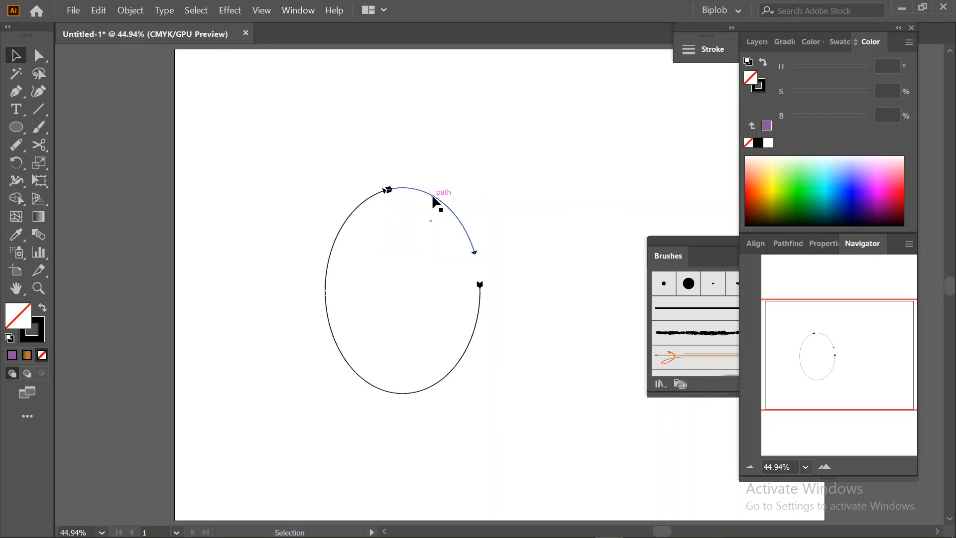
drag(438, 198, 482, 173)
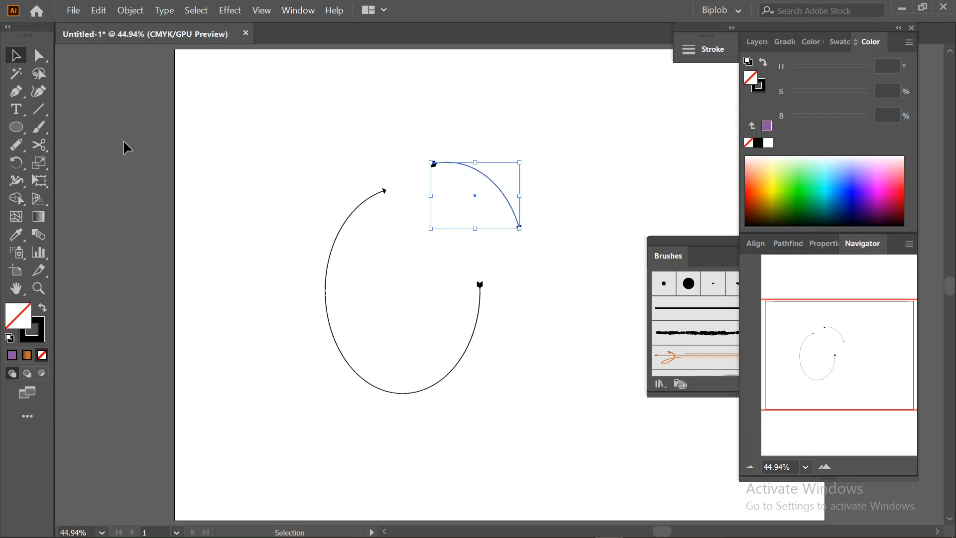
click(489, 134)
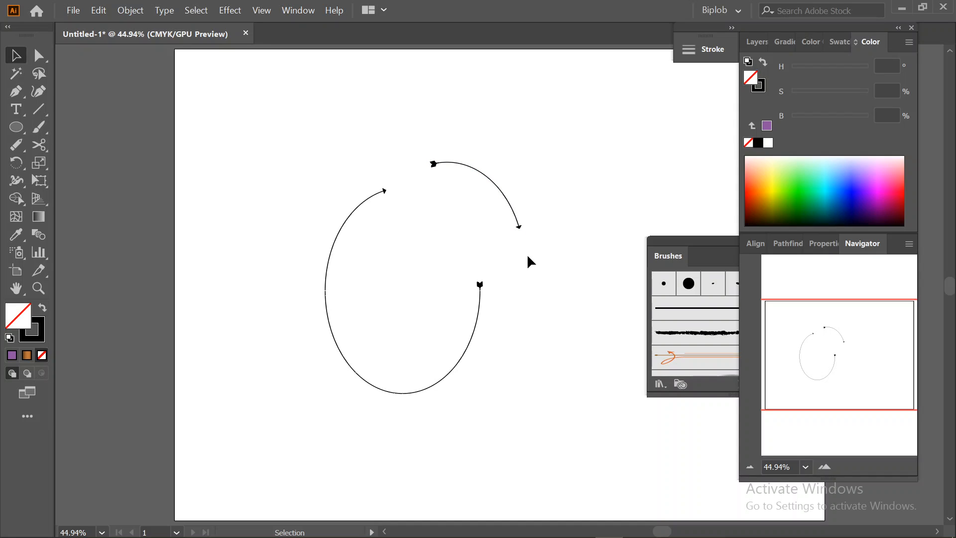
Cut the open ellipse path on its left side with the Scissors tool and move the upper left arc away from the rest
click(20, 149)
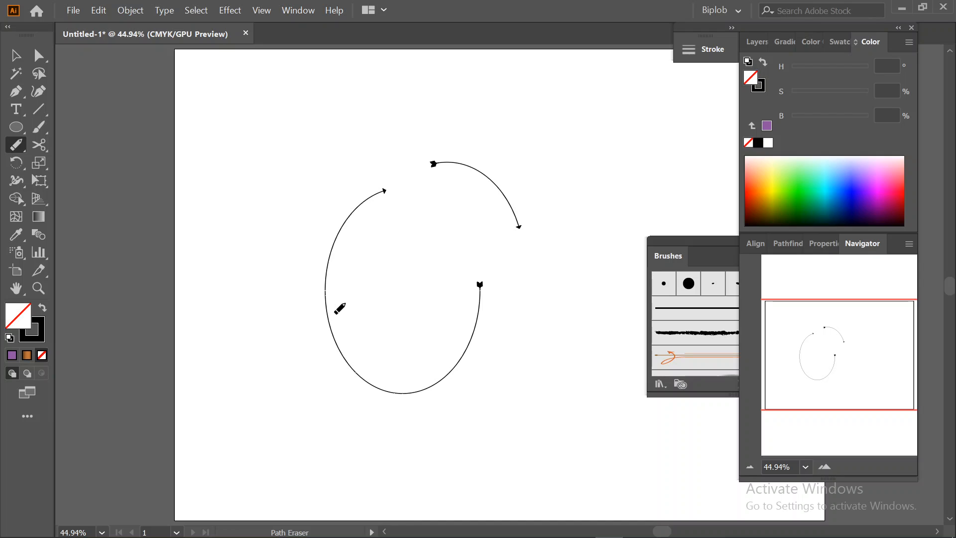
click(16, 56)
drag(355, 263, 356, 270)
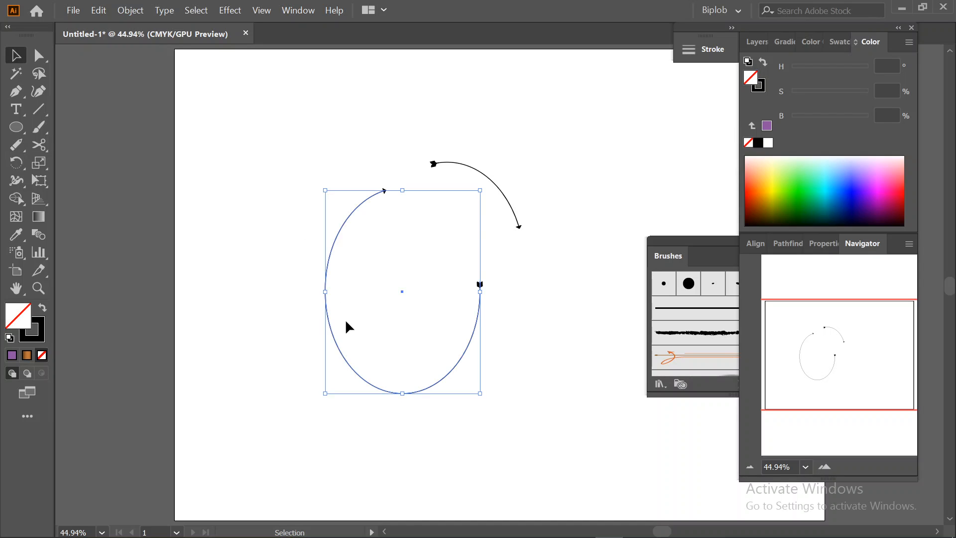
click(20, 148)
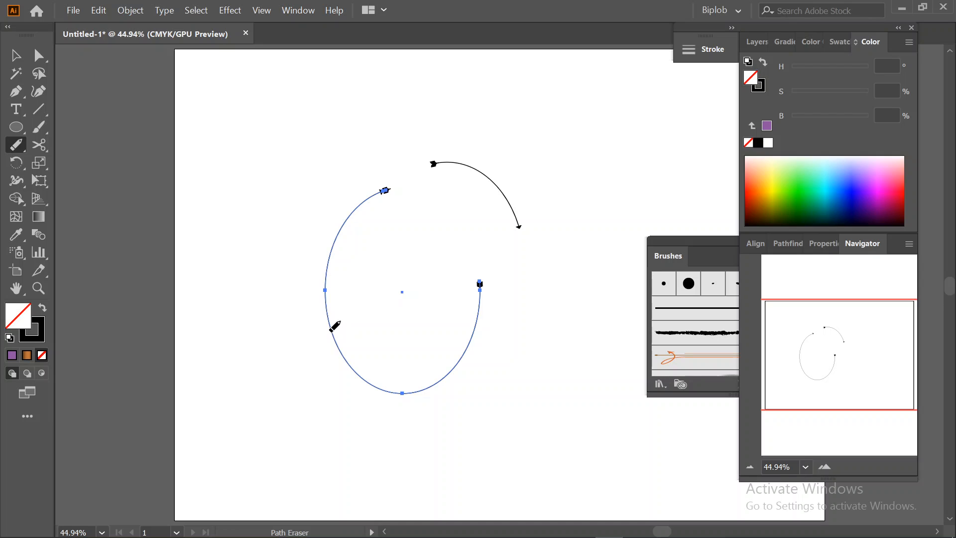
click(16, 145)
click(39, 146)
click(326, 269)
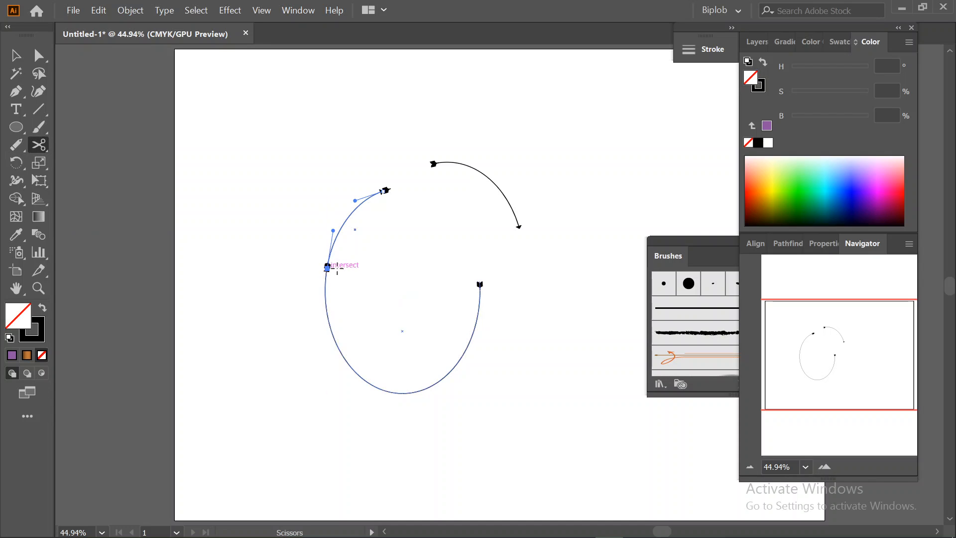
key(v)
click(259, 166)
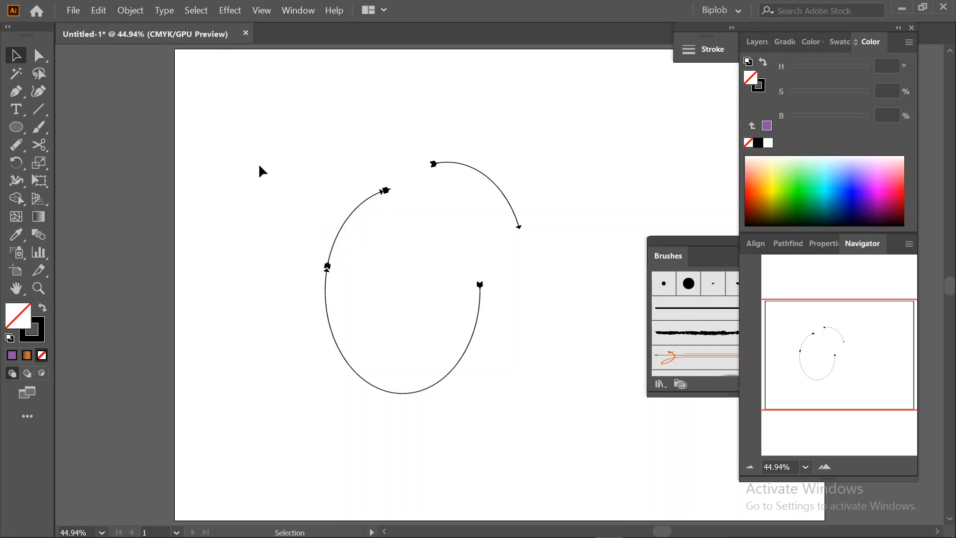
drag(368, 196, 272, 130)
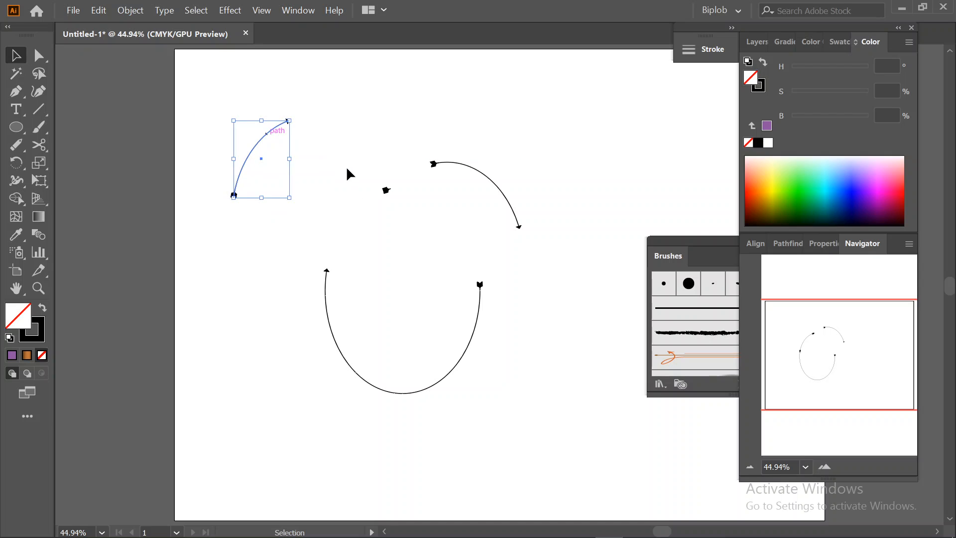
click(331, 134)
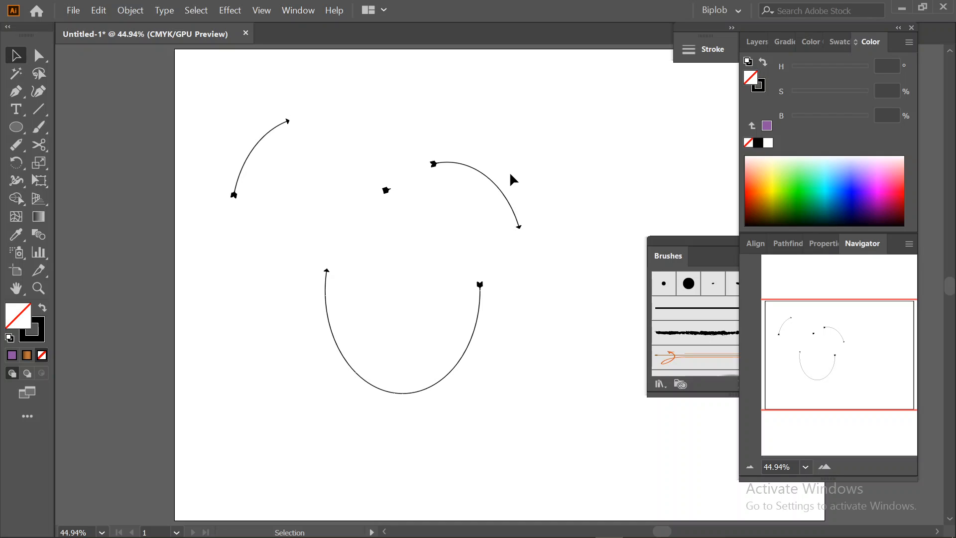
Delete all the cut ellipse pieces from the artboard
click(388, 392)
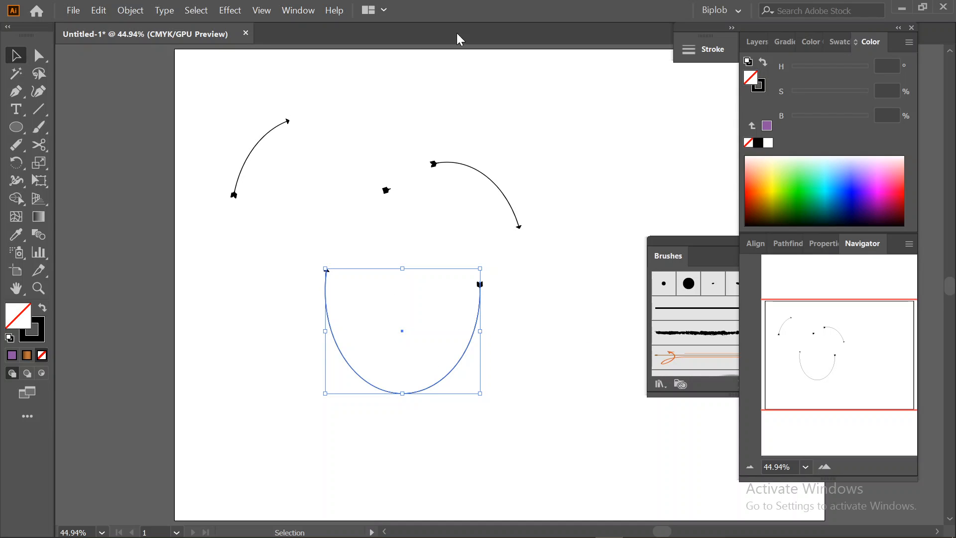
click(39, 144)
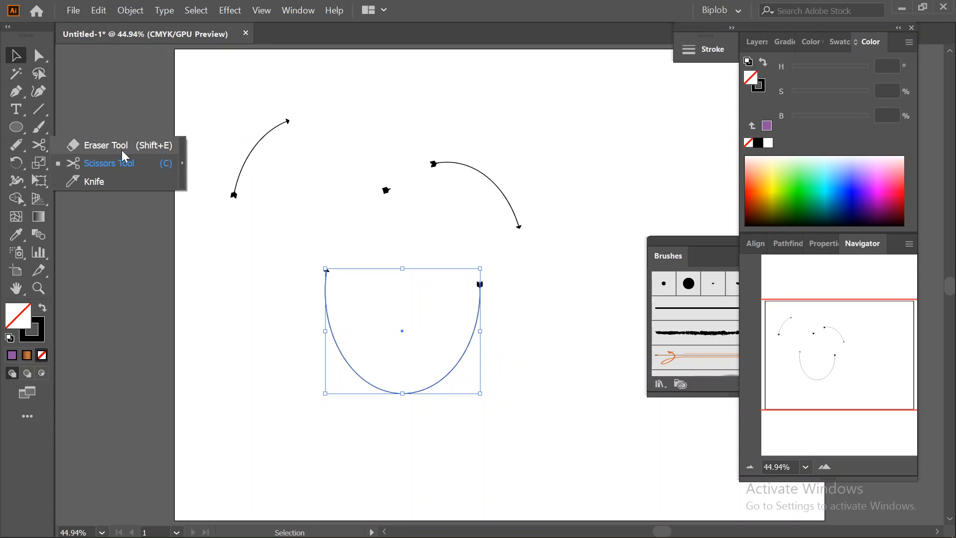
drag(246, 103, 576, 406)
key(Delete)
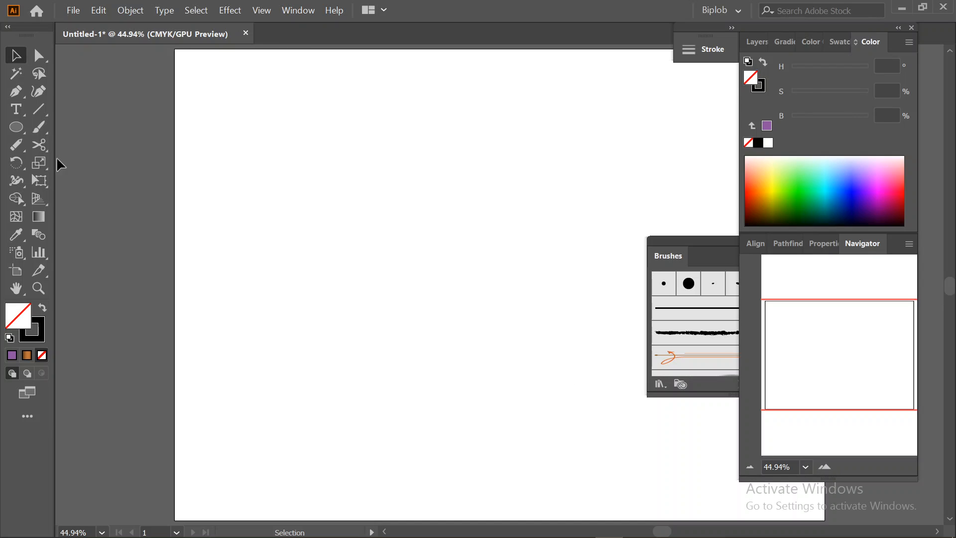
Draw a rectangle in the upper middle of the artboard with the Rectangle tool
drag(41, 149, 77, 144)
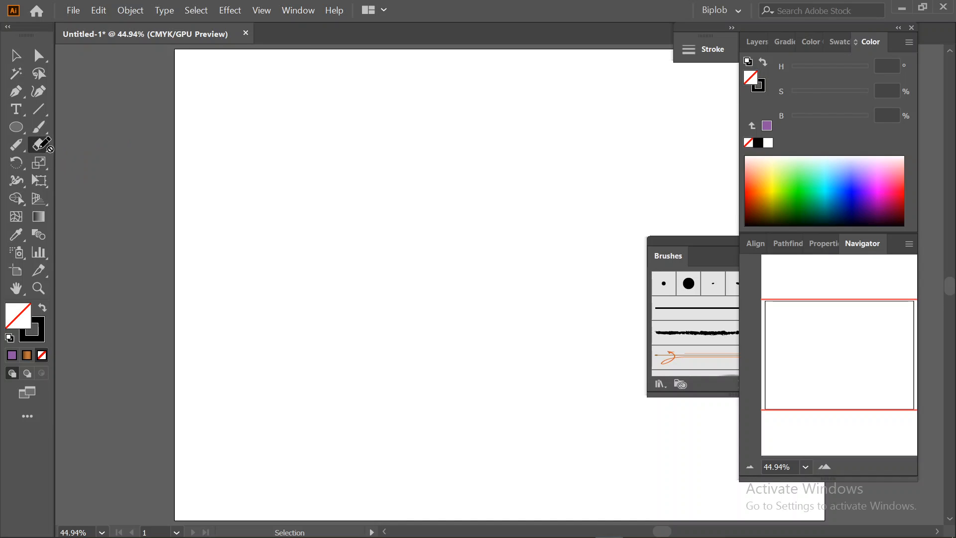
drag(21, 142, 70, 144)
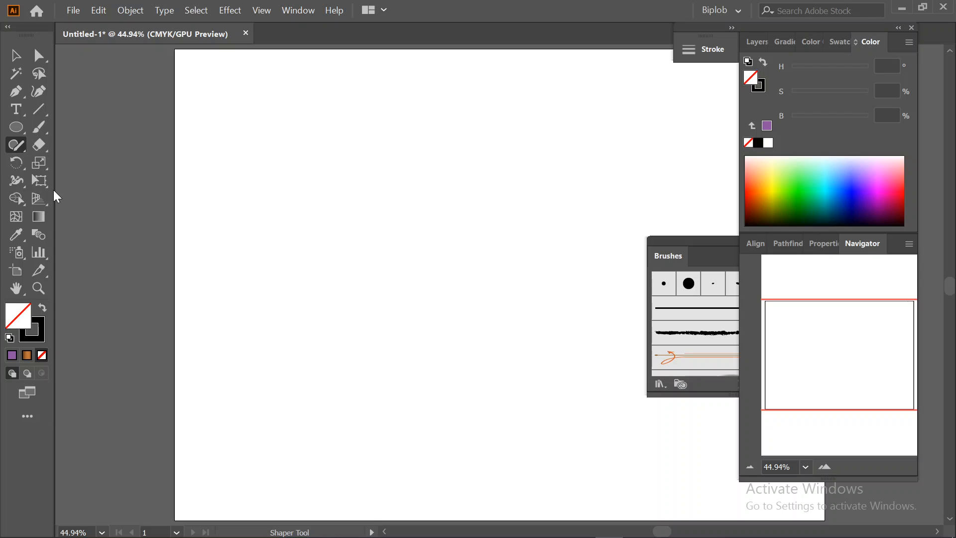
click(14, 125)
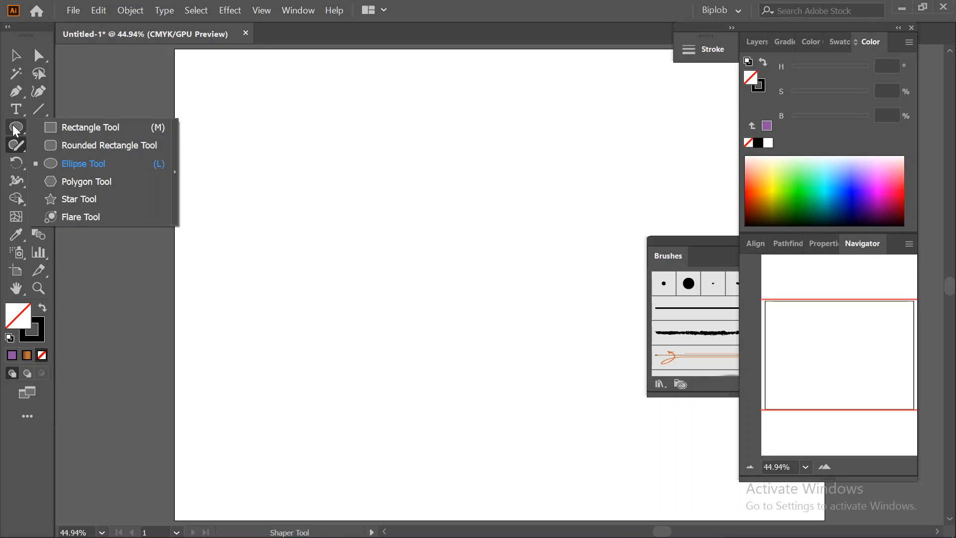
click(119, 128)
drag(289, 161, 506, 326)
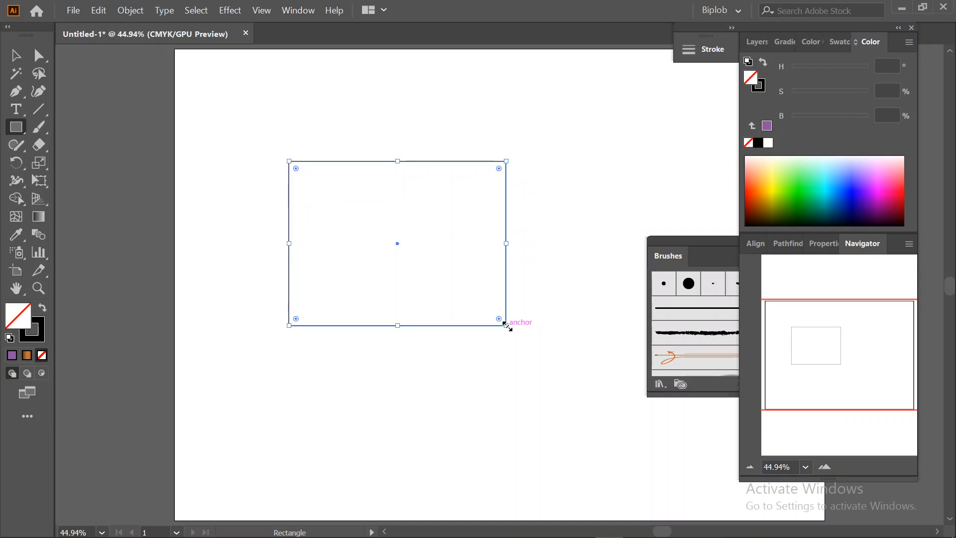
drag(289, 161, 506, 326)
Scale the rectangle down to a small rectangle with the Scale tool
click(42, 163)
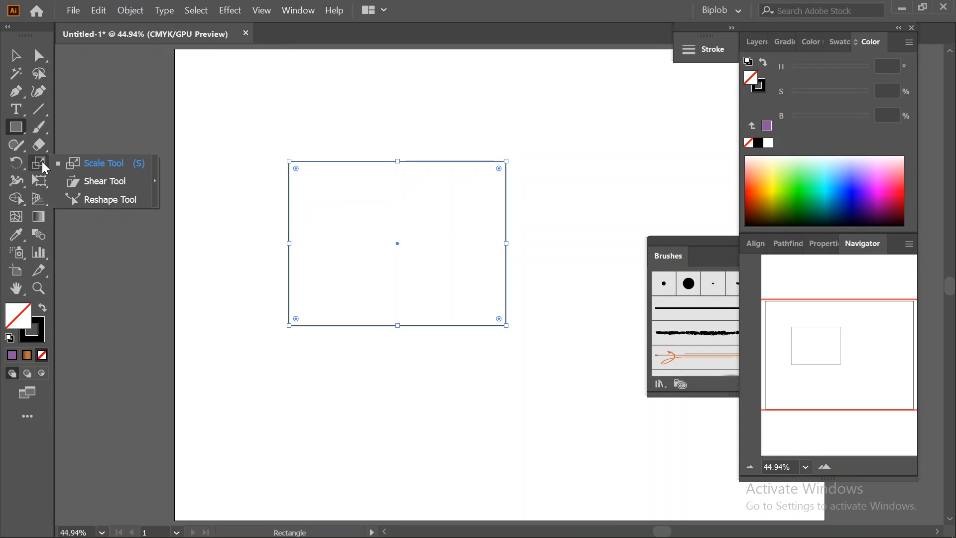
click(95, 164)
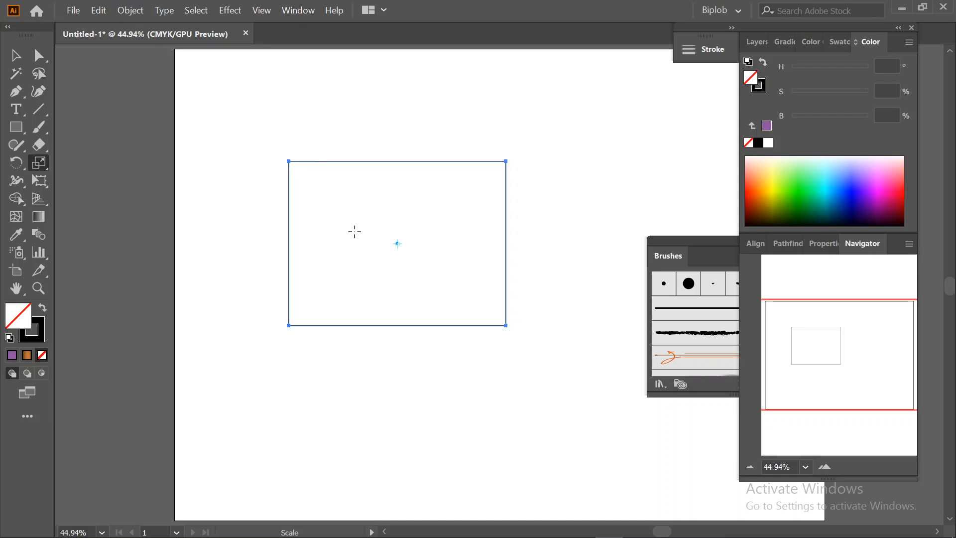
click(302, 176)
drag(509, 326, 421, 294)
click(395, 276)
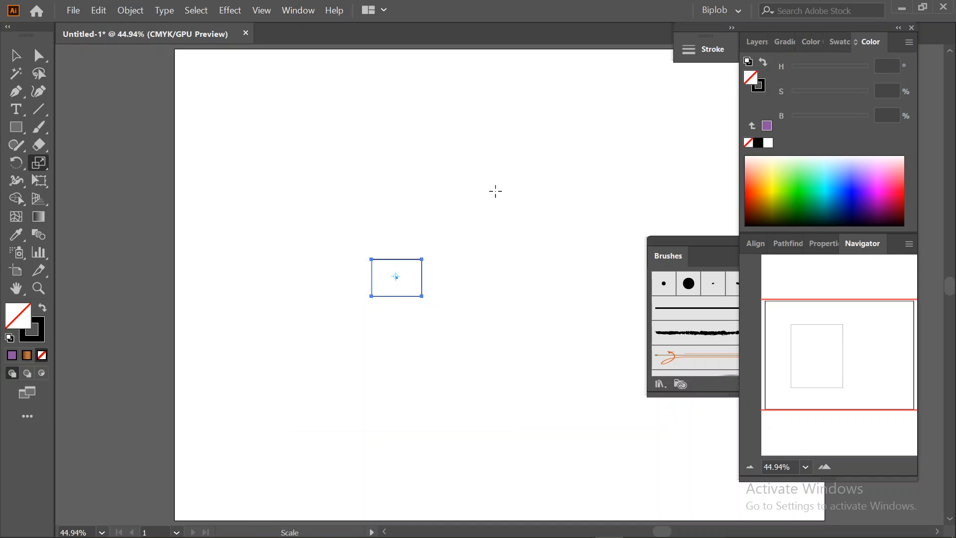
Draw a rectangle above the small one and shift its top edge to the right to form a slanted parallelogram
click(16, 127)
drag(285, 83, 417, 219)
click(47, 58)
drag(234, 70, 528, 135)
drag(353, 85, 447, 81)
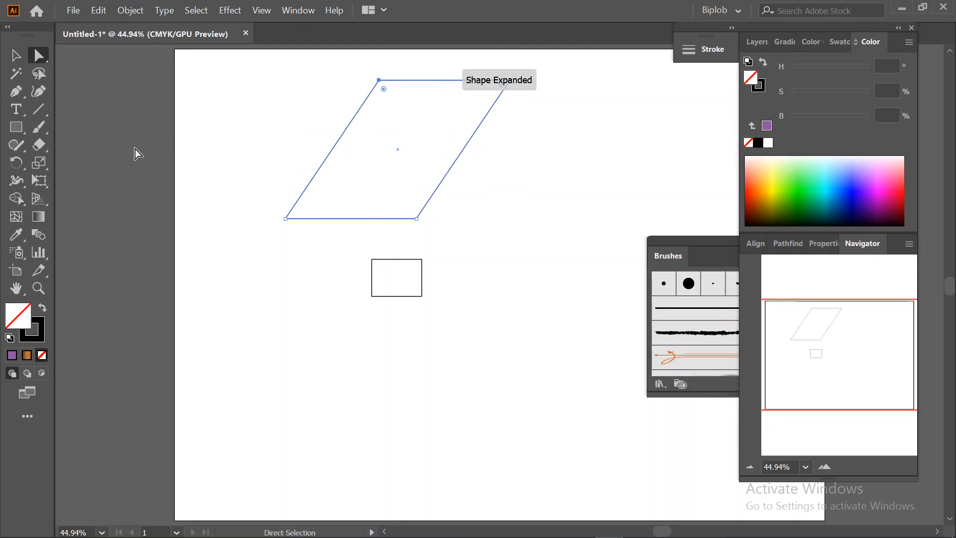
Draw a wide rectangle below the small one and stretch it horizontally past the artboard edges with the Scale tool
click(16, 127)
drag(272, 349, 491, 489)
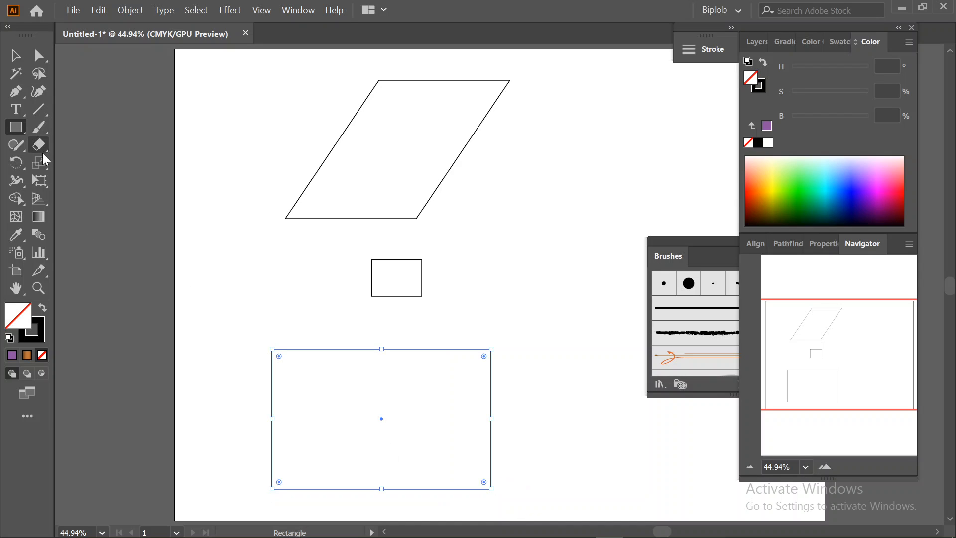
click(39, 145)
click(39, 163)
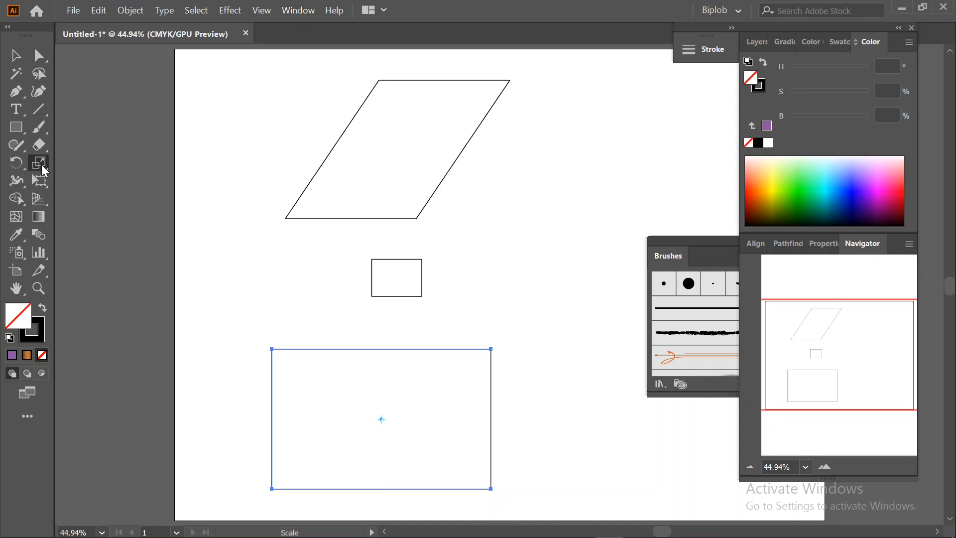
drag(379, 349, 321, 351)
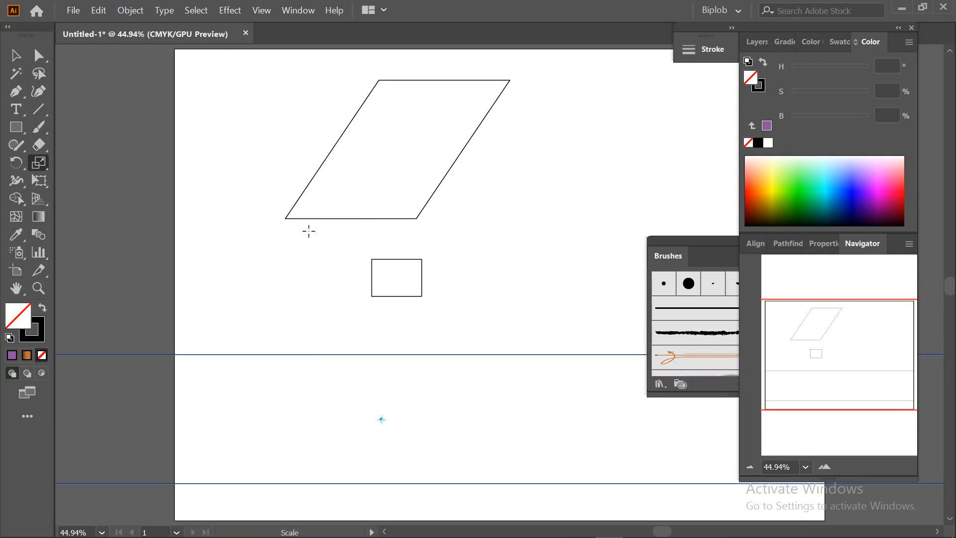
Delete all the artwork and draw a new rectangle in the upper middle of the artboard
key(ctrl+a)
key(Delete)
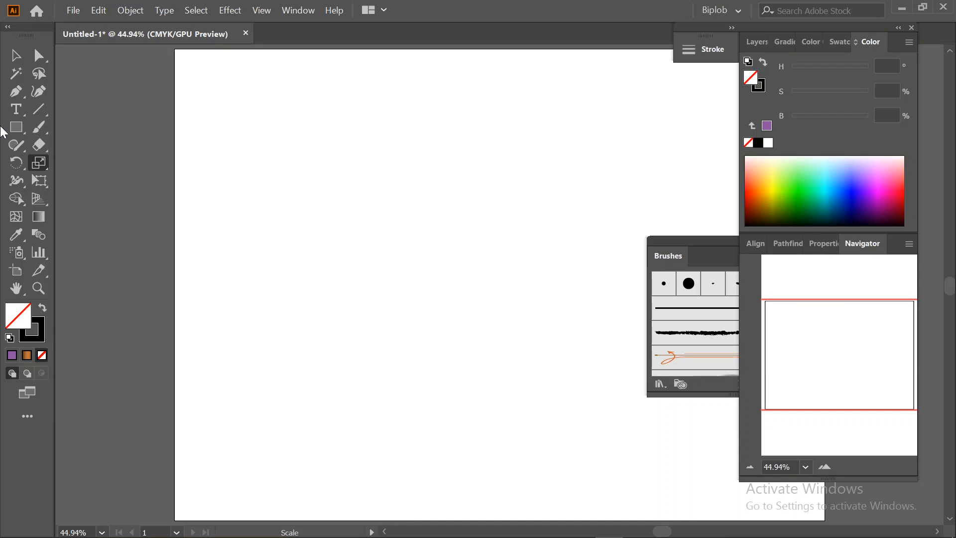
click(16, 127)
mouse_move(334, 129)
mouse_down()
mouse_move(454, 231)
mouse_move(548, 281)
mouse_up()
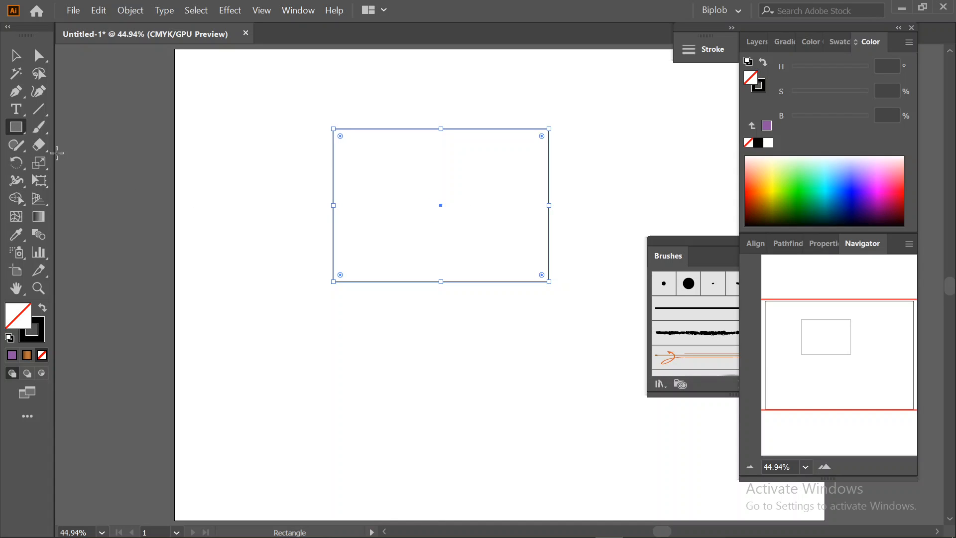
Select the rectangle's top edge, scale it inward to a single point to form a triangle, and undo the scaling
click(39, 54)
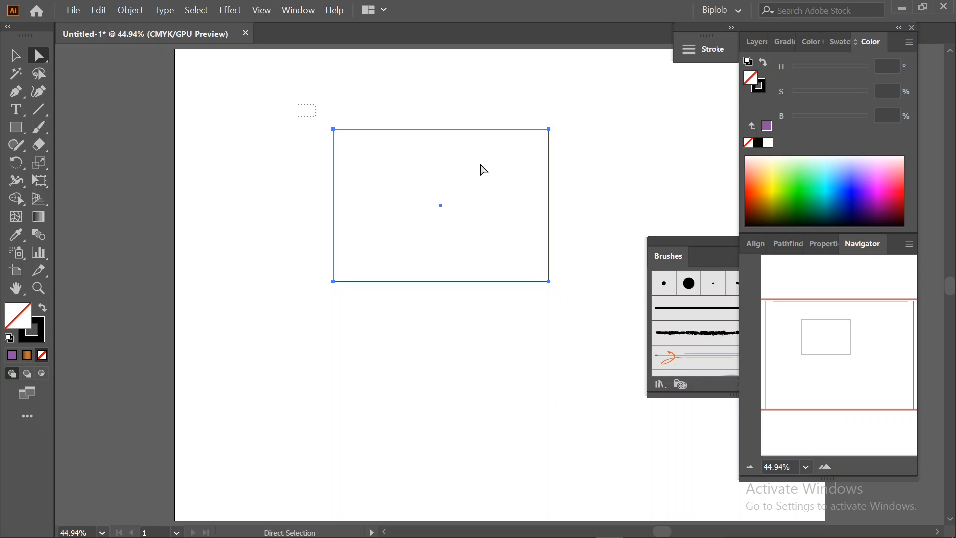
drag(483, 170, 632, 156)
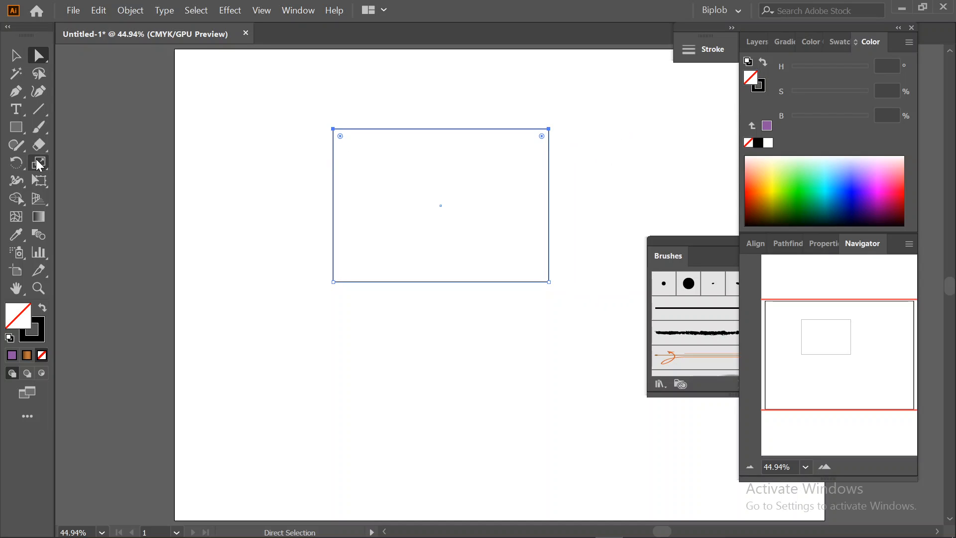
click(40, 163)
mouse_move(431, 129)
mouse_down()
mouse_move(477, 125)
mouse_move(406, 139)
mouse_move(449, 137)
mouse_move(440, 136)
mouse_up()
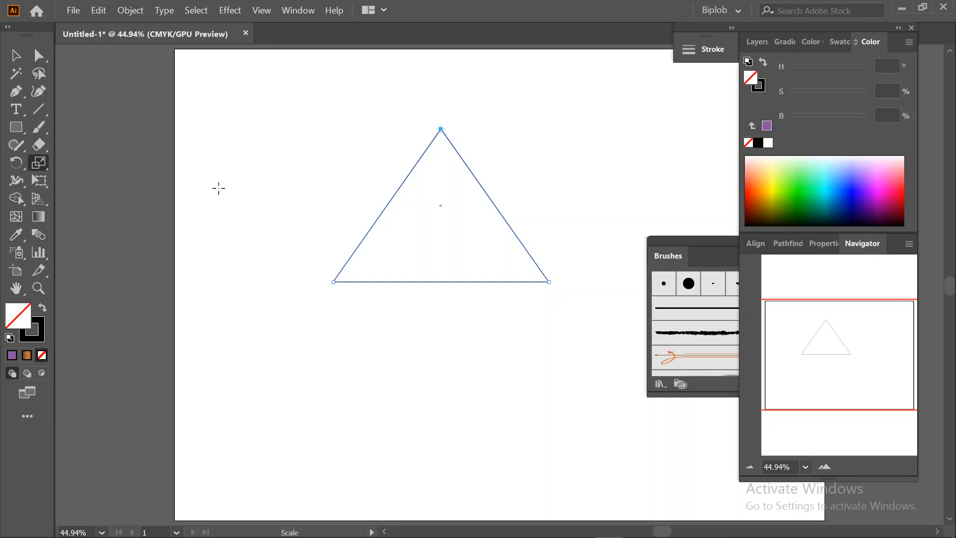
key(a)
key(ctrl+z)
Widen the rectangle's top edge to 220% with the Scale tool to form an inverted trapezoid, and undo the scaling
key(s)
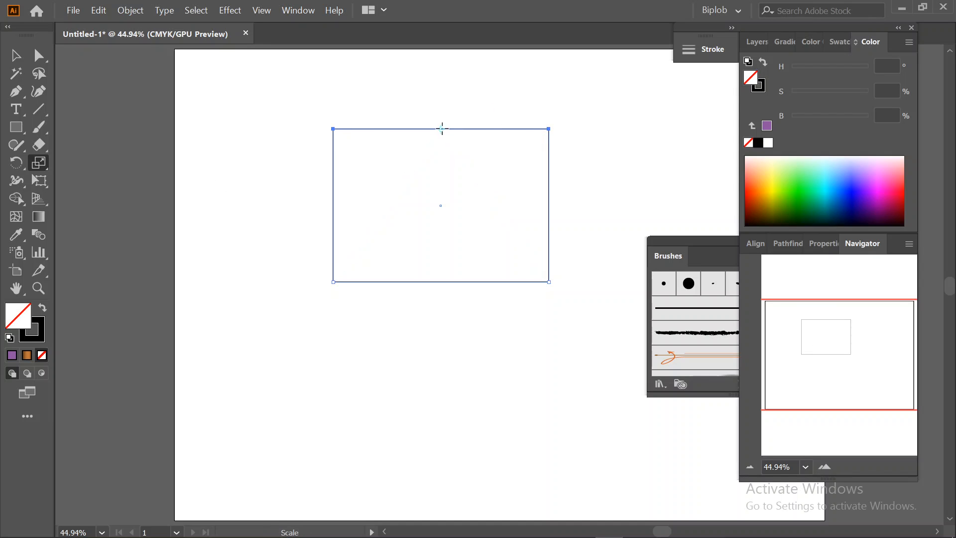
mouse_move(439, 129)
mouse_down()
mouse_move(455, 127)
mouse_move(418, 133)
mouse_move(446, 132)
mouse_move(438, 132)
mouse_up()
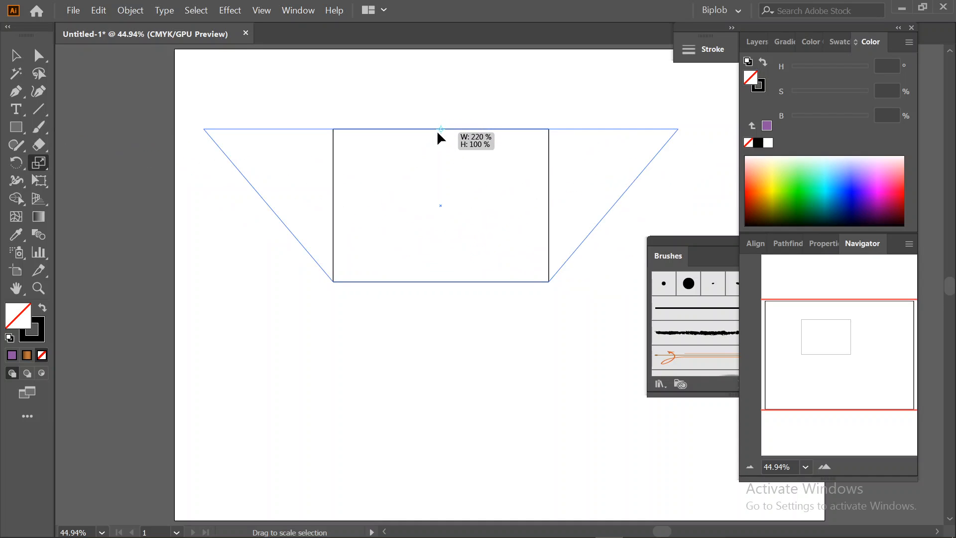
drag(425, 302, 423, 301)
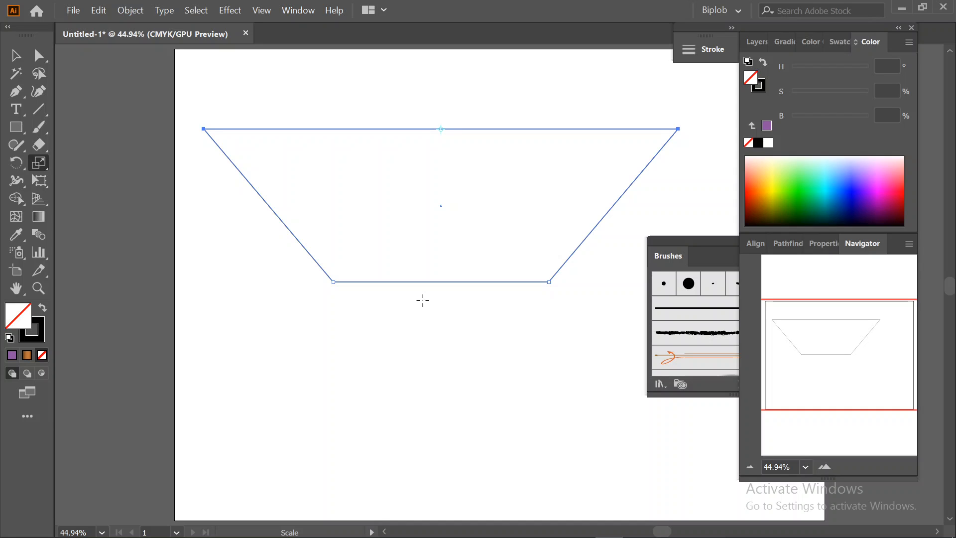
key(ctrl+z)
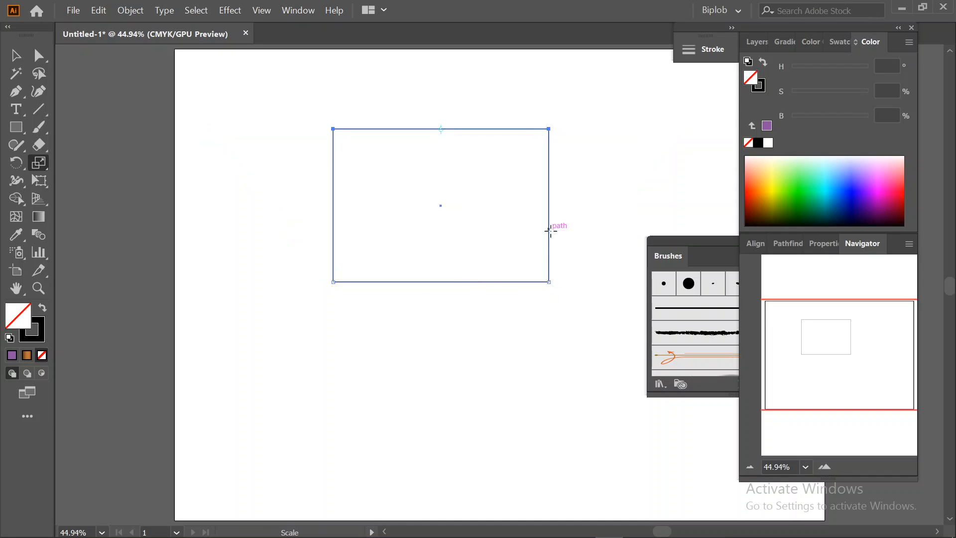
Try to scale only the rectangle's lower right corner anchor with the Scale tool
click(39, 56)
drag(596, 228, 544, 297)
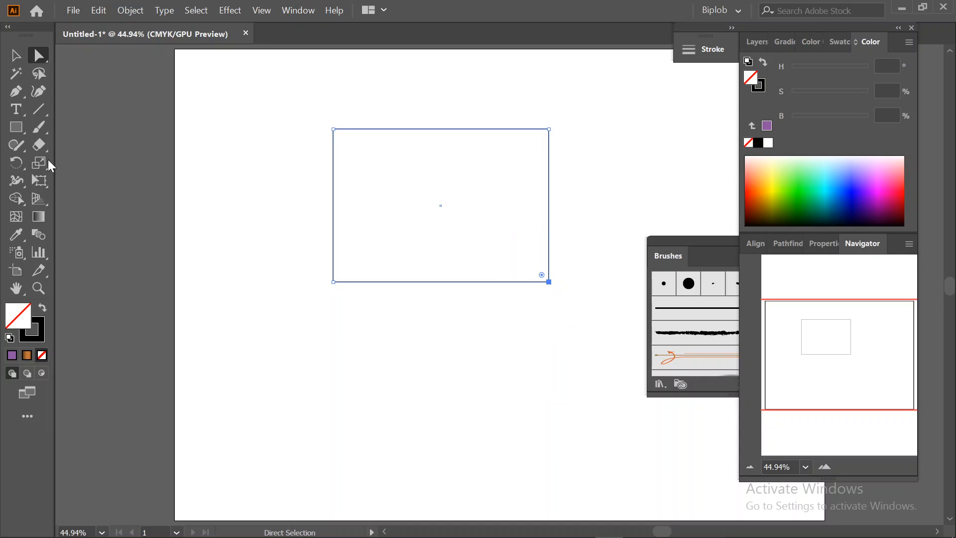
key(s)
drag(550, 283, 567, 319)
mouse_move(551, 280)
mouse_down()
mouse_move(540, 298)
mouse_move(548, 276)
mouse_move(518, 259)
mouse_move(541, 293)
mouse_up()
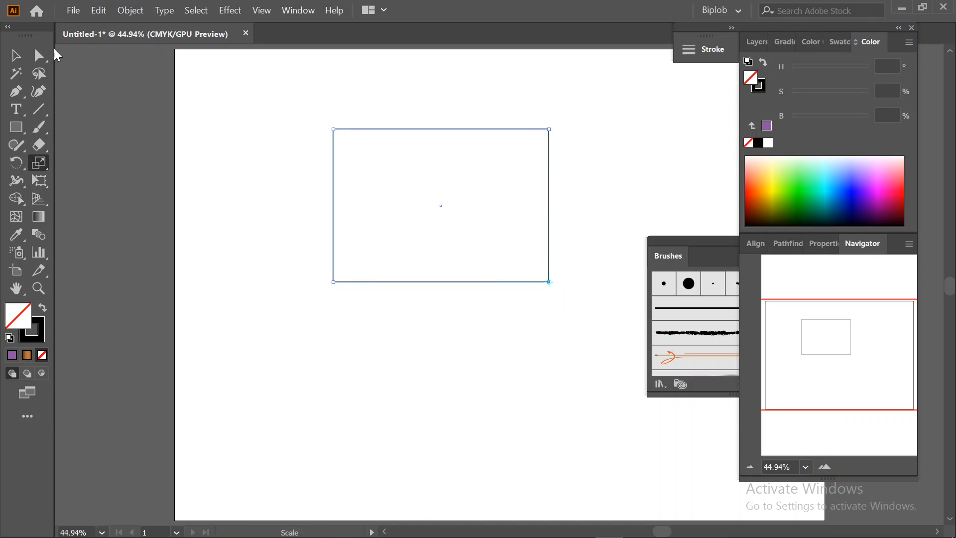
Select the rectangle's right edge and move it slightly down with the Direct Selection tool
click(39, 56)
drag(522, 106, 560, 282)
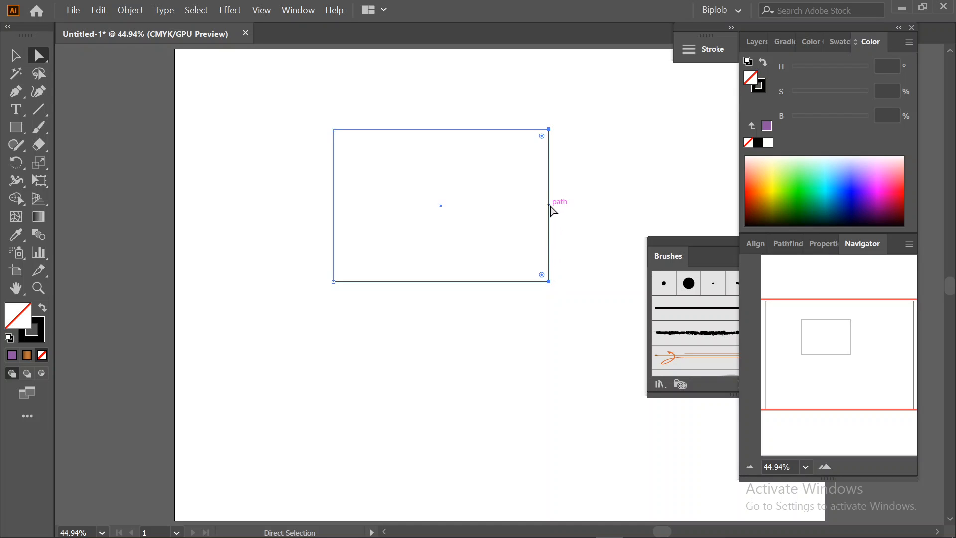
mouse_move(553, 210)
mouse_down()
mouse_move(553, 273)
mouse_move(559, 252)
mouse_move(427, 154)
mouse_move(520, 179)
mouse_move(518, 245)
mouse_move(552, 216)
mouse_move(551, 188)
mouse_move(555, 224)
mouse_move(551, 201)
mouse_up()
Stretch the rectangle's right edge vertically far beyond the artboard with the Scale tool, and undo the stretch
click(39, 163)
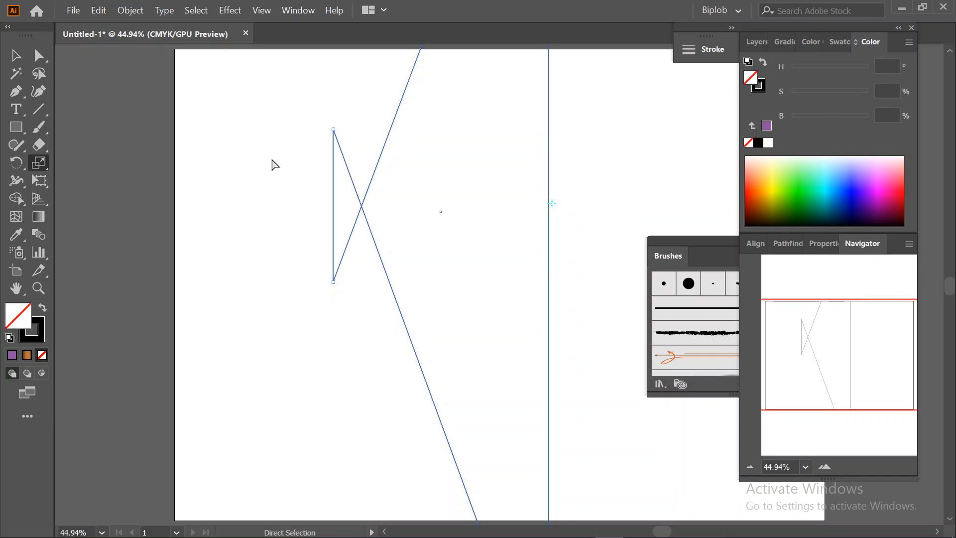
key(ctrl+z)
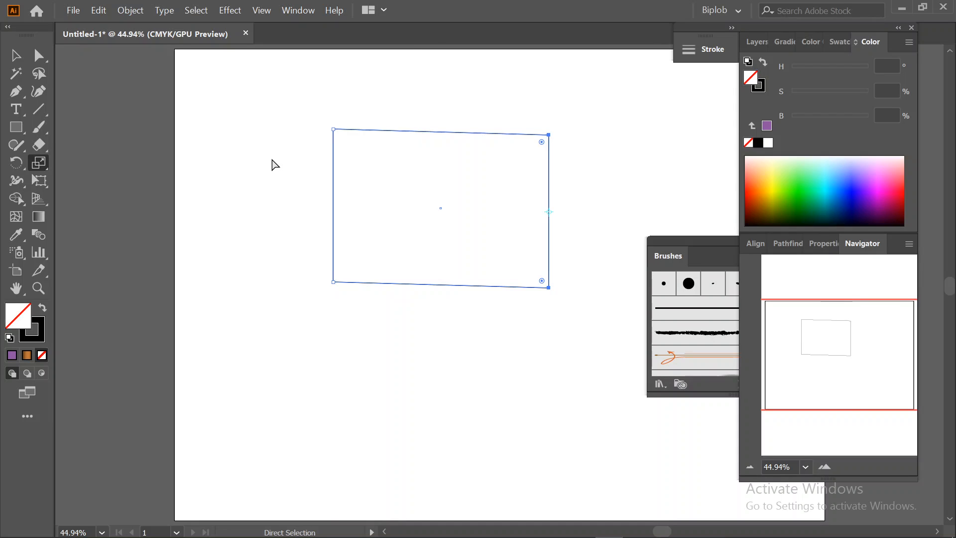
Delete the whole large rectangle and draw a small rectangle near the artboard's left side with the Rectangle tool
key(ctrl+z)
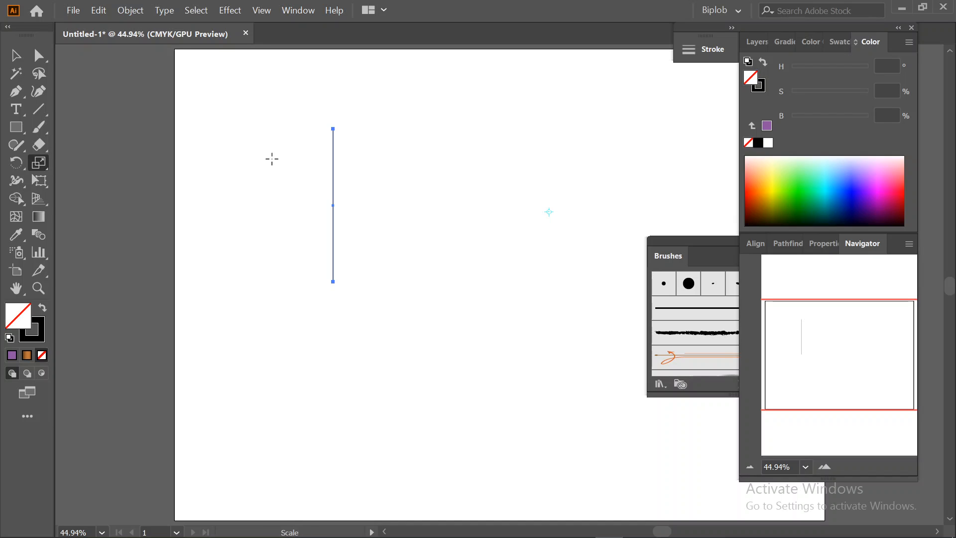
key(ctrl+z)
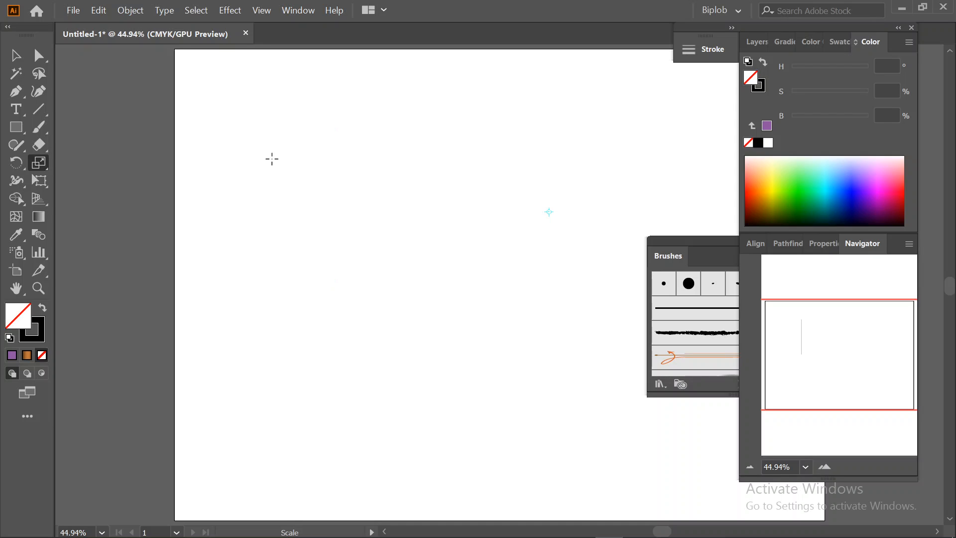
click(16, 127)
drag(235, 189, 287, 233)
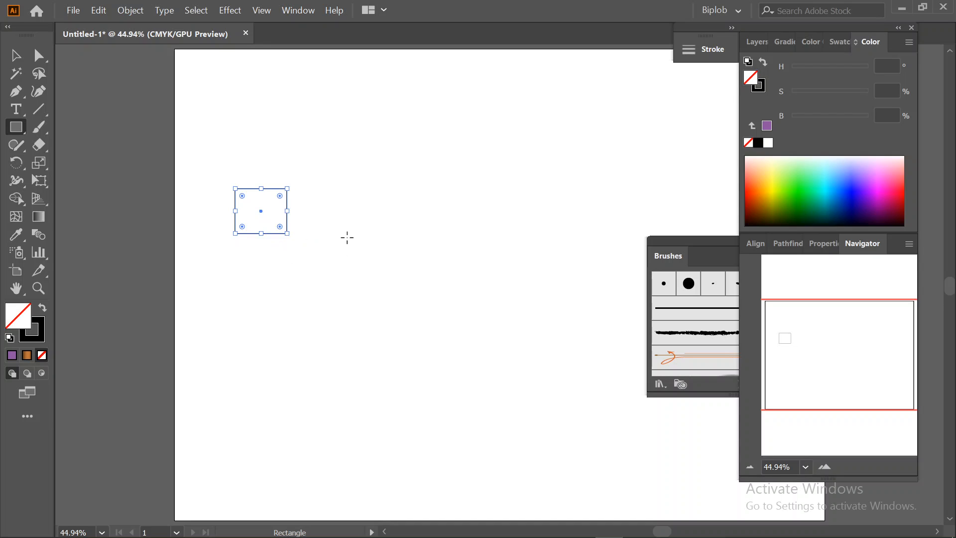
Copy the small rectangle horizontally with a narrow gap and repeat the duplication to make a row of seven rectangles
key(v)
drag(285, 225, 347, 225)
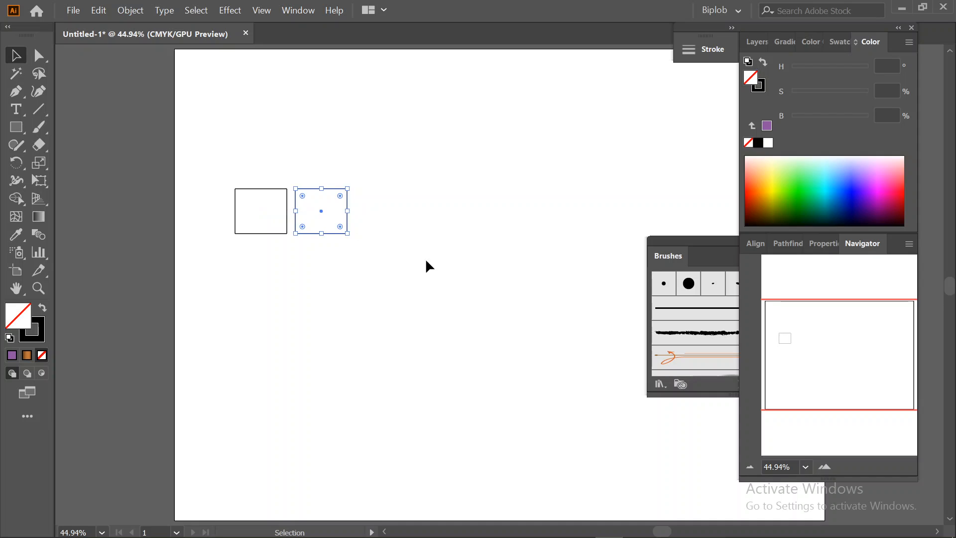
key(ctrl+d)
key(ctrl+d)
key(ctrl+d)
key(ctrl+d)
key(ctrl+d)
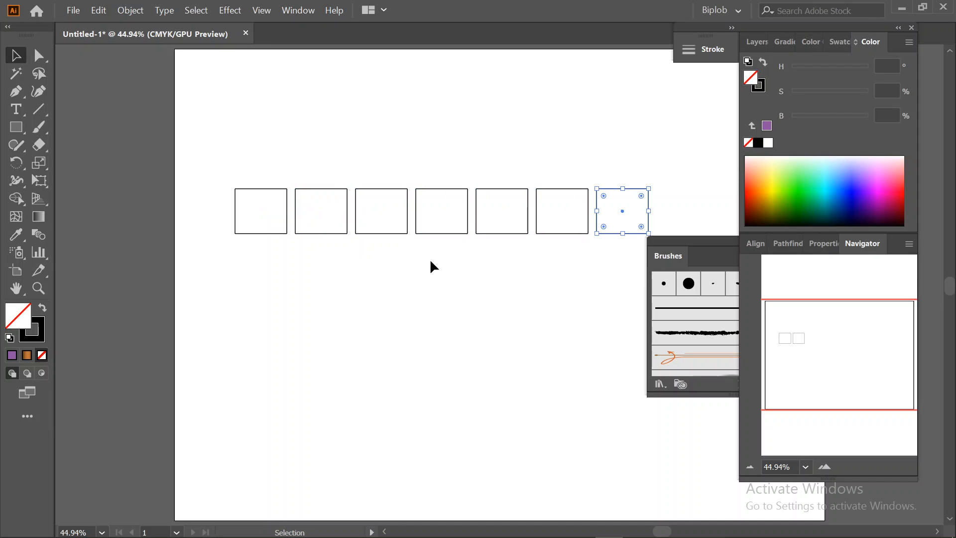
Stretch all seven rectangles wider and flatter about their common centre with the Scale tool, and undo the scaling
drag(353, 207, 689, 234)
click(40, 164)
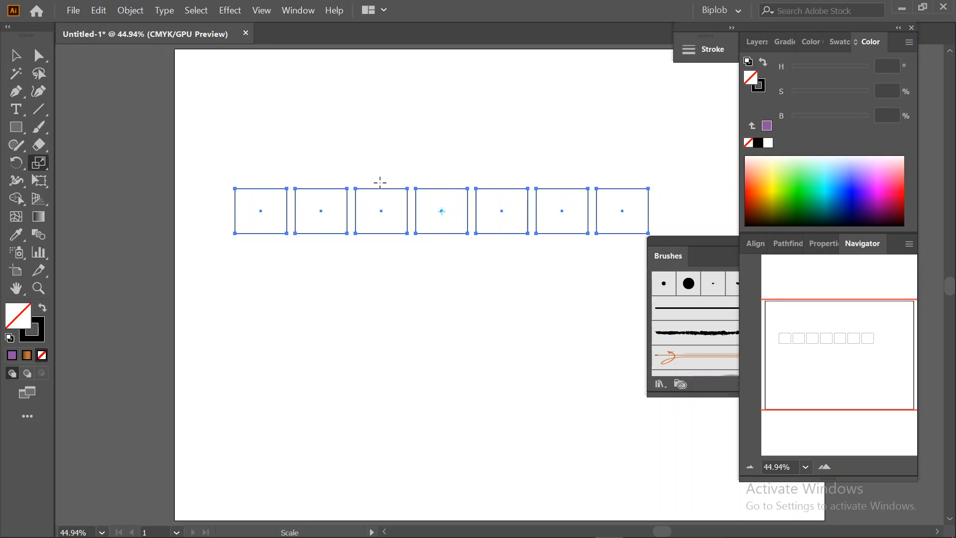
mouse_move(437, 189)
mouse_down()
mouse_move(476, 189)
mouse_move(432, 198)
mouse_up()
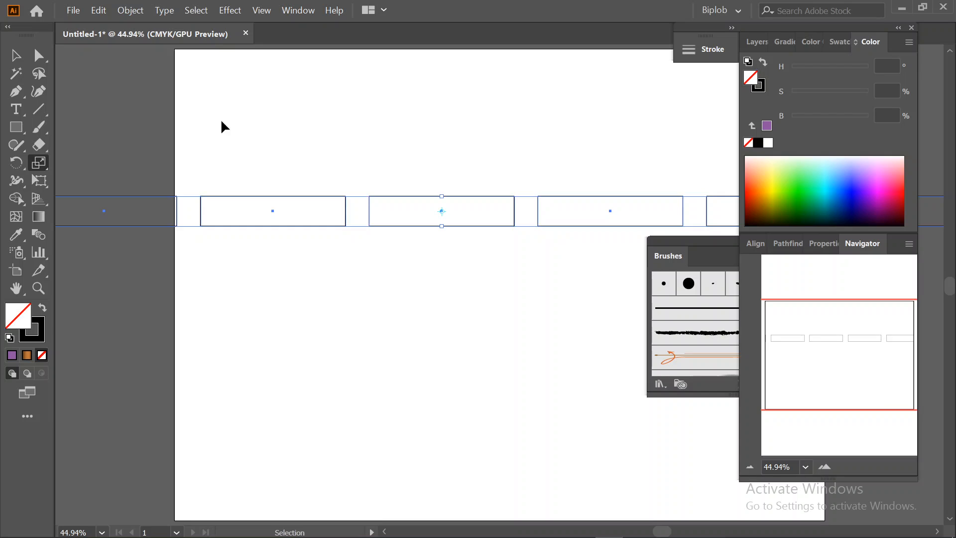
key(ctrl+z)
Select only the upper anchor points of all seven rectangles with the Direct Selection tool
key(a)
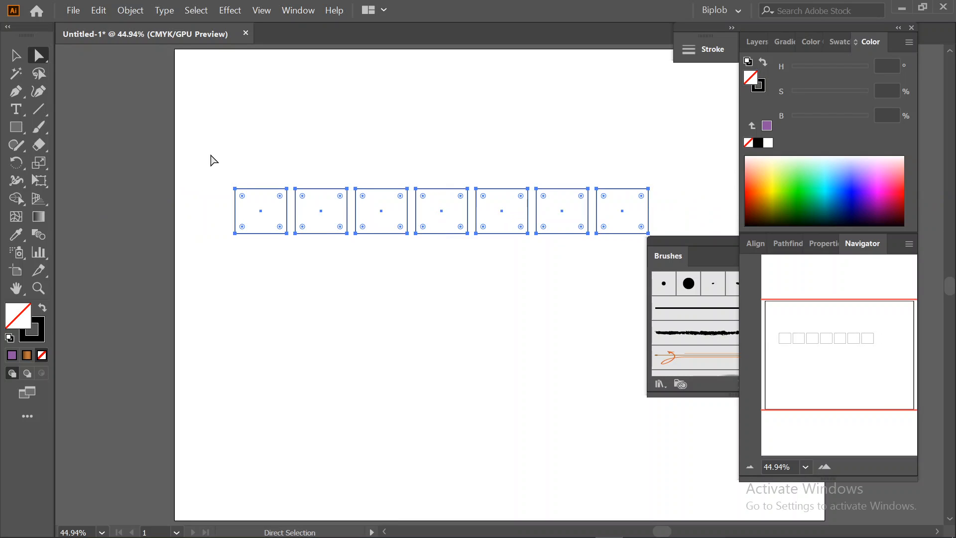
drag(223, 174, 673, 191)
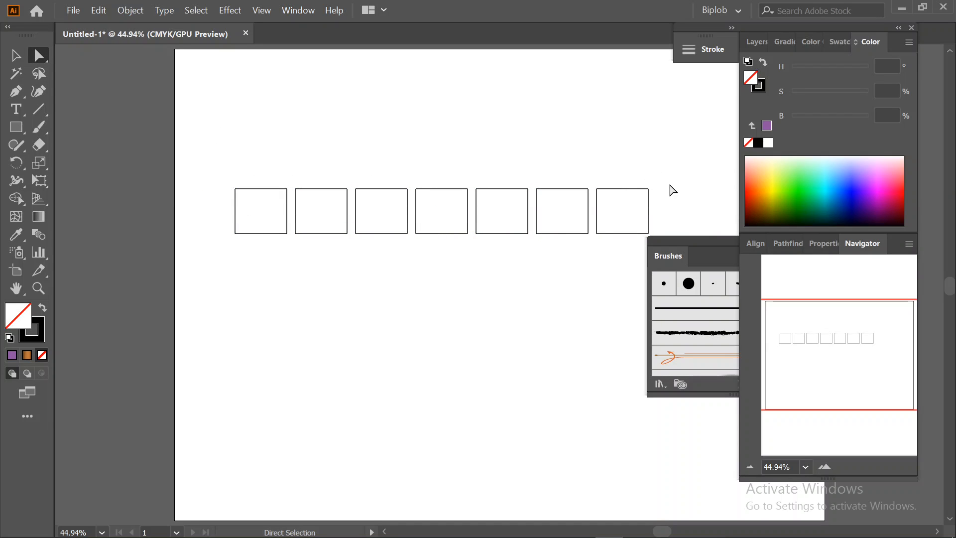
drag(220, 171, 667, 200)
Move the selected upper anchors up and to the right to slant the rectangles into tall parallelograms, and undo the move
drag(391, 197, 364, 138)
drag(410, 160, 500, 119)
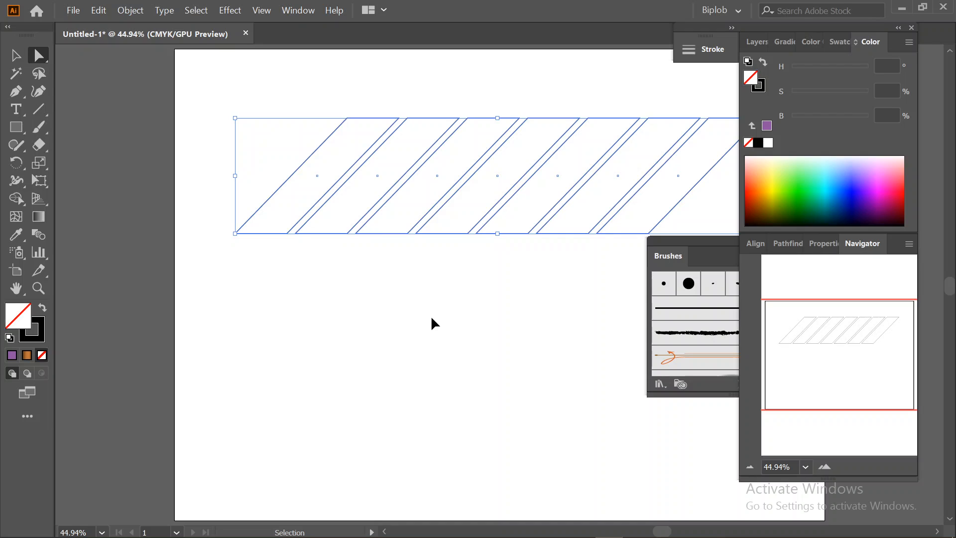
key(ctrl+z)
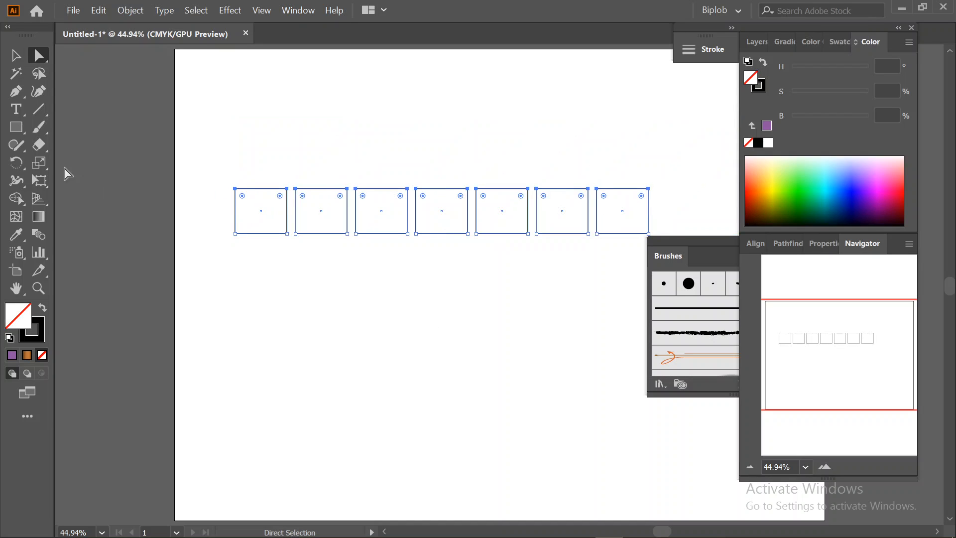
Scale the selected upper anchors horizontally about the first rectangle's upper left corner so the shapes converge toward that corner
click(42, 165)
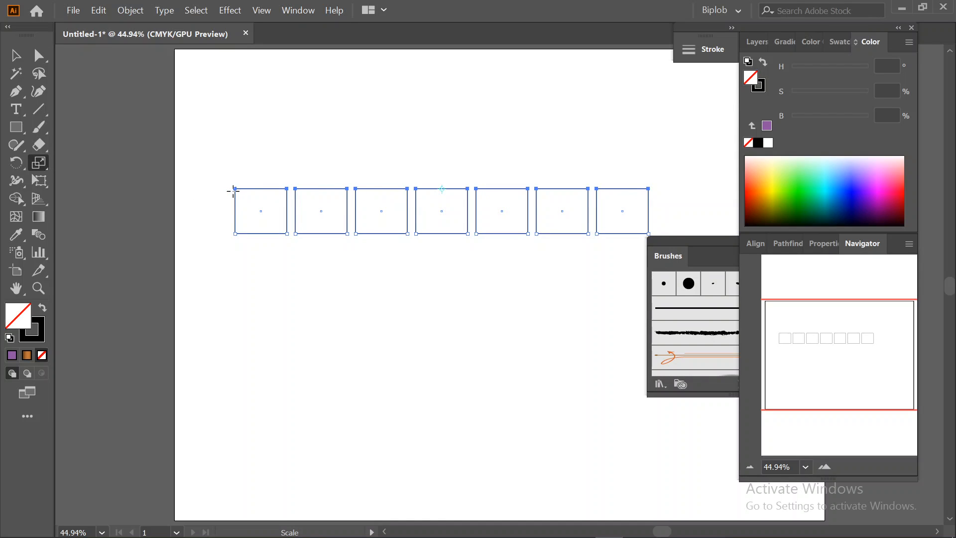
click(234, 188)
drag(413, 192, 250, 198)
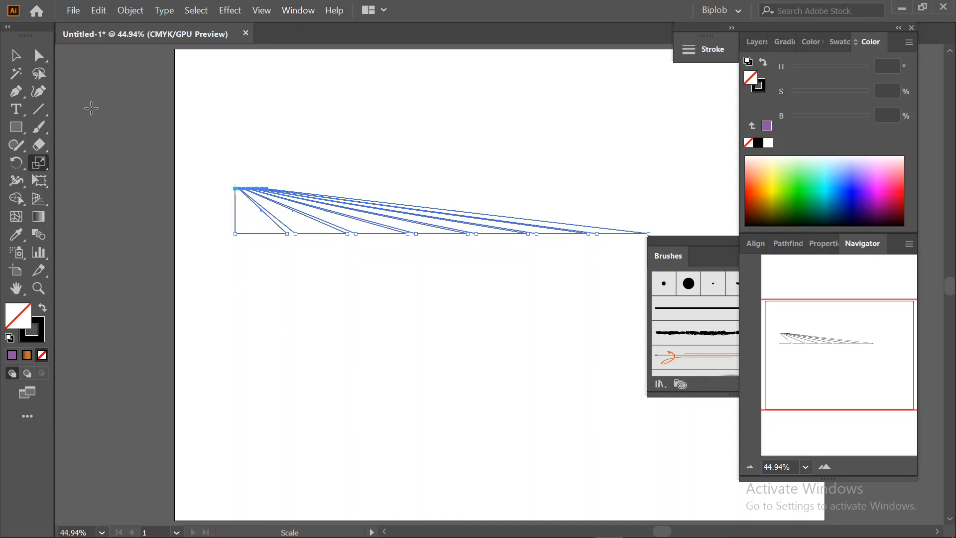
click(39, 56)
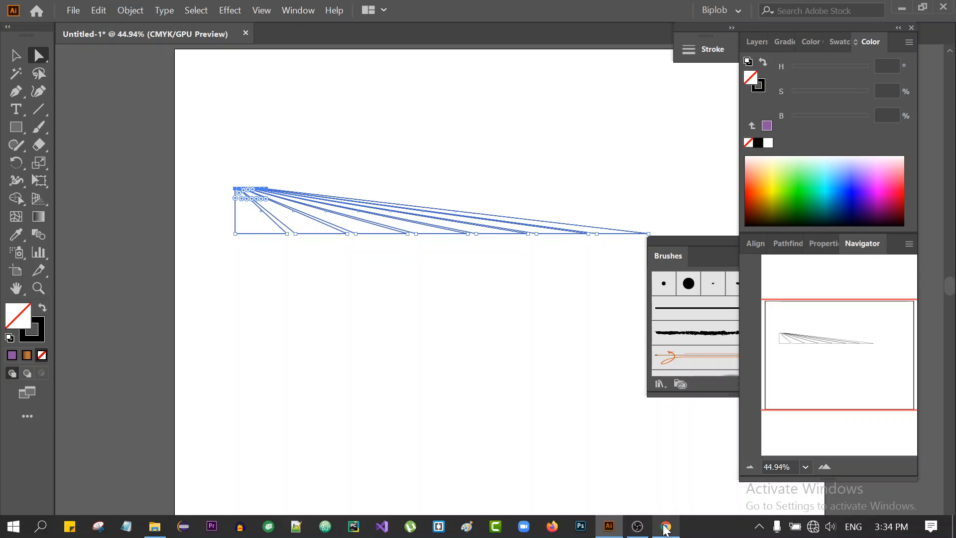
Switch to the Google Meet call in Chrome and check the computer's network connection status
click(665, 532)
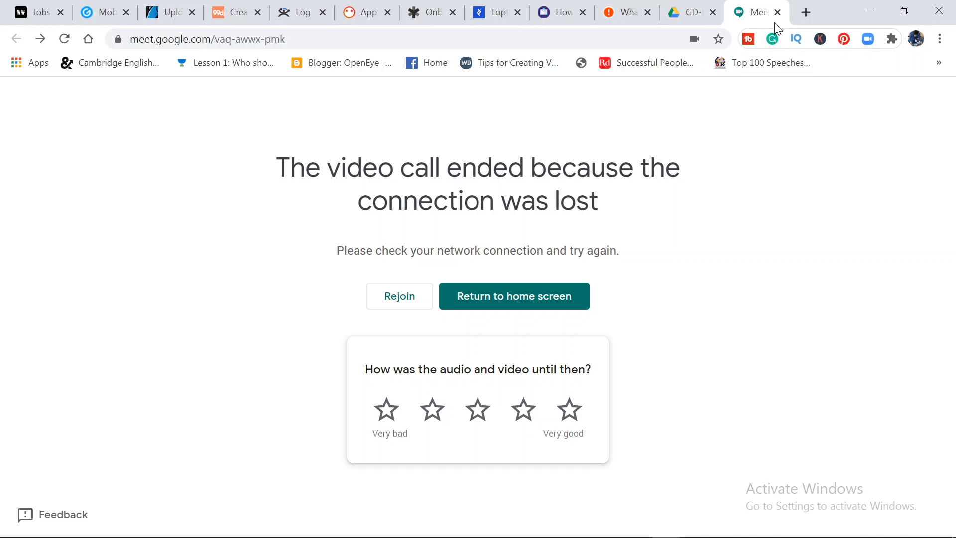
mouse_move(797, 531)
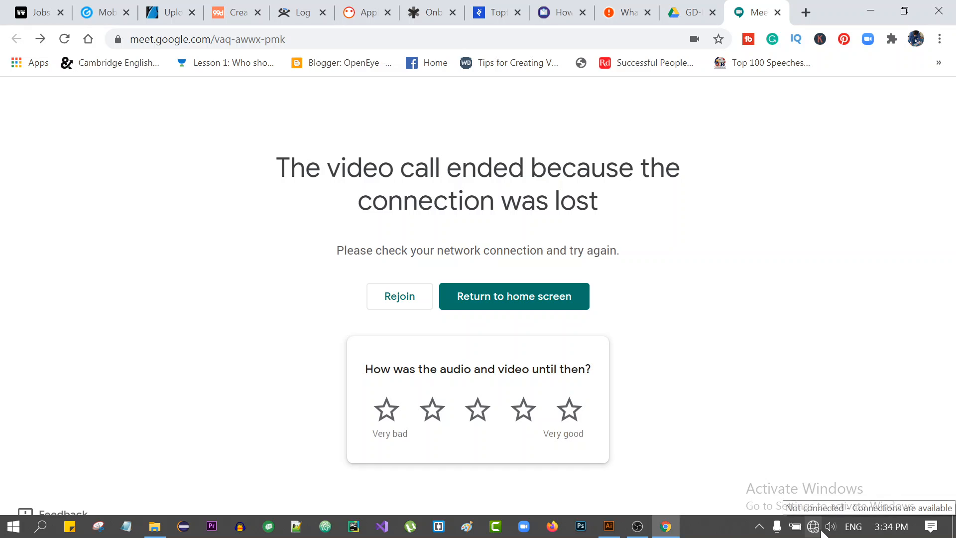